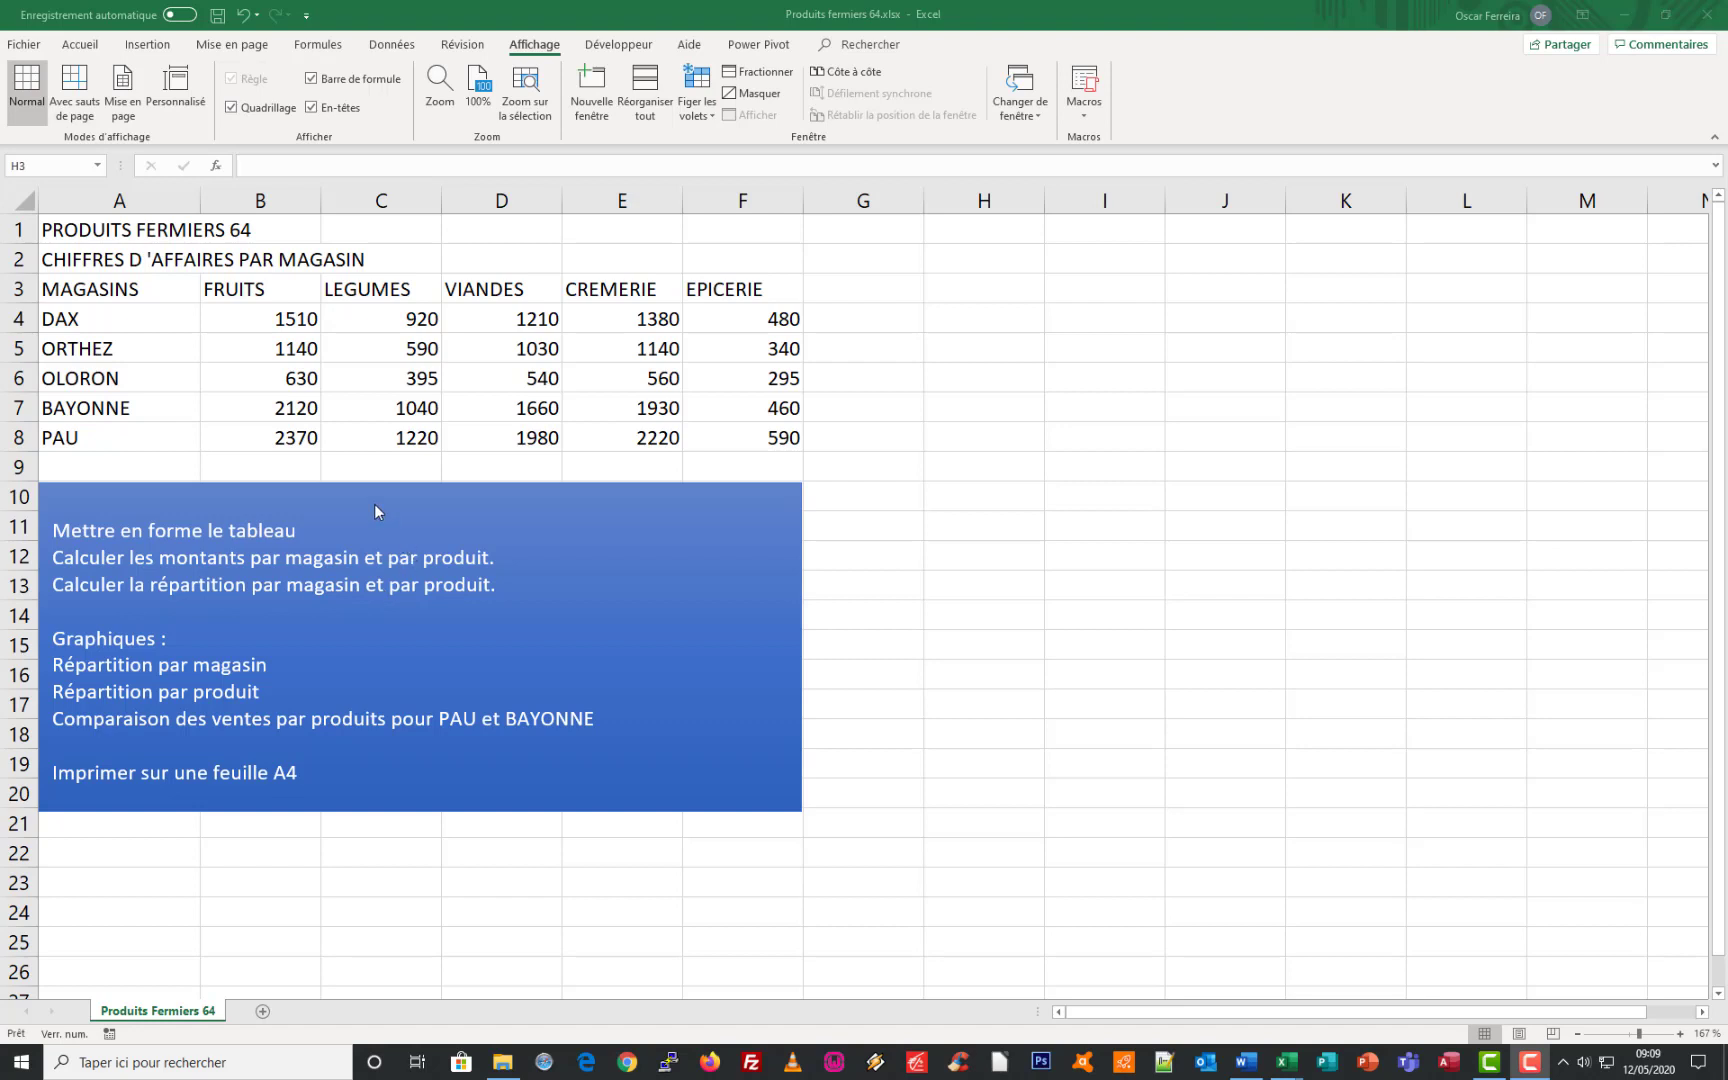
- Move the instruction text box clear of the data table and enter the heading "Montant par magasin" in G3
left_click_drag(351, 482, 1314, 622)
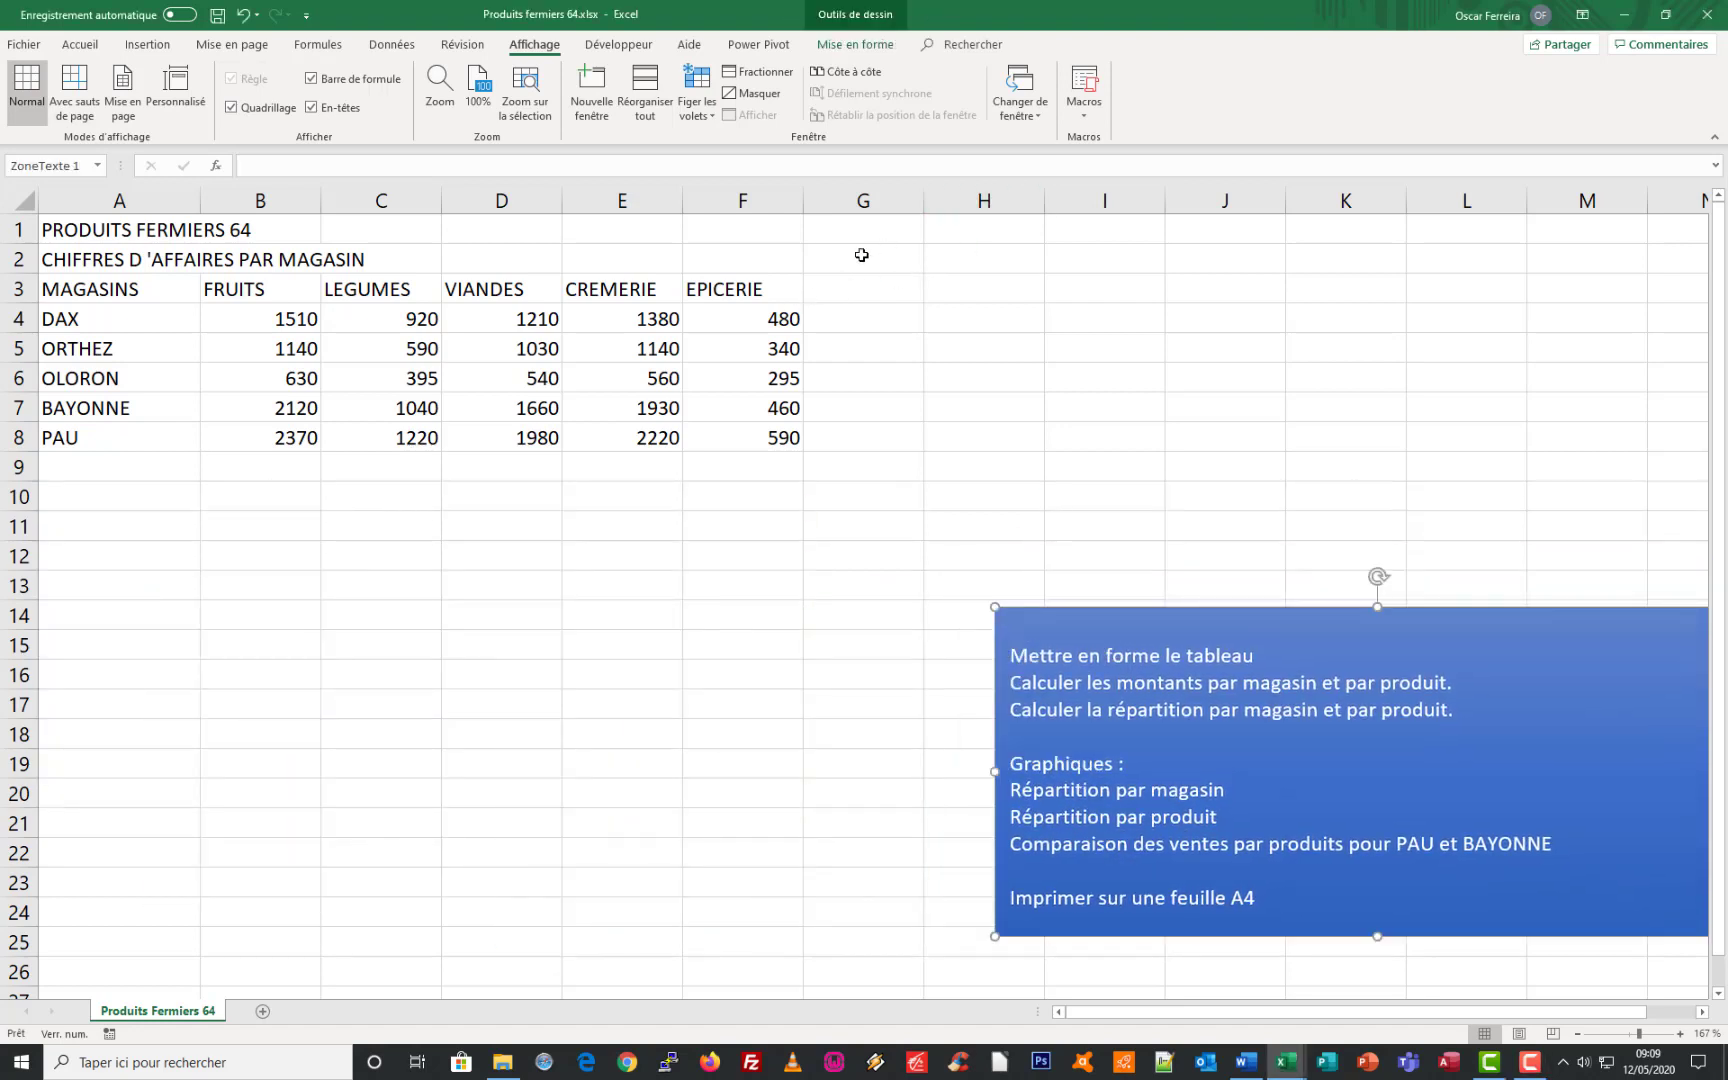
left_click(835, 290)
type("Montant")
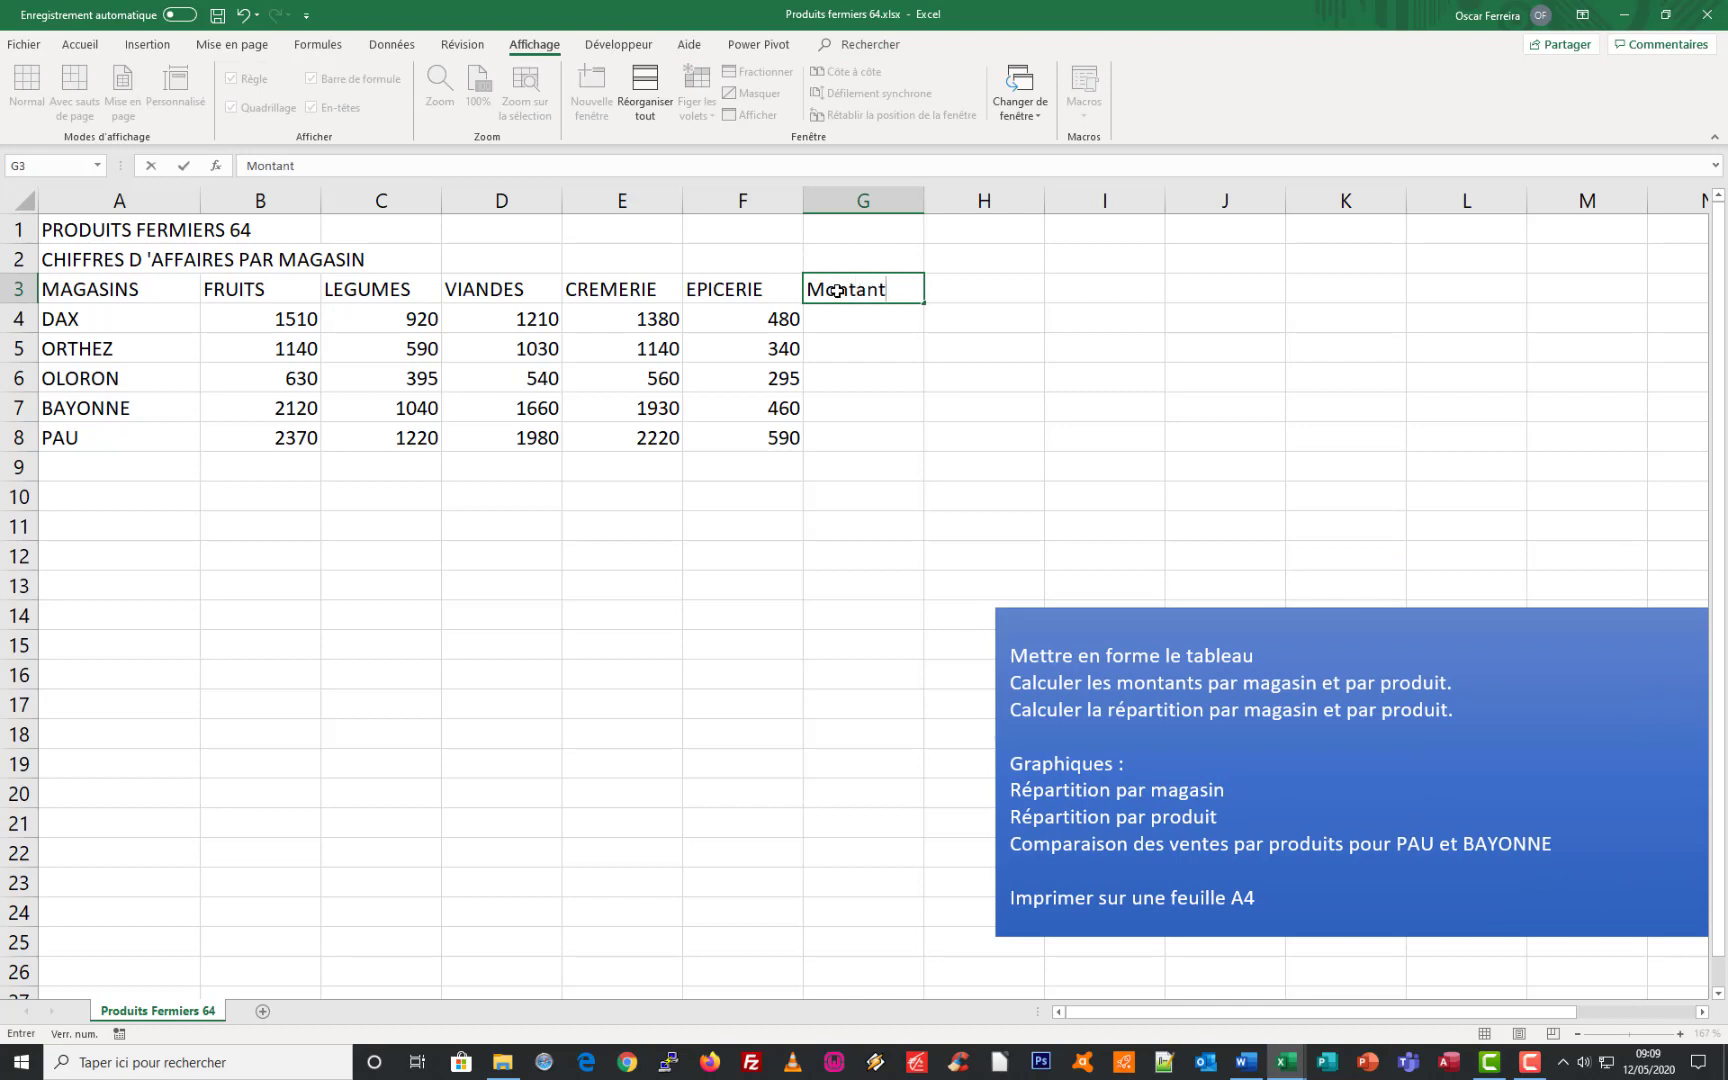
type(" par mag")
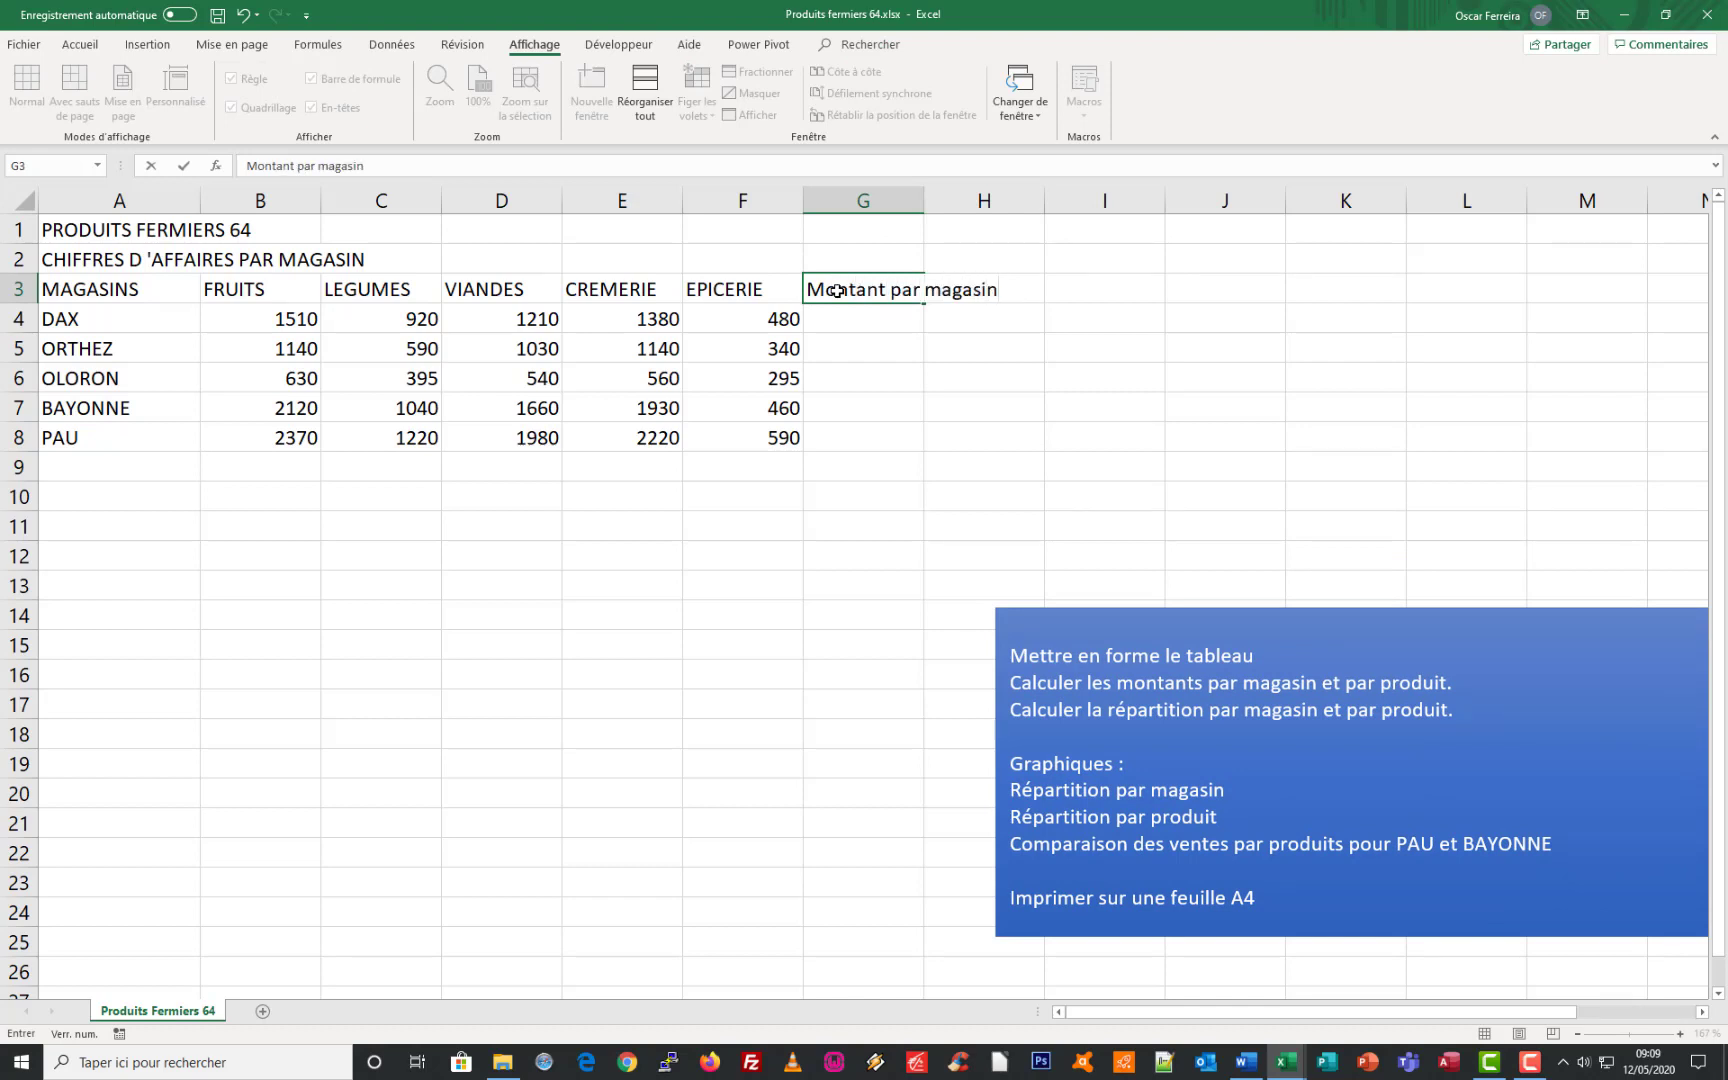
type("asin")
key("Return")
- Enter the column heading "Répartition par magasin" in H3
left_click(979, 290)
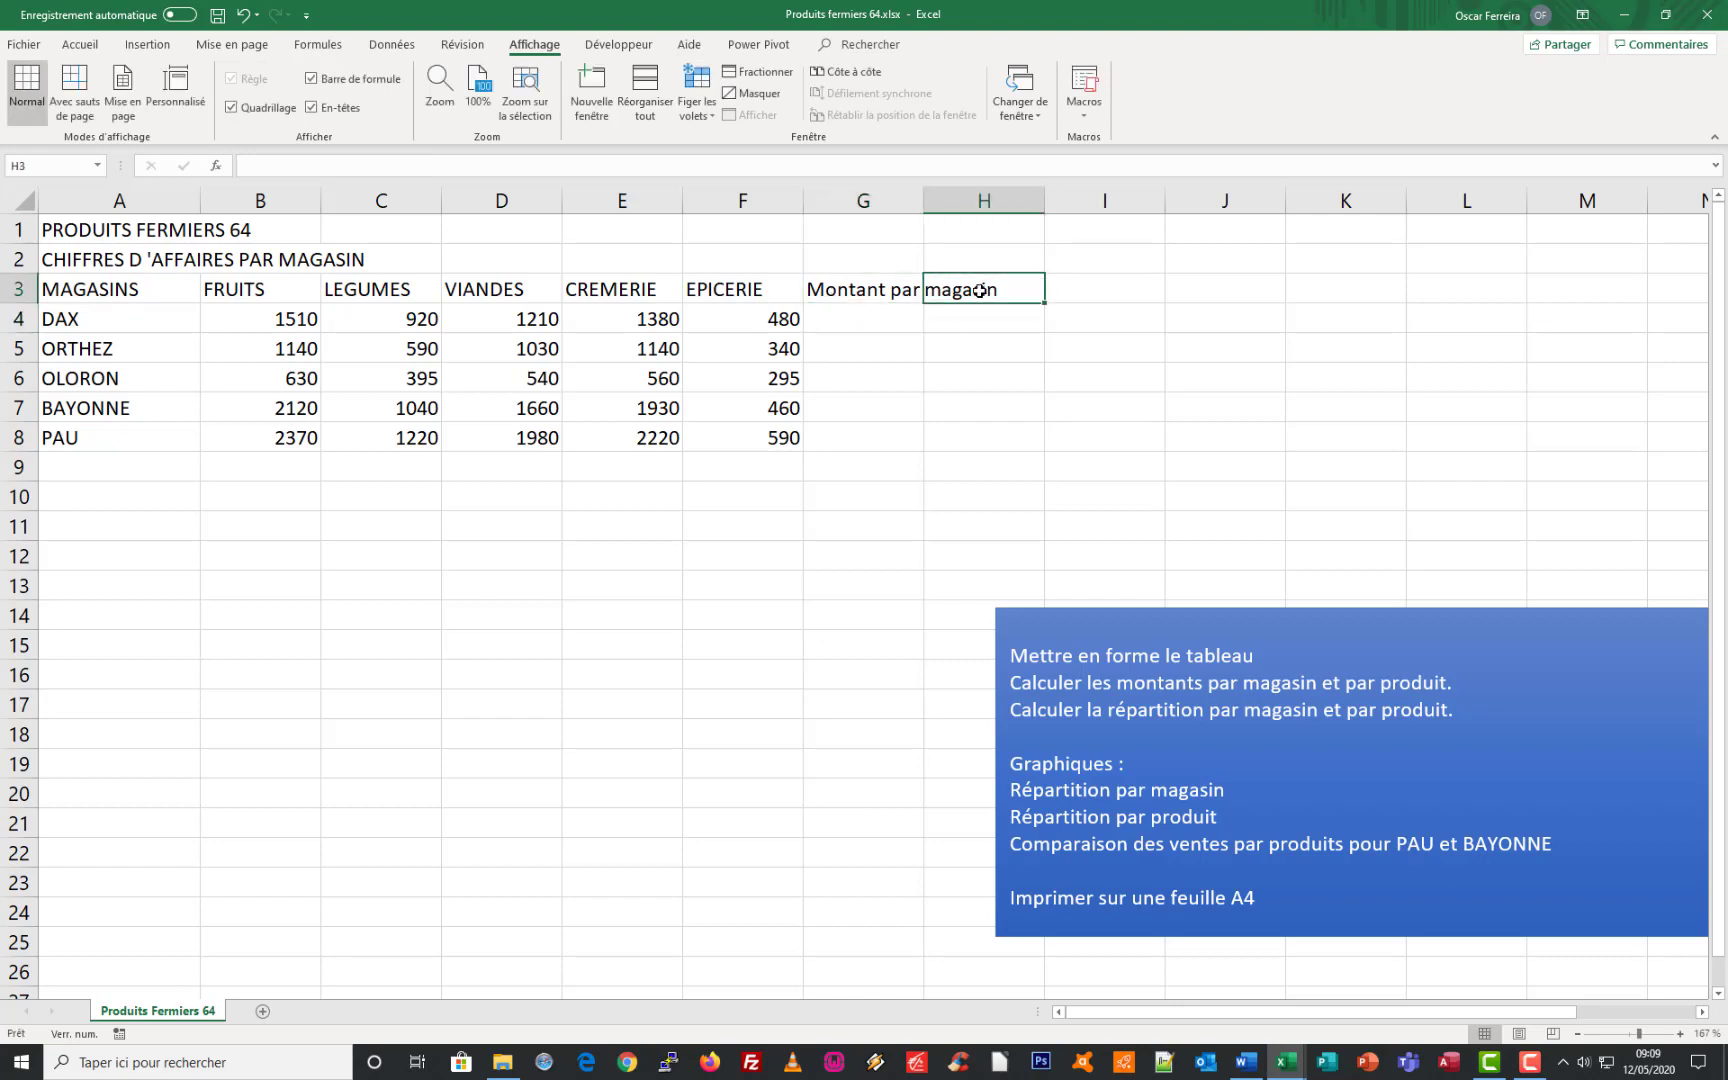
type("Rép")
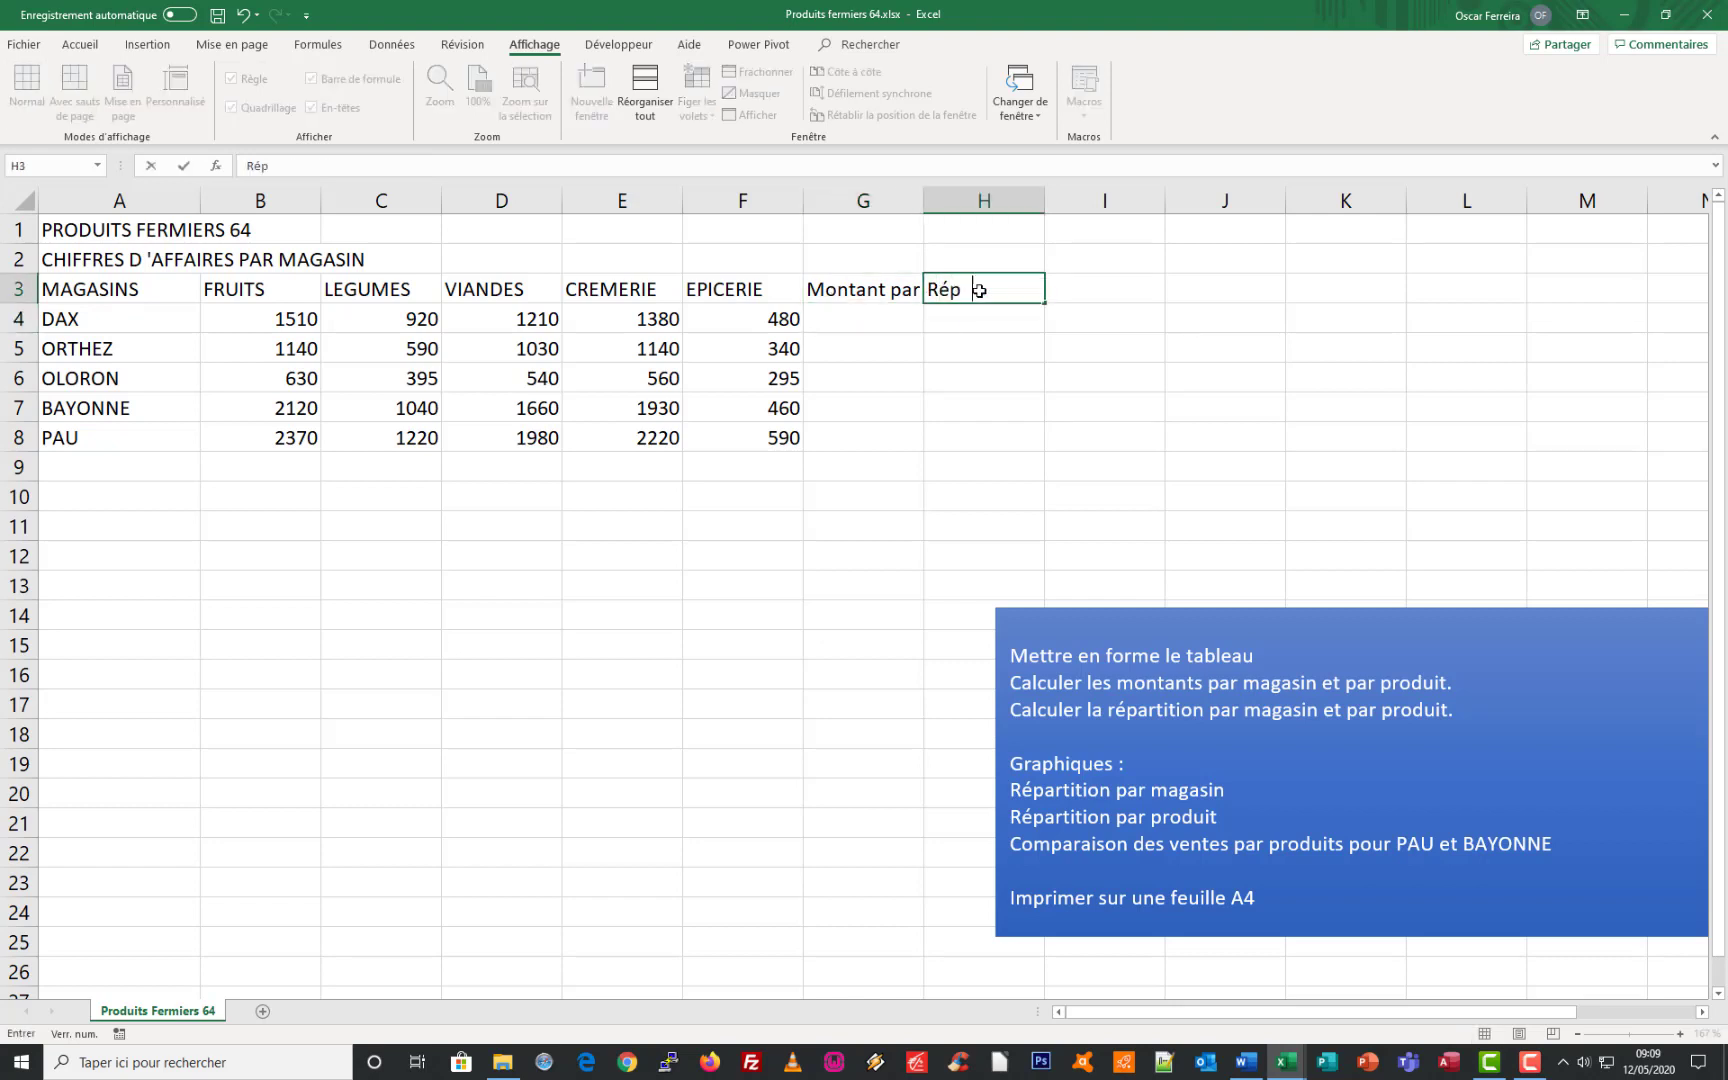
type("artition par ")
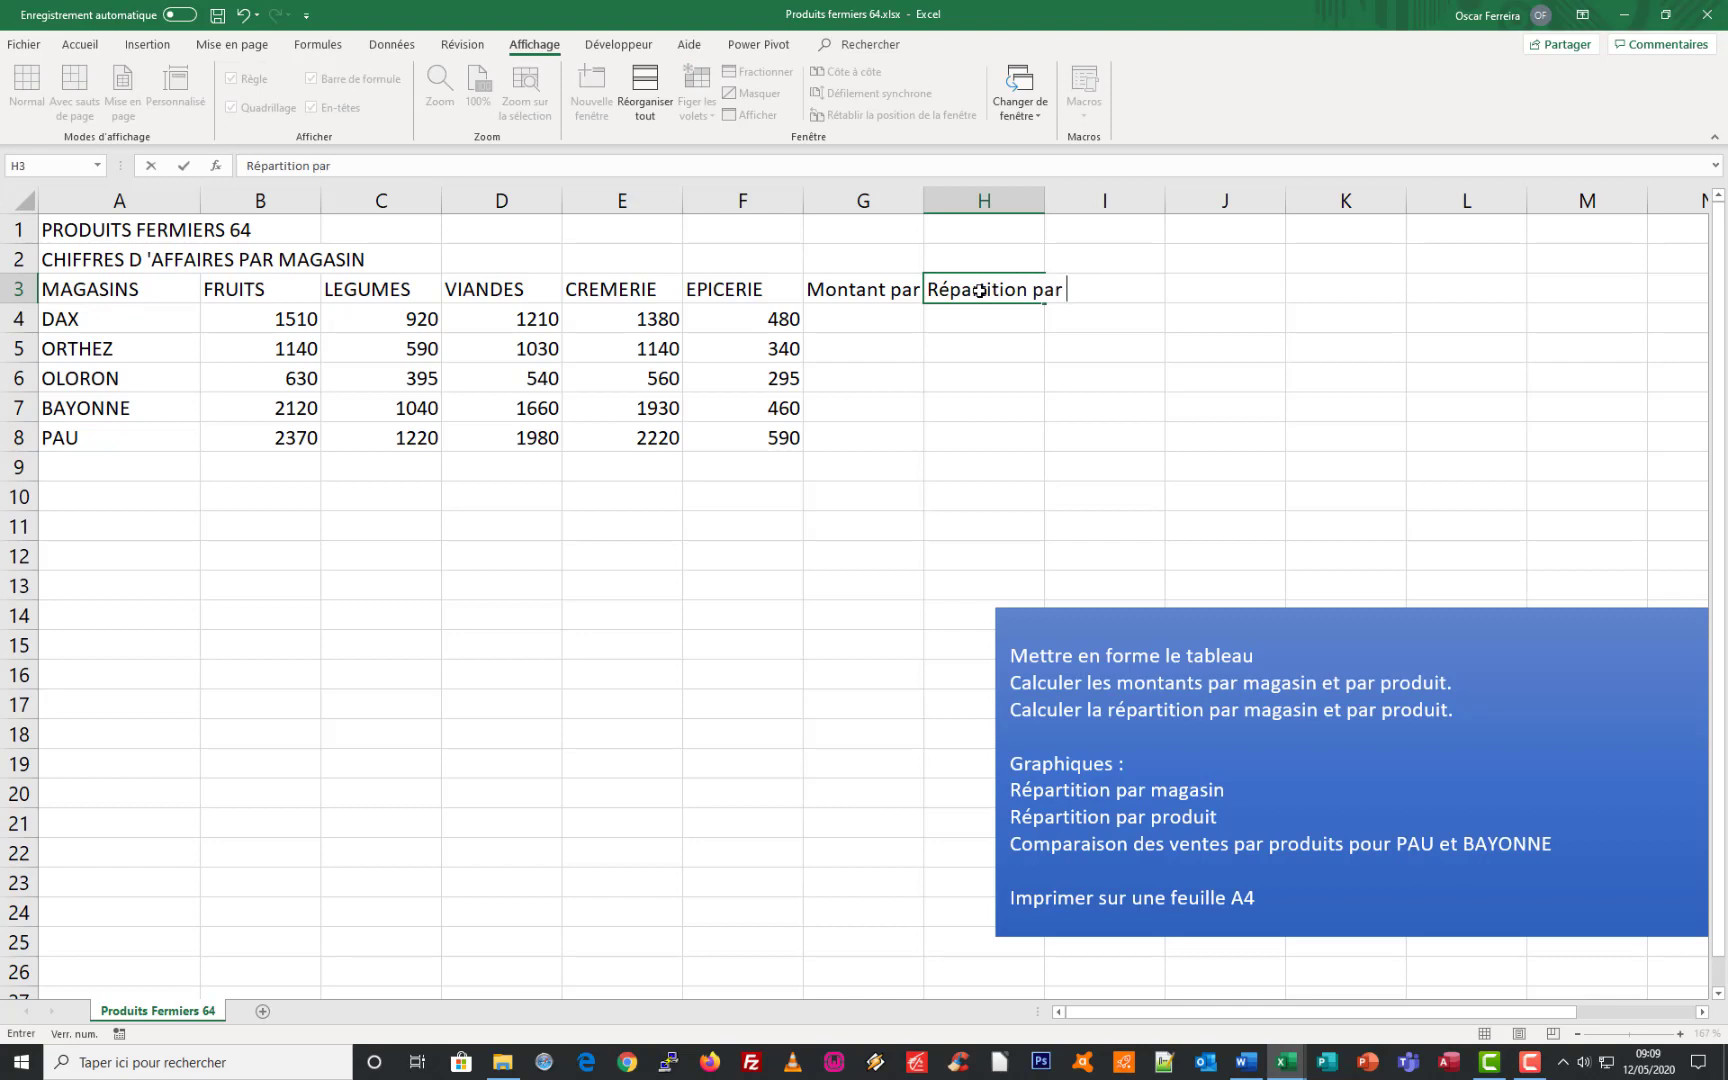
type("magasin")
key("Return")
- Enter the row label "Montant par produit" in A9
left_click(128, 467)
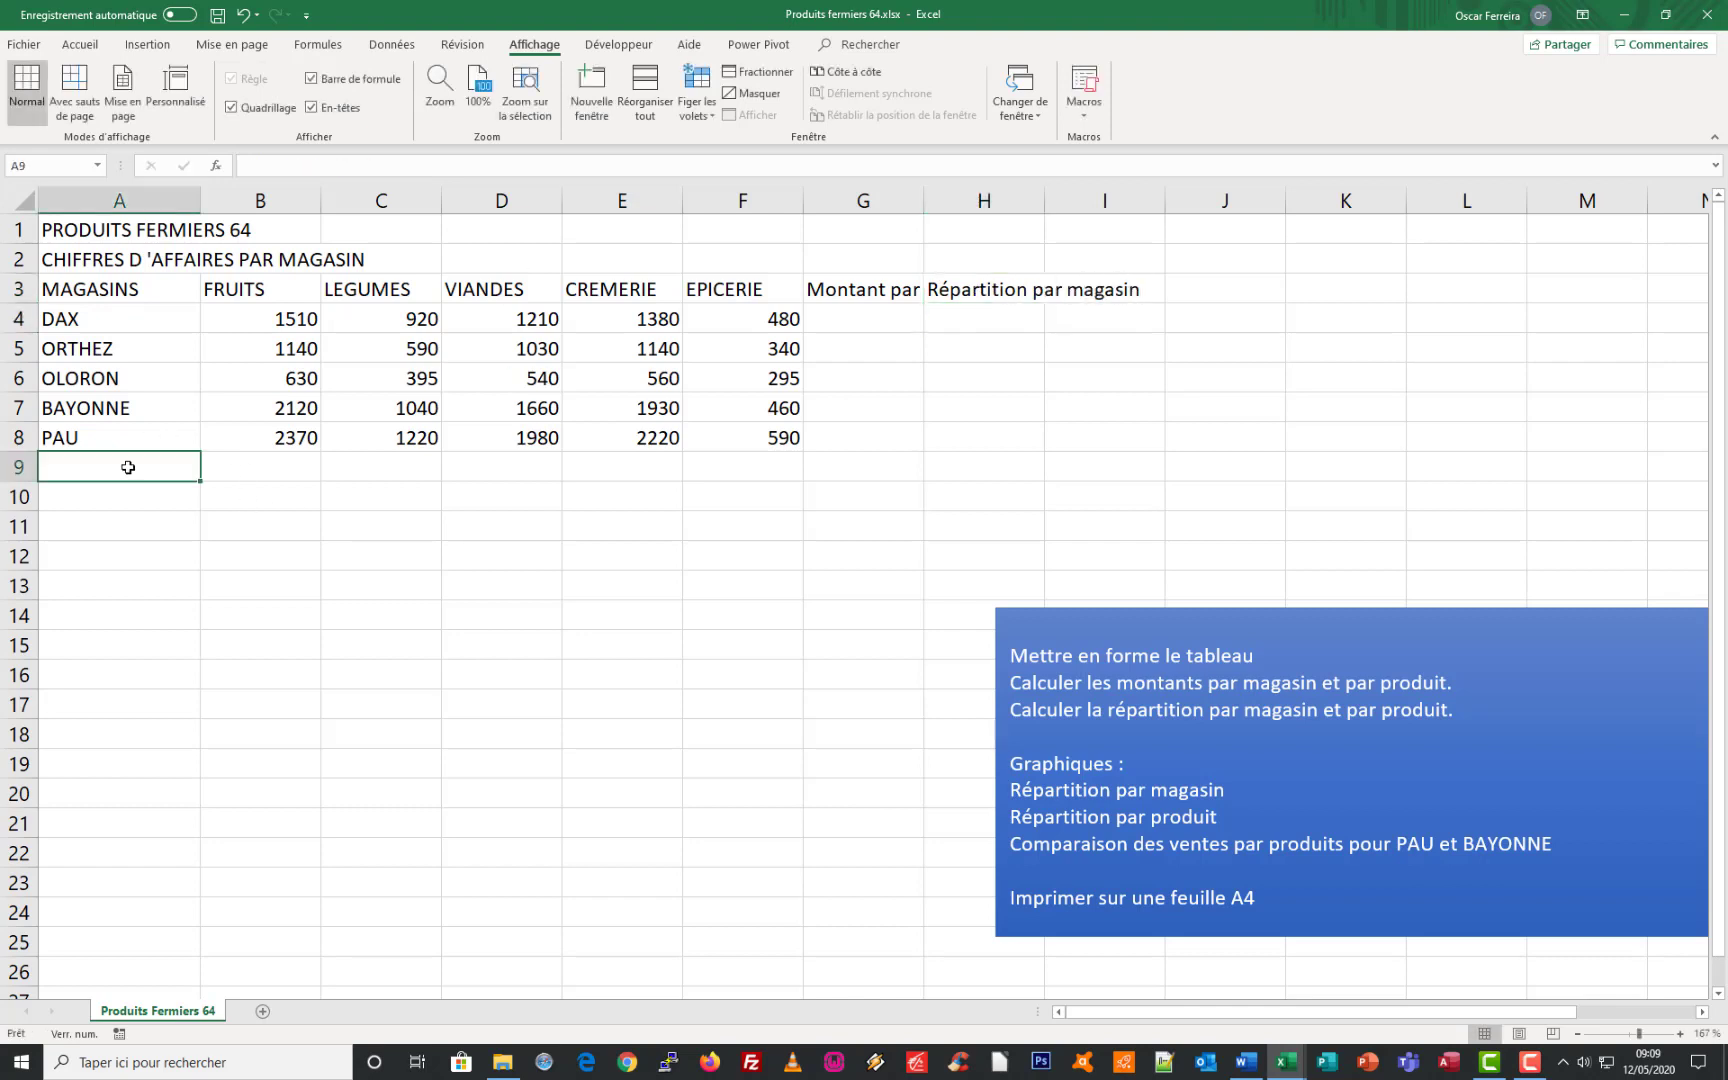
type("Mont")
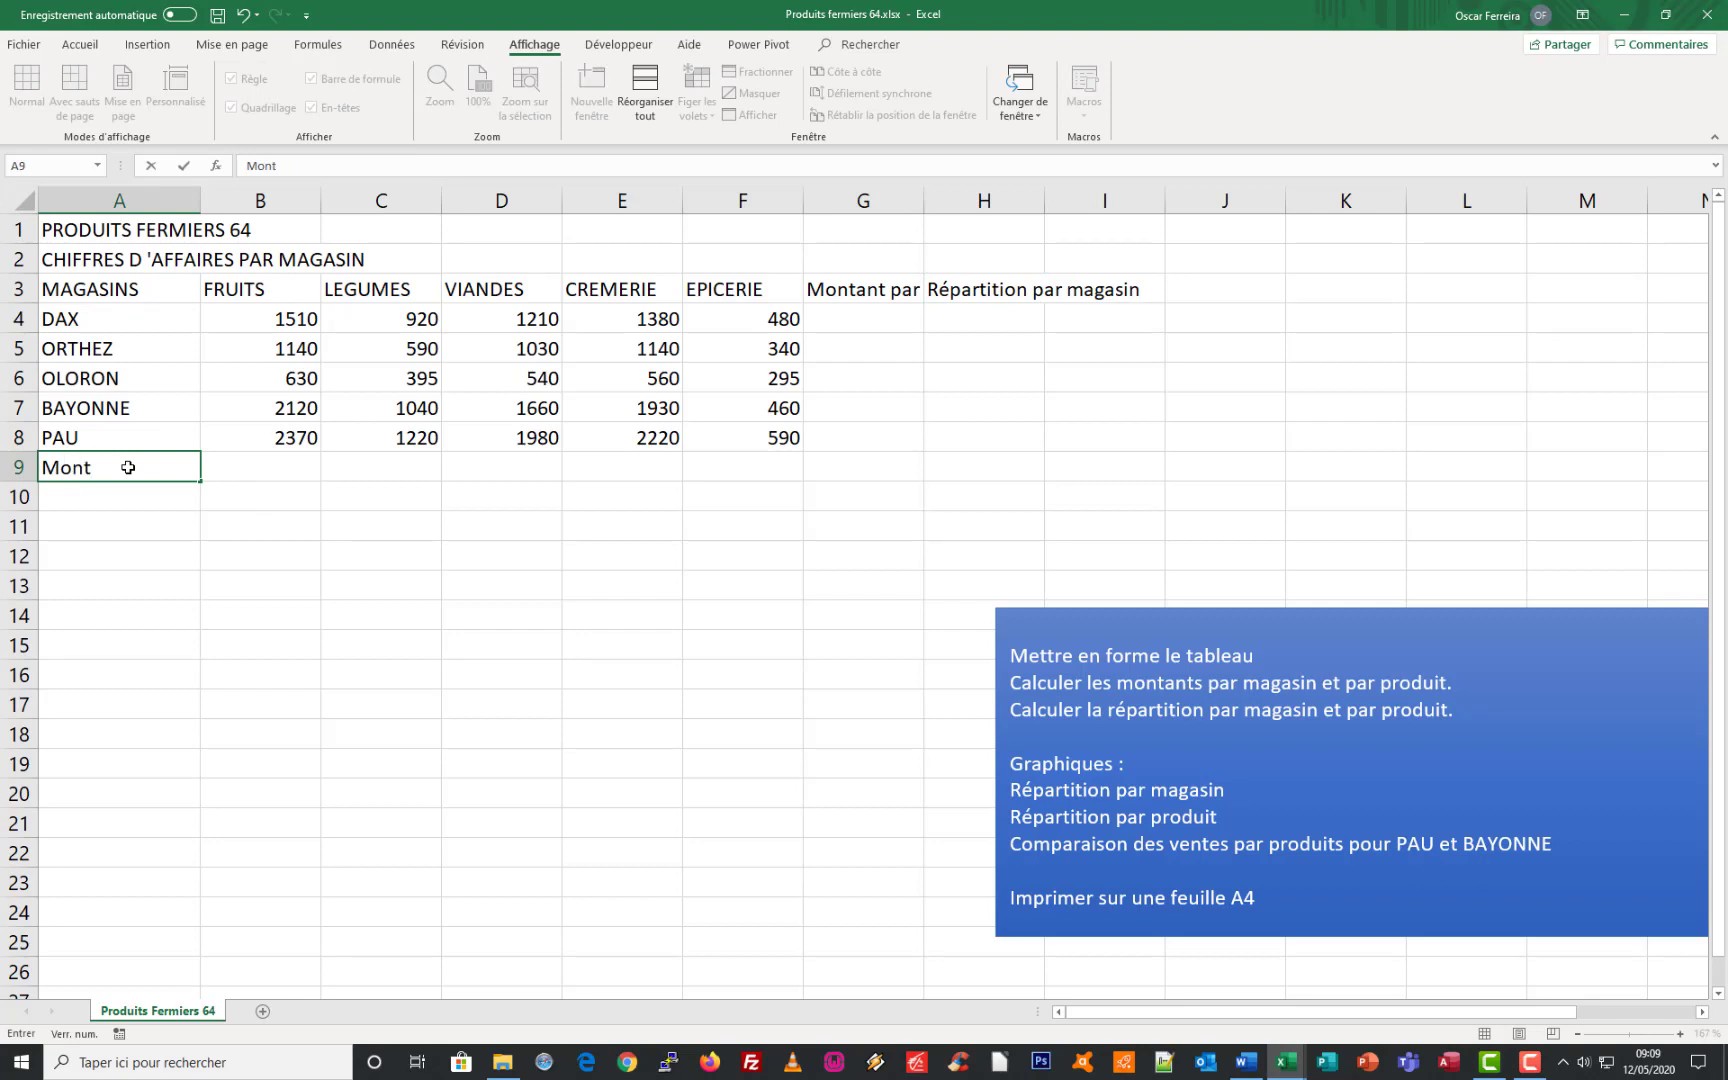
type("ant par prod")
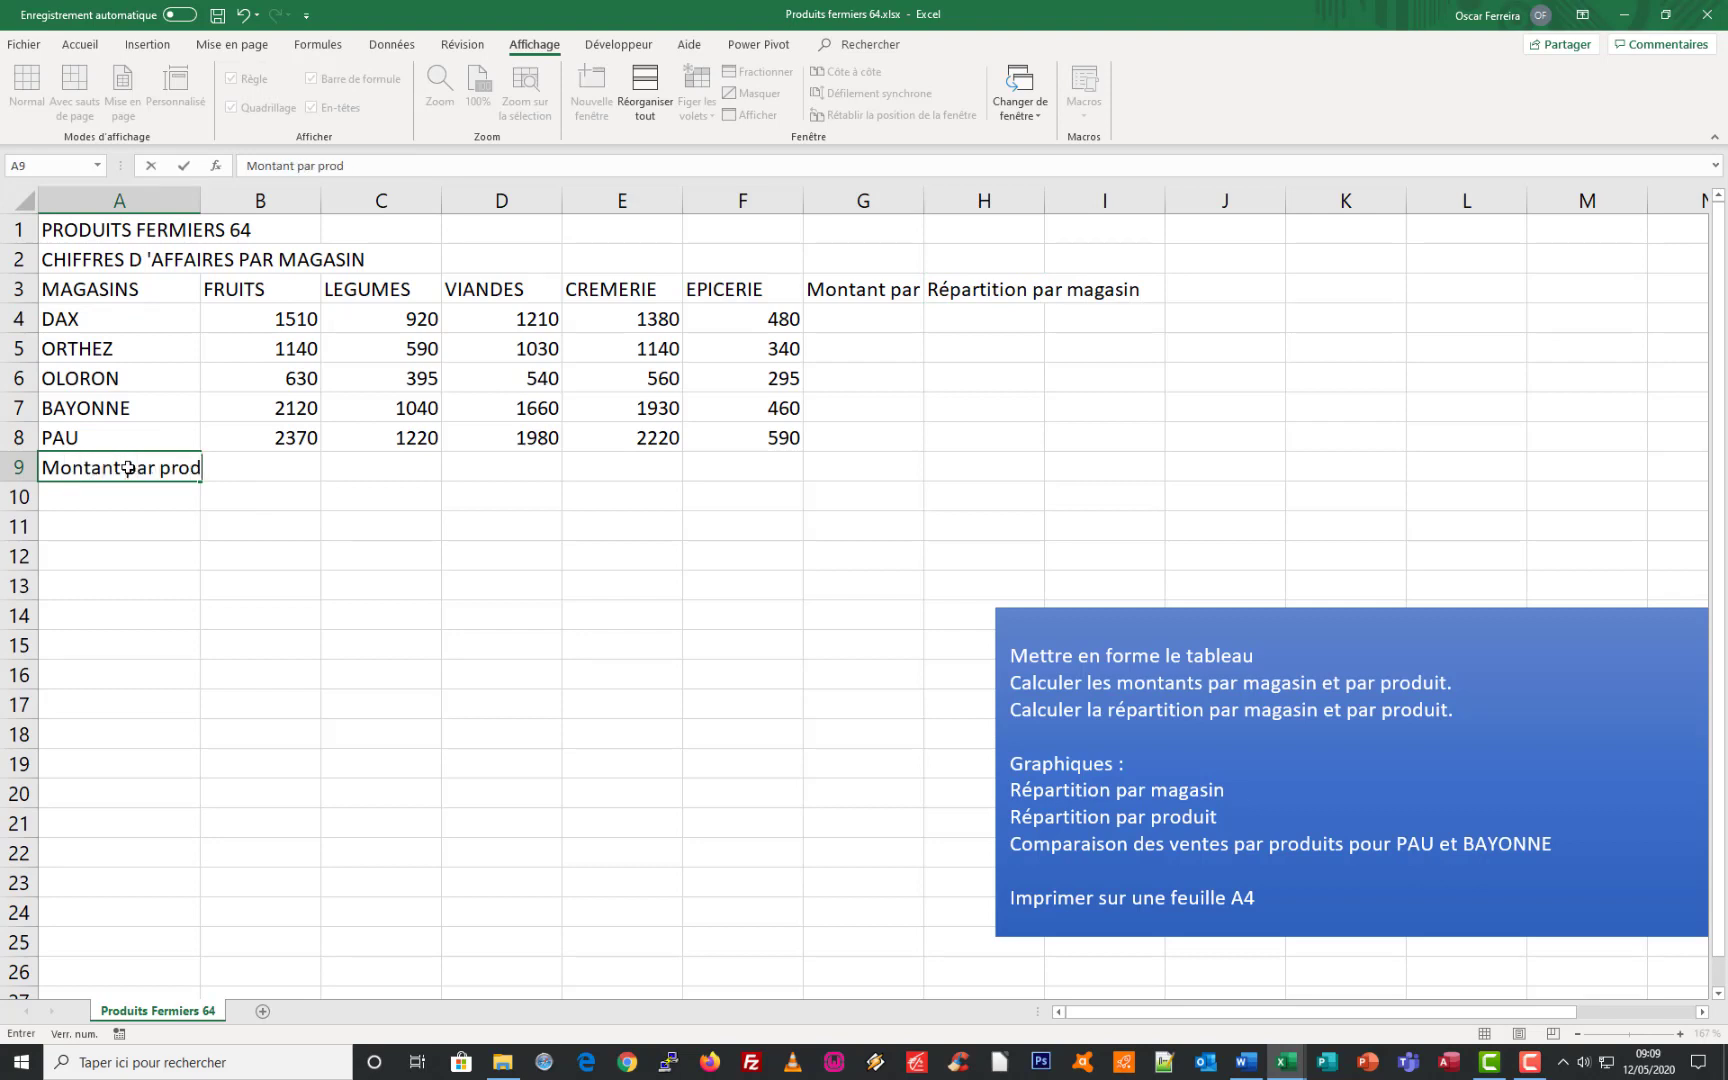
type("uit")
key("Return")
- Enter the row label "Répartition par produit" in A10
type("Réârt")
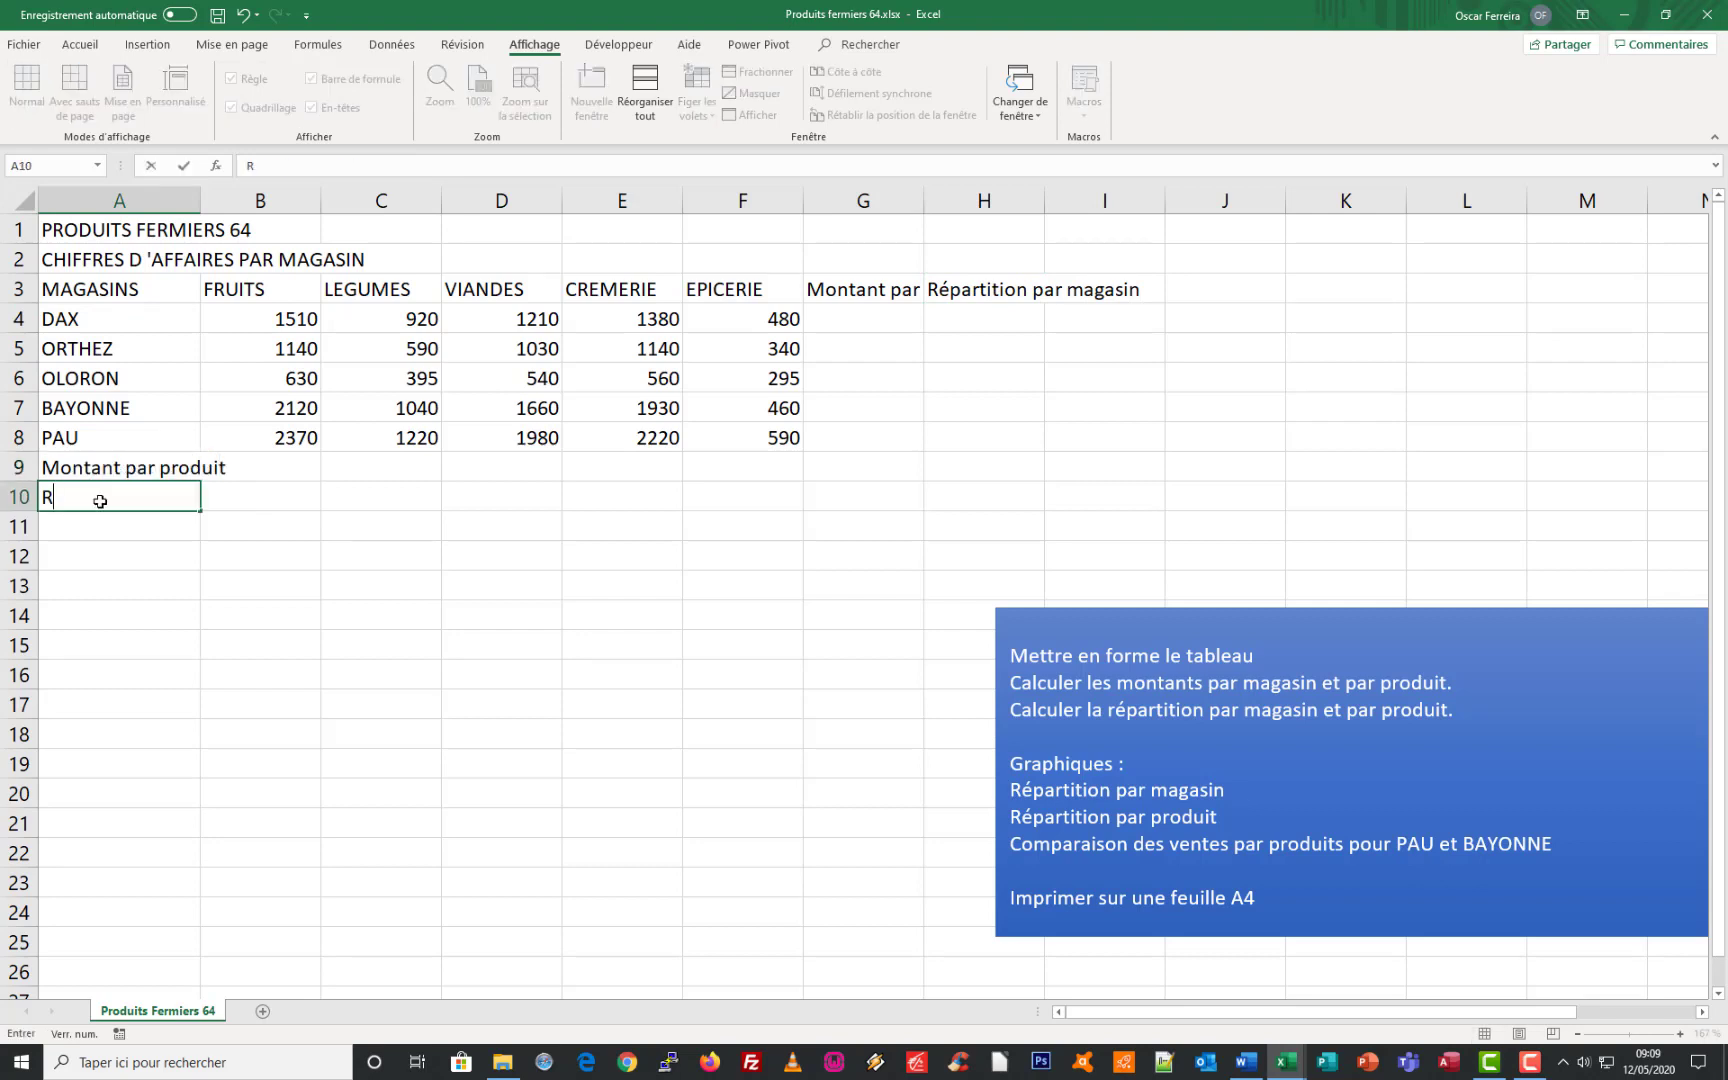
key("BackSpace")
key("BackSpace")
key("BackSpace")
type("partition par p")
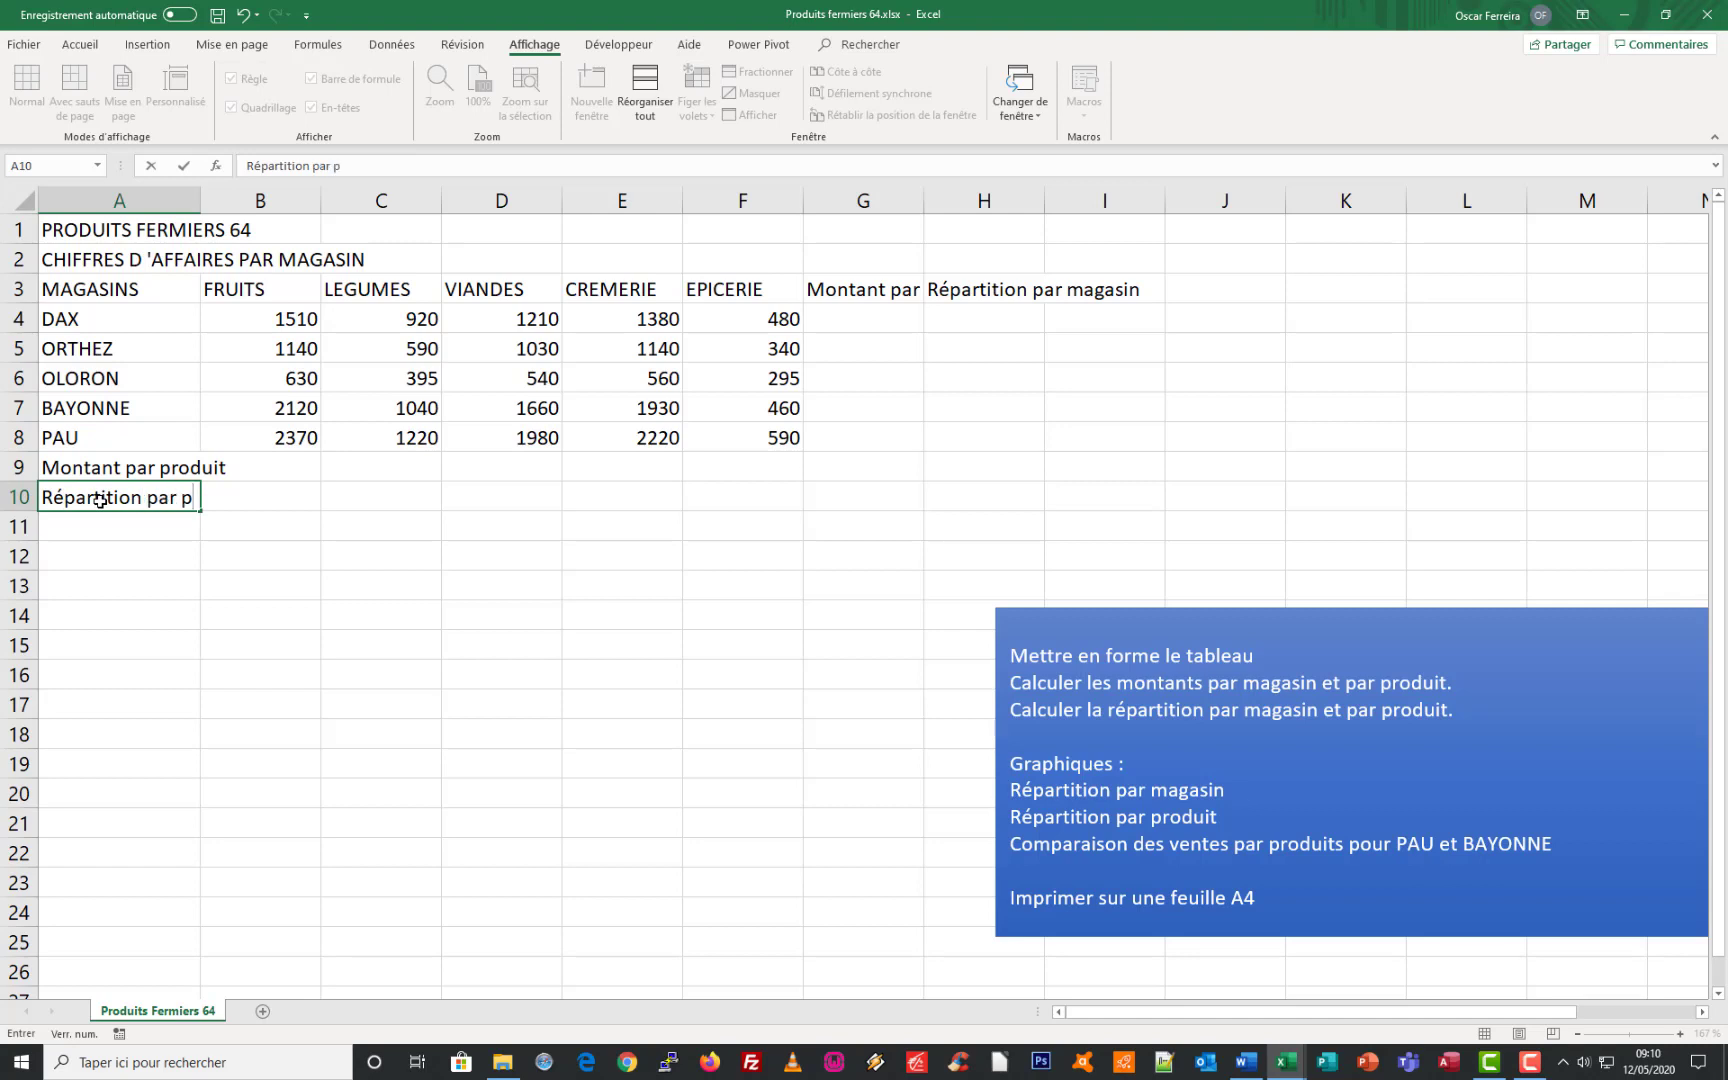
type("roduit")
key("F2")
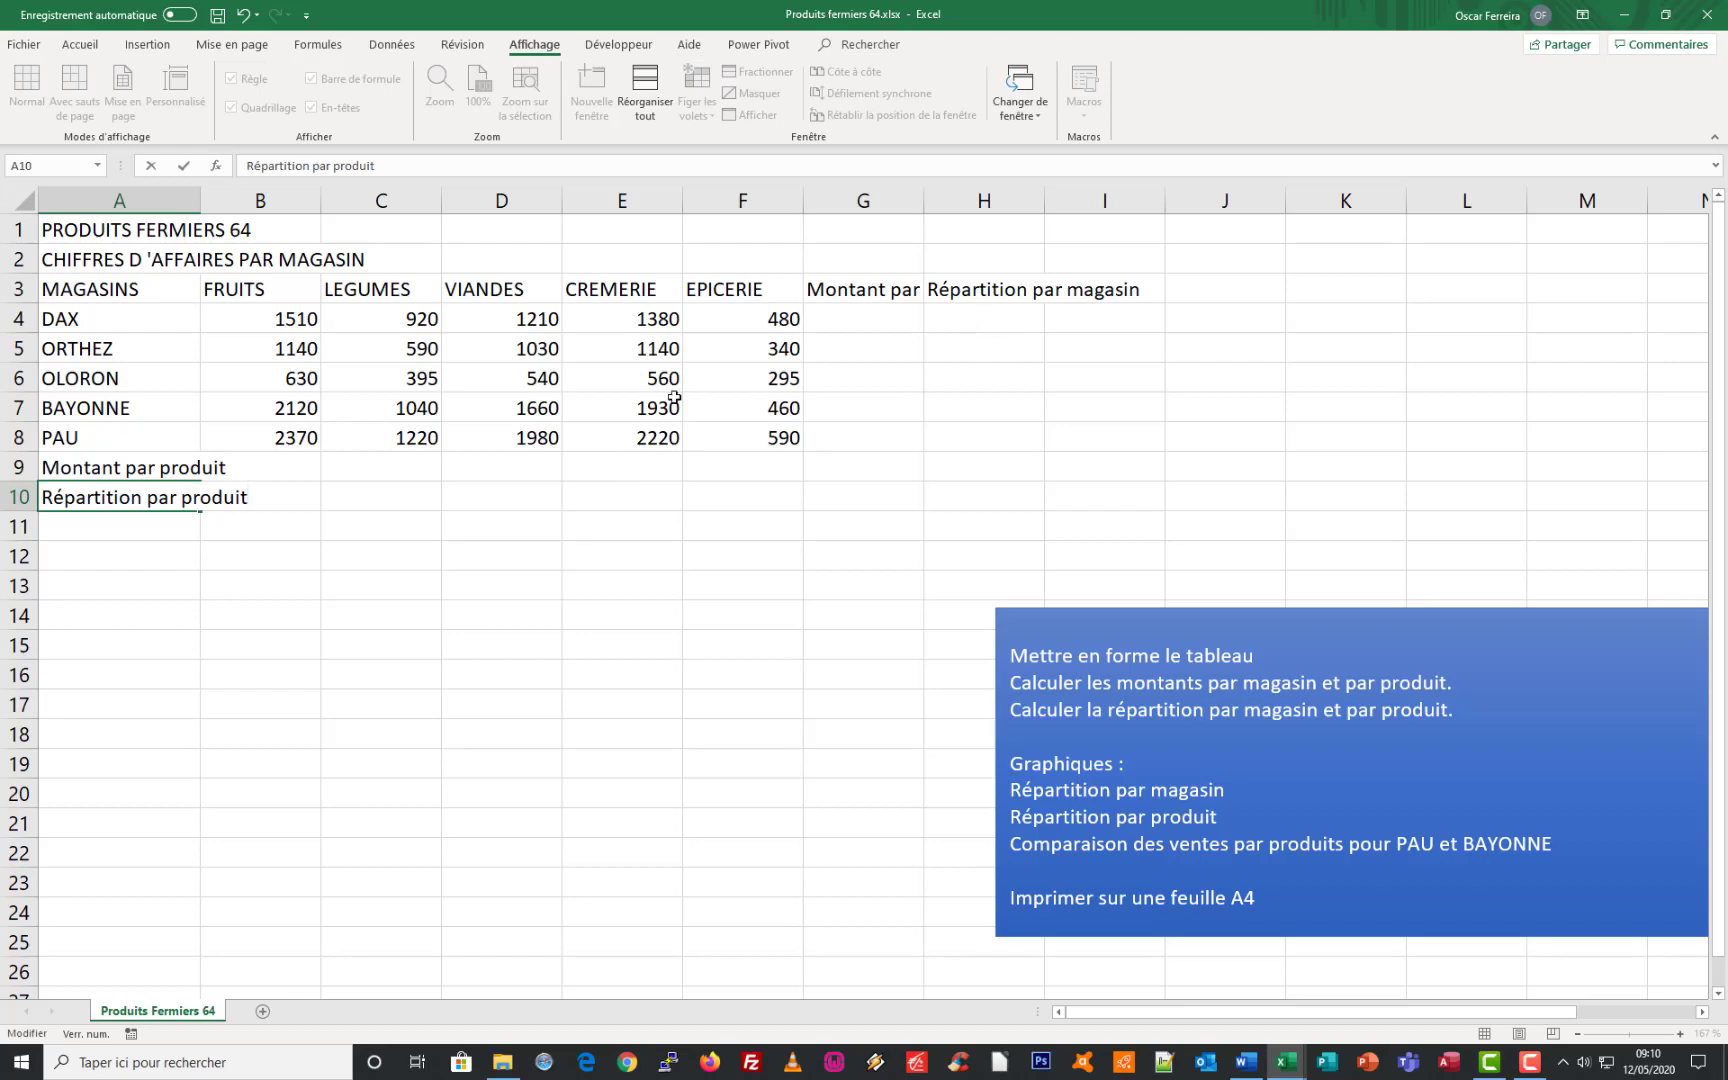
- Make row 3 taller and reduce the font size of the two new headings in G3:H3
left_click(18, 300)
left_click_drag(19, 303, 19, 321)
left_click_drag(840, 305, 938, 307)
left_click(85, 45)
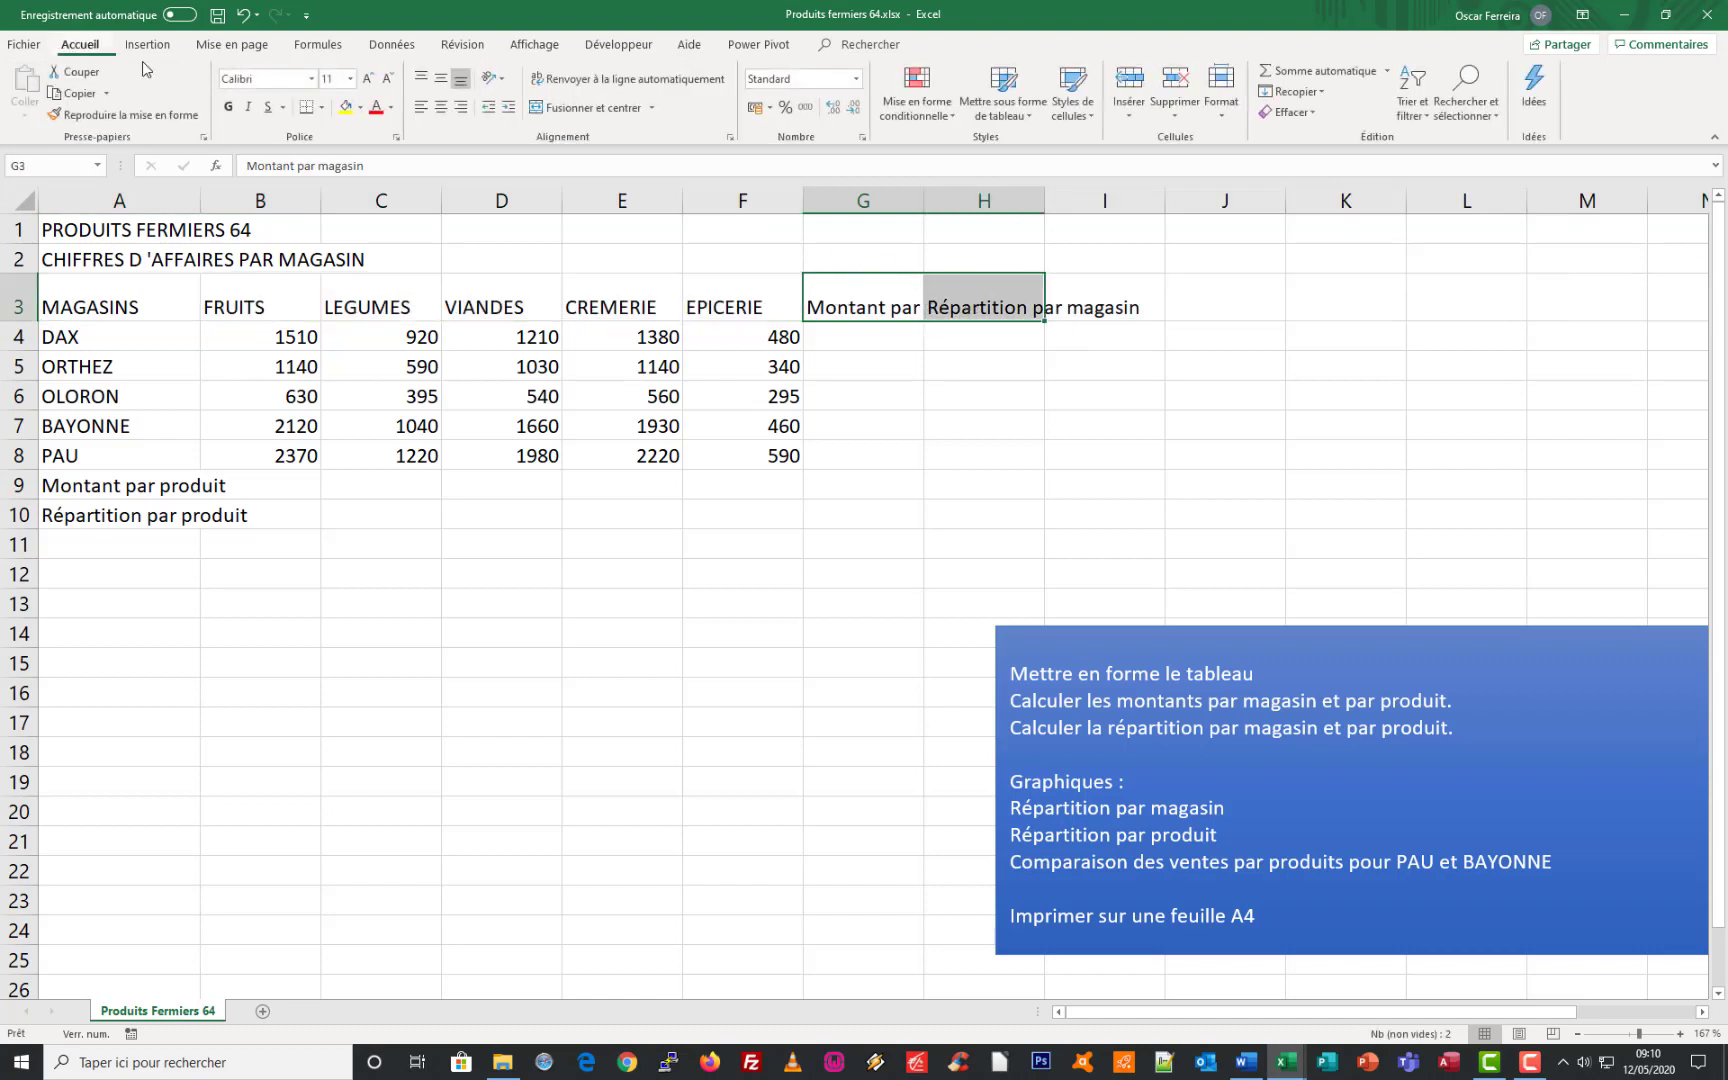
left_click(391, 84)
- Center the row 3 headings horizontally and vertically, and wrap their text
left_click(20, 302)
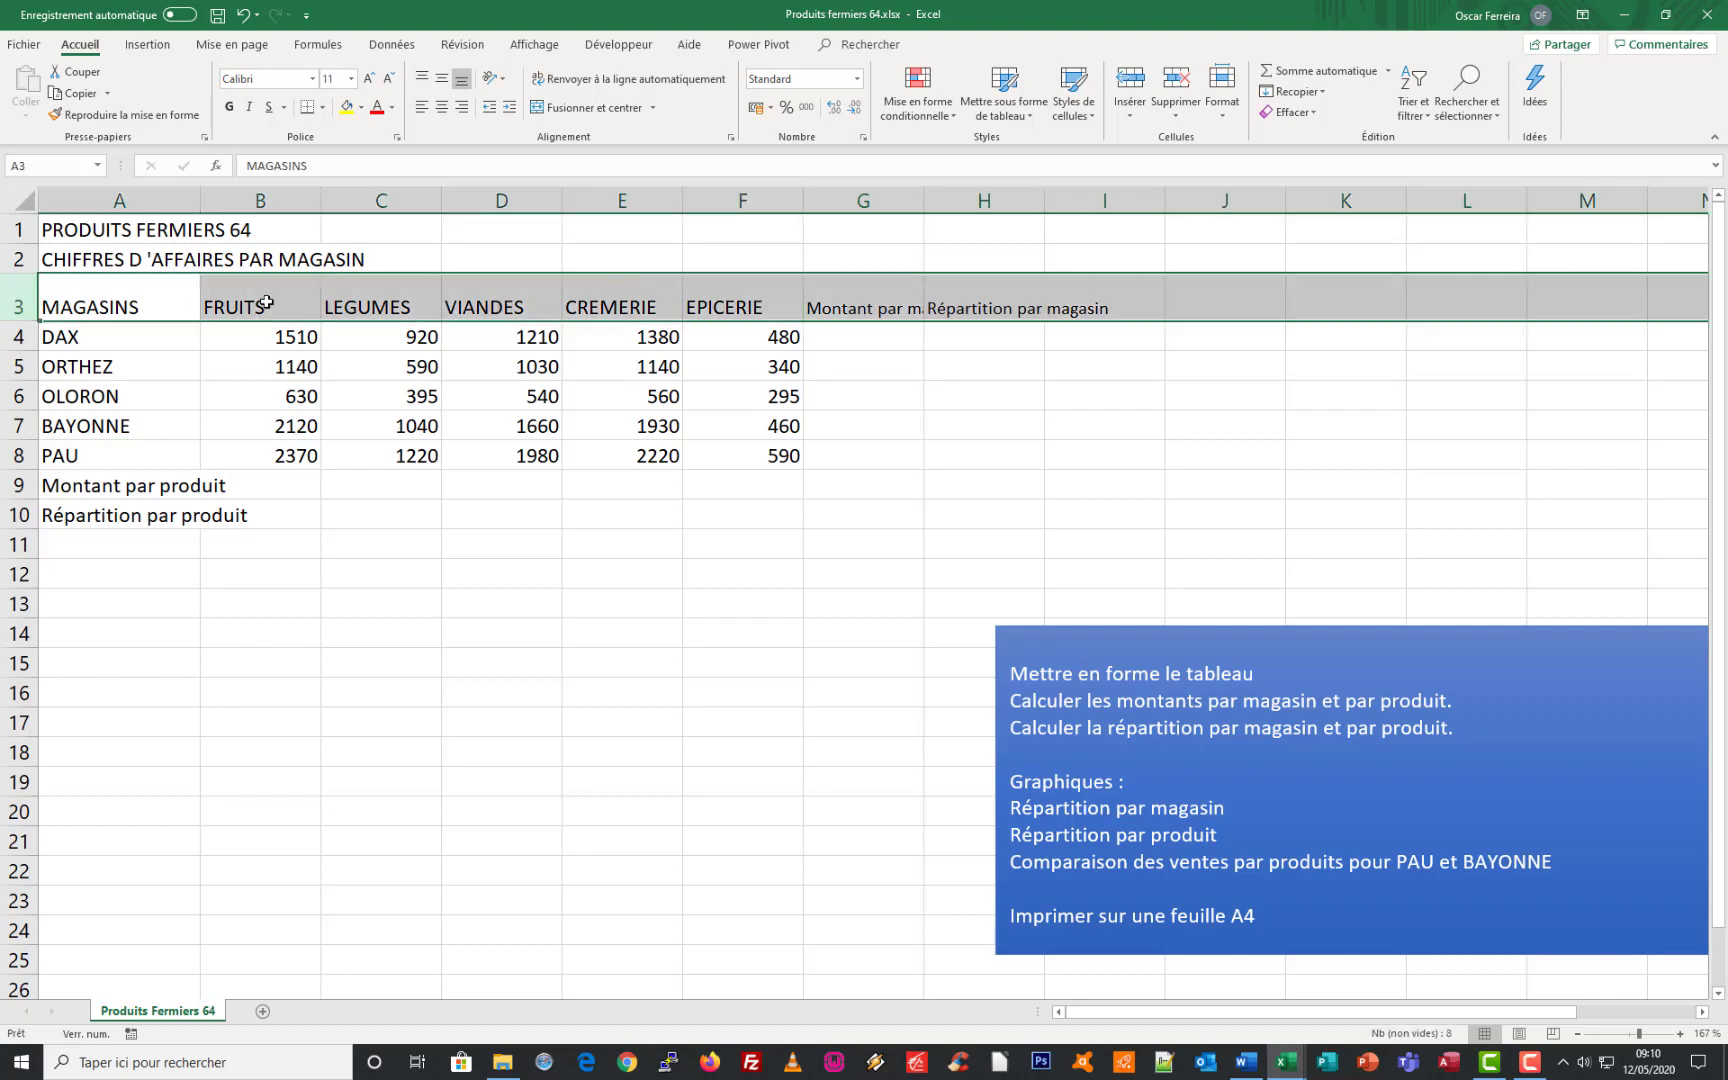
left_click(441, 106)
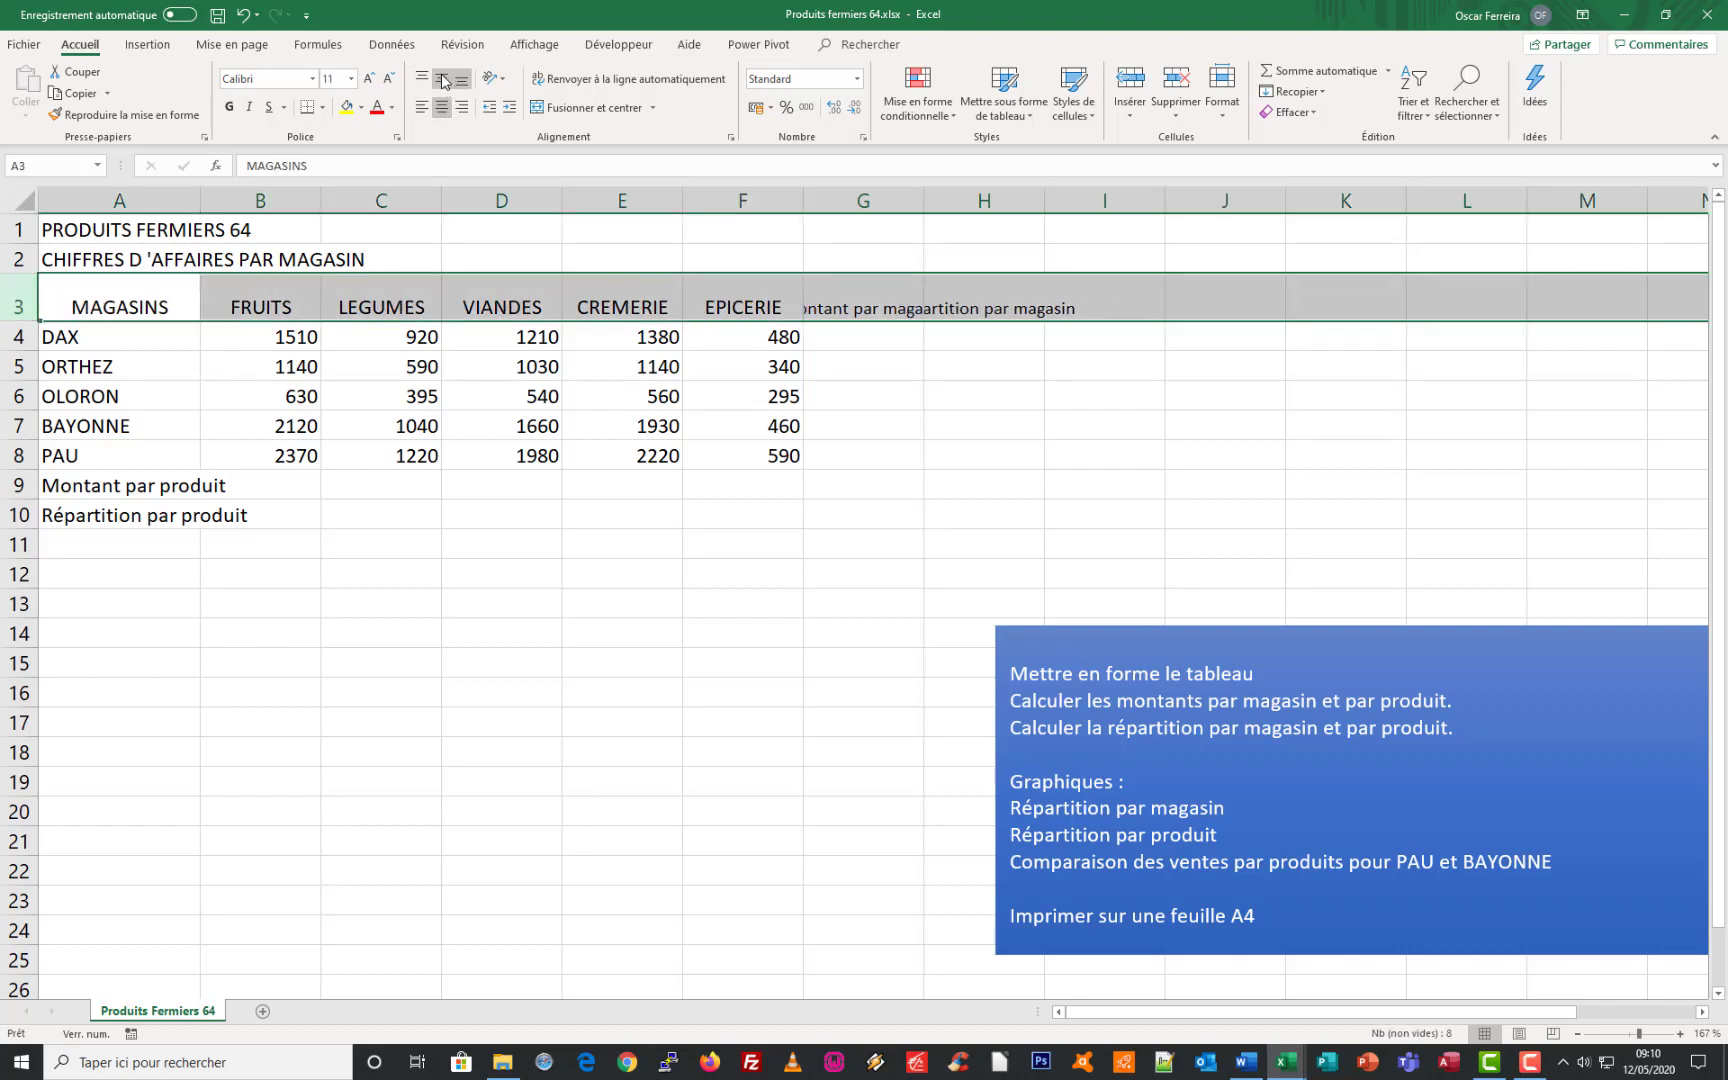
left_click(442, 79)
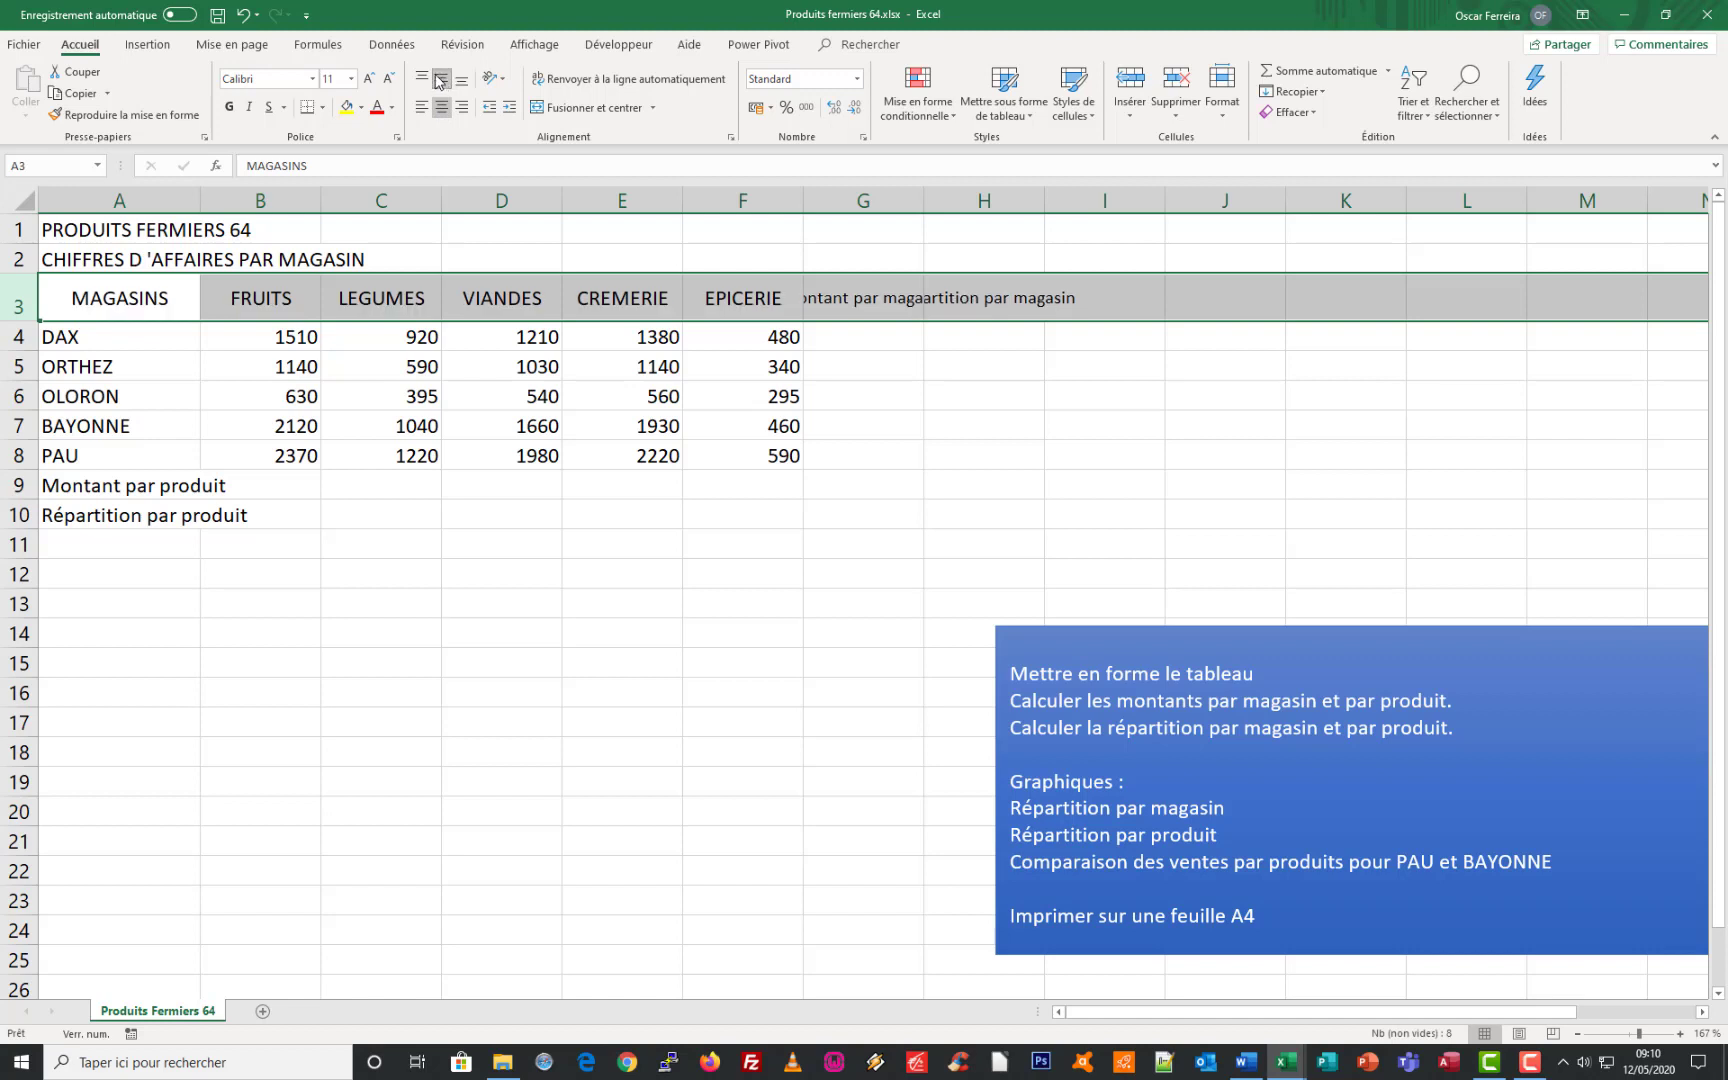
left_click(615, 80)
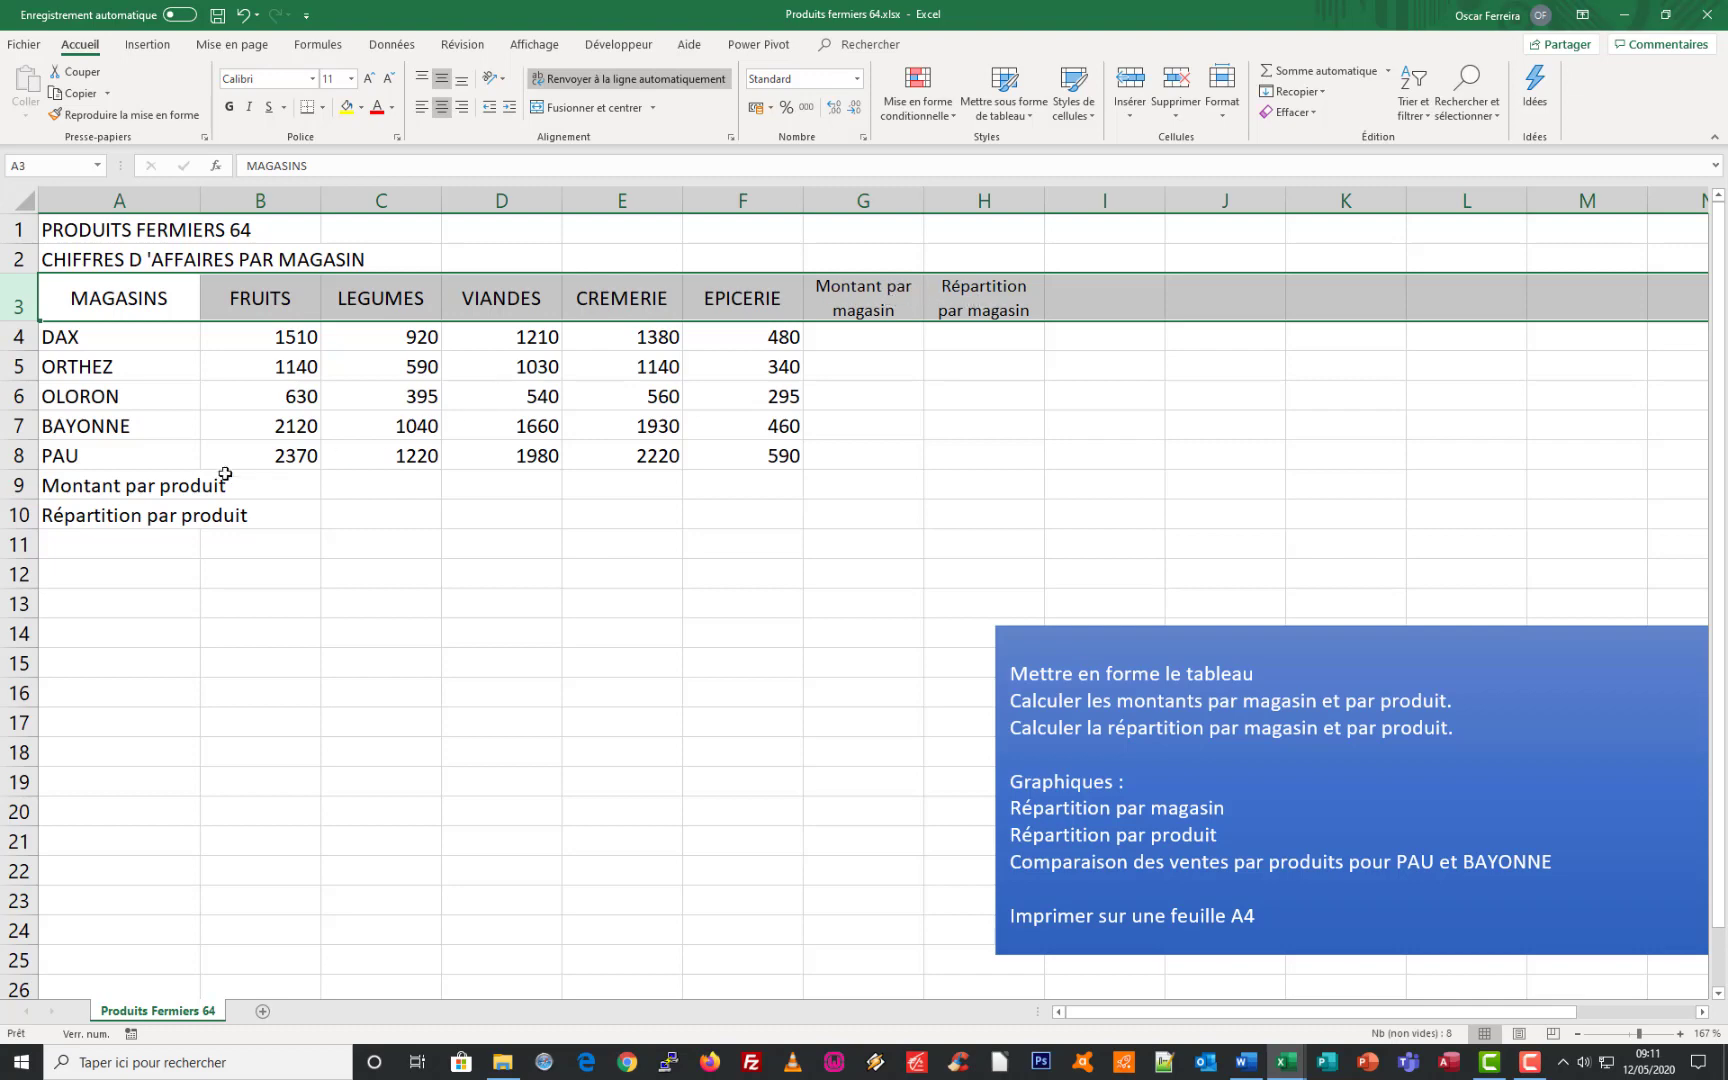
- Reduce the labels in A9:A10 to font size 9 and widen column A to fit them
left_click_drag(120, 485, 110, 515)
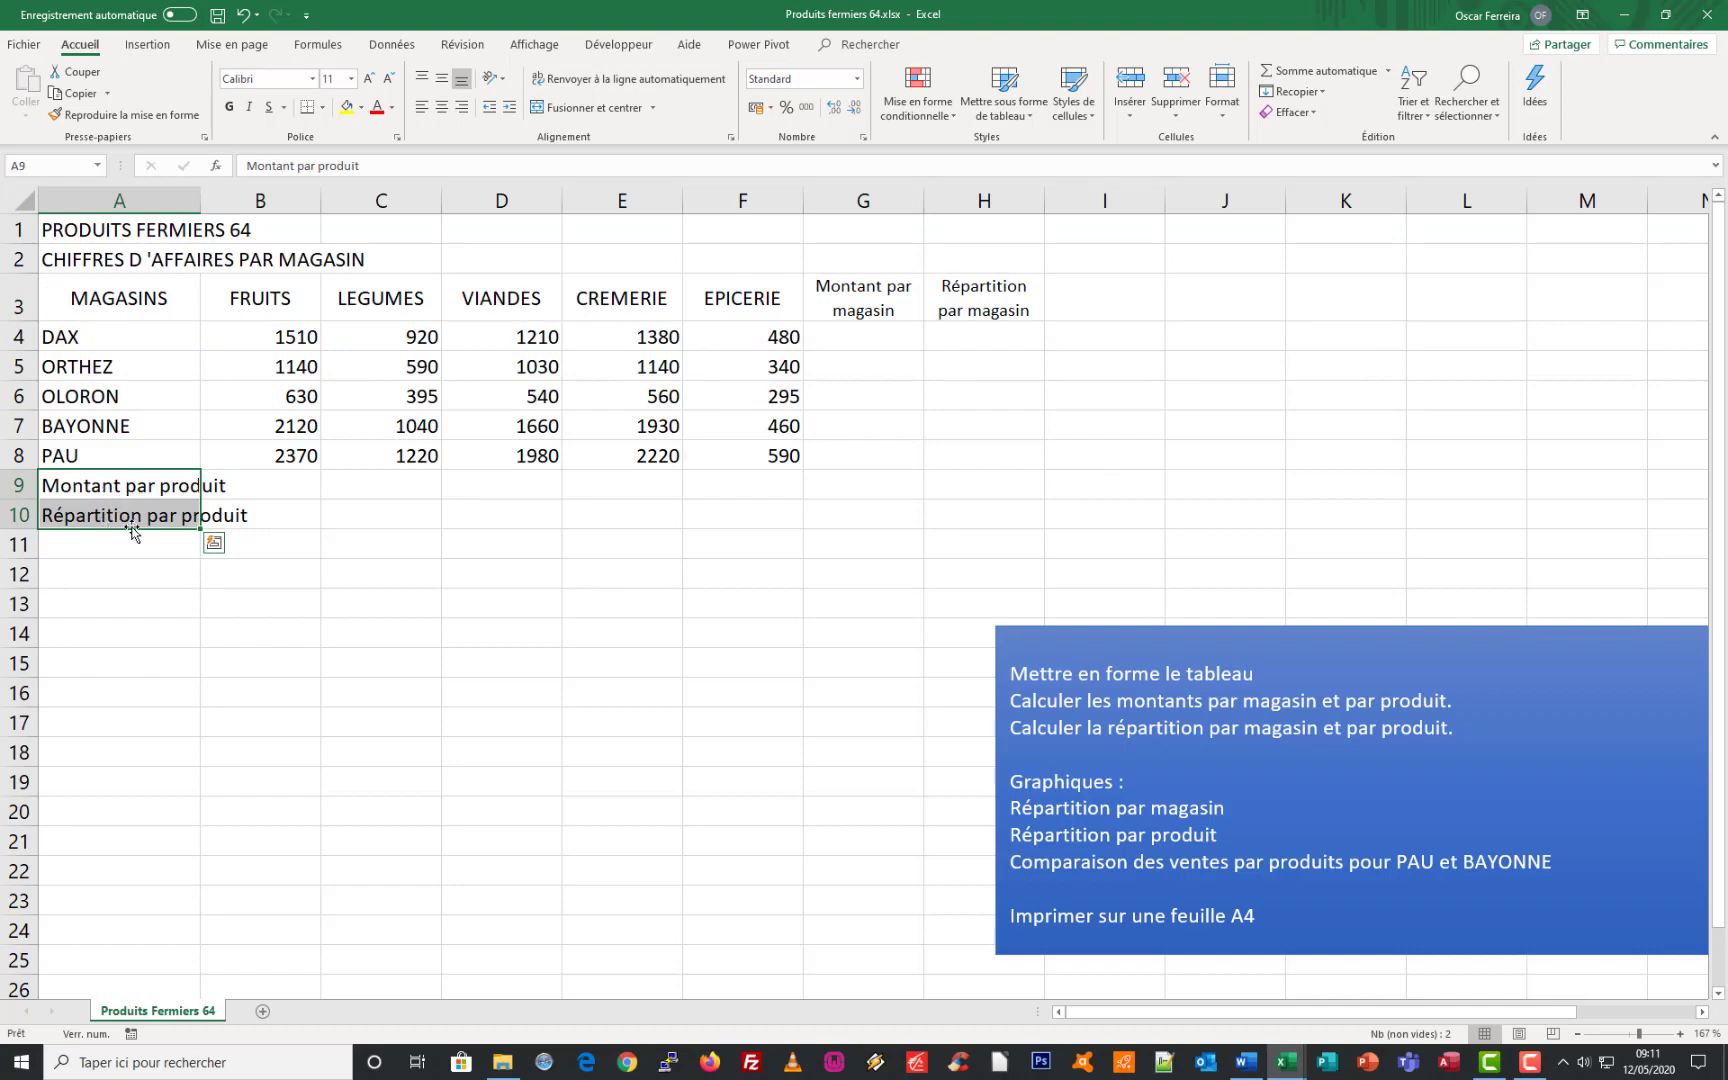
left_click(389, 80)
left_click(389, 80)
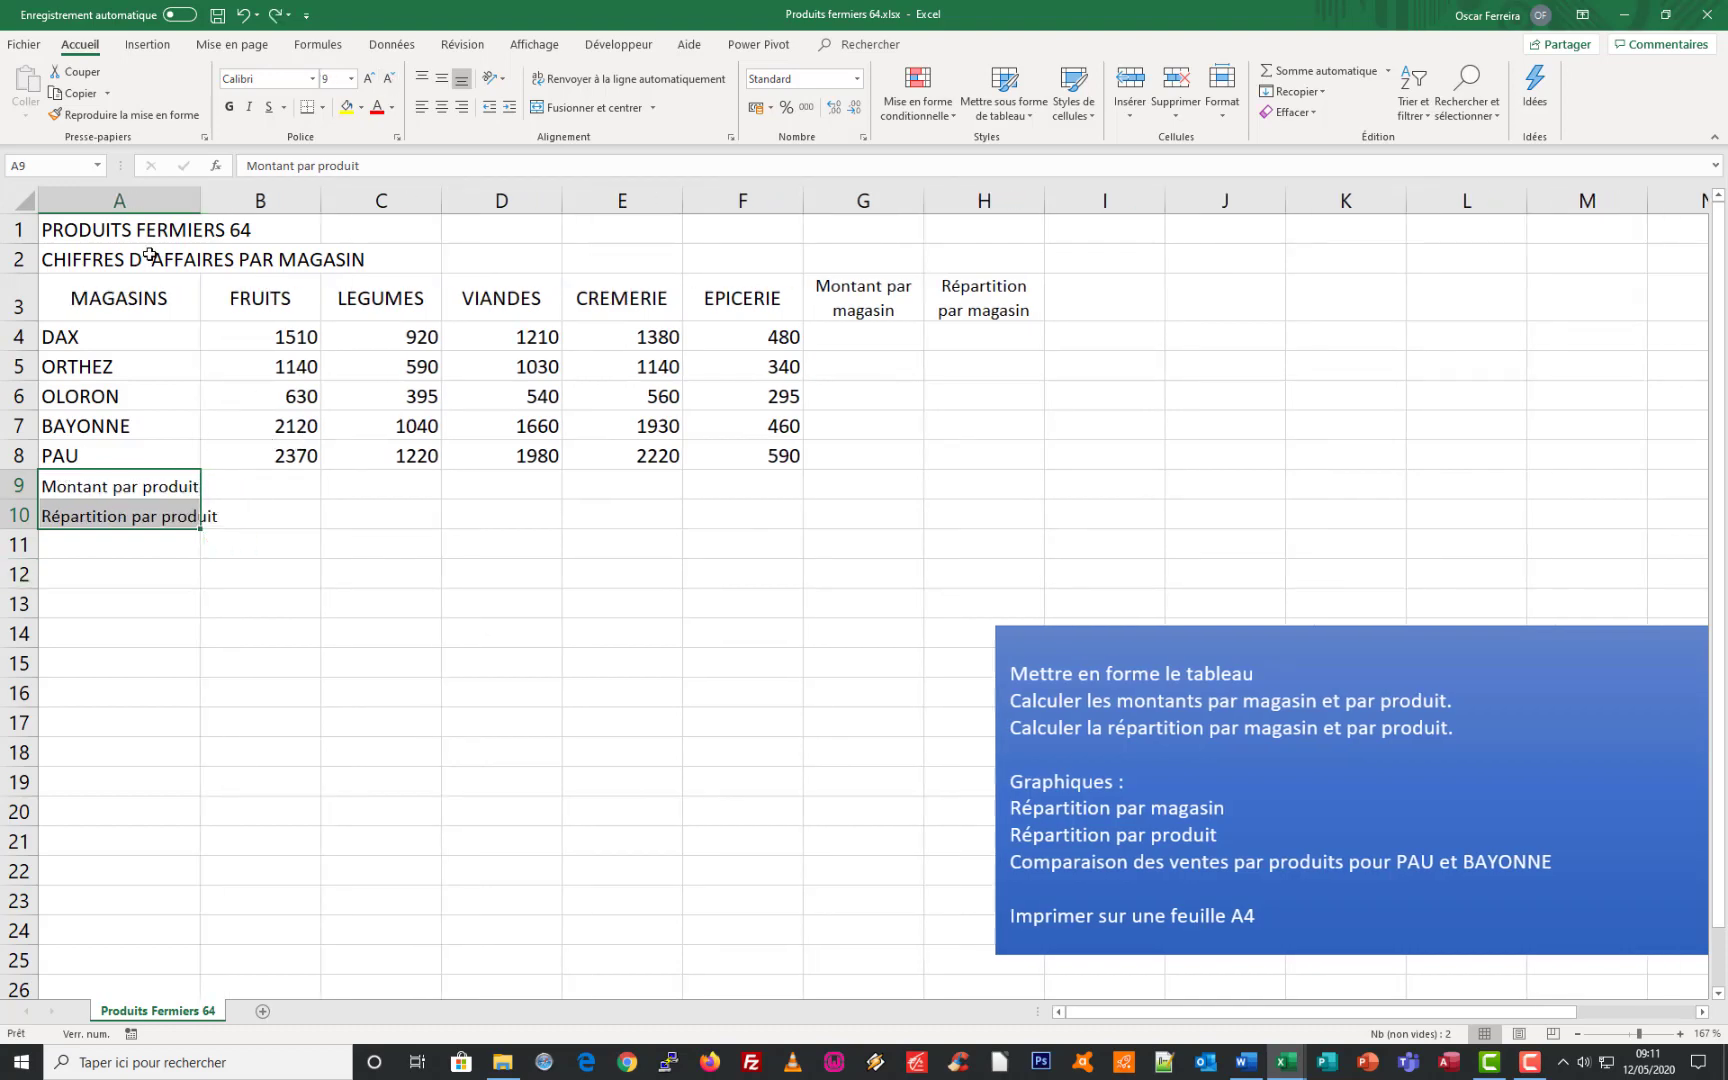
left_click_drag(200, 201, 227, 201)
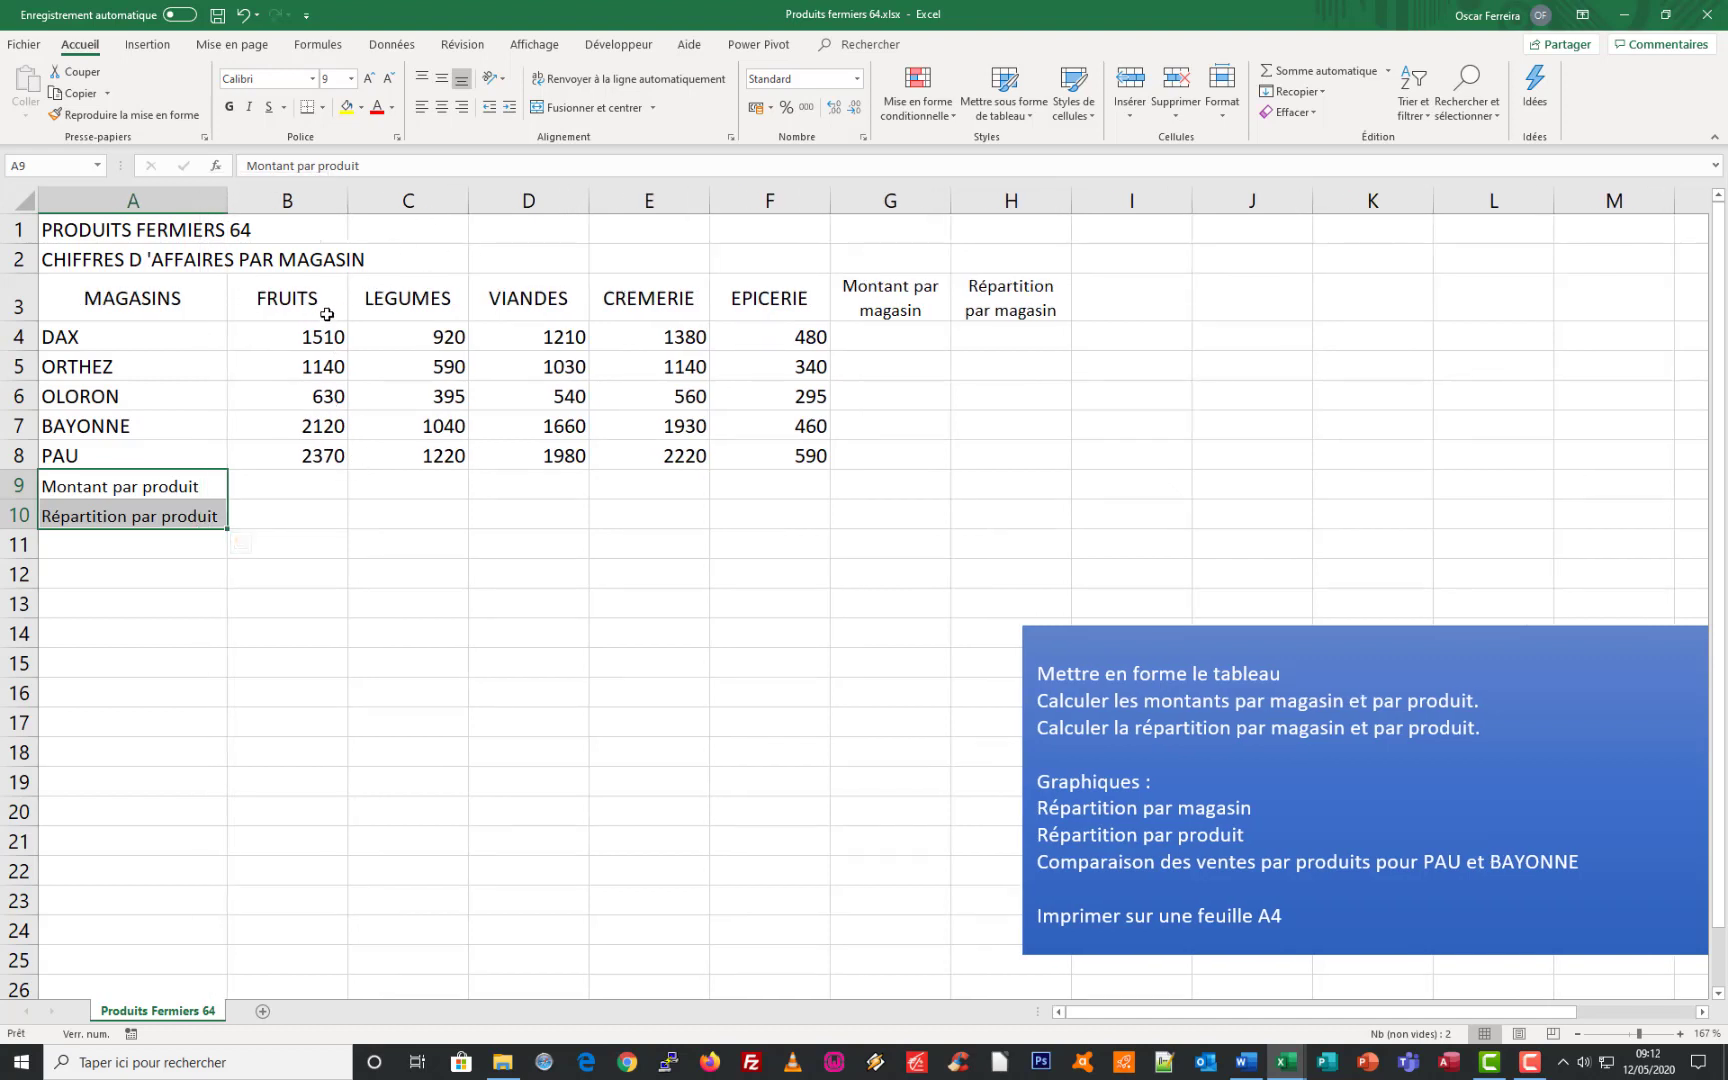
- Try totalling the products with =SOMME(B4:B8) in B9 copied across to F9, and clear these formulas again
left_click(274, 476)
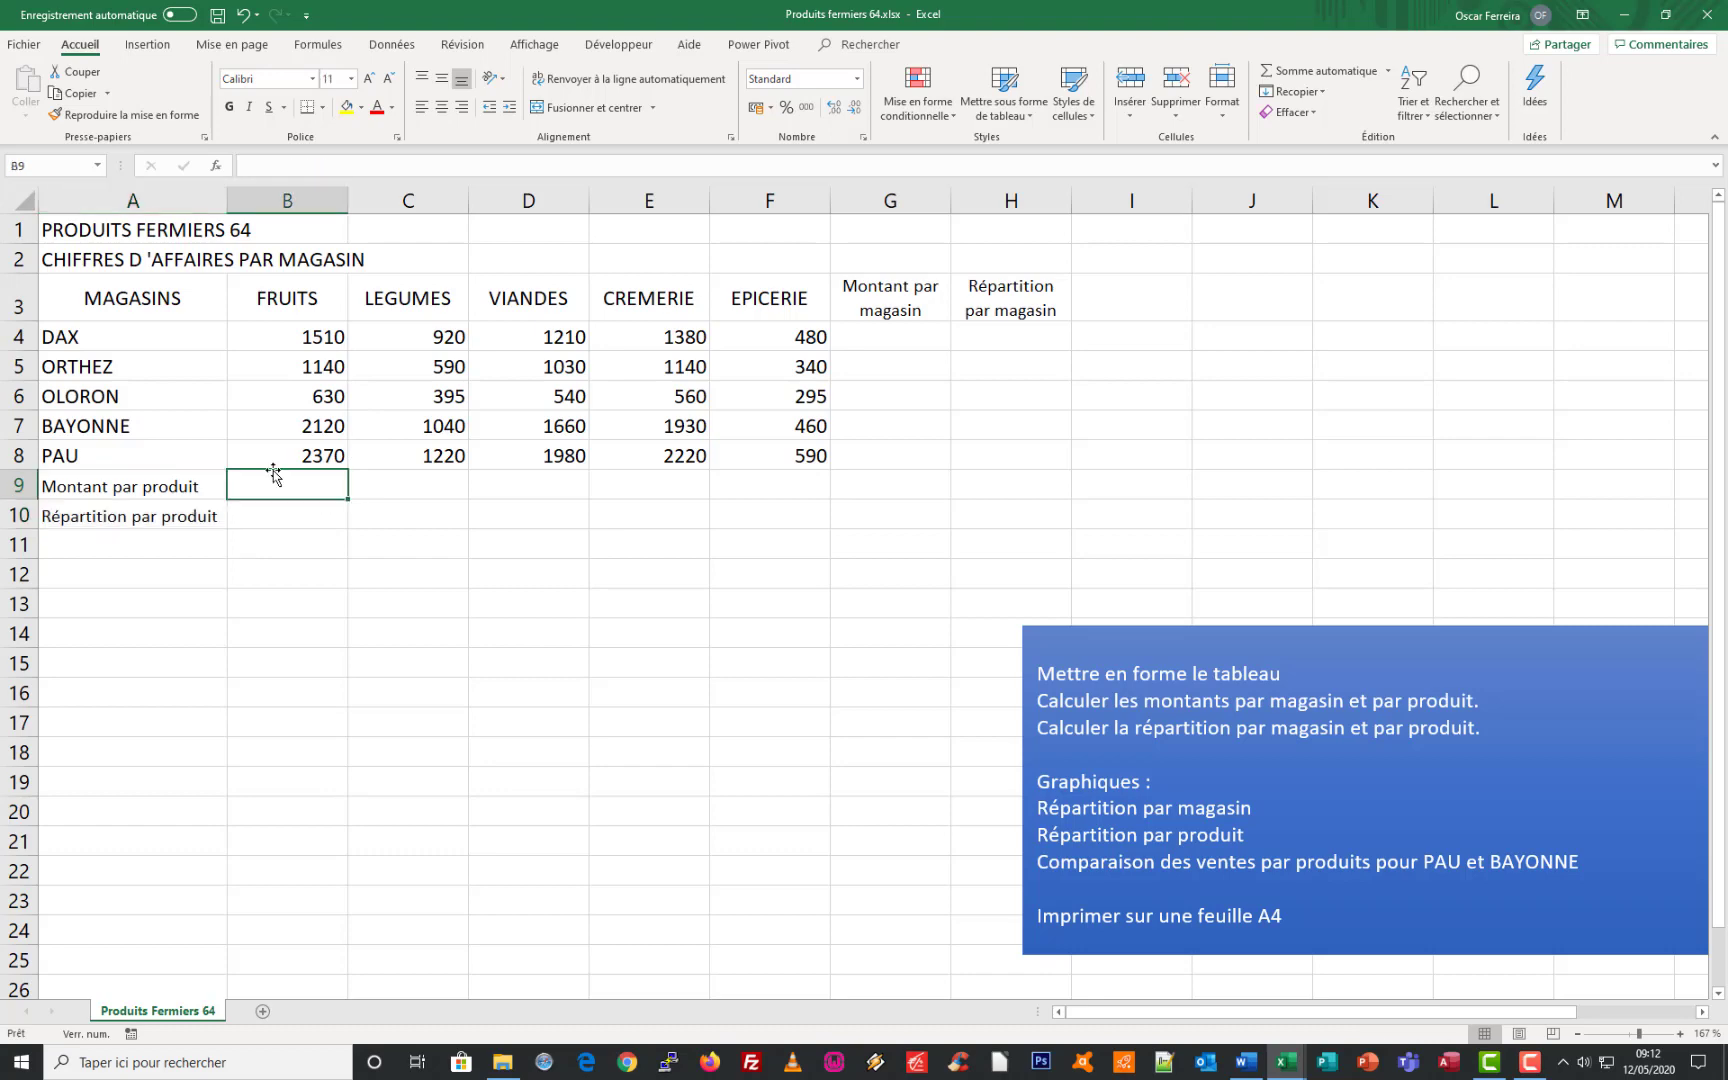
type("=somm")
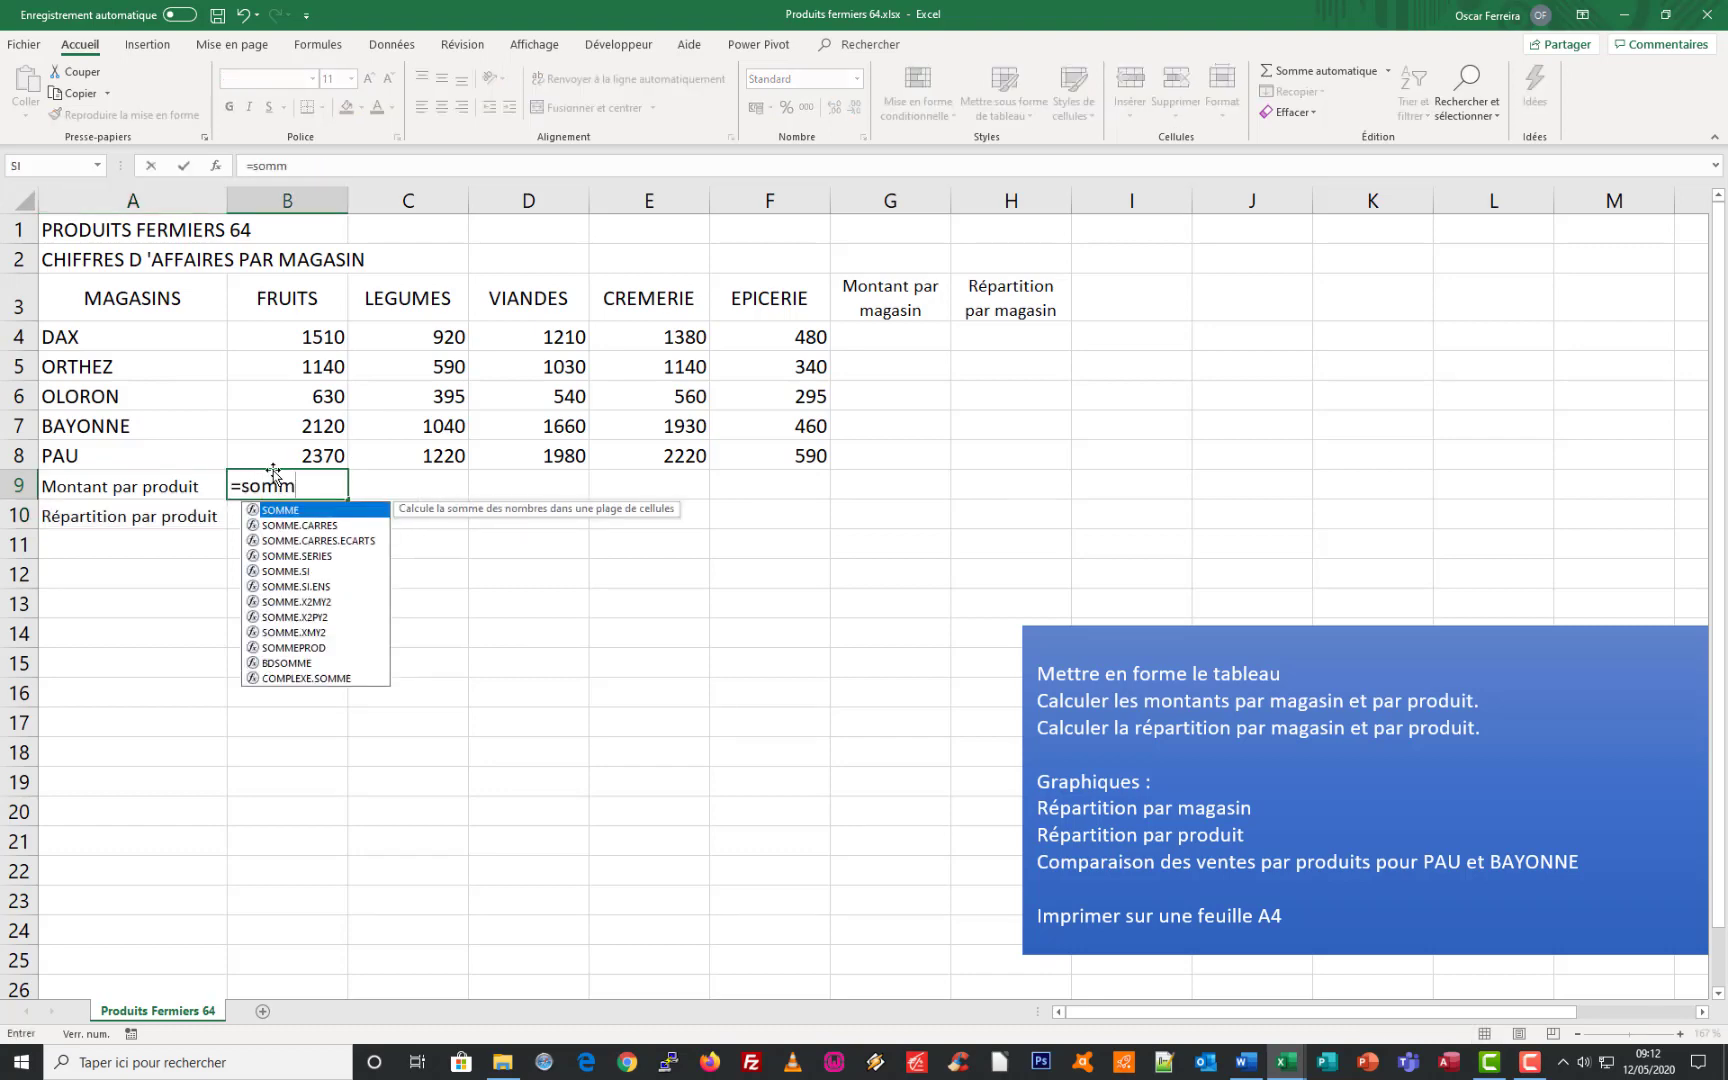
double_click(274, 511)
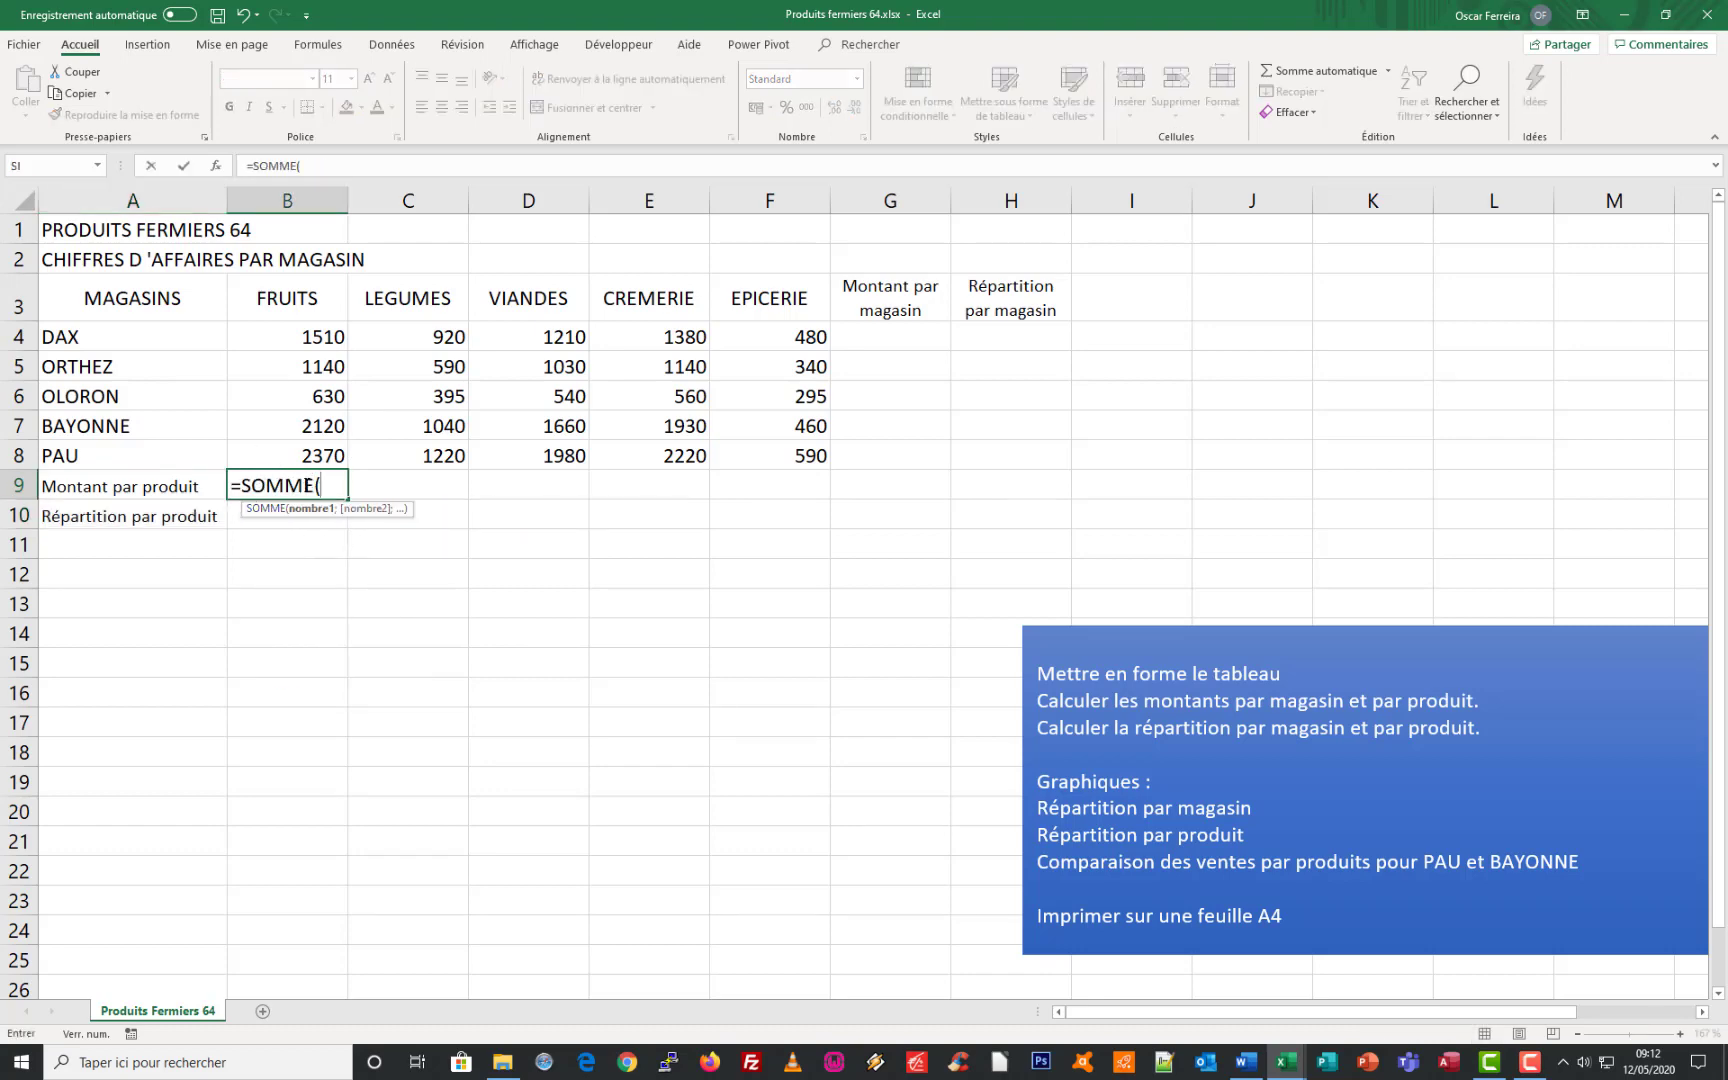
left_click_drag(301, 336, 295, 452)
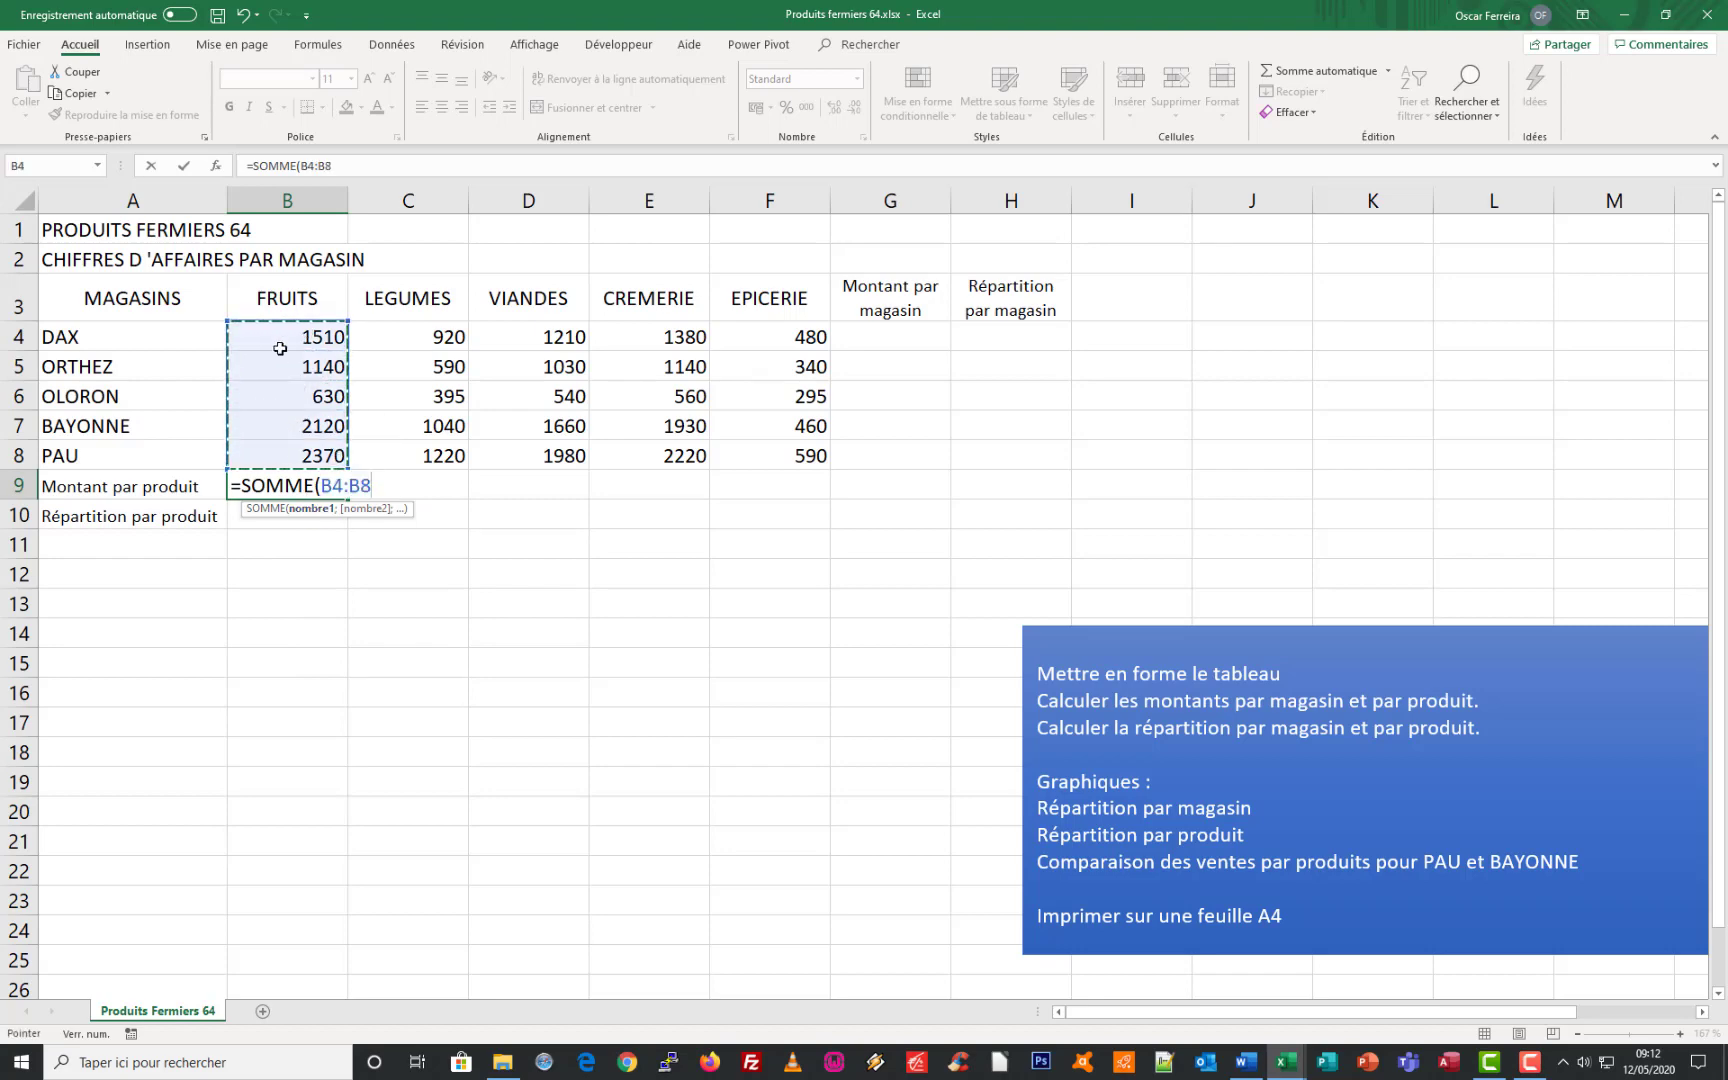
key("Return")
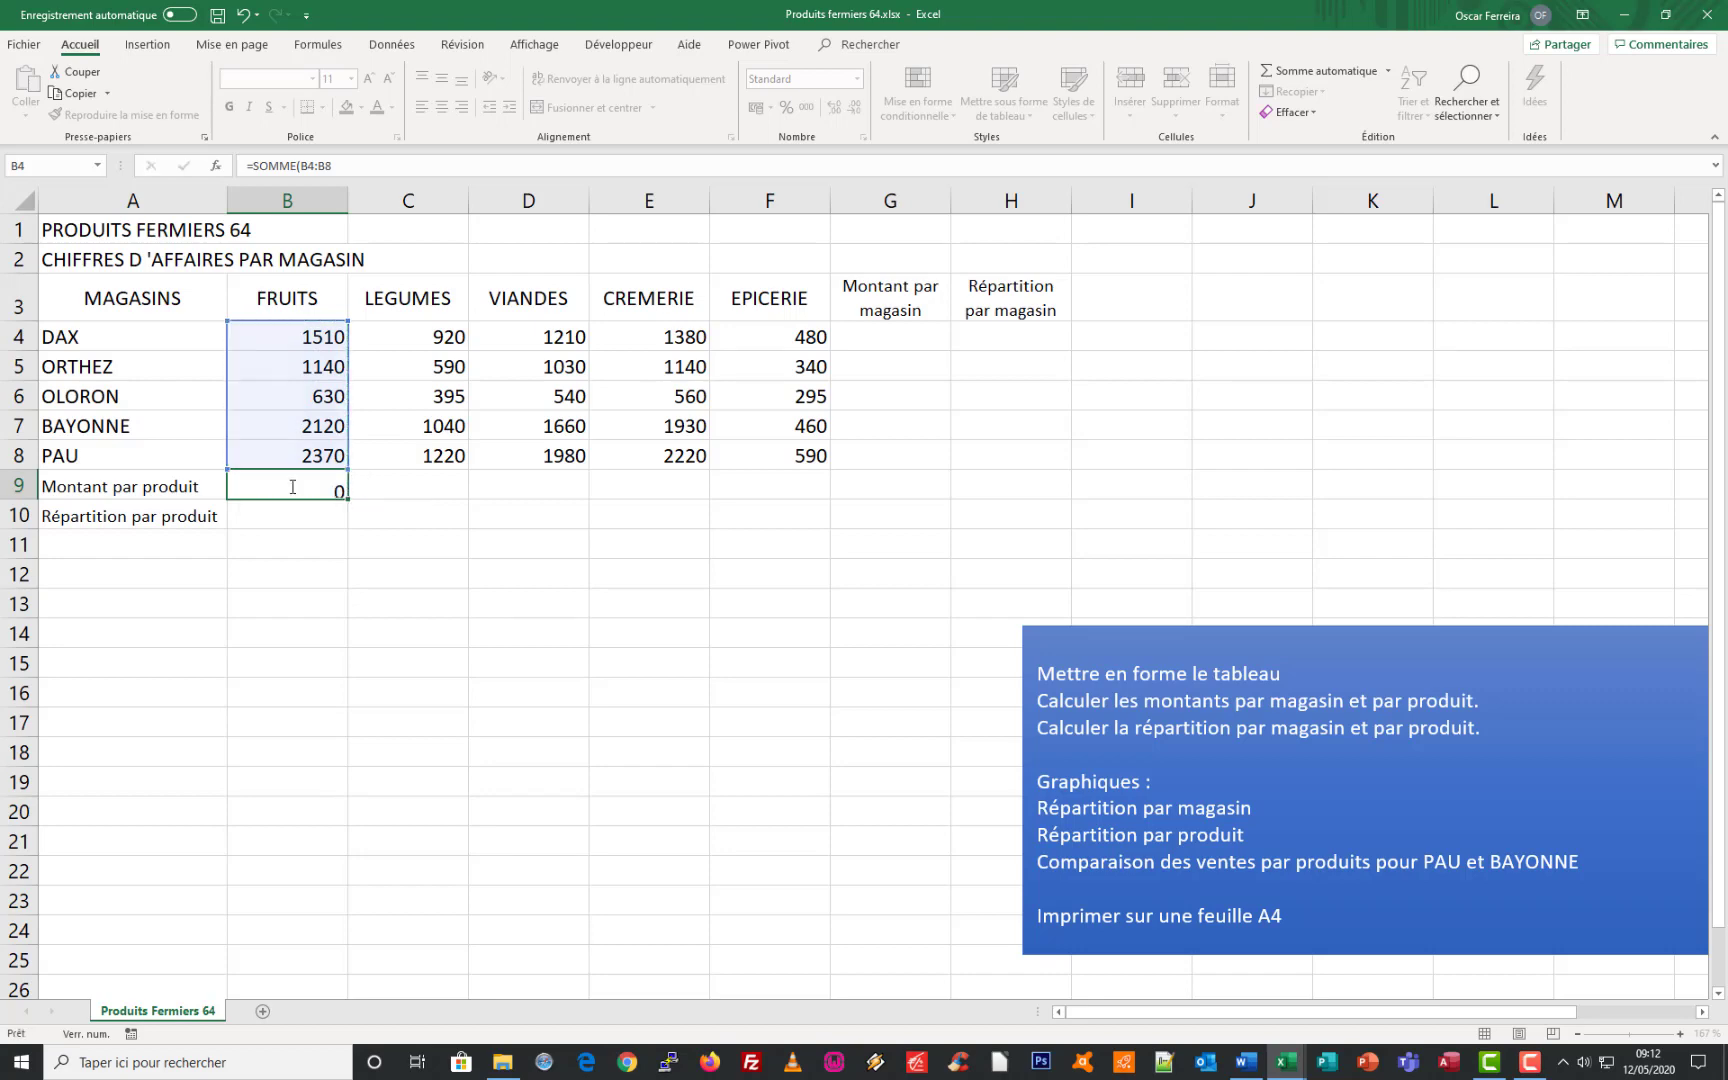
left_click(305, 488)
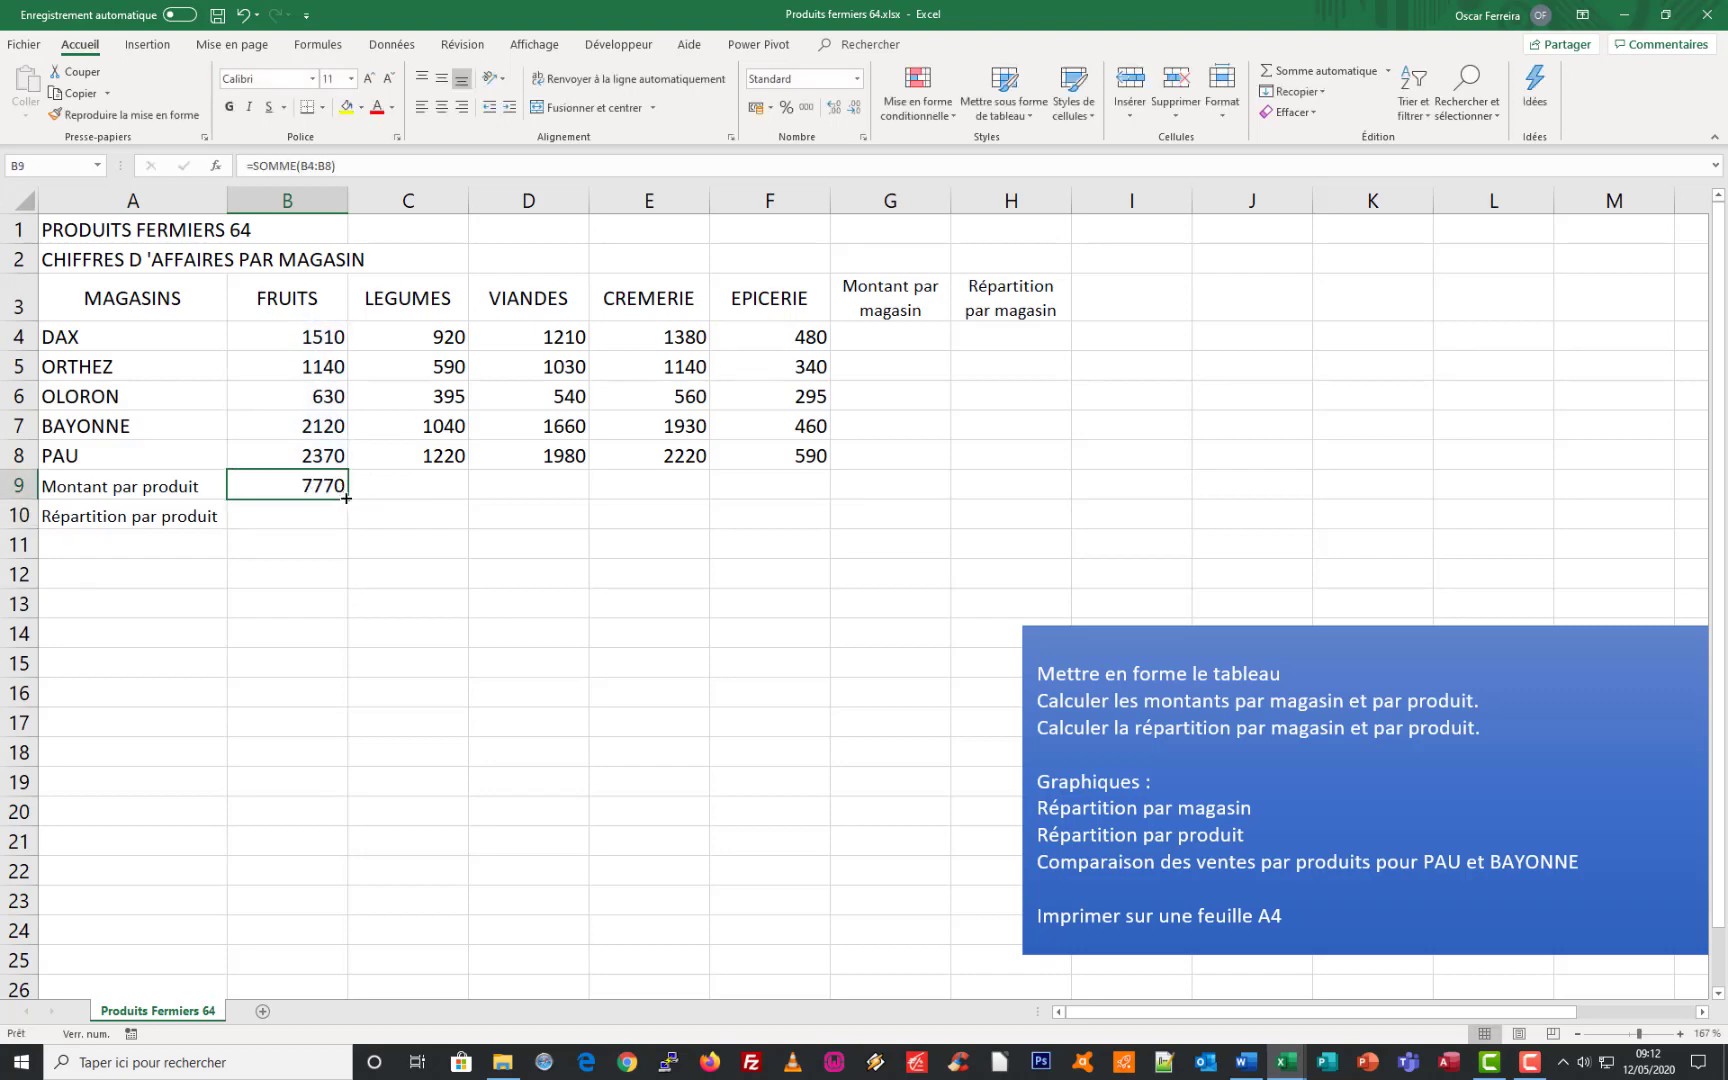
left_click_drag(347, 499, 805, 495)
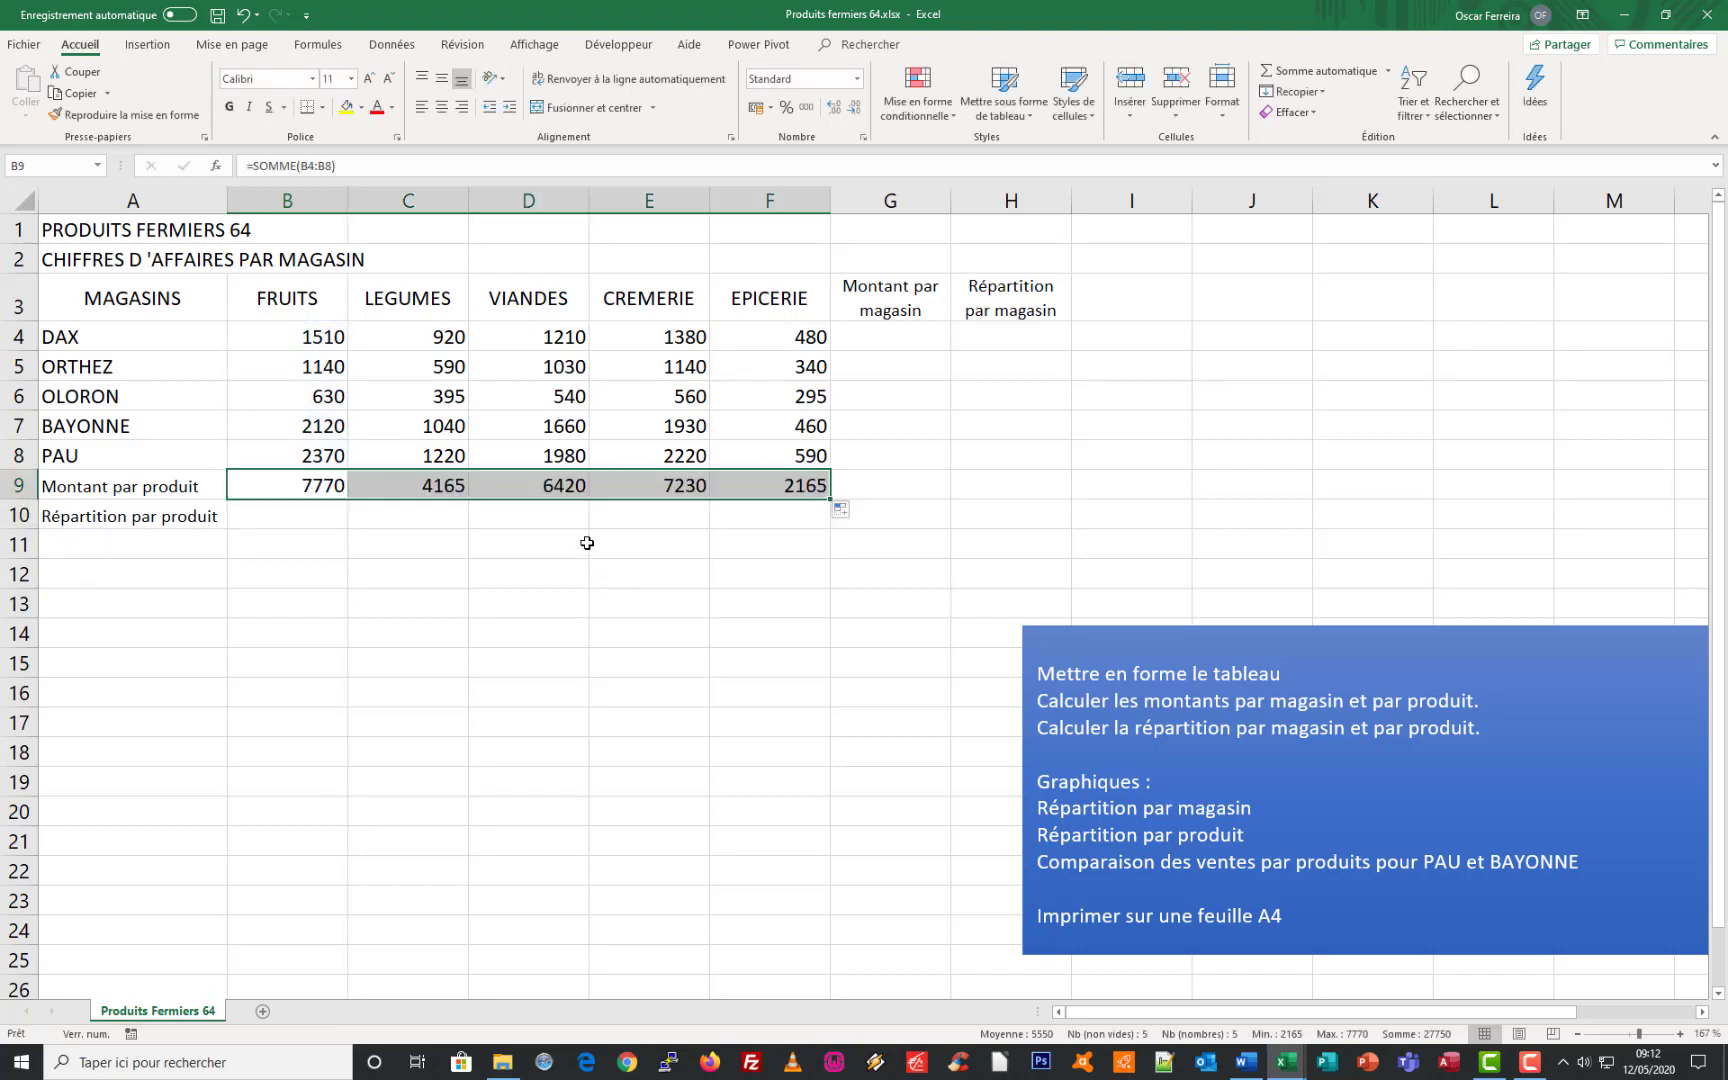
key("Delete")
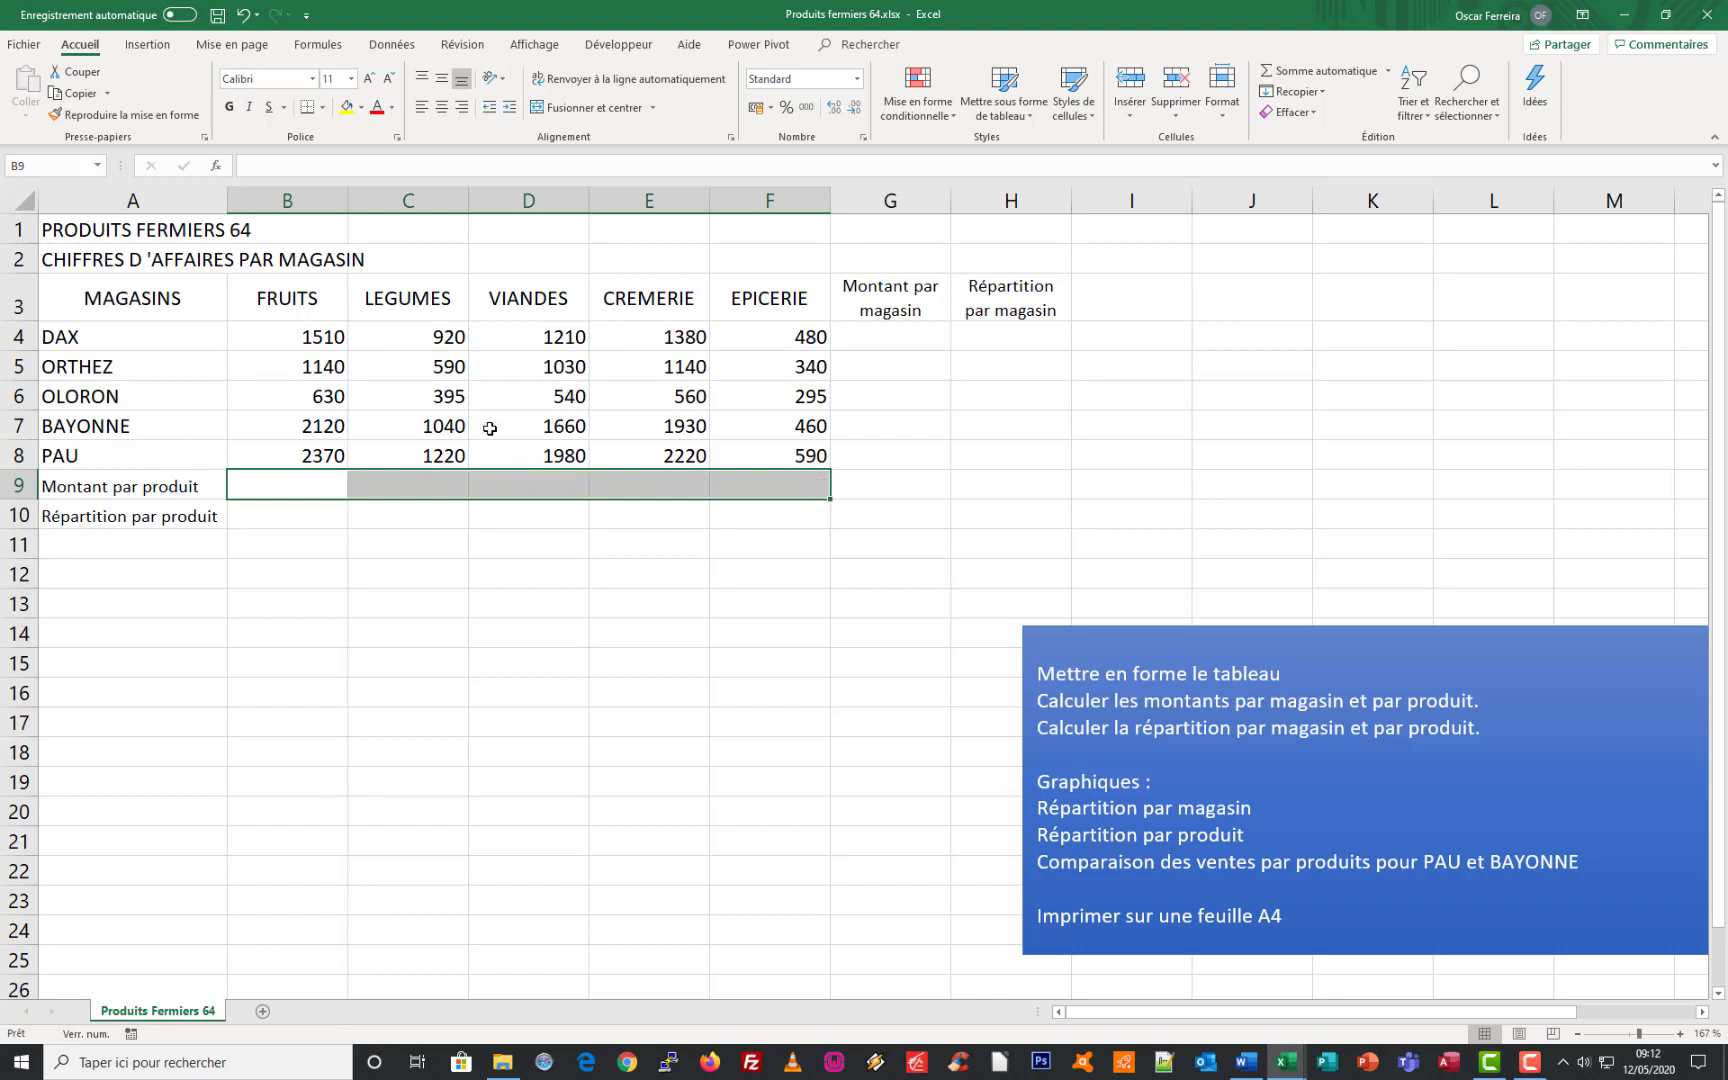
- Calculate all store and product totals at once by applying AutoSum to the range B4:G9
left_click(454, 458)
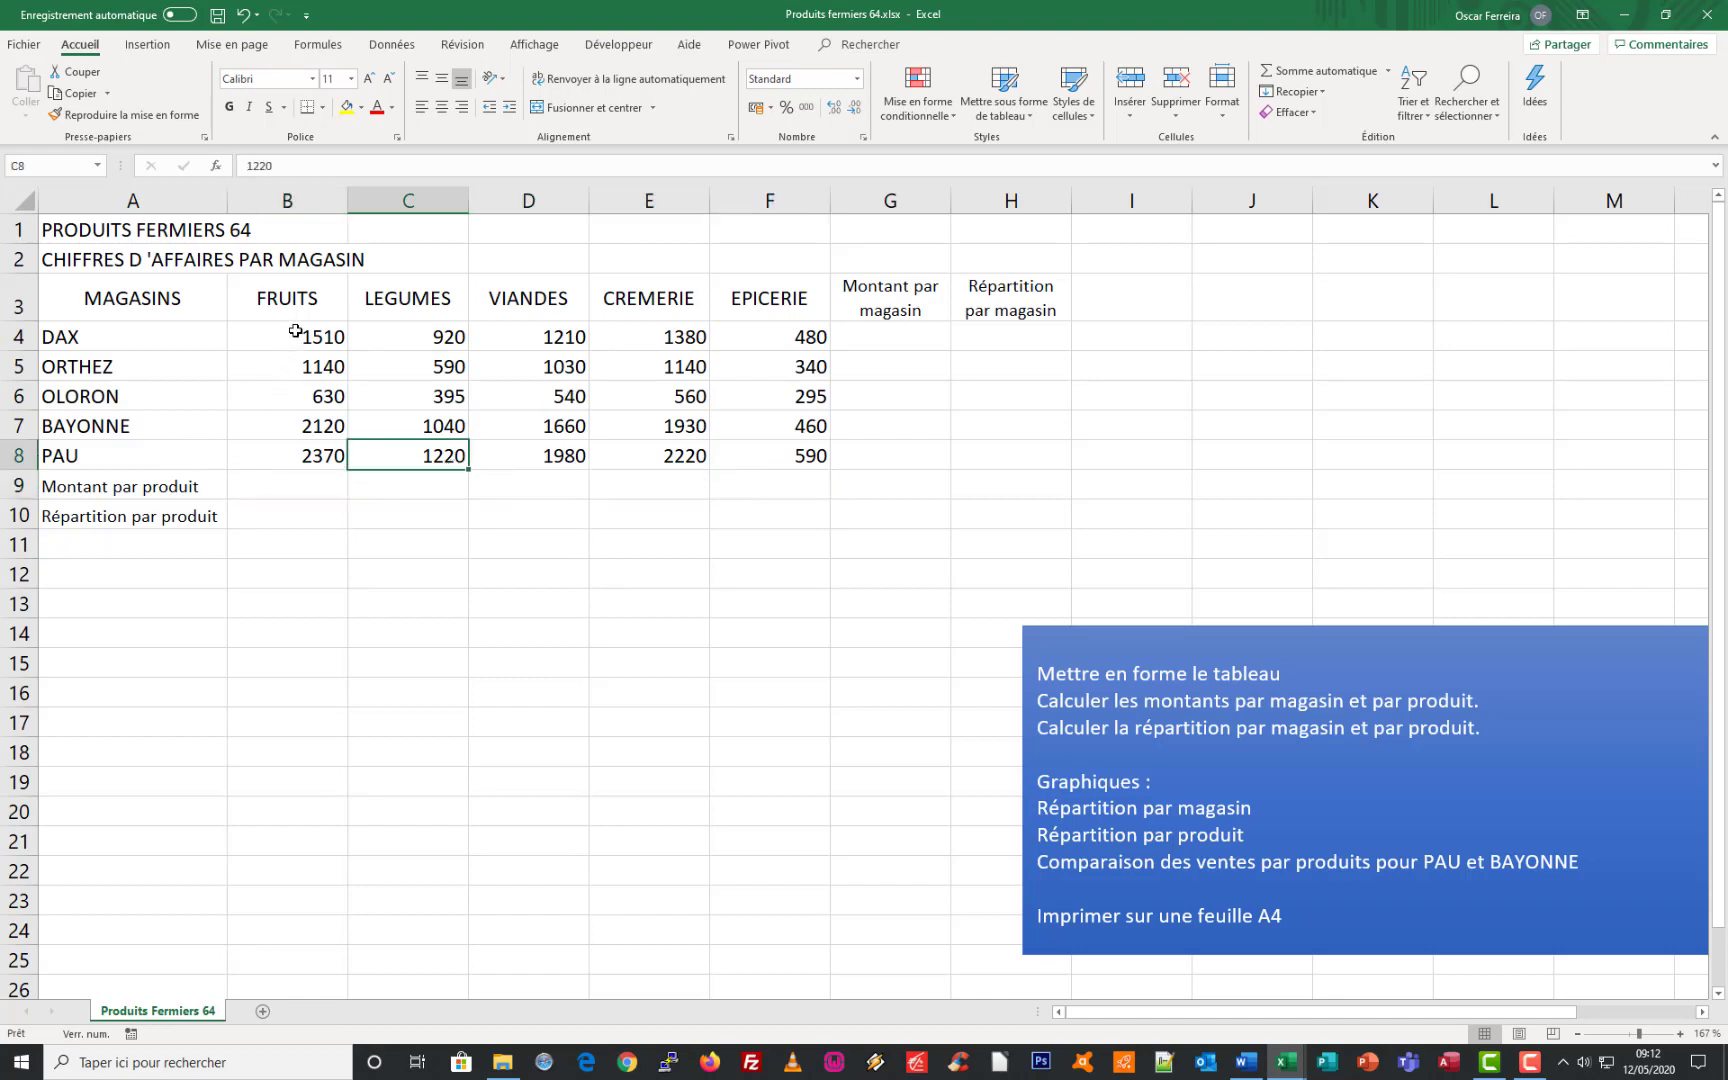
left_click_drag(296, 331, 877, 492)
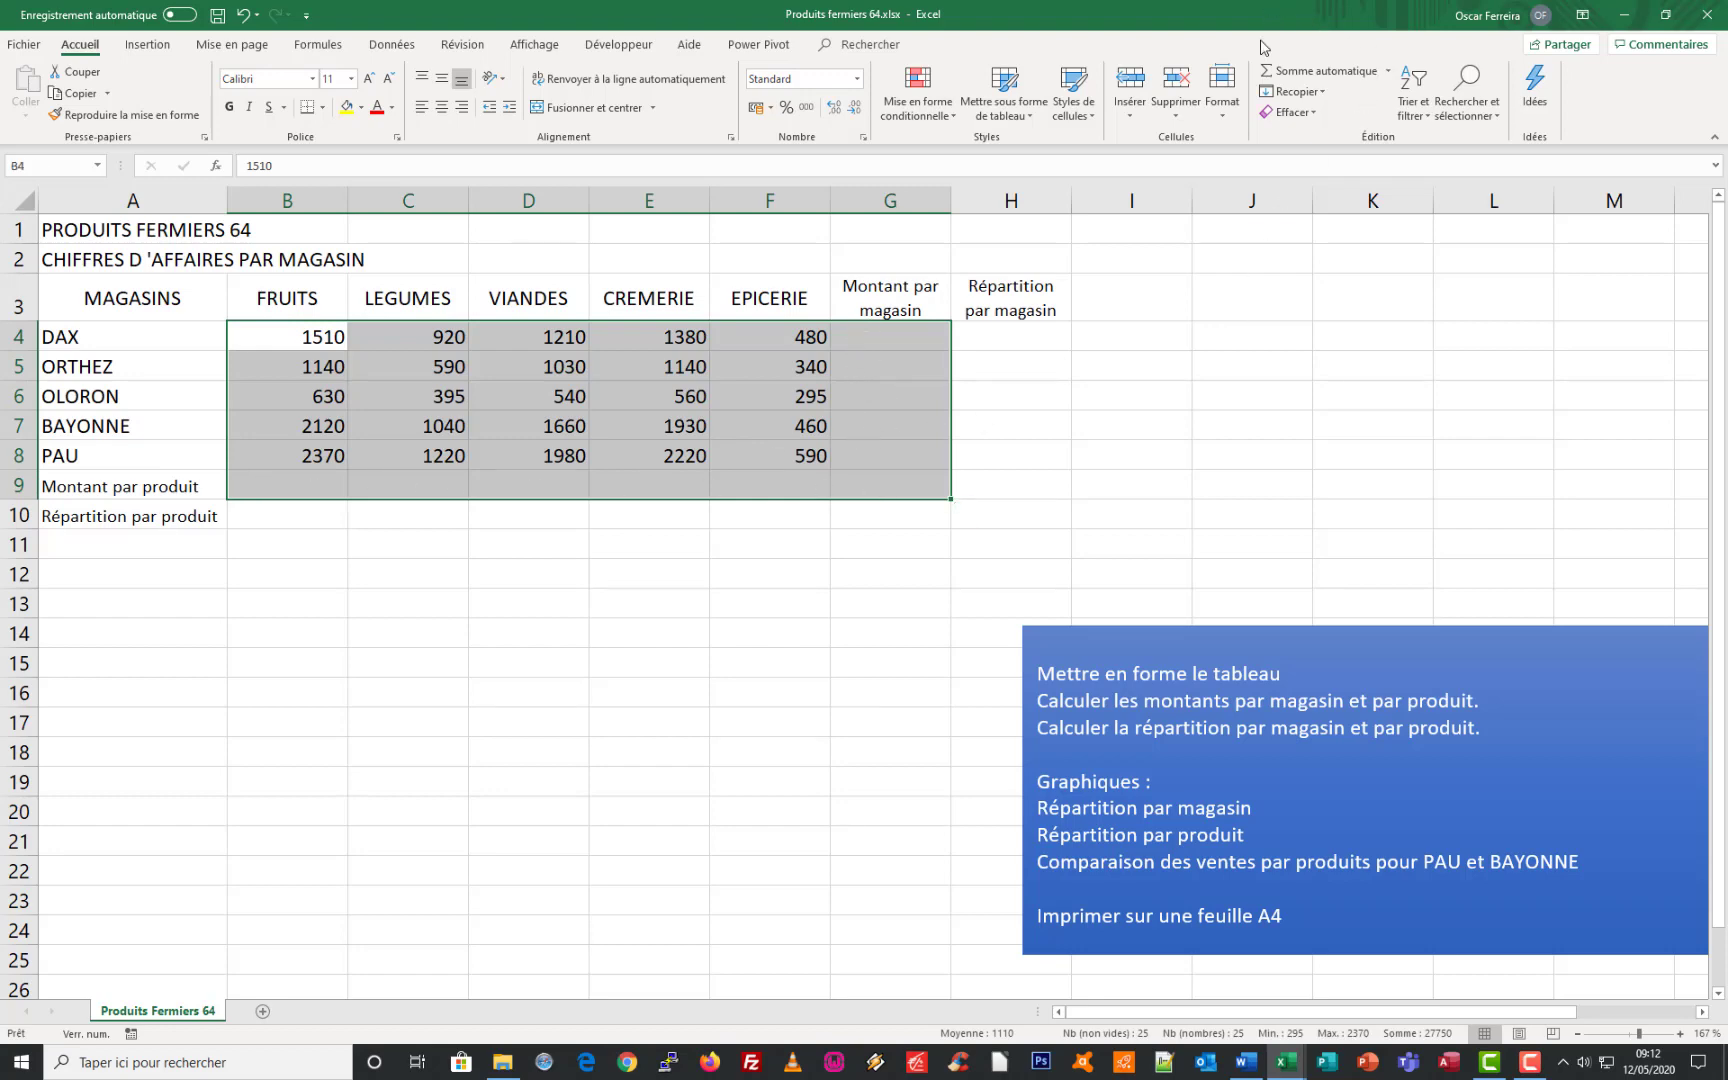
left_click(1387, 71)
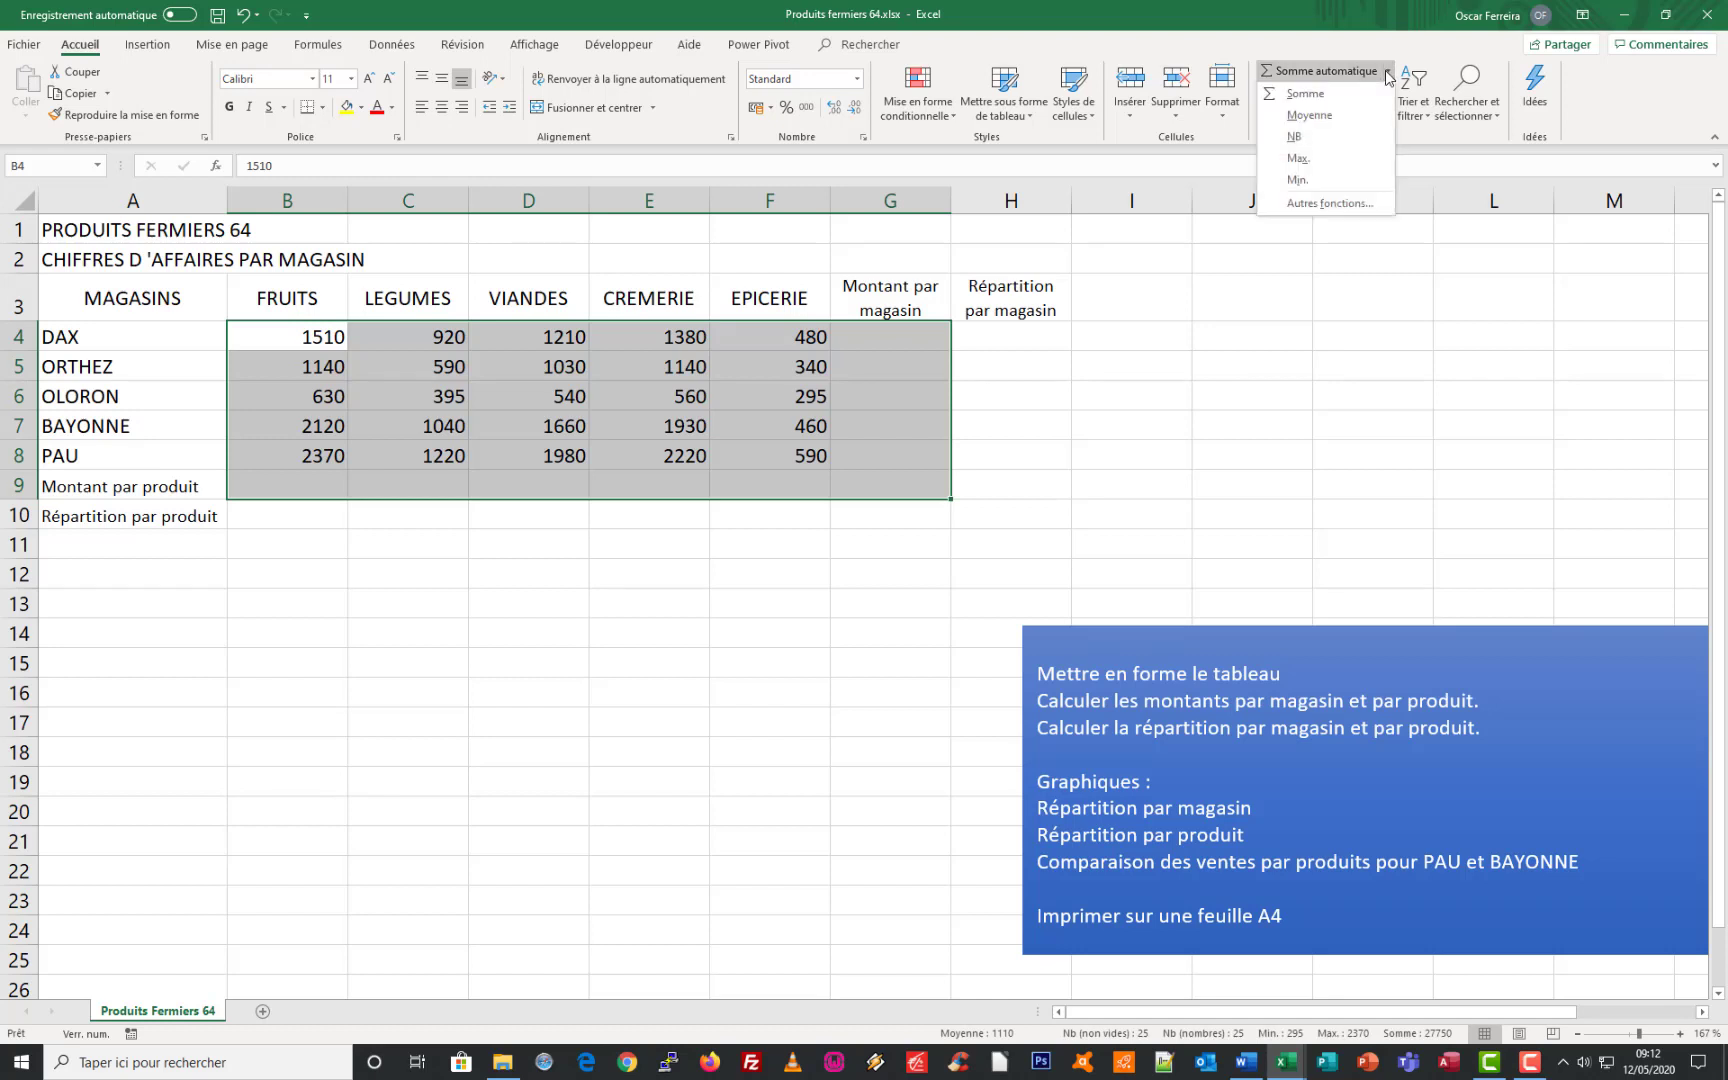
left_click(1305, 94)
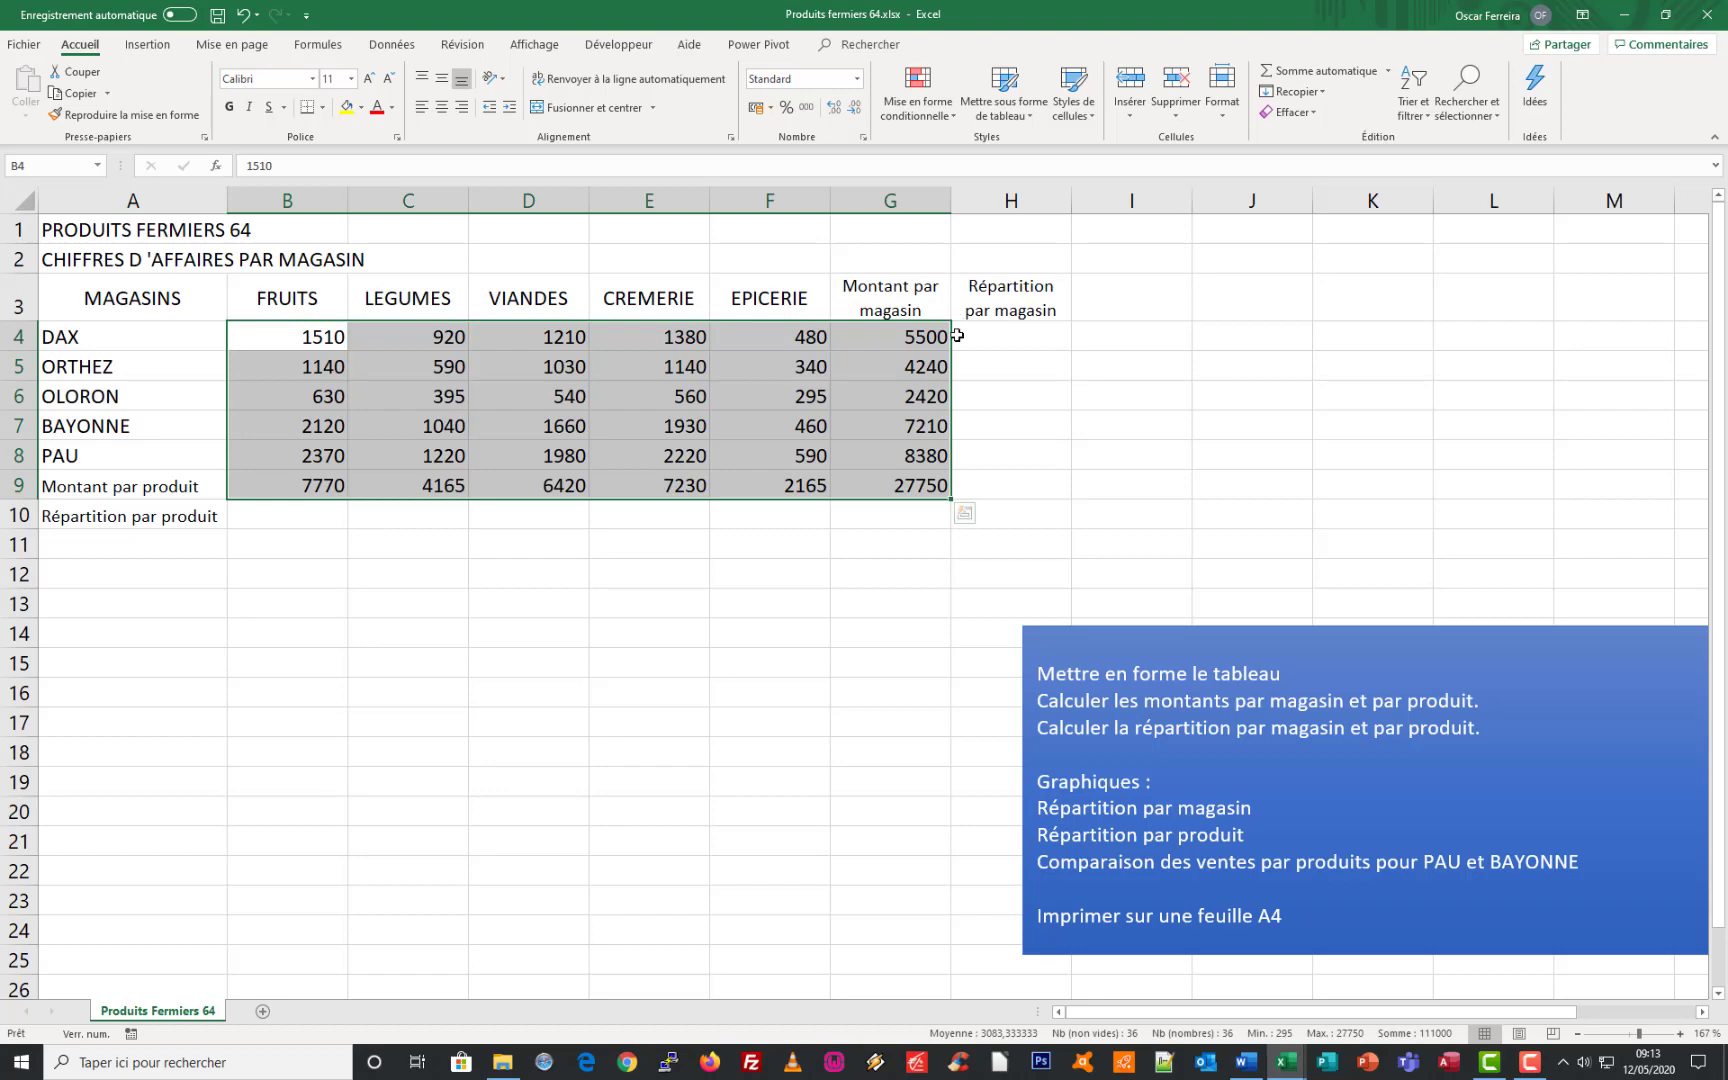
- Calculate DAX's share of total sales in H4 with =G4/G9 and format it as a percentage
left_click(985, 345)
type("=")
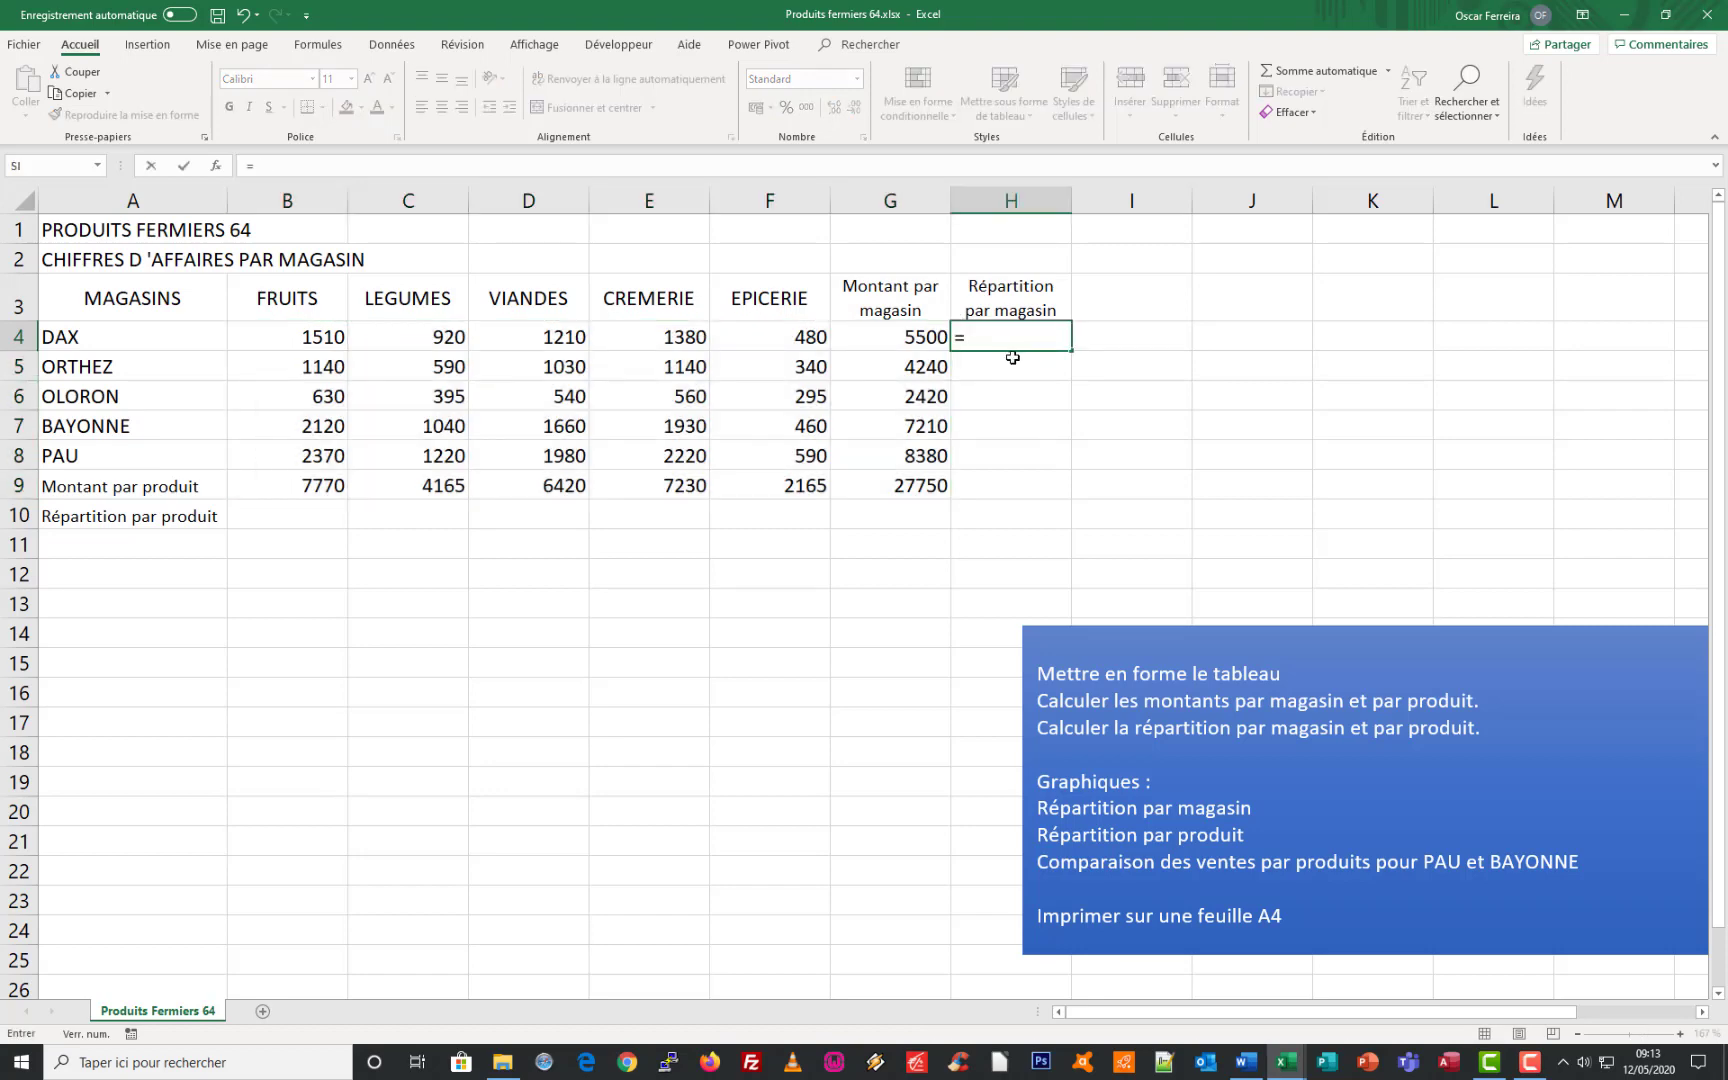
left_click(885, 336)
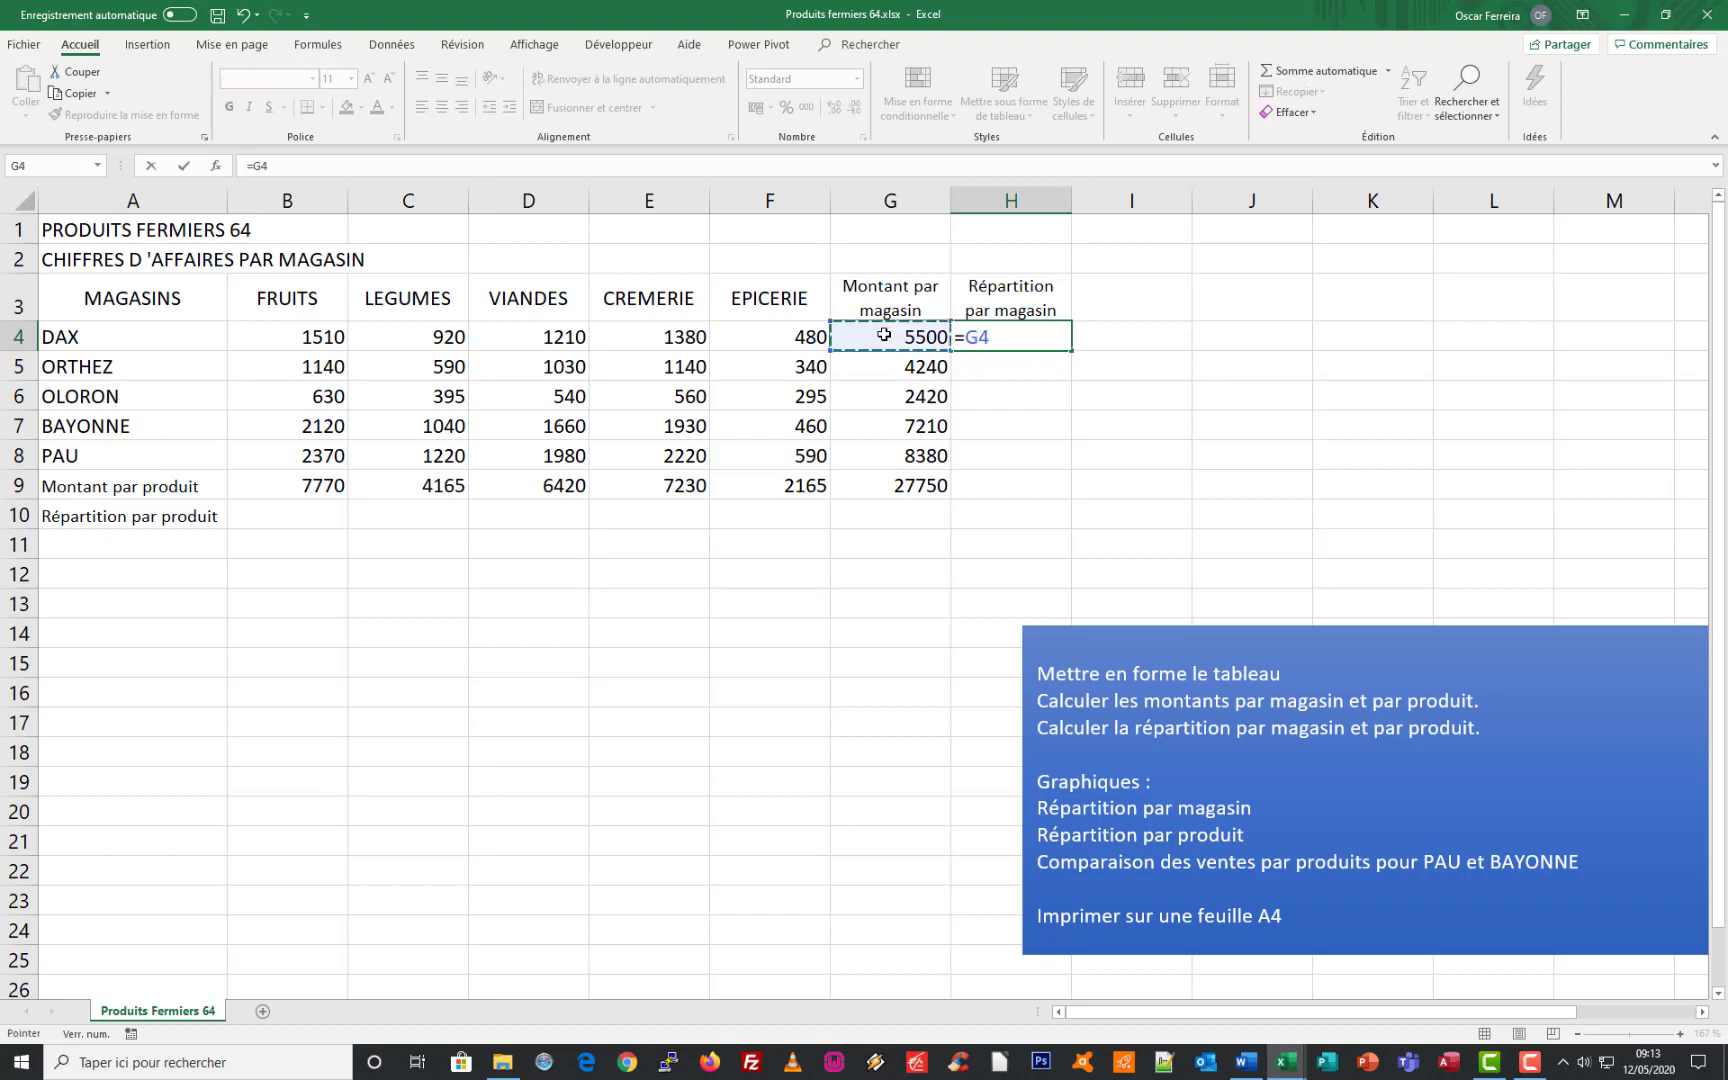
type("/")
left_click(877, 493)
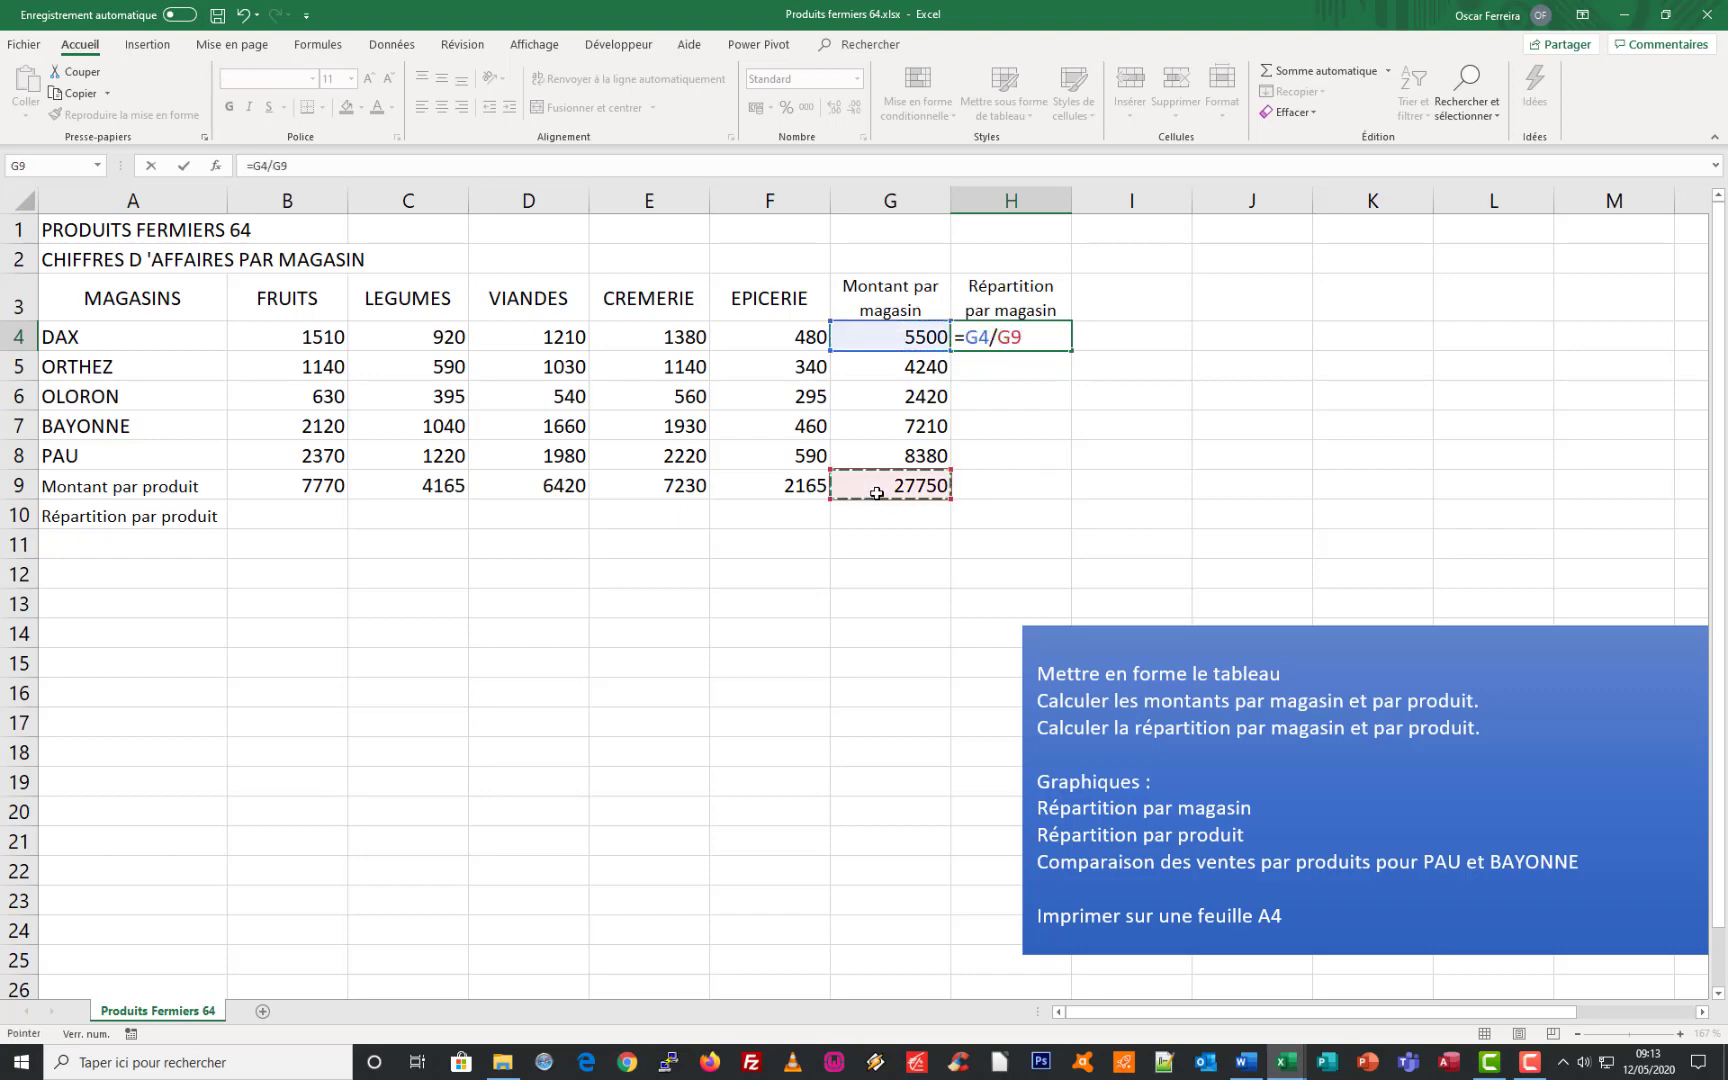
key("Return")
left_click(1000, 338)
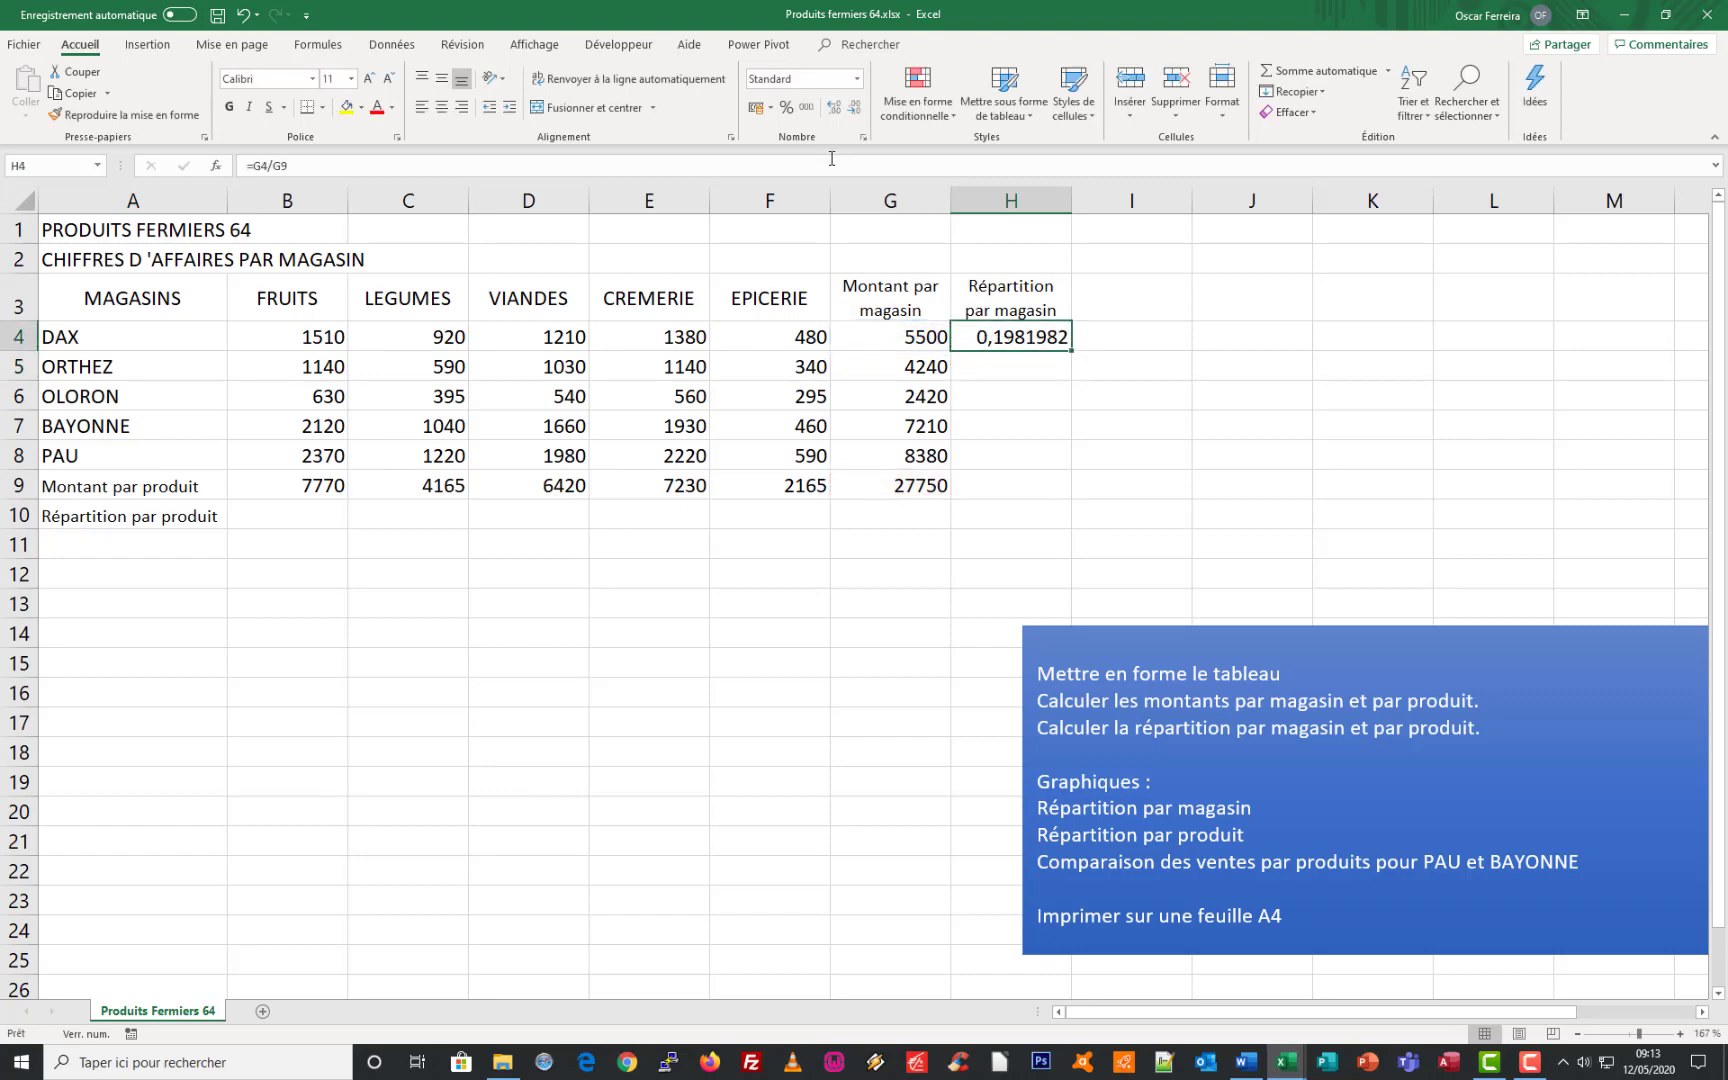
left_click(786, 107)
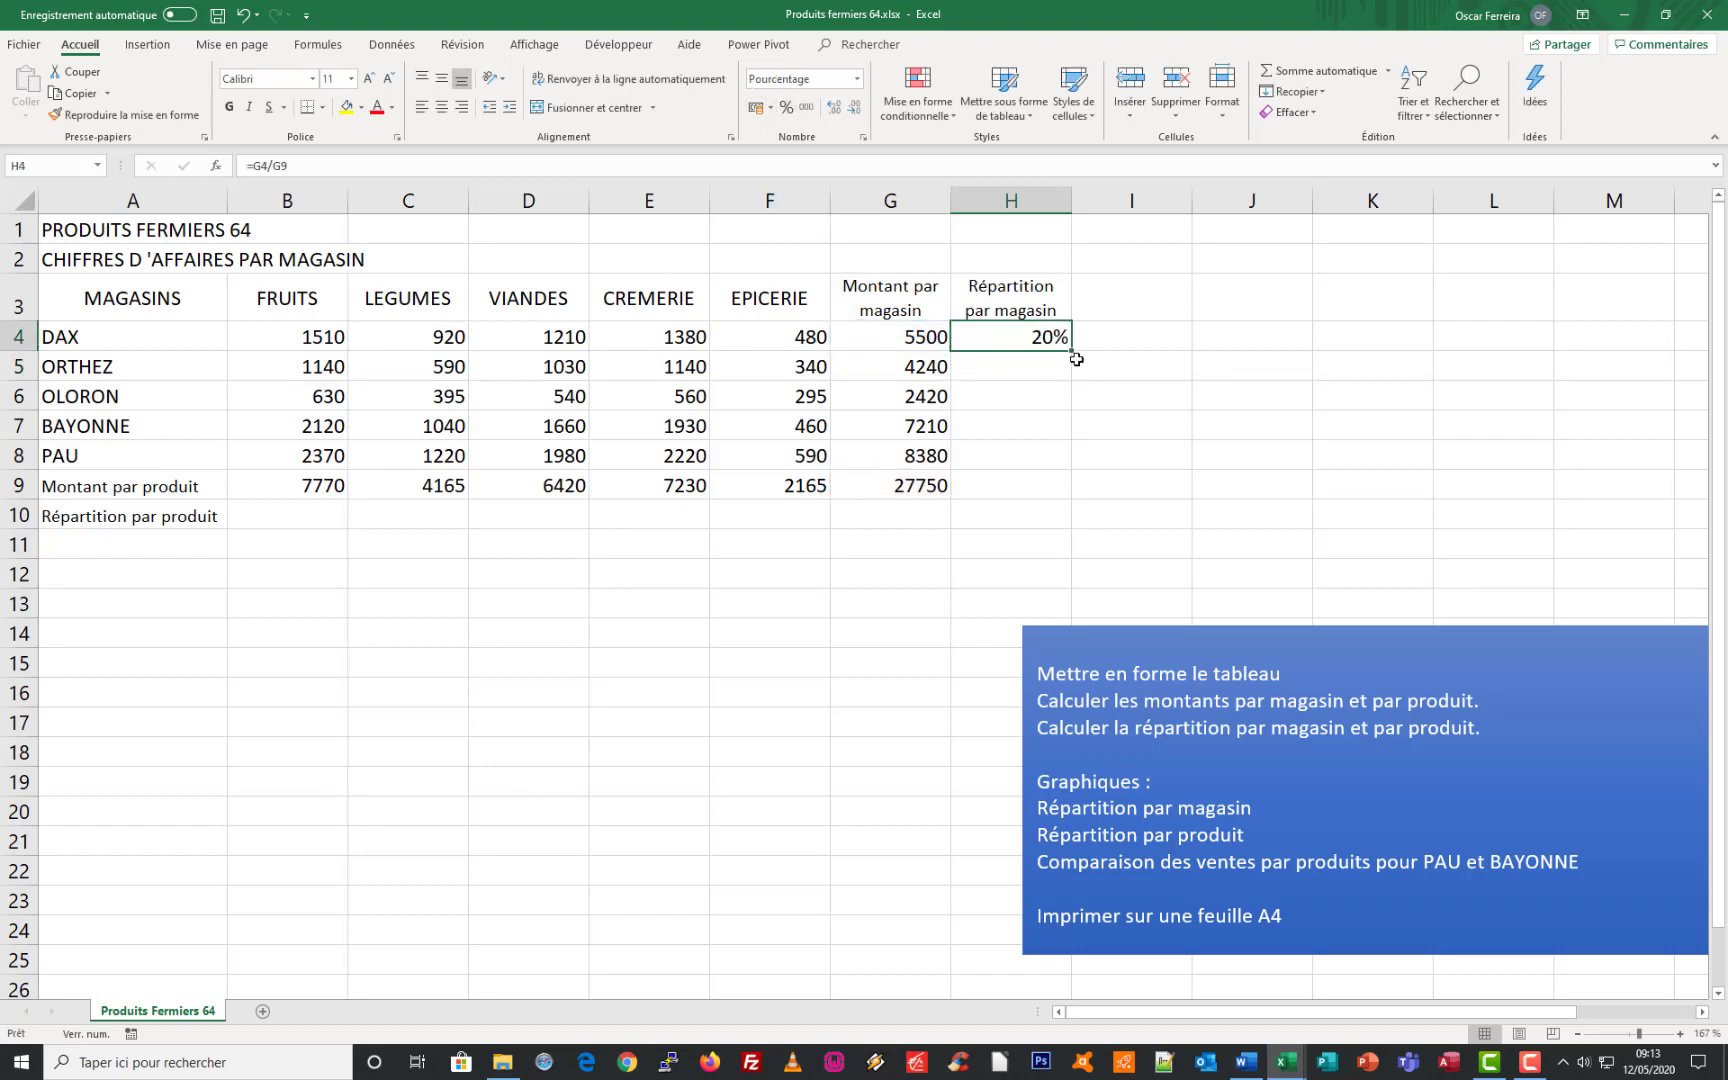
- Try copying the H4 share formula down to H8 and inspect the resulting formula in H5
left_click_drag(1070, 351, 1060, 466)
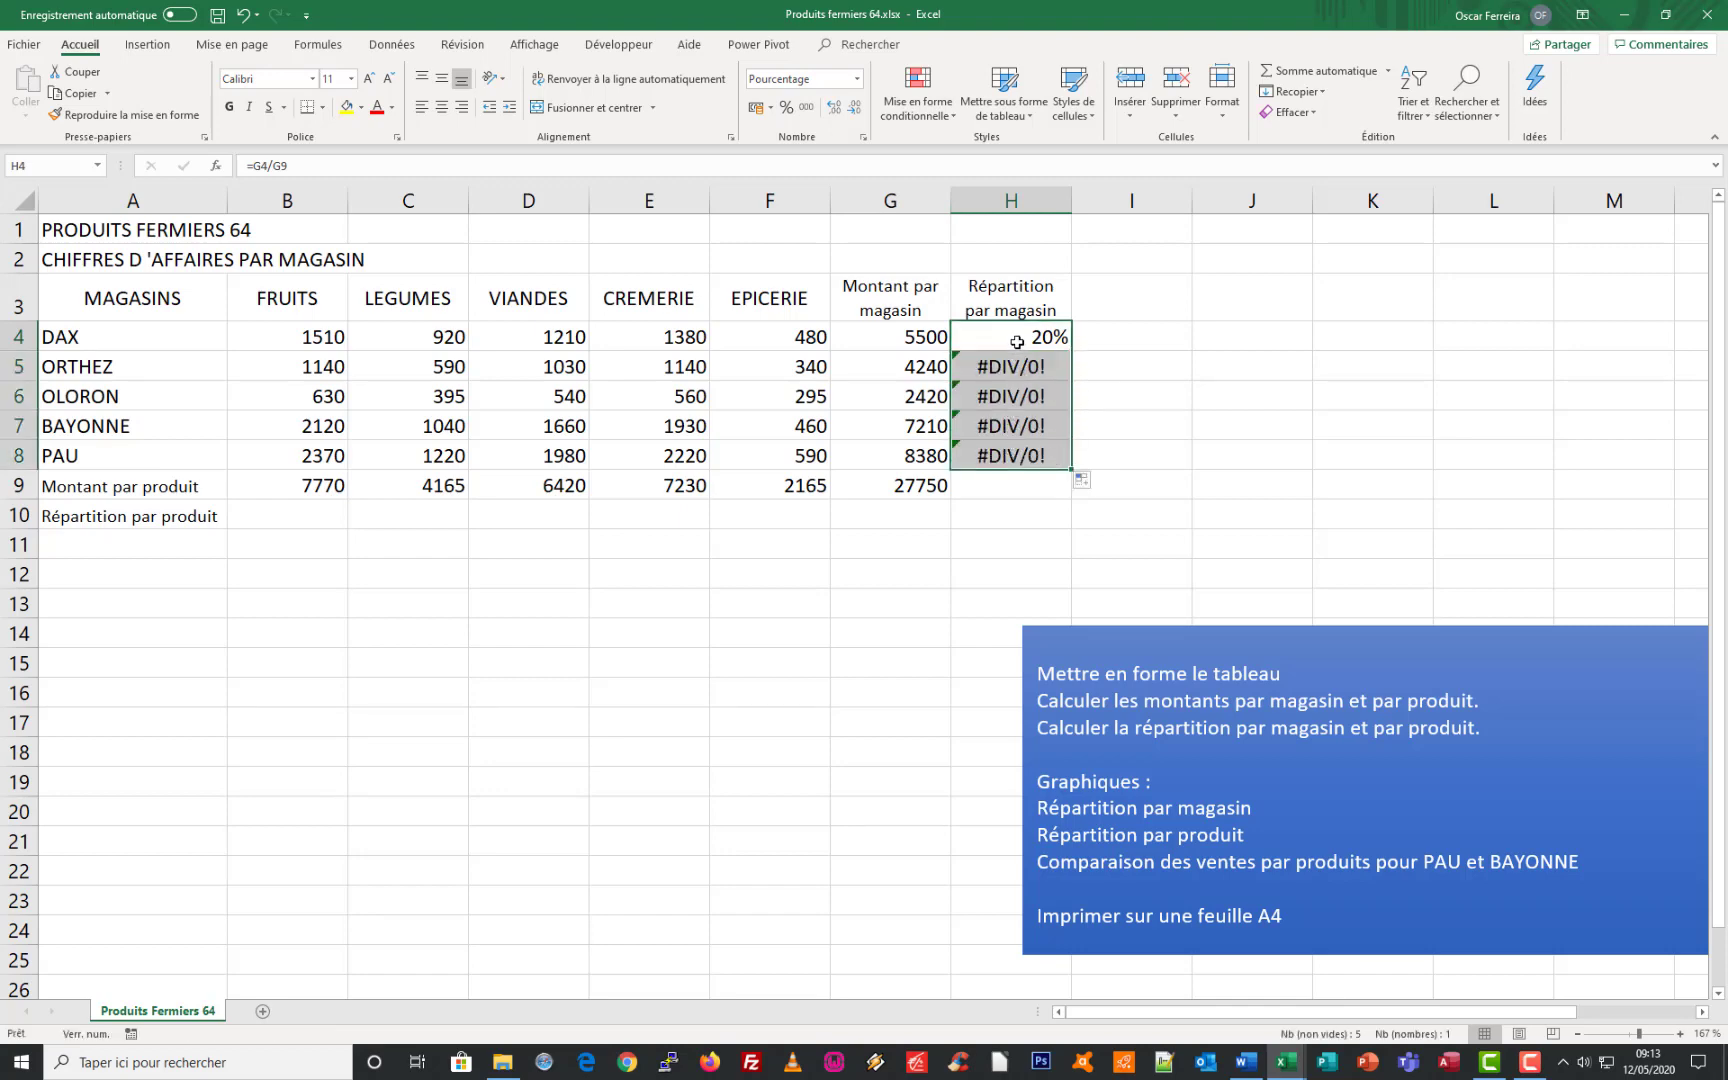
key("Down")
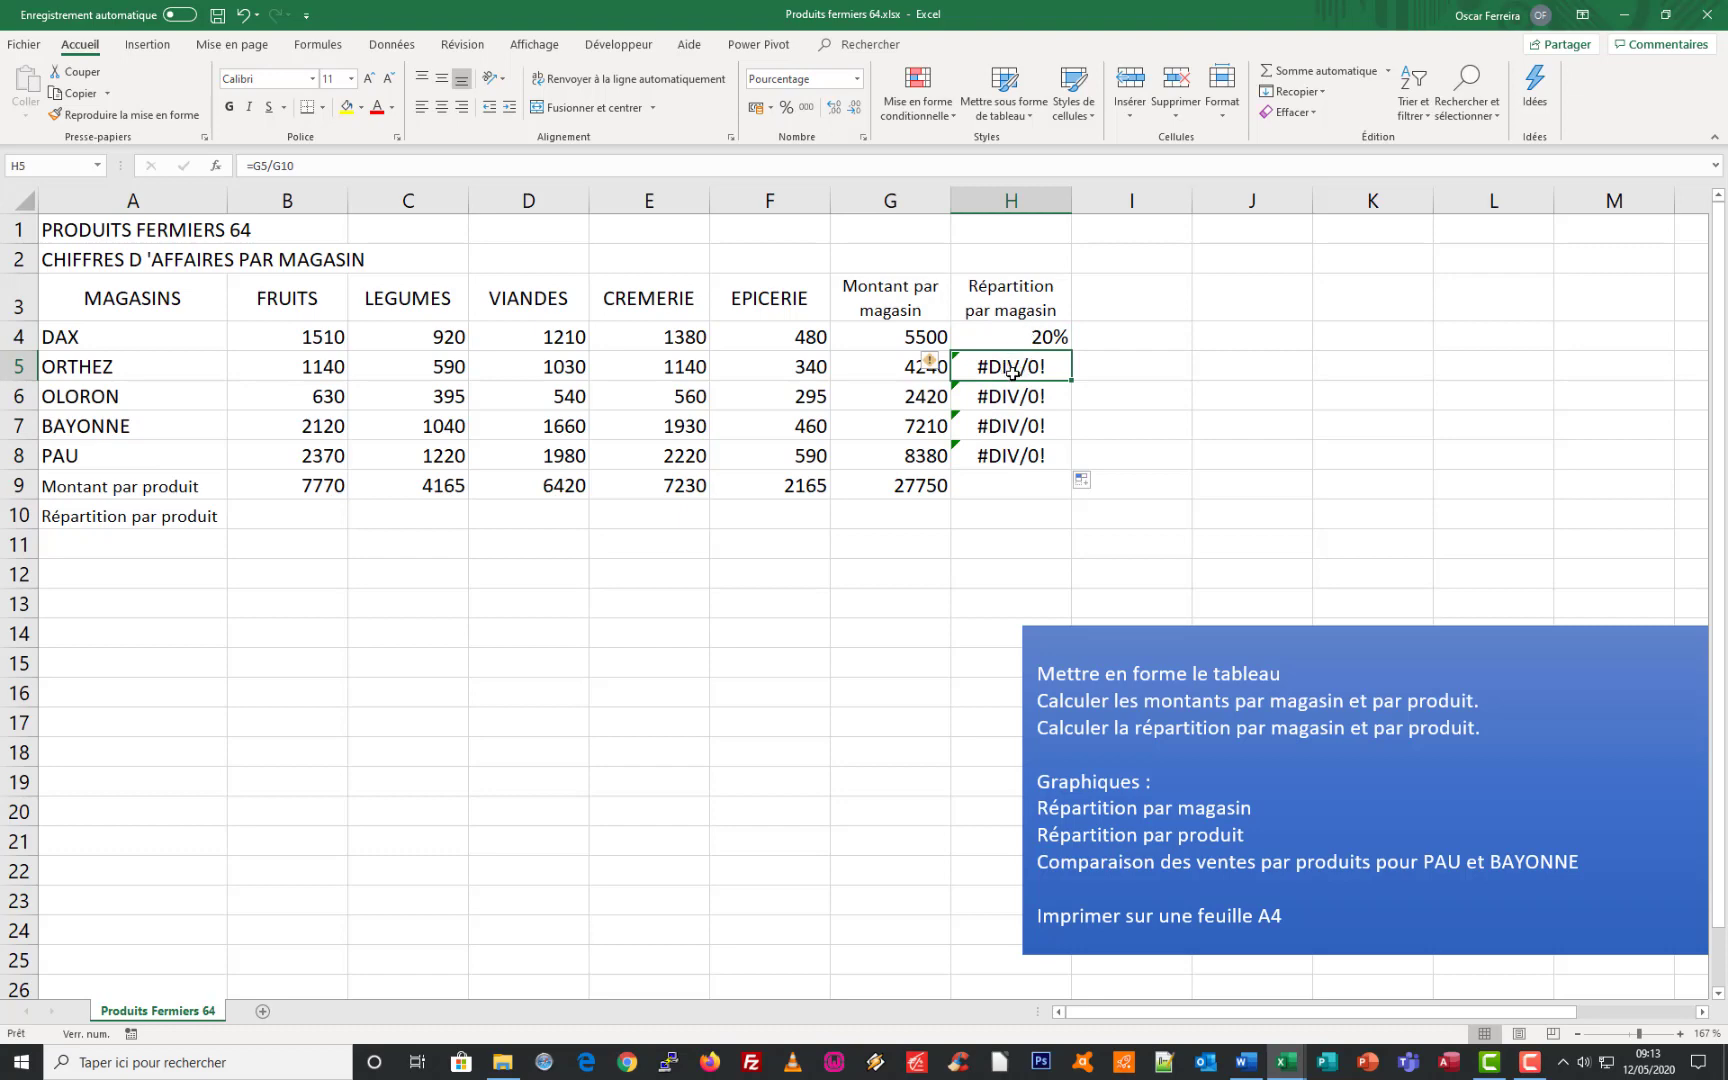
left_click(300, 167)
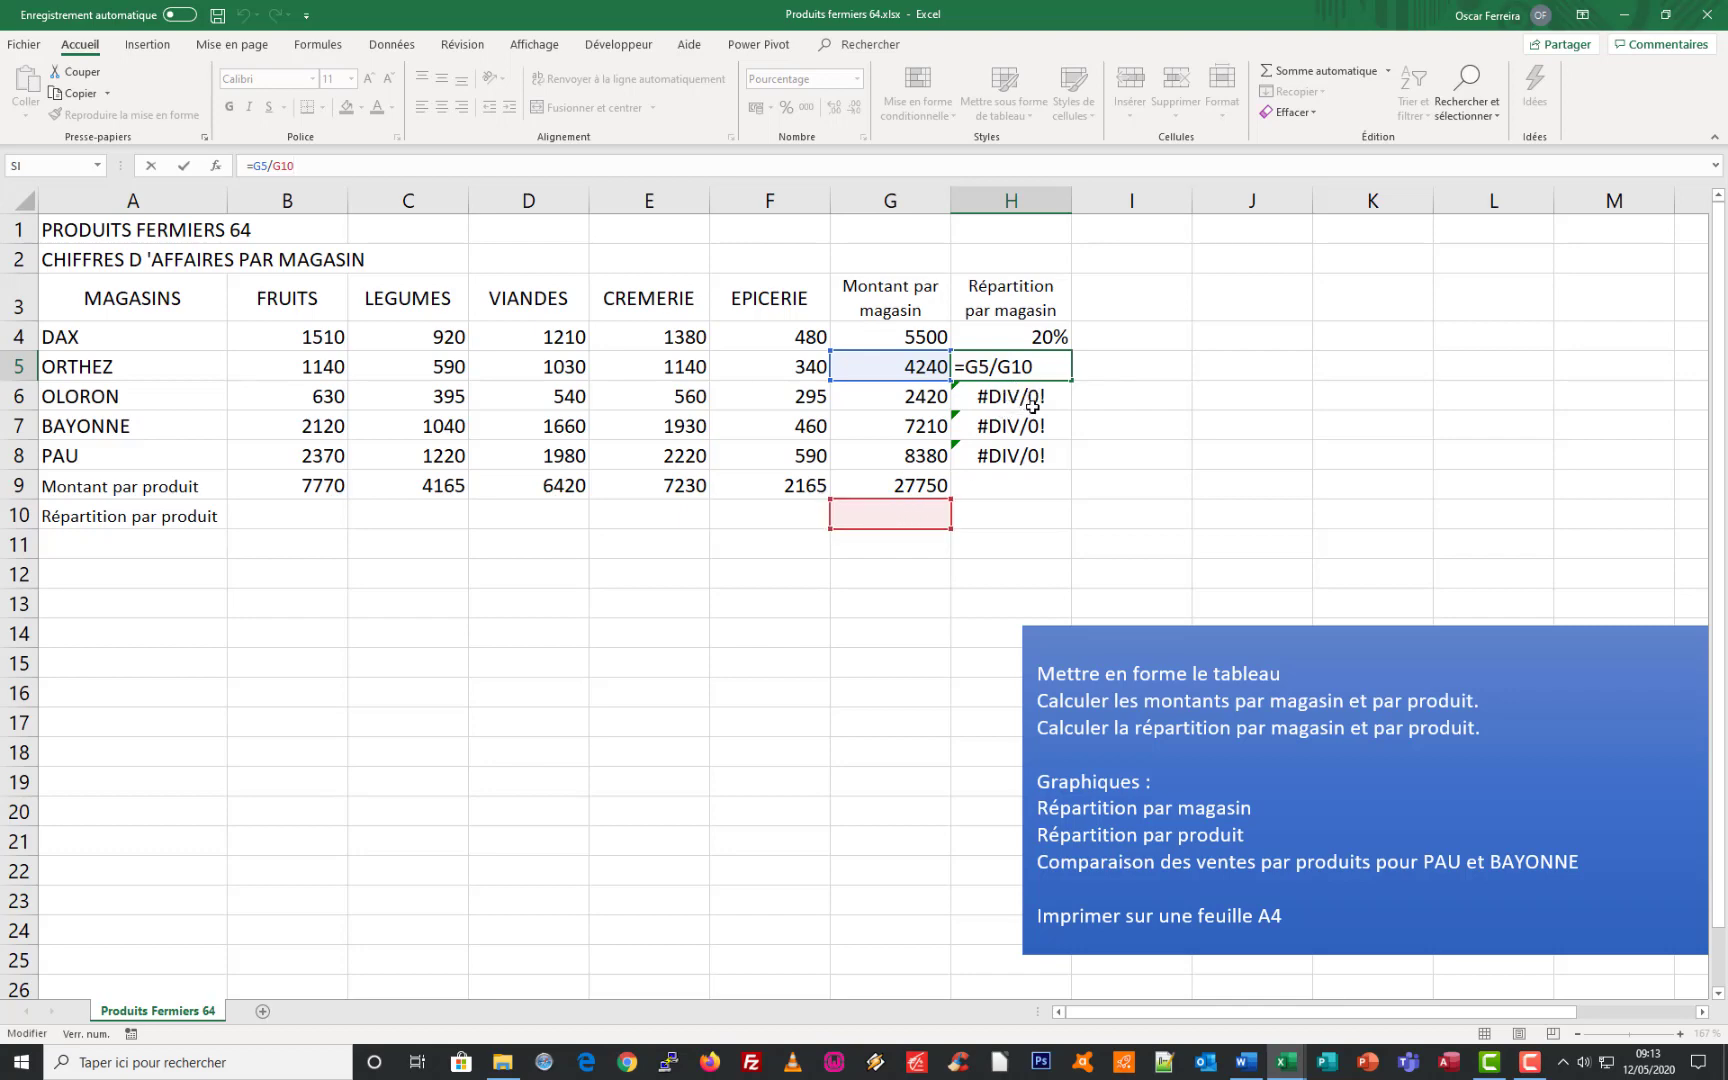
key("ctrl+Return")
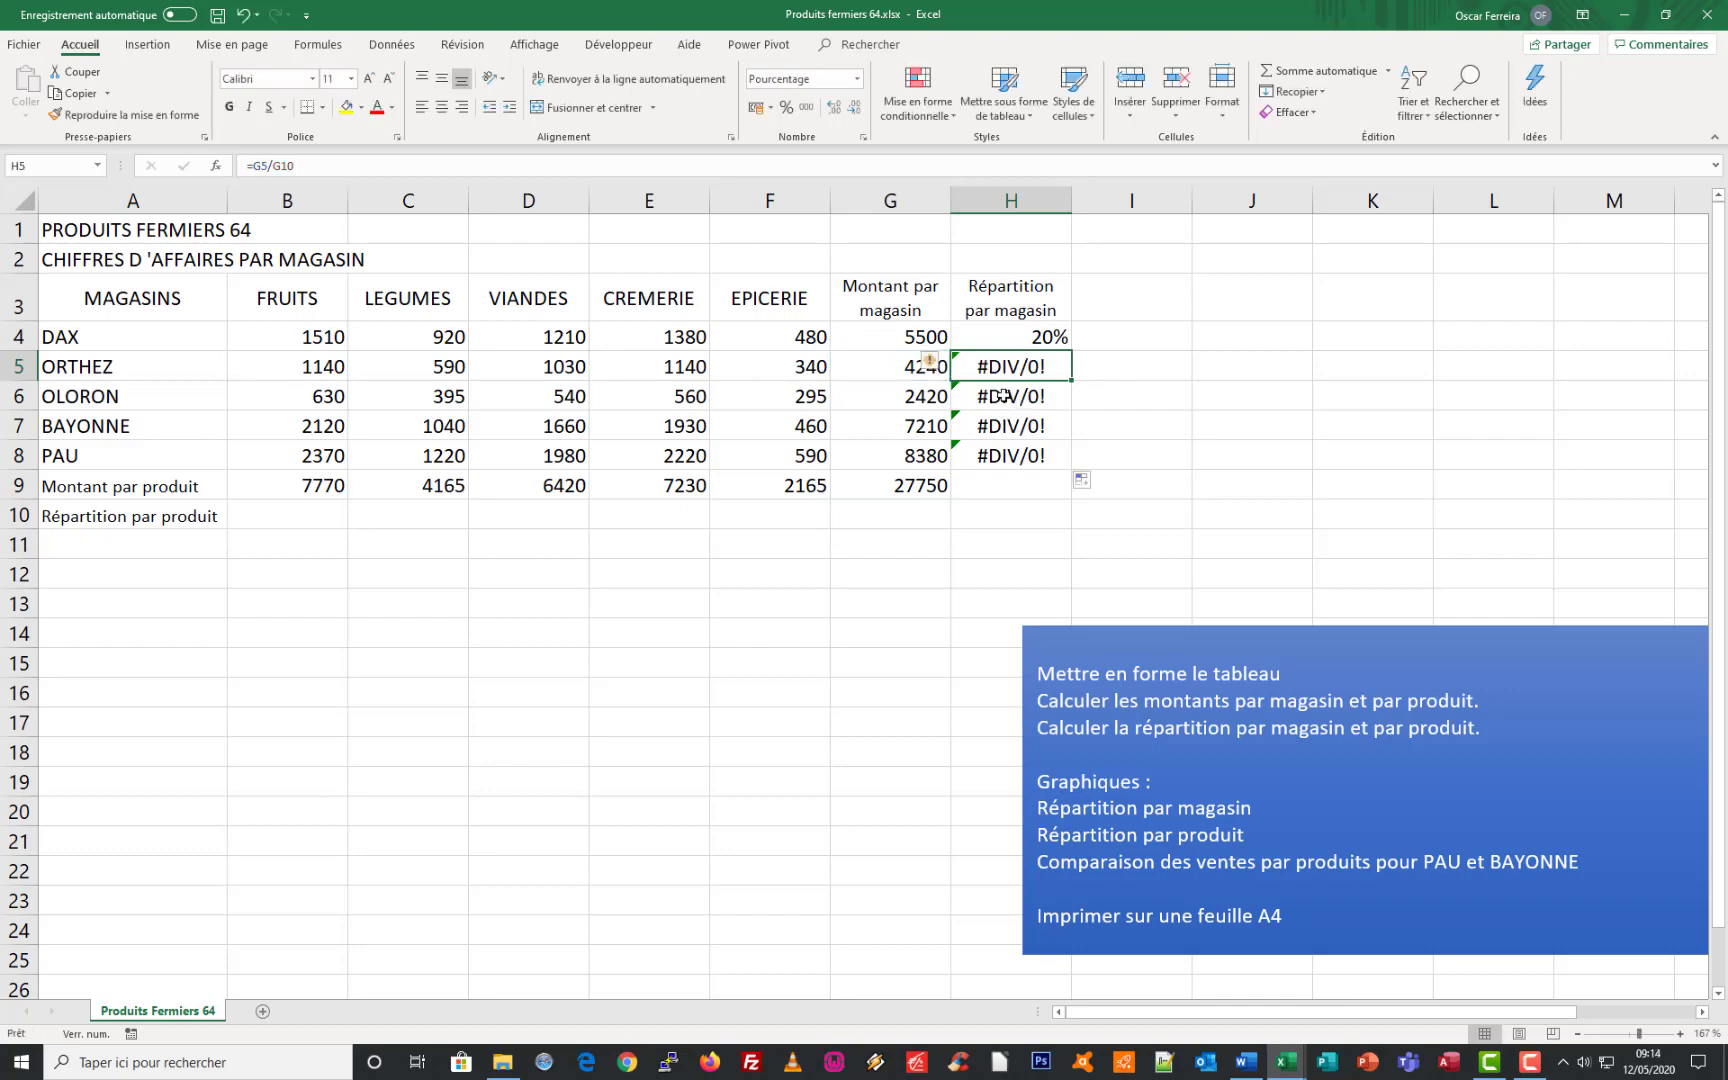
- Make the total reference absolute in H4 so it reads =G4/$G$9, and copy the formula down to H8
left_click(1002, 336)
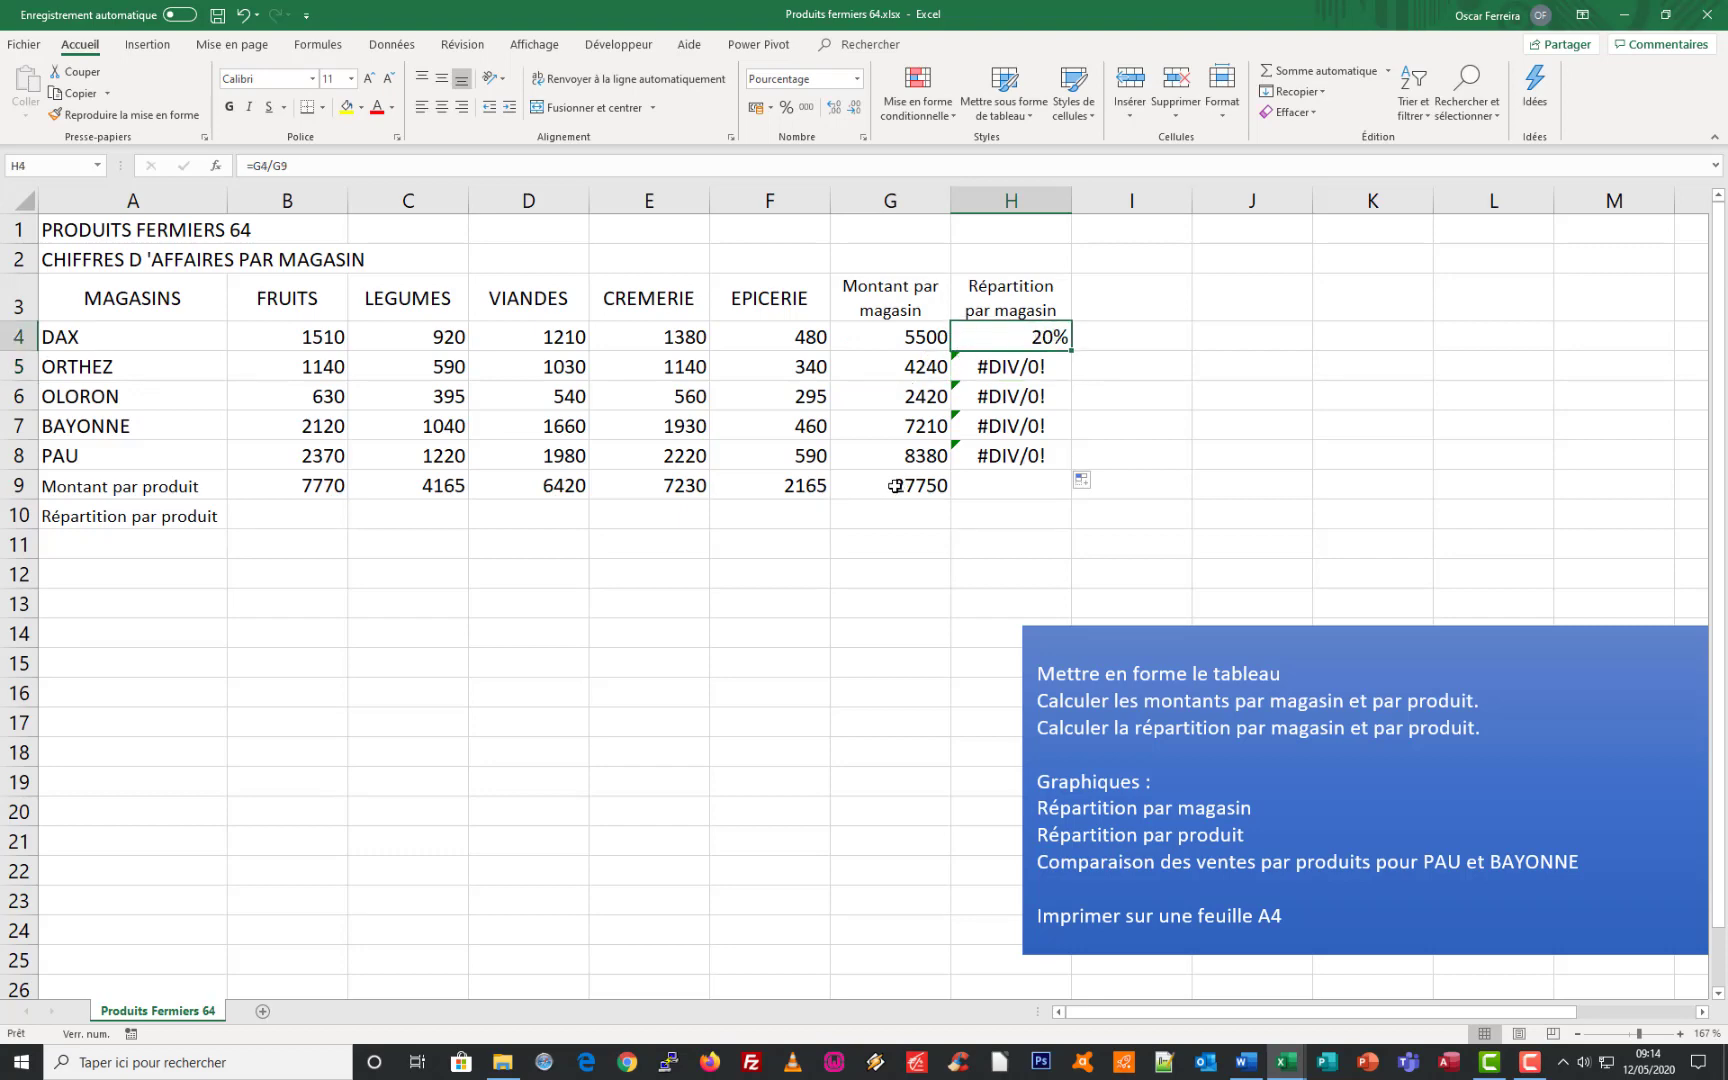
left_click(282, 165)
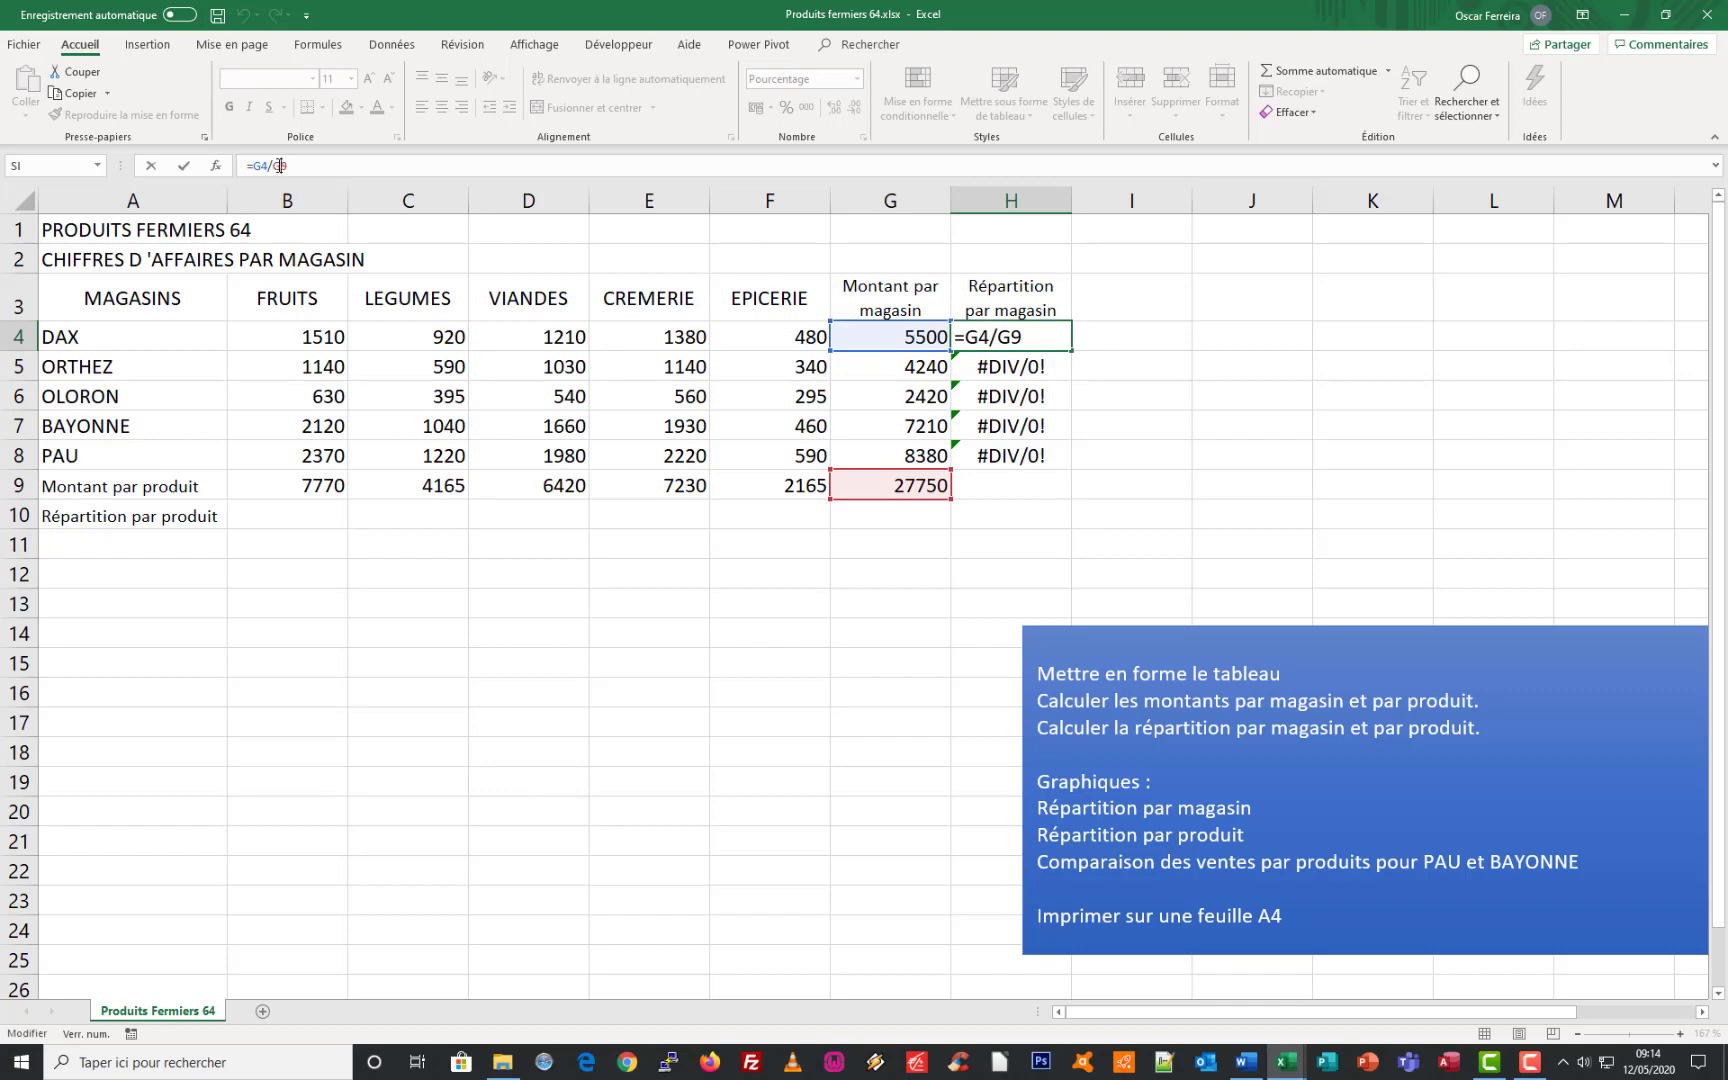
key("F4")
key("Return")
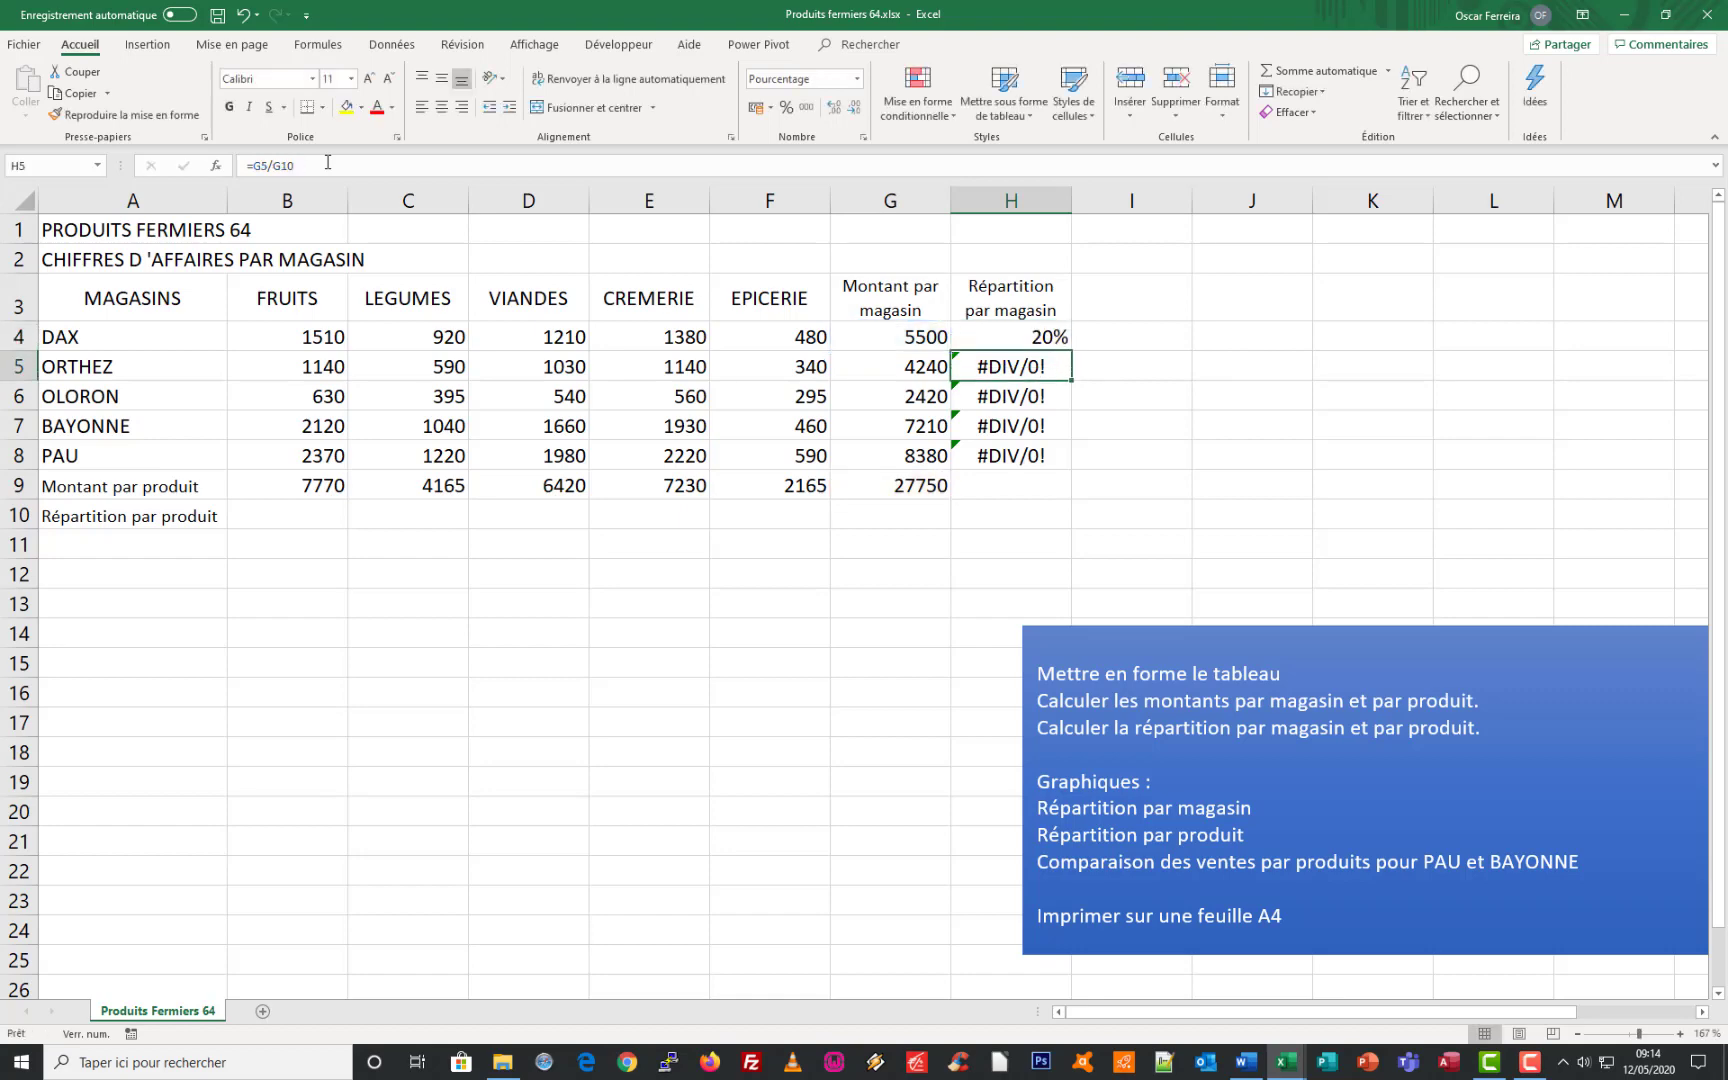
left_click(999, 338)
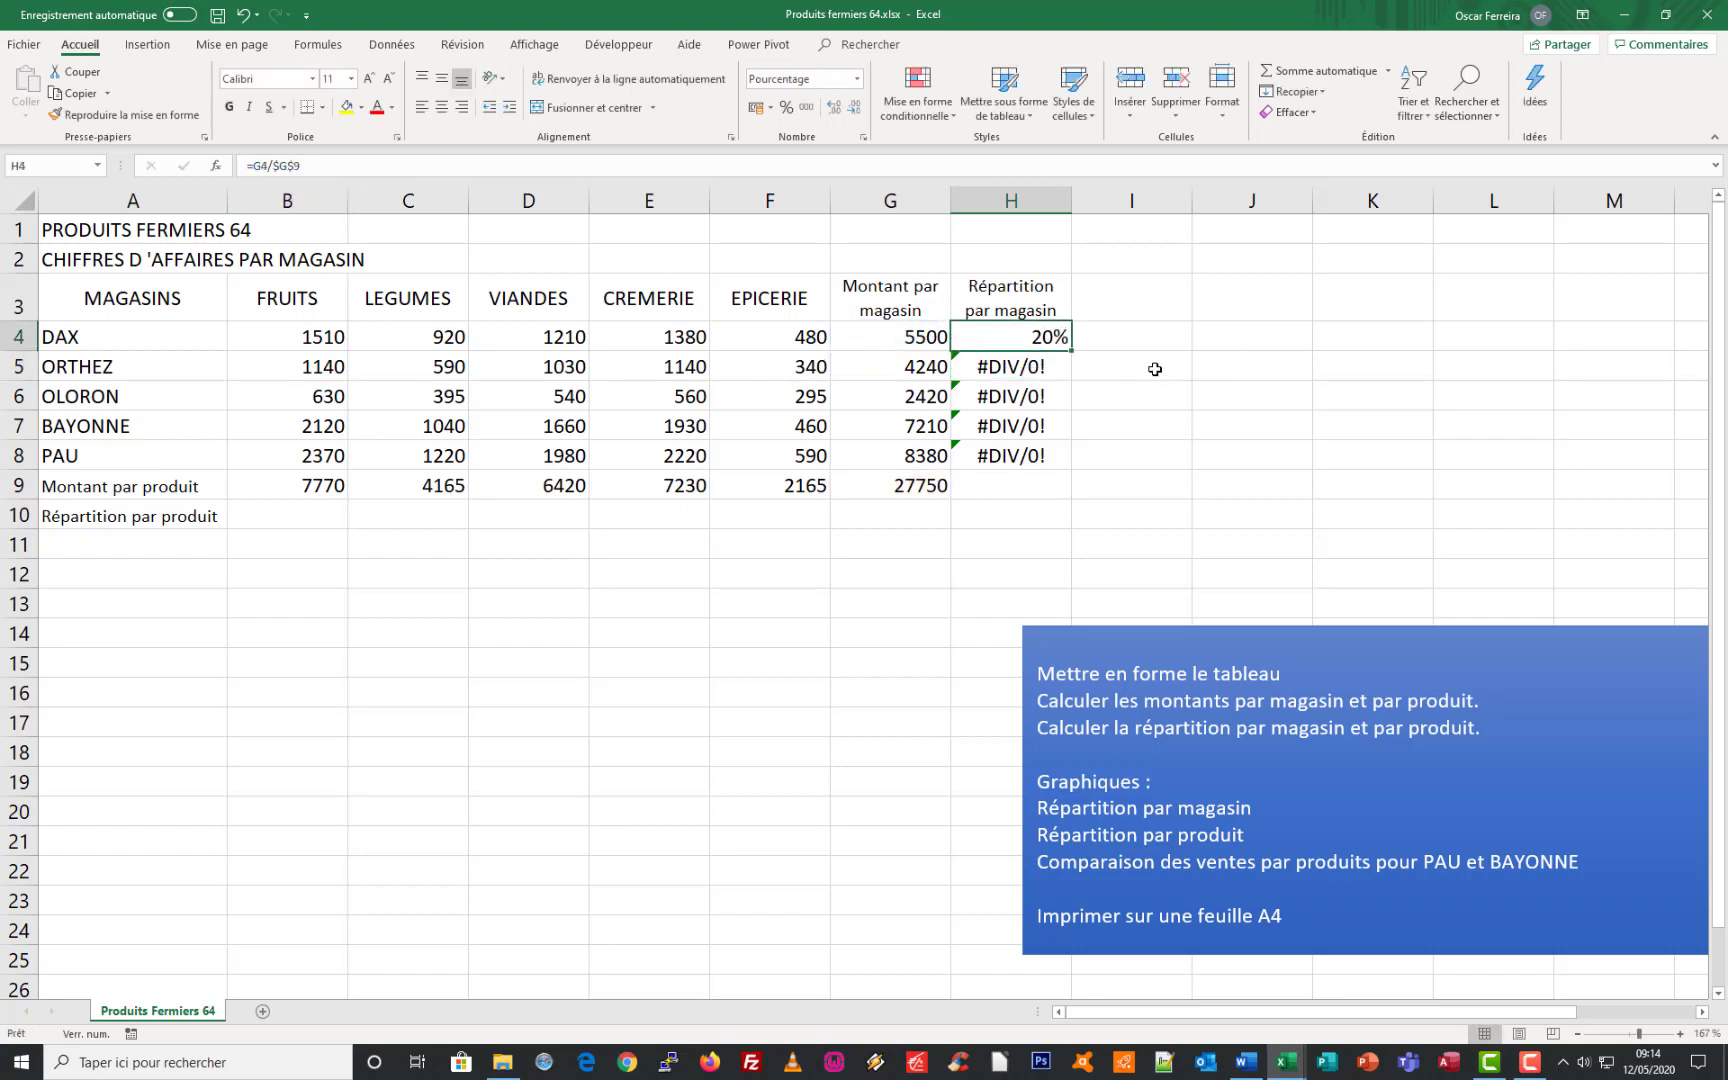
left_click_drag(1072, 351, 1058, 471)
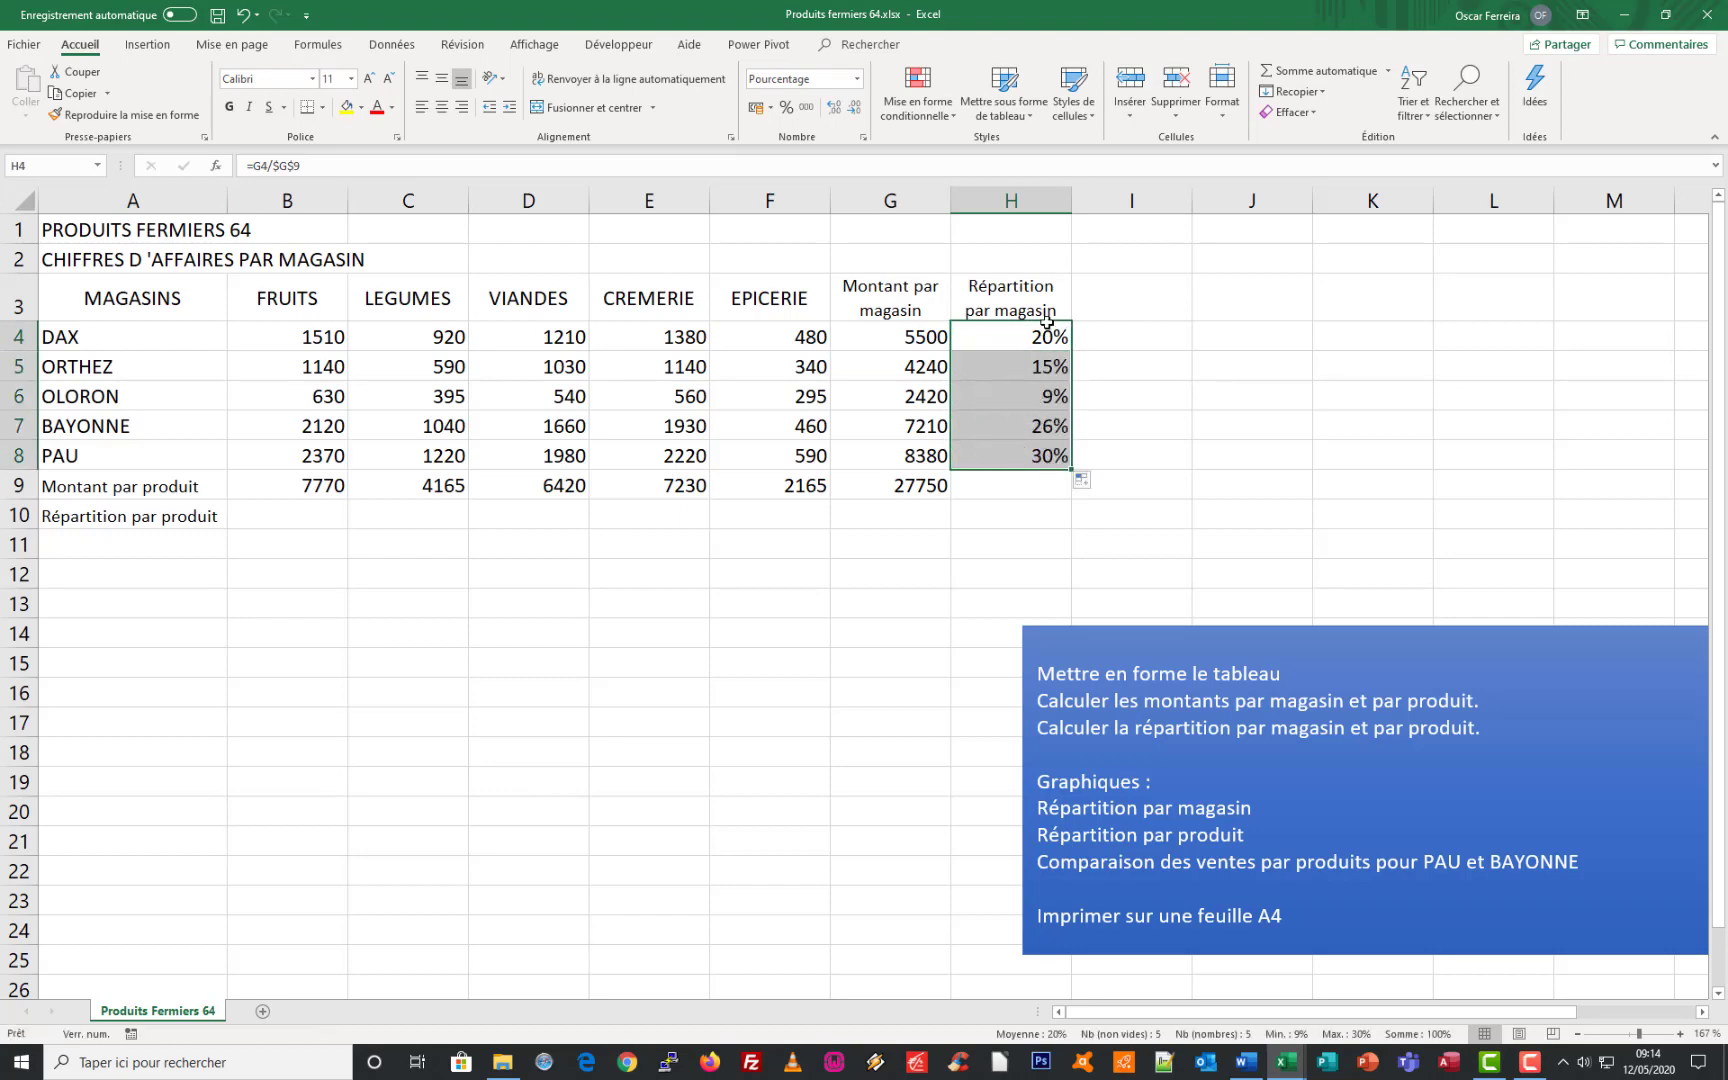
- Examine the product totals in B9 and C9 and the grand total in G9 as the basis for the product shares
left_click(299, 517)
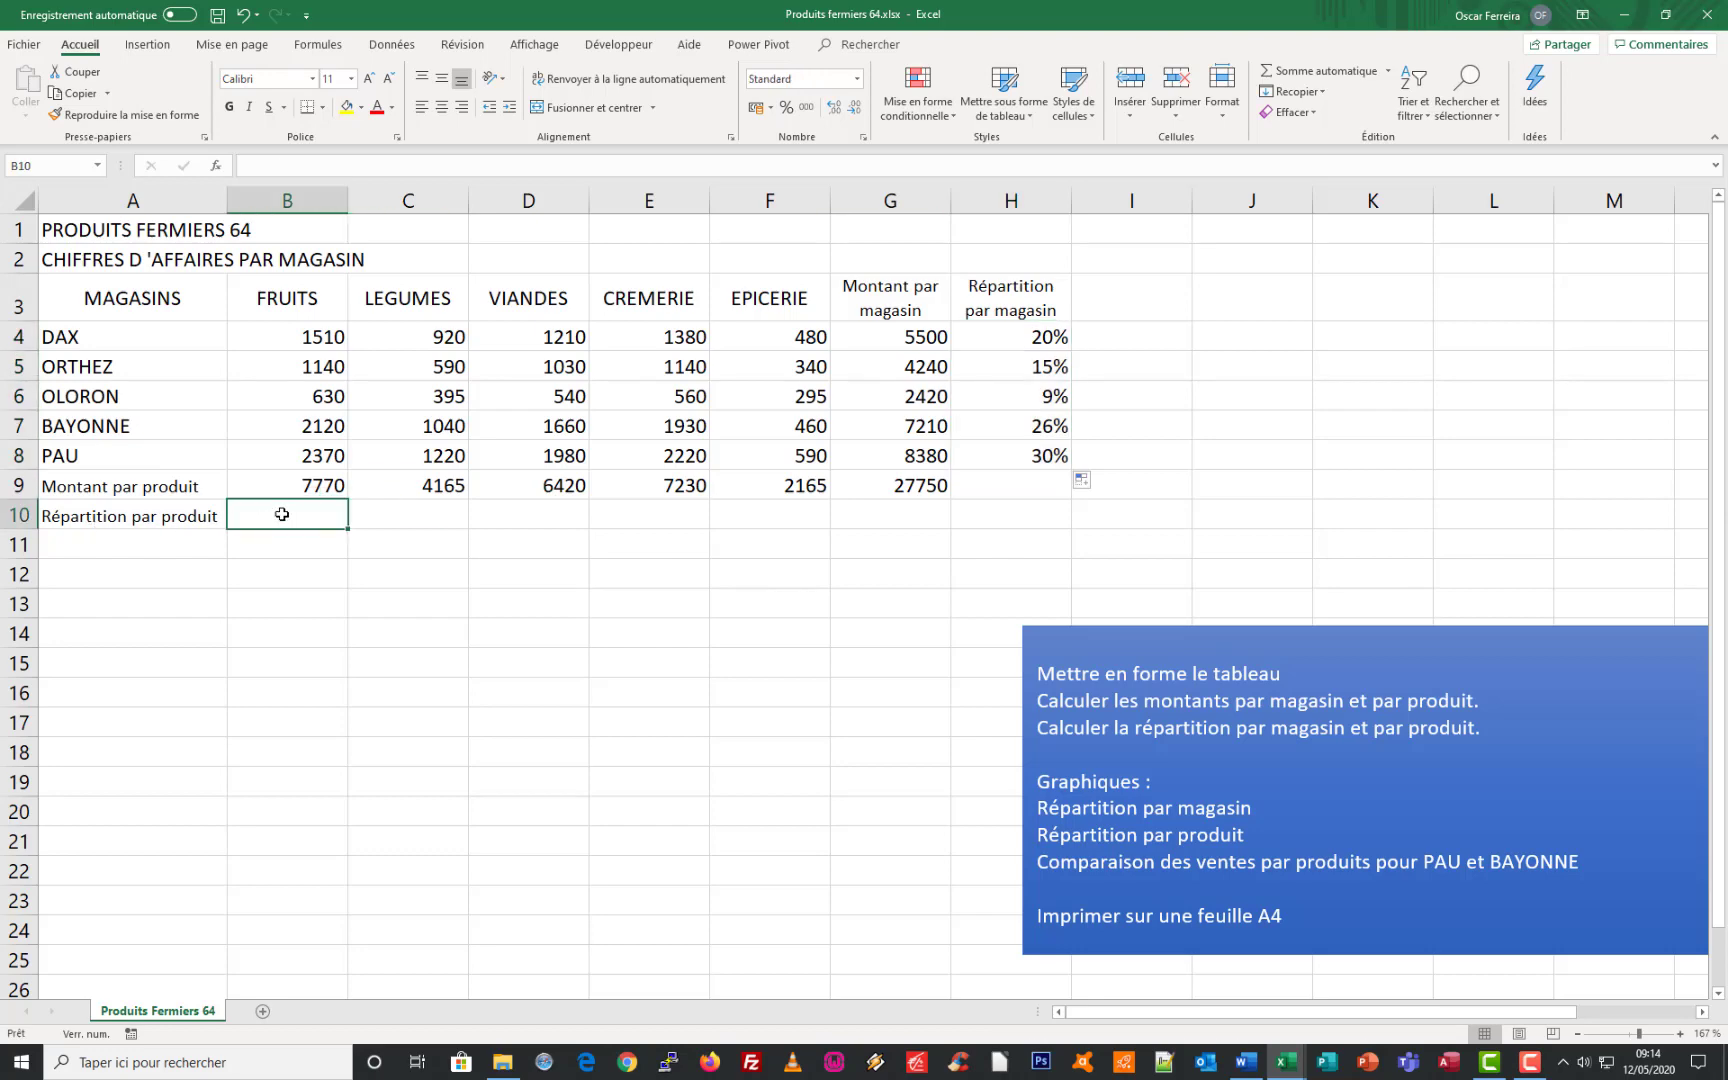
left_click(293, 485)
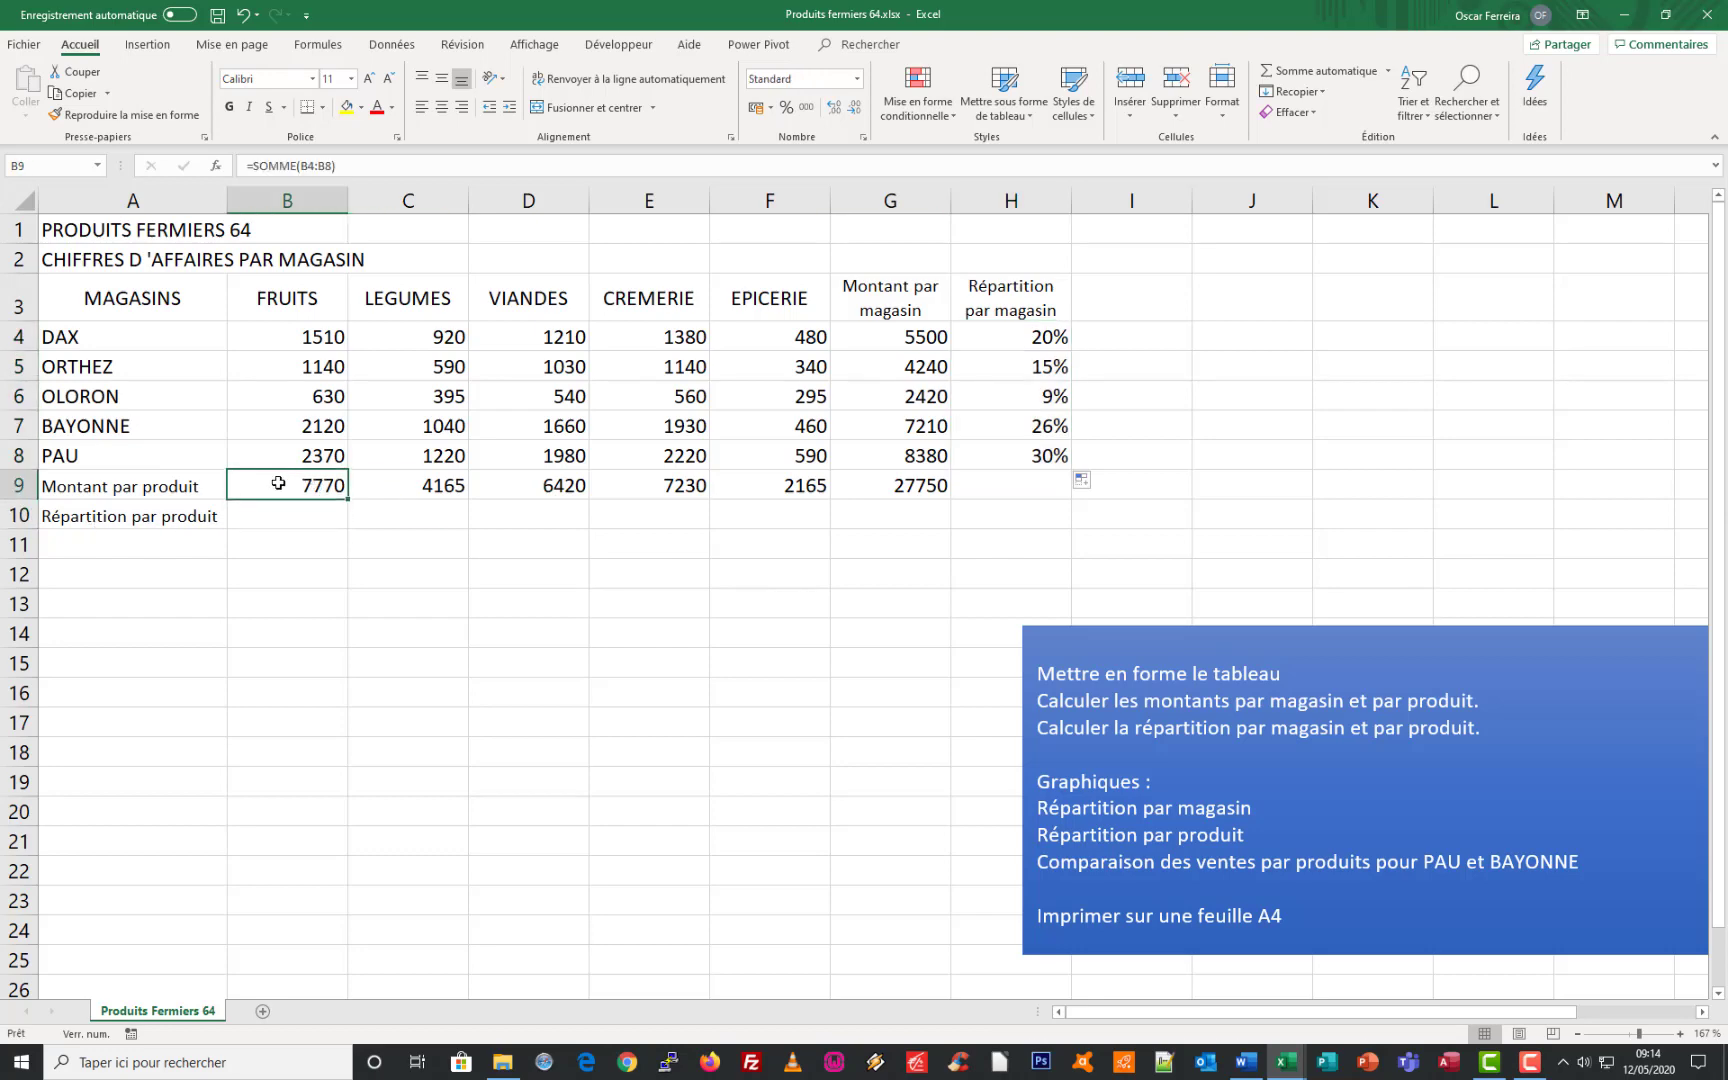
left_click(400, 481)
left_click(312, 482)
left_click(380, 486)
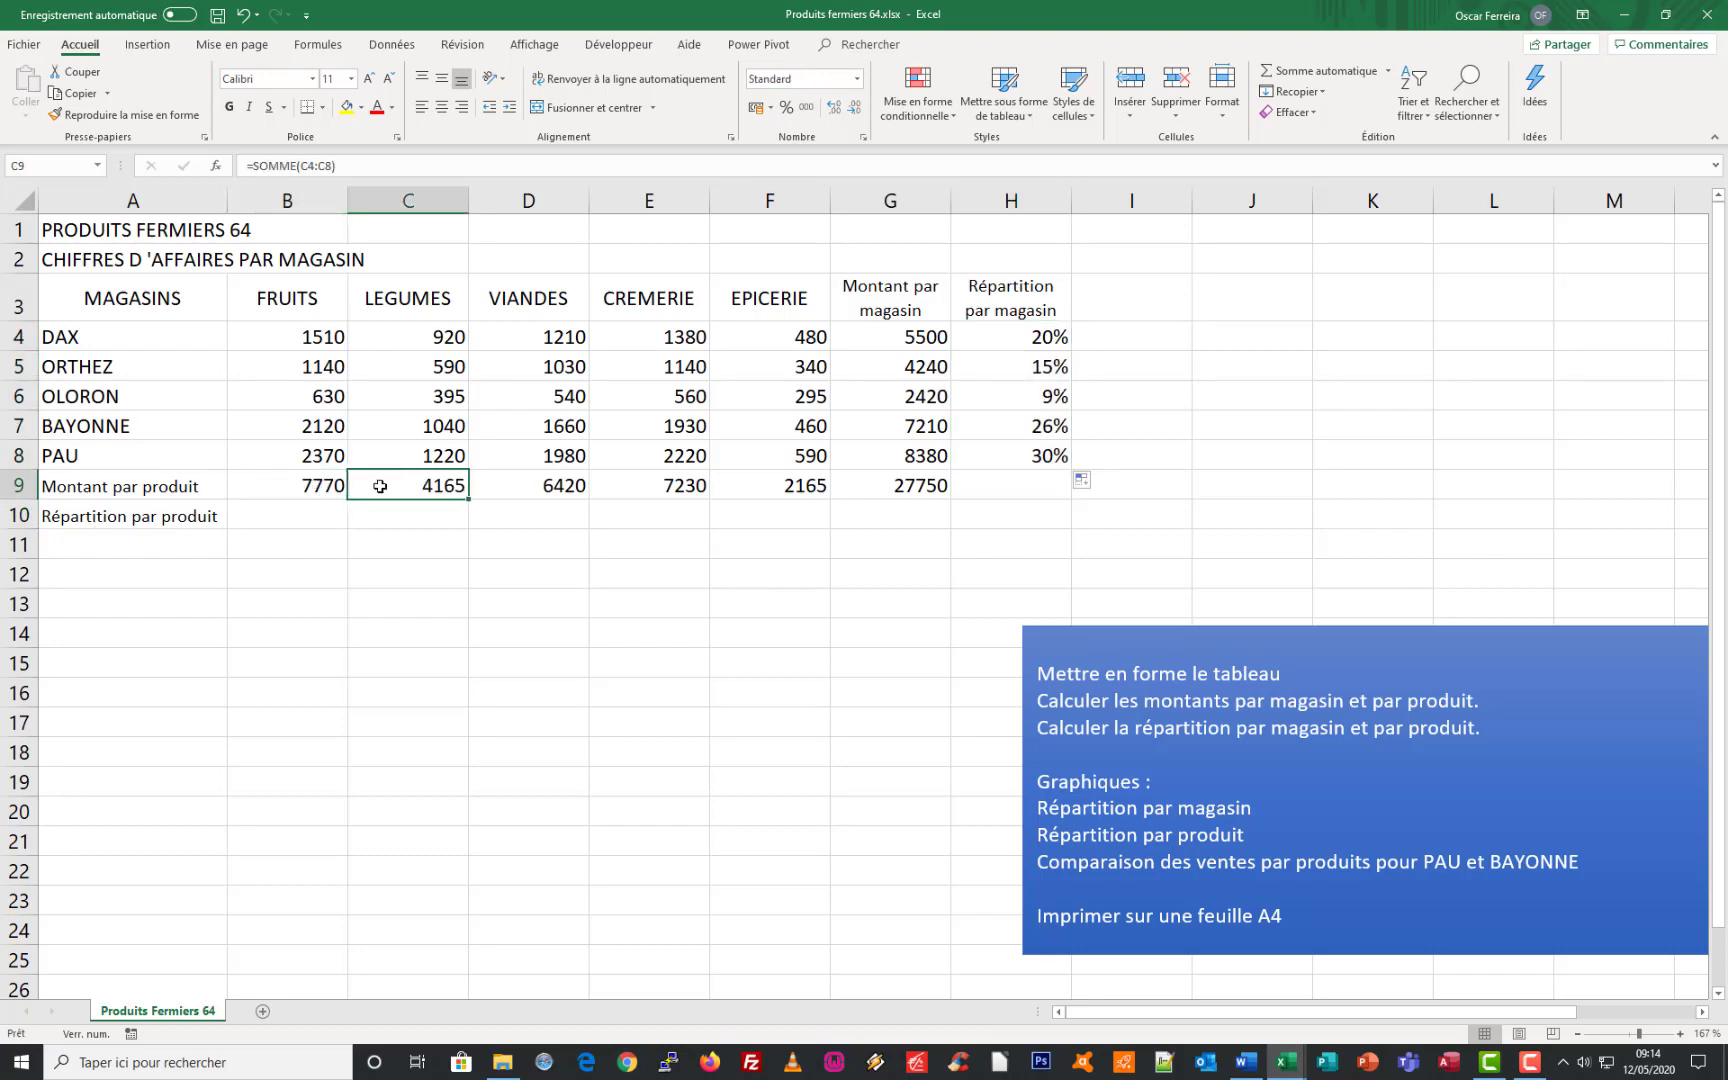
left_click(313, 486)
left_click(389, 486)
left_click(294, 486)
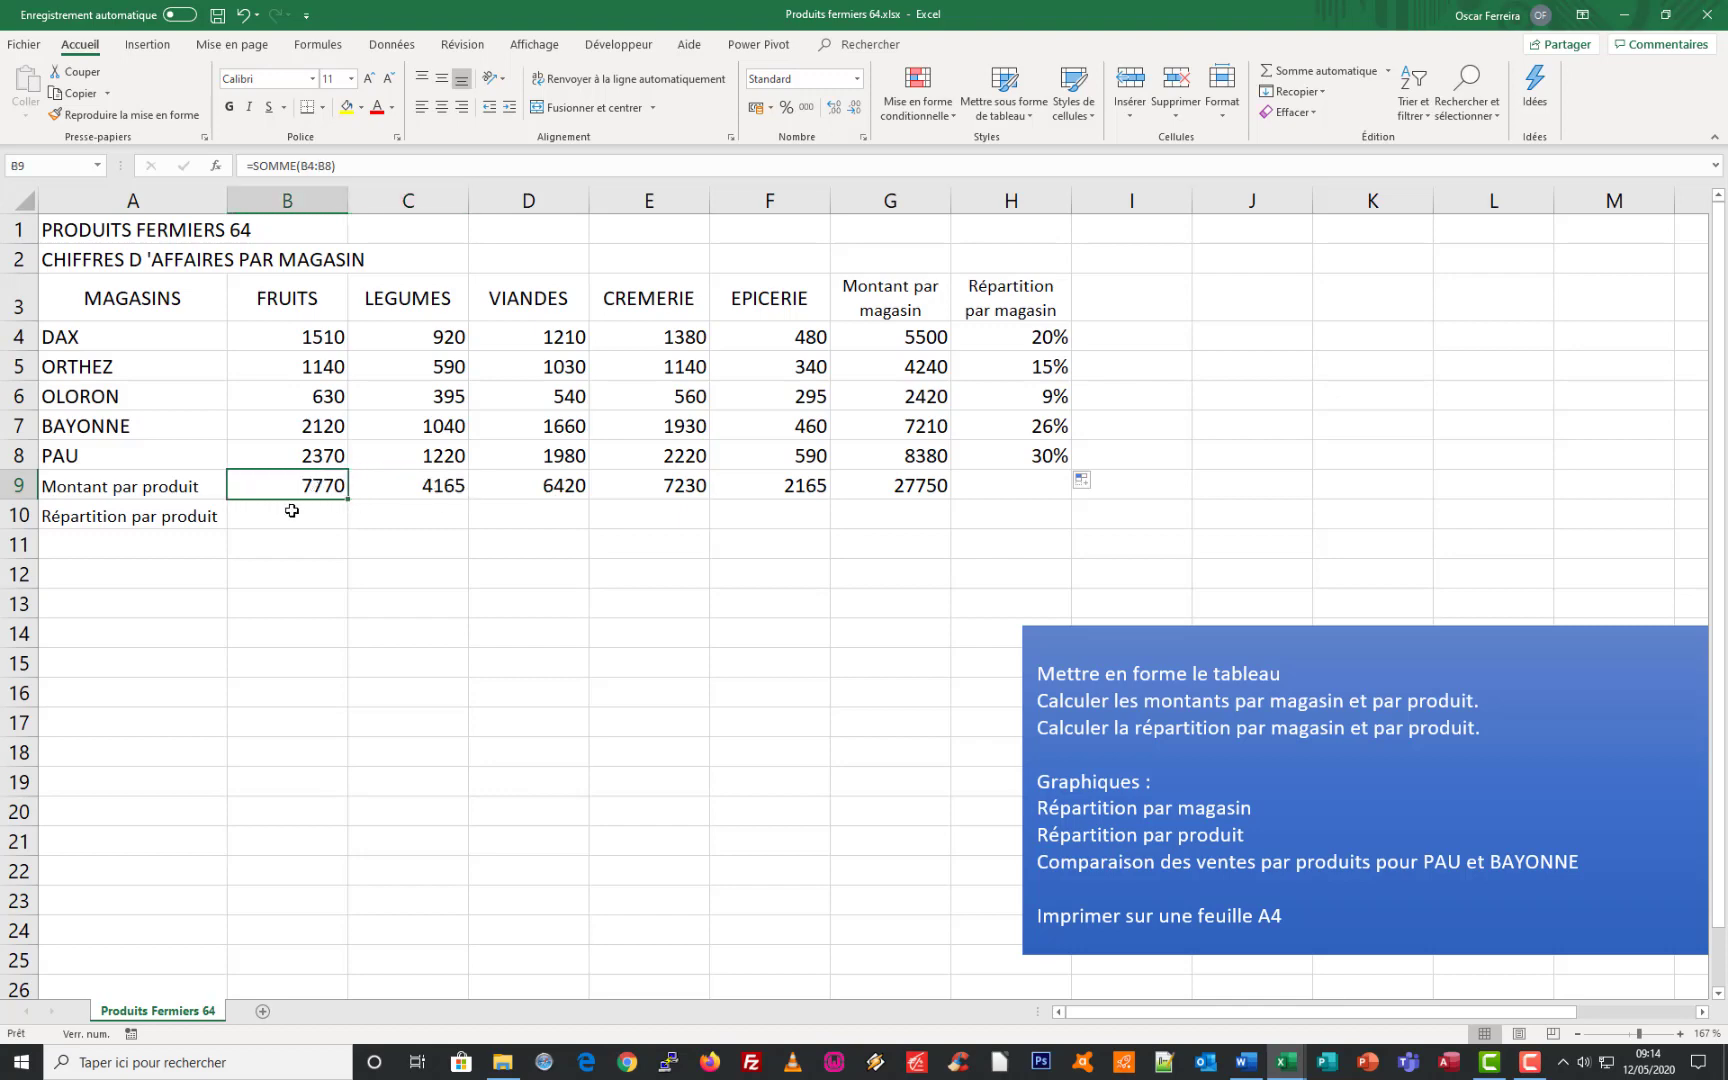
left_click(934, 484)
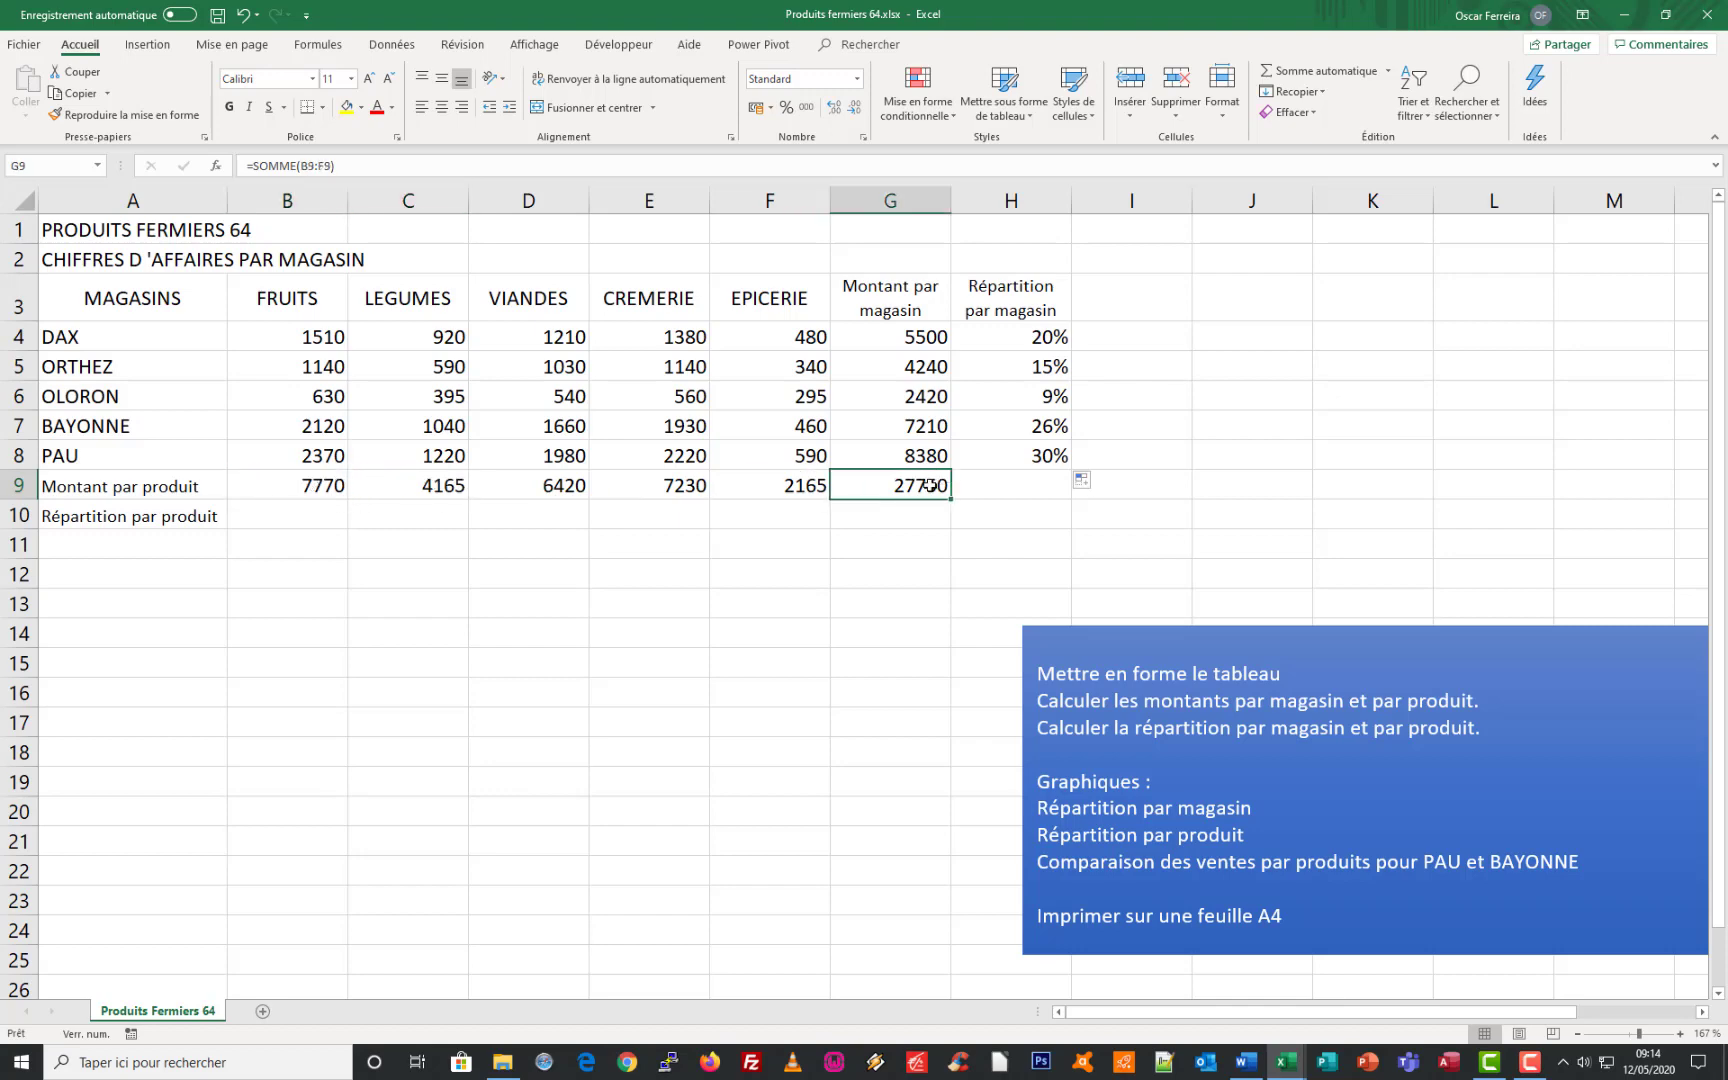
- Calculate the FRUITS share of total sales in B10 with =B9/$G$9
left_click(335, 519)
type("=")
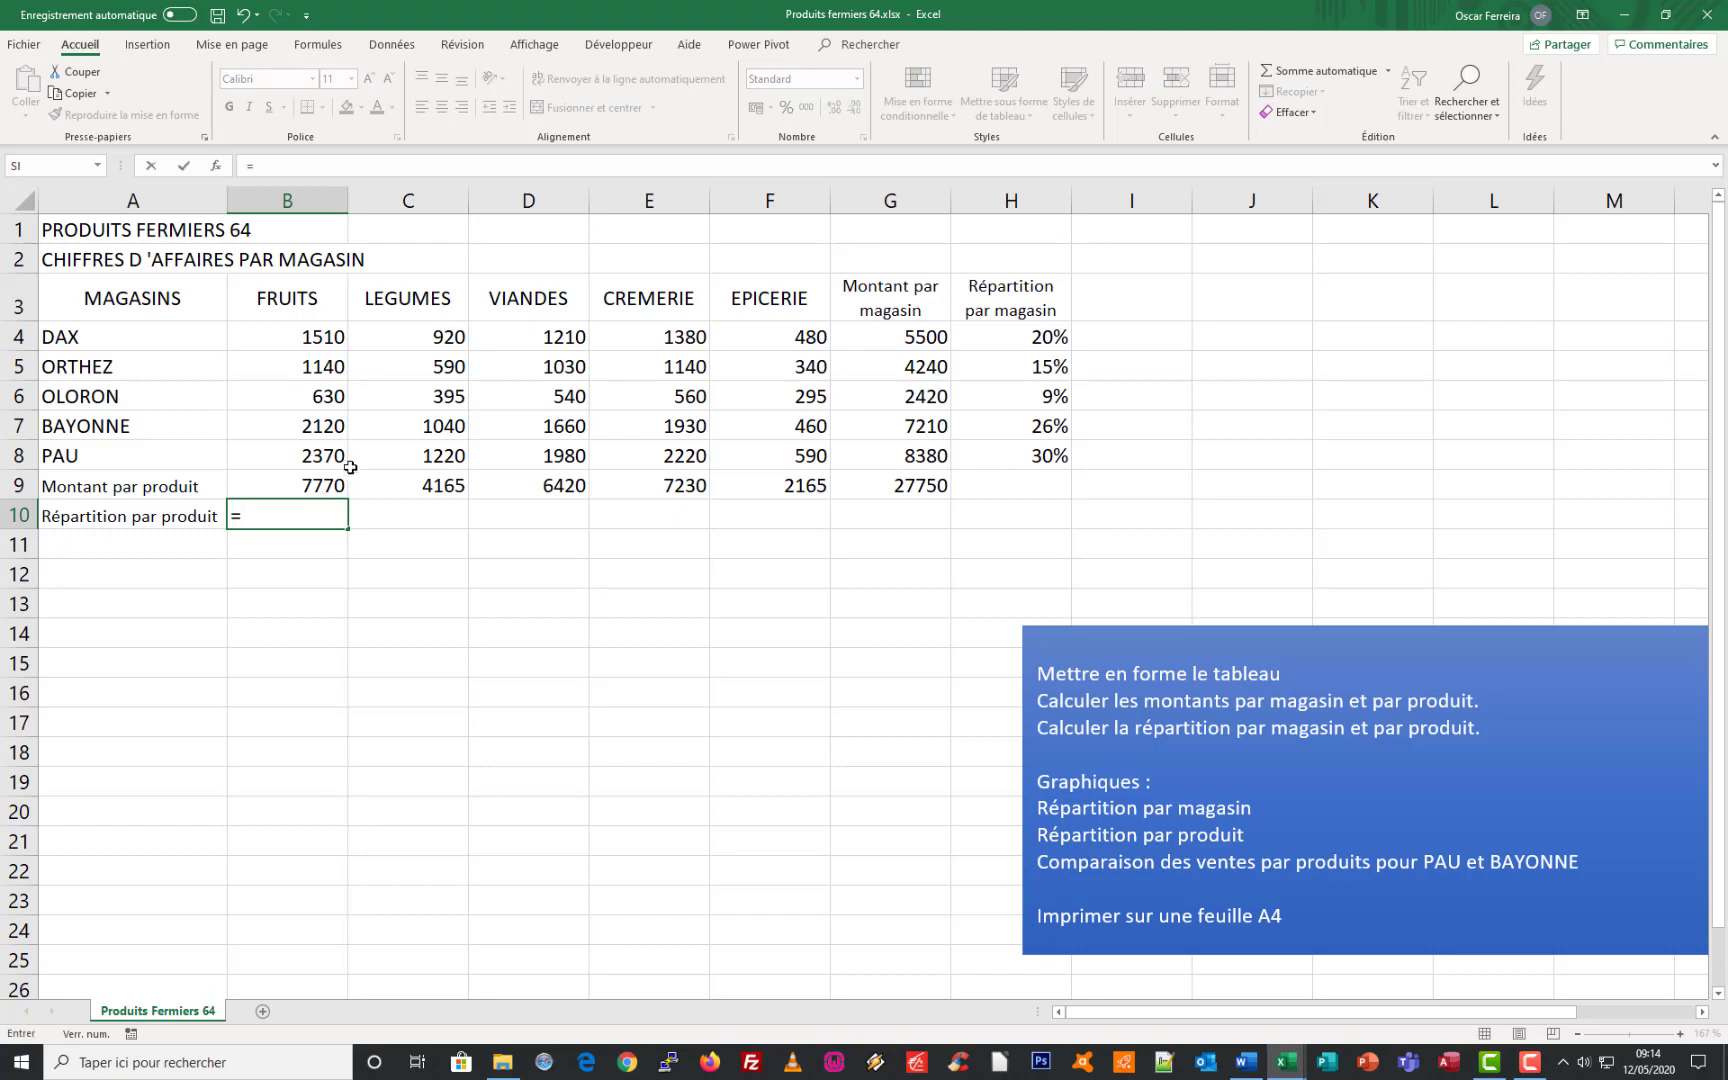
left_click(319, 484)
type("/")
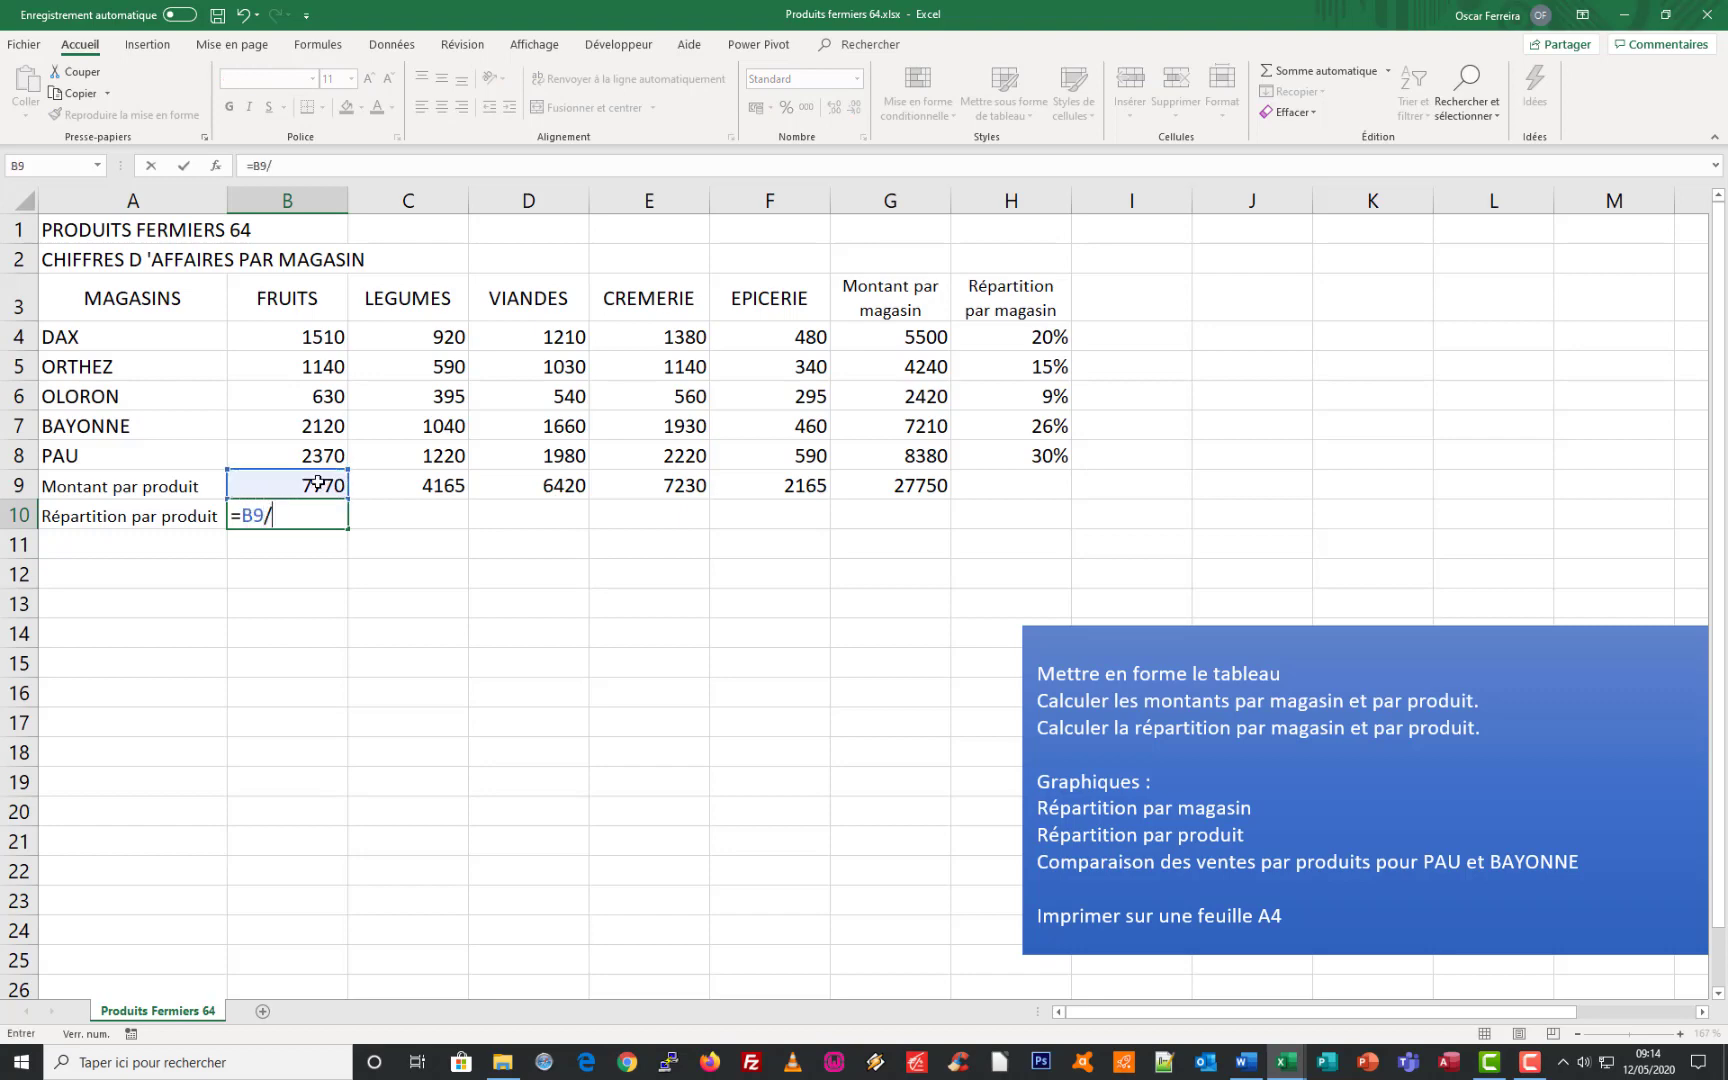
left_click(916, 480)
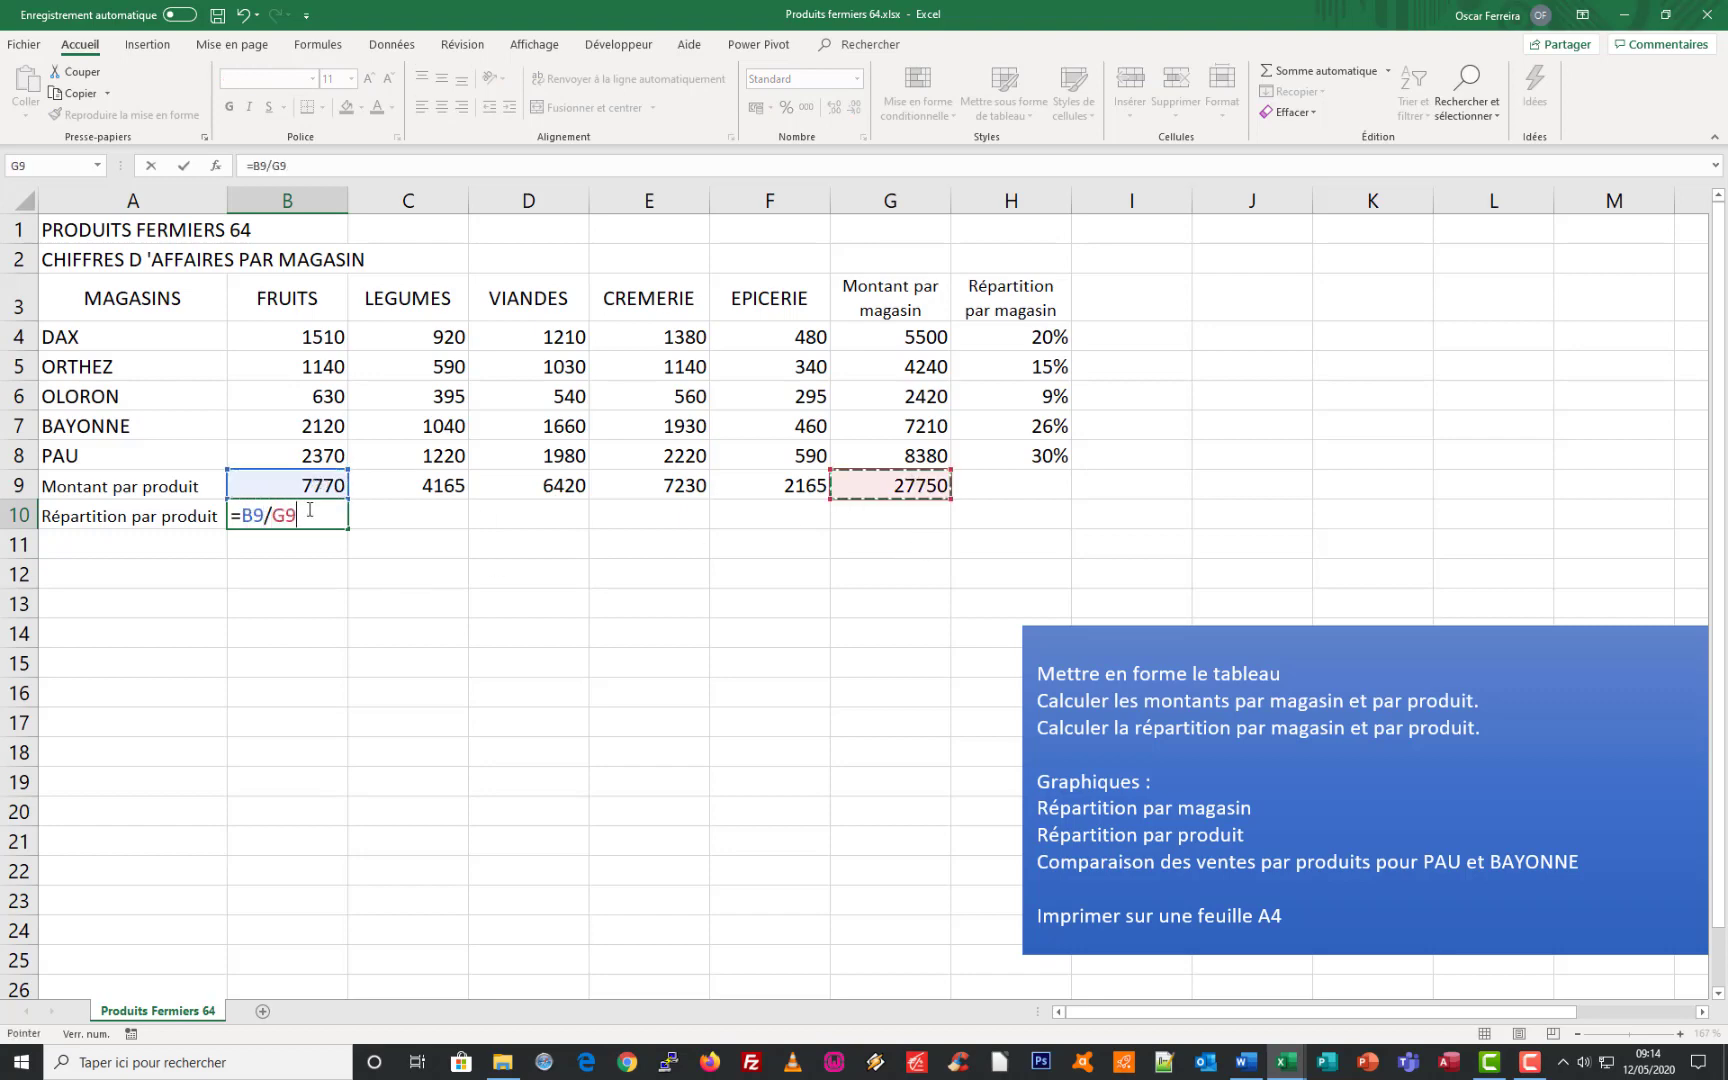
left_click(289, 515)
key("F4")
key("Return")
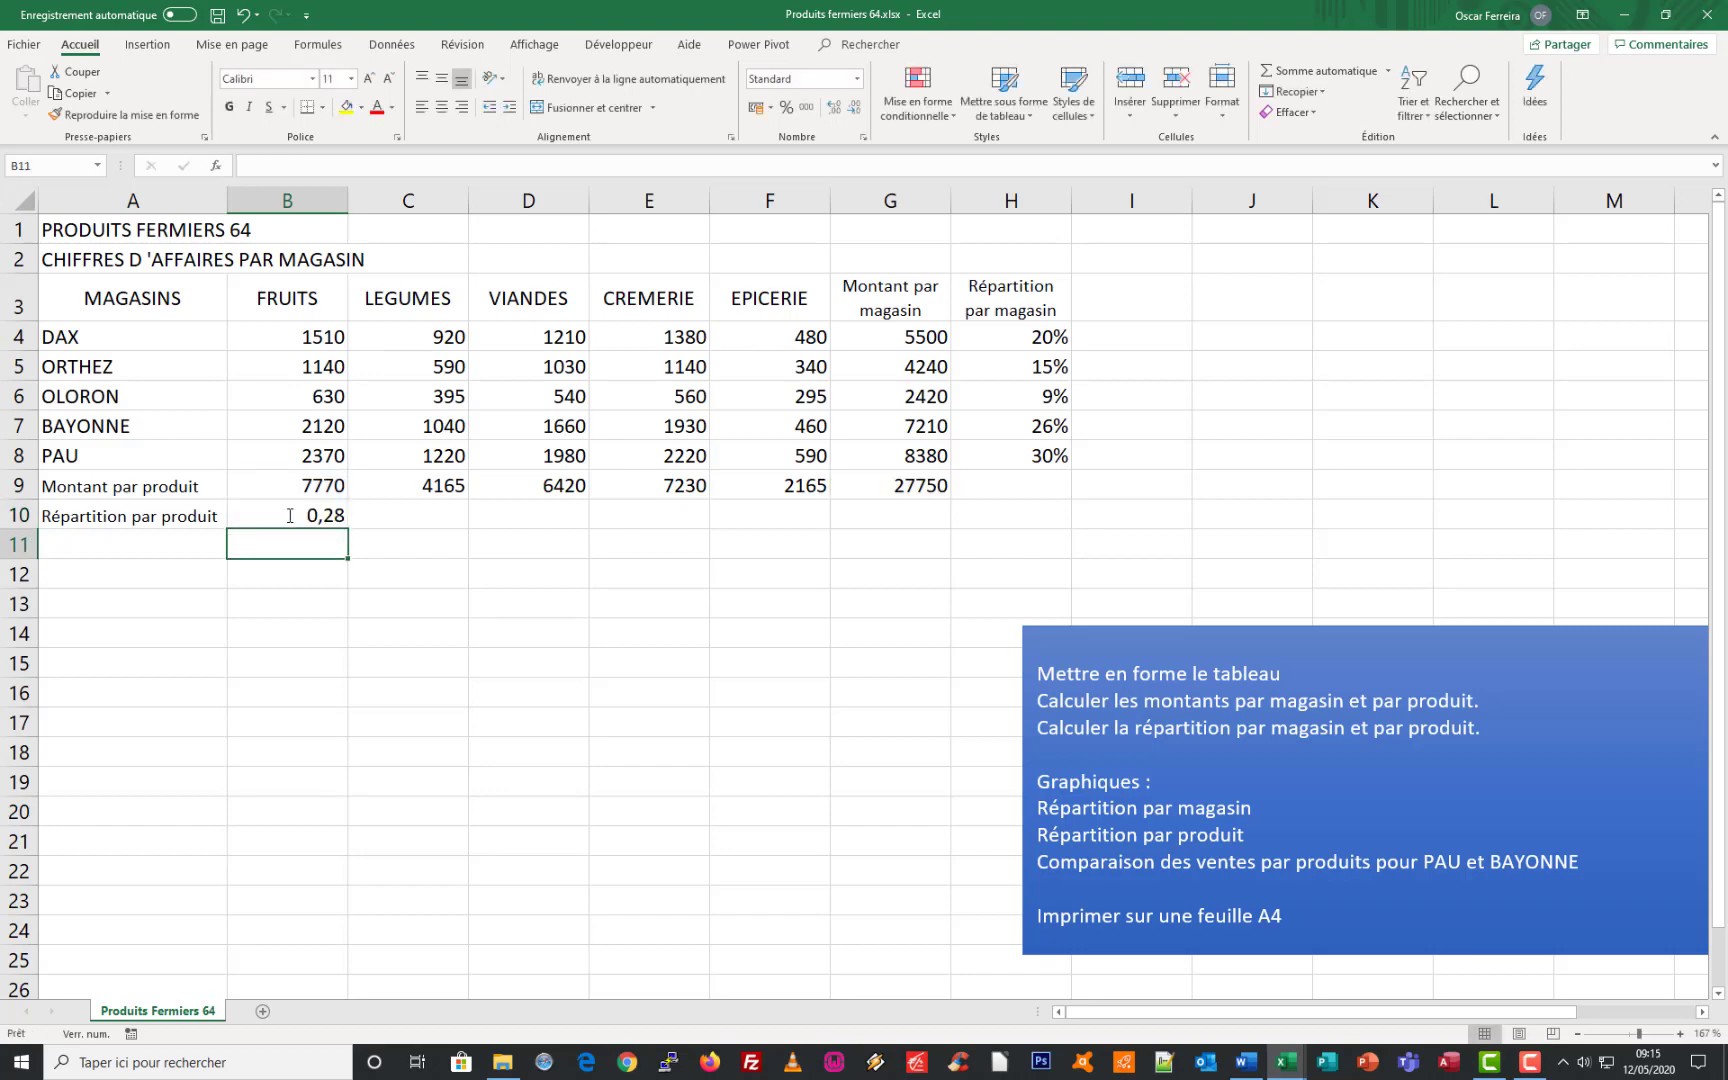
- Format the share in B10 as a percentage and copy it across to F10
left_click(289, 515)
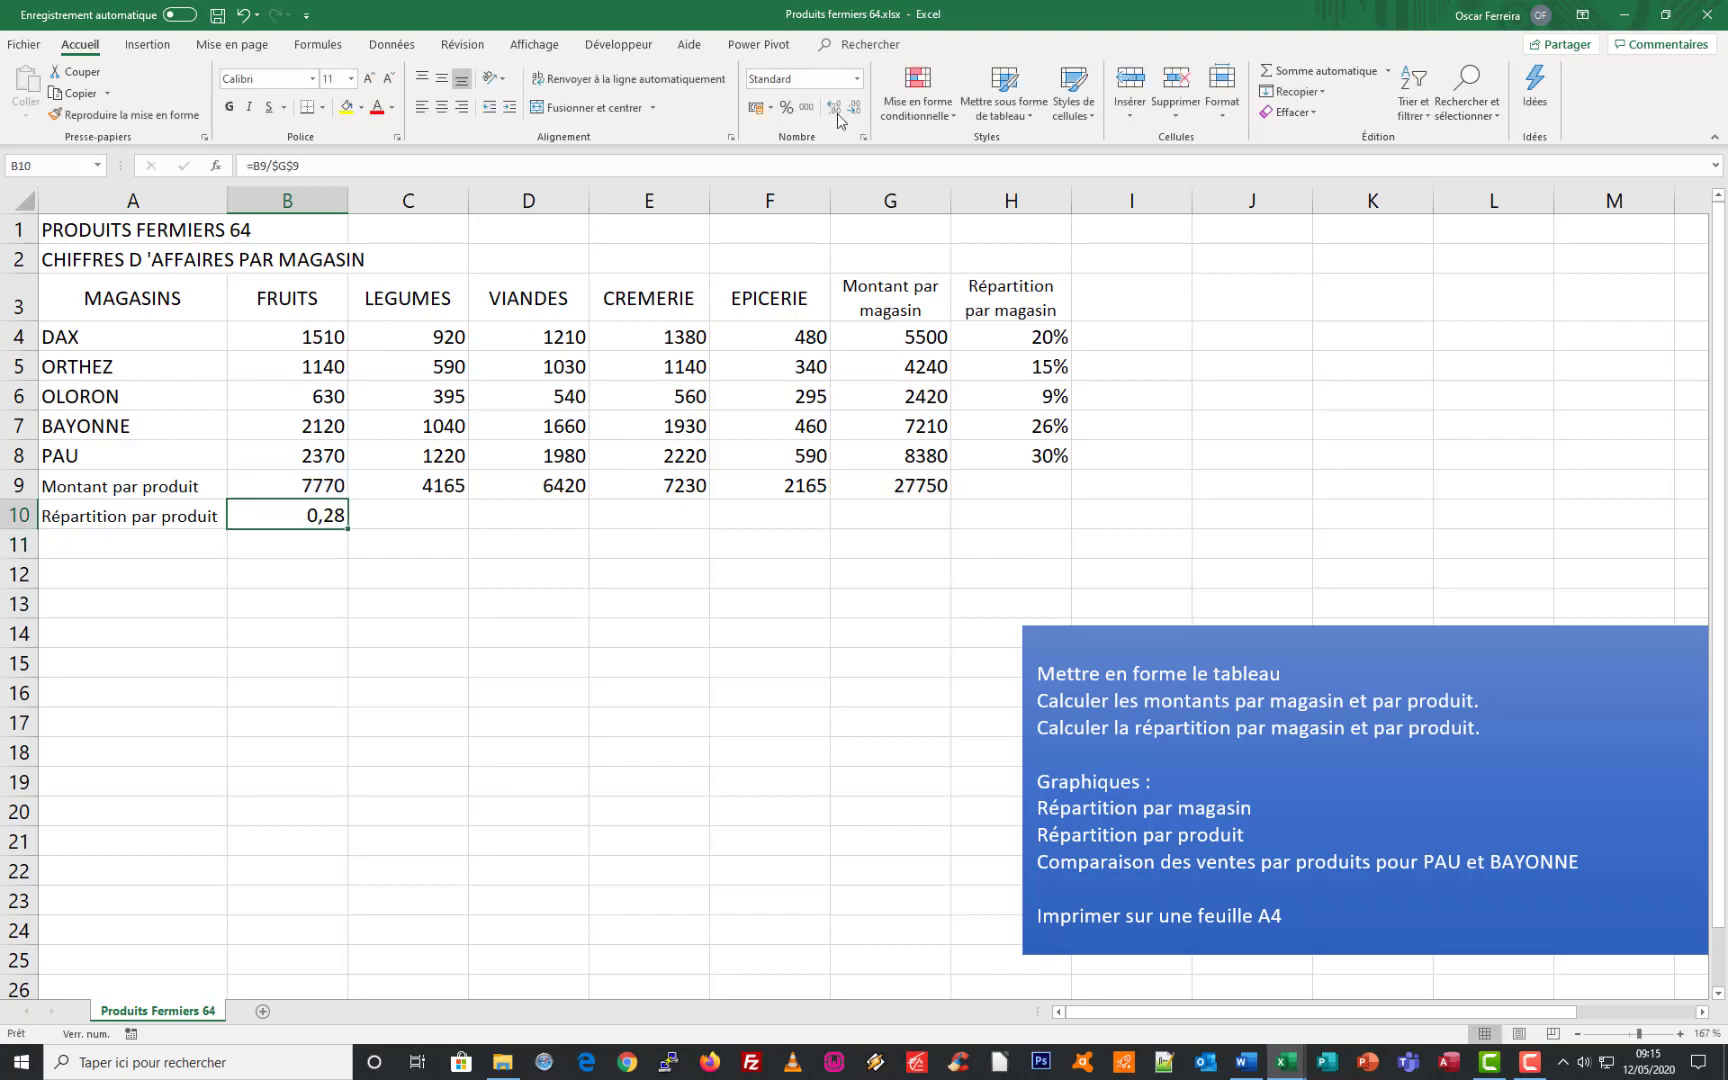
left_click(787, 108)
left_click_drag(347, 530, 836, 527)
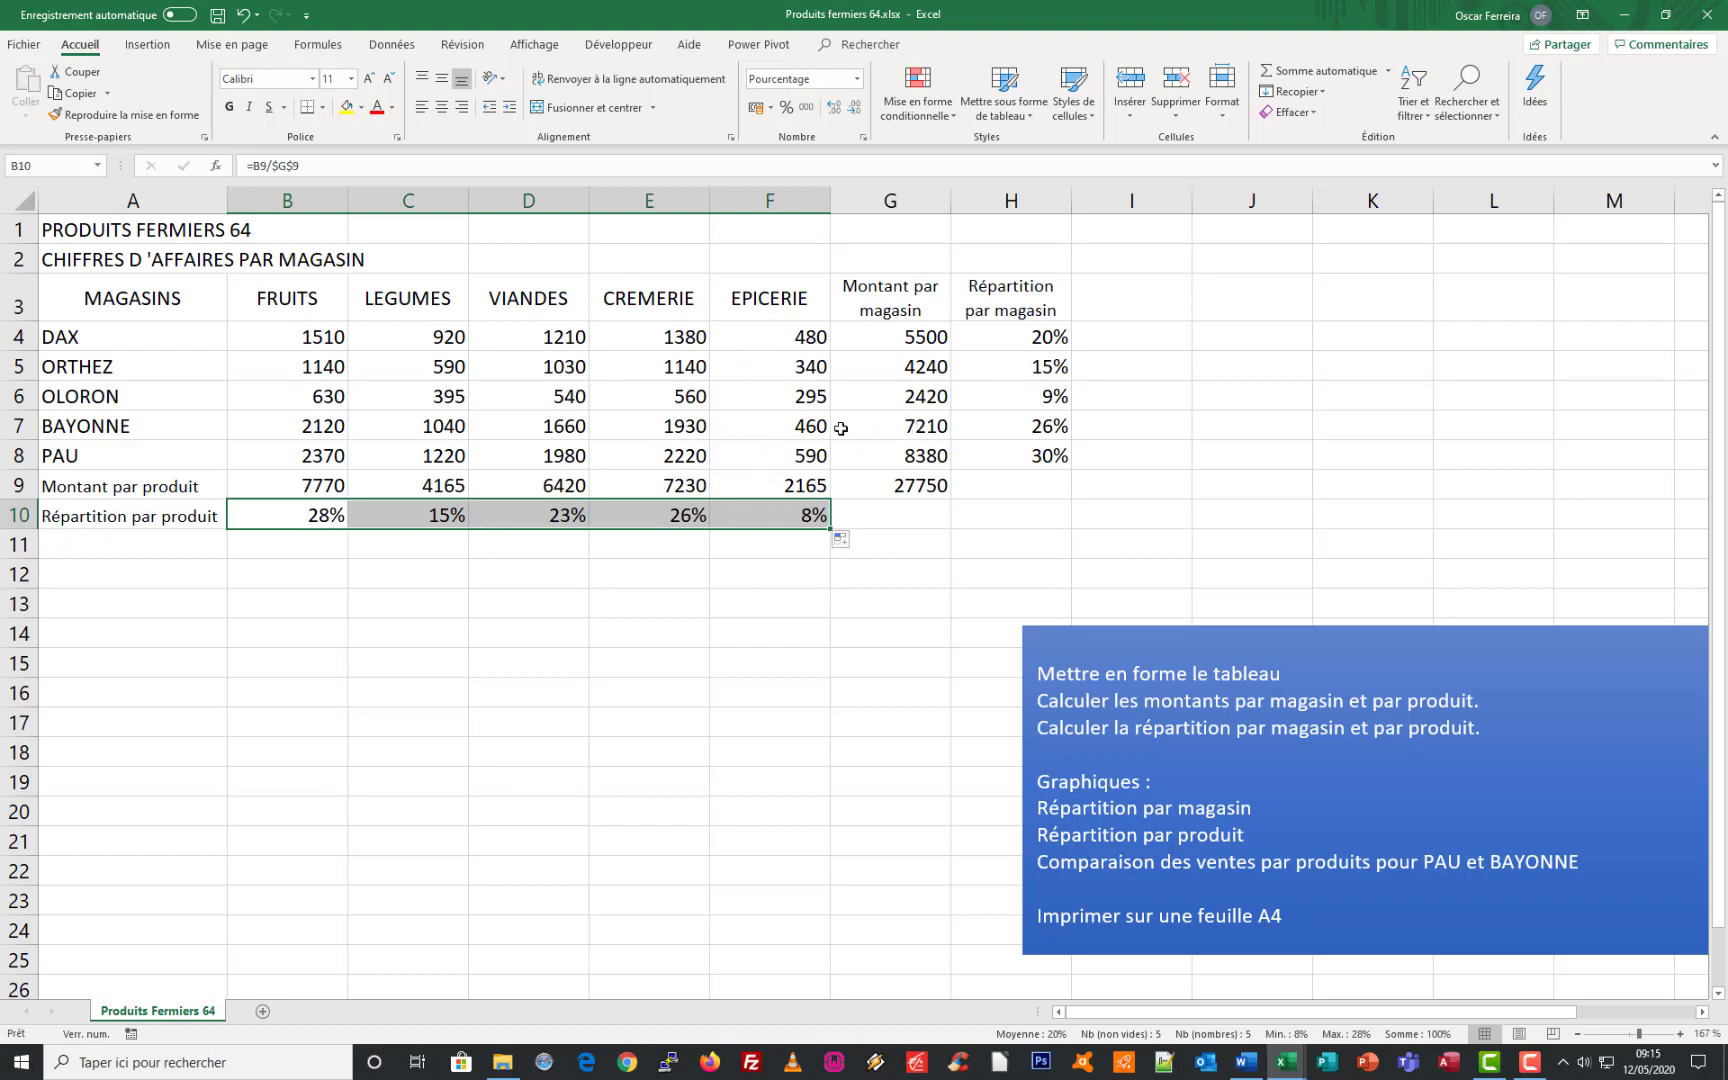
- Merge and center the title PRODUITS FERMIERS 64 across A1:H1 and make row 1 slightly taller
left_click_drag(68, 229, 993, 240)
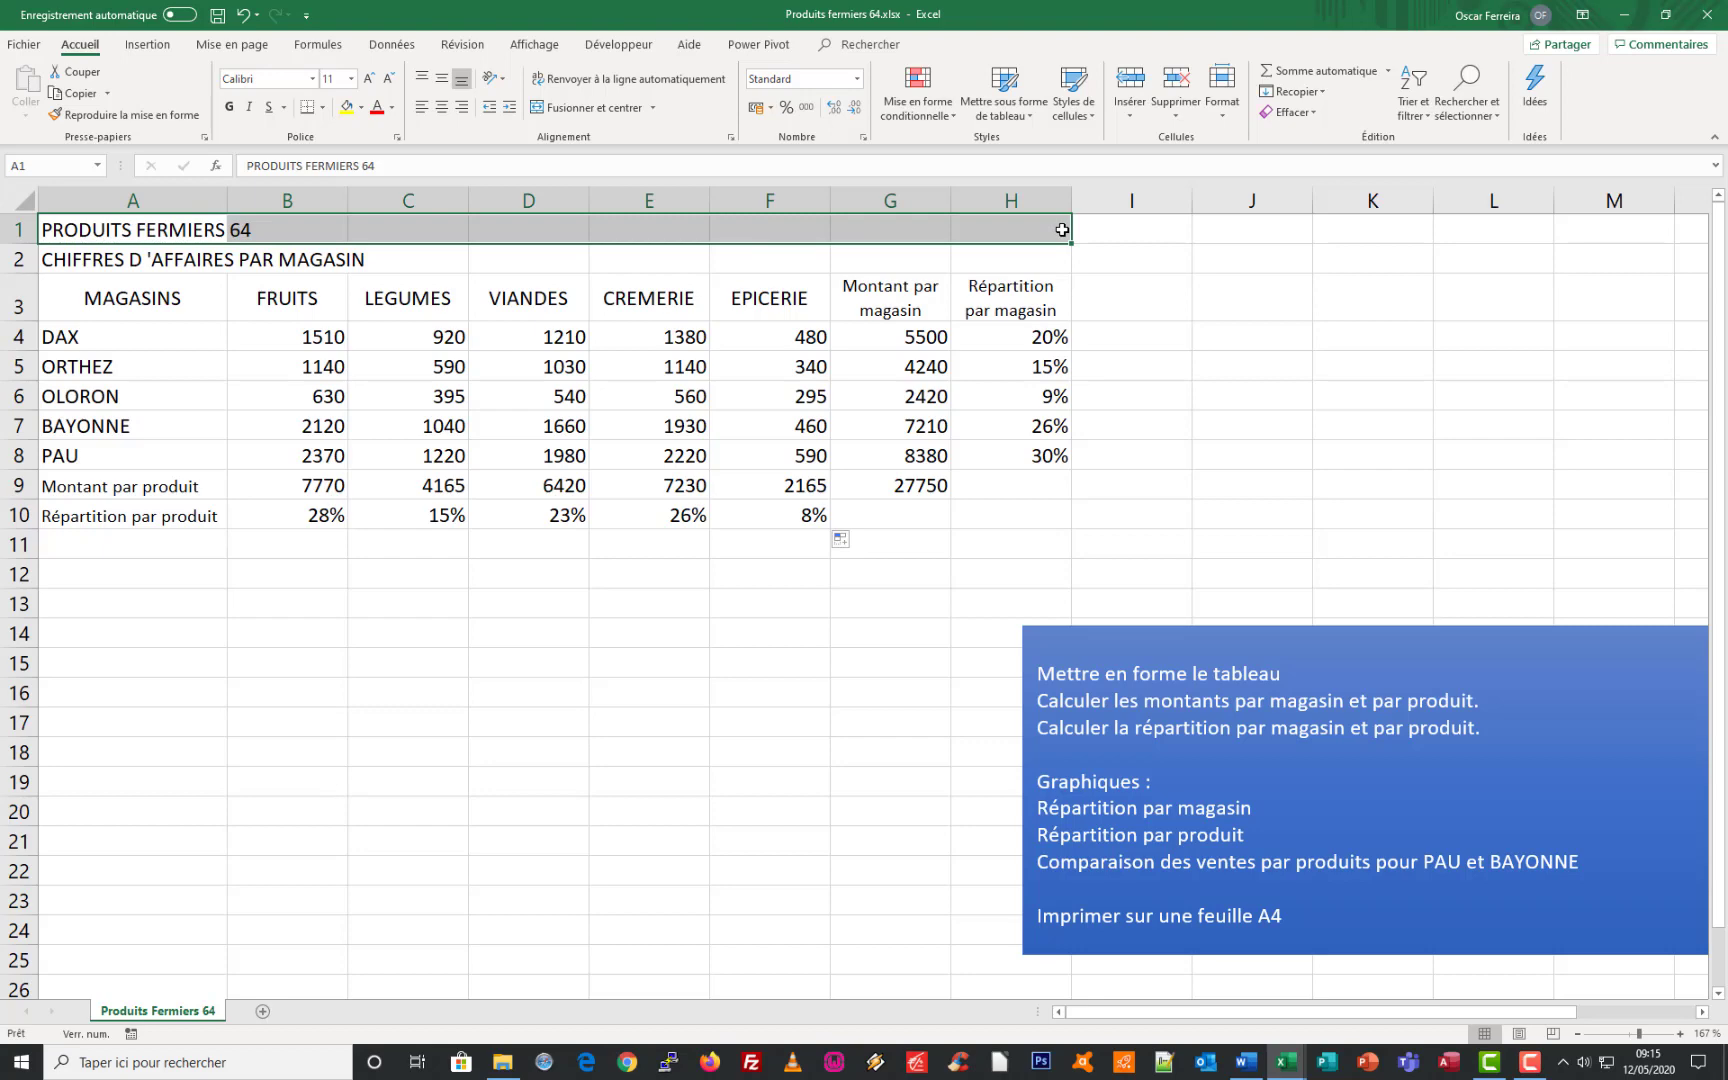
left_click(443, 107)
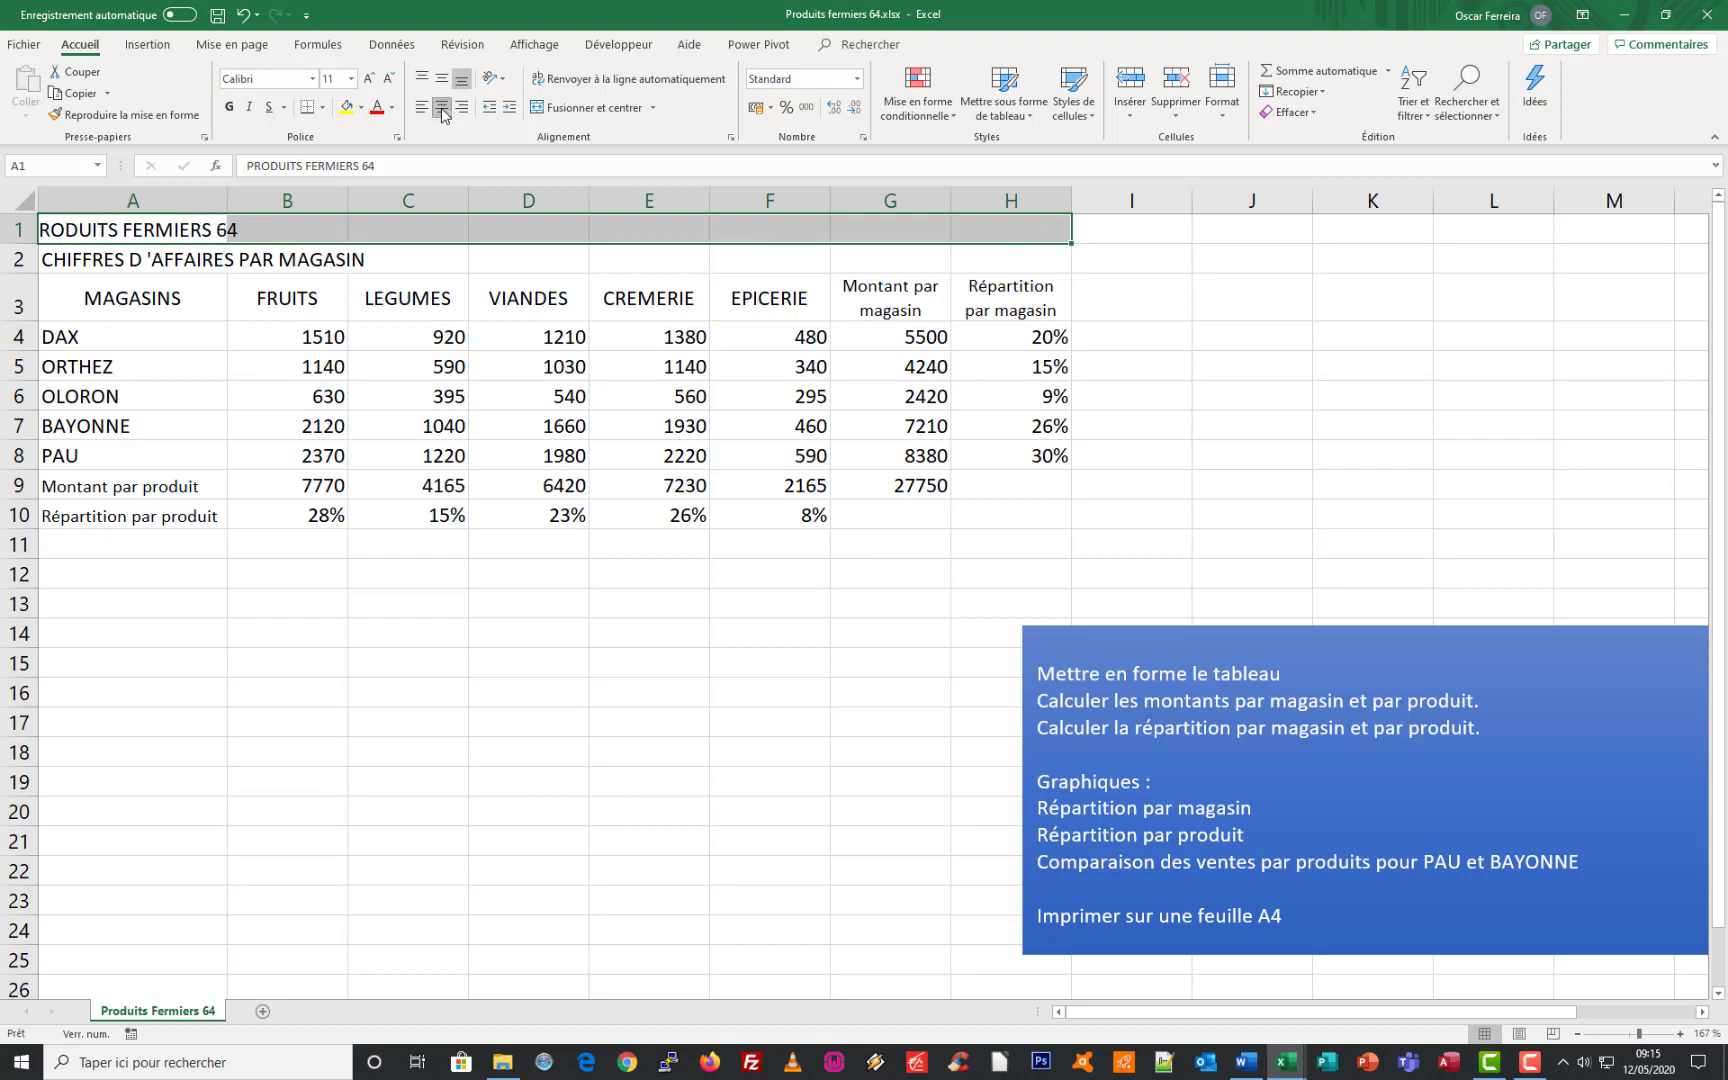
left_click(592, 107)
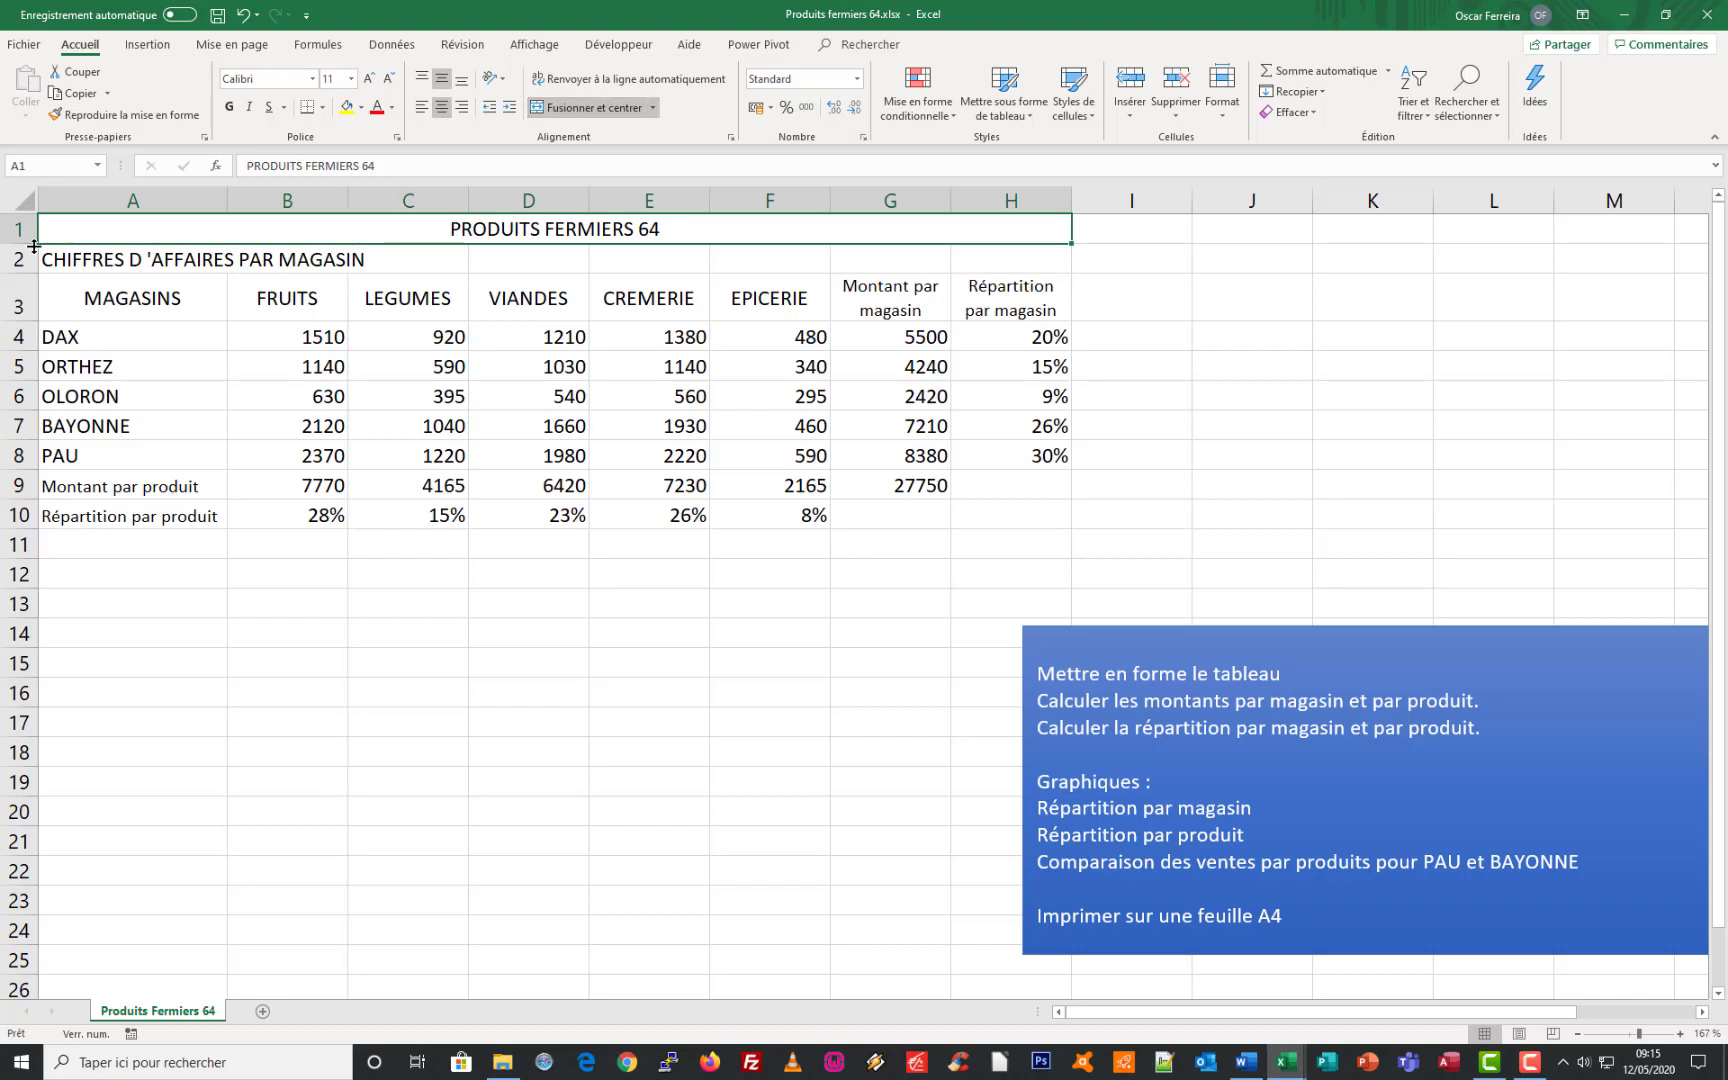
left_click_drag(33, 245, 32, 260)
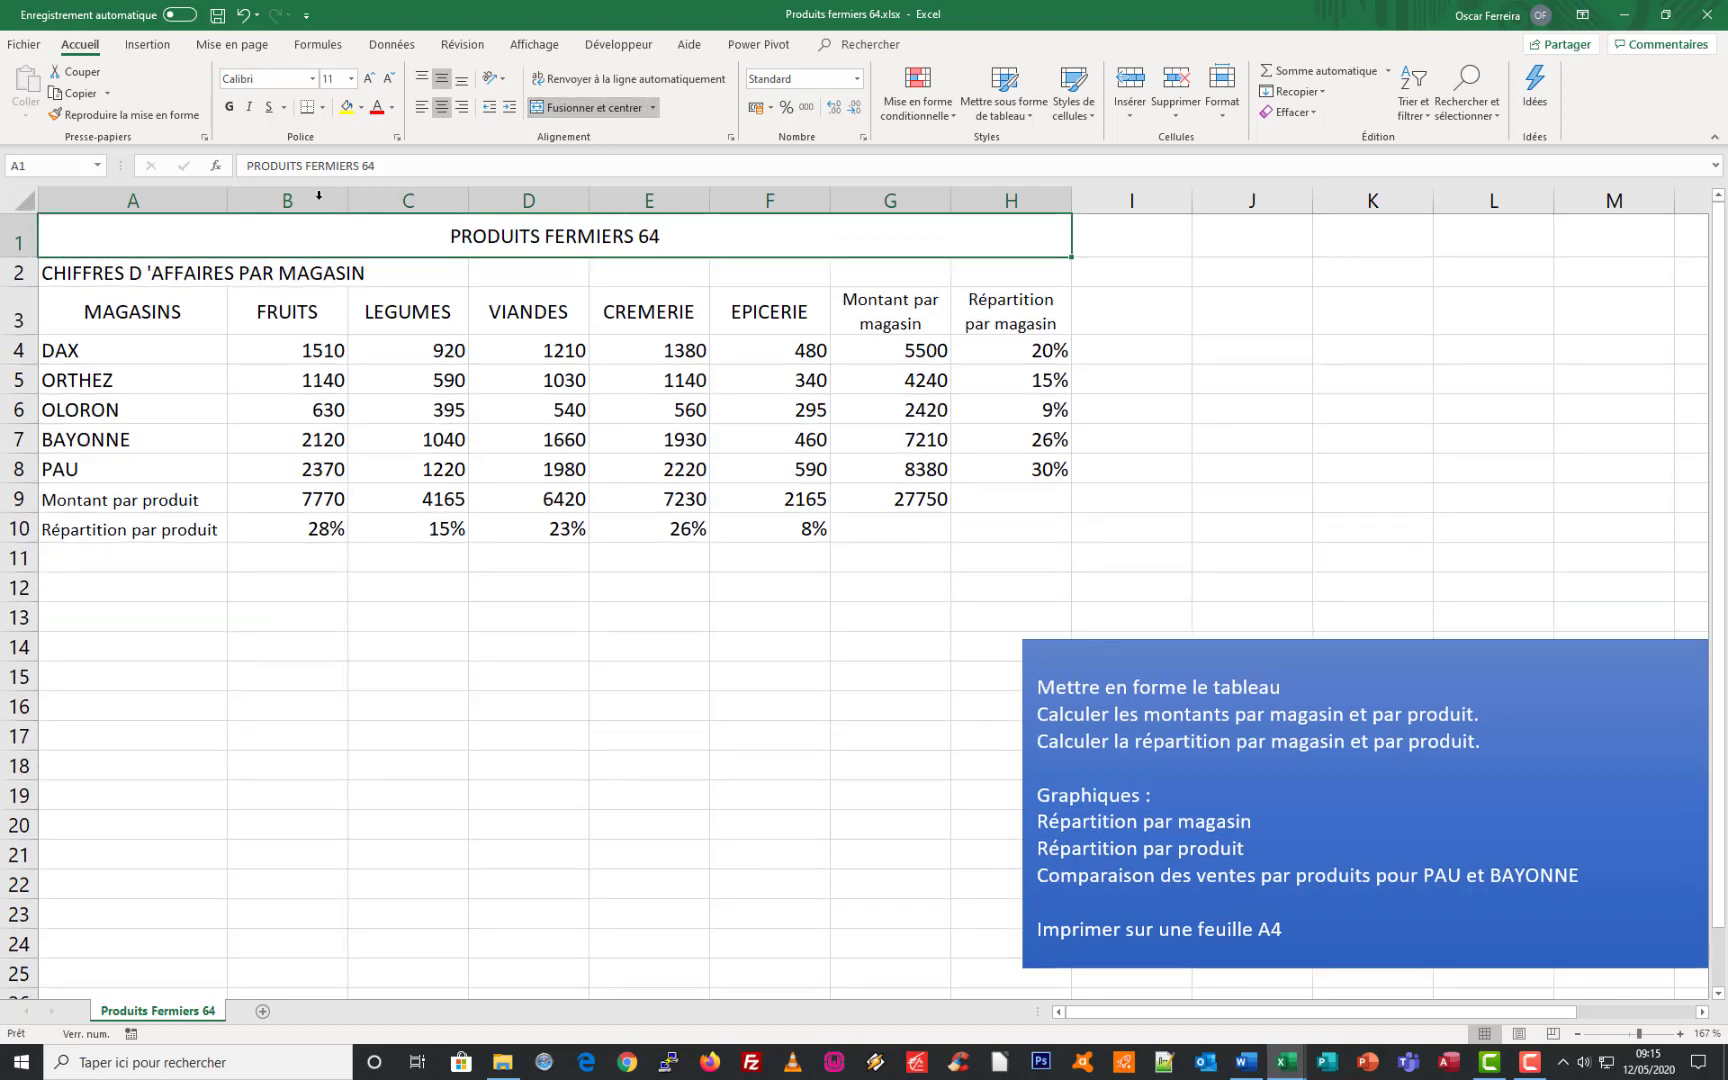
- Give the merged title a dark green fill and white bold text at font size 16
left_click(362, 108)
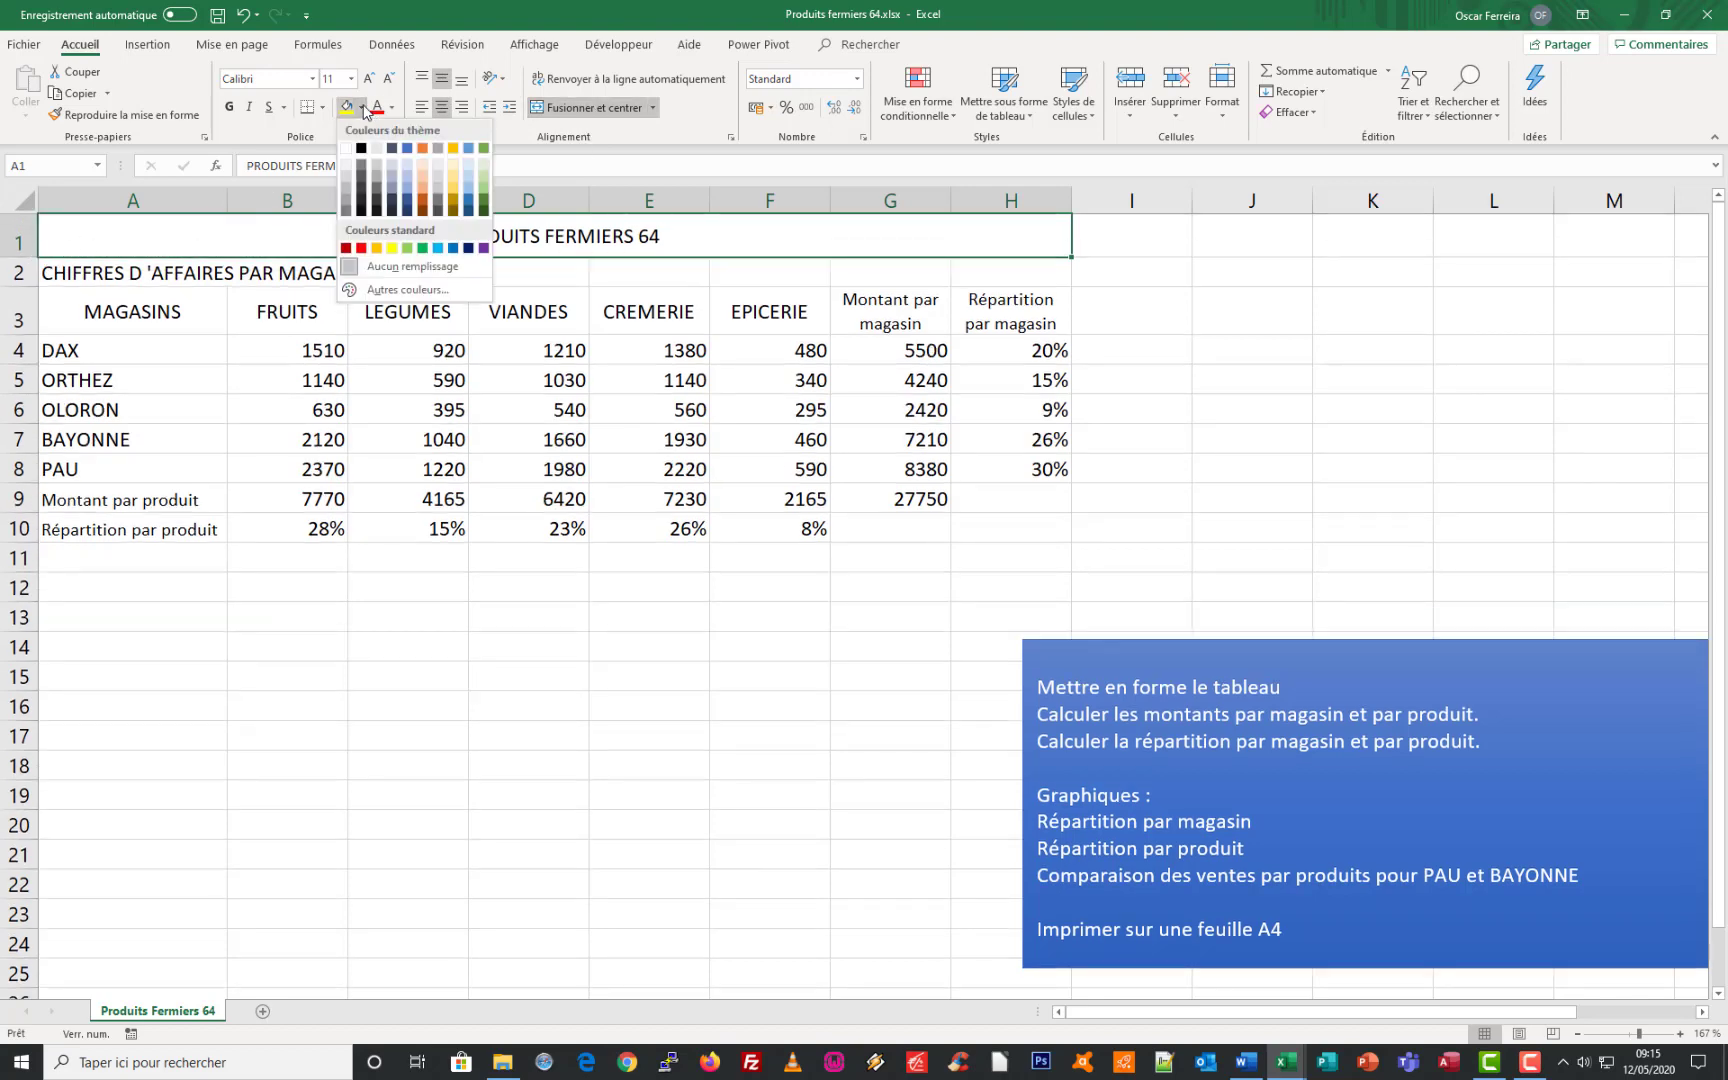
left_click(484, 213)
left_click(391, 108)
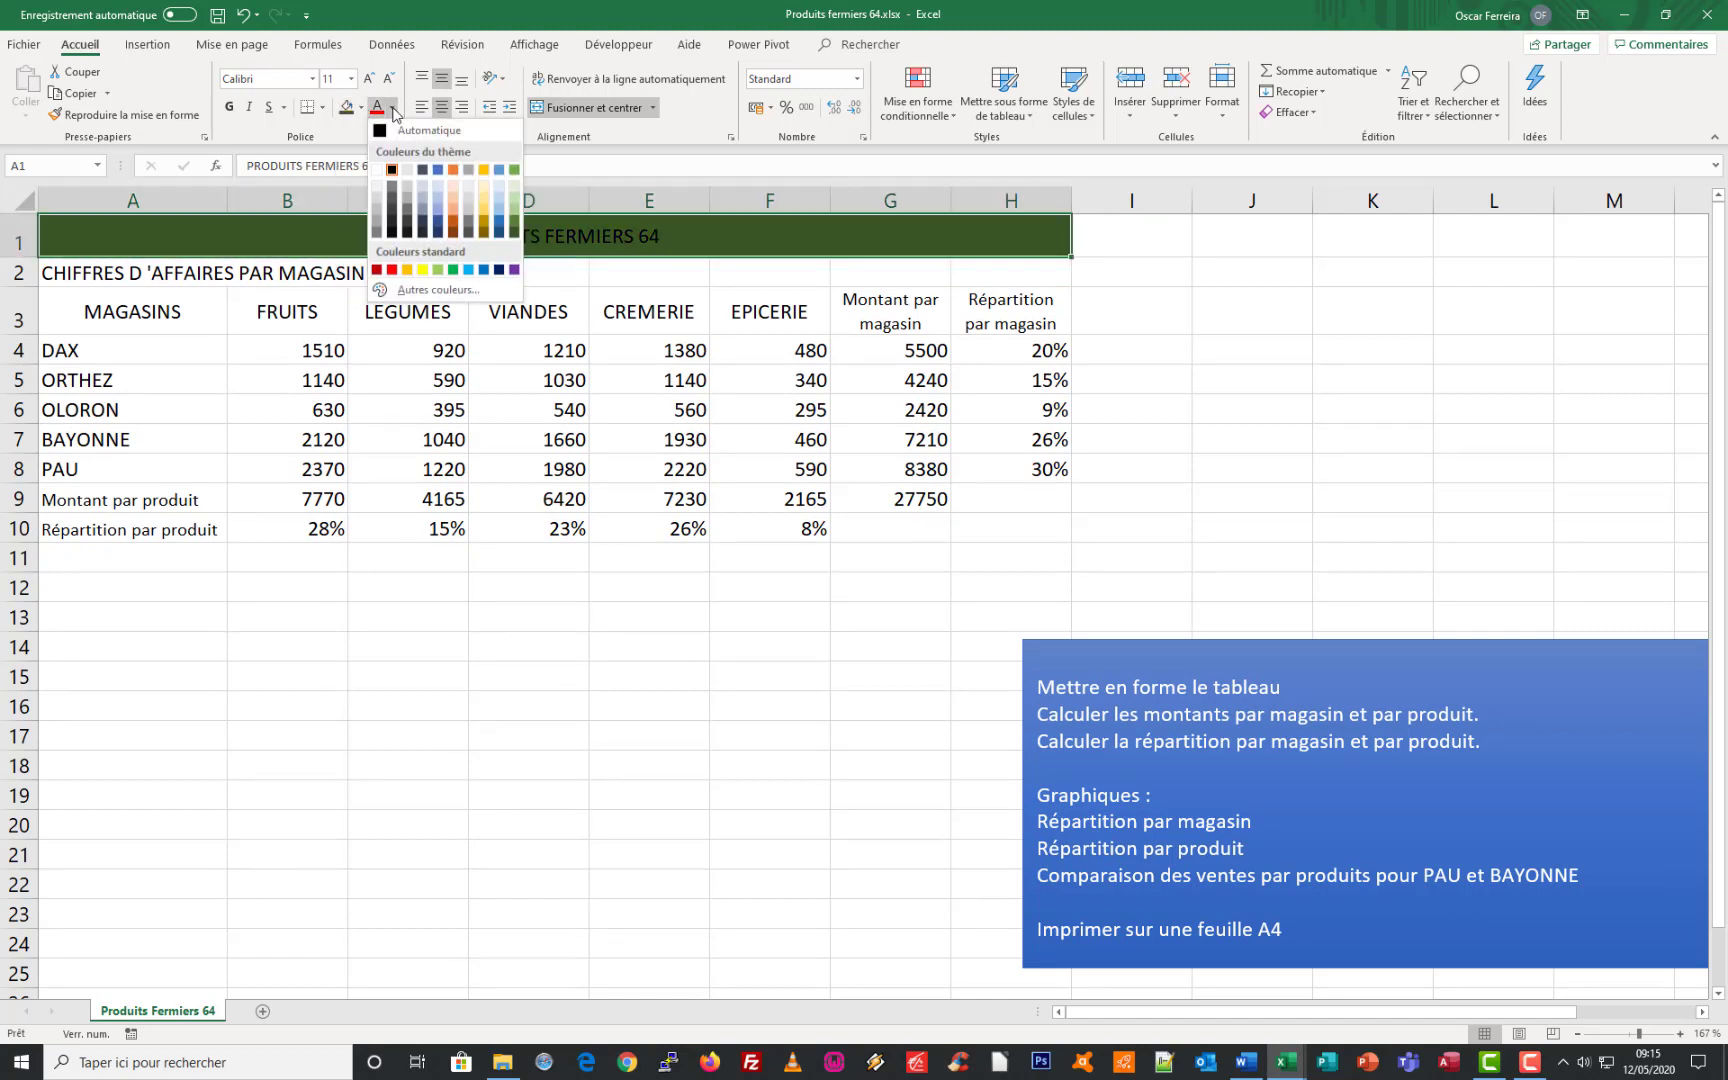
left_click(378, 170)
left_click(229, 108)
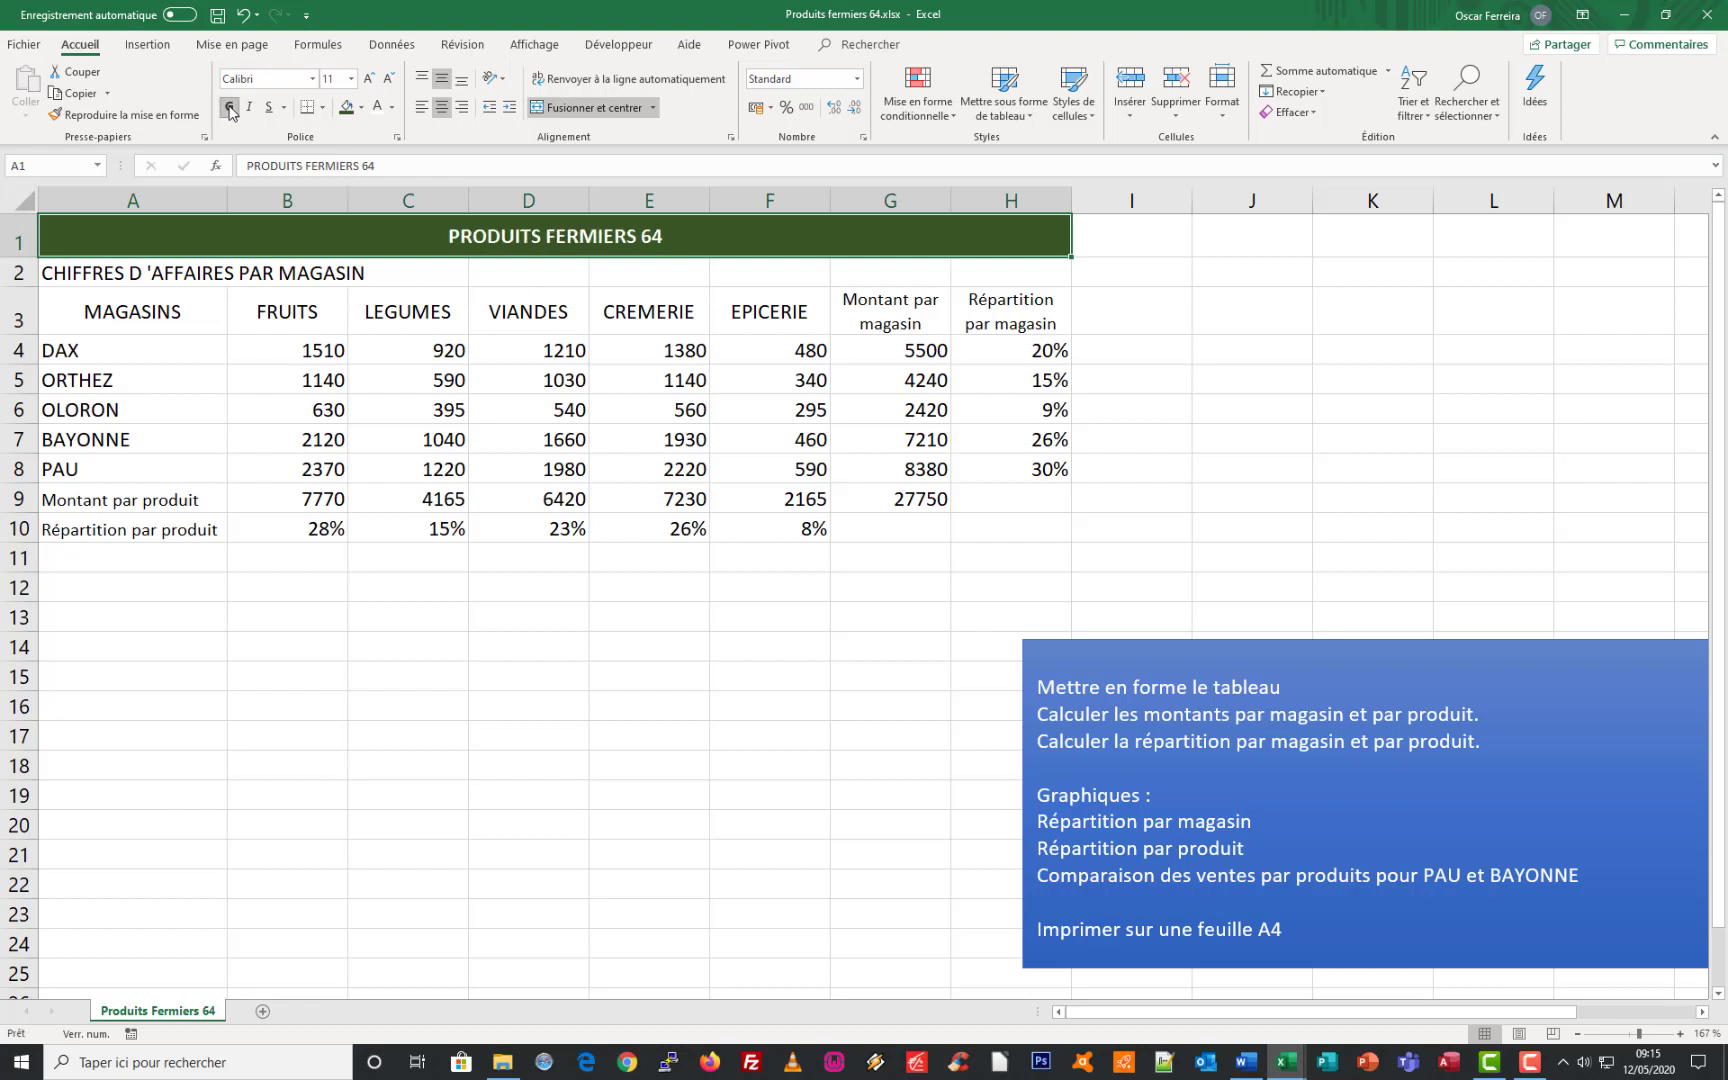
left_click(369, 79)
left_click(369, 79)
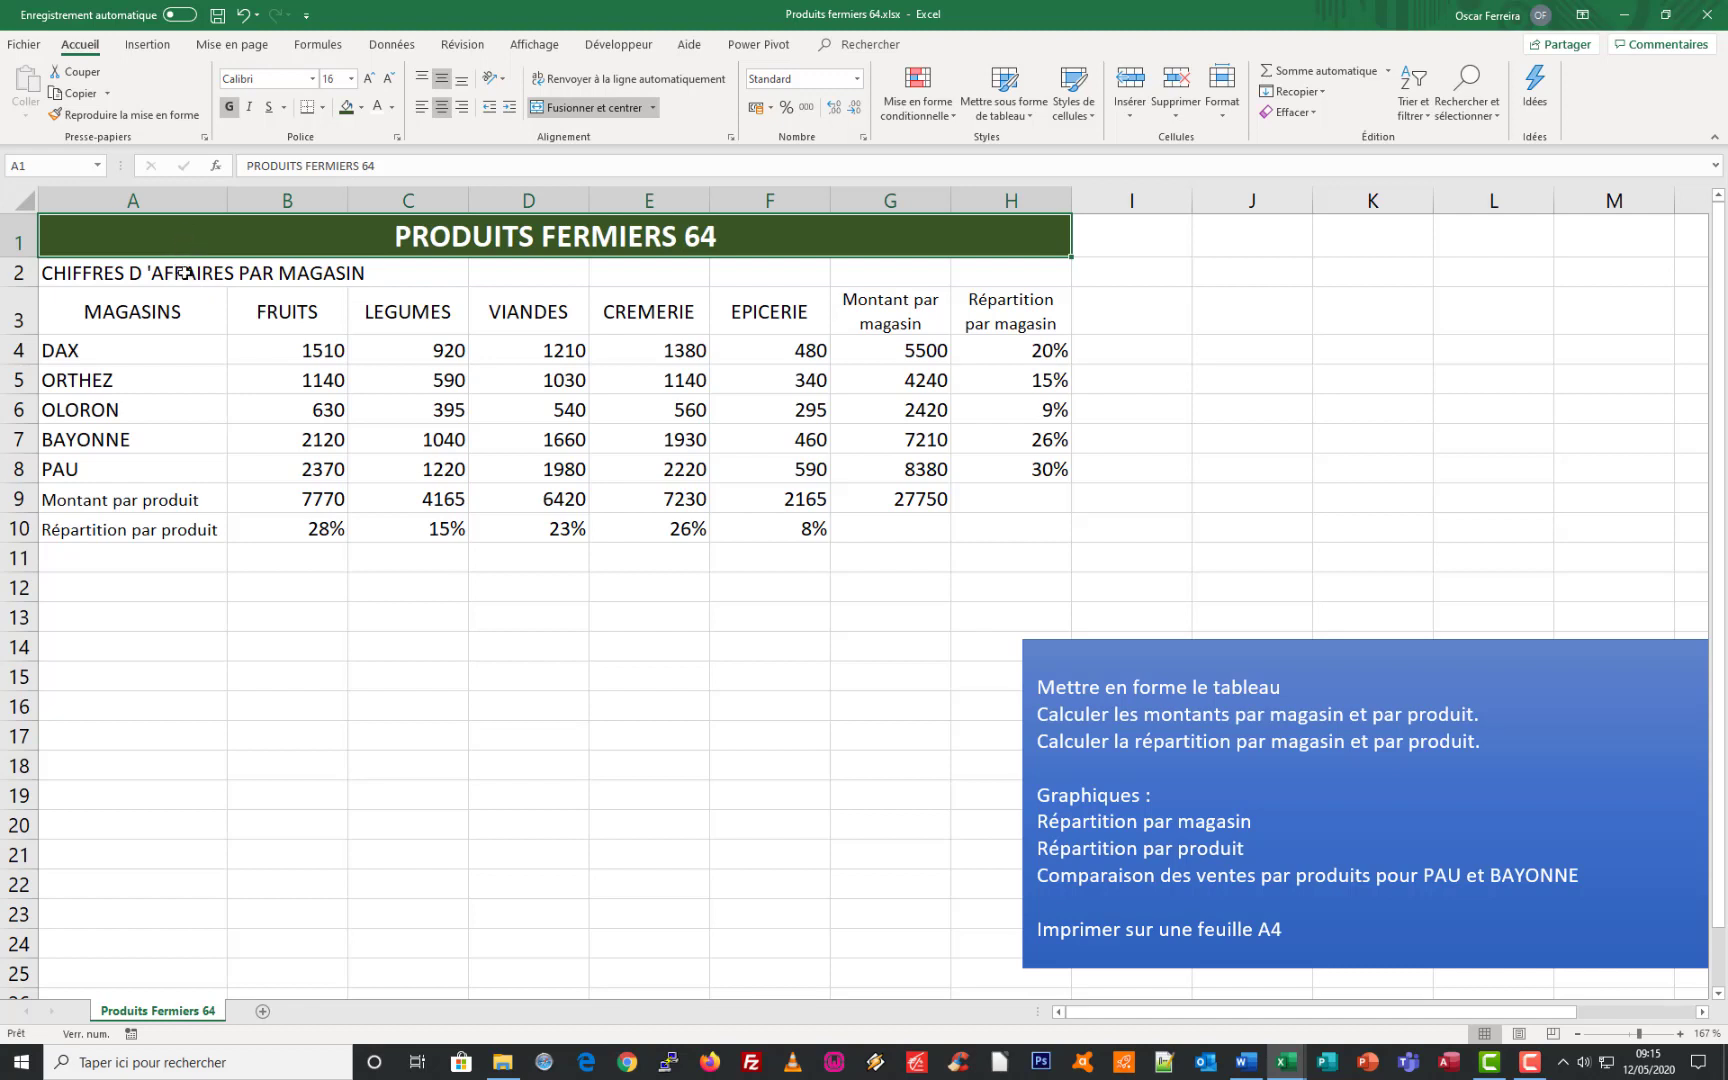
- Insert a blank row above the CHIFFRES D'AFFAIRES PAR MAGASIN subtitle, clear its inherited formats and reduce its height slightly
left_click(18, 274)
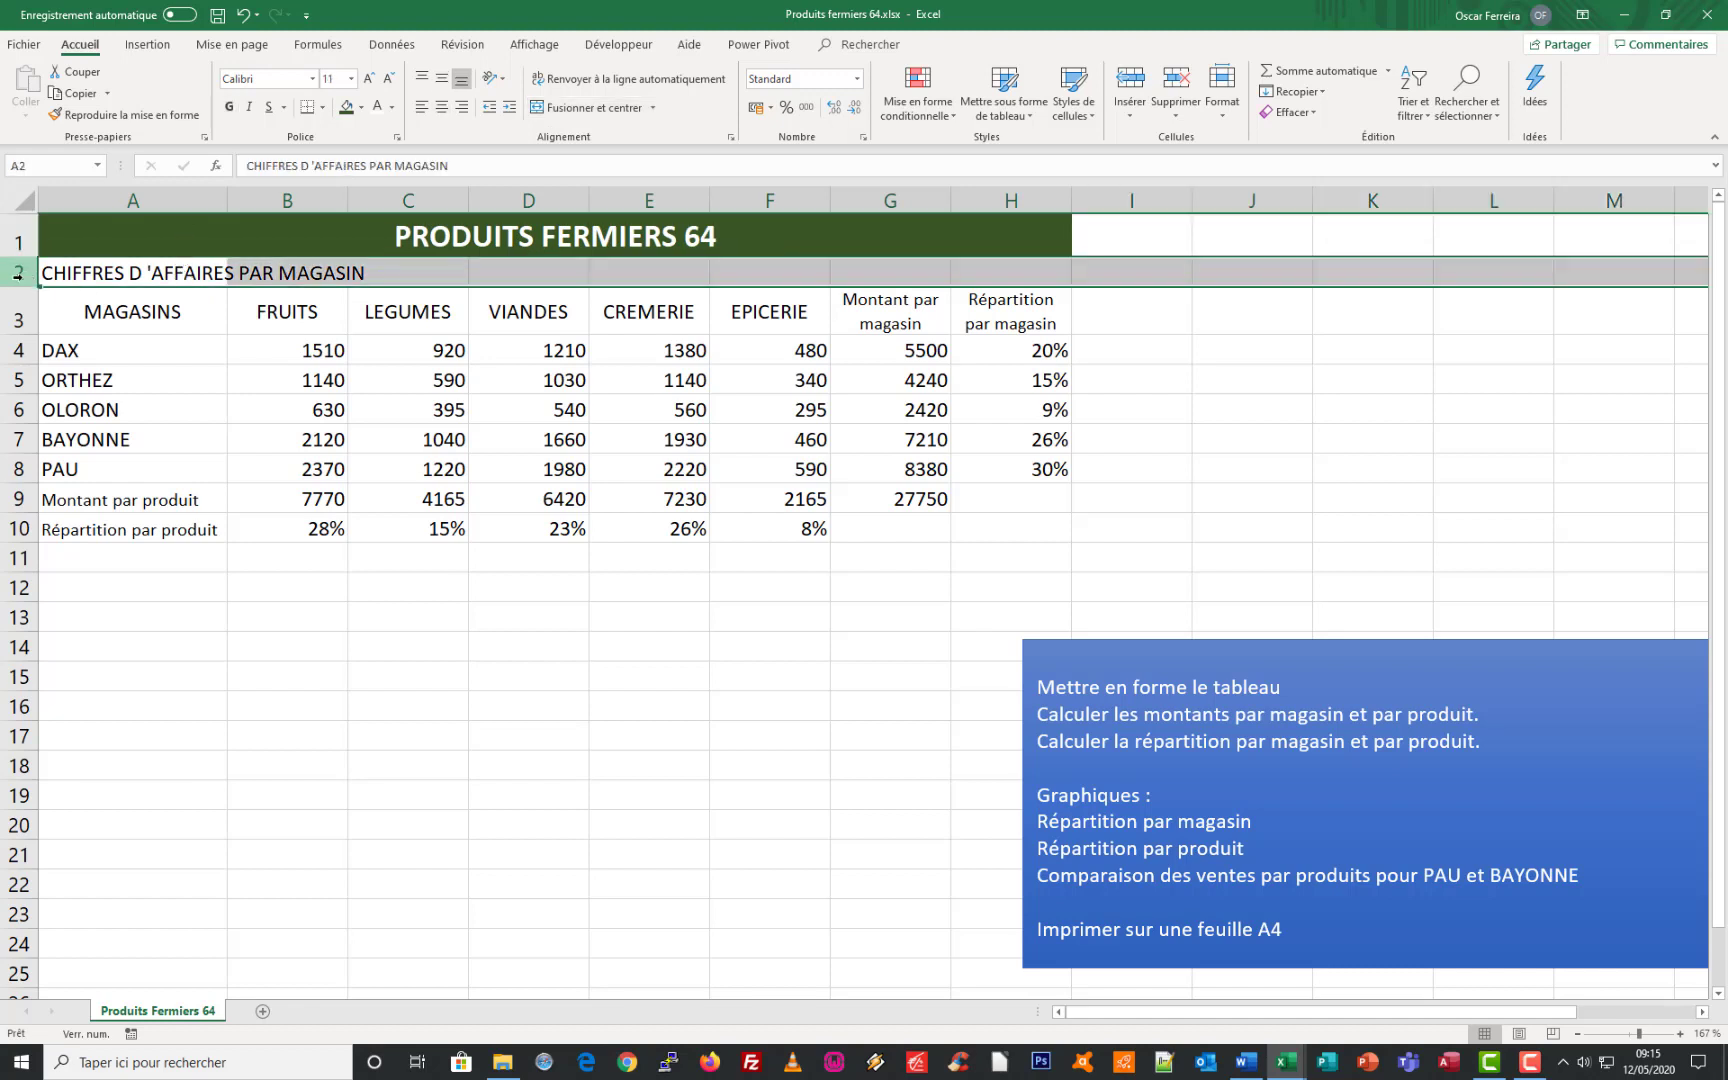
right_click(10, 273)
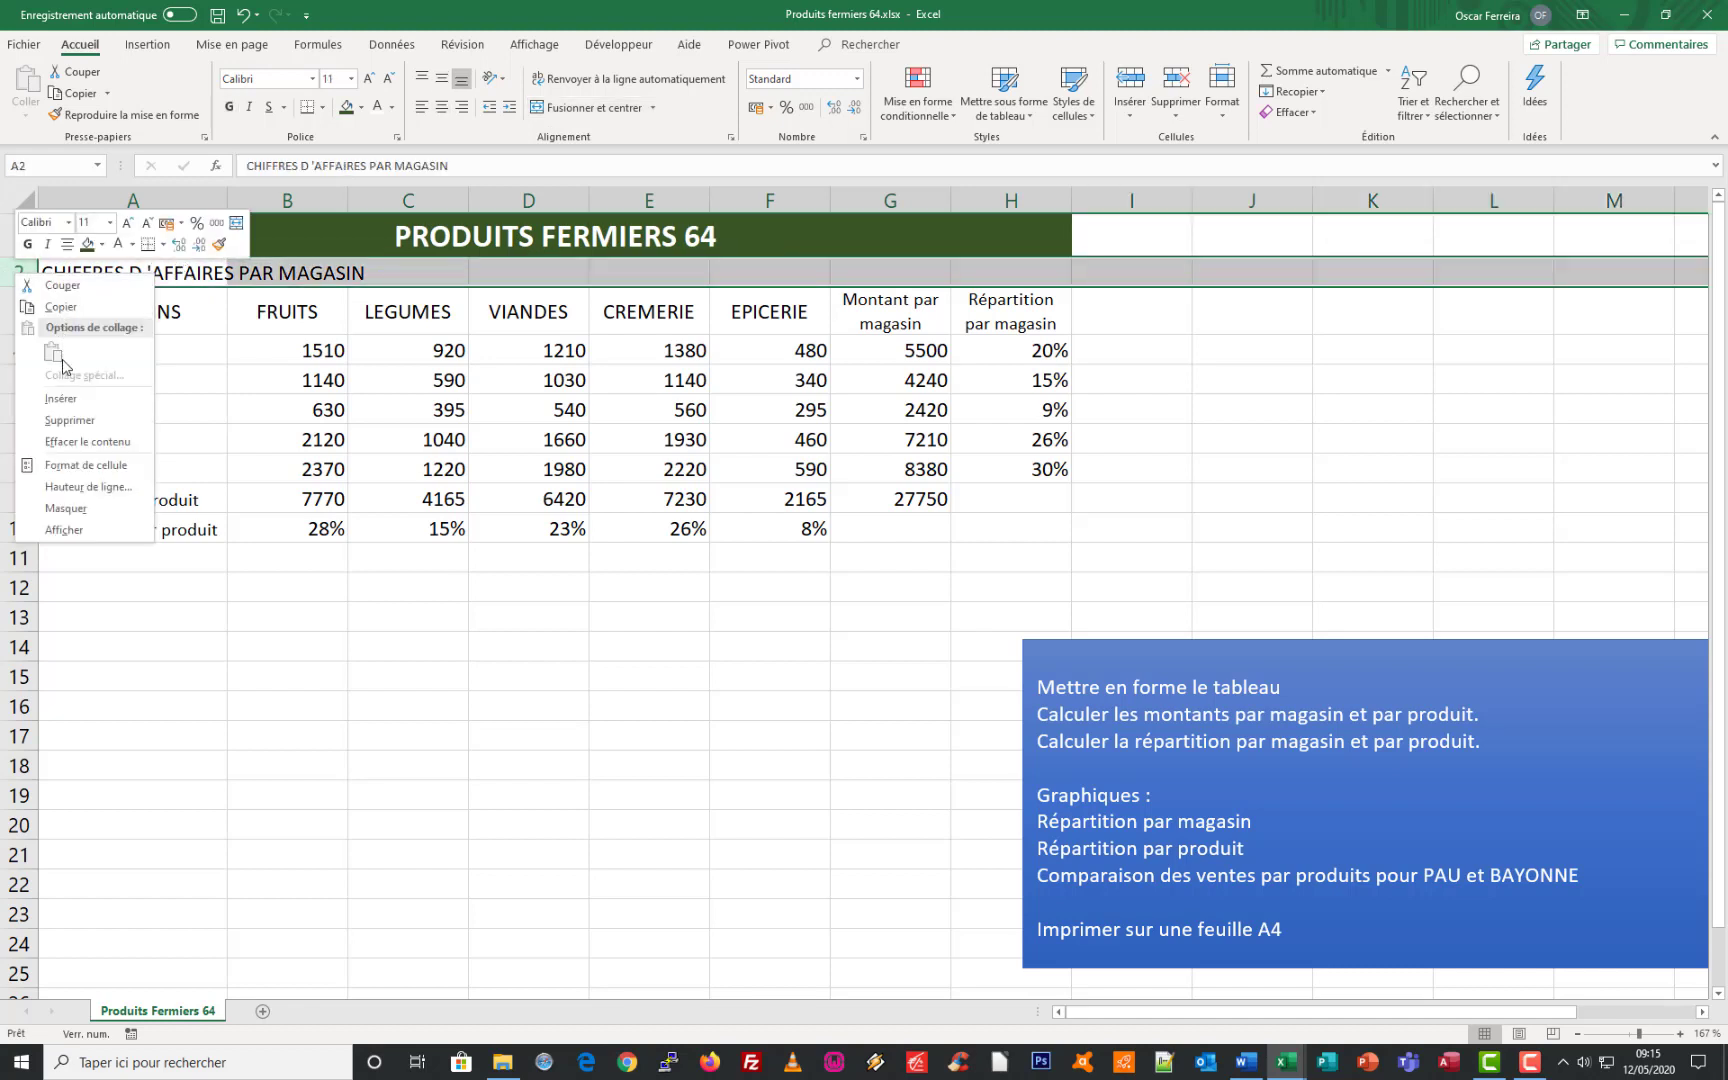
left_click(60, 399)
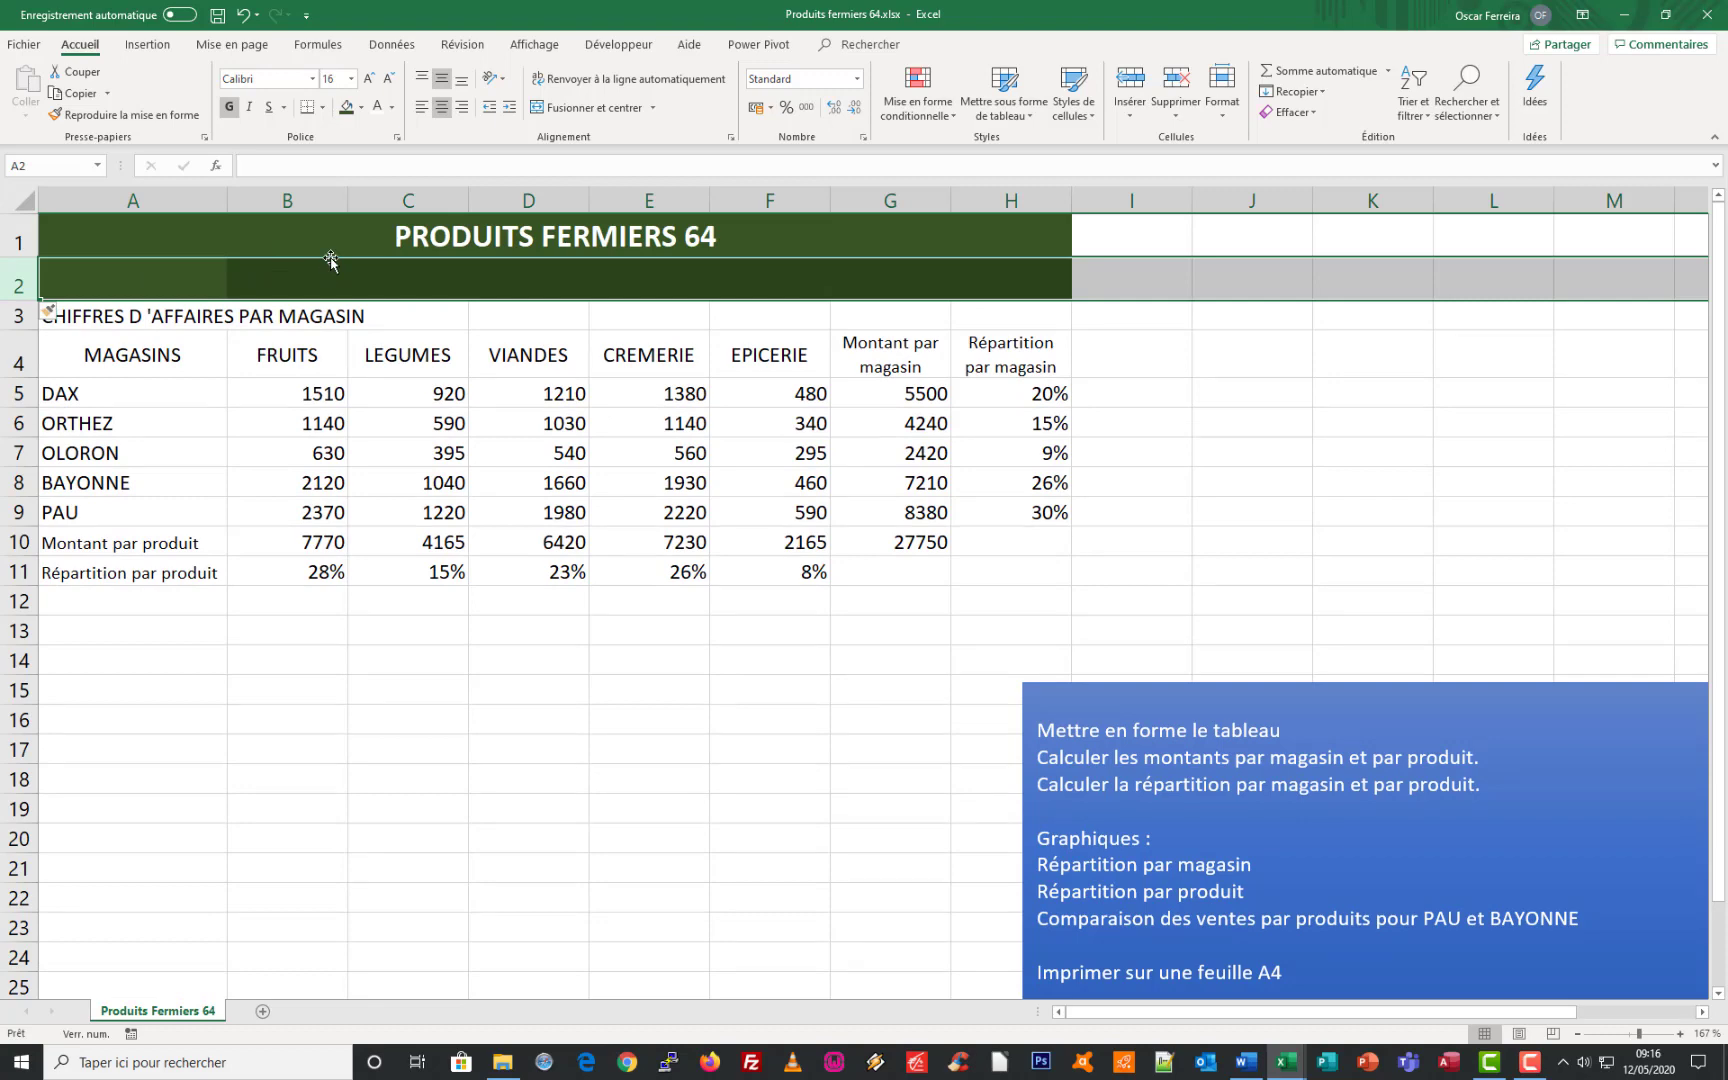
left_click(1292, 112)
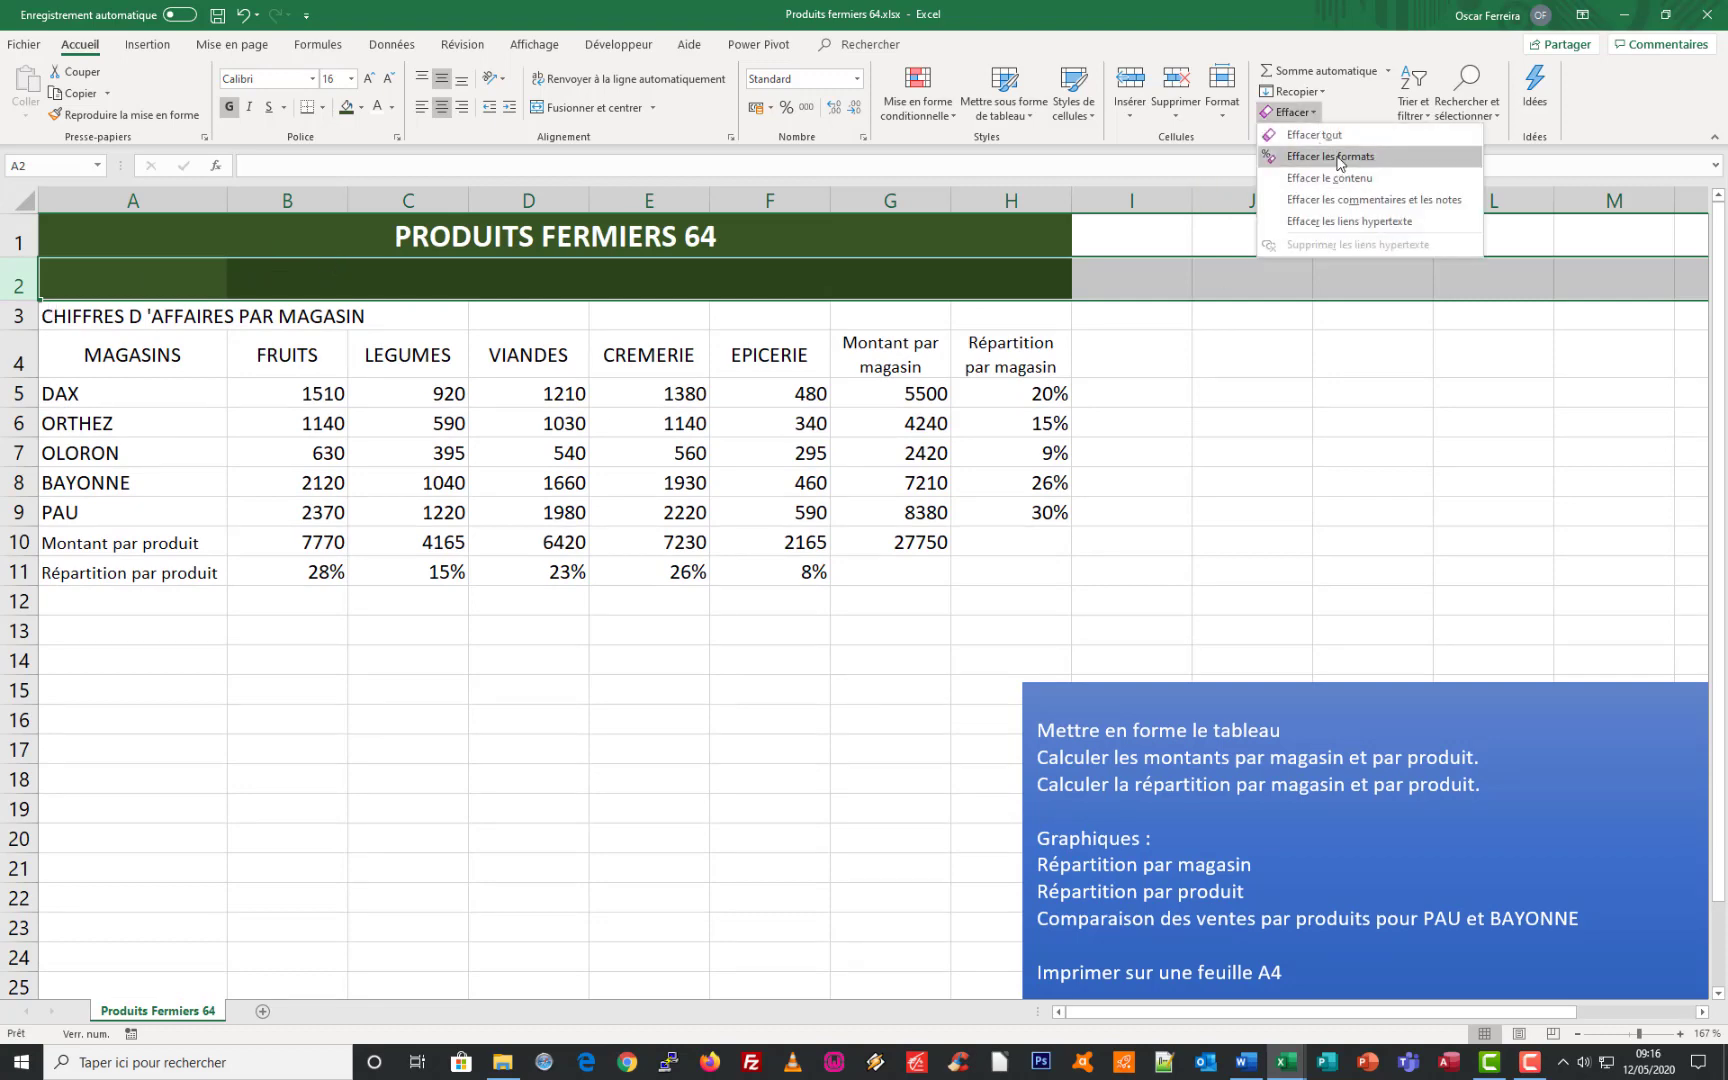
left_click(1333, 157)
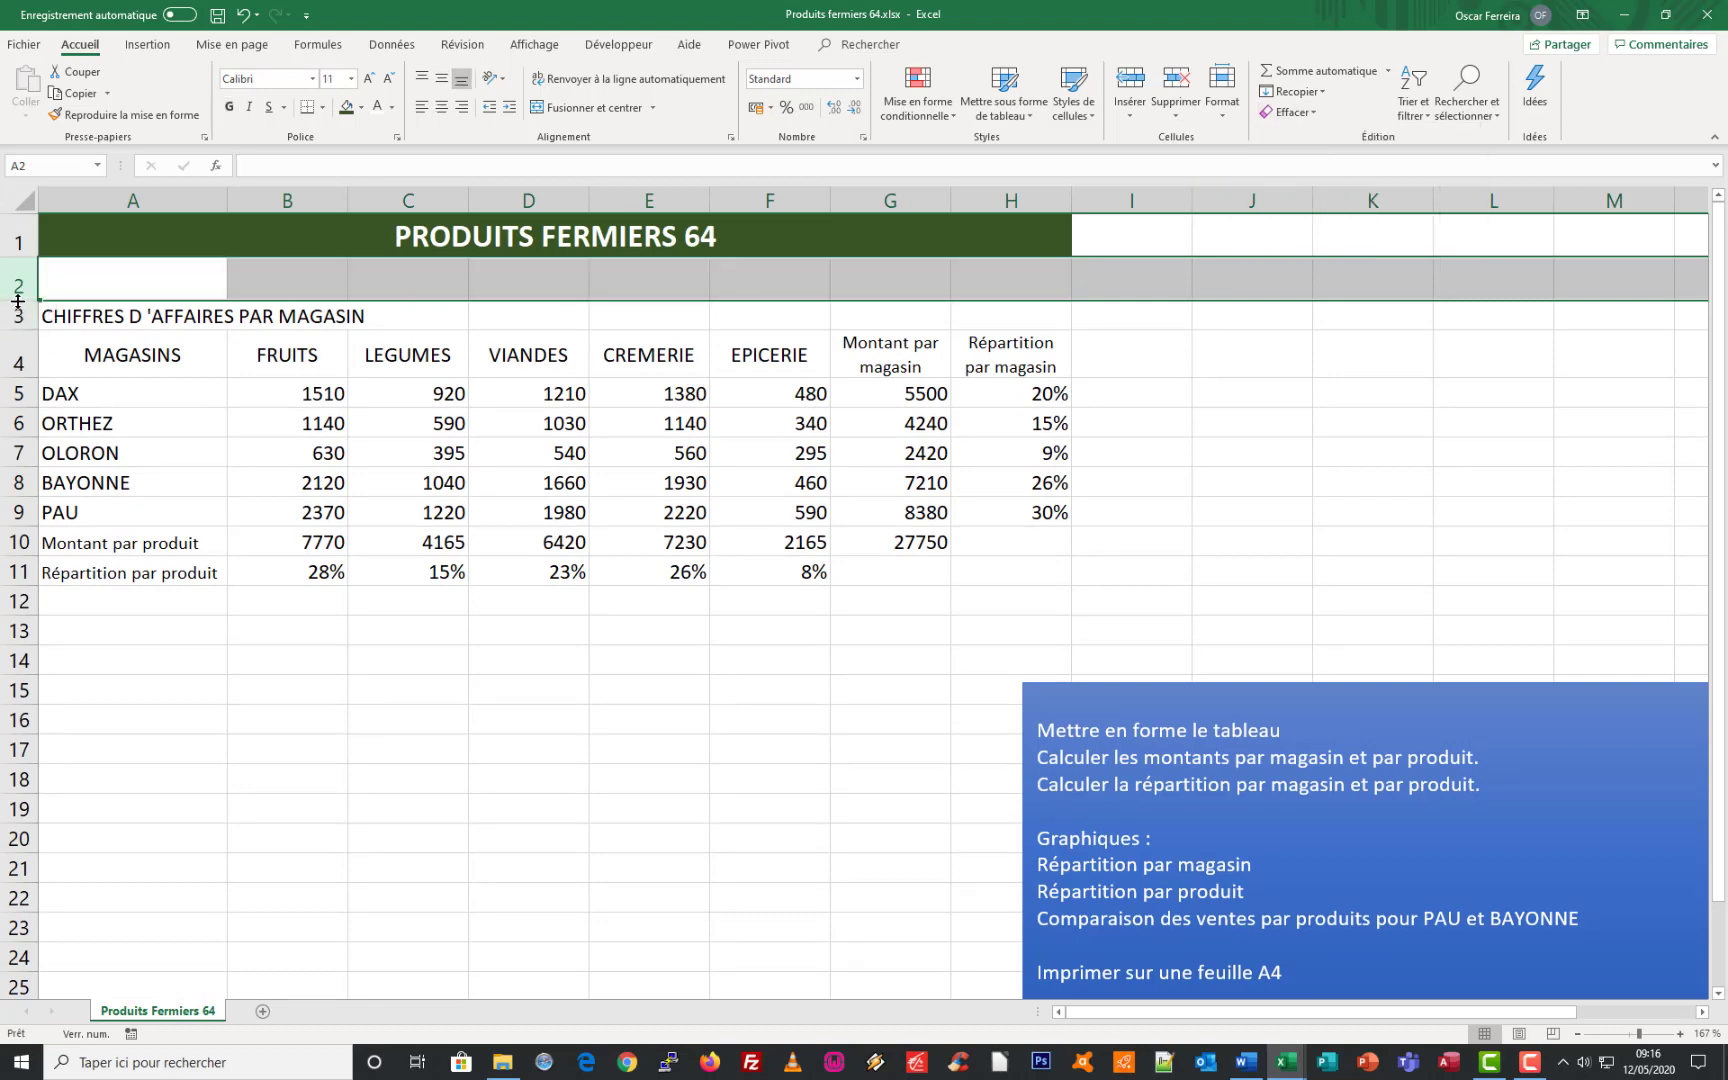
left_click_drag(19, 300, 17, 289)
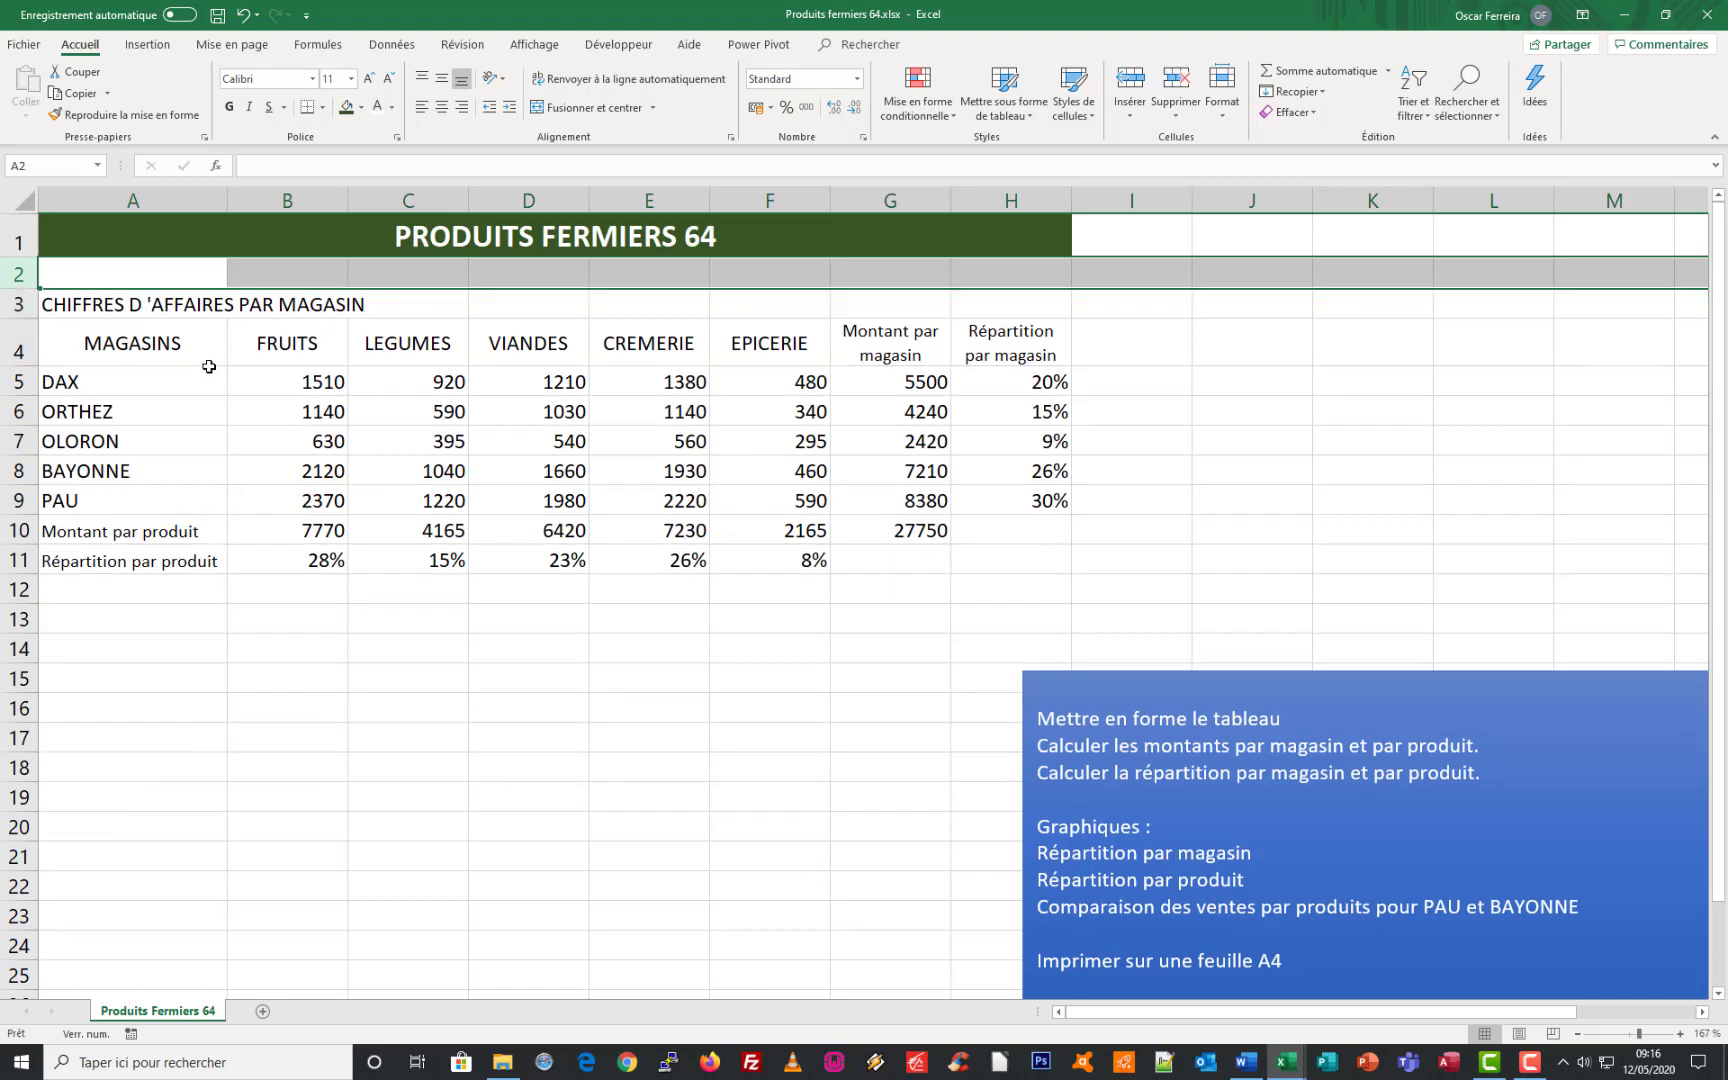
- Merge and center the subtitle CHIFFRES D'AFFAIRES PAR MAGASIN across A3:H3 and make its text bold and dark green
left_click(55, 305)
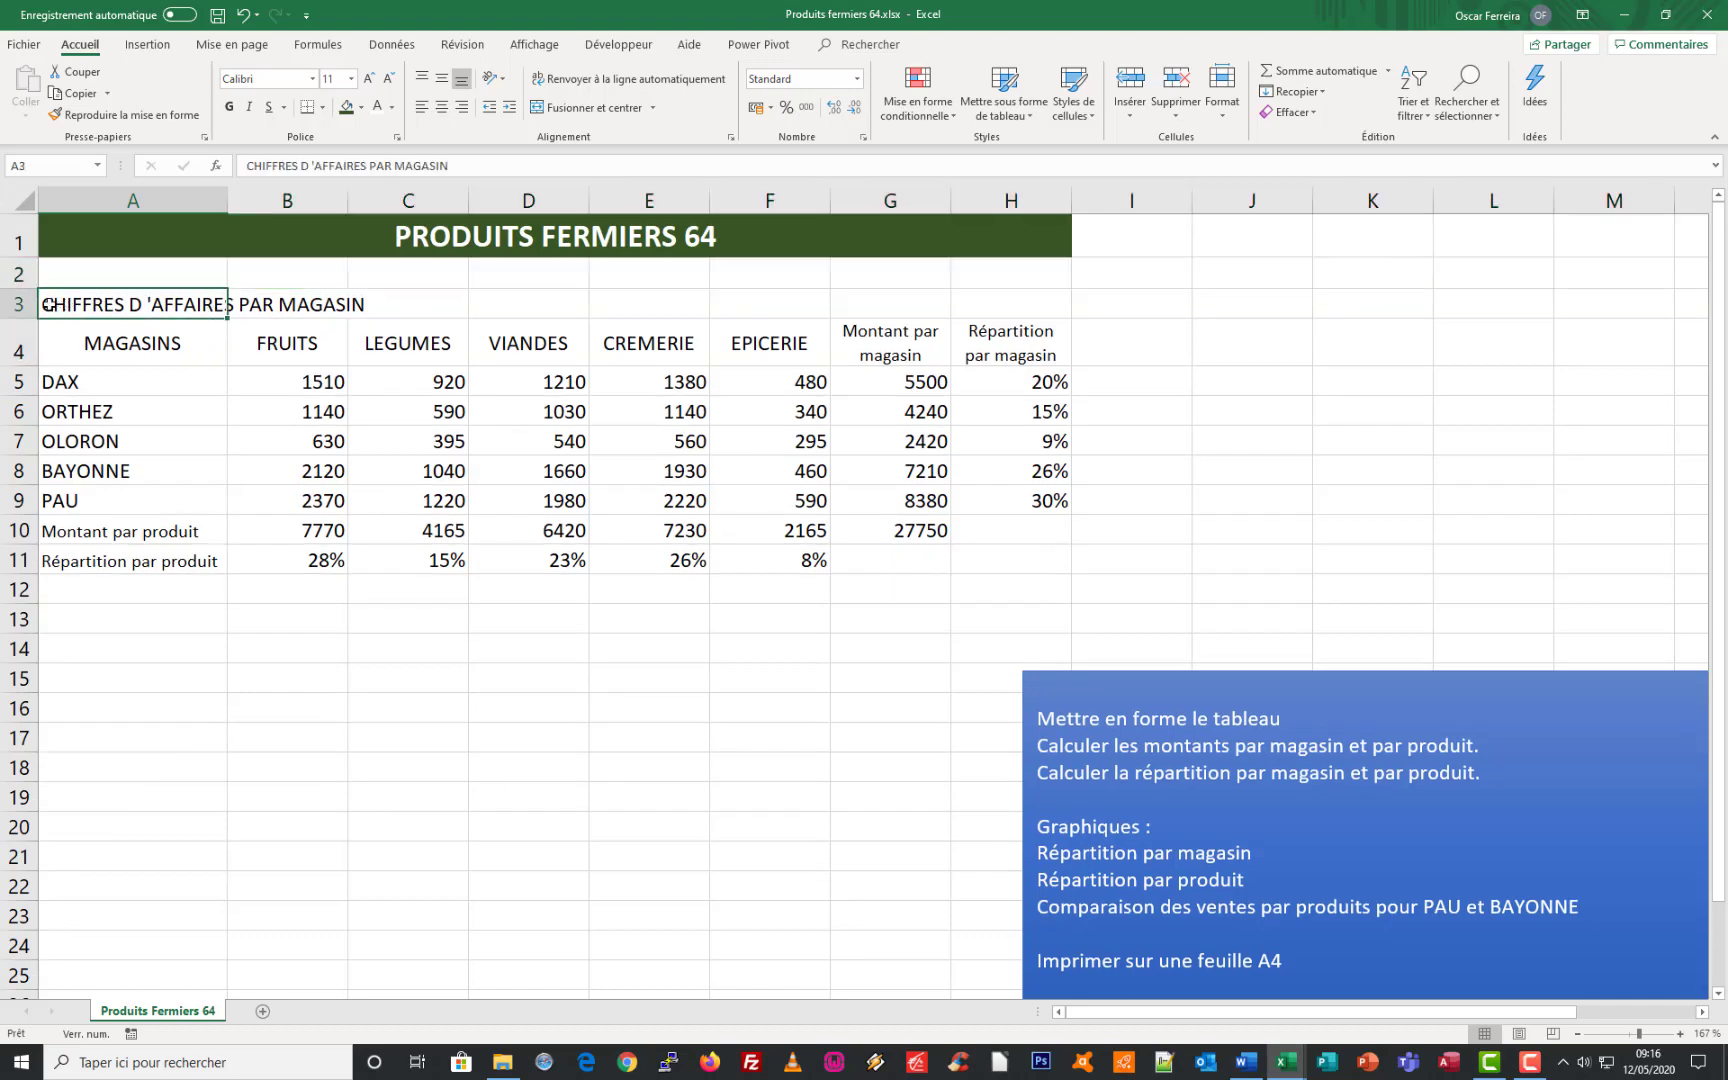
left_click_drag(55, 302, 999, 302)
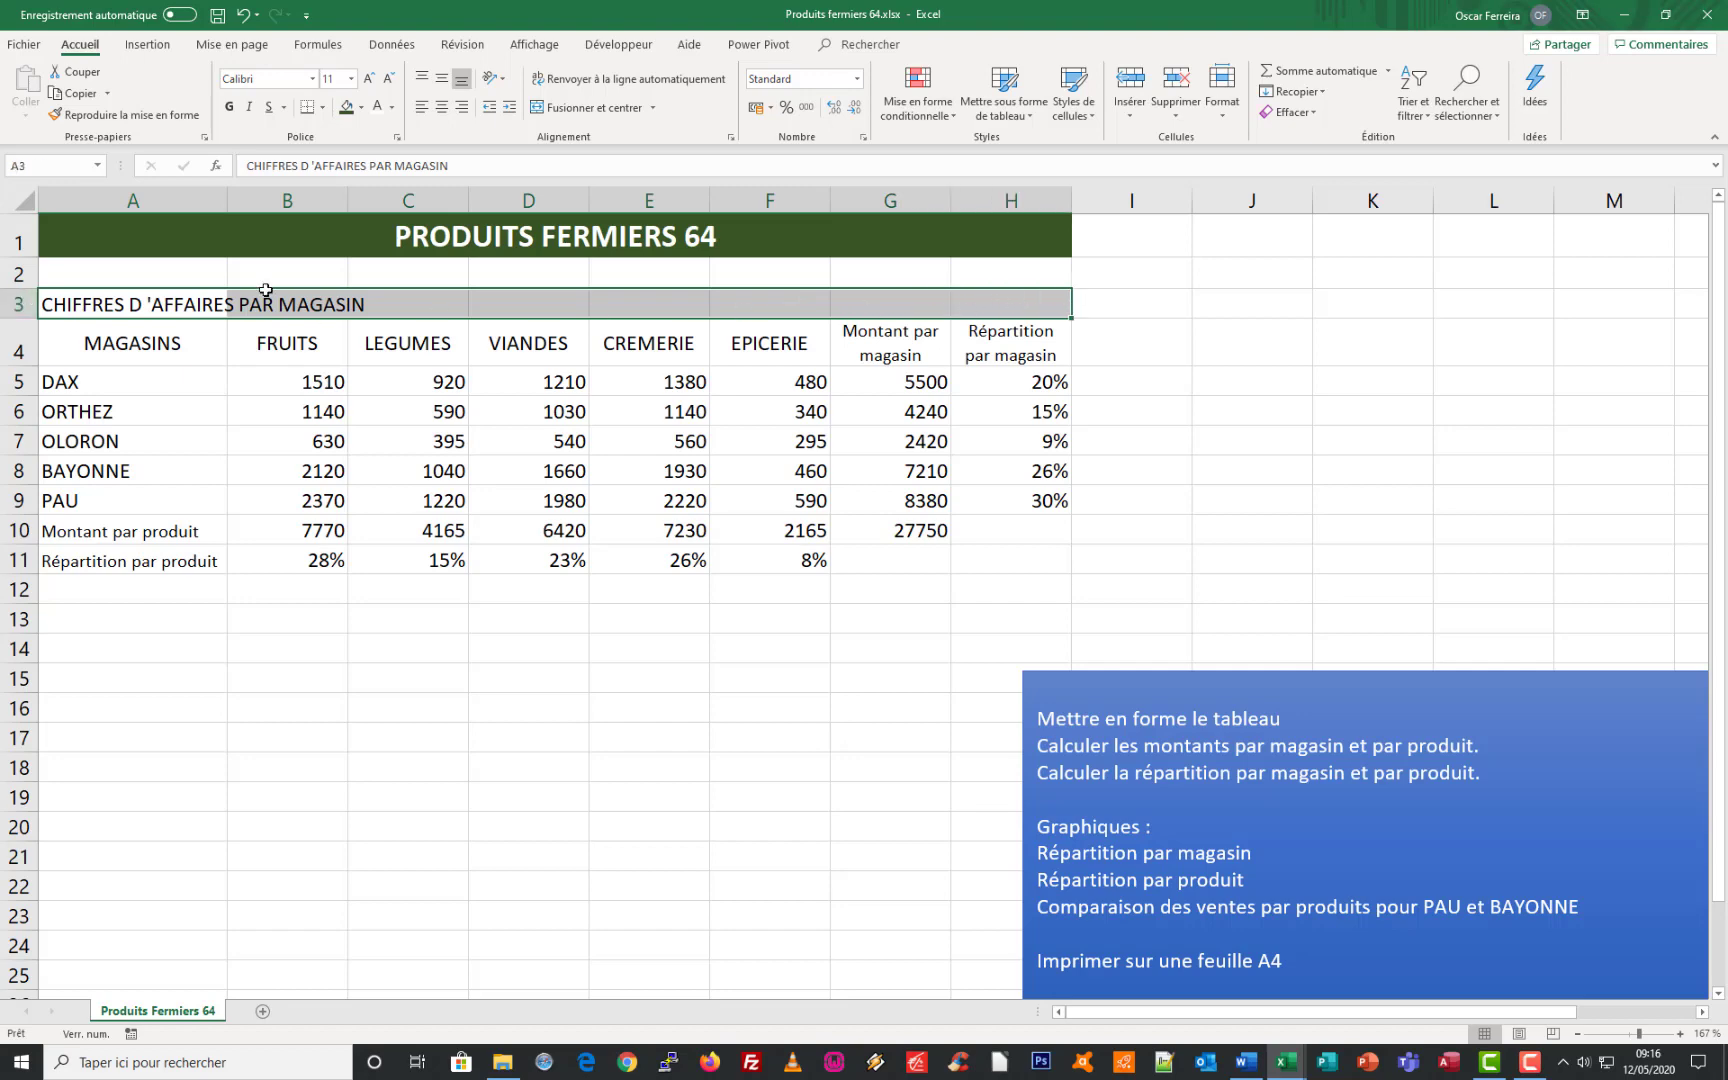
left_click(605, 108)
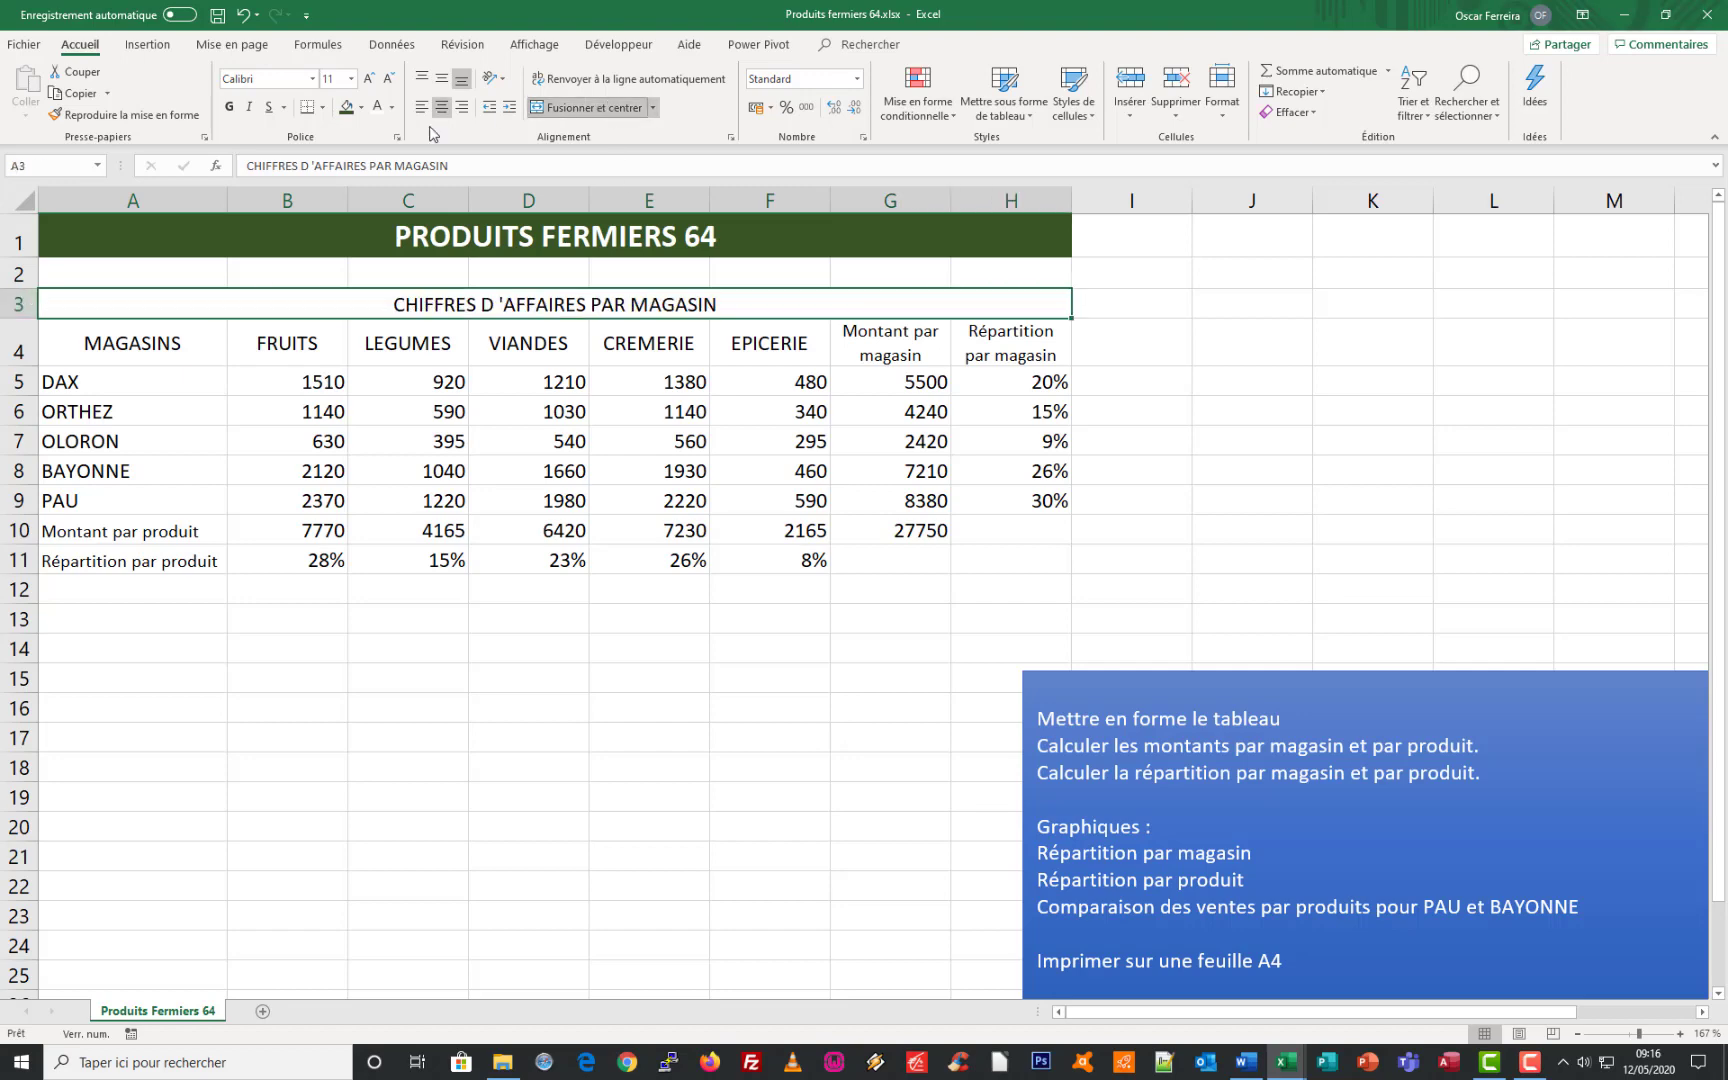
left_click(230, 107)
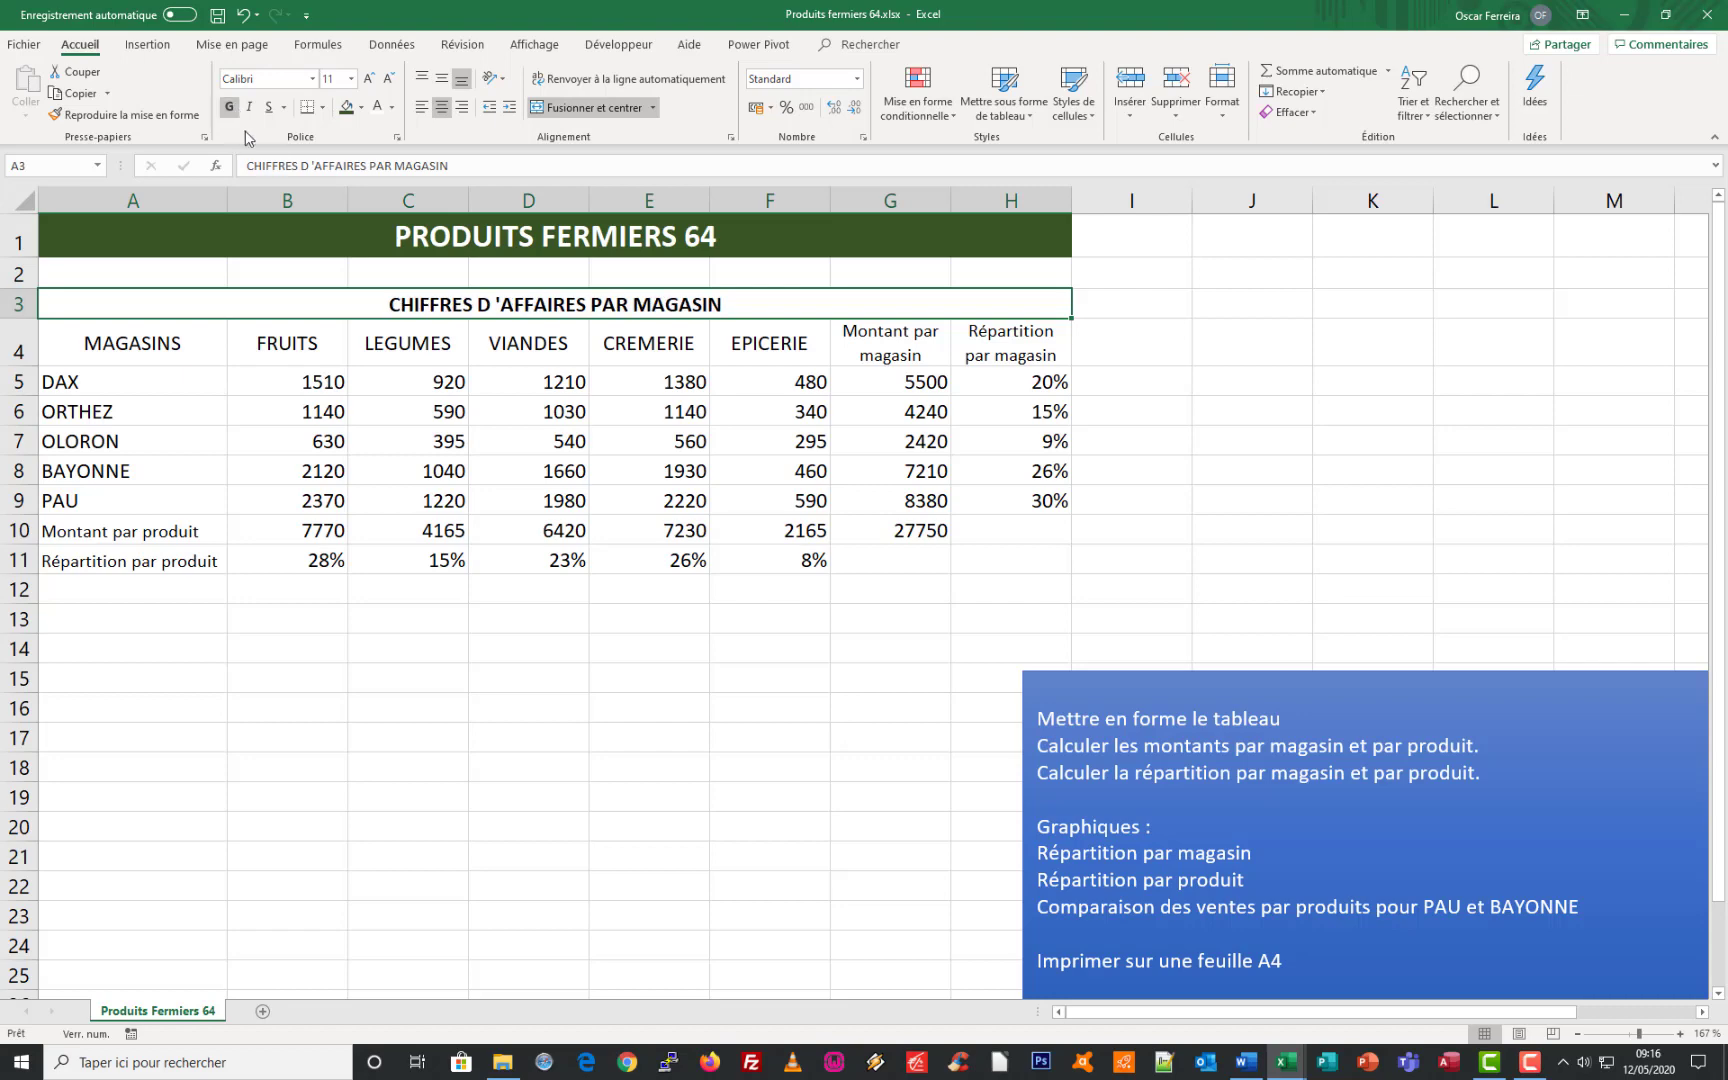
left_click(392, 107)
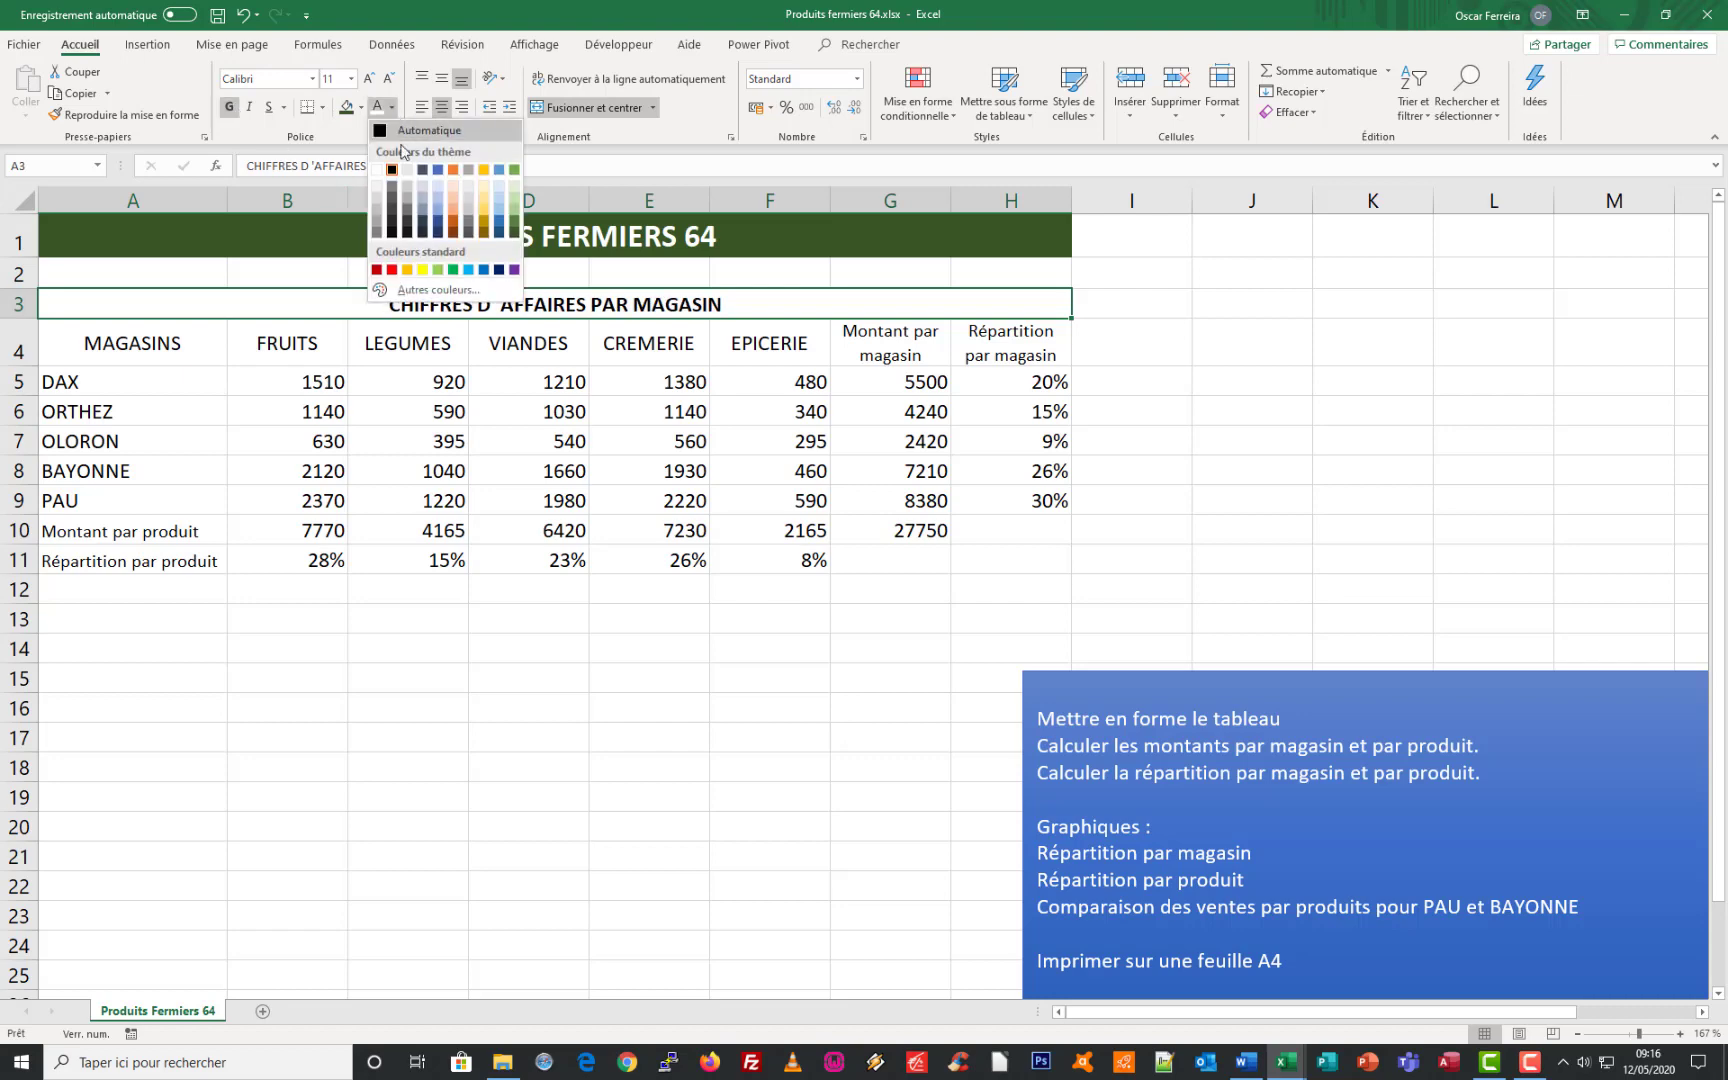
left_click(516, 233)
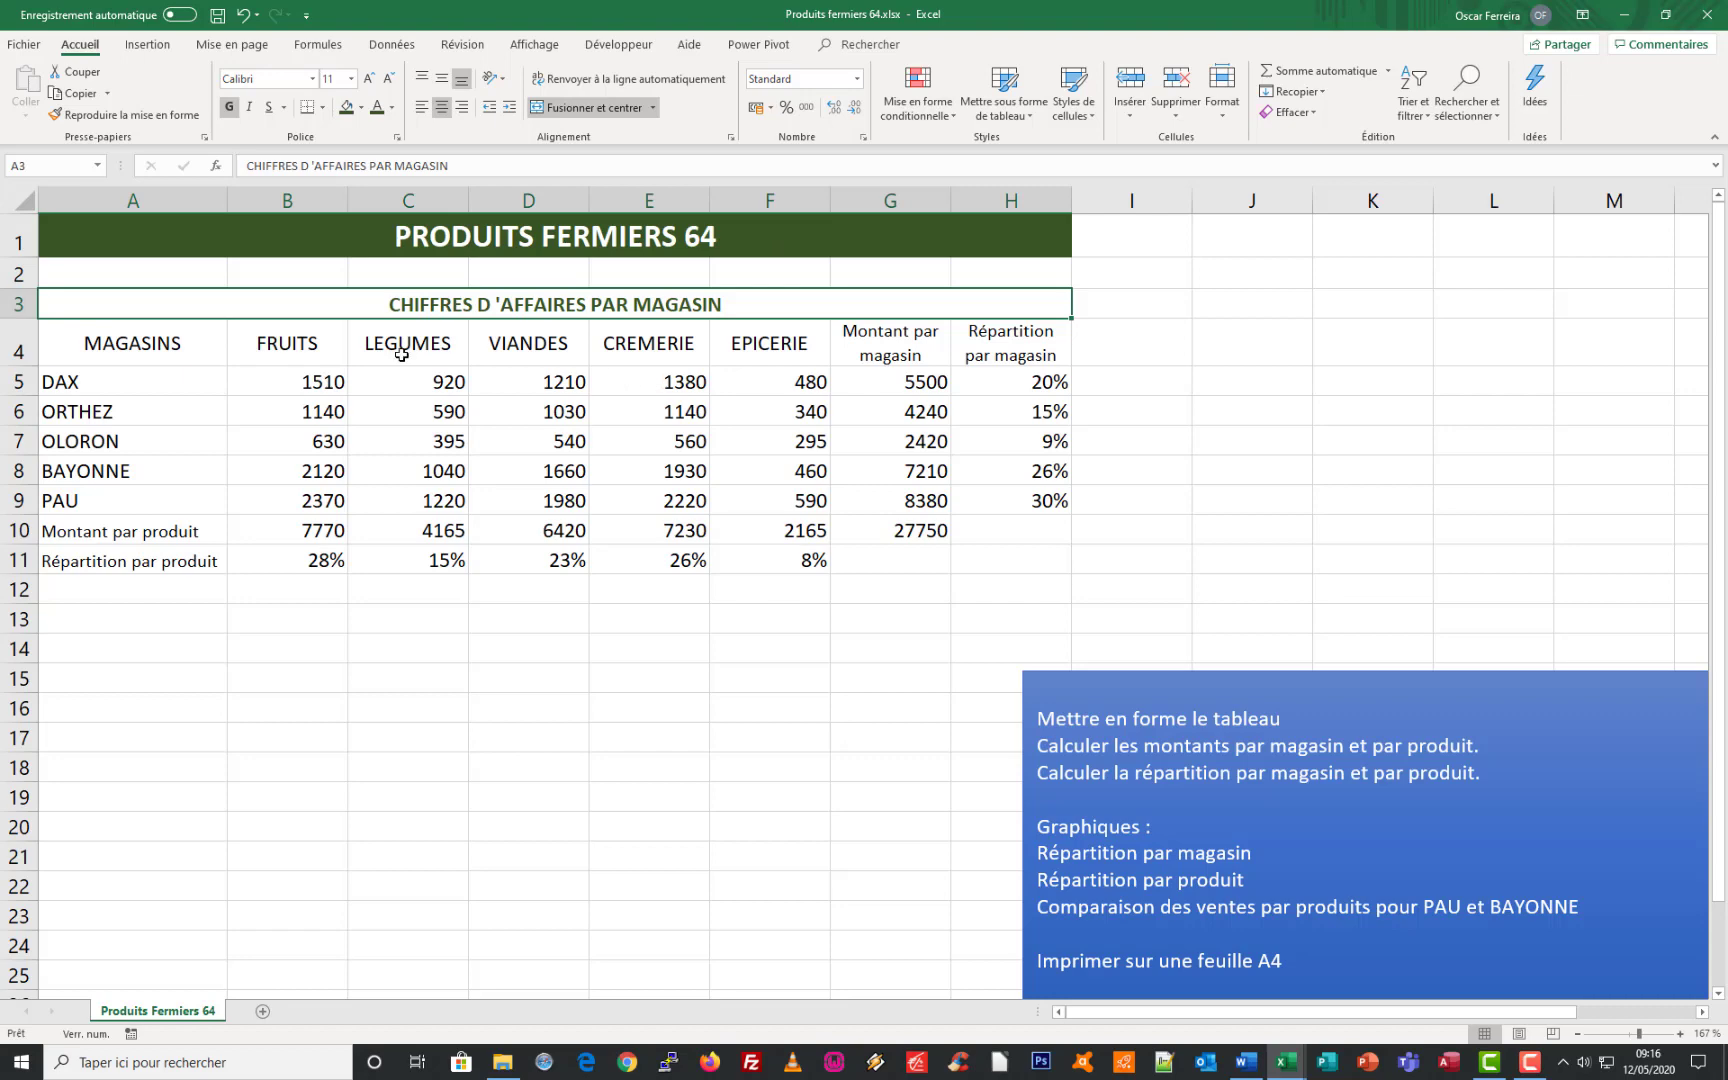
- Give the header row A4:H4 a medium green fill with white bold text
left_click_drag(85, 340, 1025, 330)
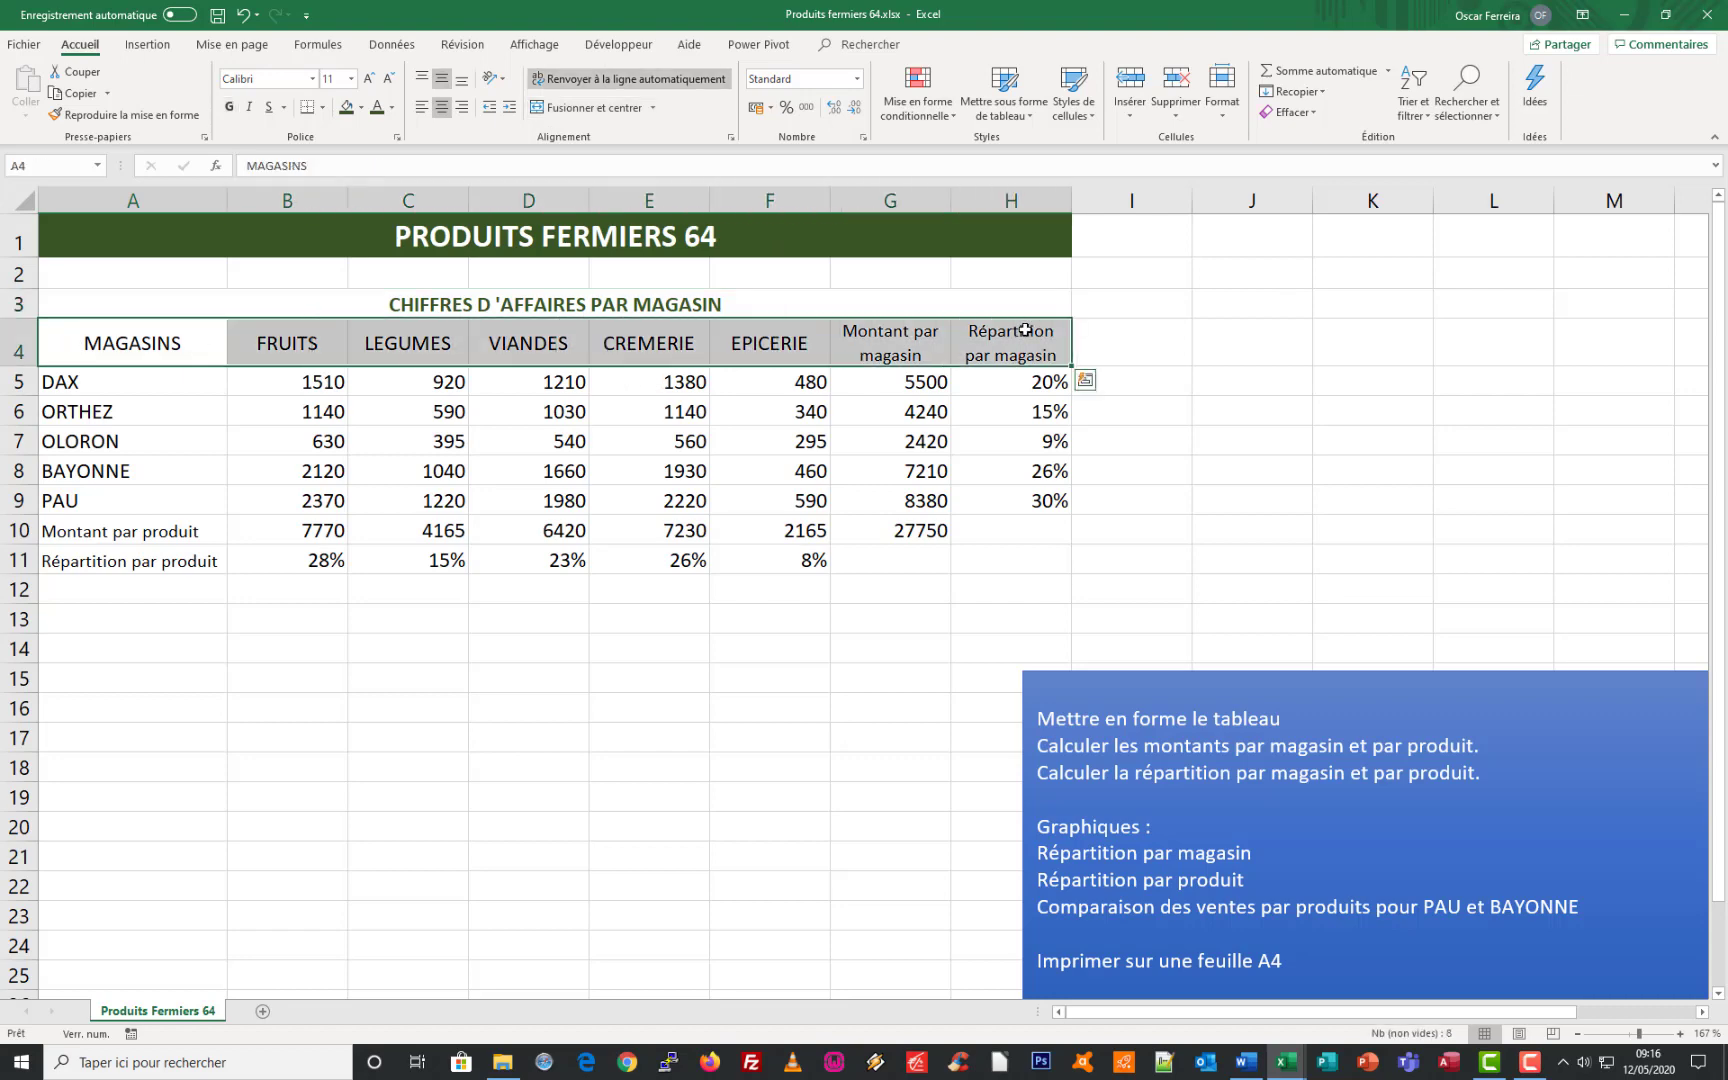
left_click(361, 108)
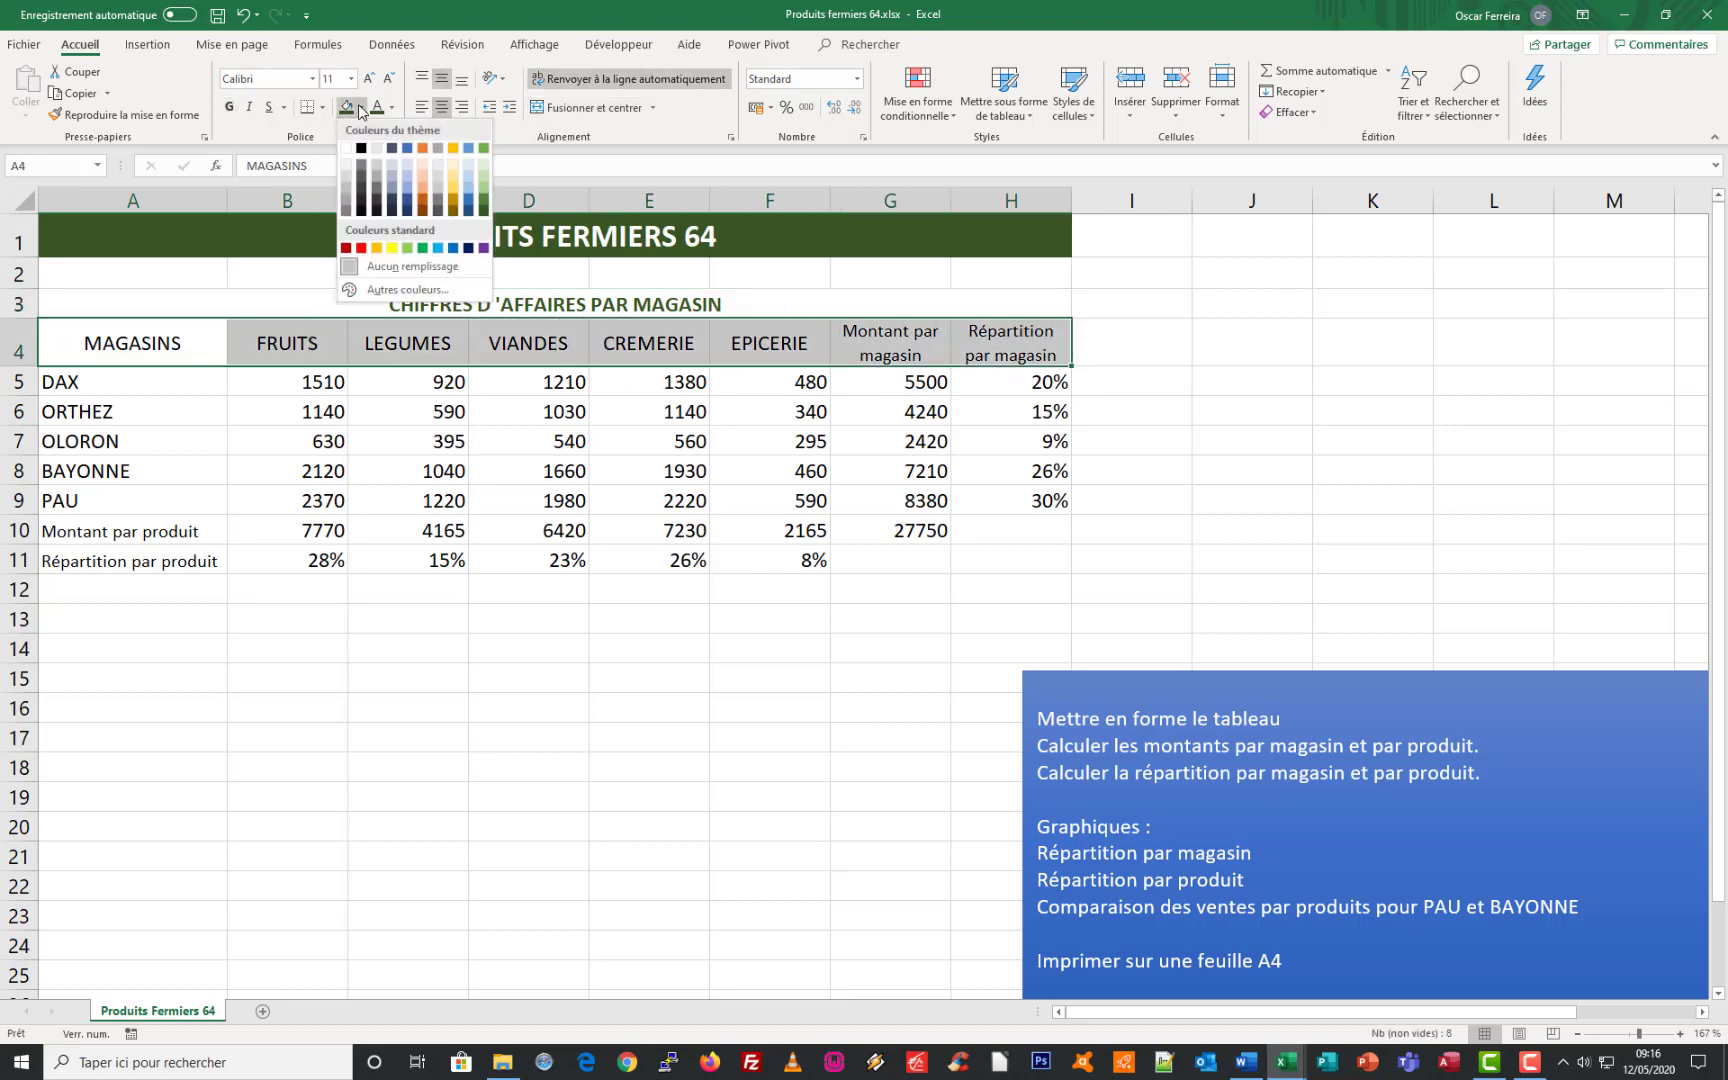
left_click(483, 204)
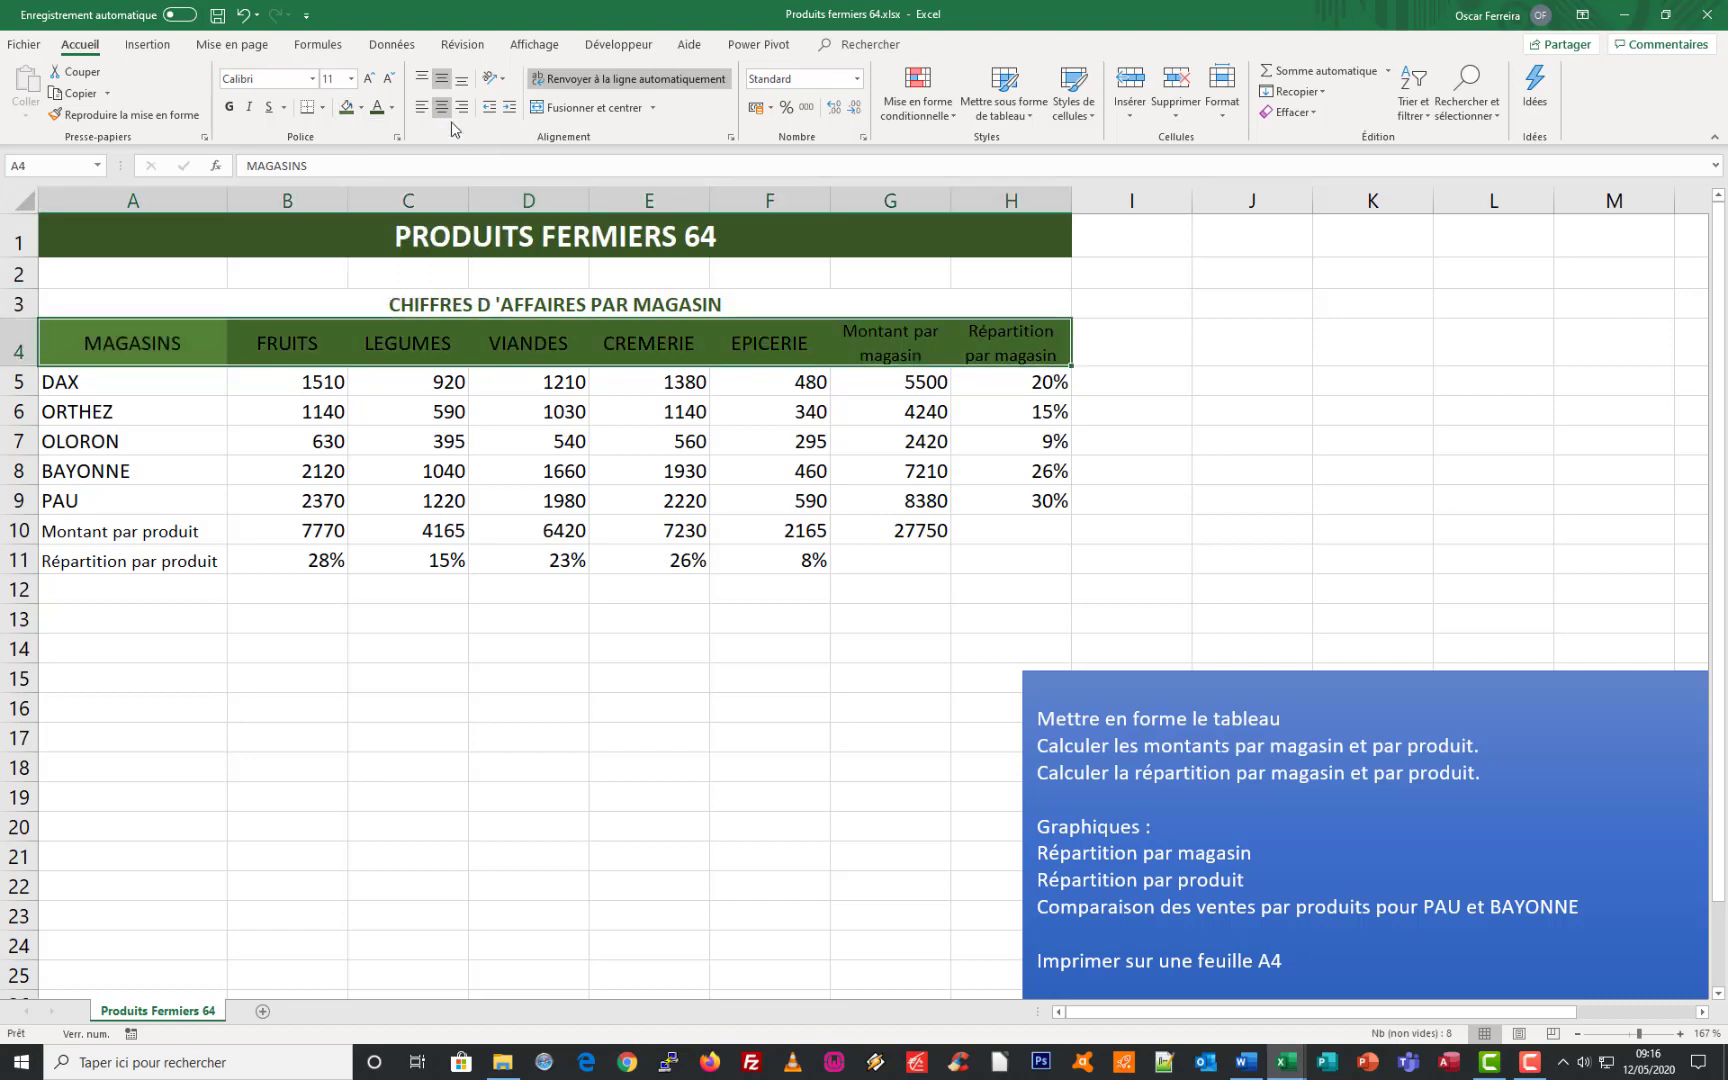
left_click(391, 108)
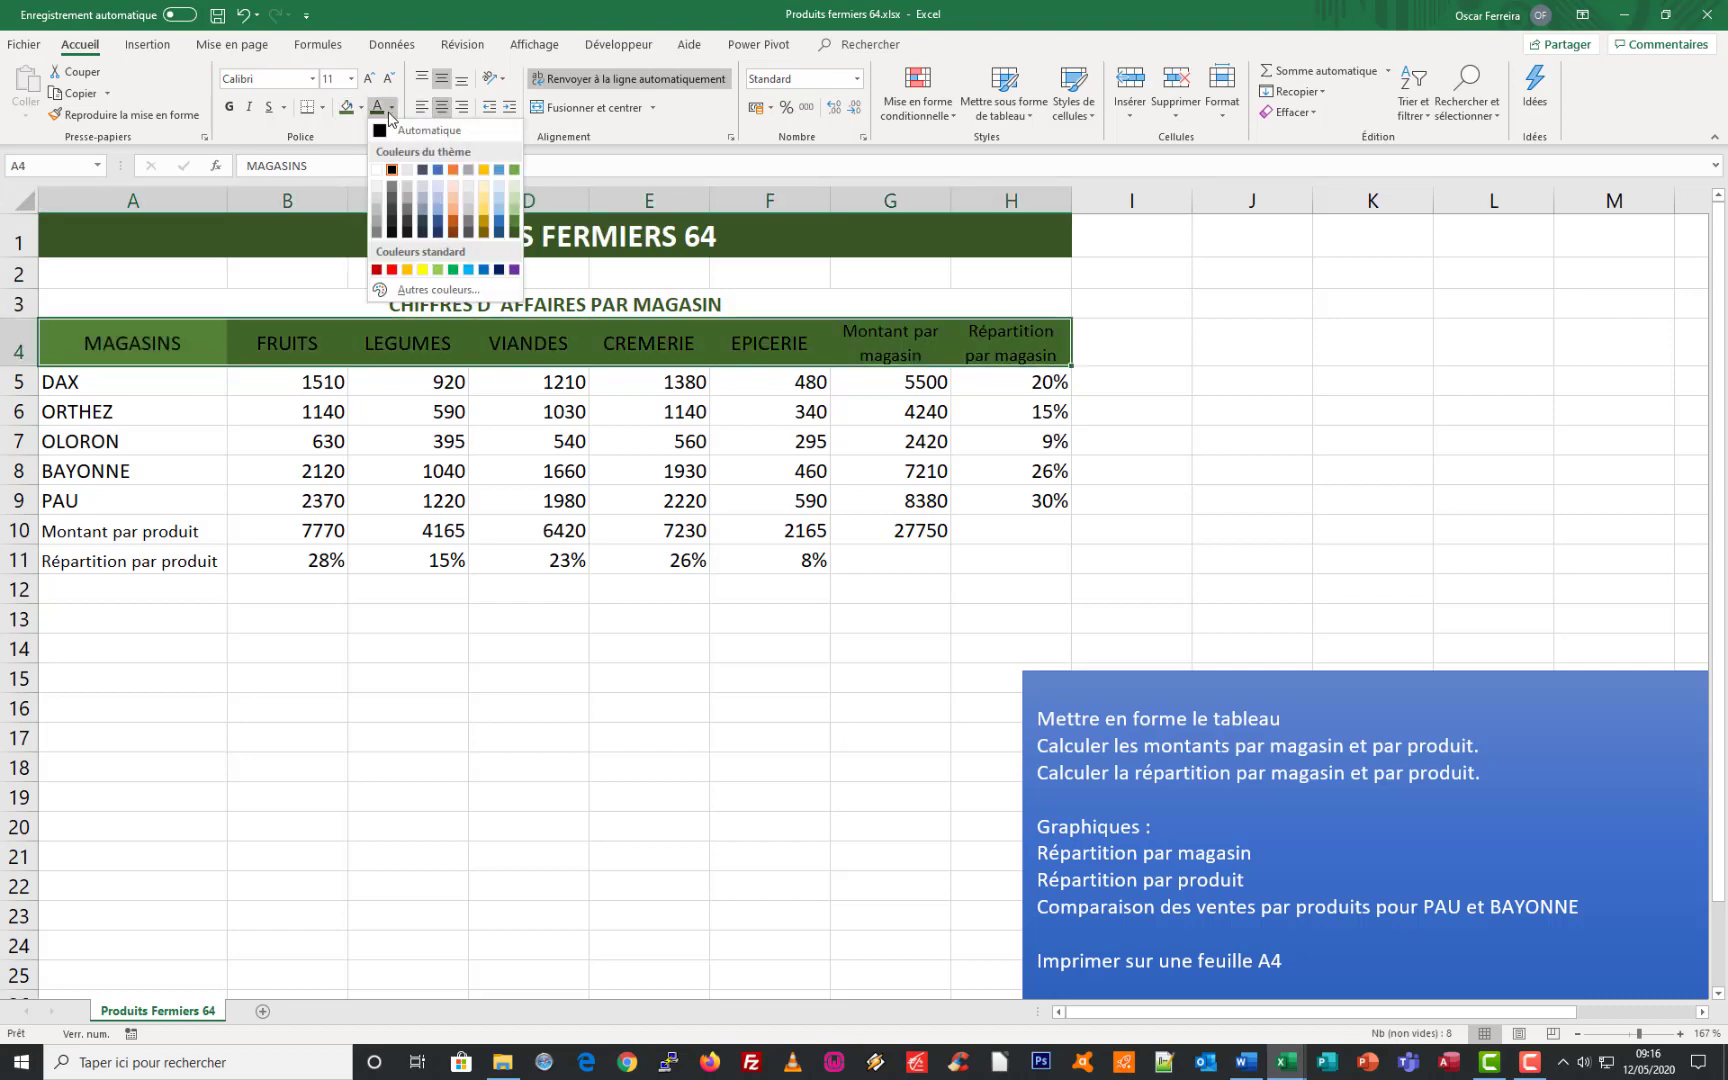
left_click(397, 176)
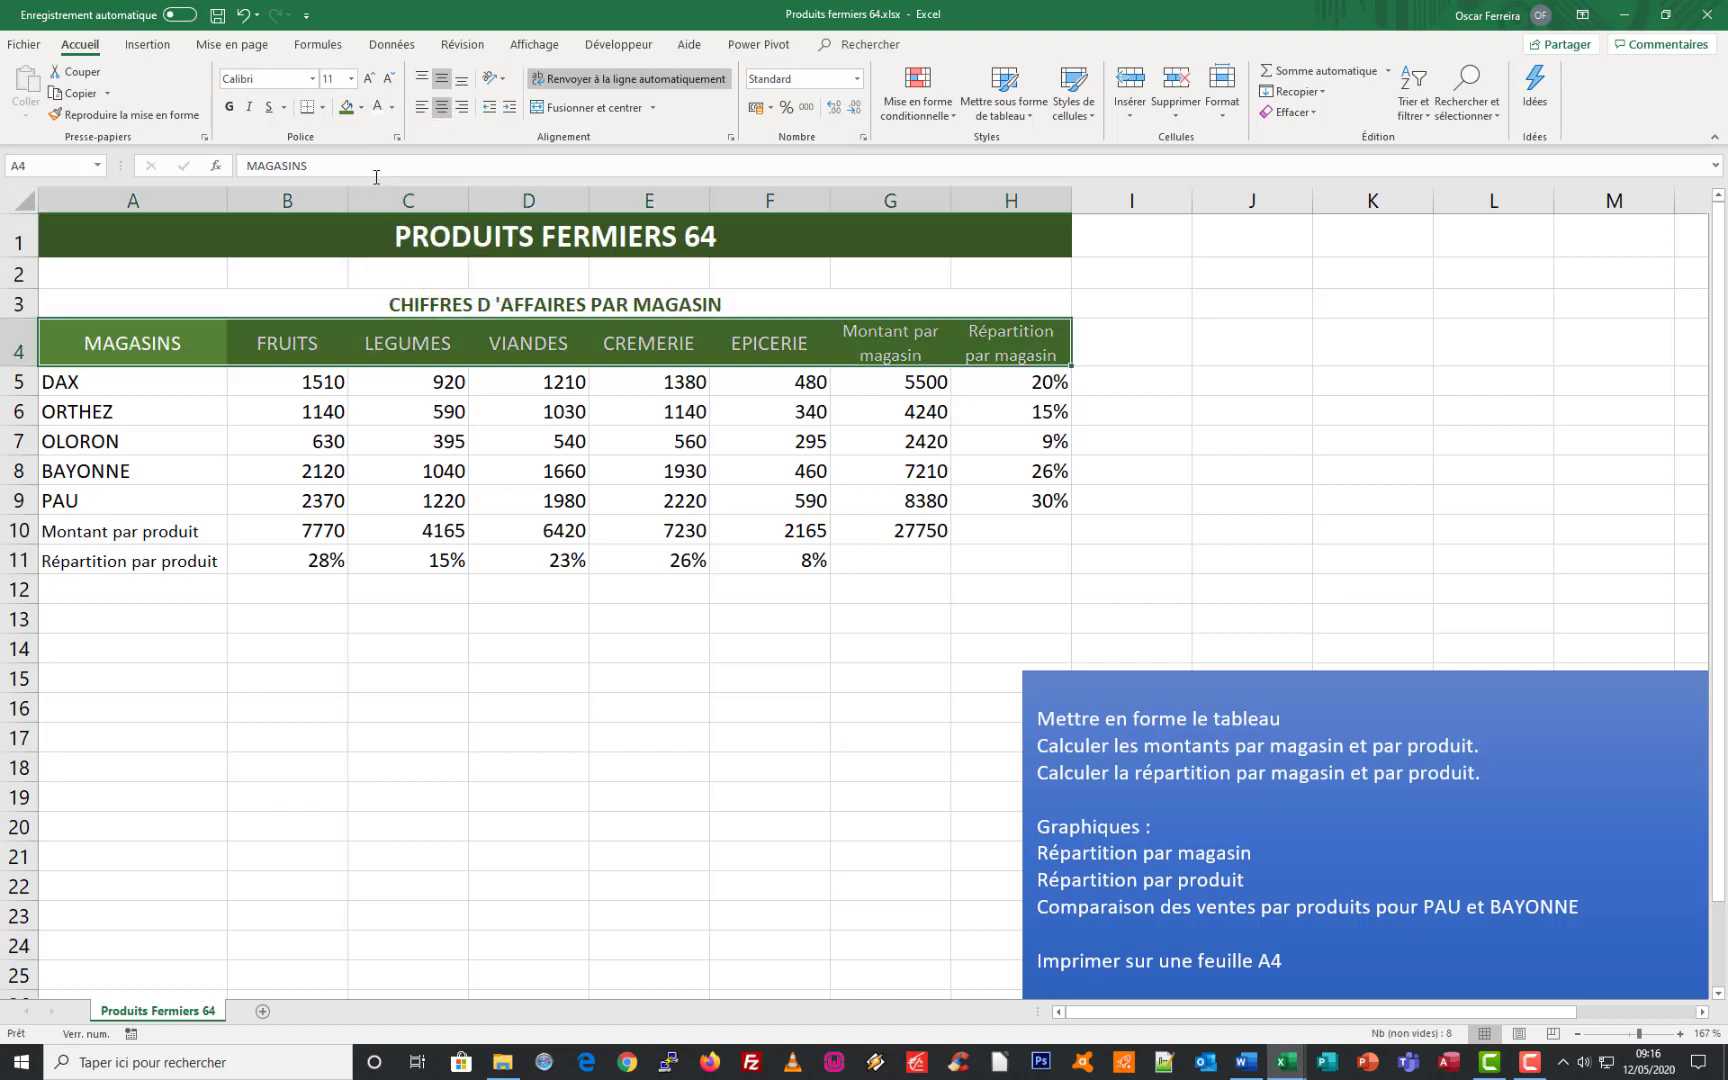
left_click(230, 107)
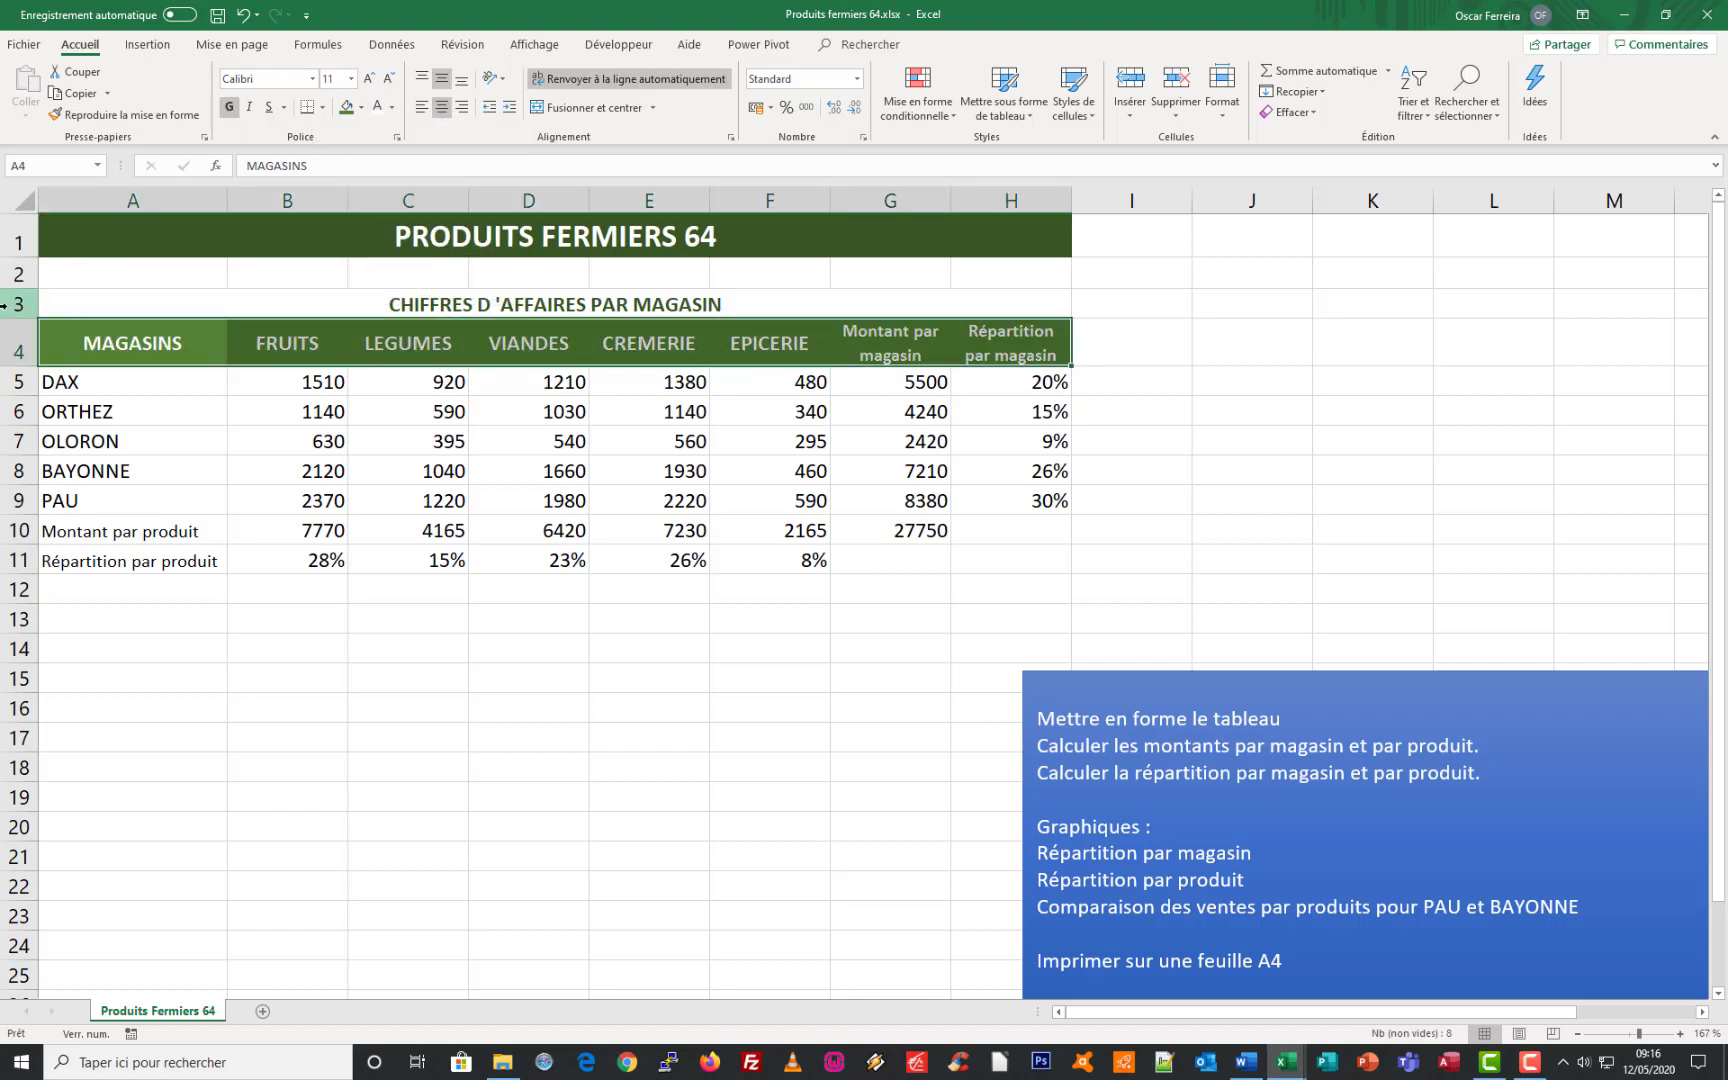
left_click(300, 411)
- Fill the store names in A5:A9 with light grey and the sales figures in B5:F9 with a lighter grey
left_click_drag(185, 377, 184, 495)
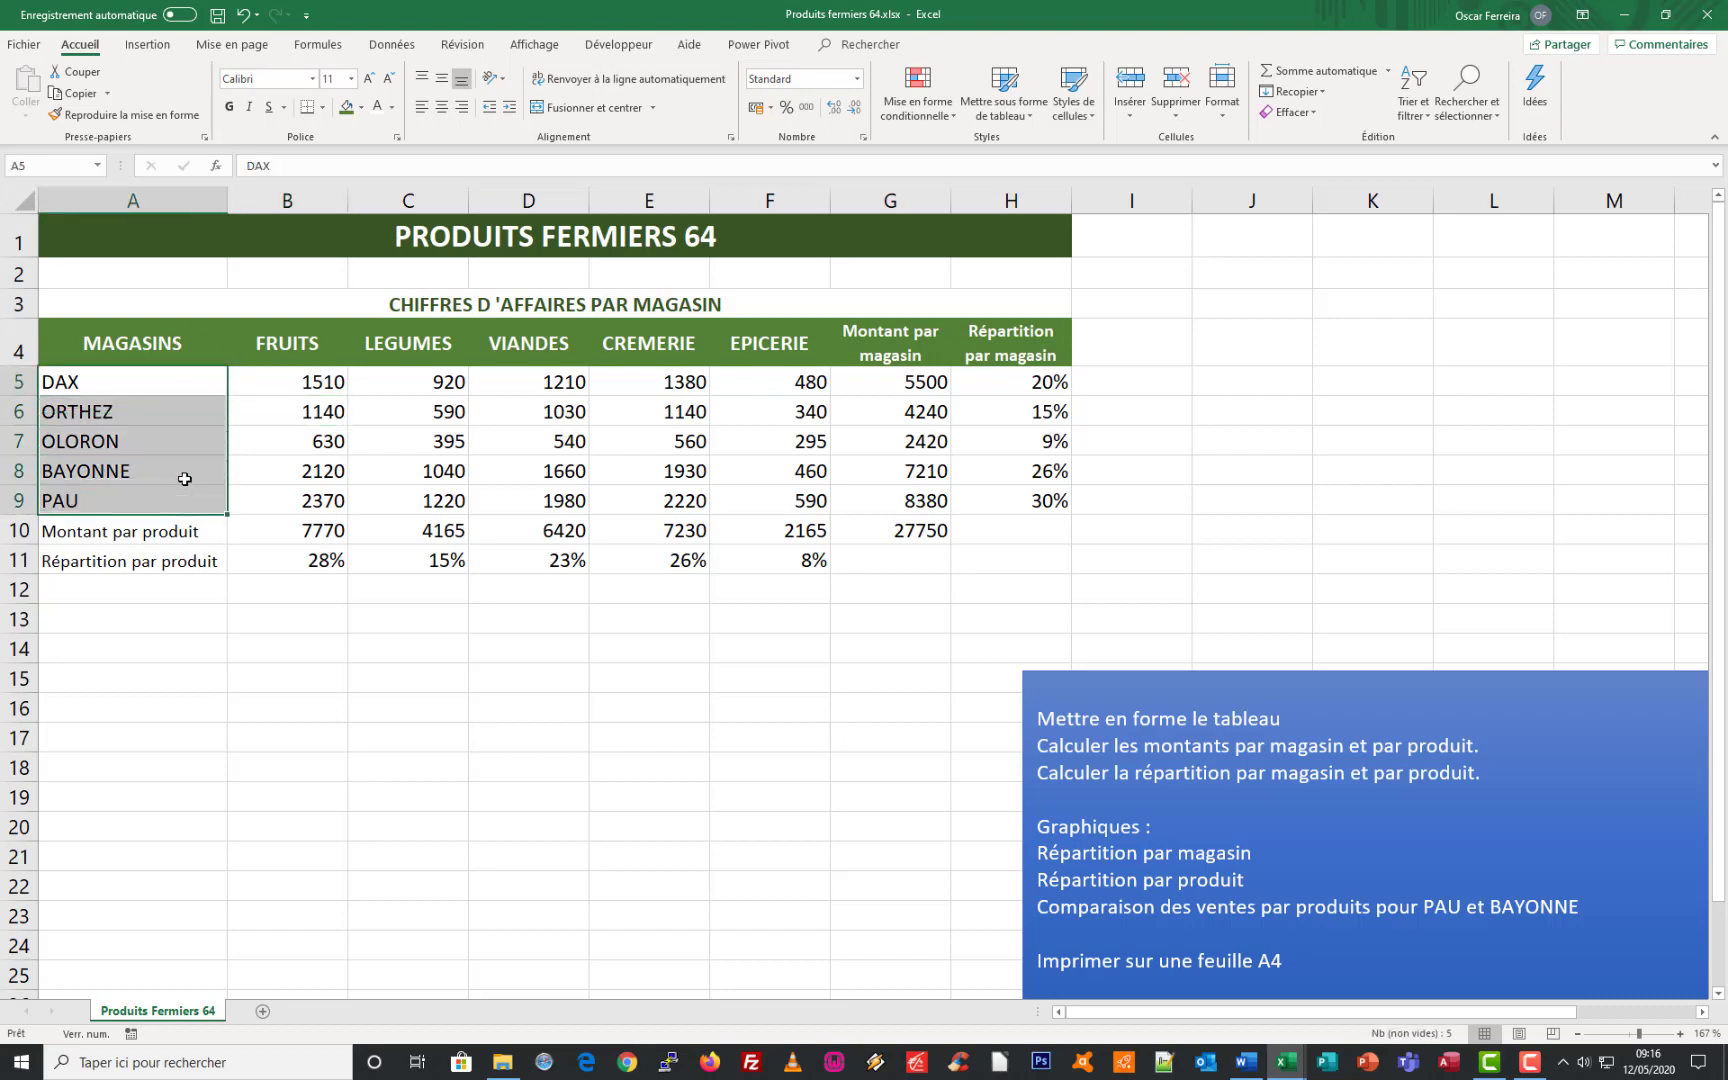
left_click(363, 107)
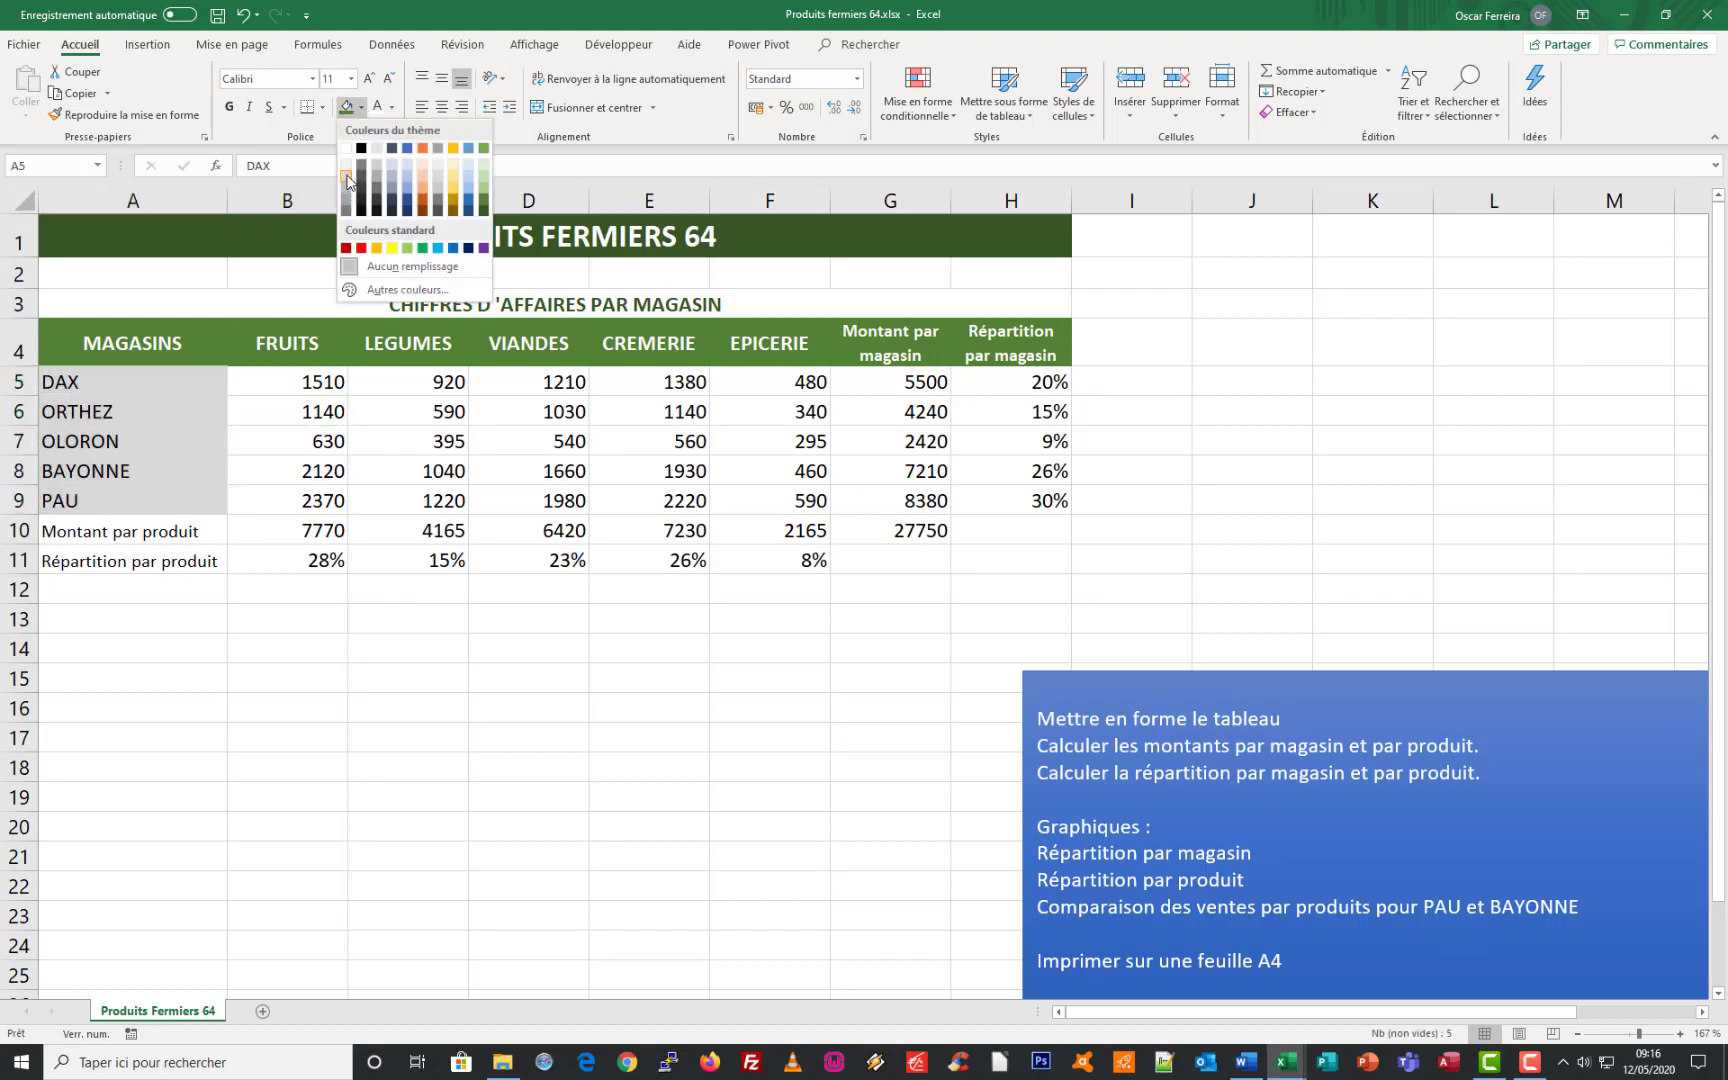
left_click(347, 181)
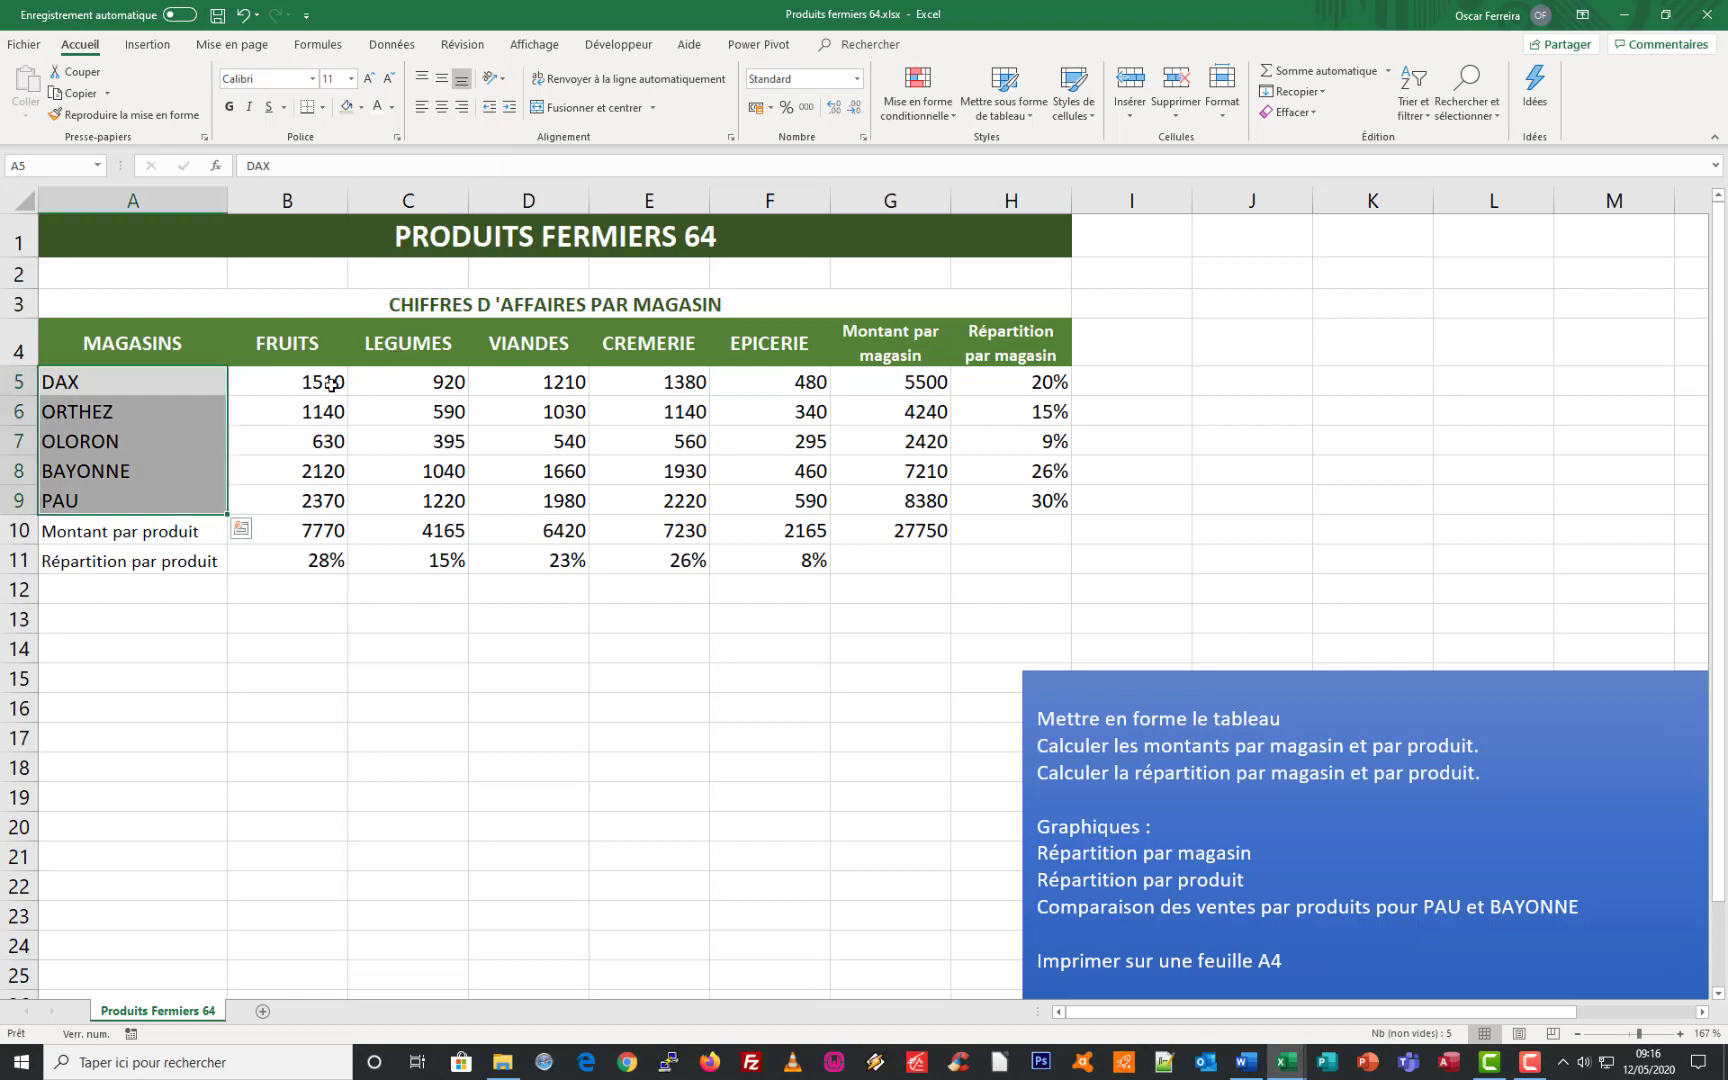
left_click_drag(297, 378, 790, 500)
left_click(361, 106)
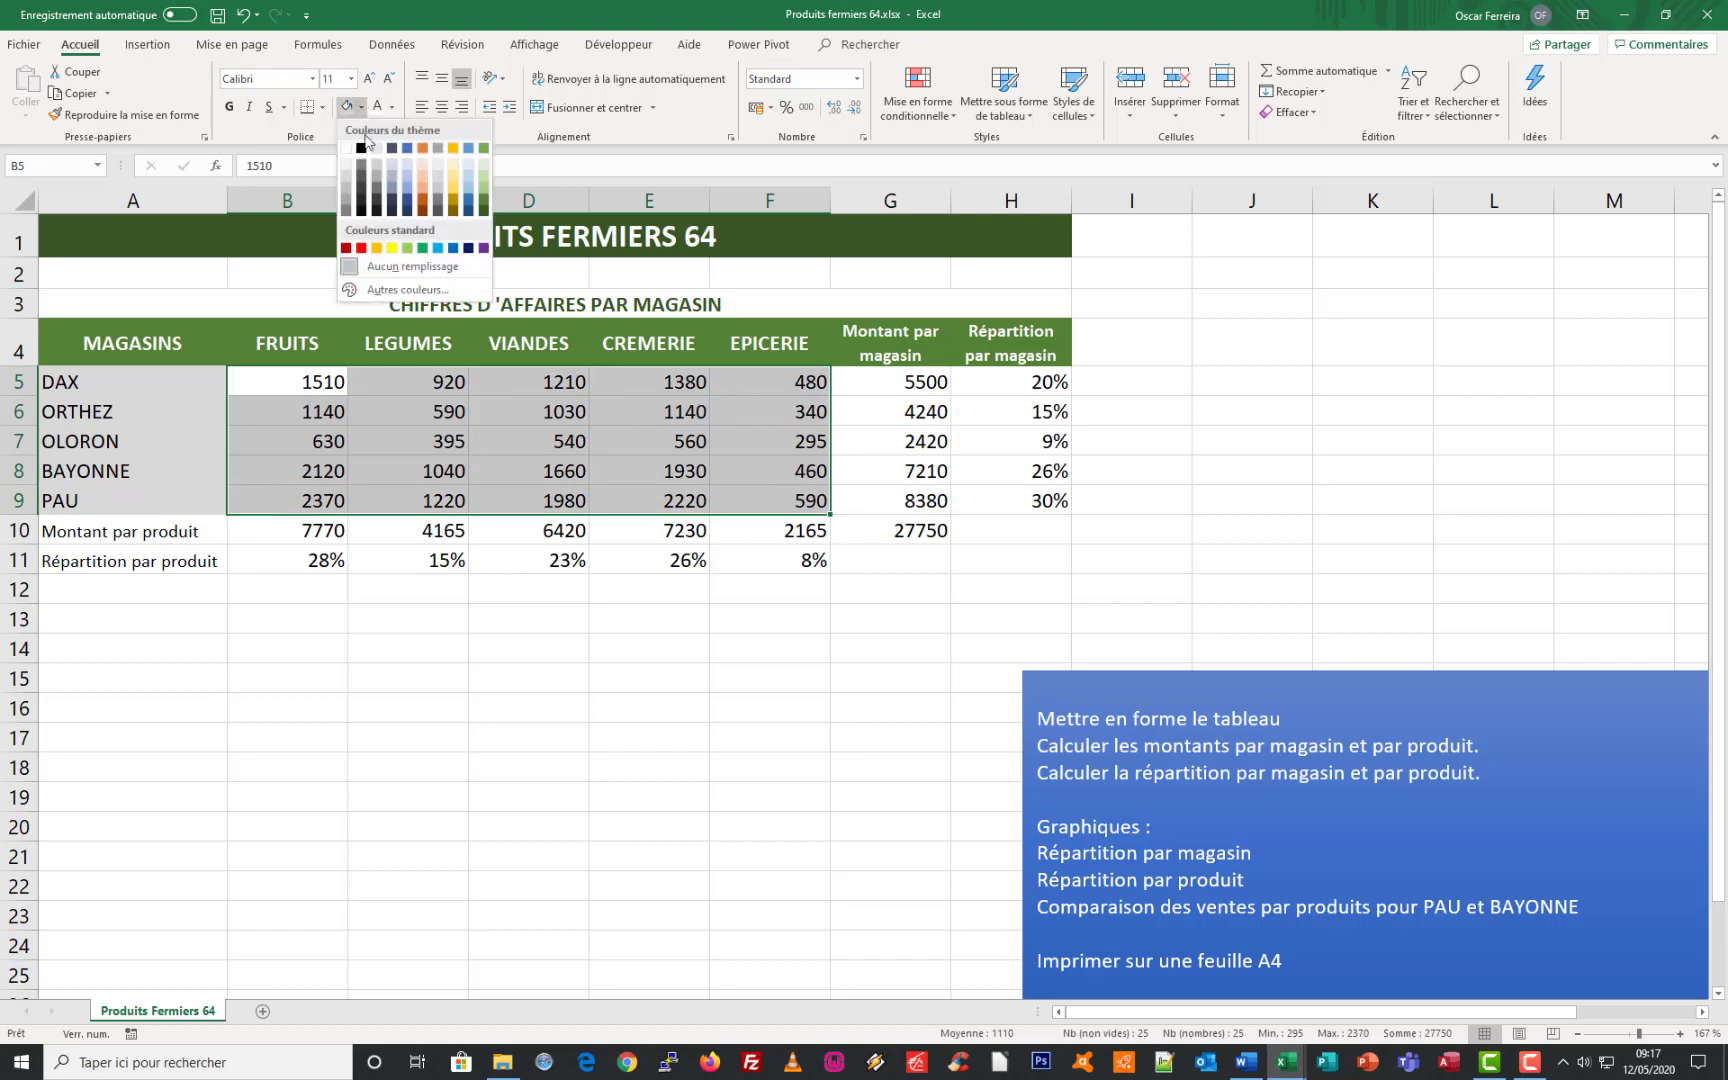
left_click(347, 168)
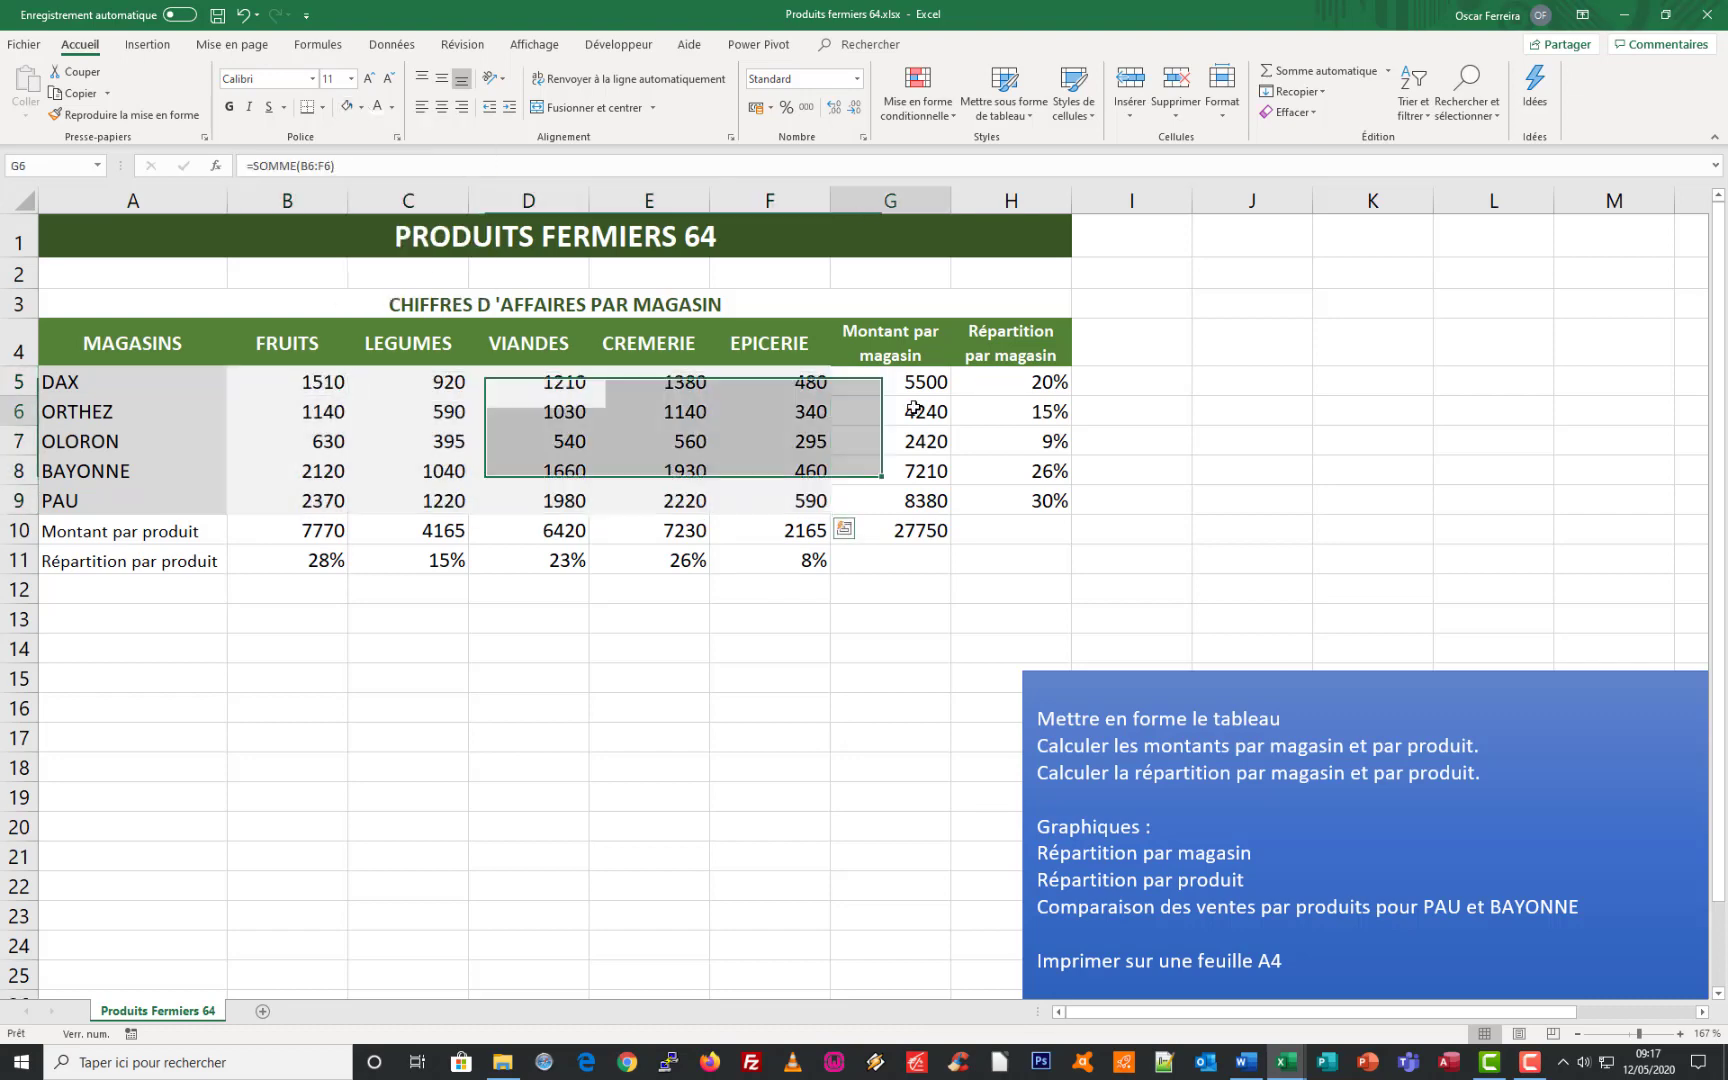
- Apply a light green fill to the total and share cells in G5:H9, A10:F11 and G10
left_click_drag(878, 380, 1010, 500)
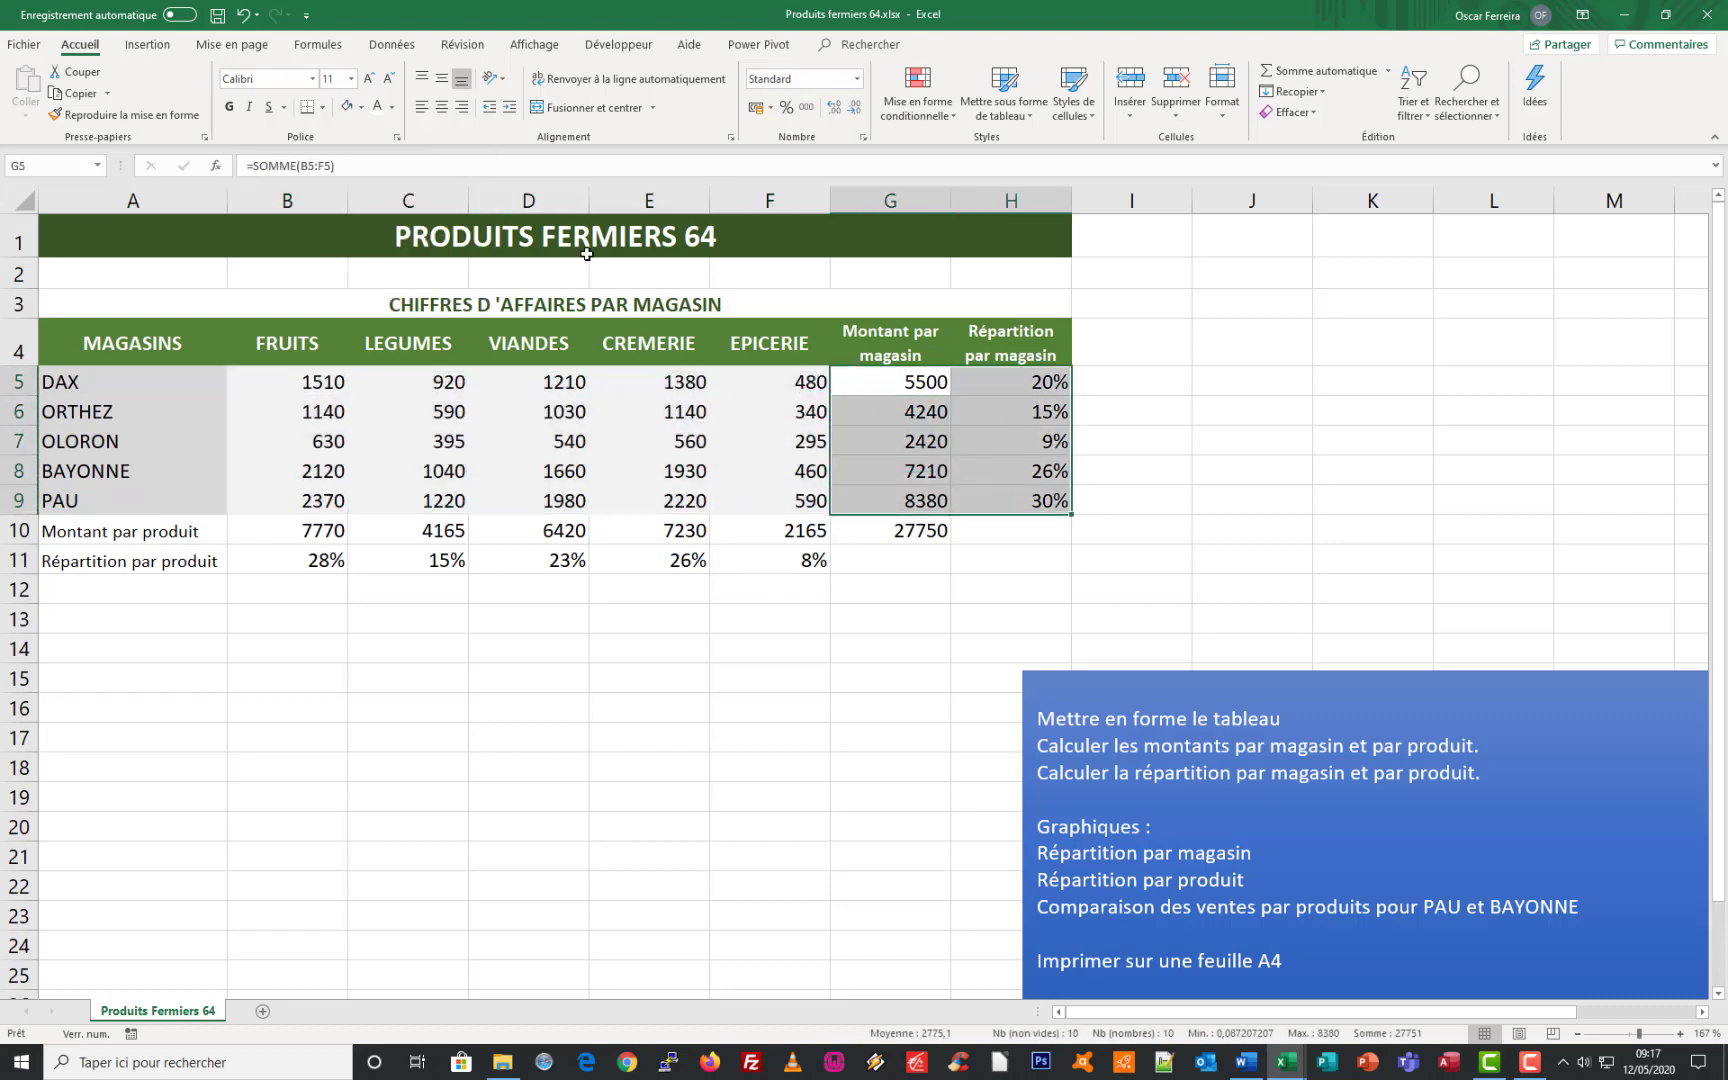
left_click(361, 106)
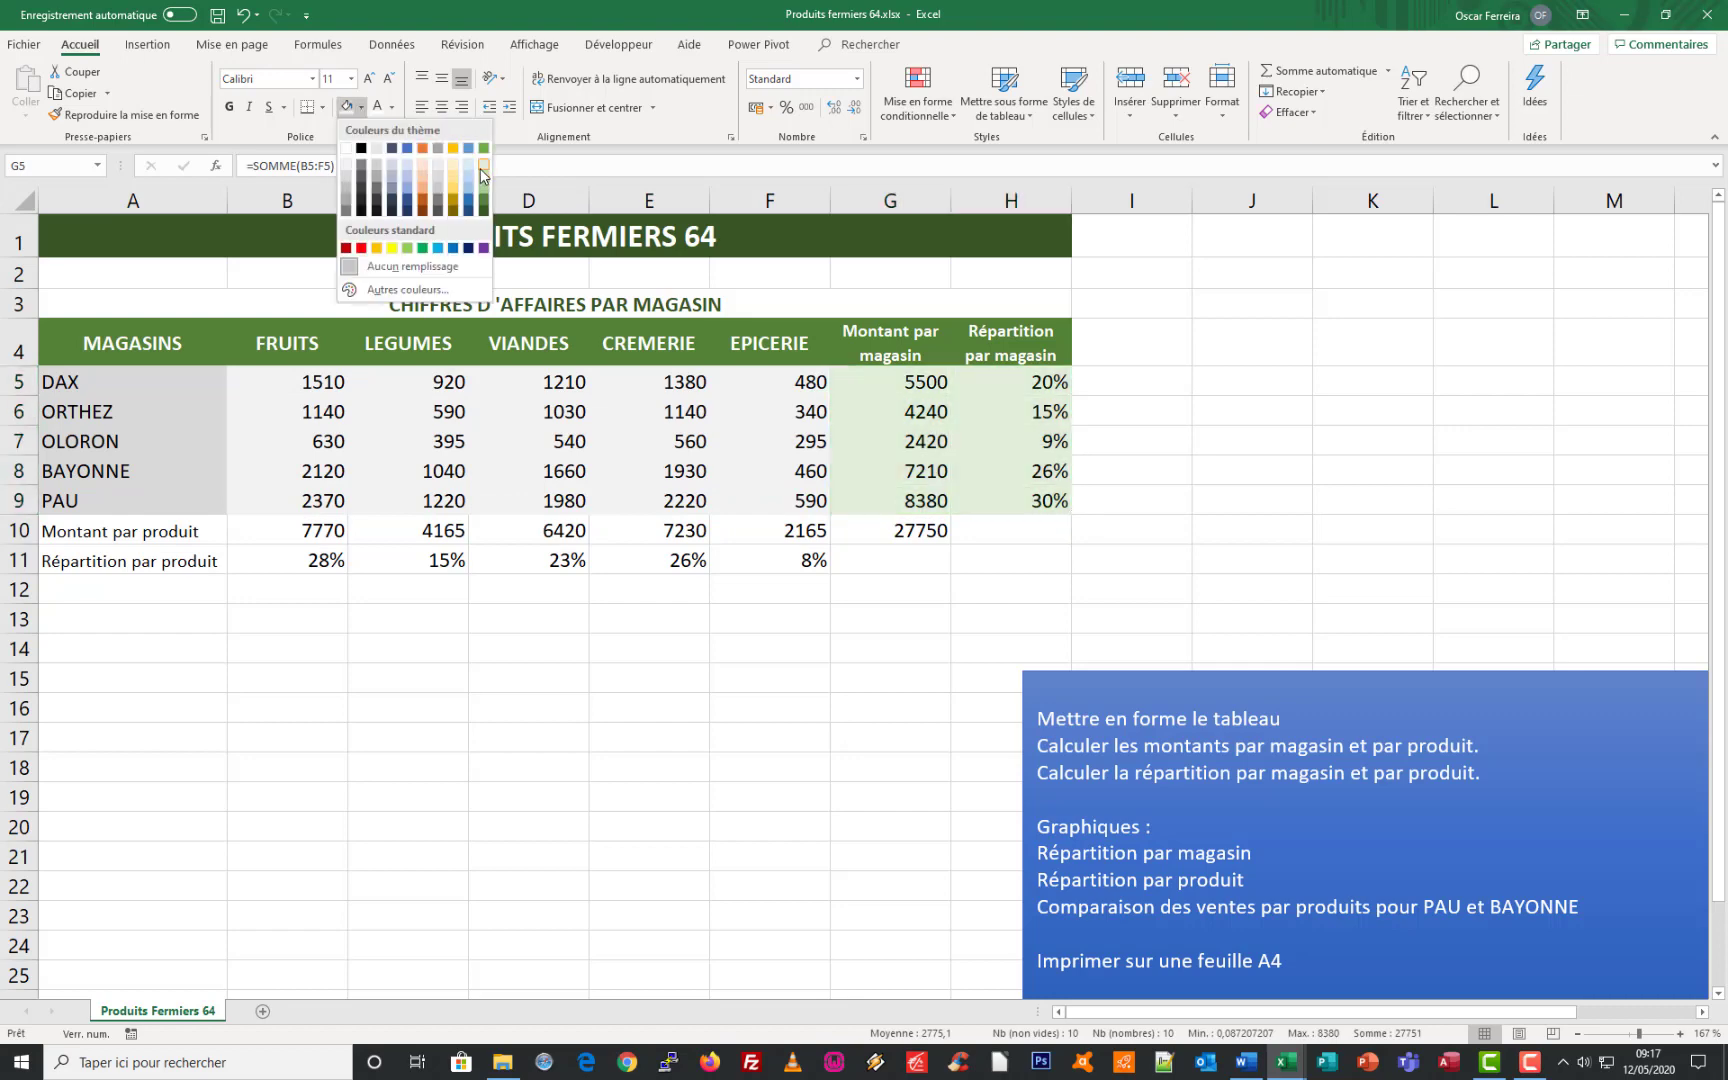
left_click(485, 173)
left_click_drag(130, 531, 729, 521)
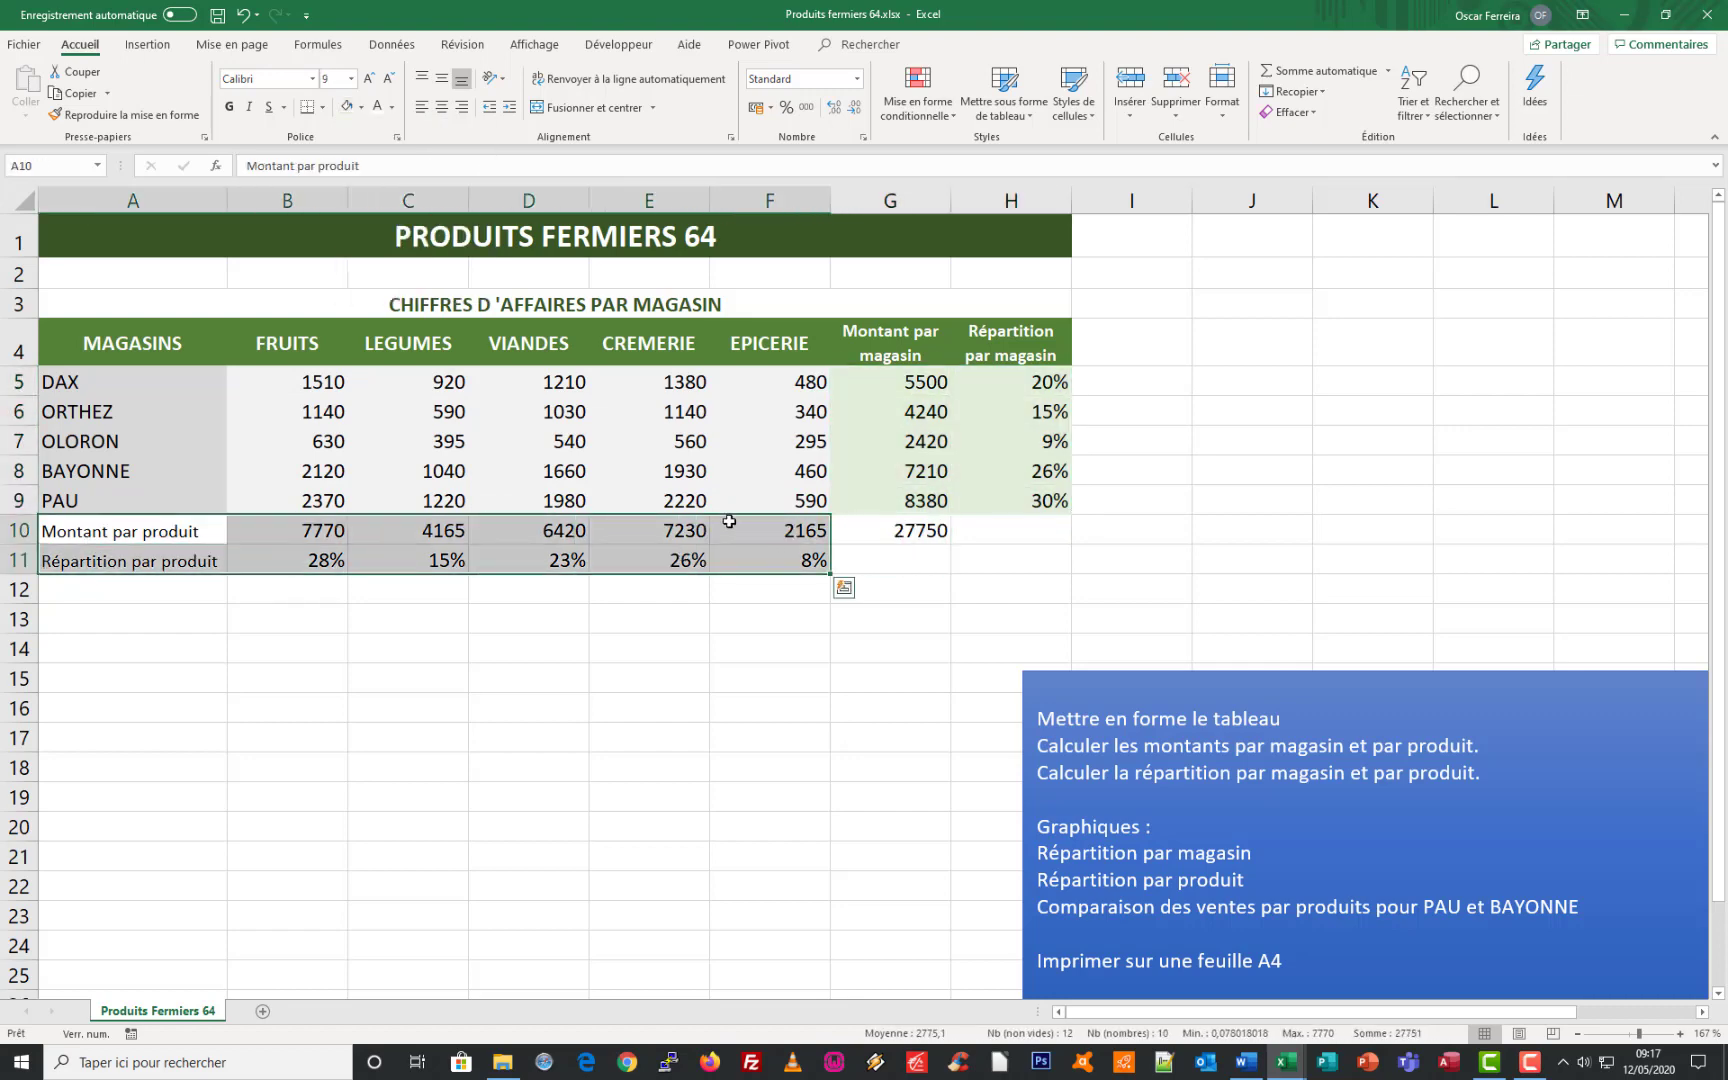
left_click(346, 106)
left_click(868, 521)
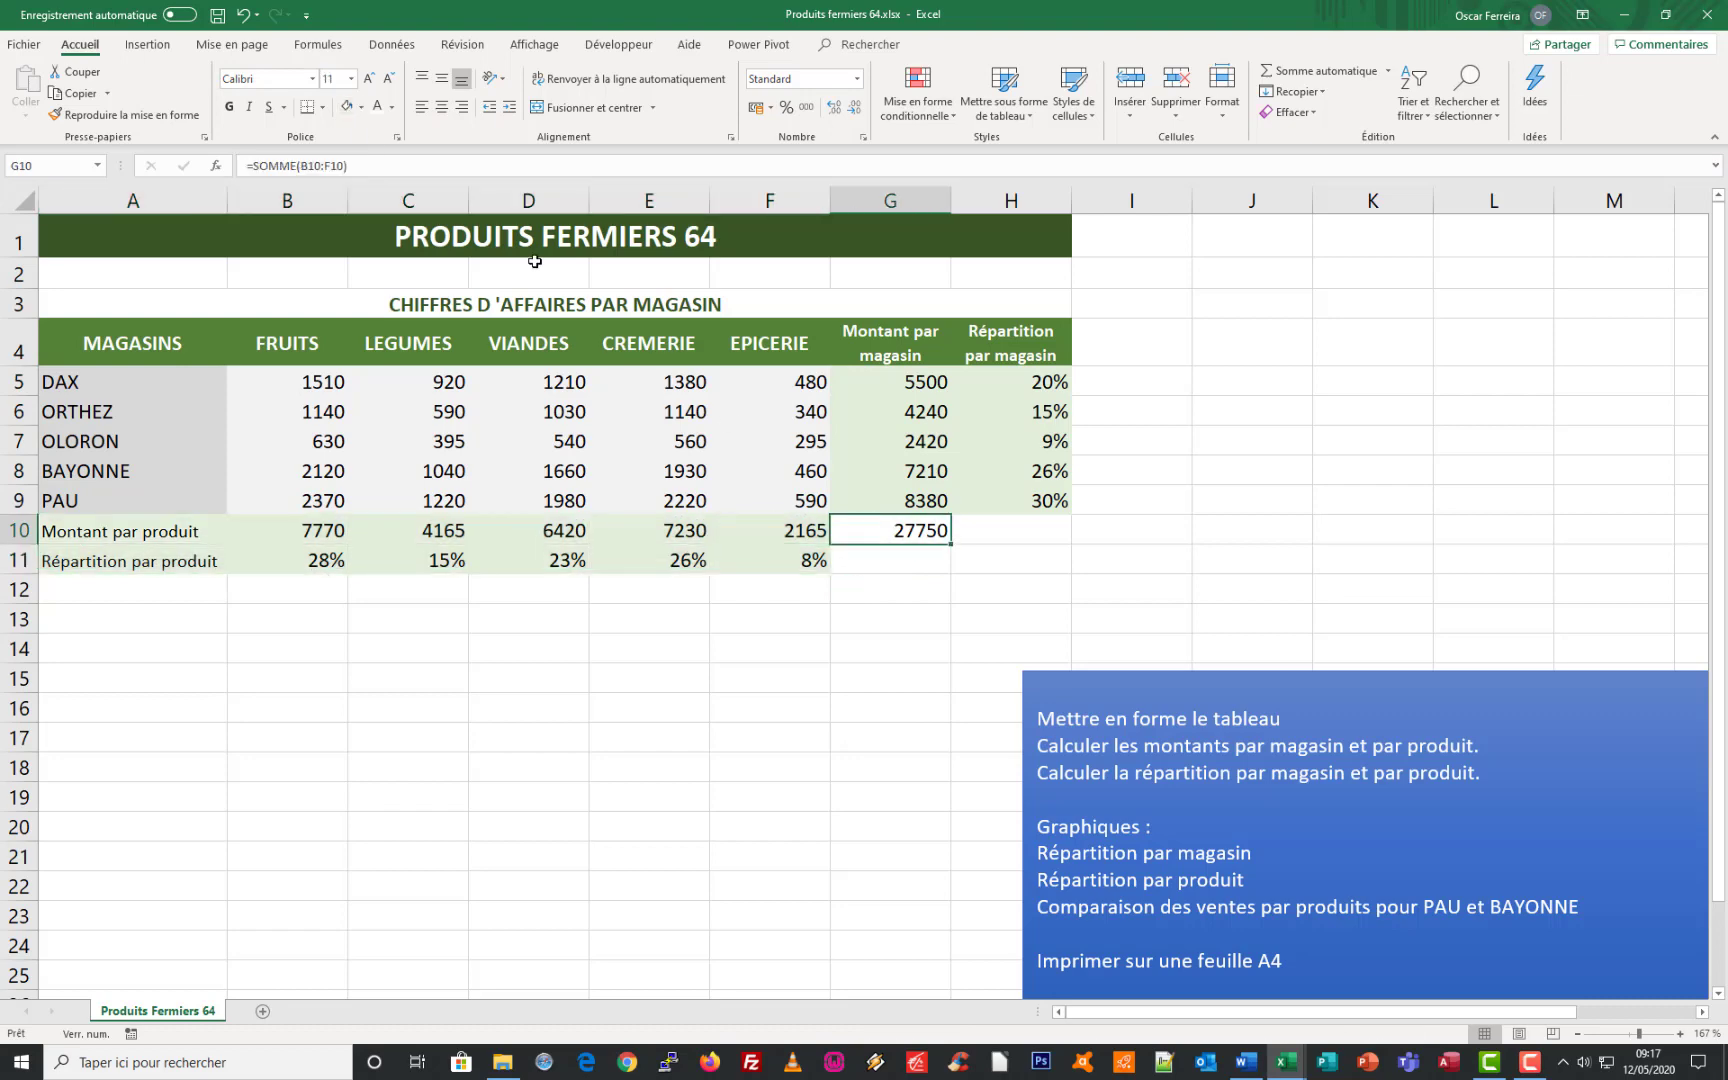
left_click(350, 110)
left_click(866, 552)
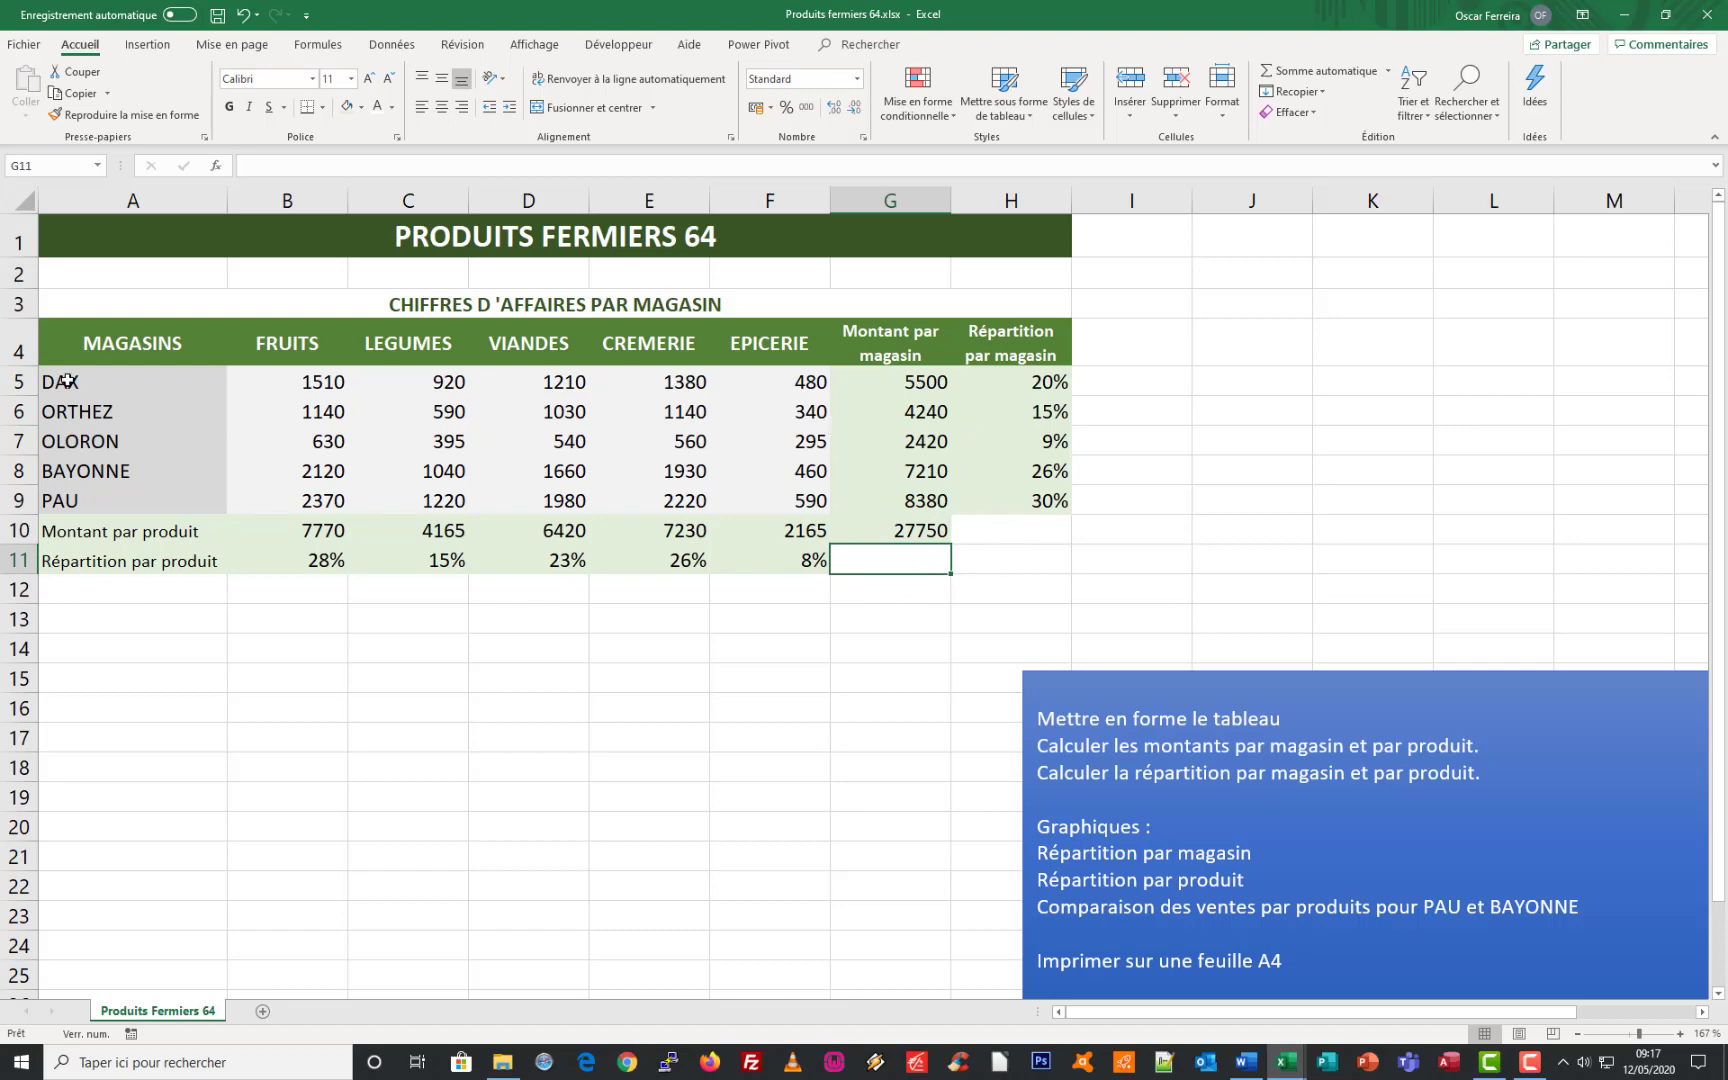
- Make header row 4 slightly taller and give A4:F11 an outline border with horizontal inner lines
left_click_drag(19, 366, 19, 372)
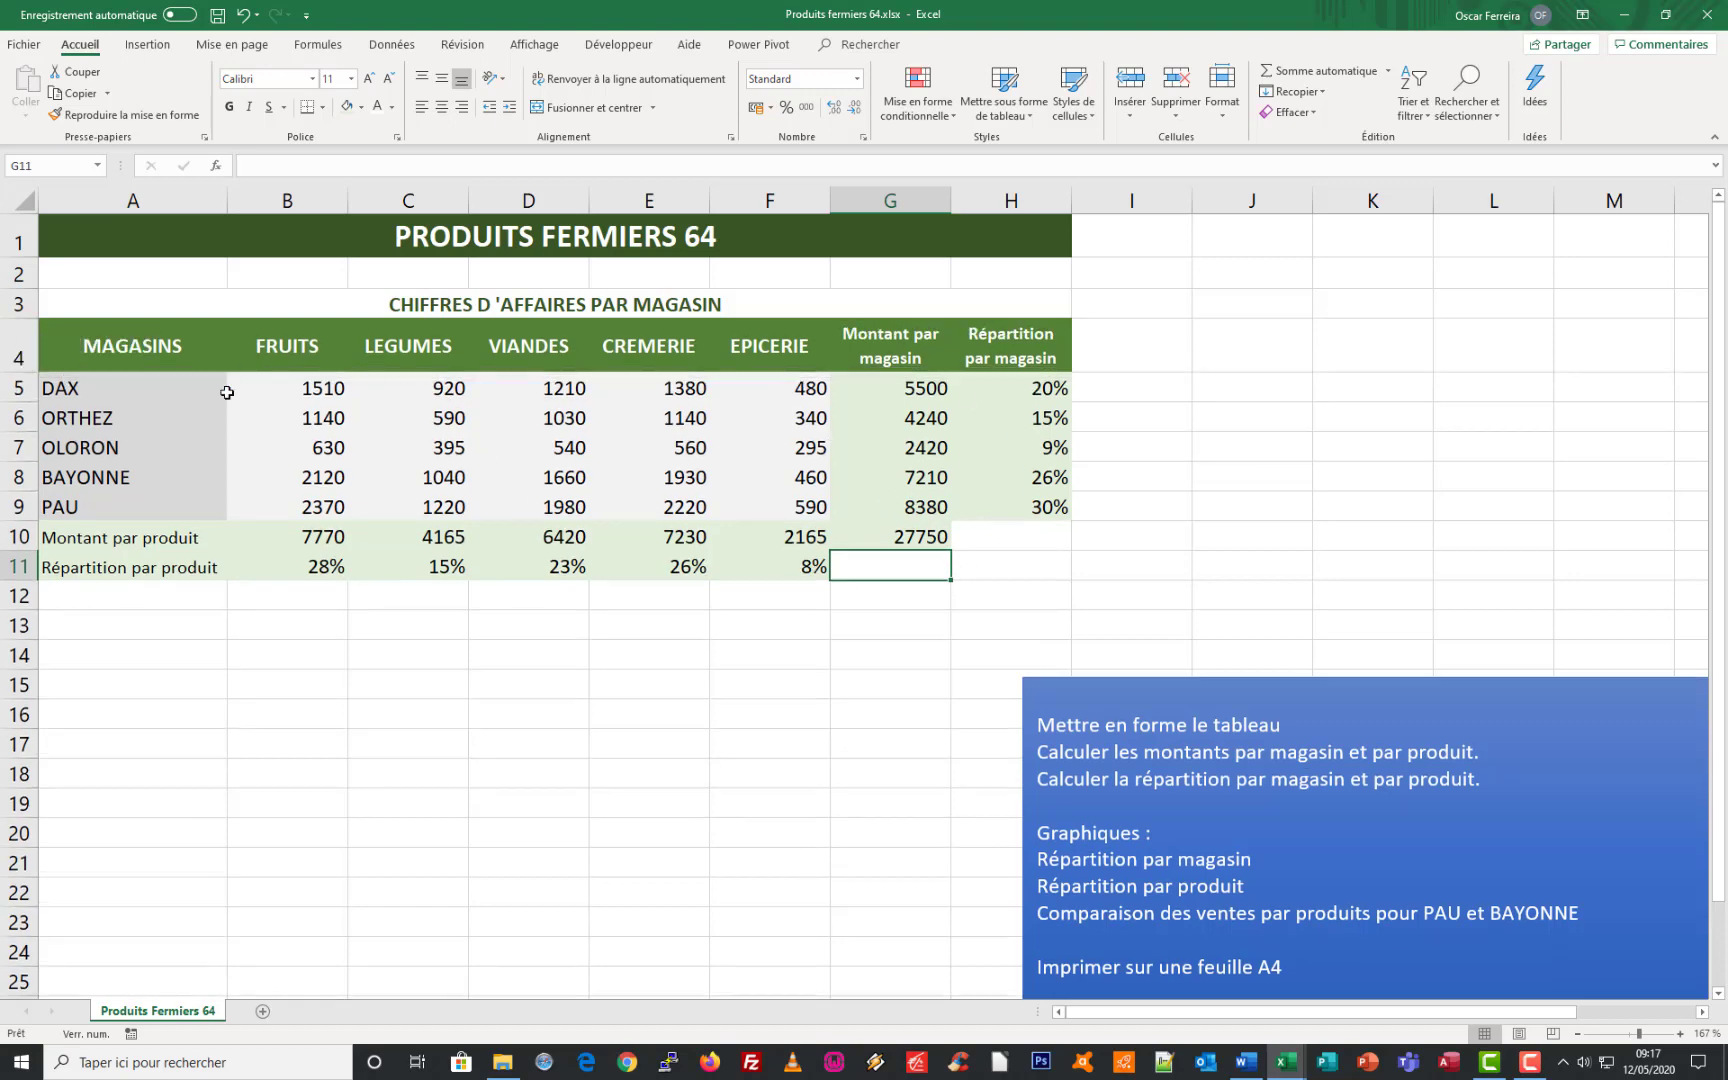
left_click_drag(116, 340, 757, 566)
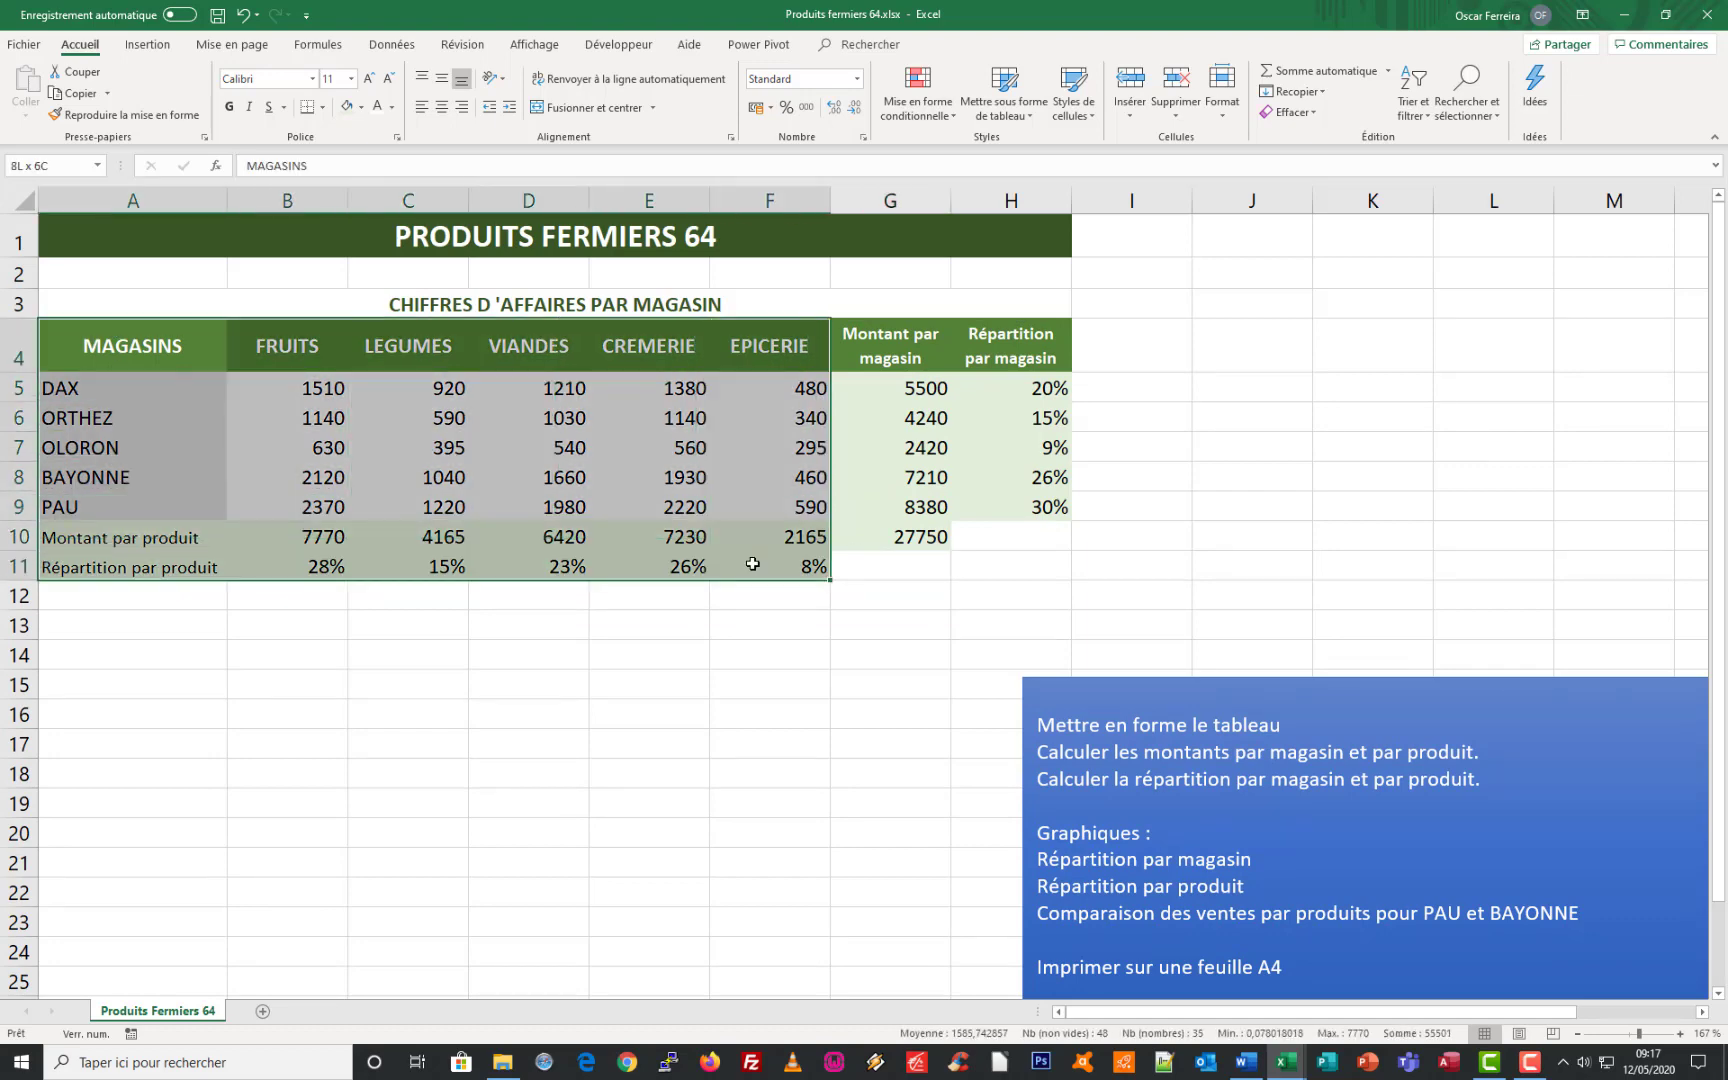
left_click(323, 107)
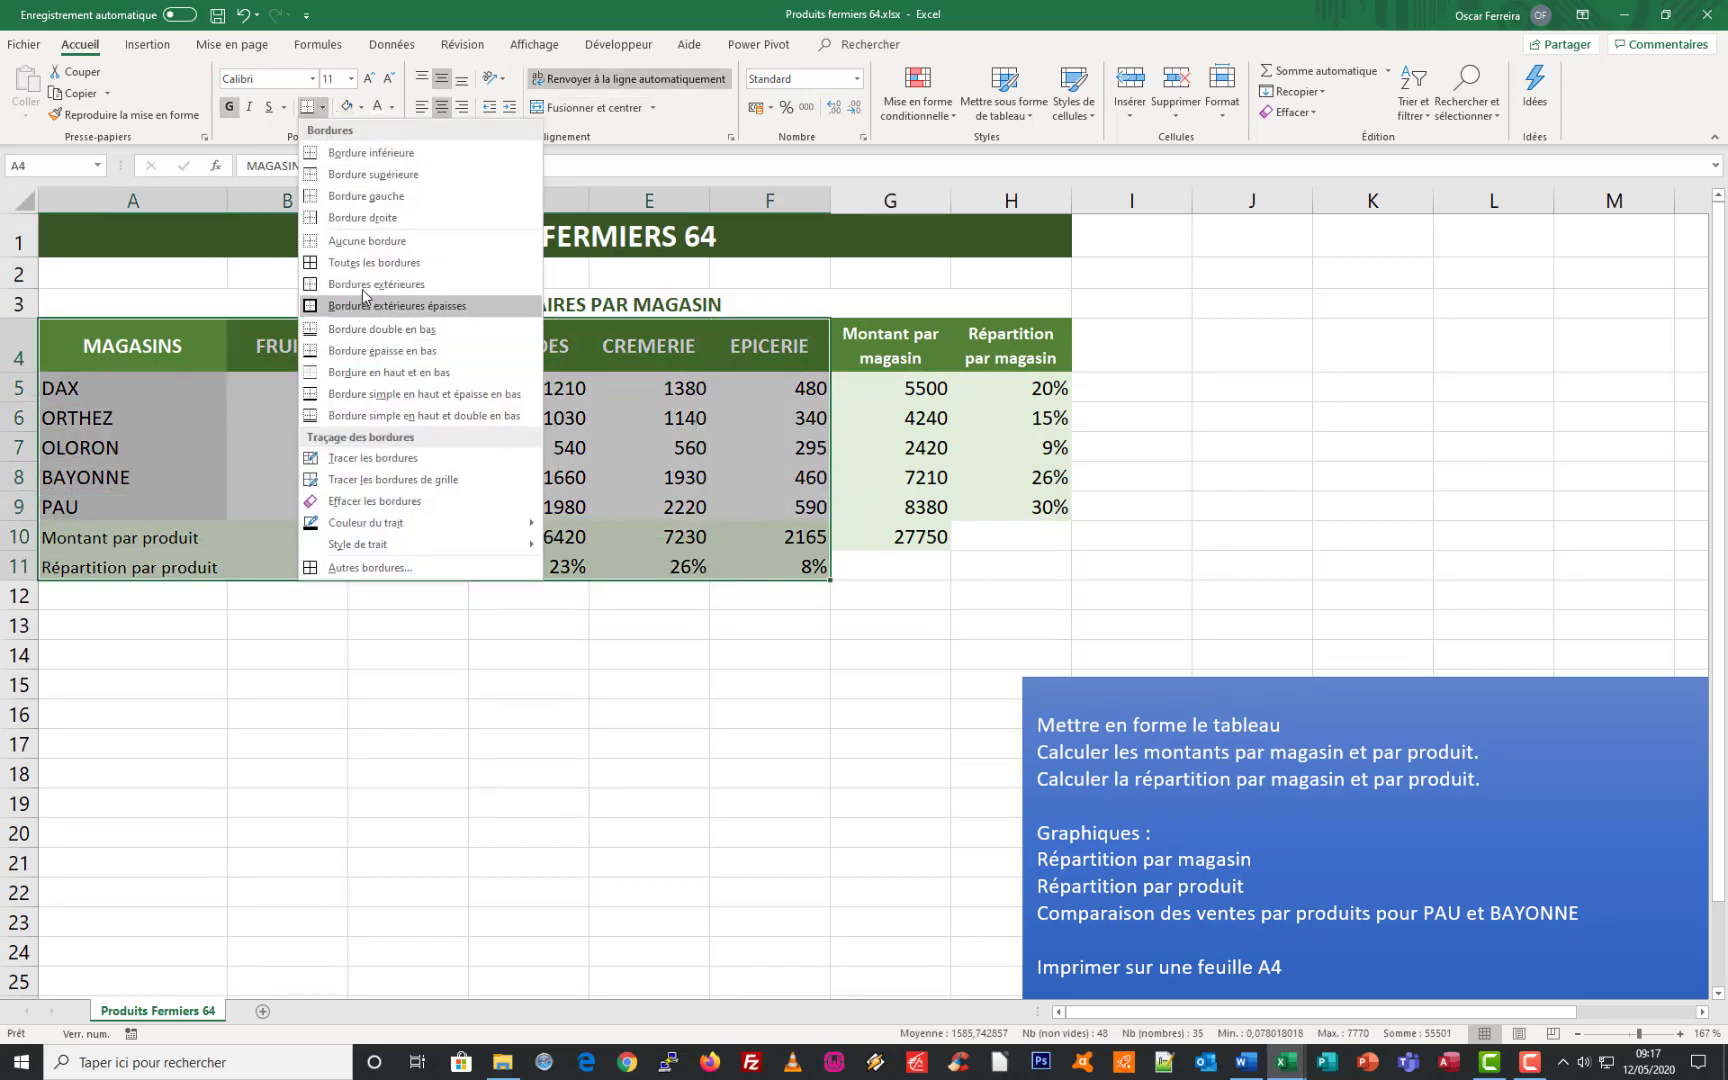
left_click(368, 568)
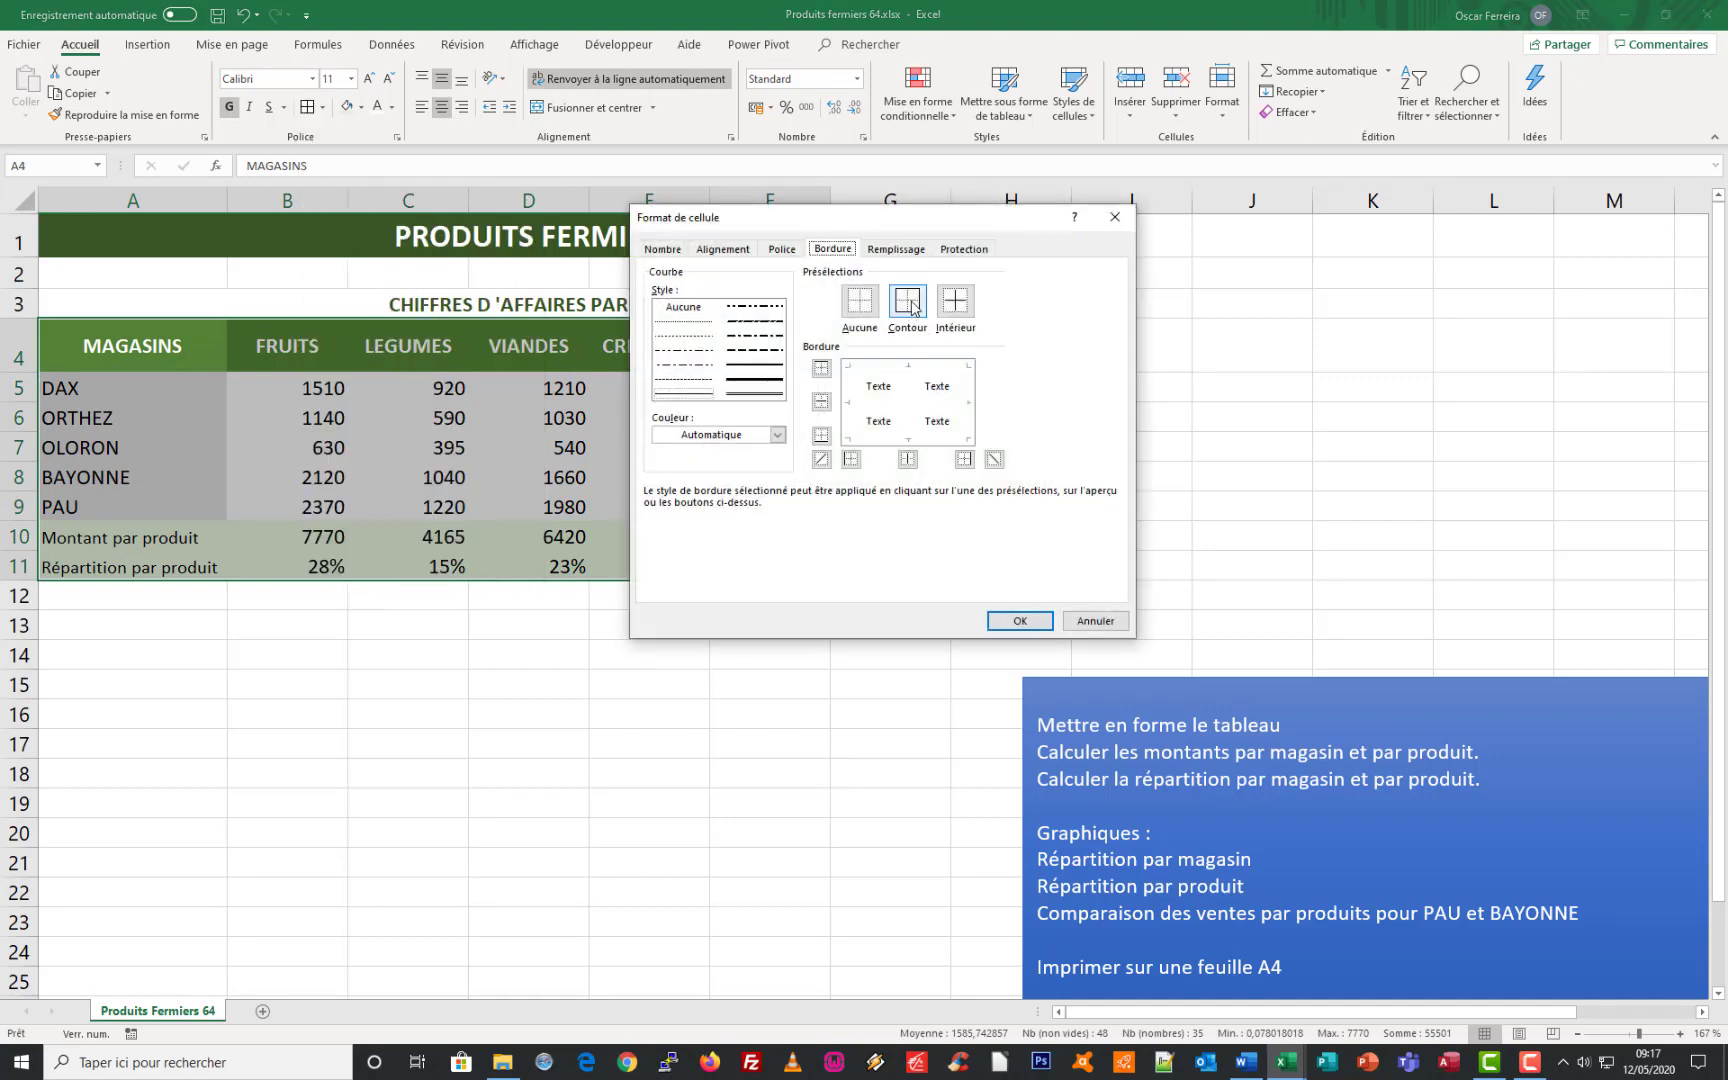
left_click(911, 307)
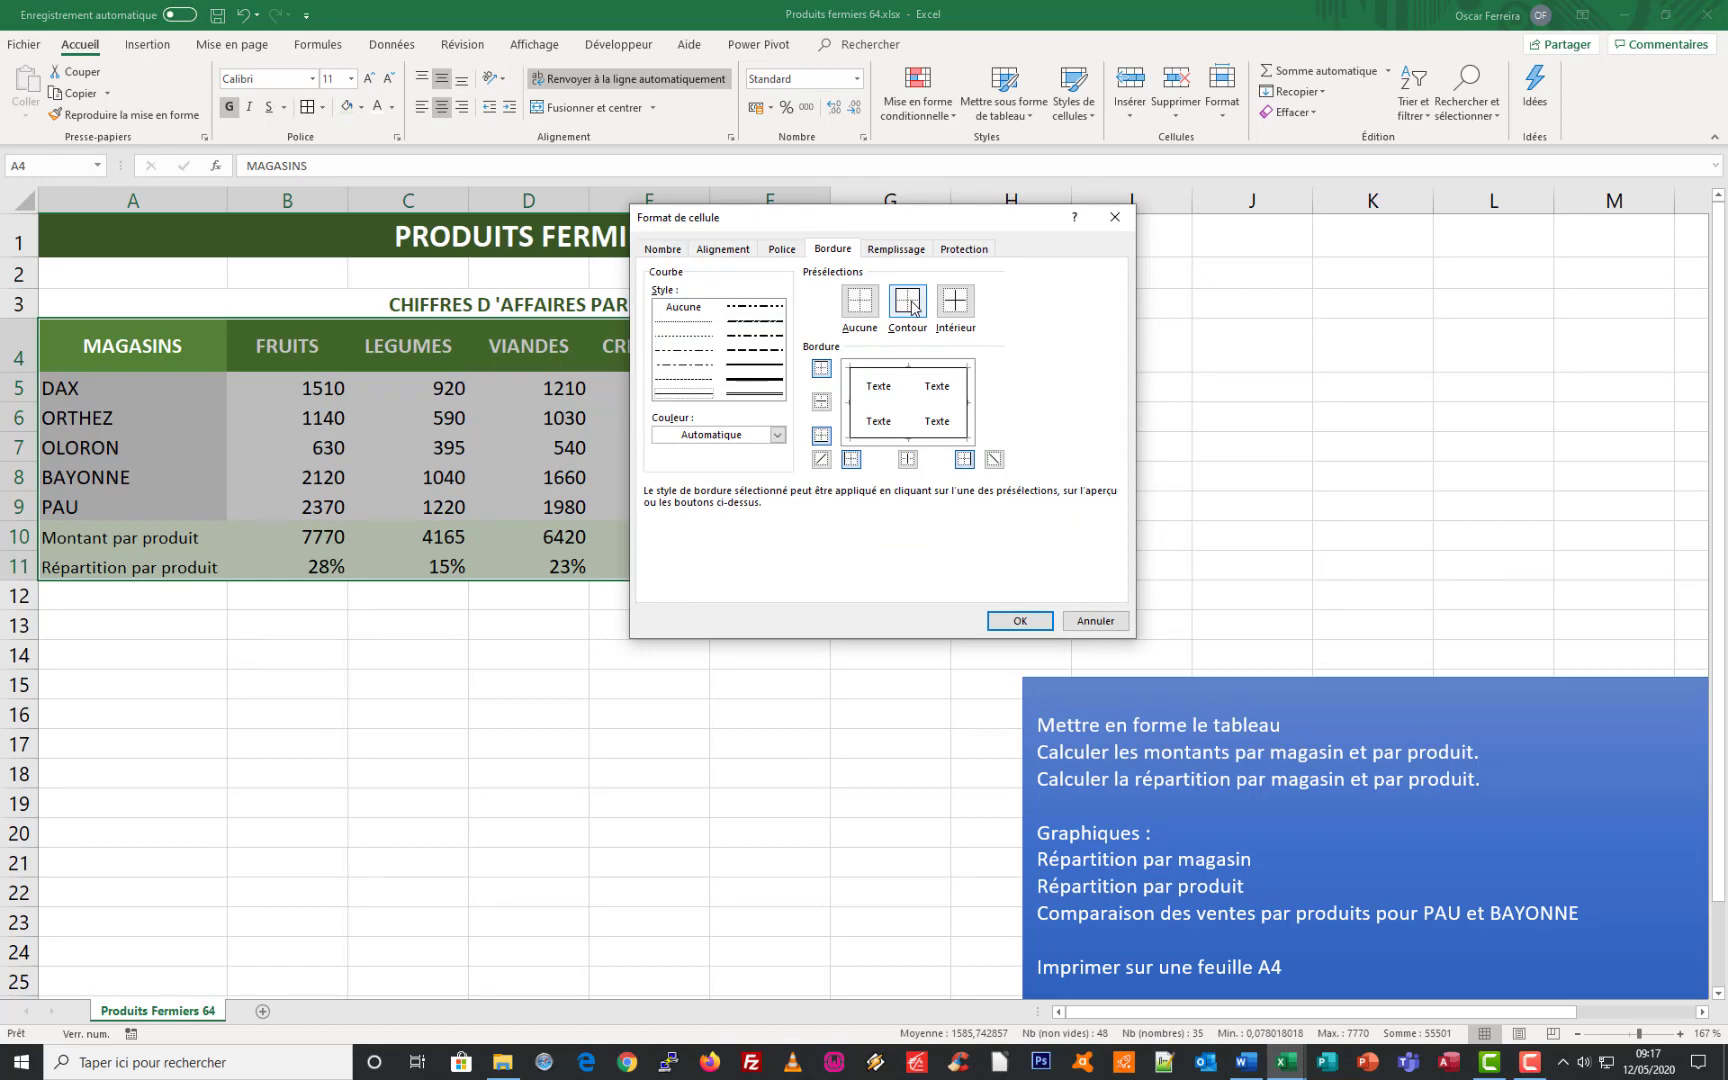
left_click(898, 405)
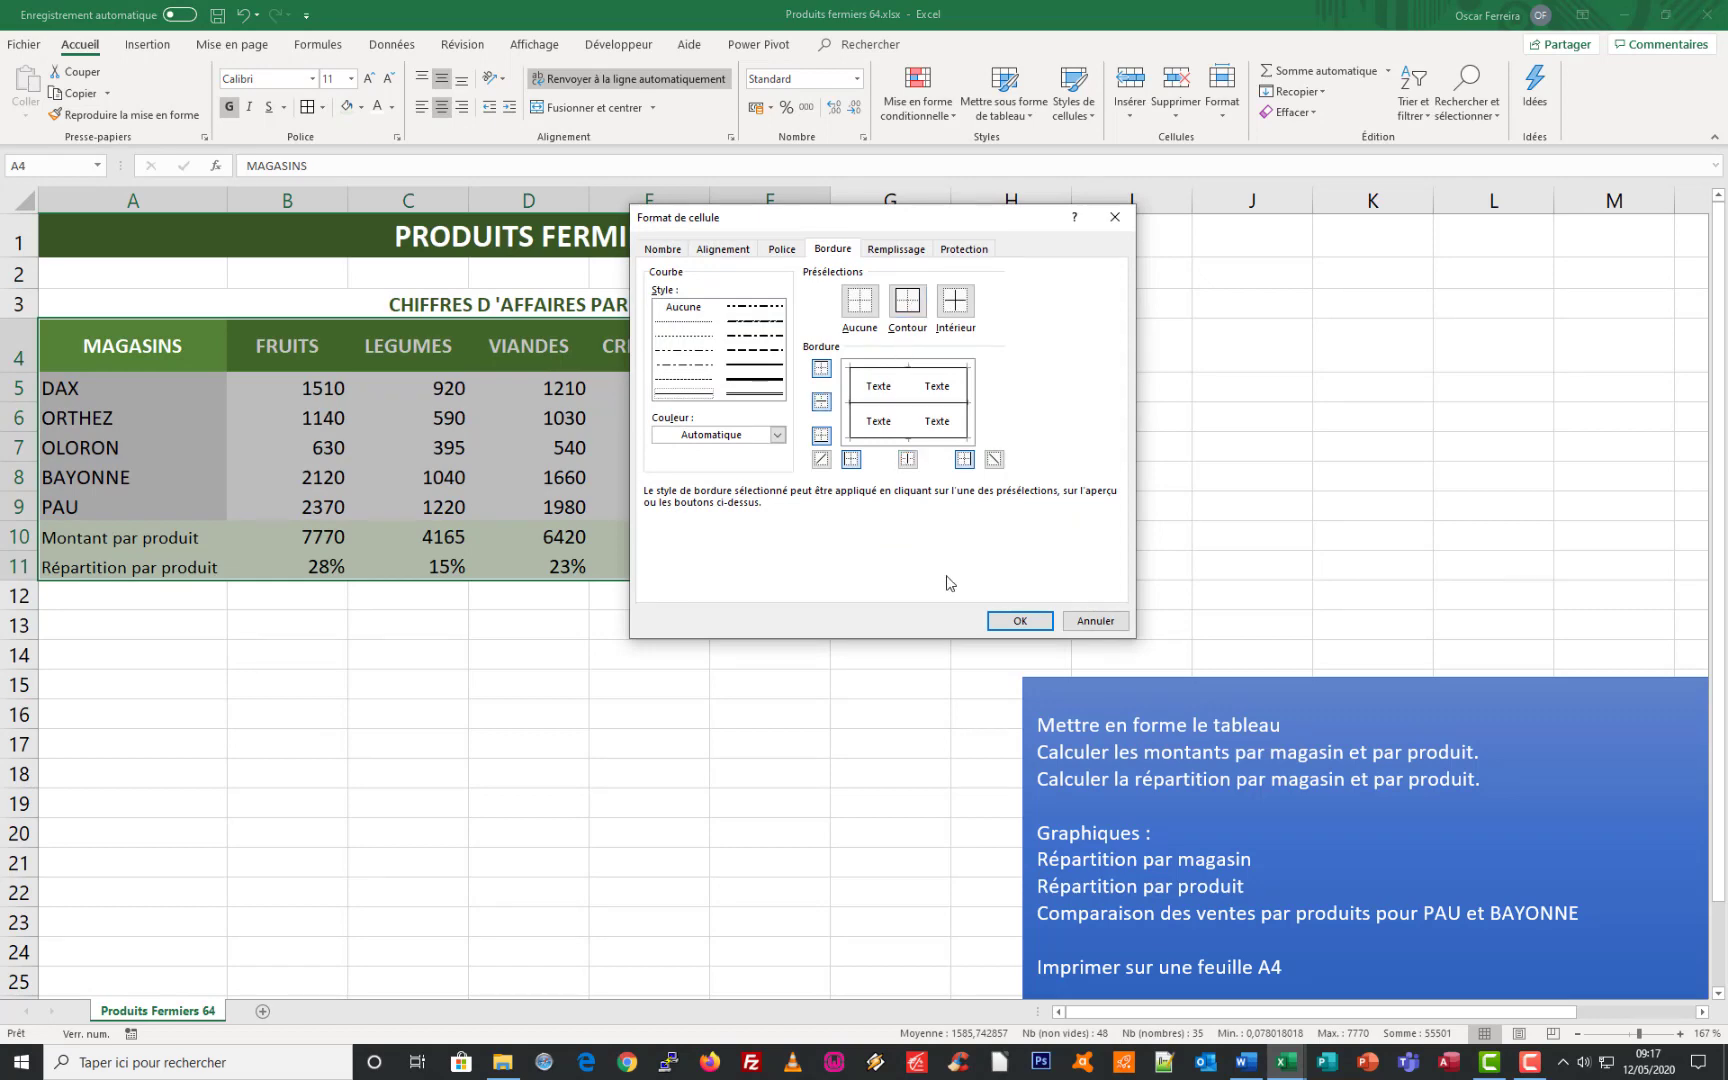
left_click(1016, 620)
- Add outside borders around the store column range A4:A11
left_click_drag(133, 345, 133, 562)
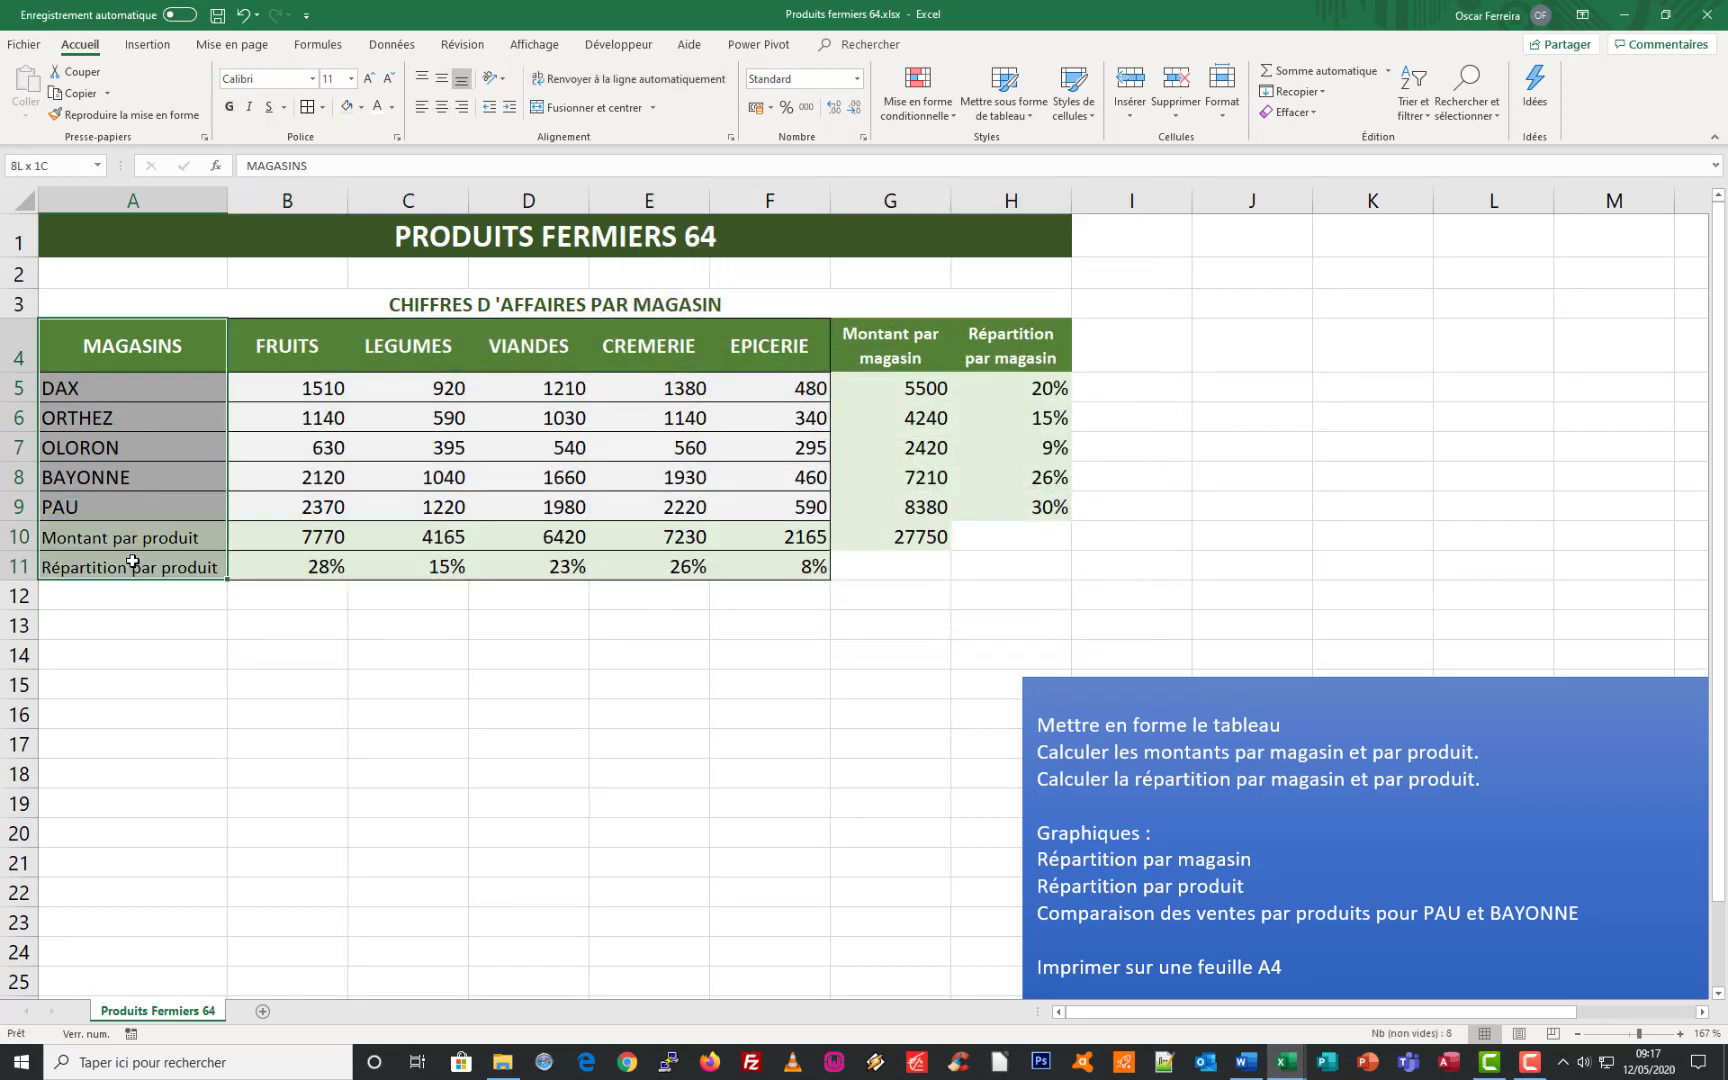
left_click(322, 107)
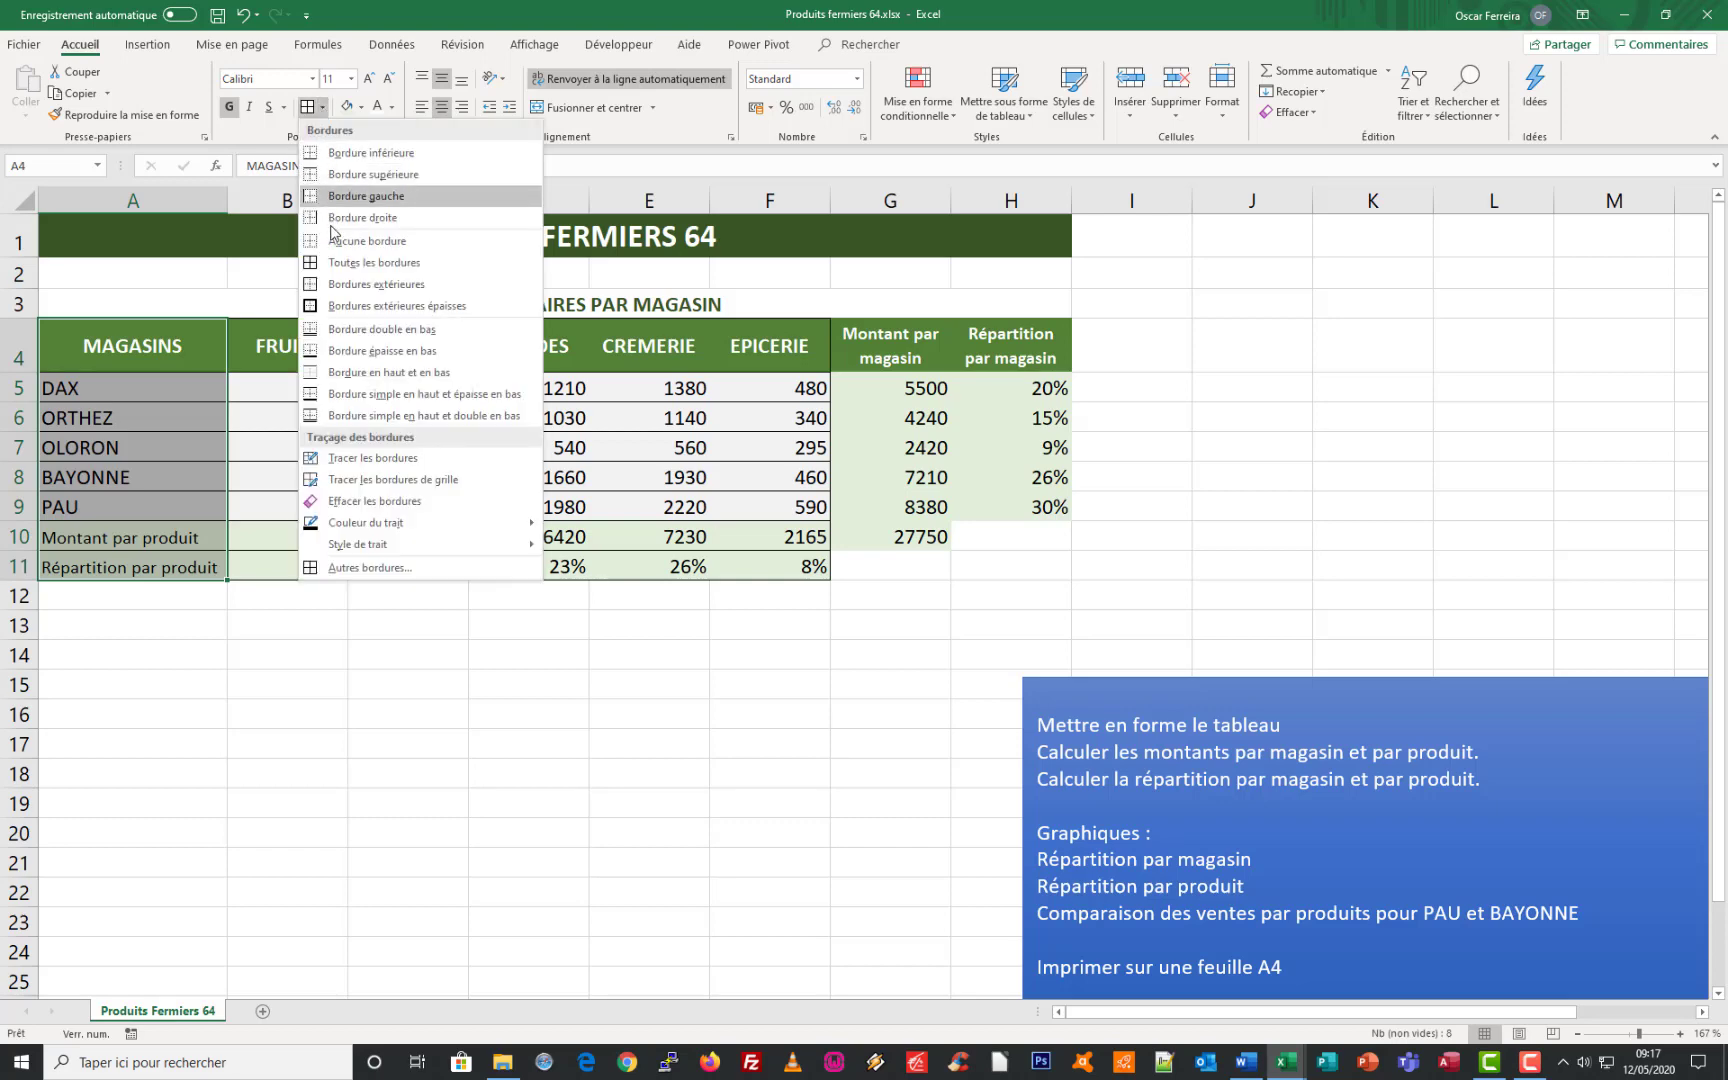
left_click(388, 285)
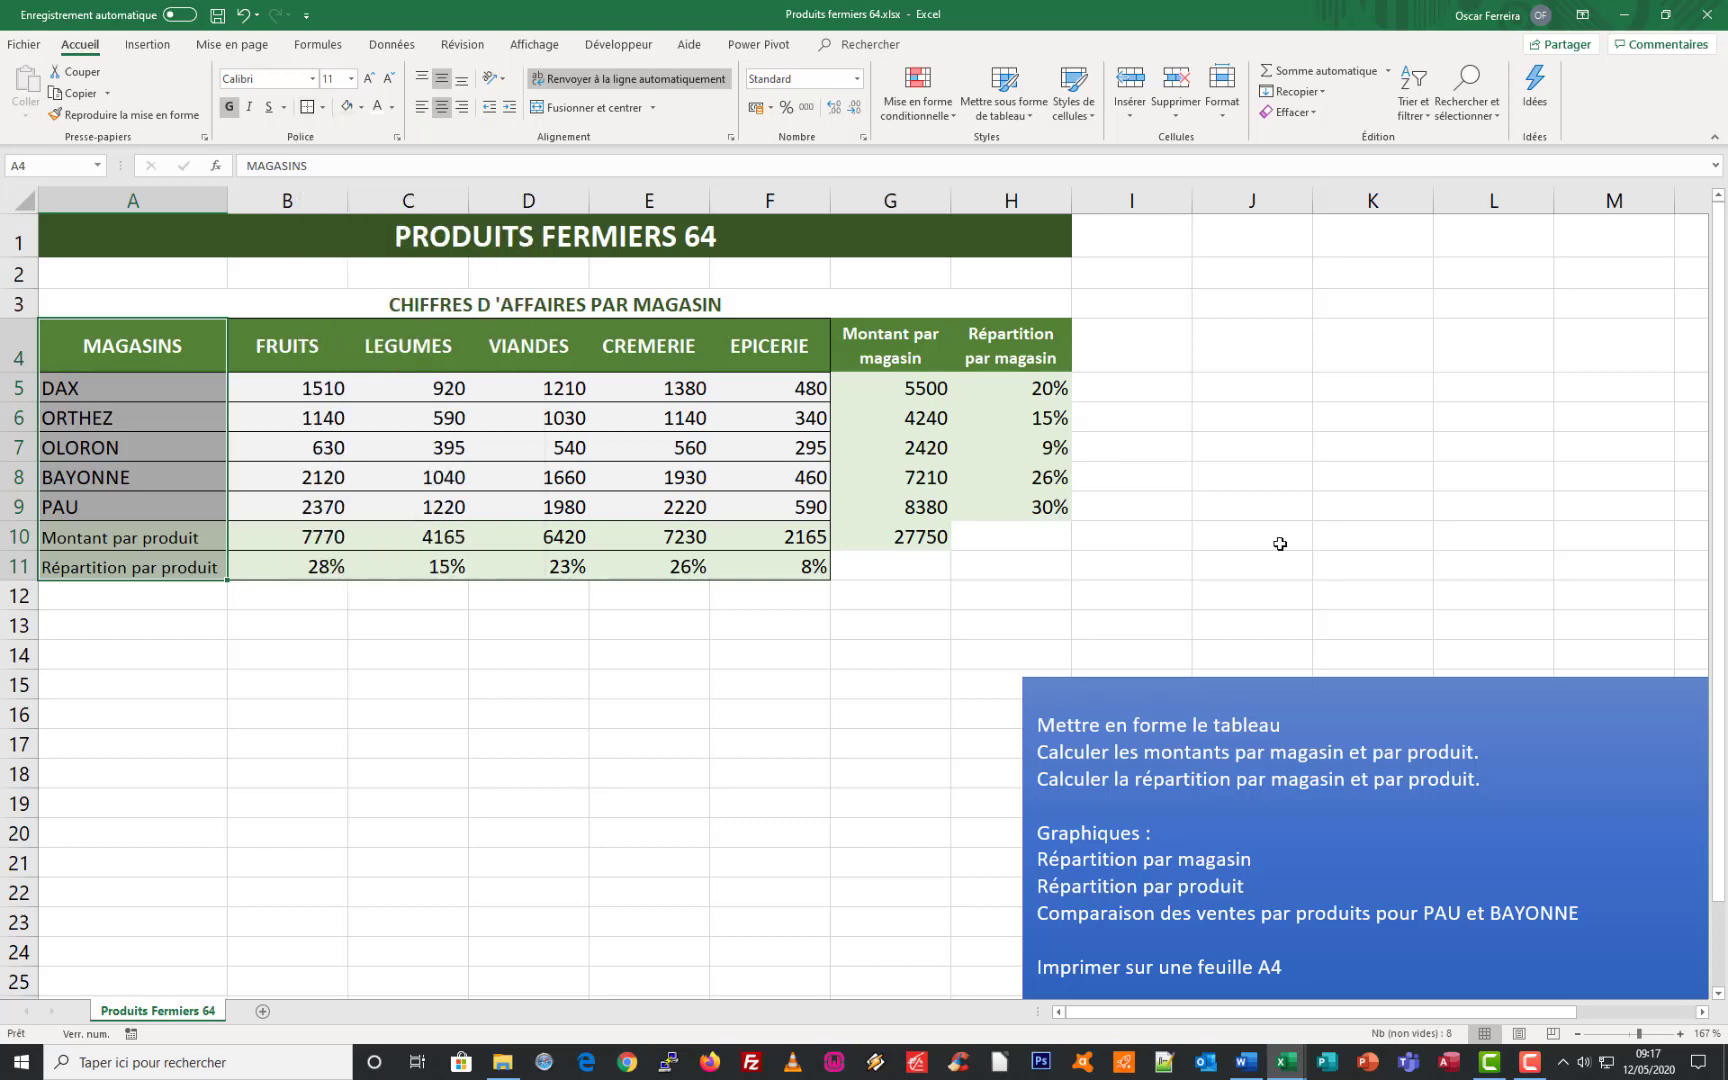
- Apply all borders to the store totals in G4:G10 and the store shares in H4:H9
left_click_drag(904, 330, 895, 528)
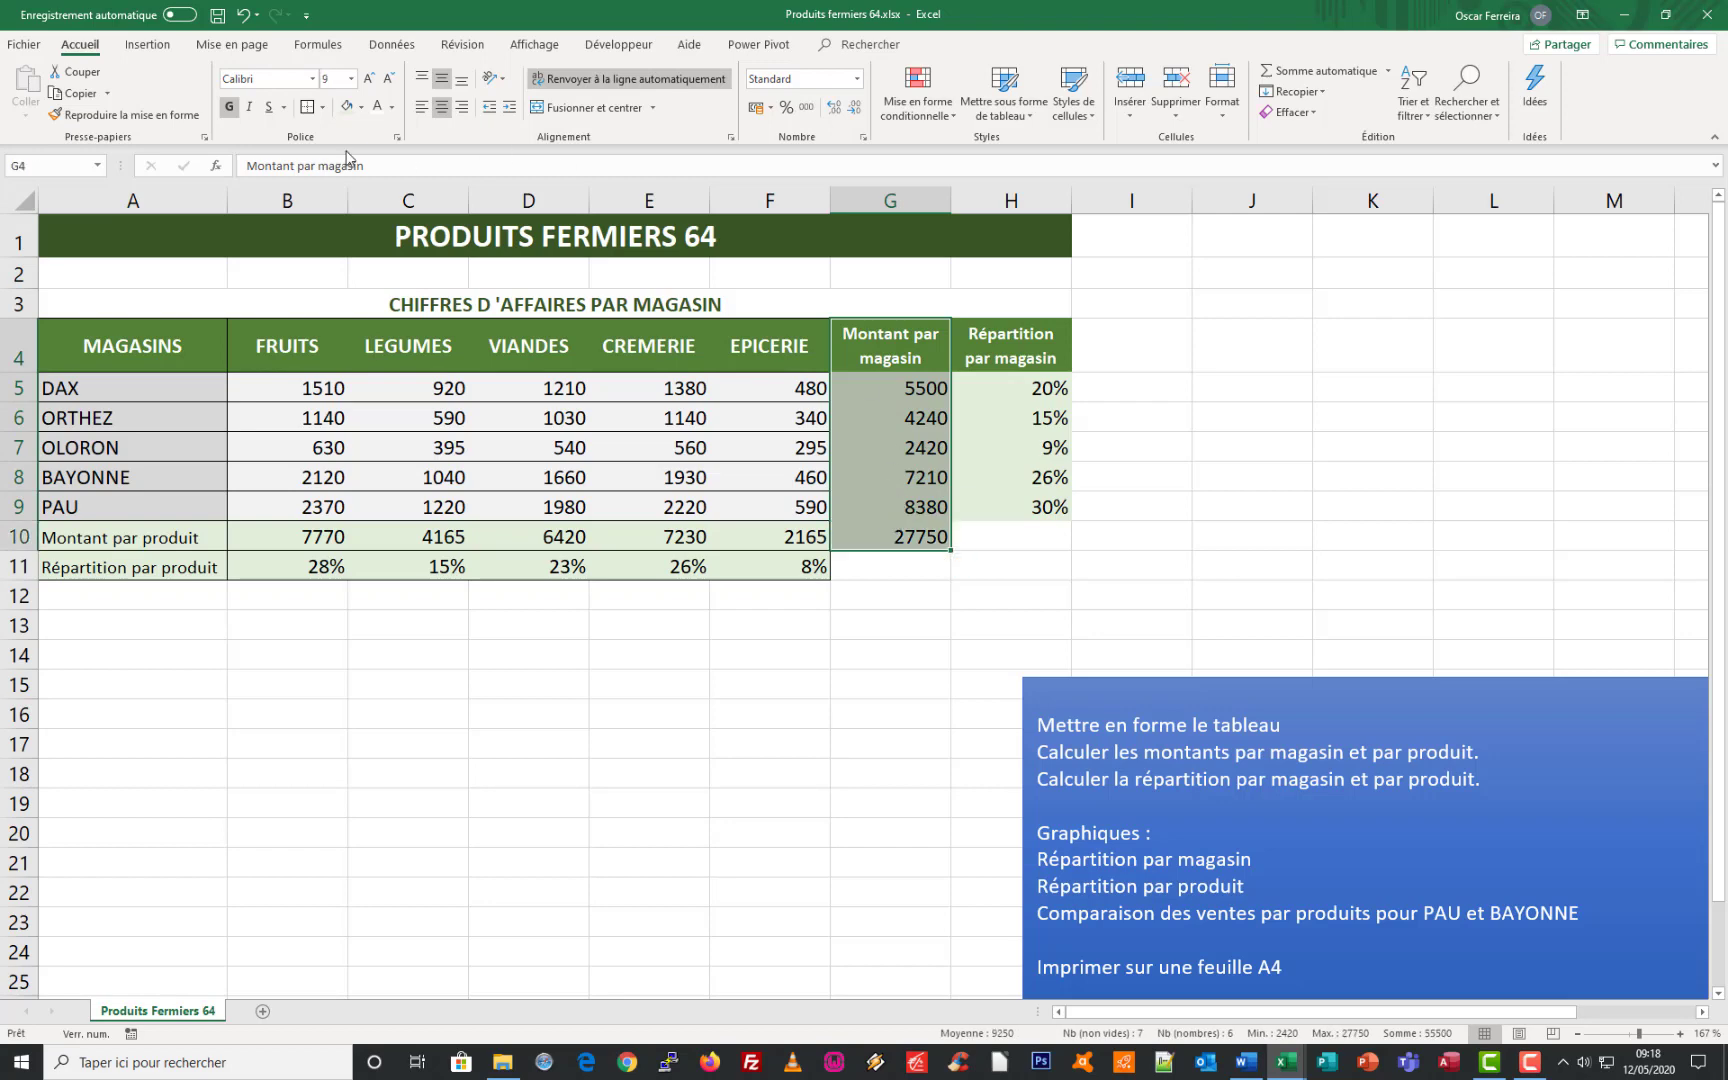
left_click(323, 108)
left_click(370, 262)
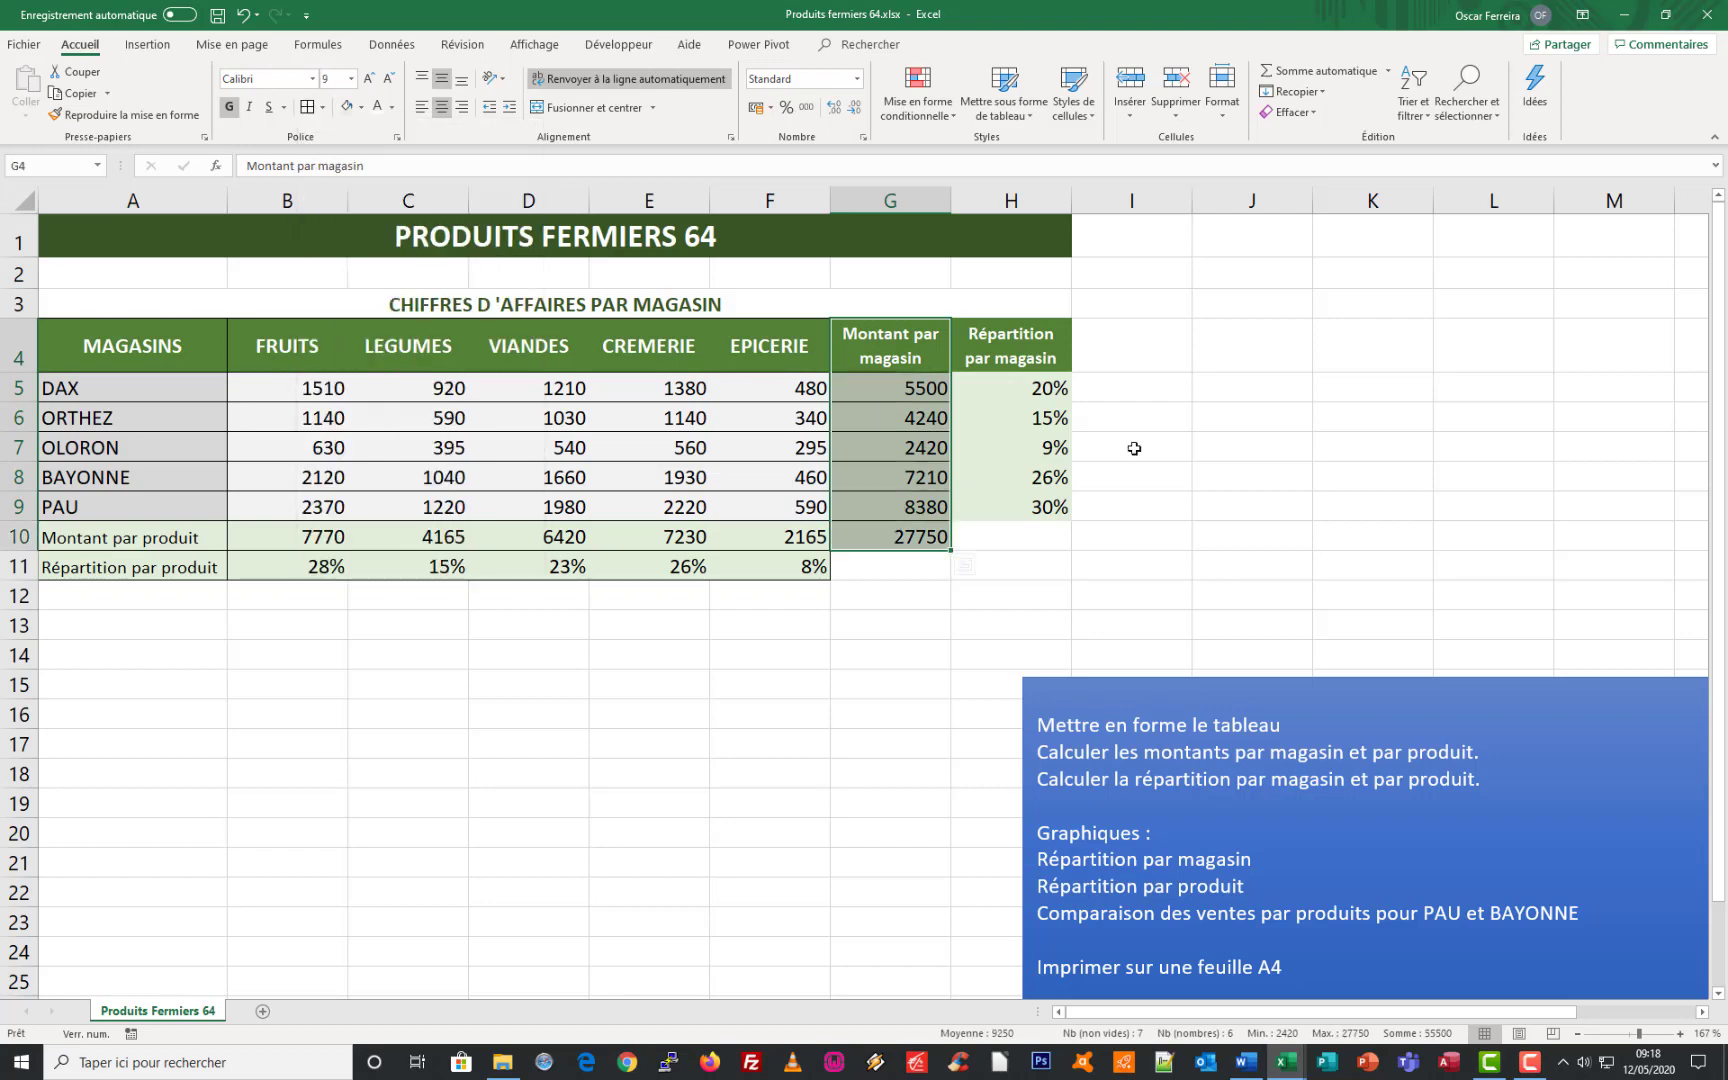
left_click(1015, 330)
left_click_drag(1007, 497, 1008, 508)
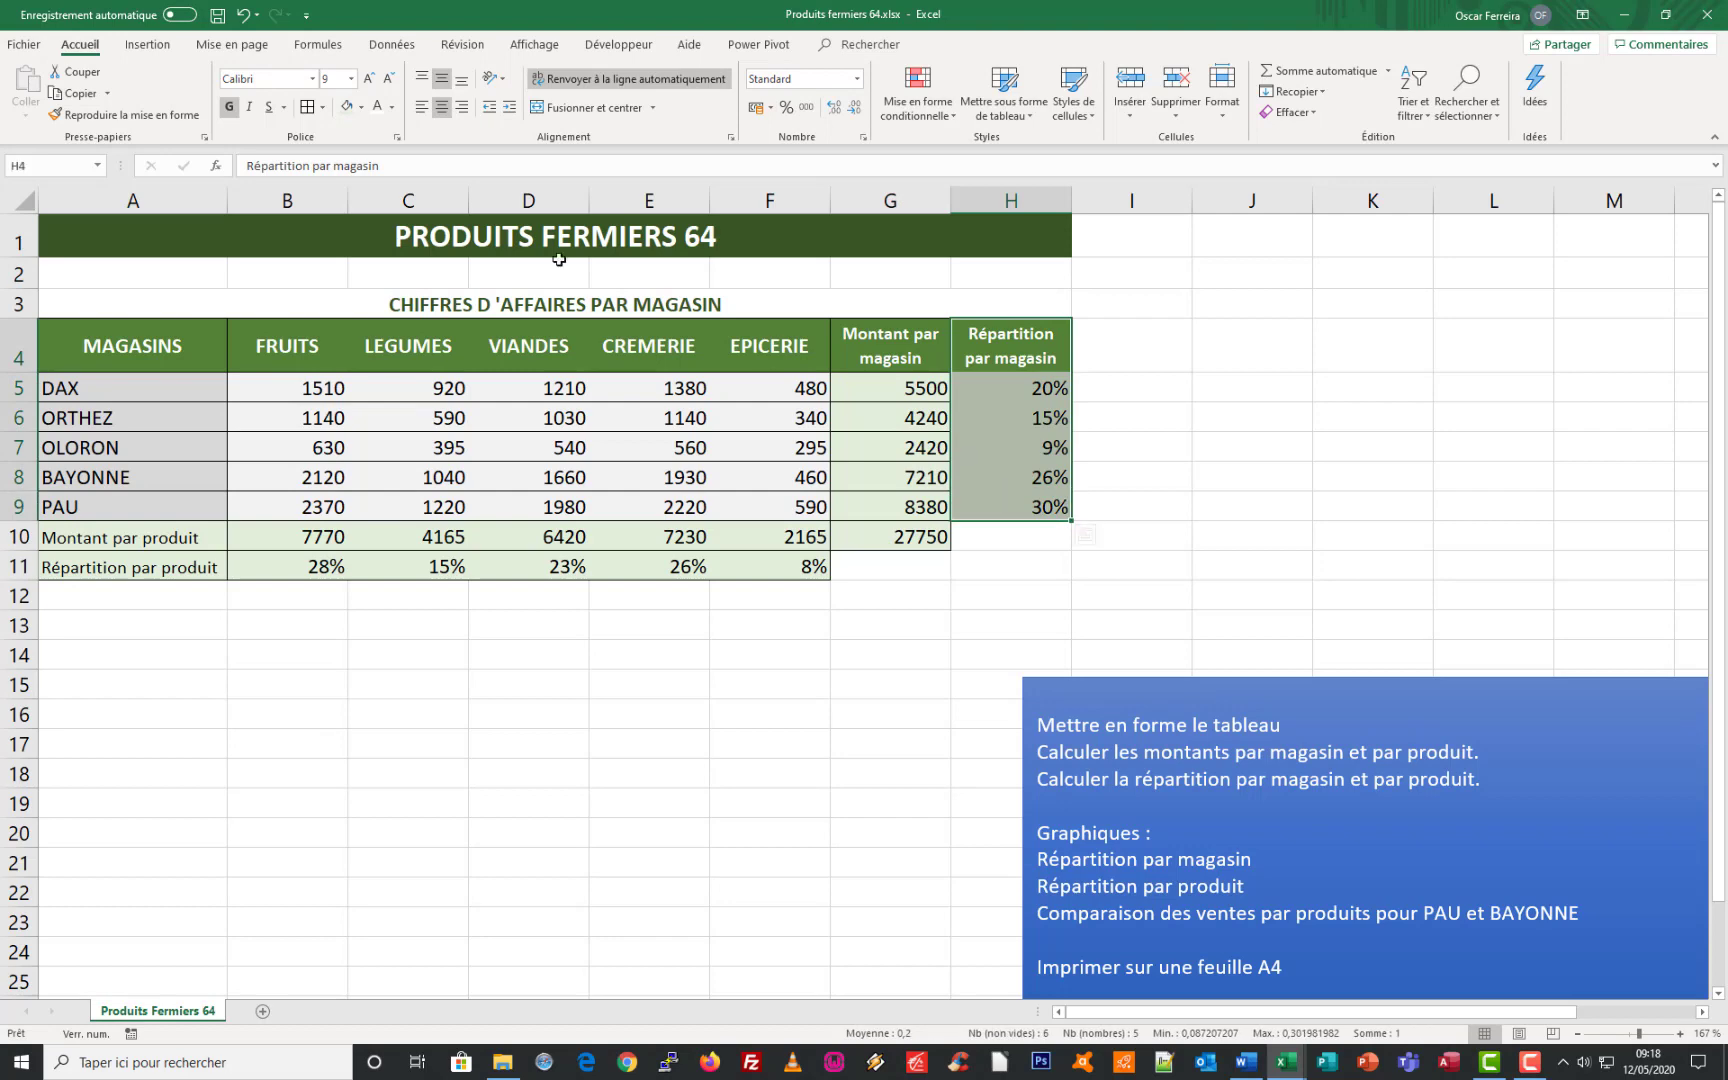
left_click(1125, 447)
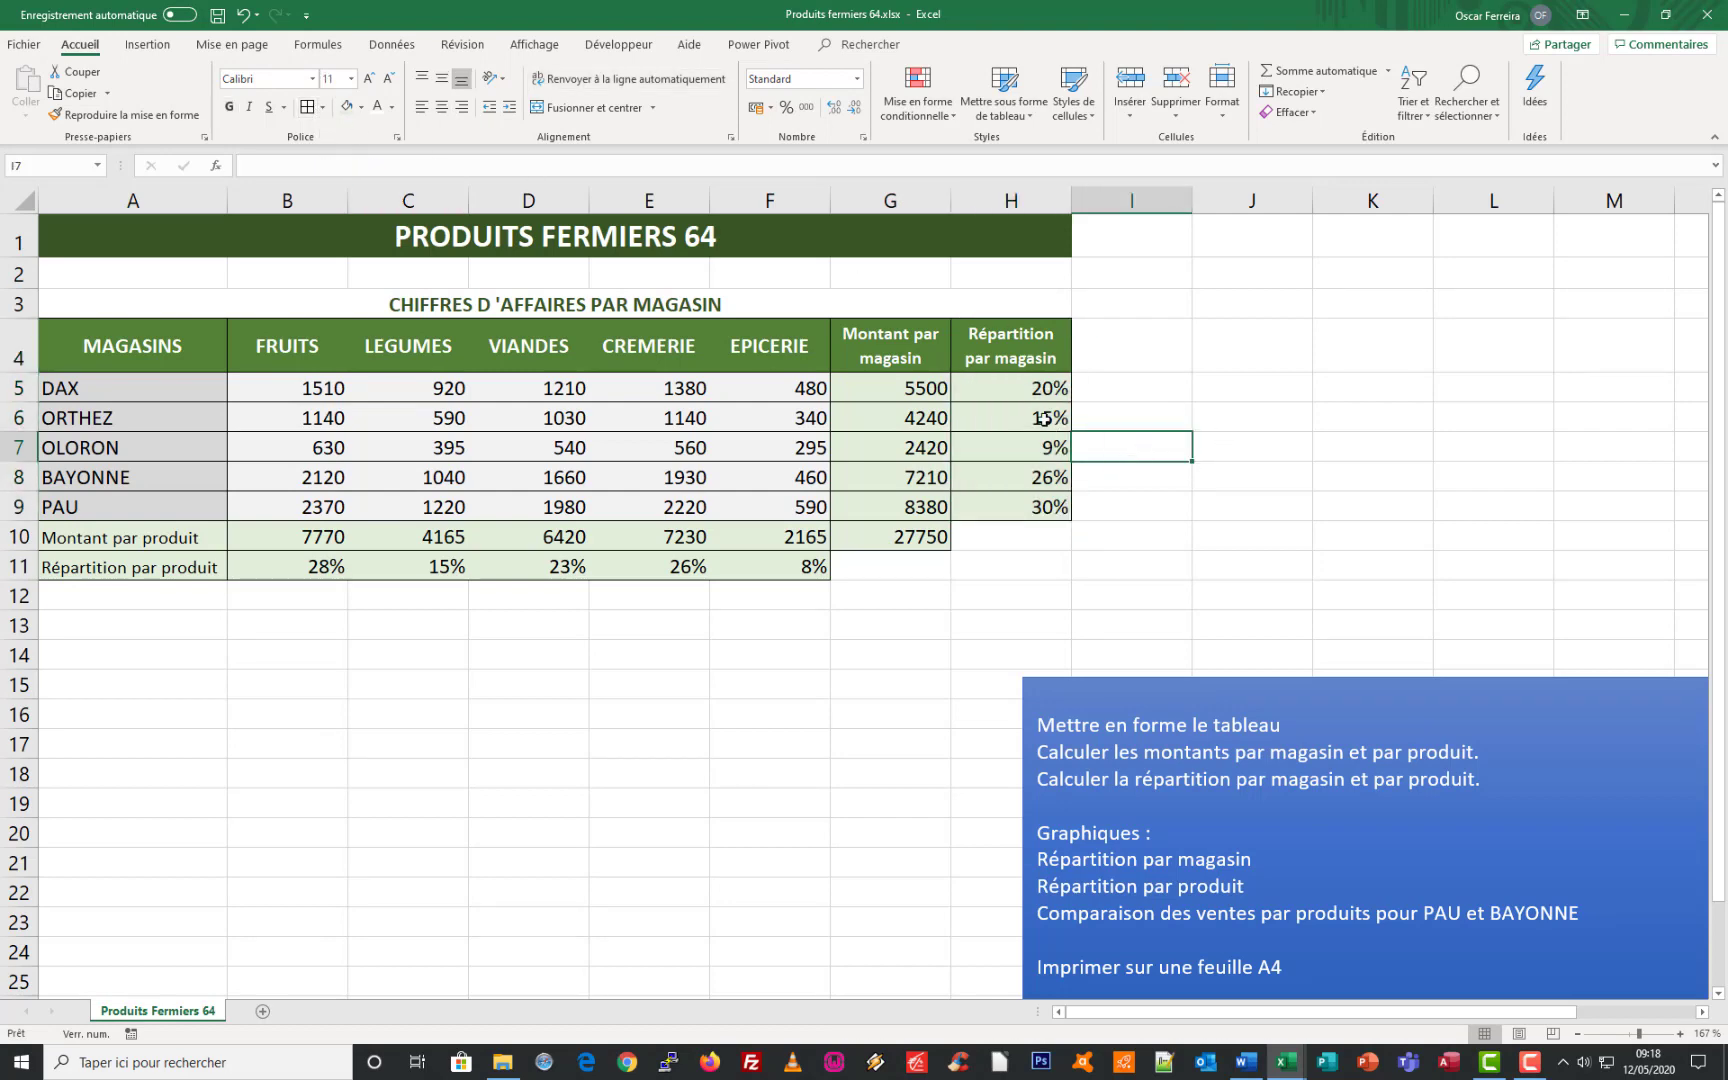
- Make the product totals and shares in A10:F11, the store totals in G5:G10 and the shares in H5:H9 bold
left_click_drag(115, 532, 756, 563)
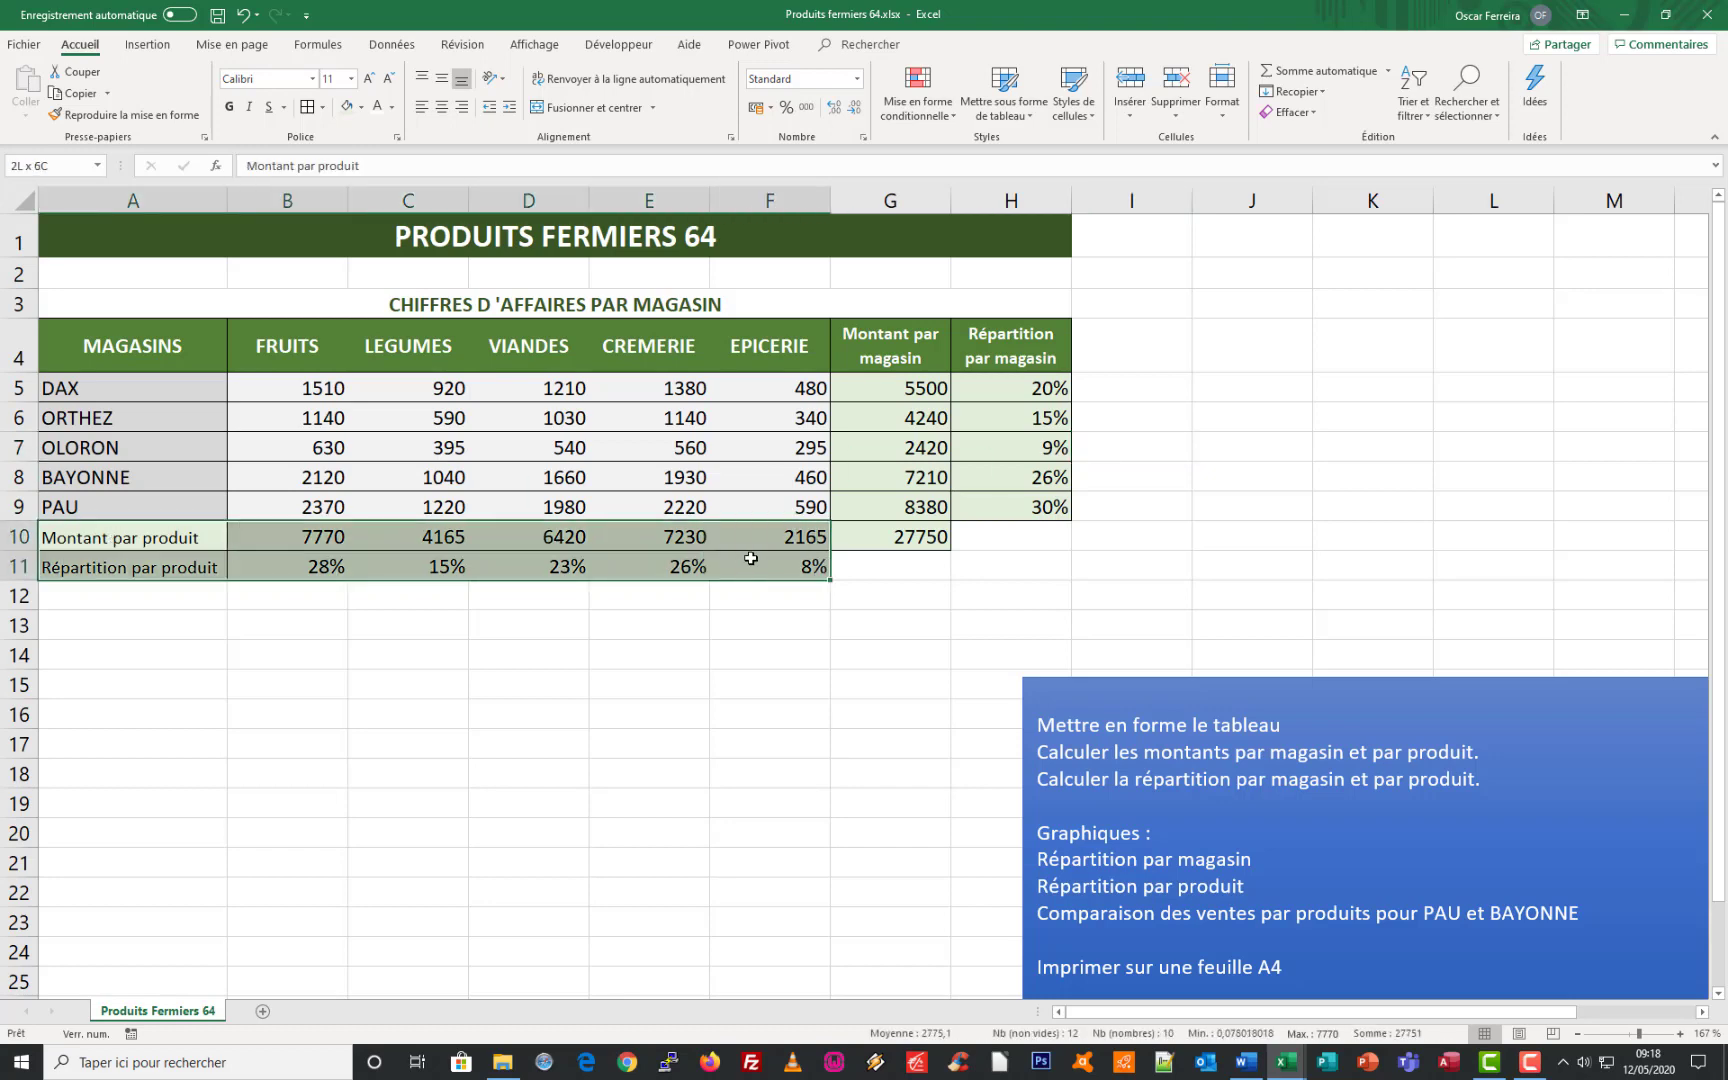
left_click(229, 107)
left_click_drag(900, 388, 895, 537)
left_click(229, 107)
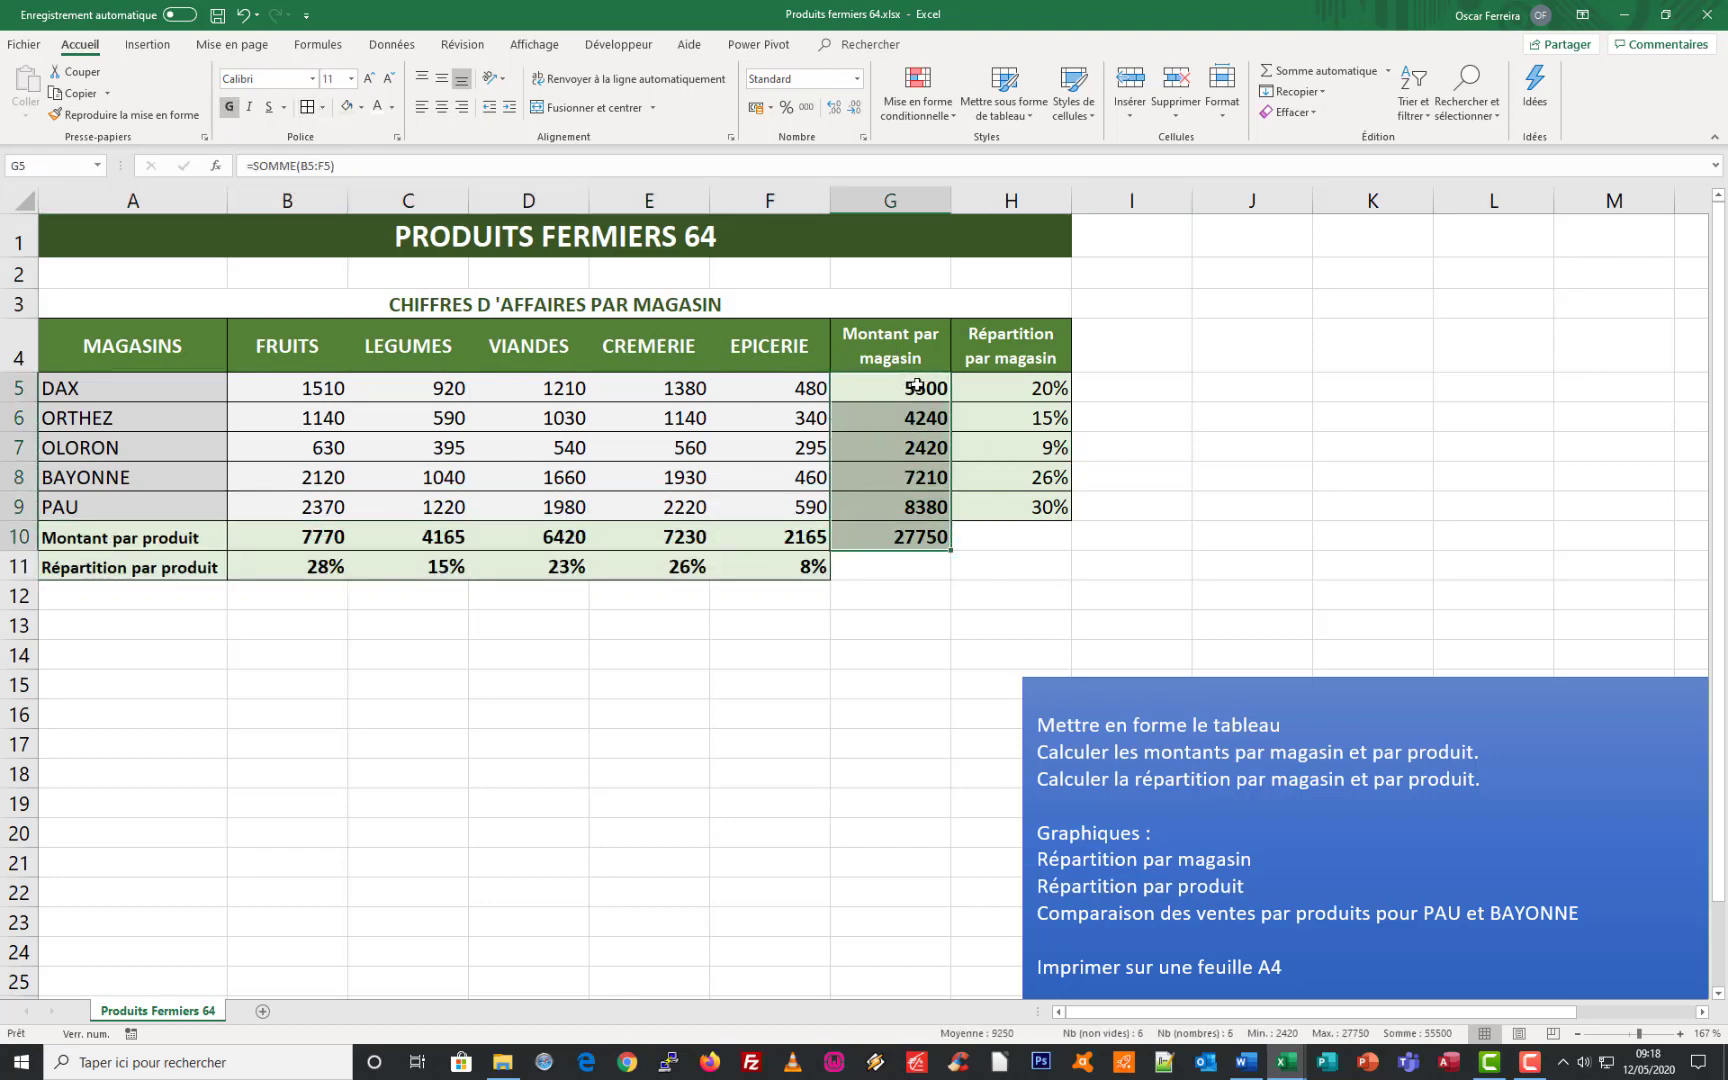
left_click_drag(986, 386, 990, 507)
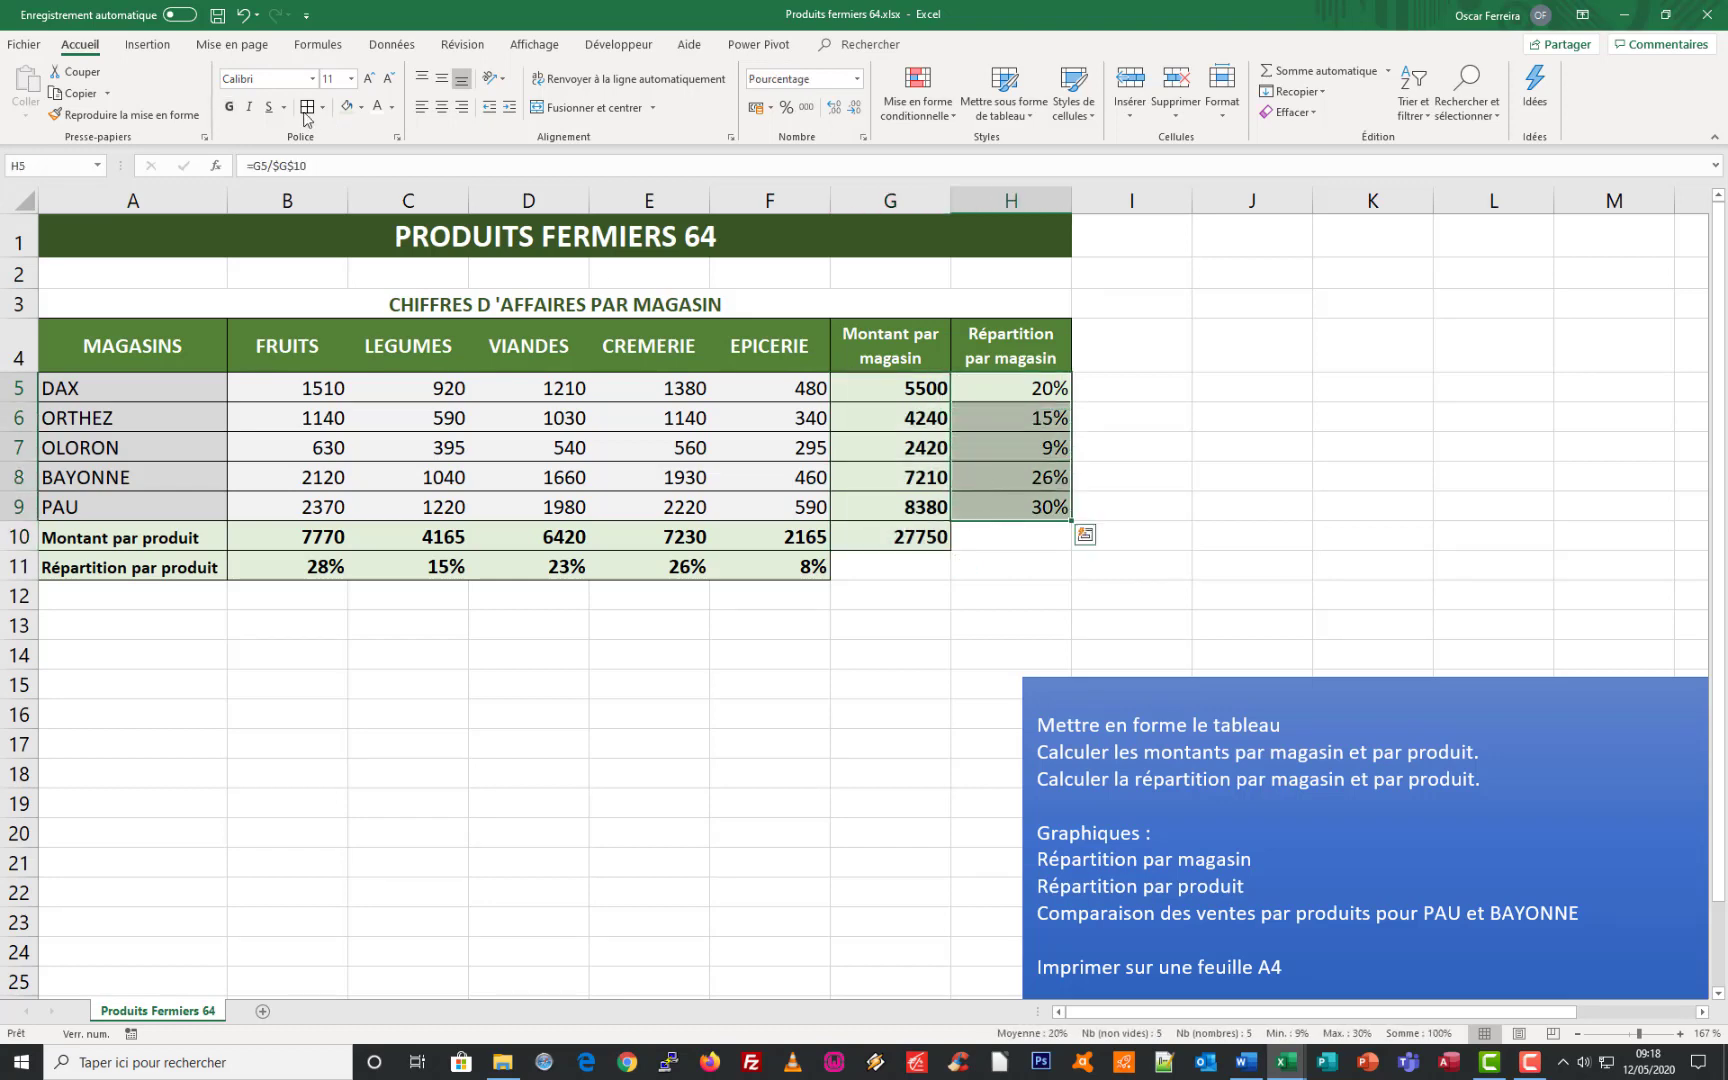
left_click(232, 107)
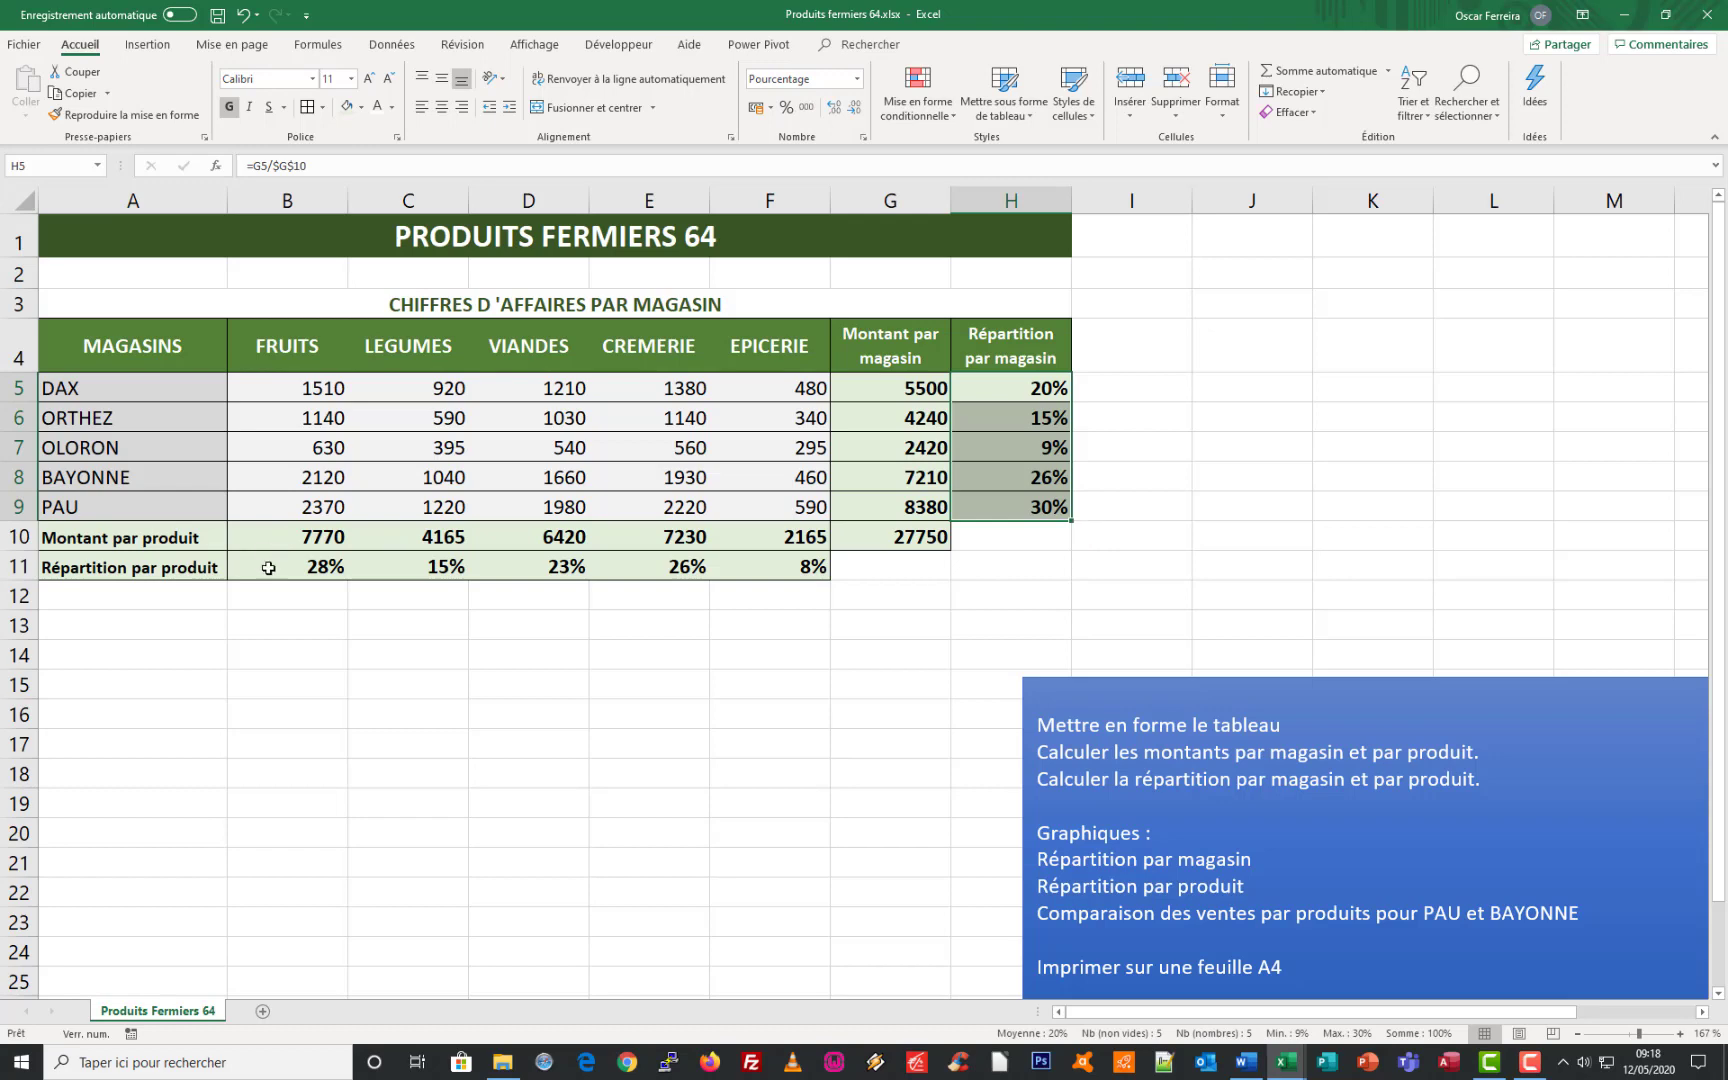
- Centre the percentages horizontally in B11:F11 and H5:H9
left_click_drag(284, 567, 785, 567)
left_click(441, 107)
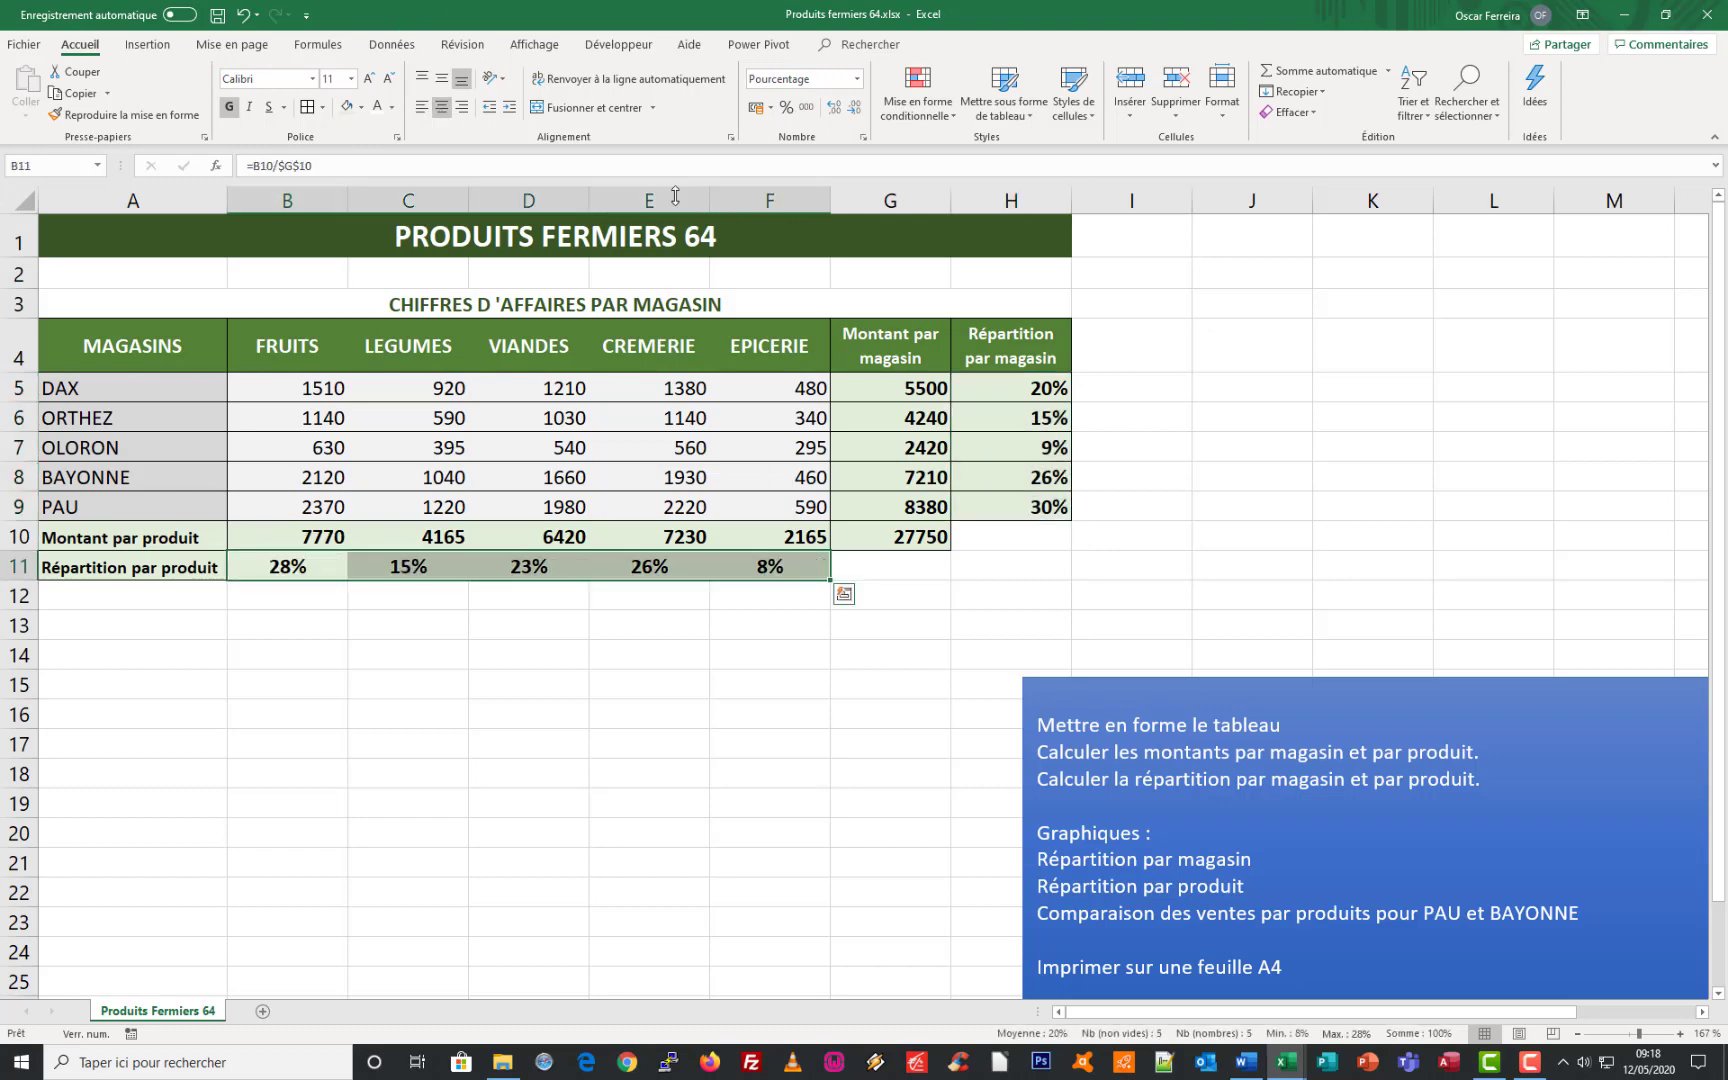
left_click_drag(1022, 398, 1012, 505)
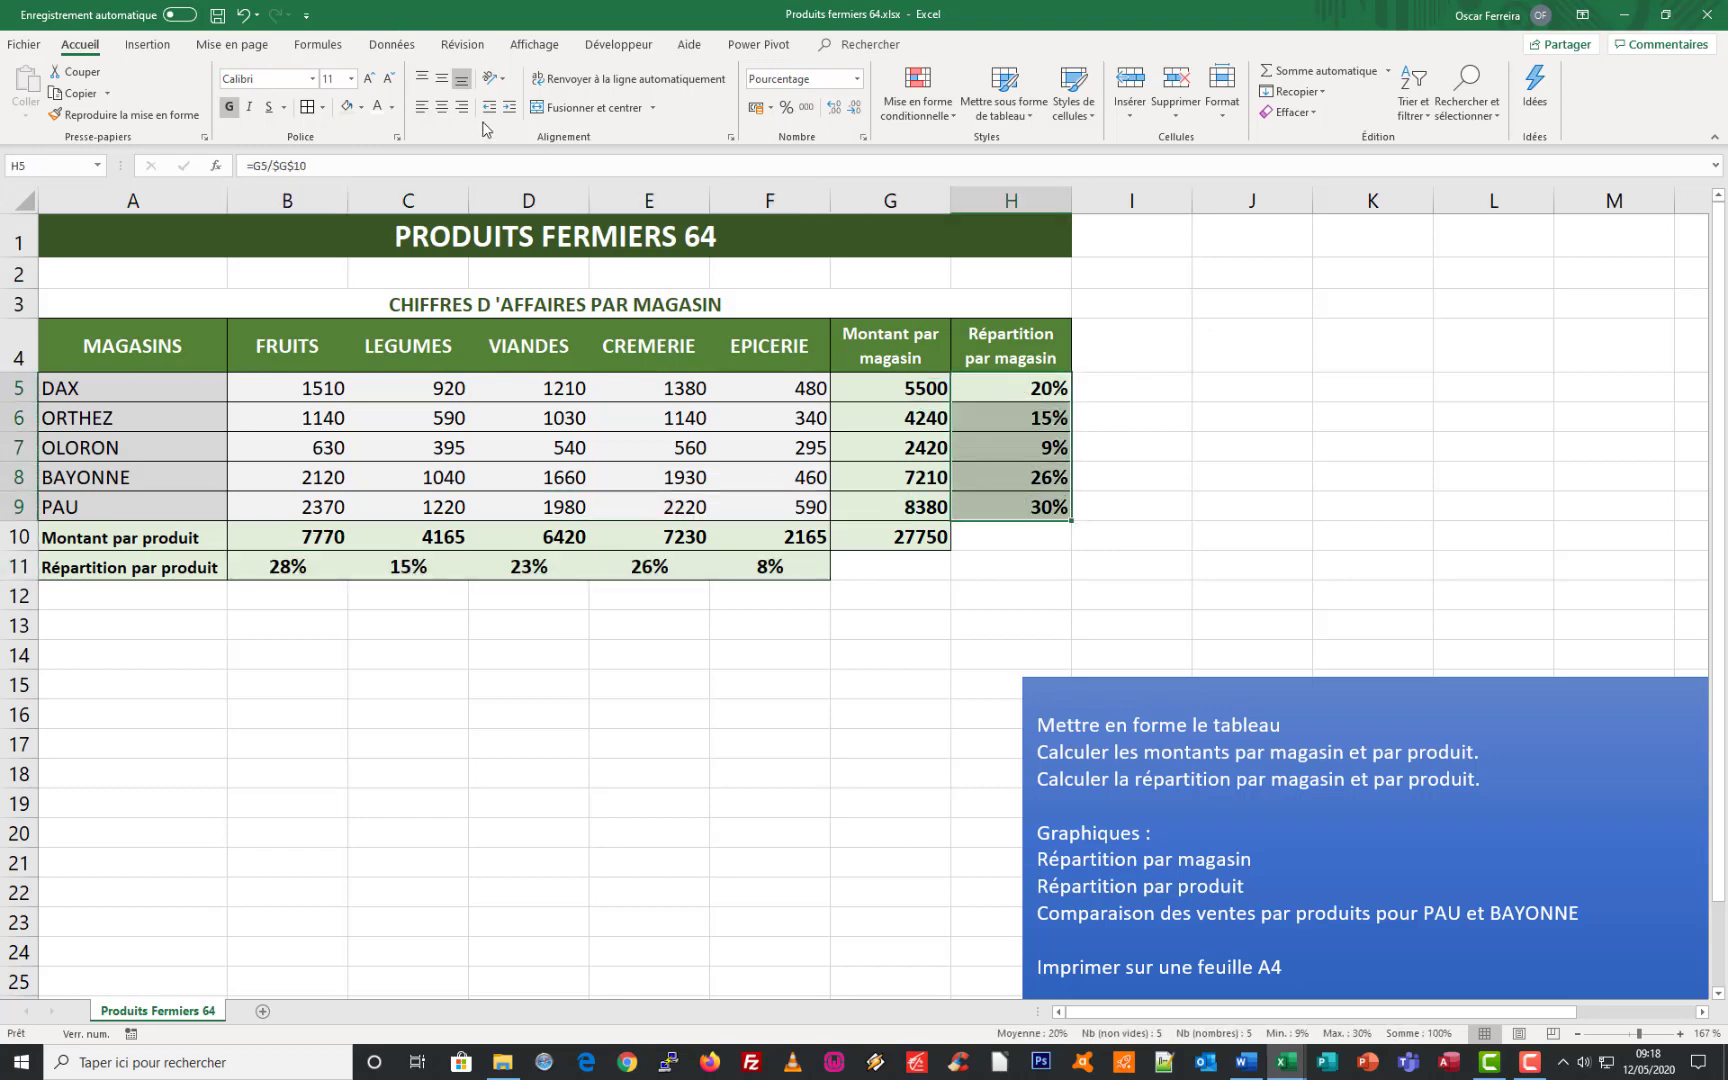
left_click(441, 107)
- Format the amounts in B5:G10 as euro currency with two decimals
left_click_drag(293, 380, 900, 537)
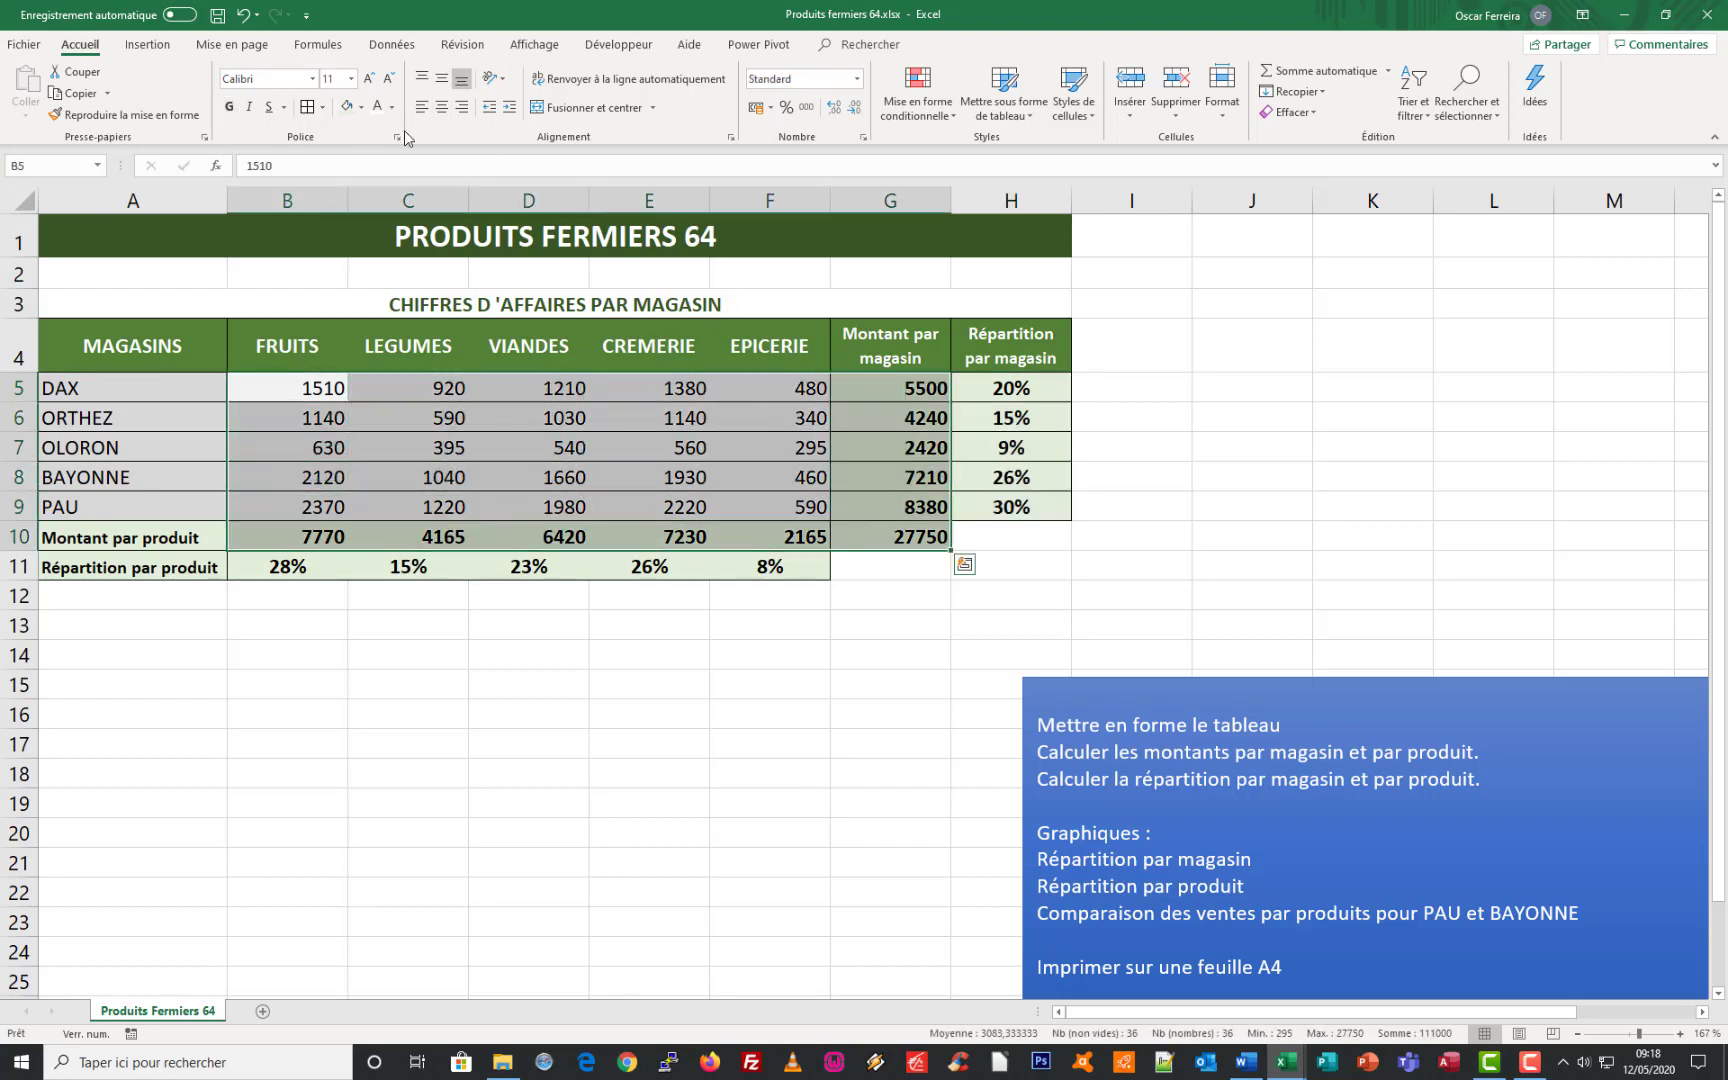
left_click(857, 78)
left_click(830, 178)
left_click(890, 566)
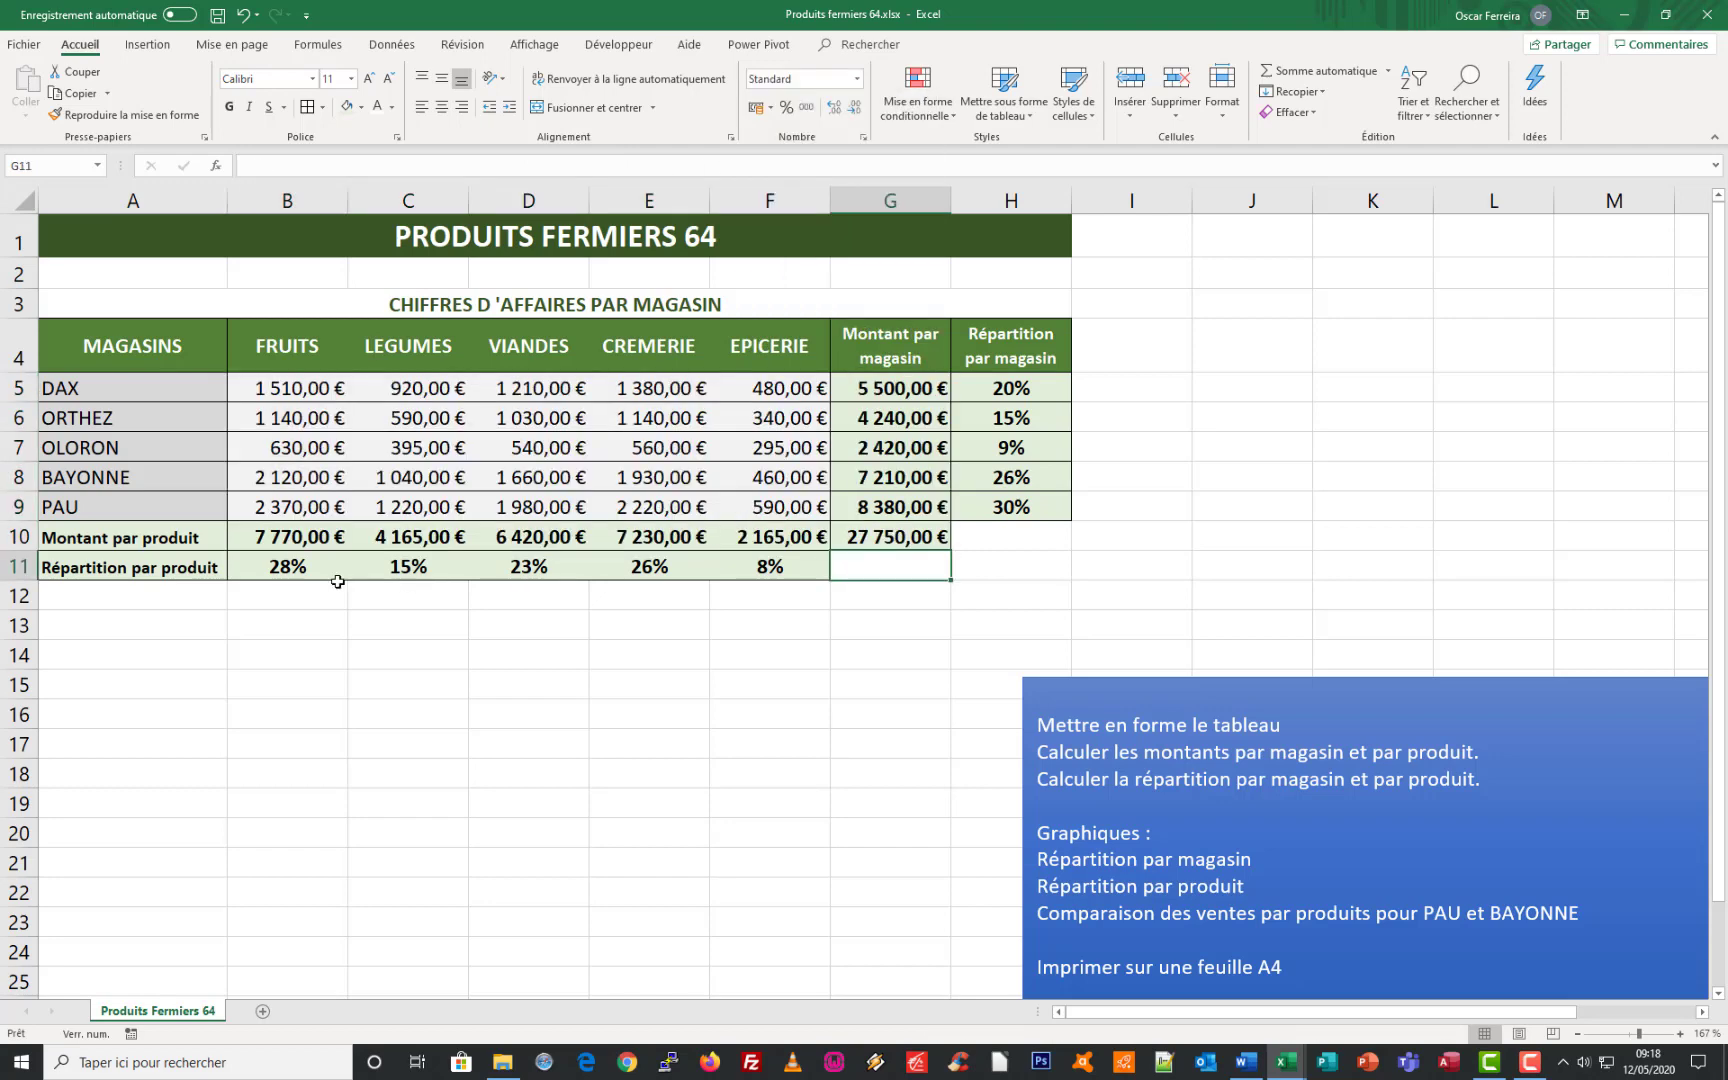
- Increase the font size of the percentages in B11:F11 and H5:H9 to 14
left_click_drag(264, 567, 771, 567)
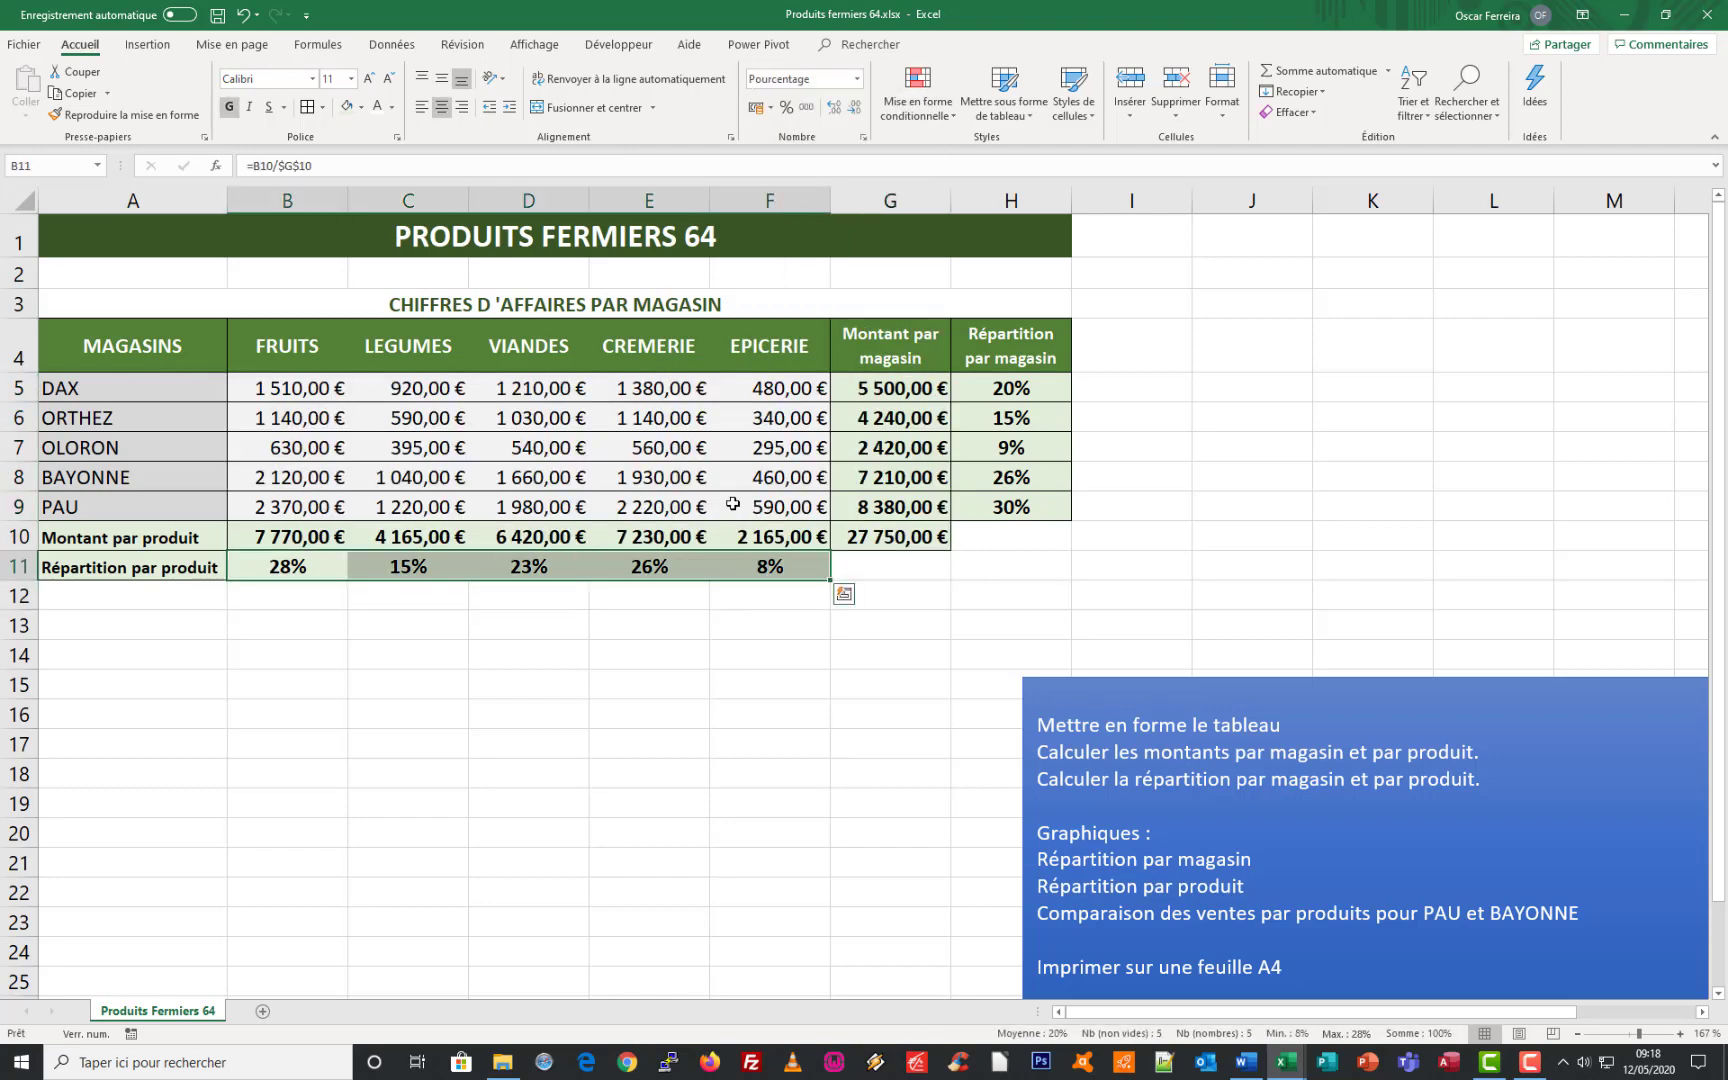
left_click(370, 79)
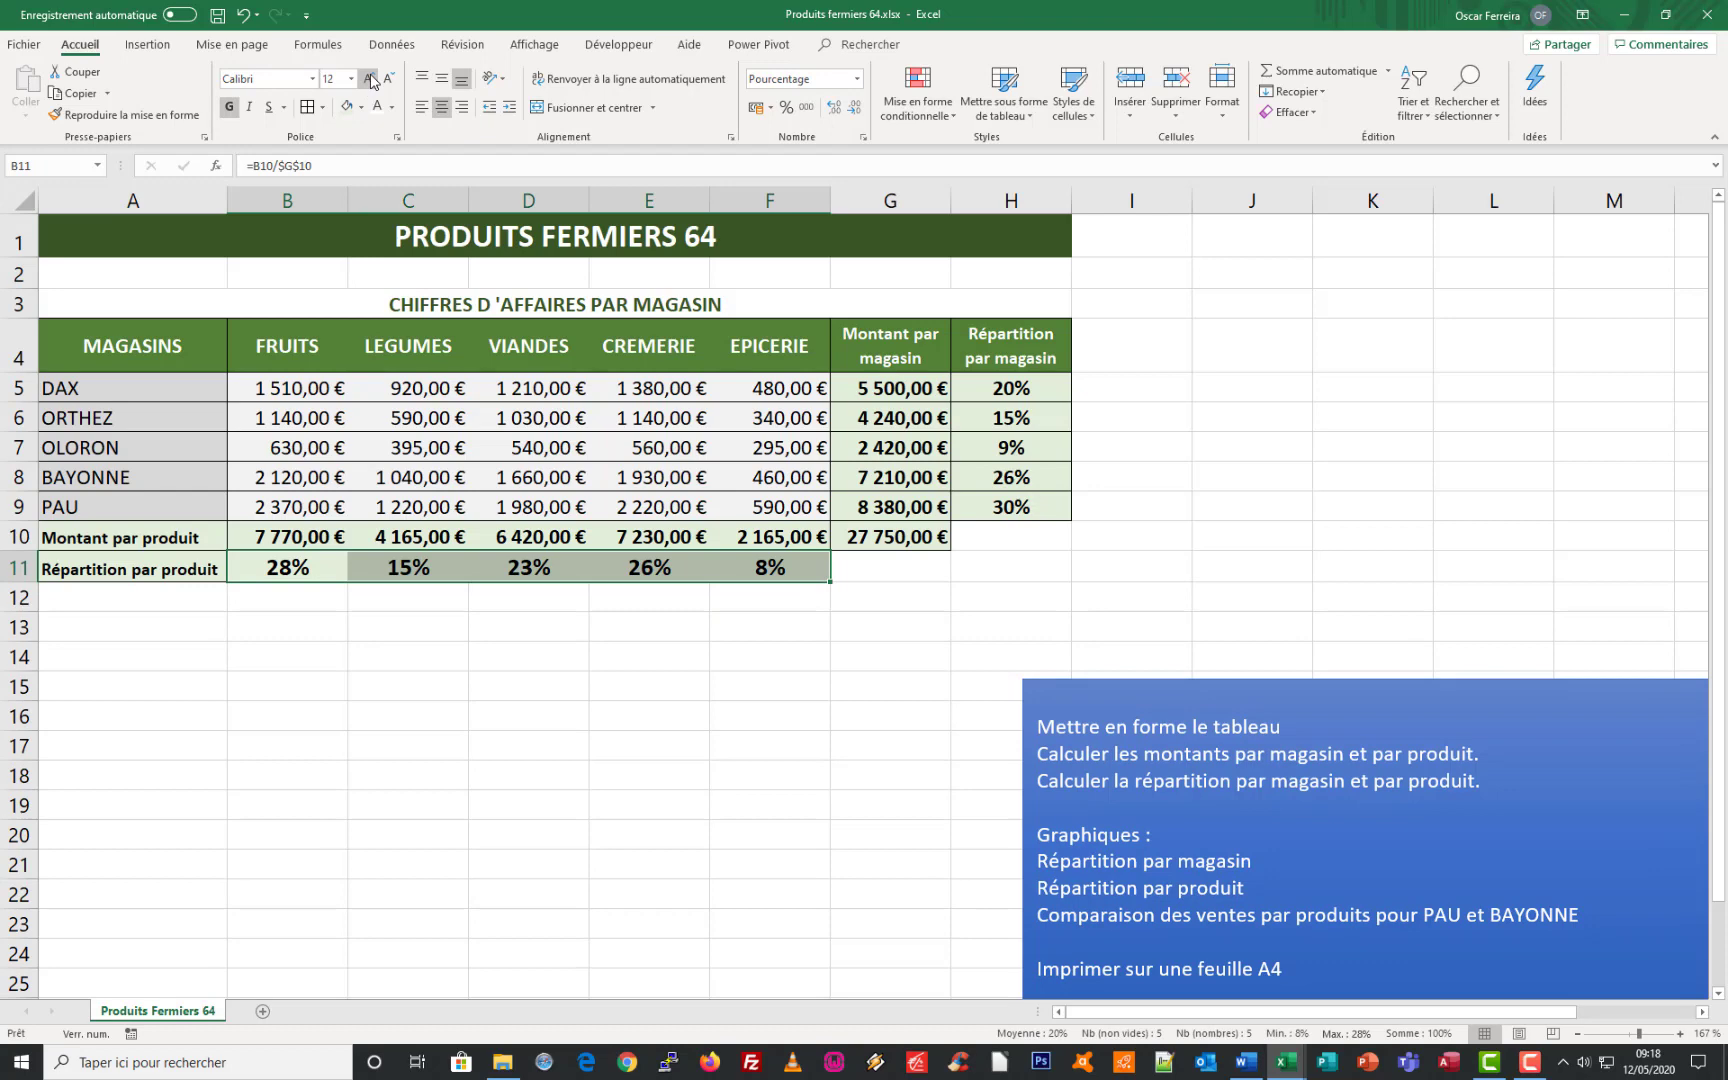
left_click(370, 79)
left_click_drag(1027, 384, 1020, 505)
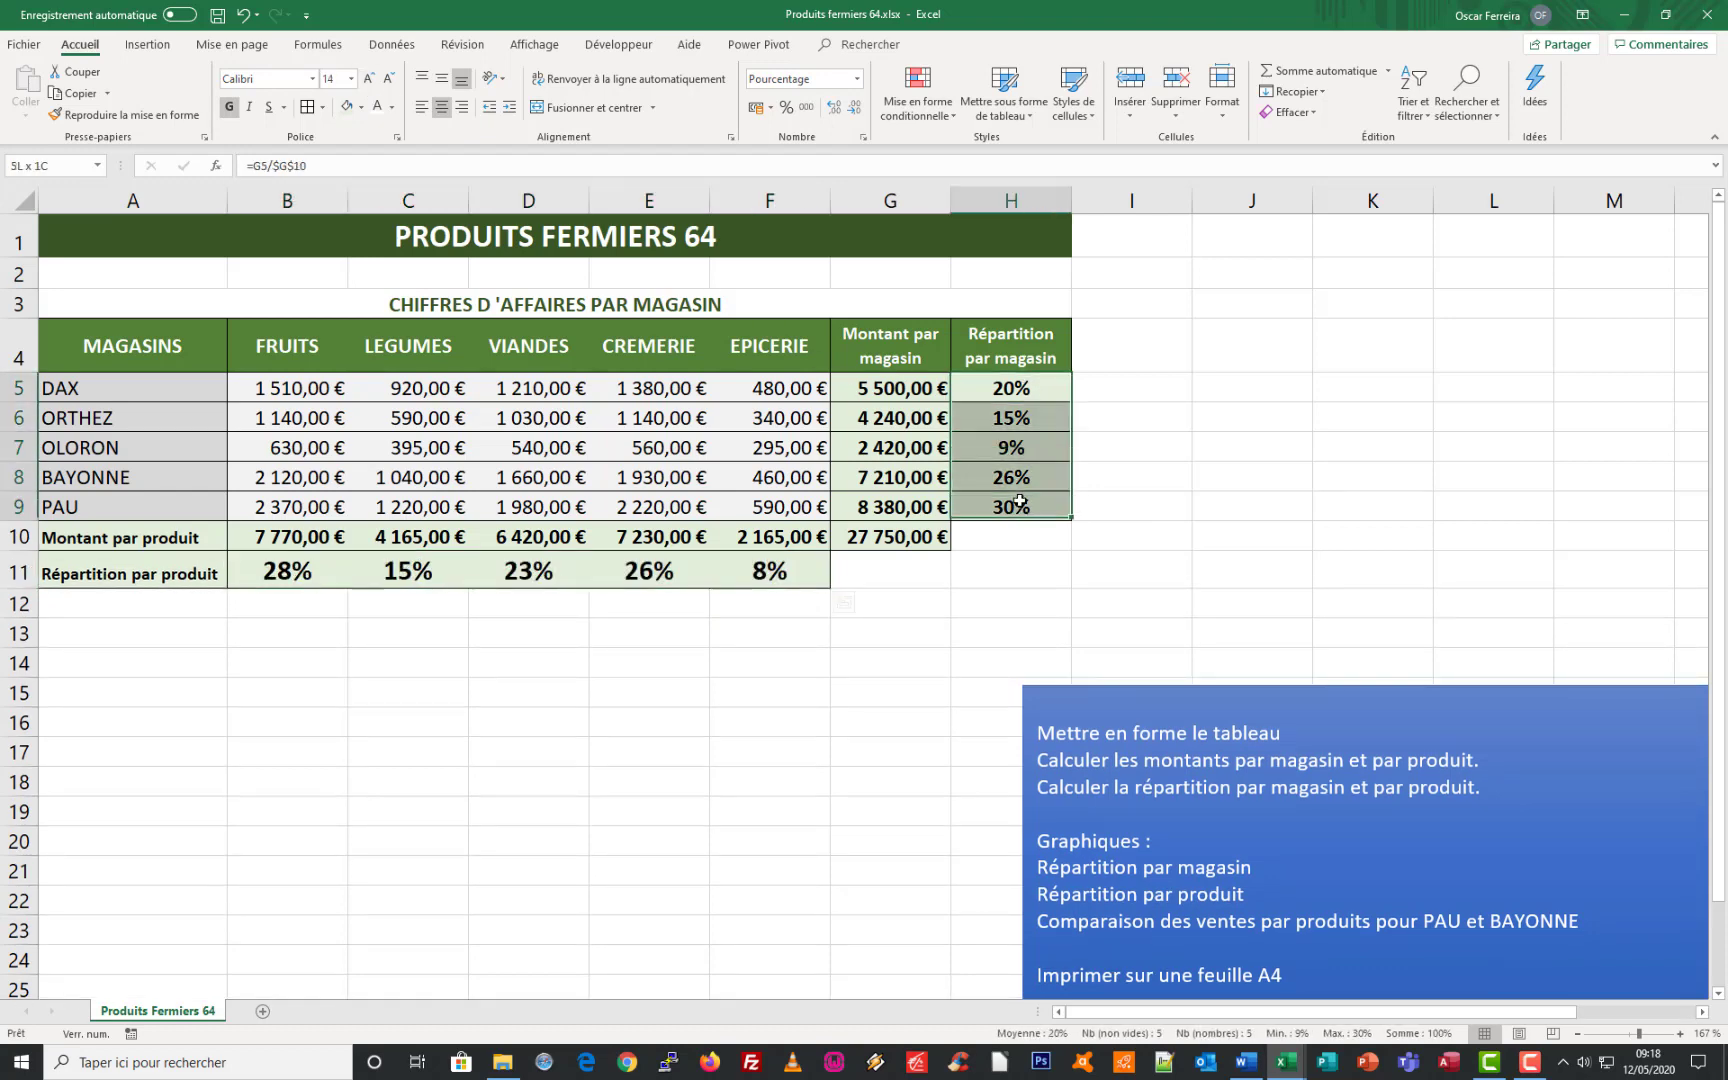
left_click(370, 79)
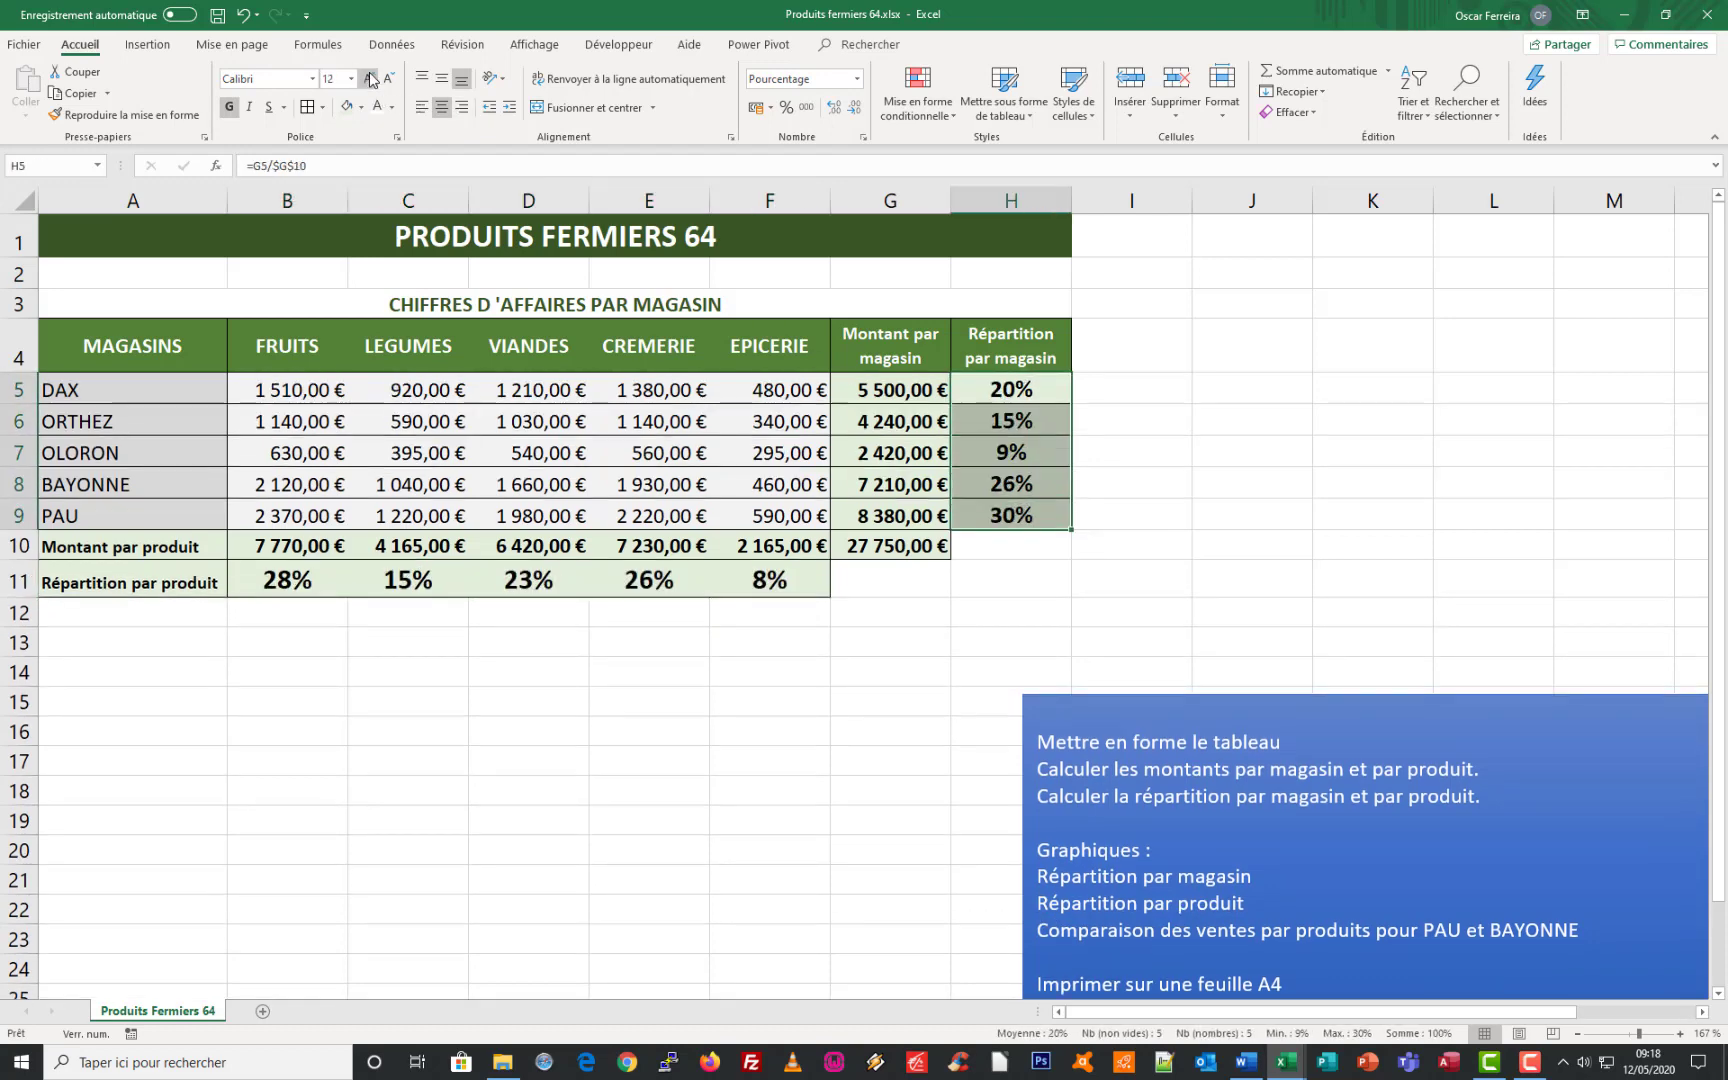
left_click(370, 79)
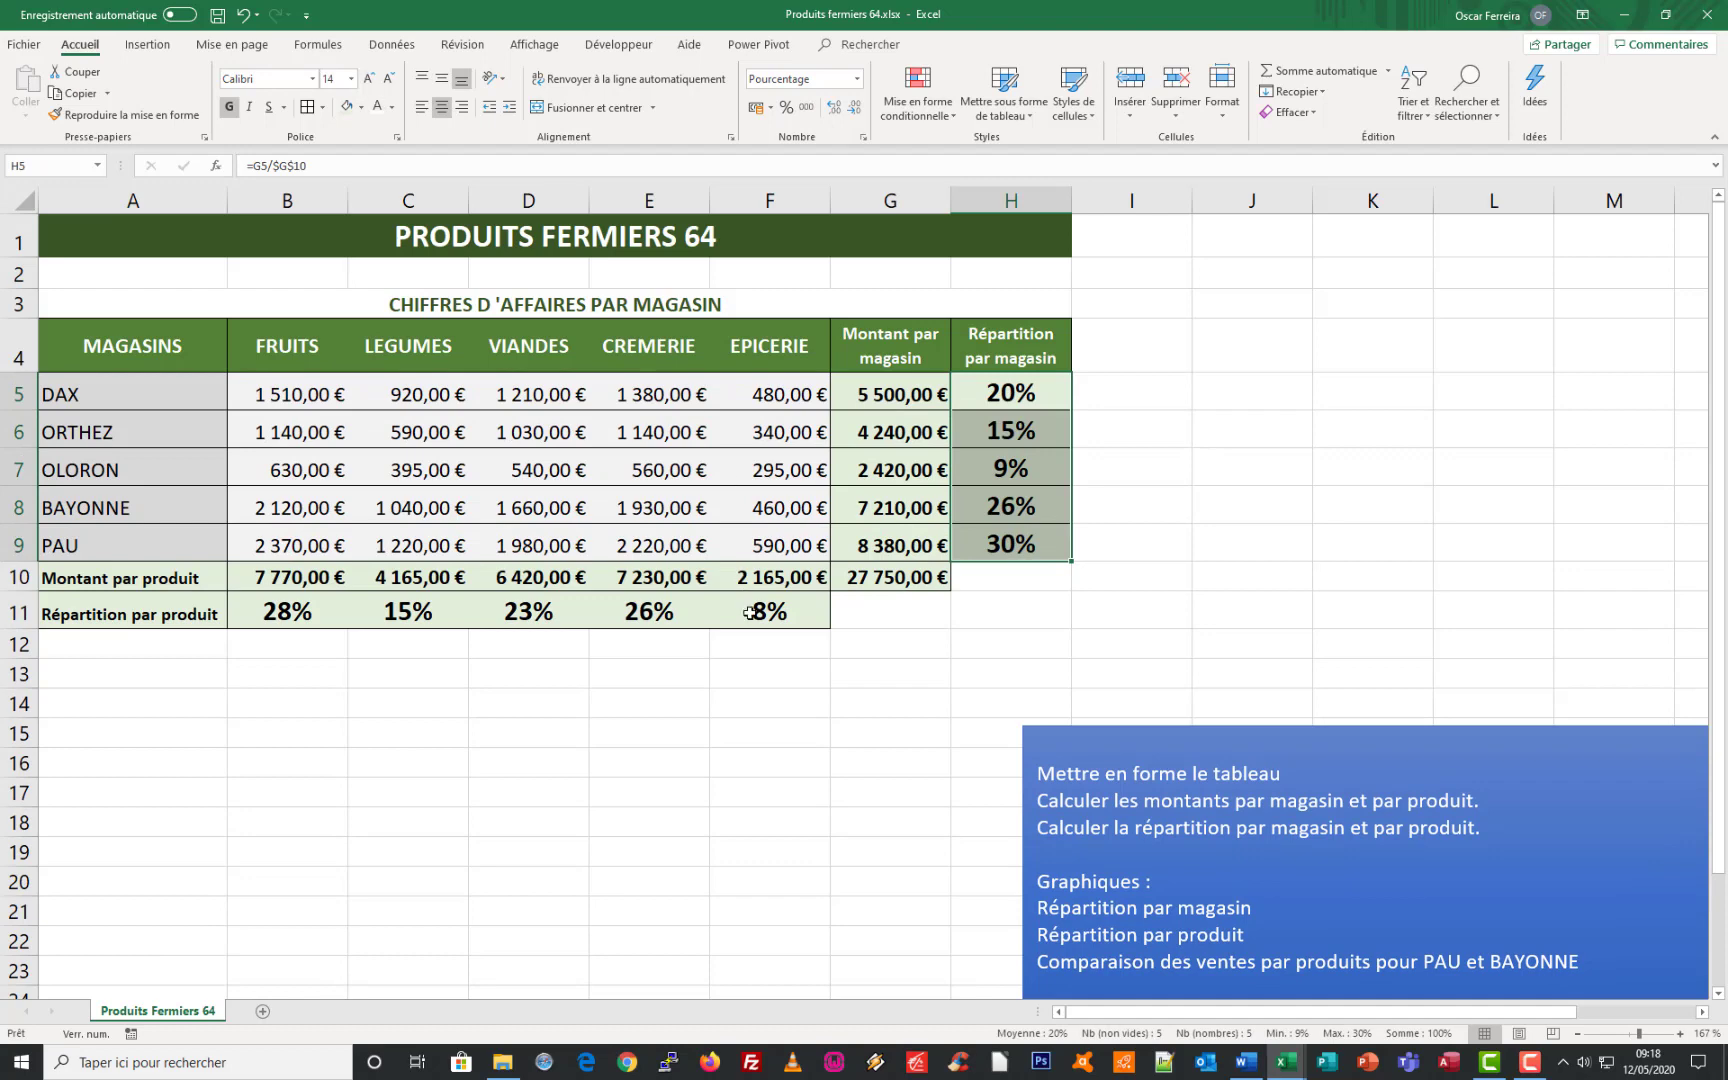
left_click(753, 670)
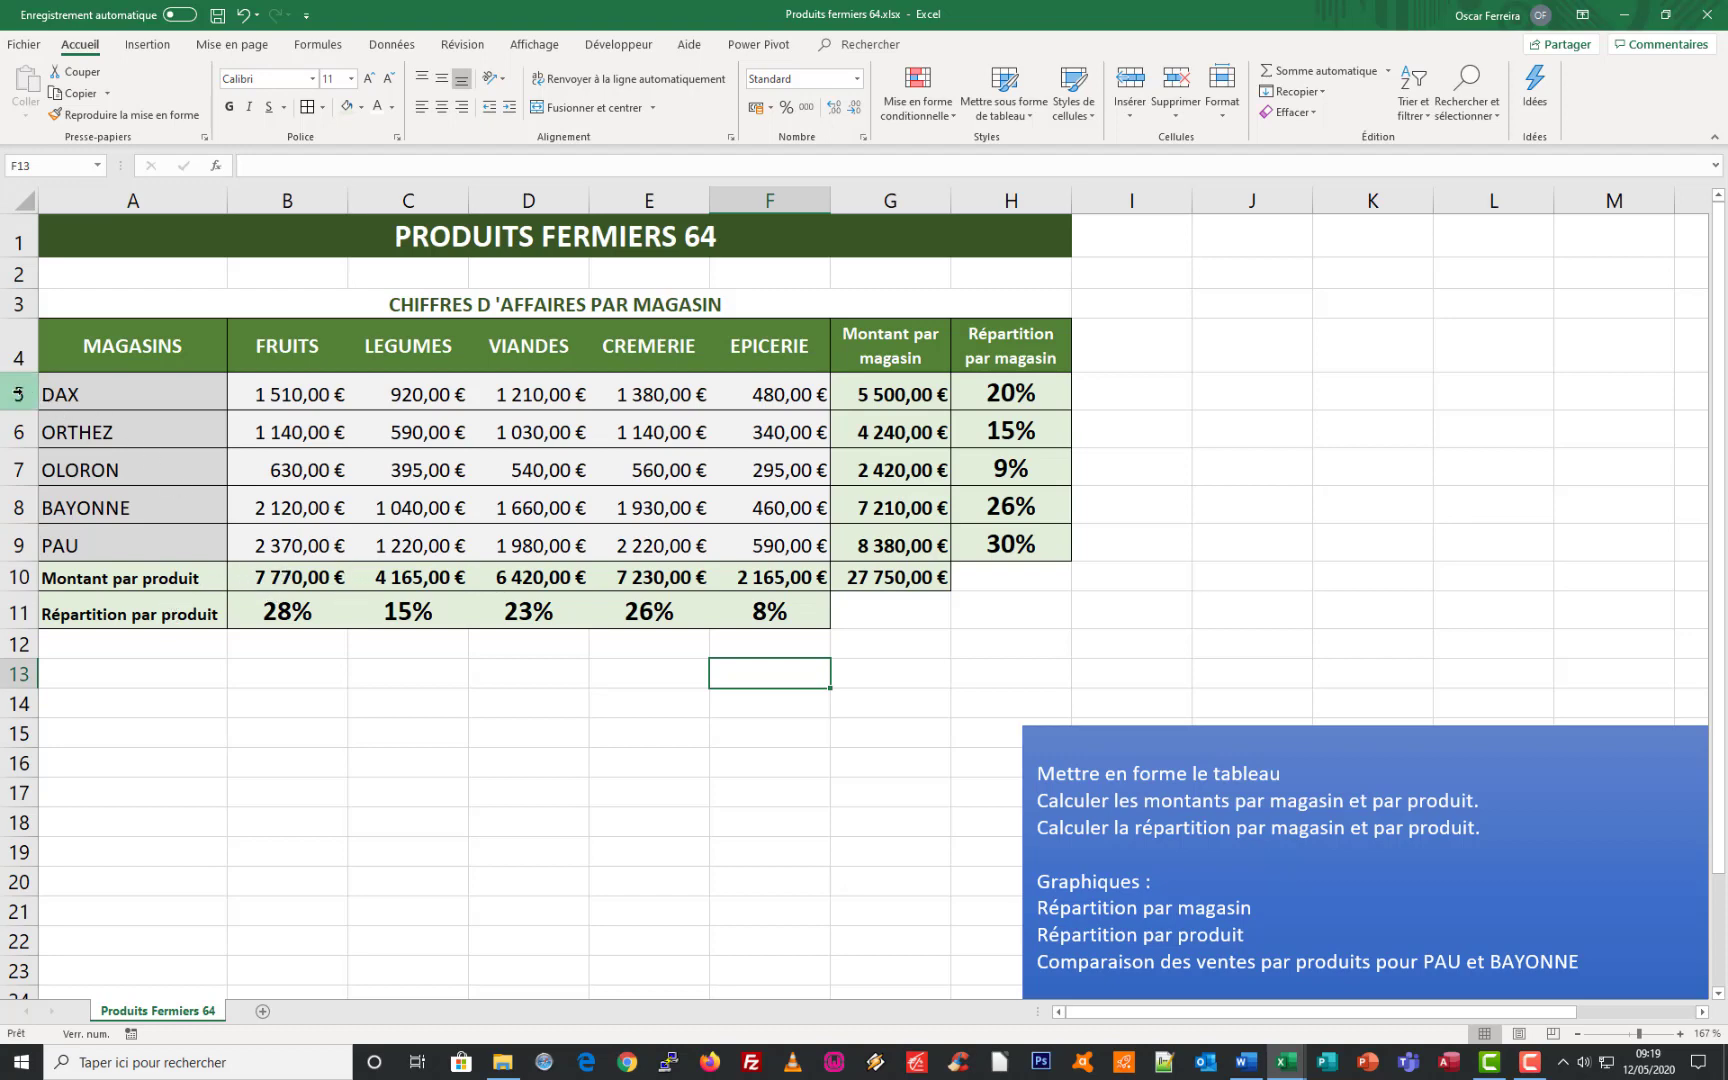
- Give table rows 4 to 11 one uniform height, tall enough for the two-line headers in row 4
left_click_drag(18, 398, 19, 593)
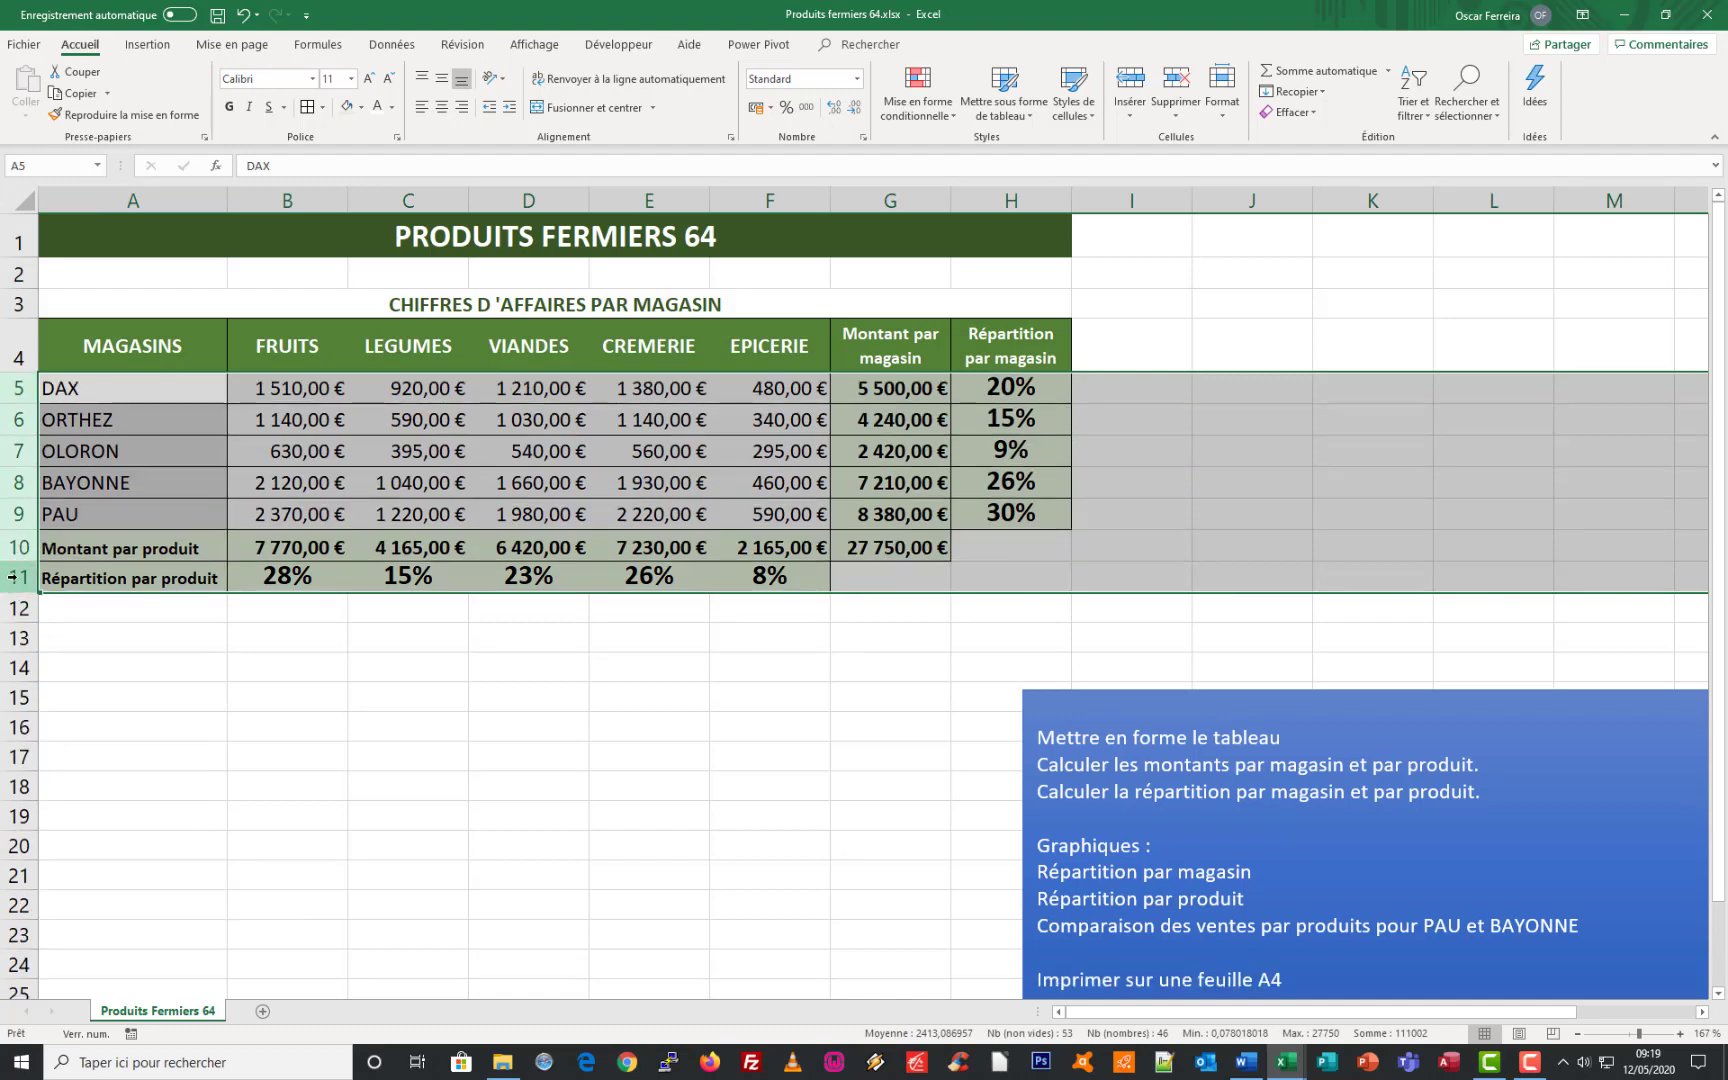
double_click(18, 561)
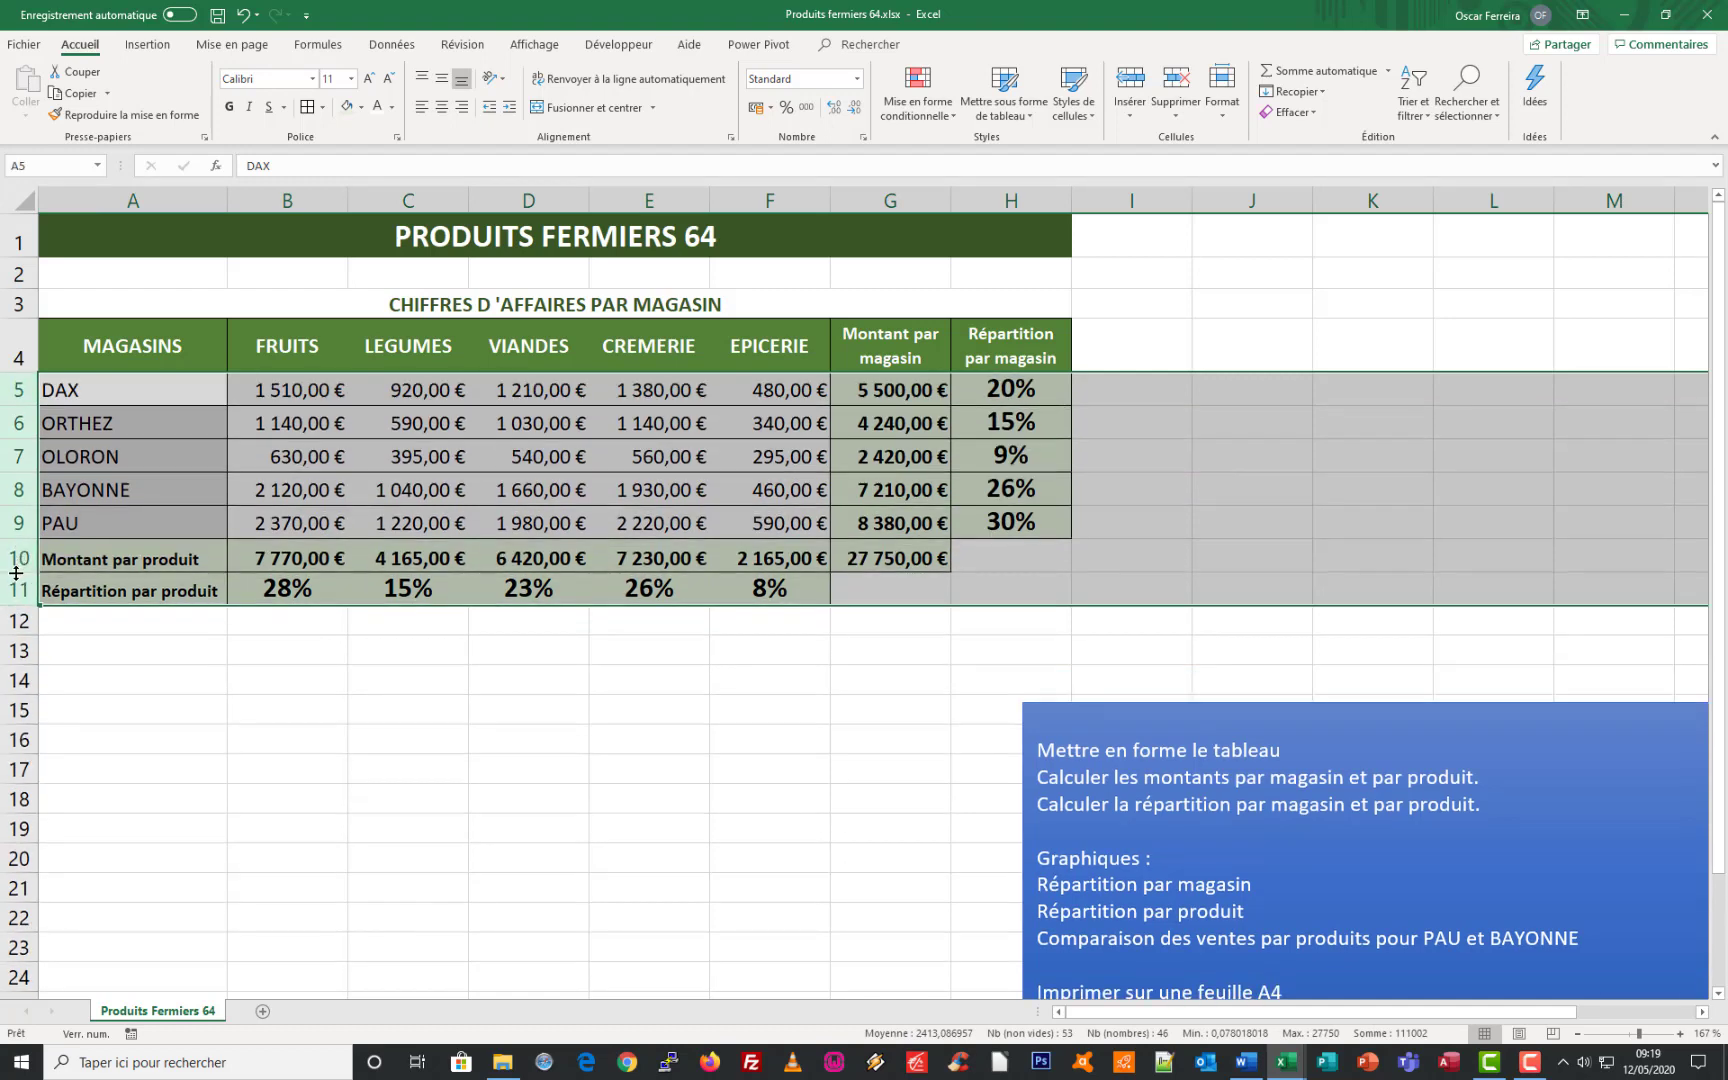
left_click_drag(17, 571, 21, 611)
left_click(21, 611)
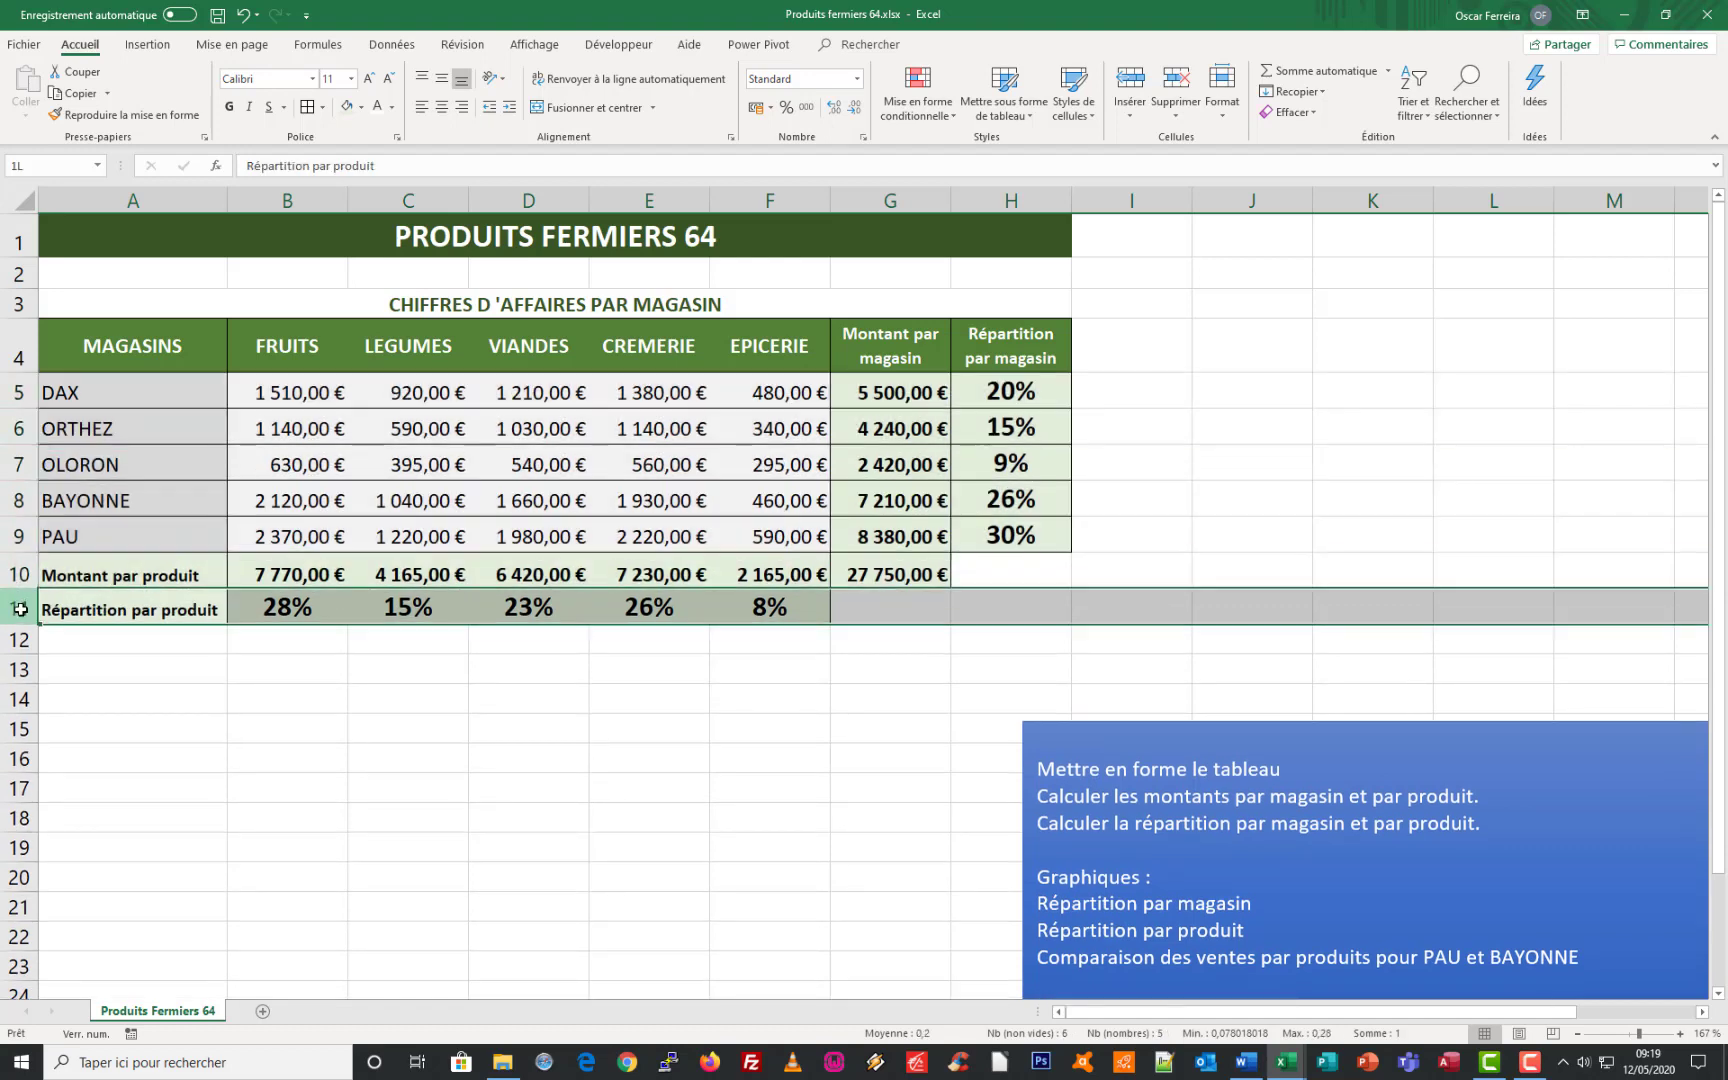
left_click_drag(22, 349, 24, 599)
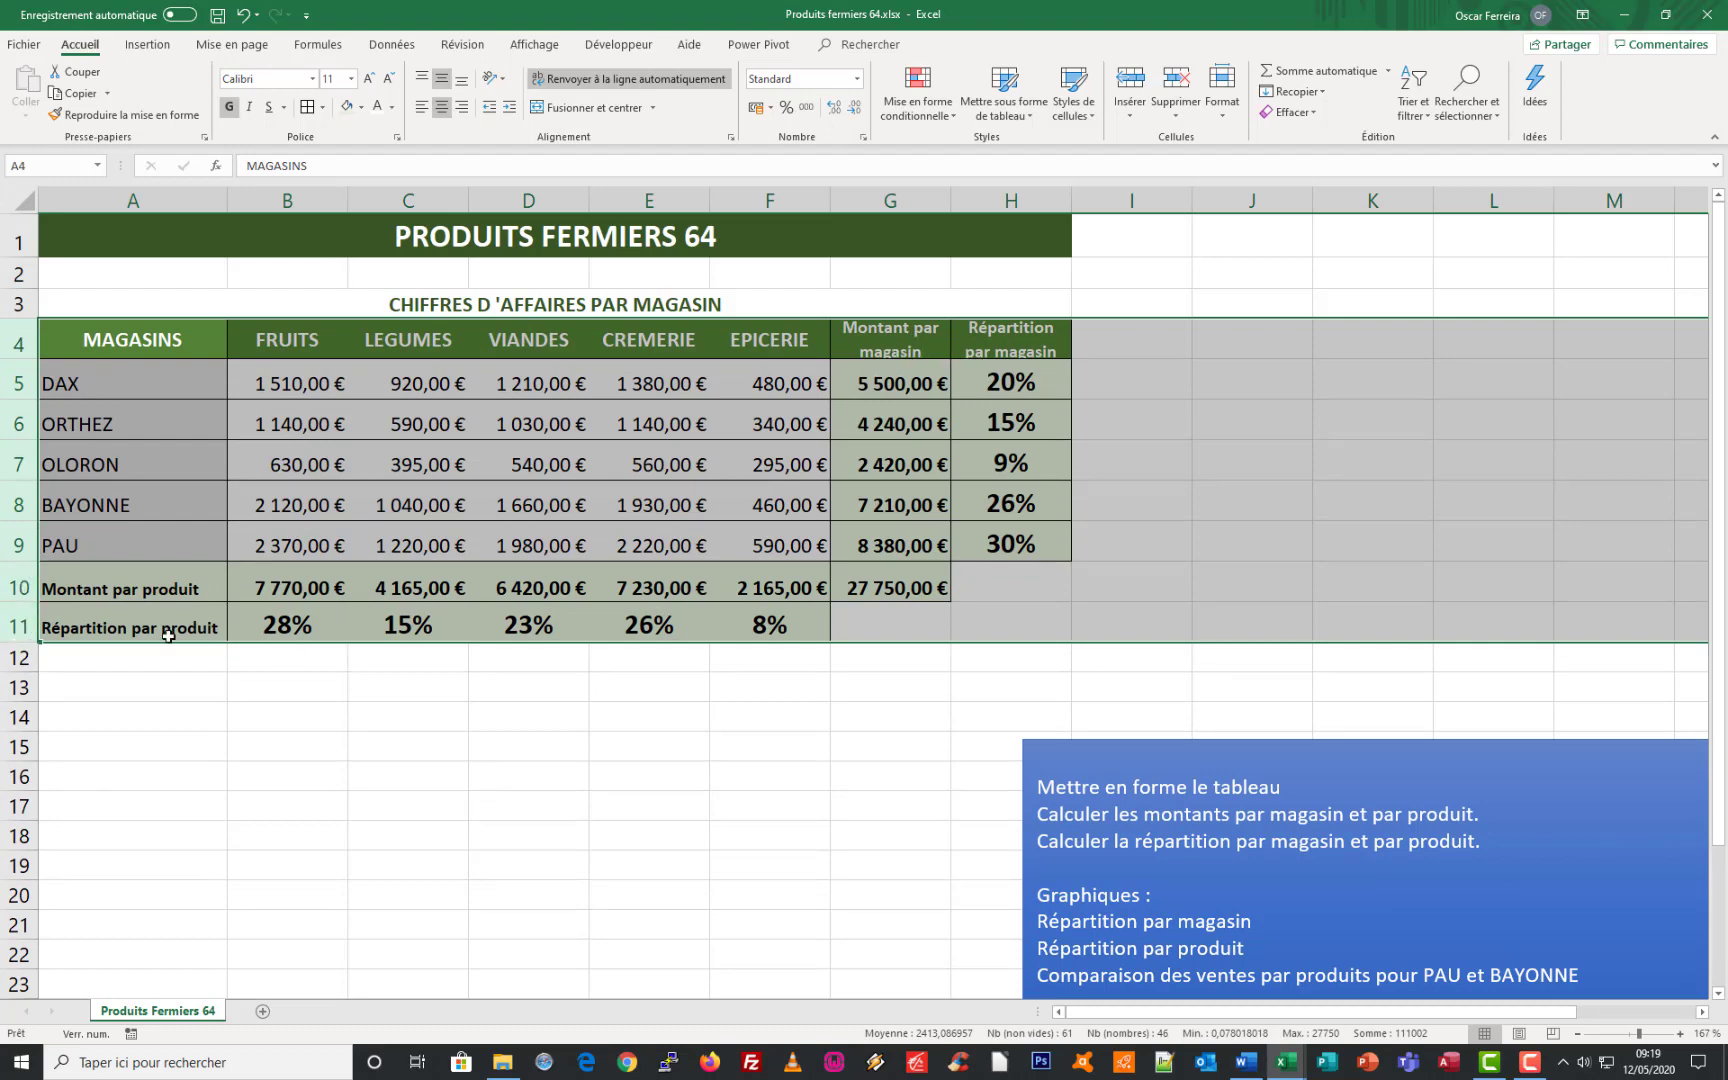
left_click_drag(22, 644, 20, 650)
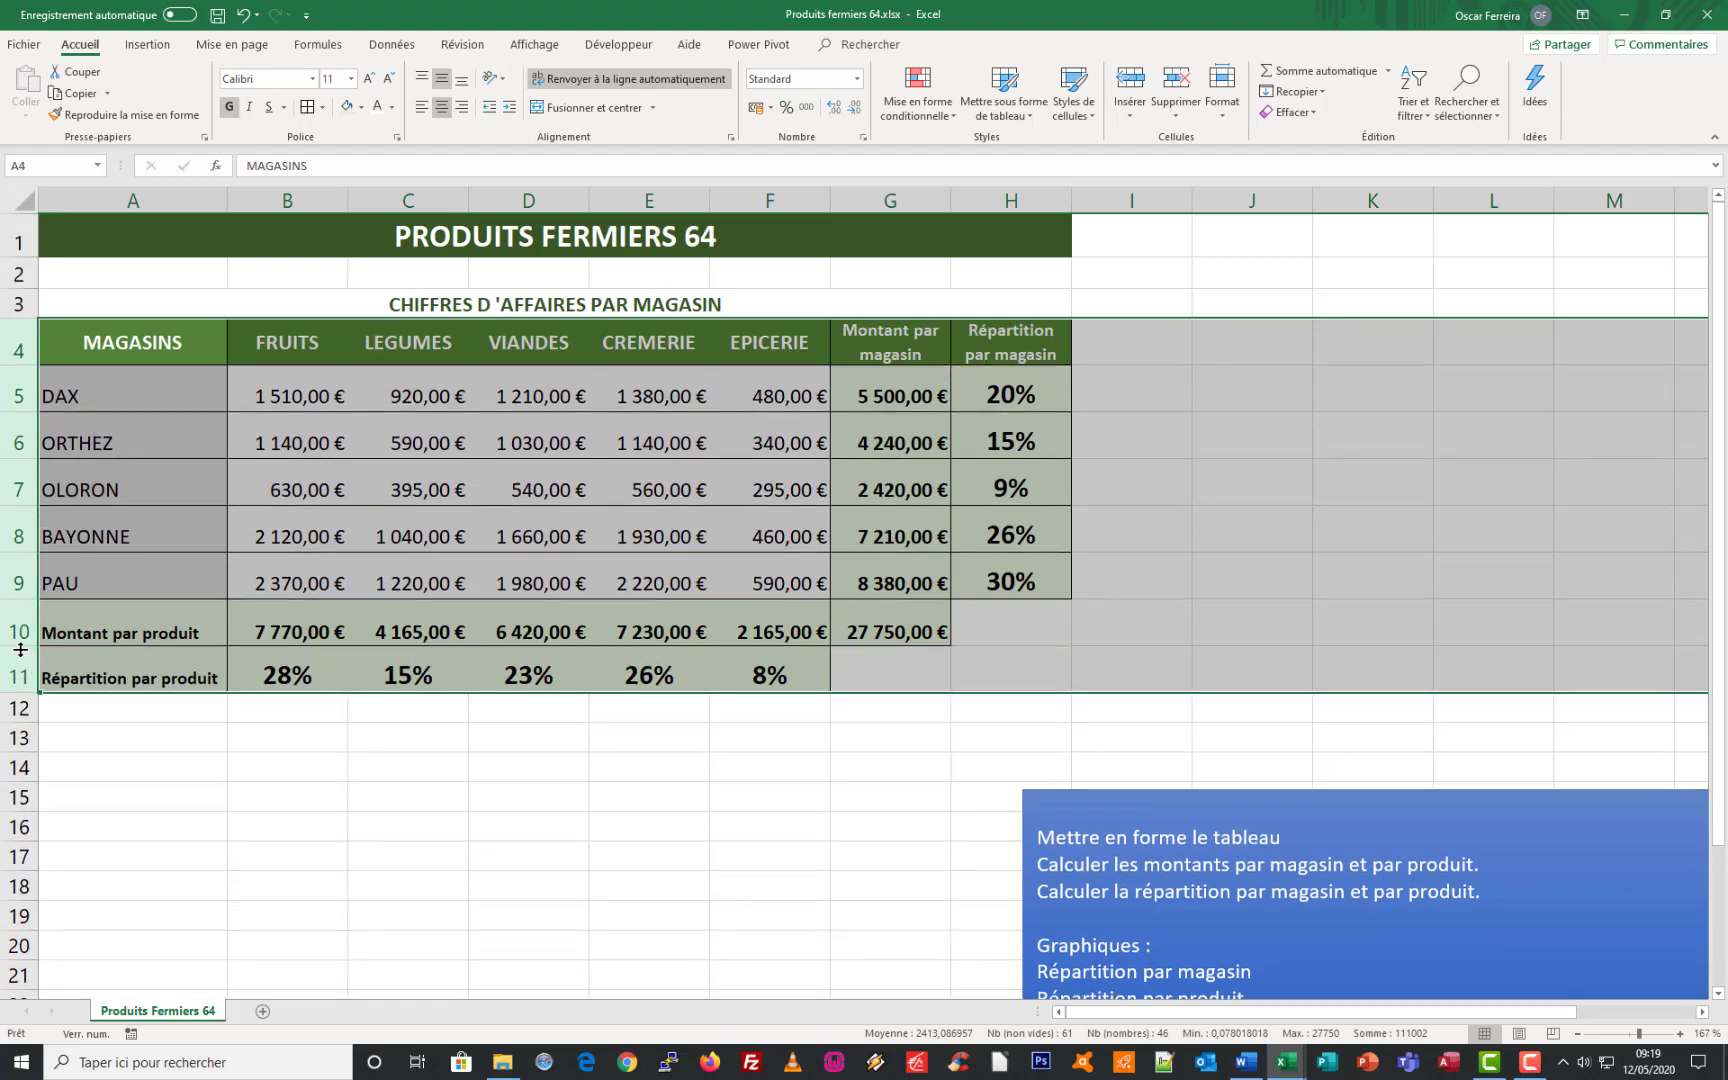
left_click(770, 708)
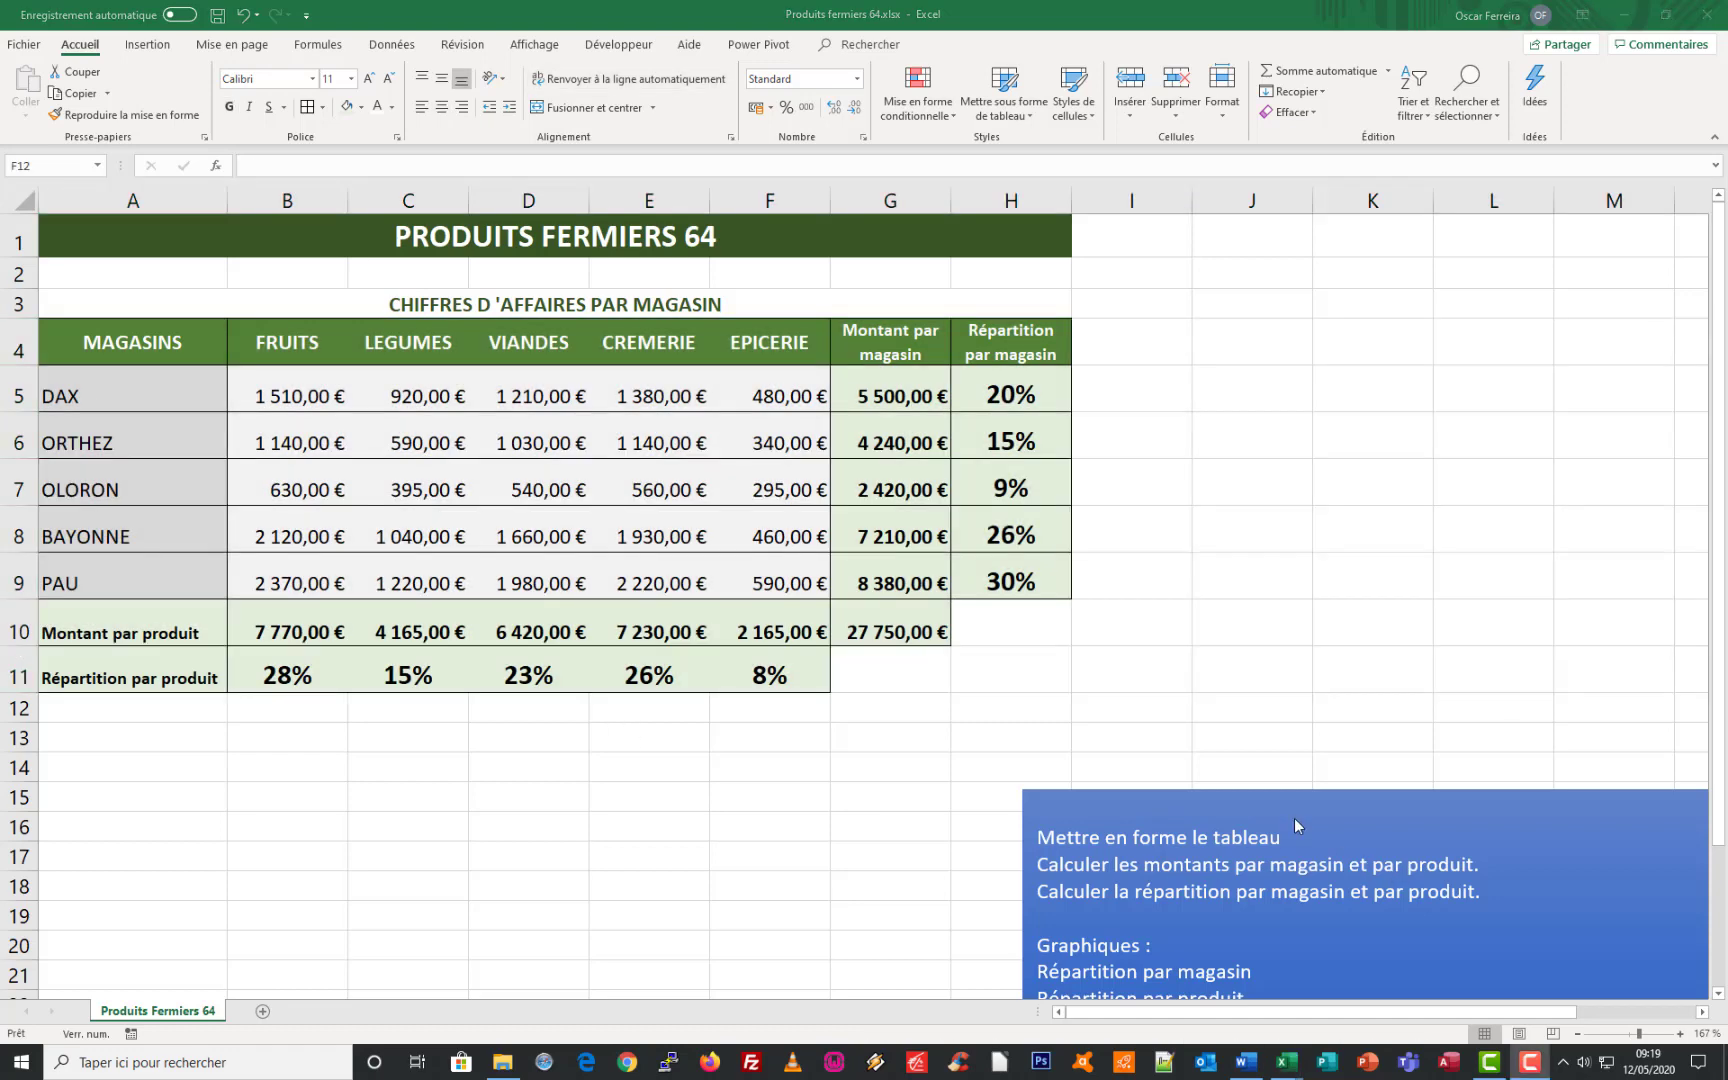
- Move the blue instructions box beside the table from column I, and insert the recommended pie chart from A4:A9 and H4:H9
mouse_move(1289, 787)
left_mouse_down()
mouse_move(1358, 687)
mouse_move(1346, 324)
mouse_move(1374, 325)
left_mouse_up()
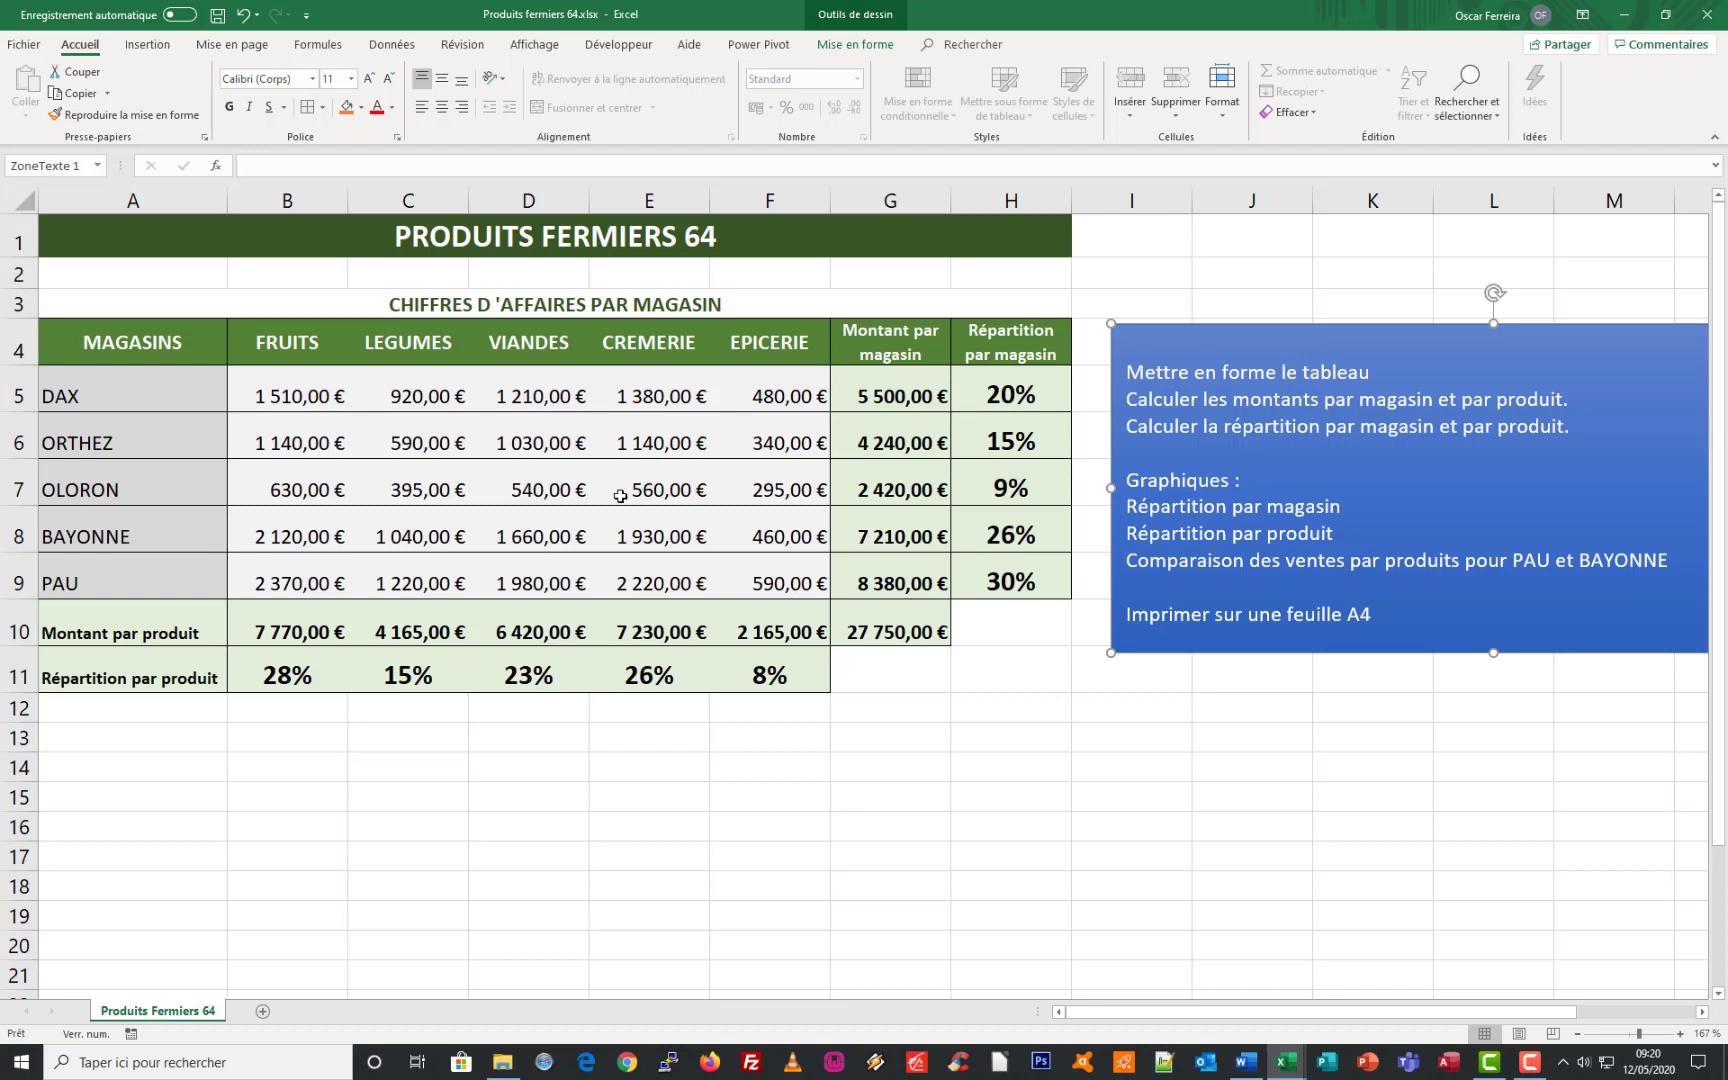
left_click_drag(140, 337, 188, 566)
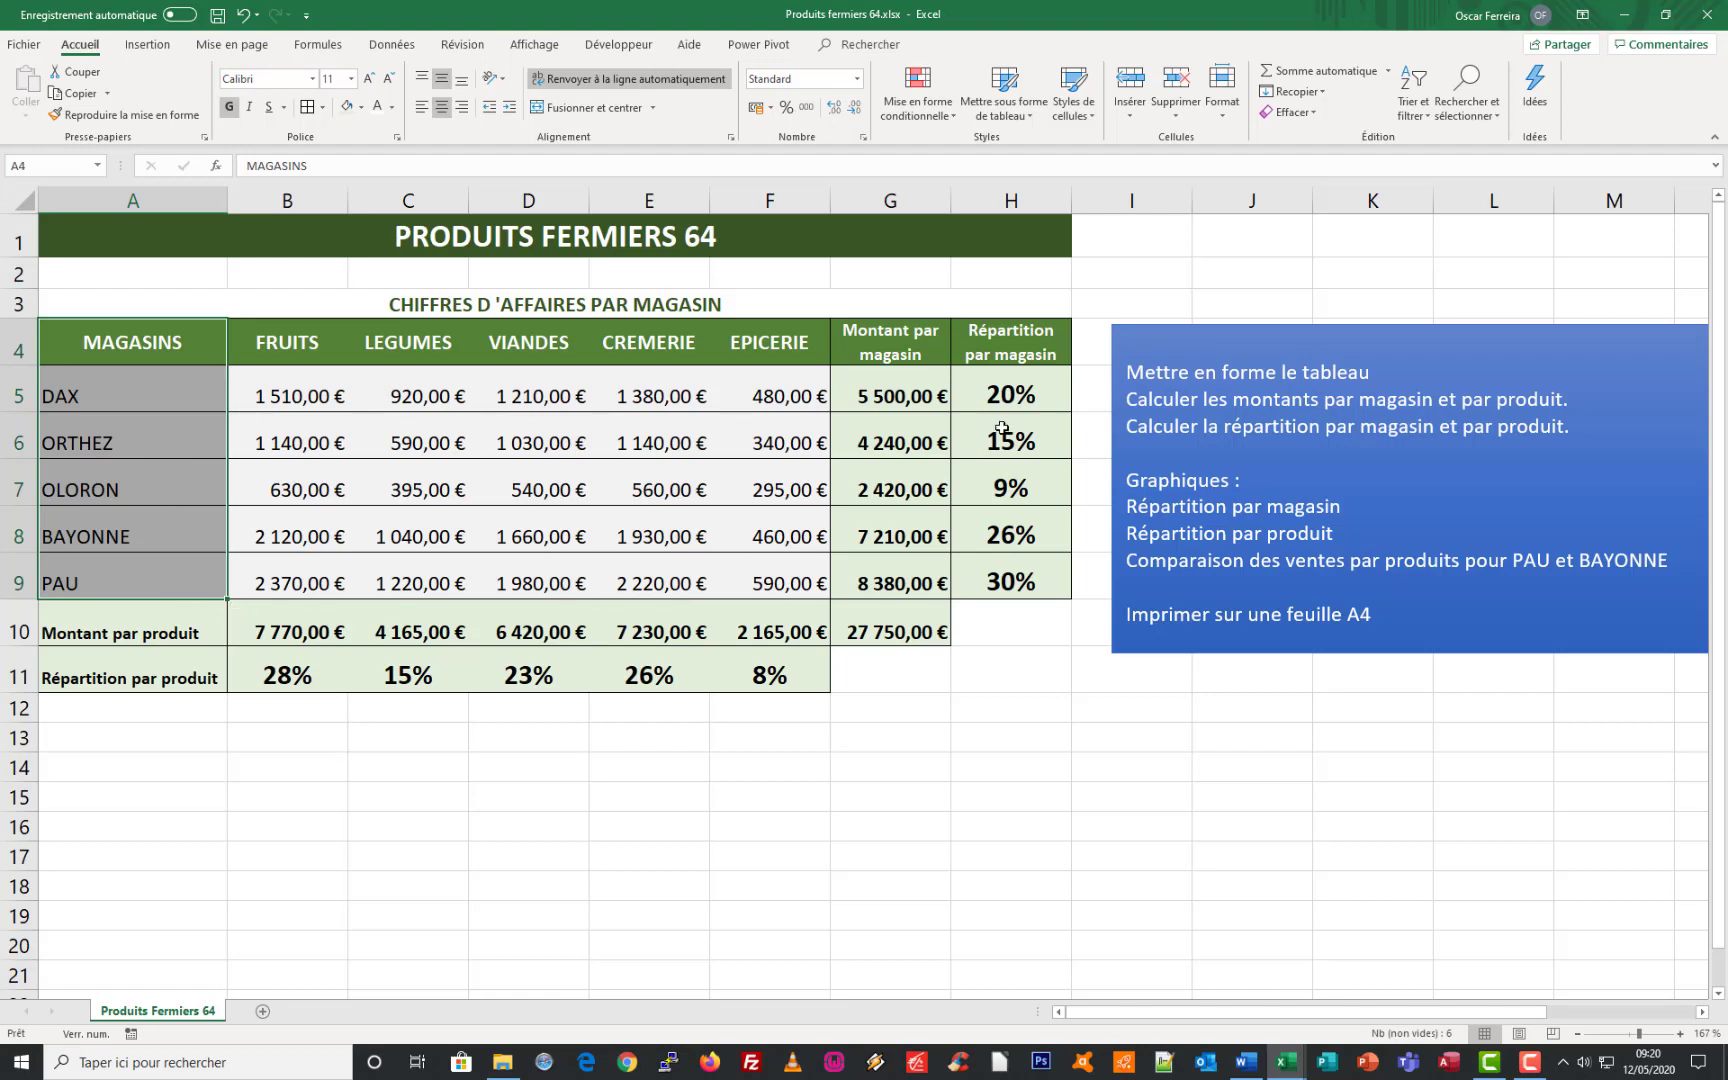
left_click_drag(1018, 330, 1007, 581, "ctrl")
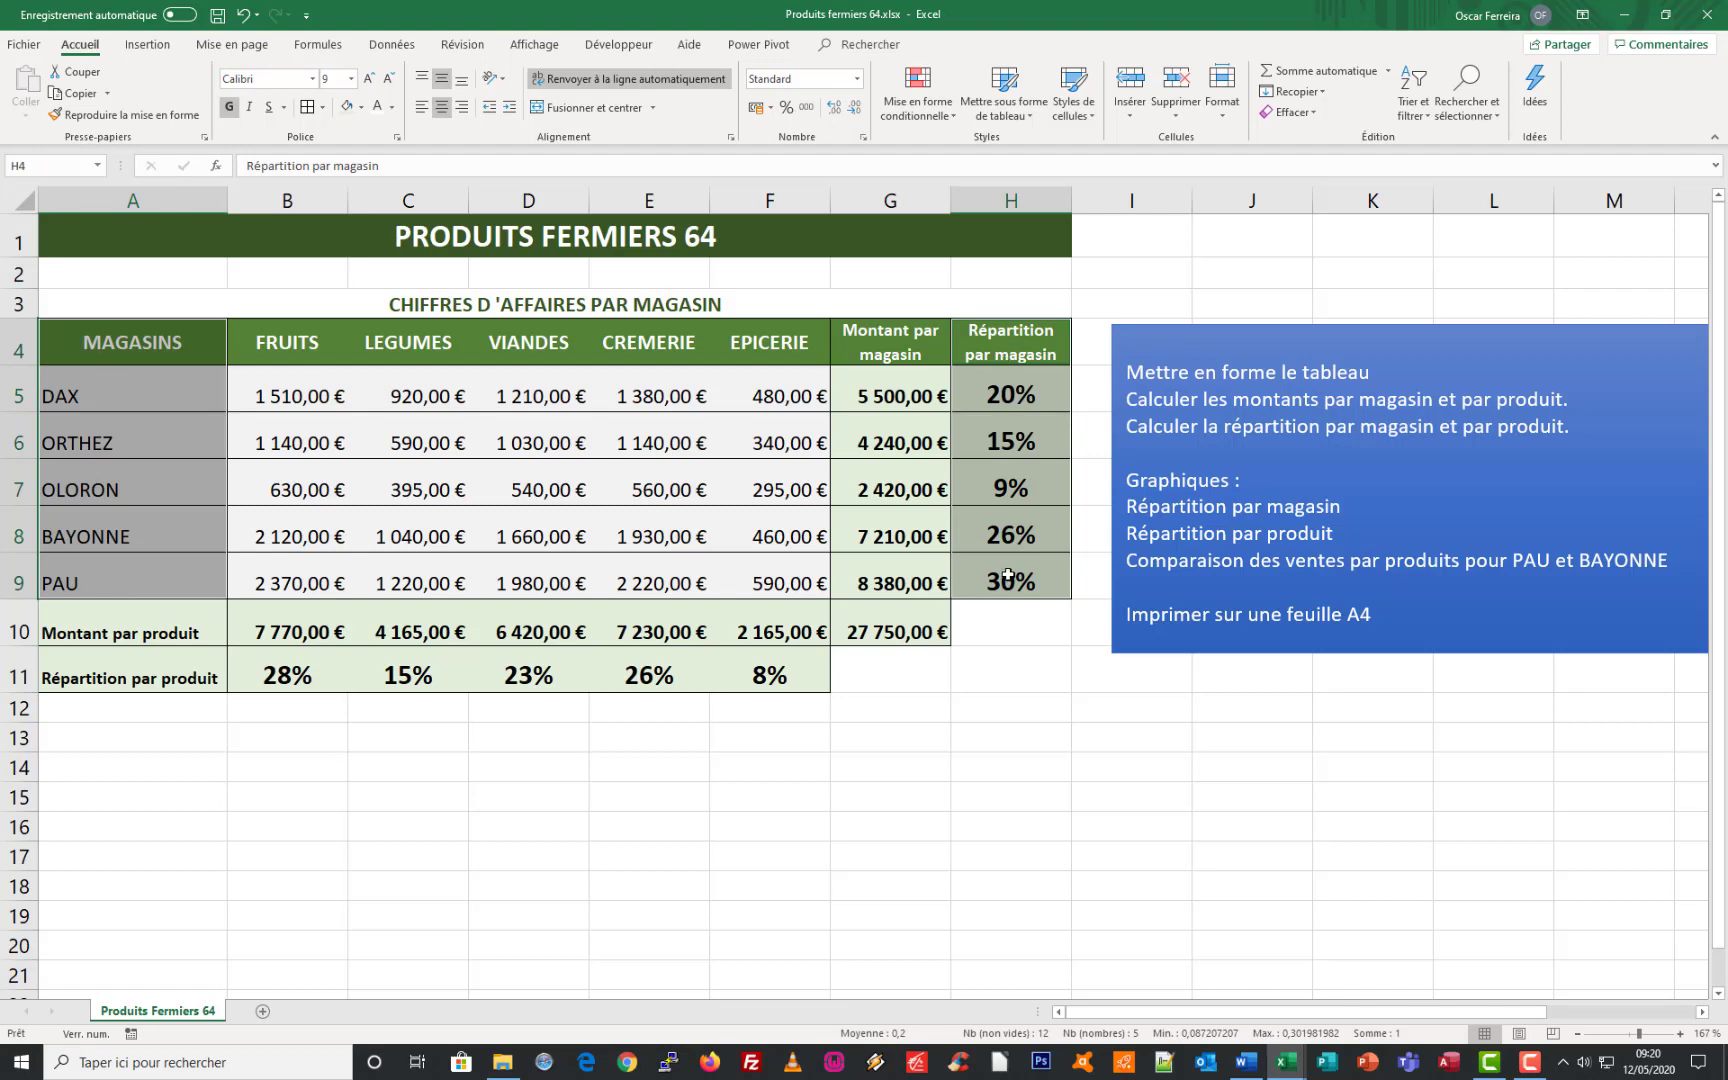
left_click(147, 44)
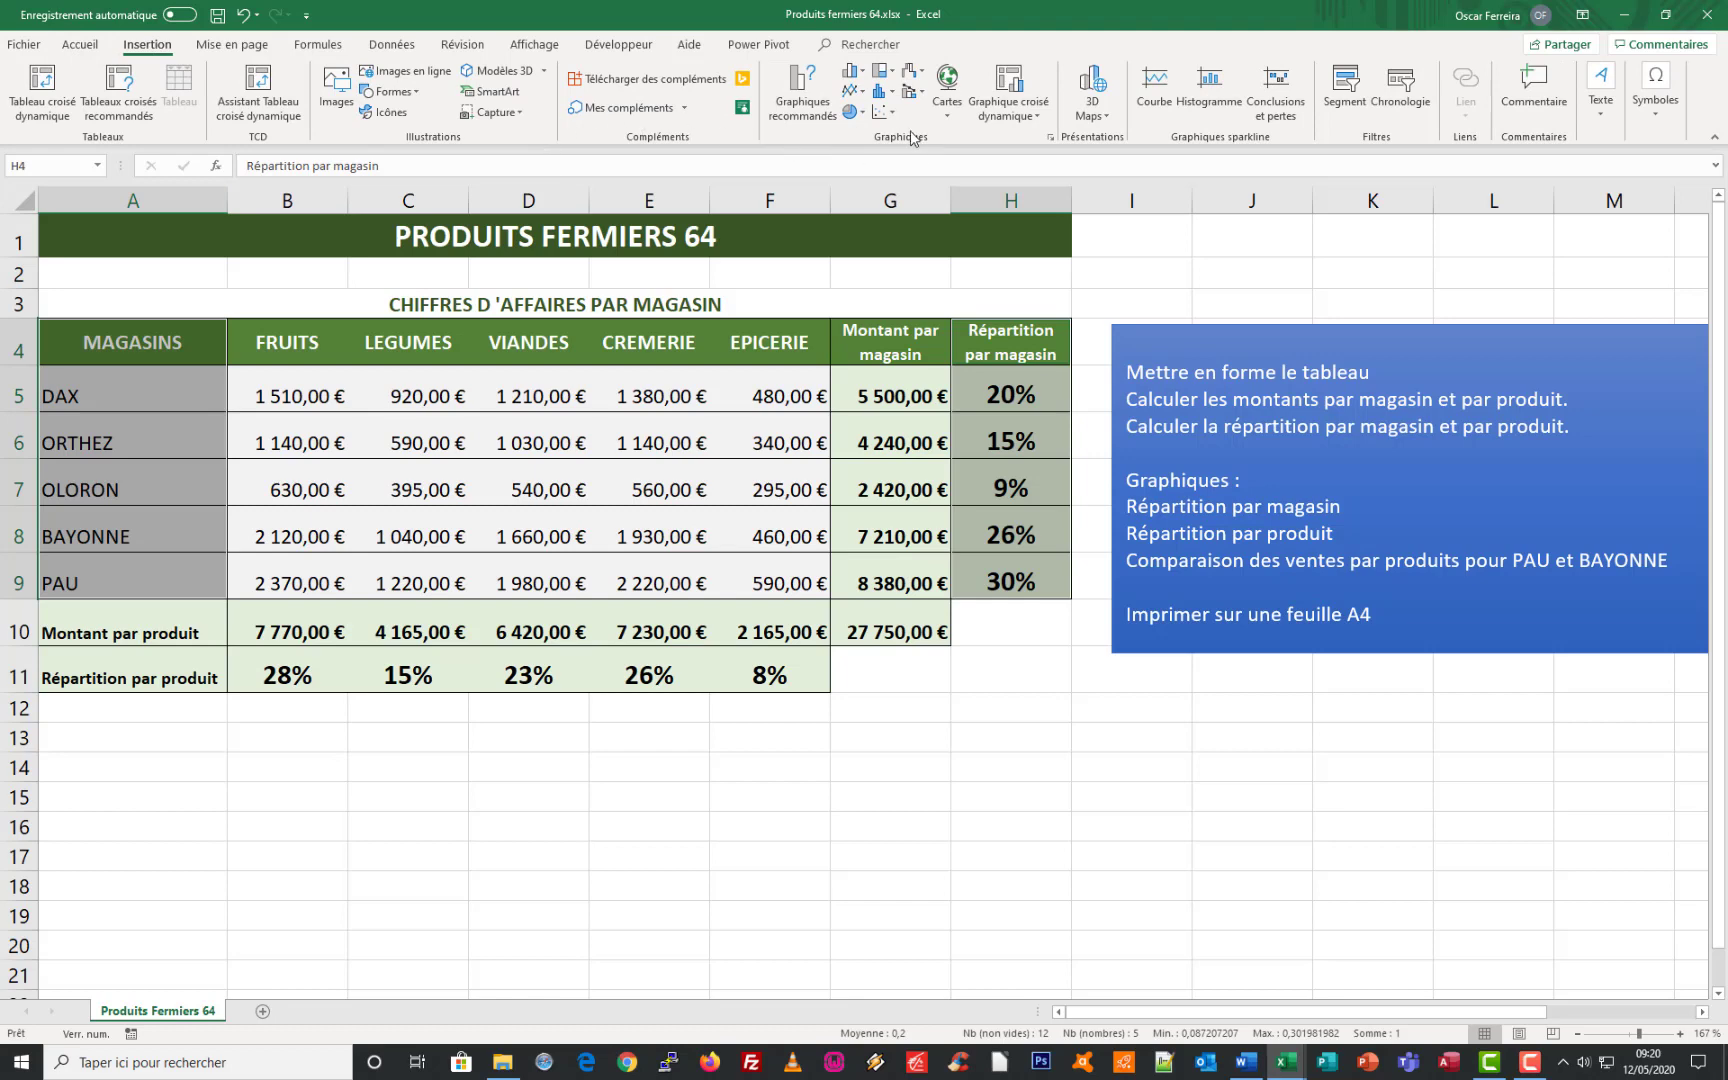
left_click(799, 86)
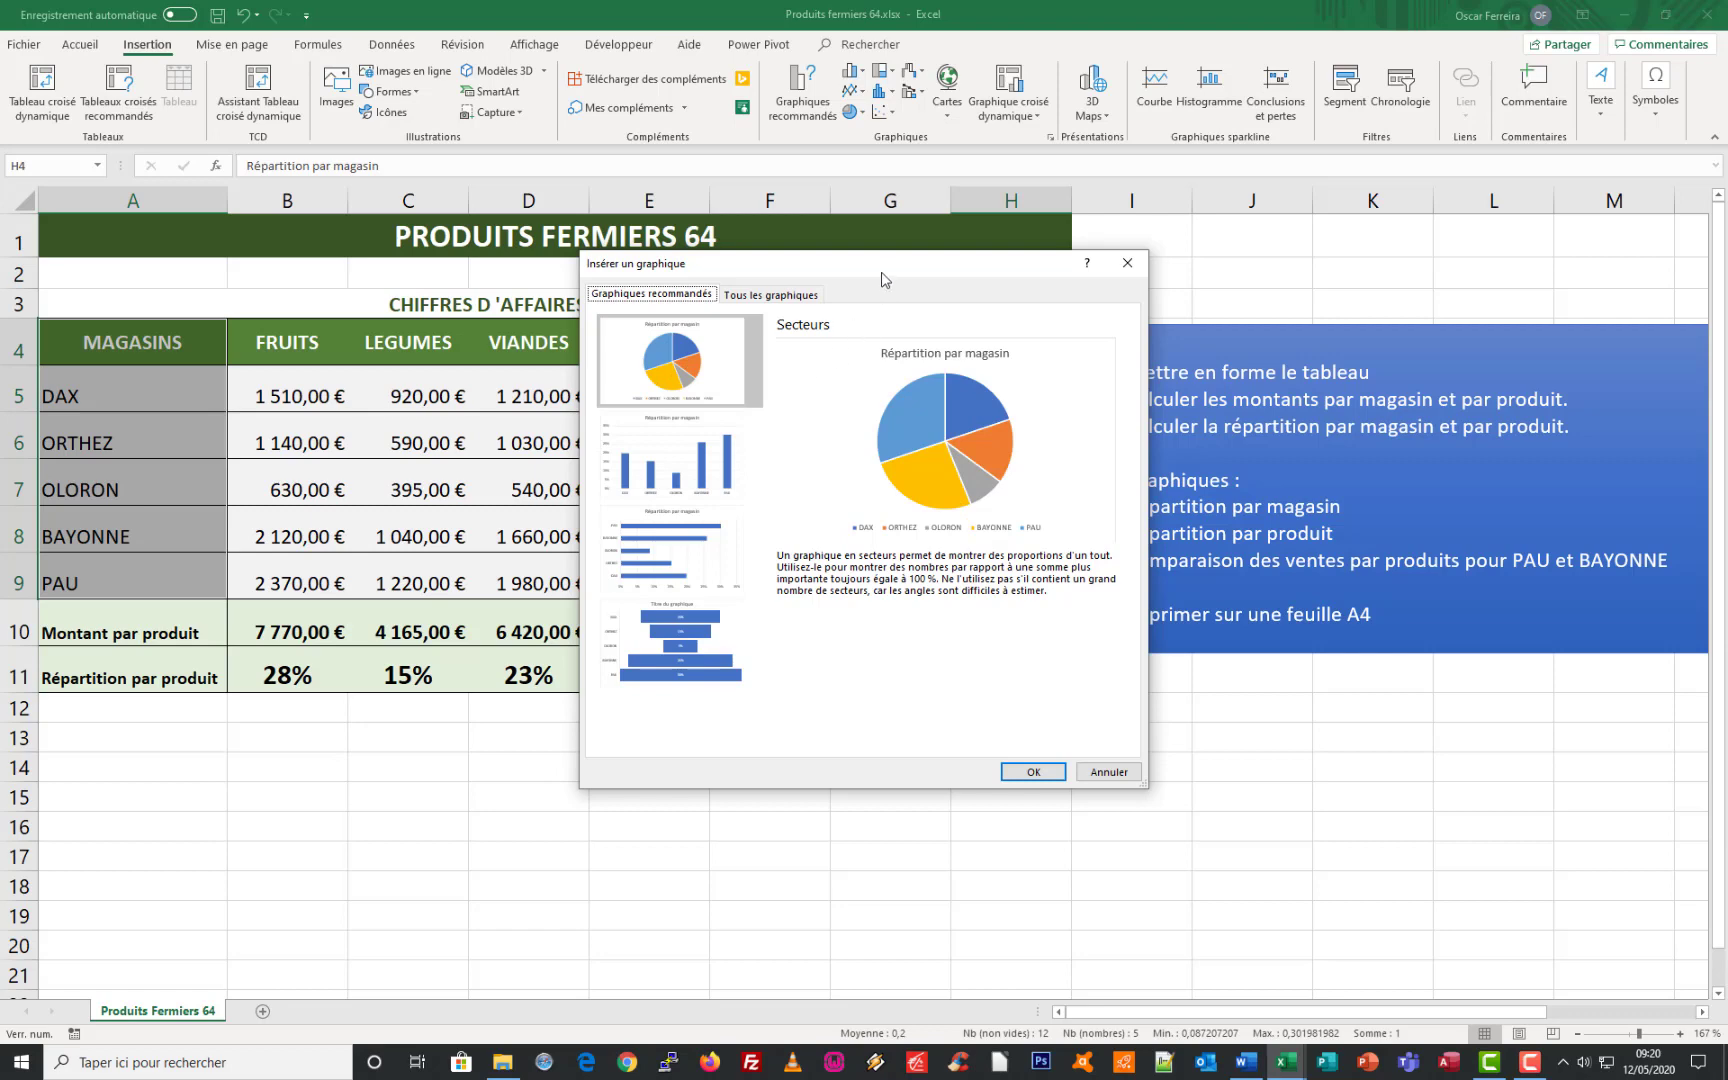
left_click_drag(882, 279, 987, 162)
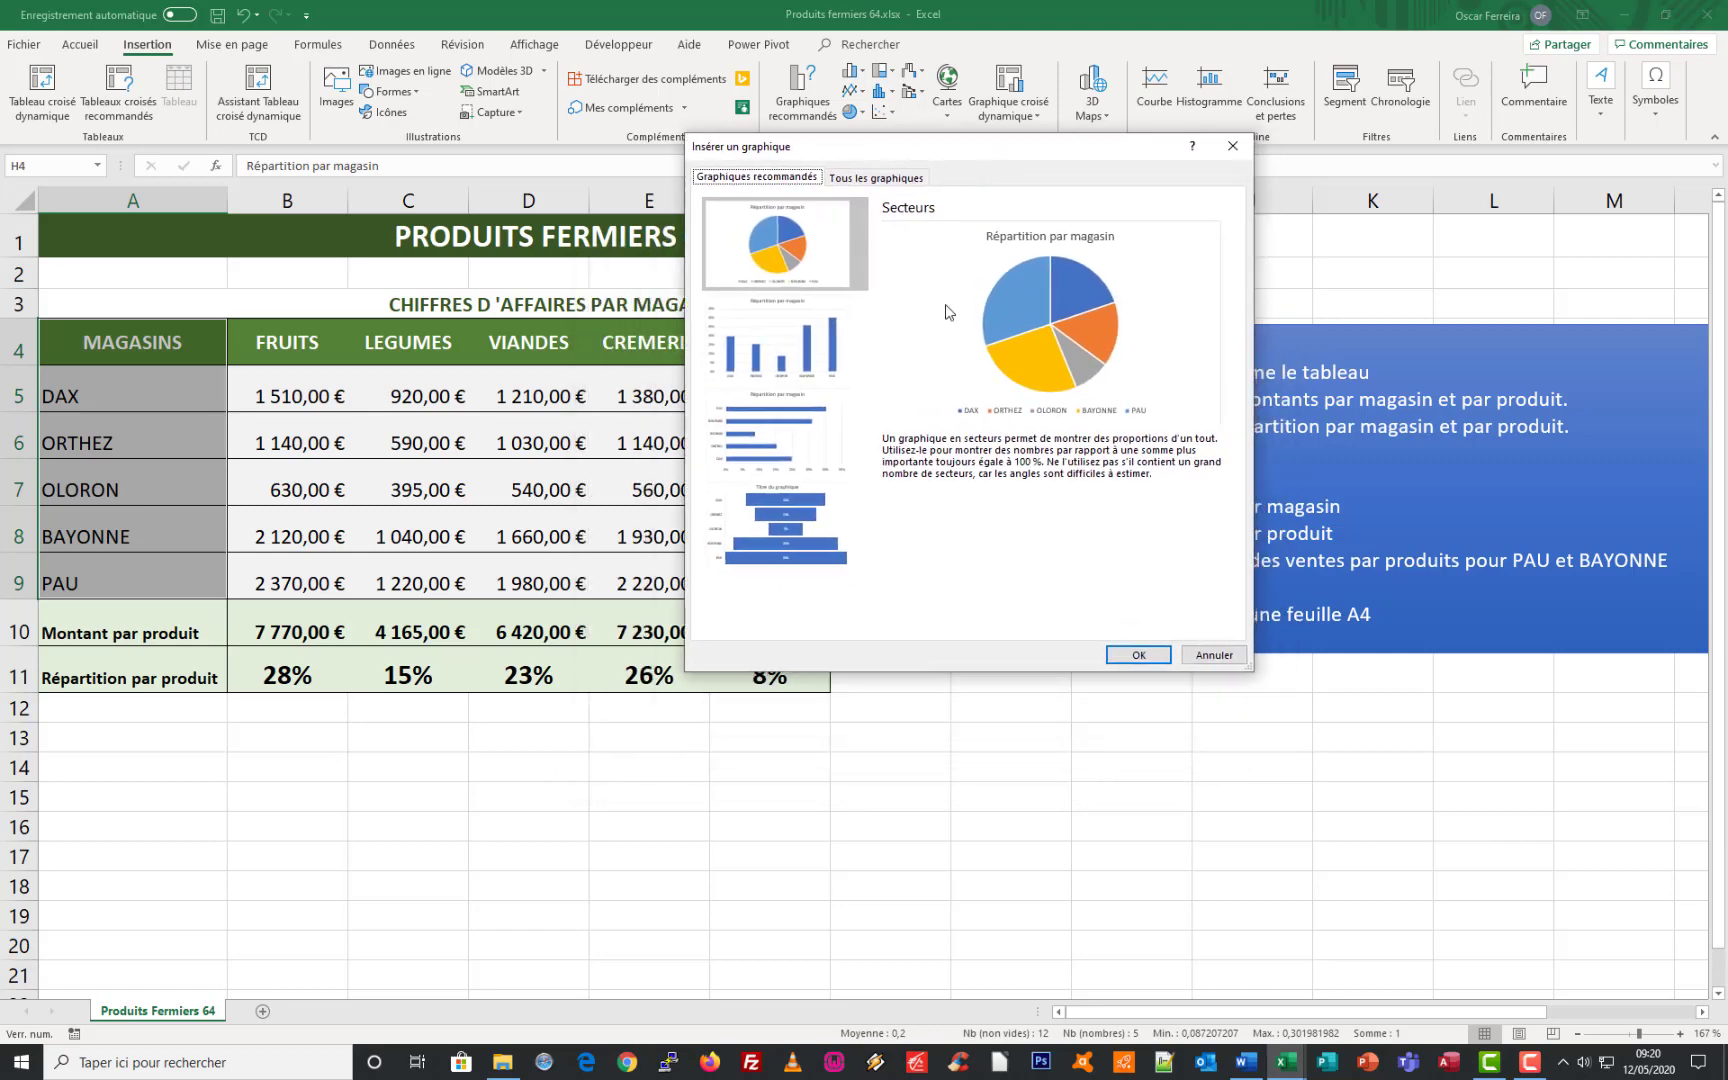
left_click(1137, 655)
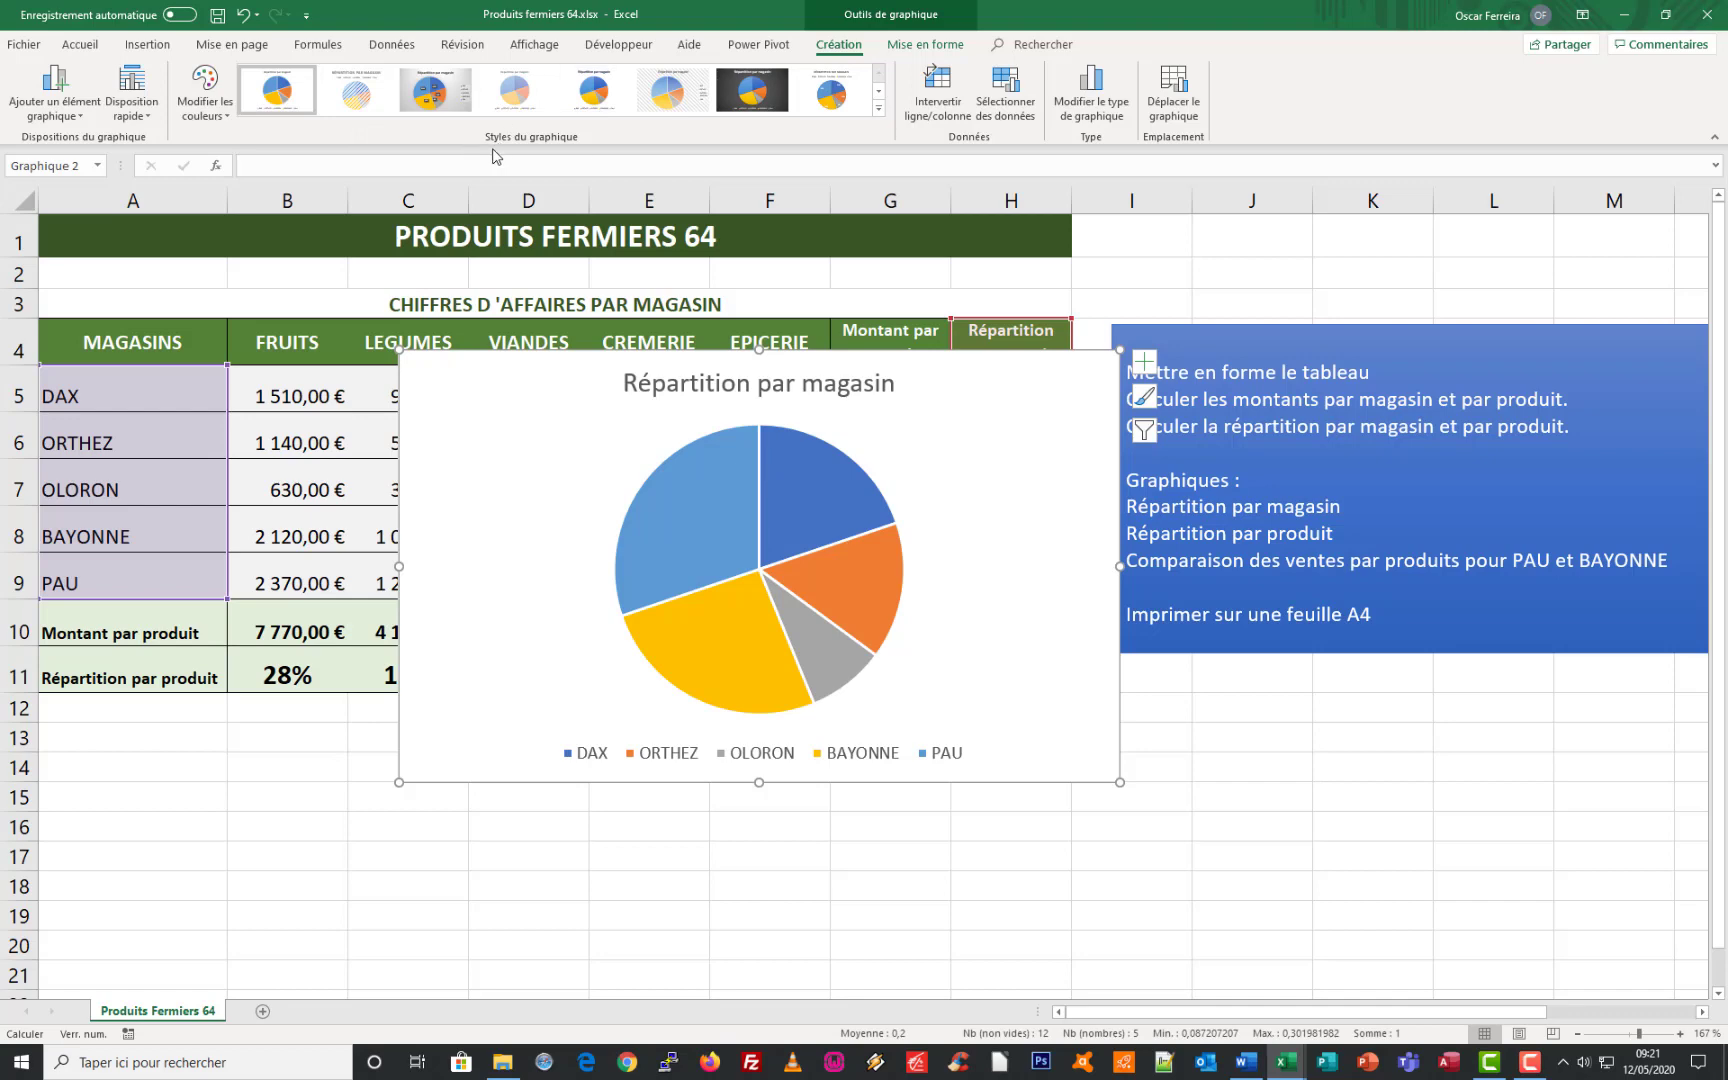
- Apply the quick layout showing store names and percentages on the slices of the Répartition par magasin pie, and move the chart below the table
left_click(150, 116)
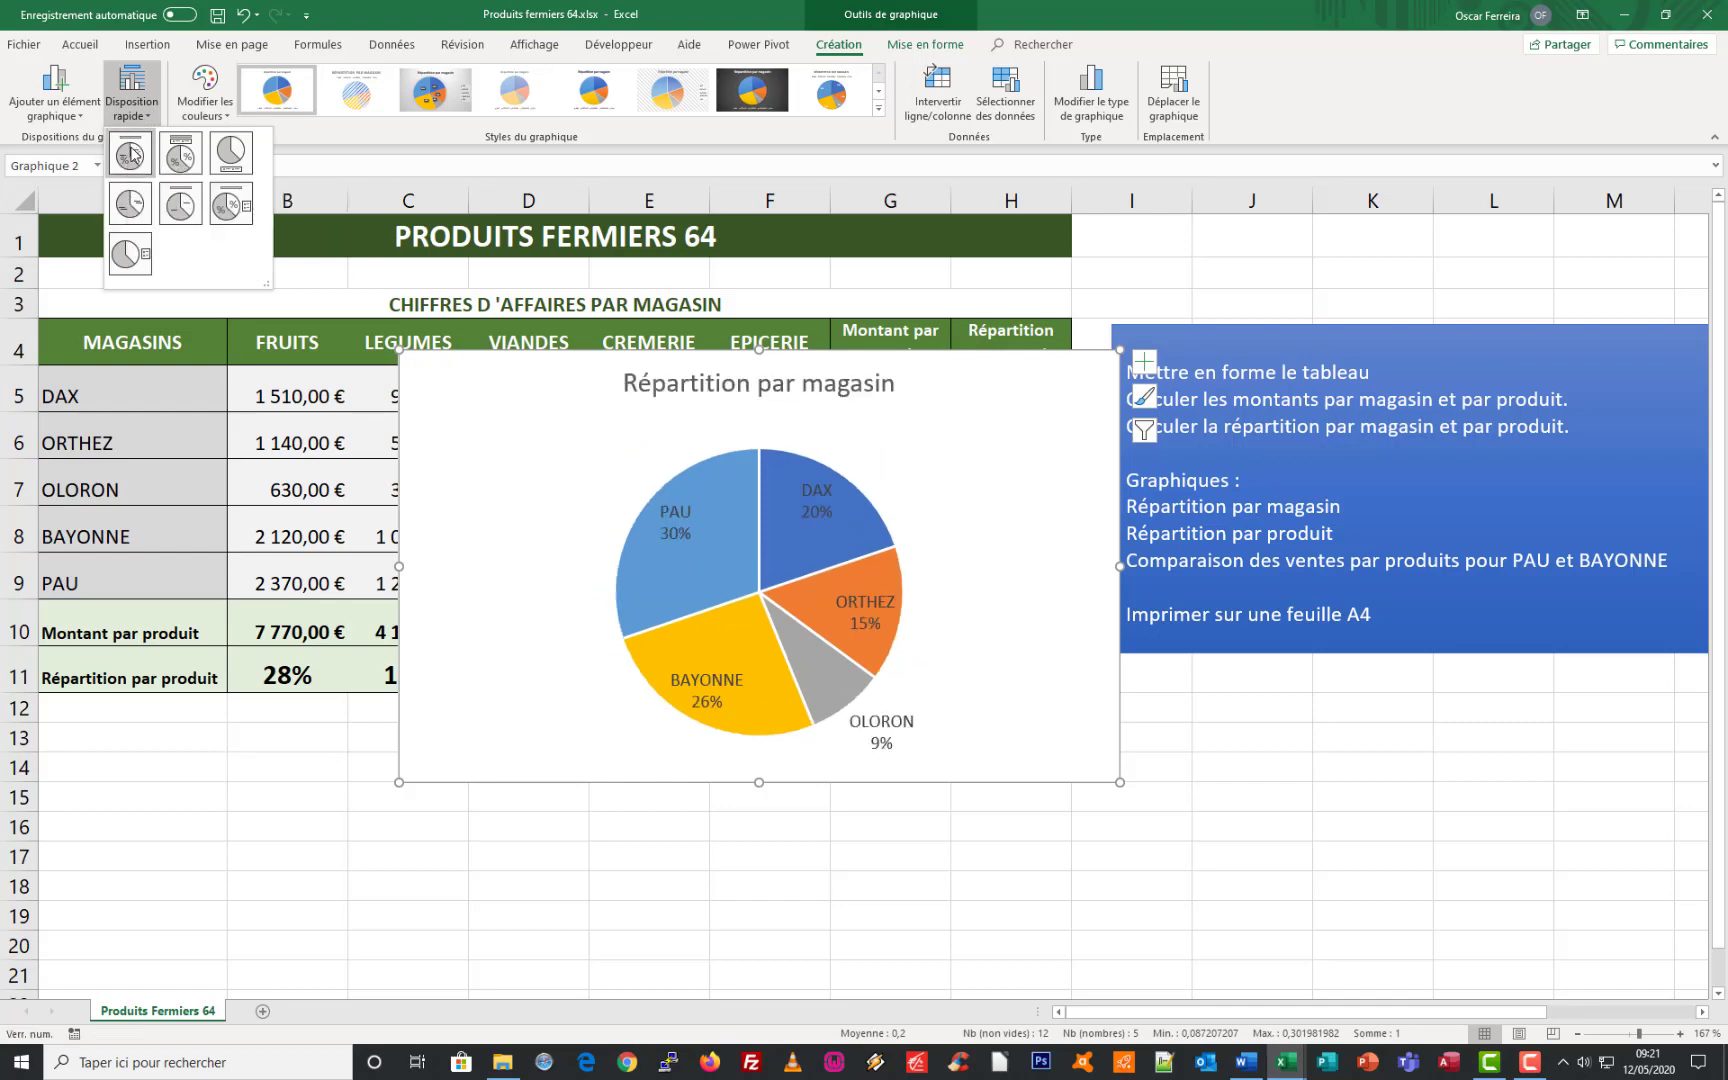
left_click(128, 155)
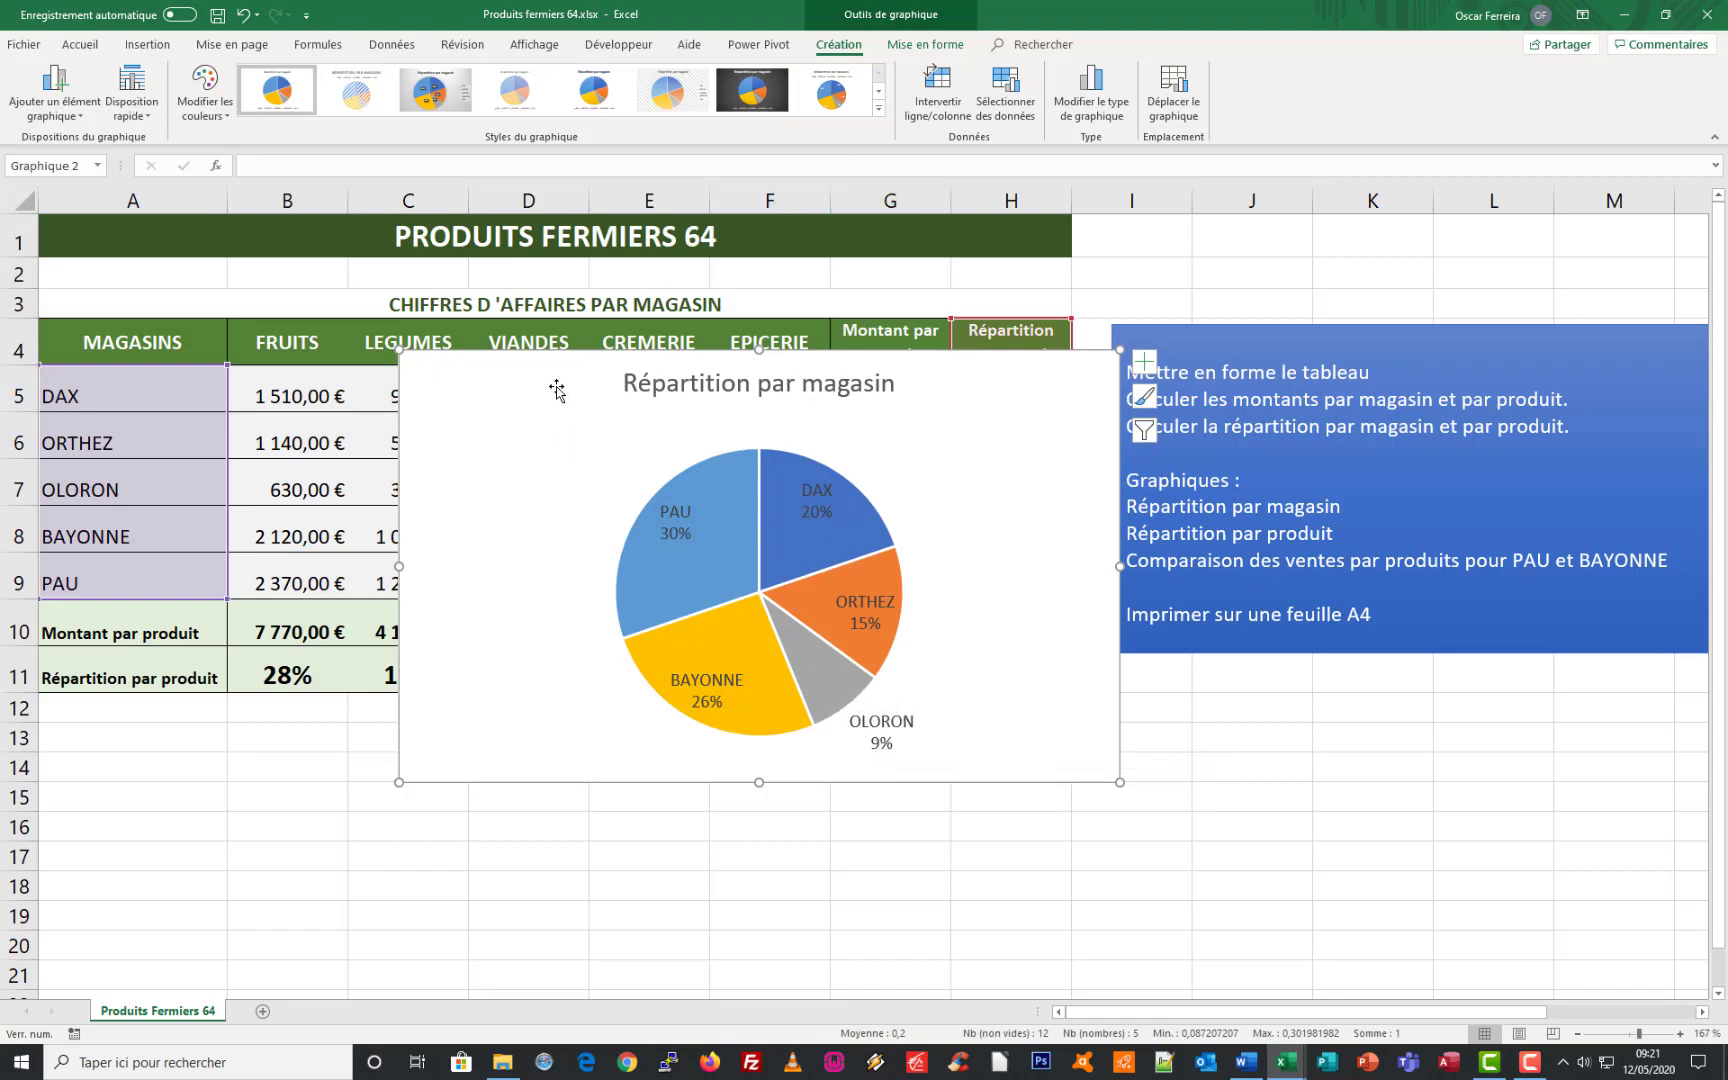
scroll(570, 390, "down", 2)
scroll(578, 348, "up", 3)
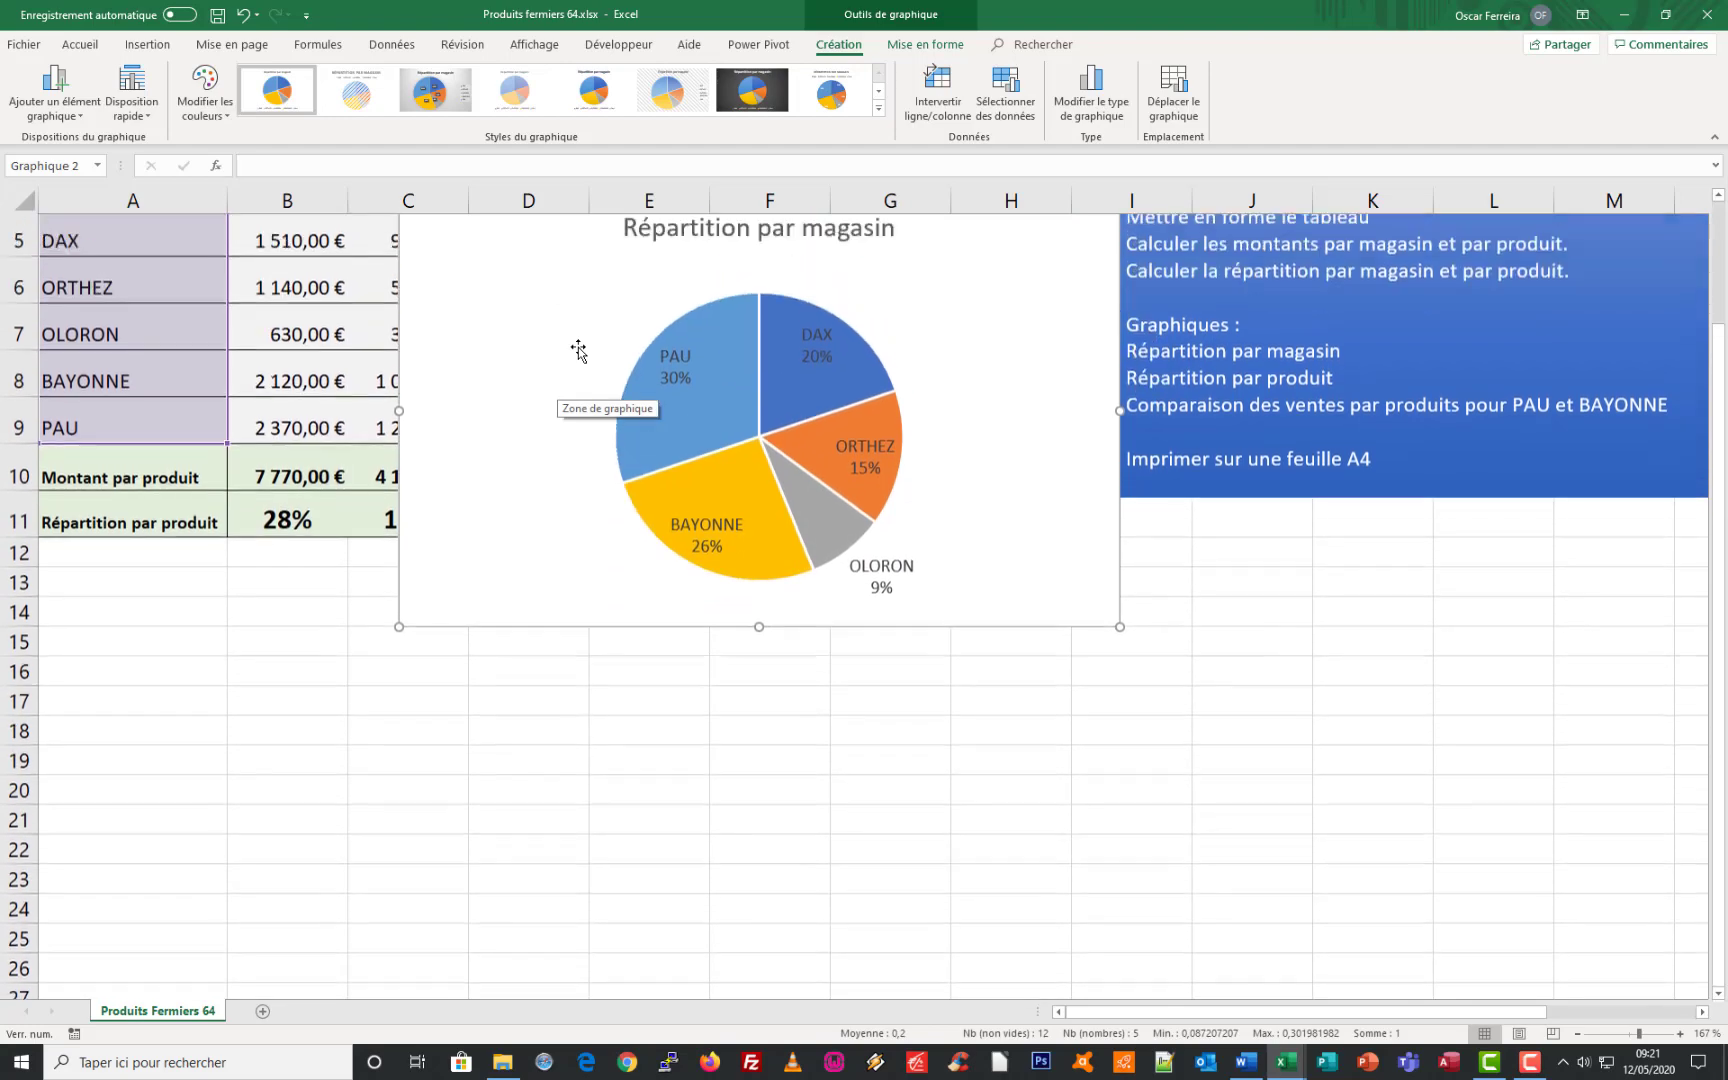
scroll(566, 360, "down", 1)
left_click_drag(566, 303, 206, 667)
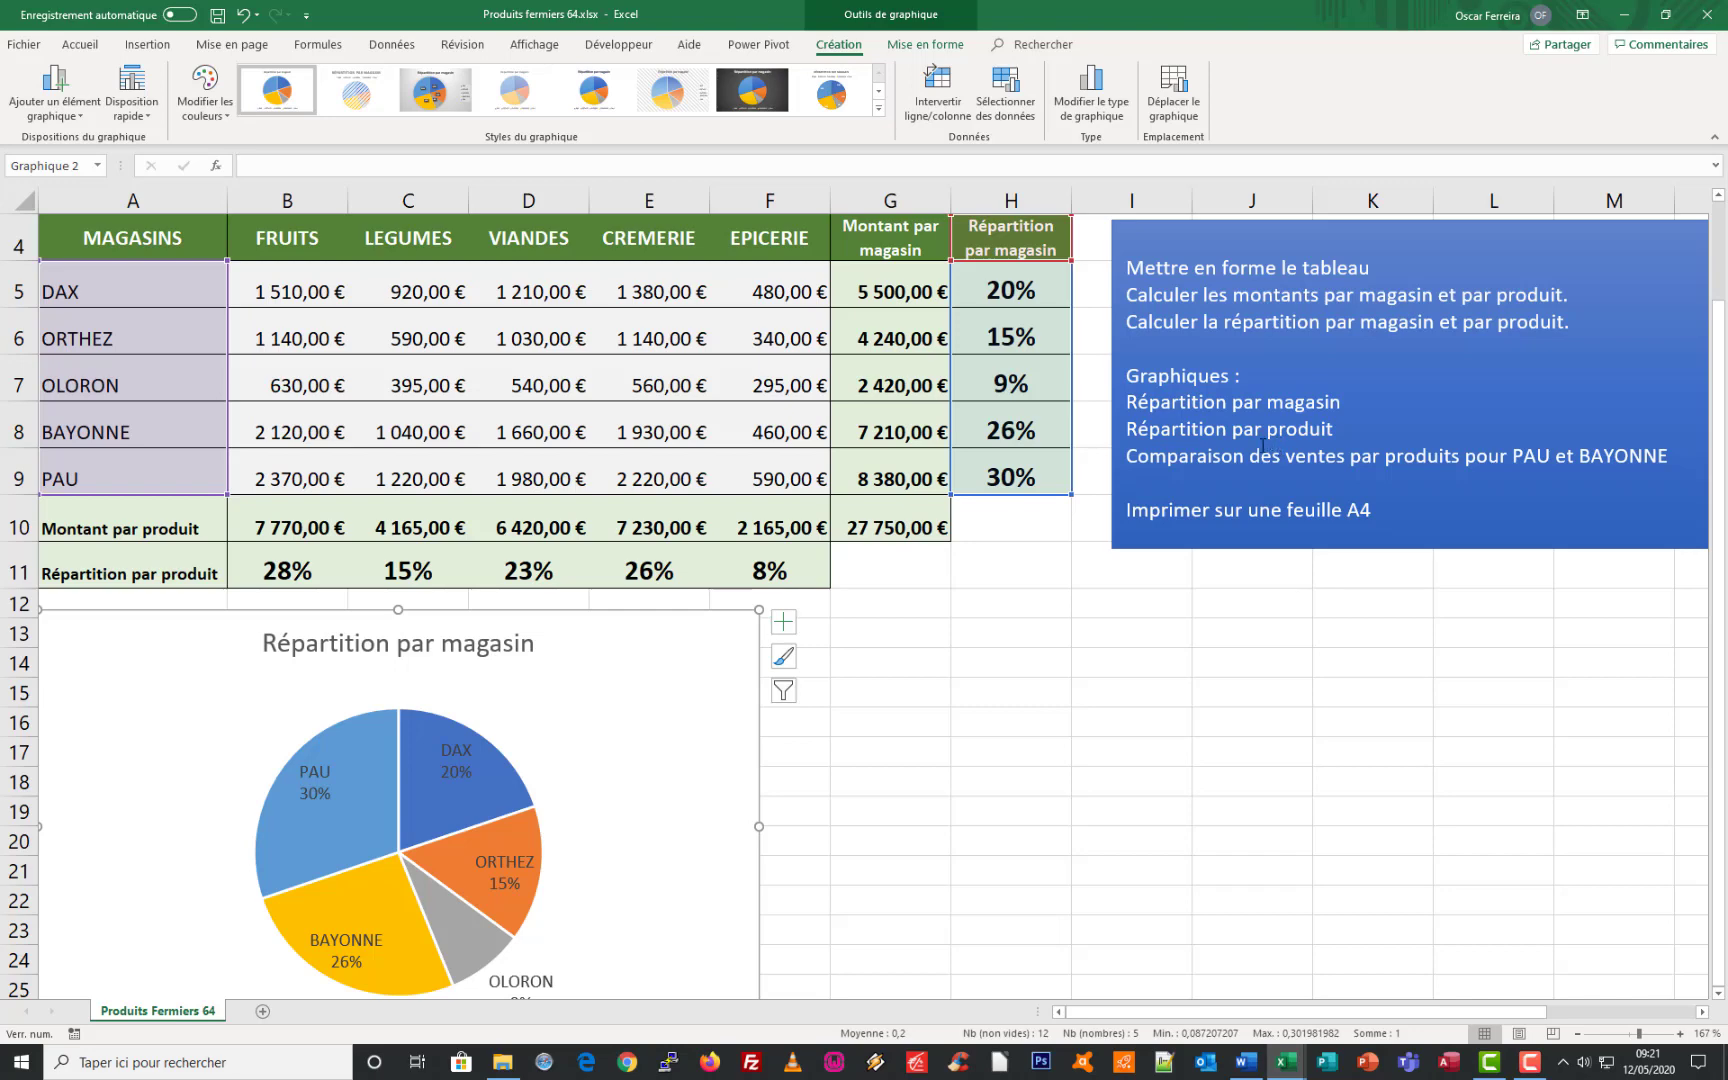
- Align the store pie chart with the top of row 13 and resize it to cover A13:D27
scroll(788, 495, "down", 3)
scroll(760, 440, "up", 1)
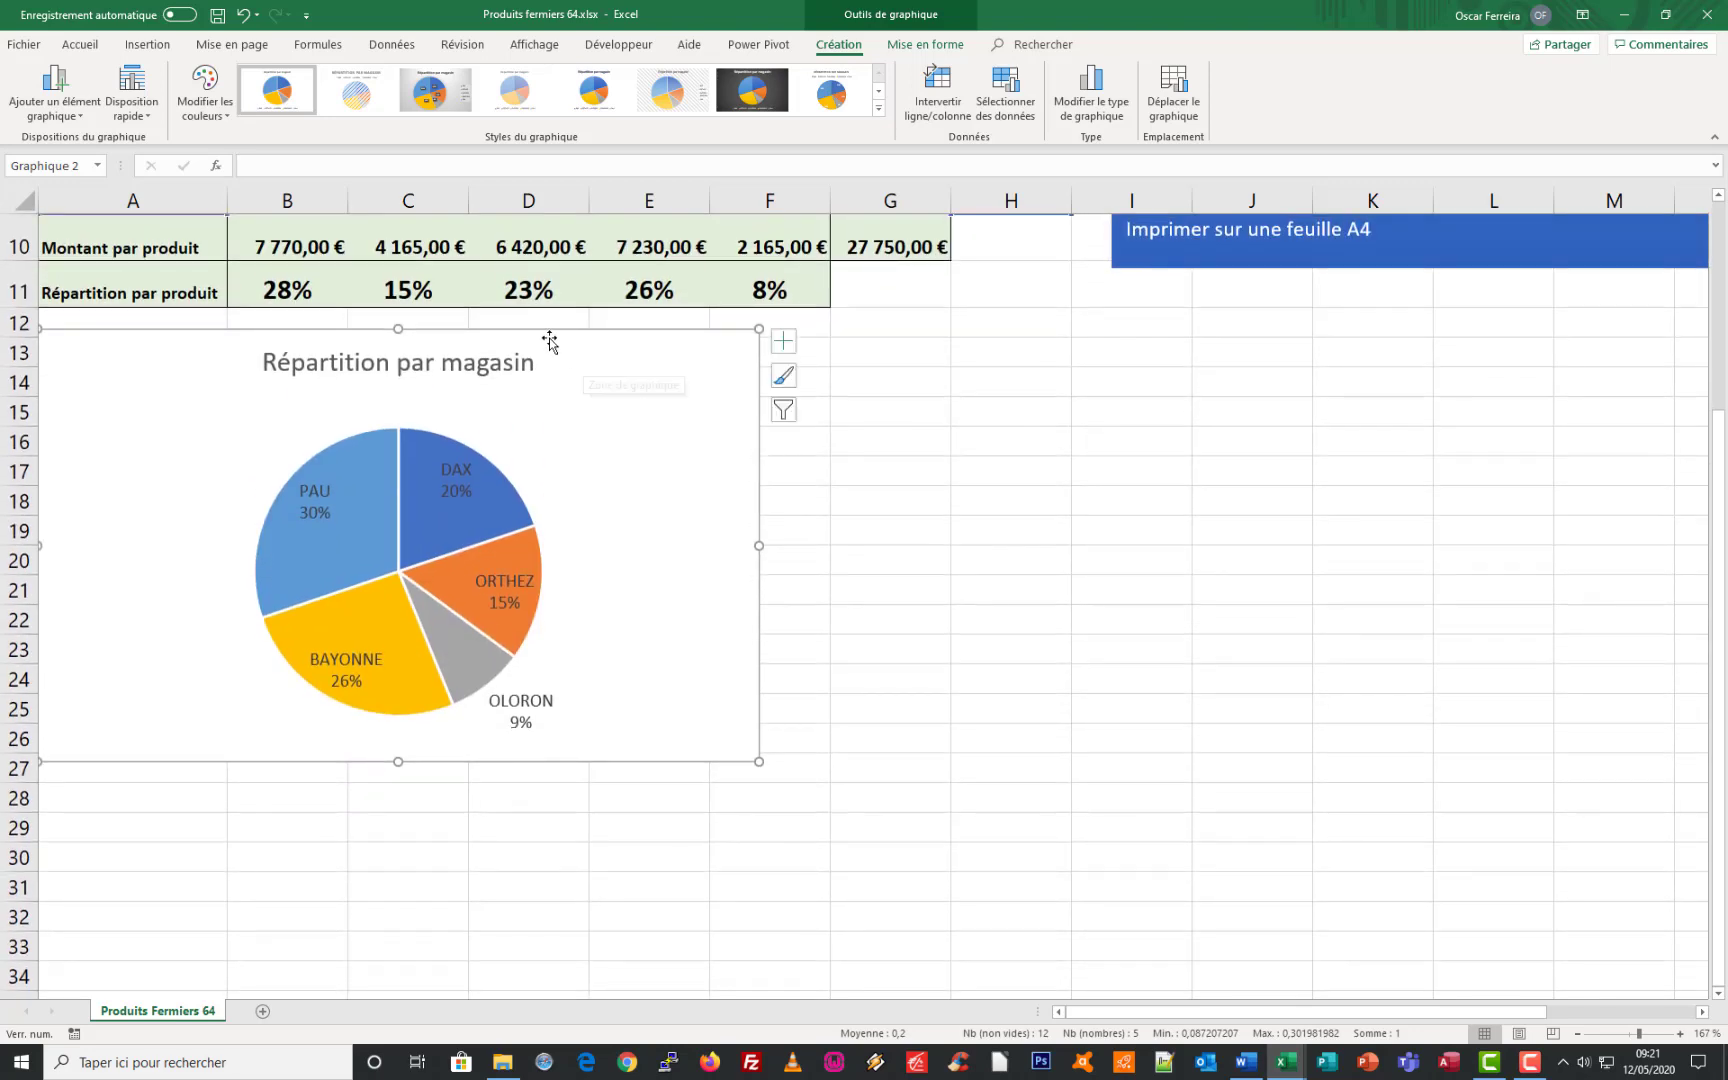
mouse_move(569, 340)
left_mouse_down()
mouse_move(626, 351)
mouse_move(584, 362)
mouse_move(586, 347)
mouse_move(621, 347)
mouse_move(575, 369)
mouse_move(577, 351)
left_mouse_up()
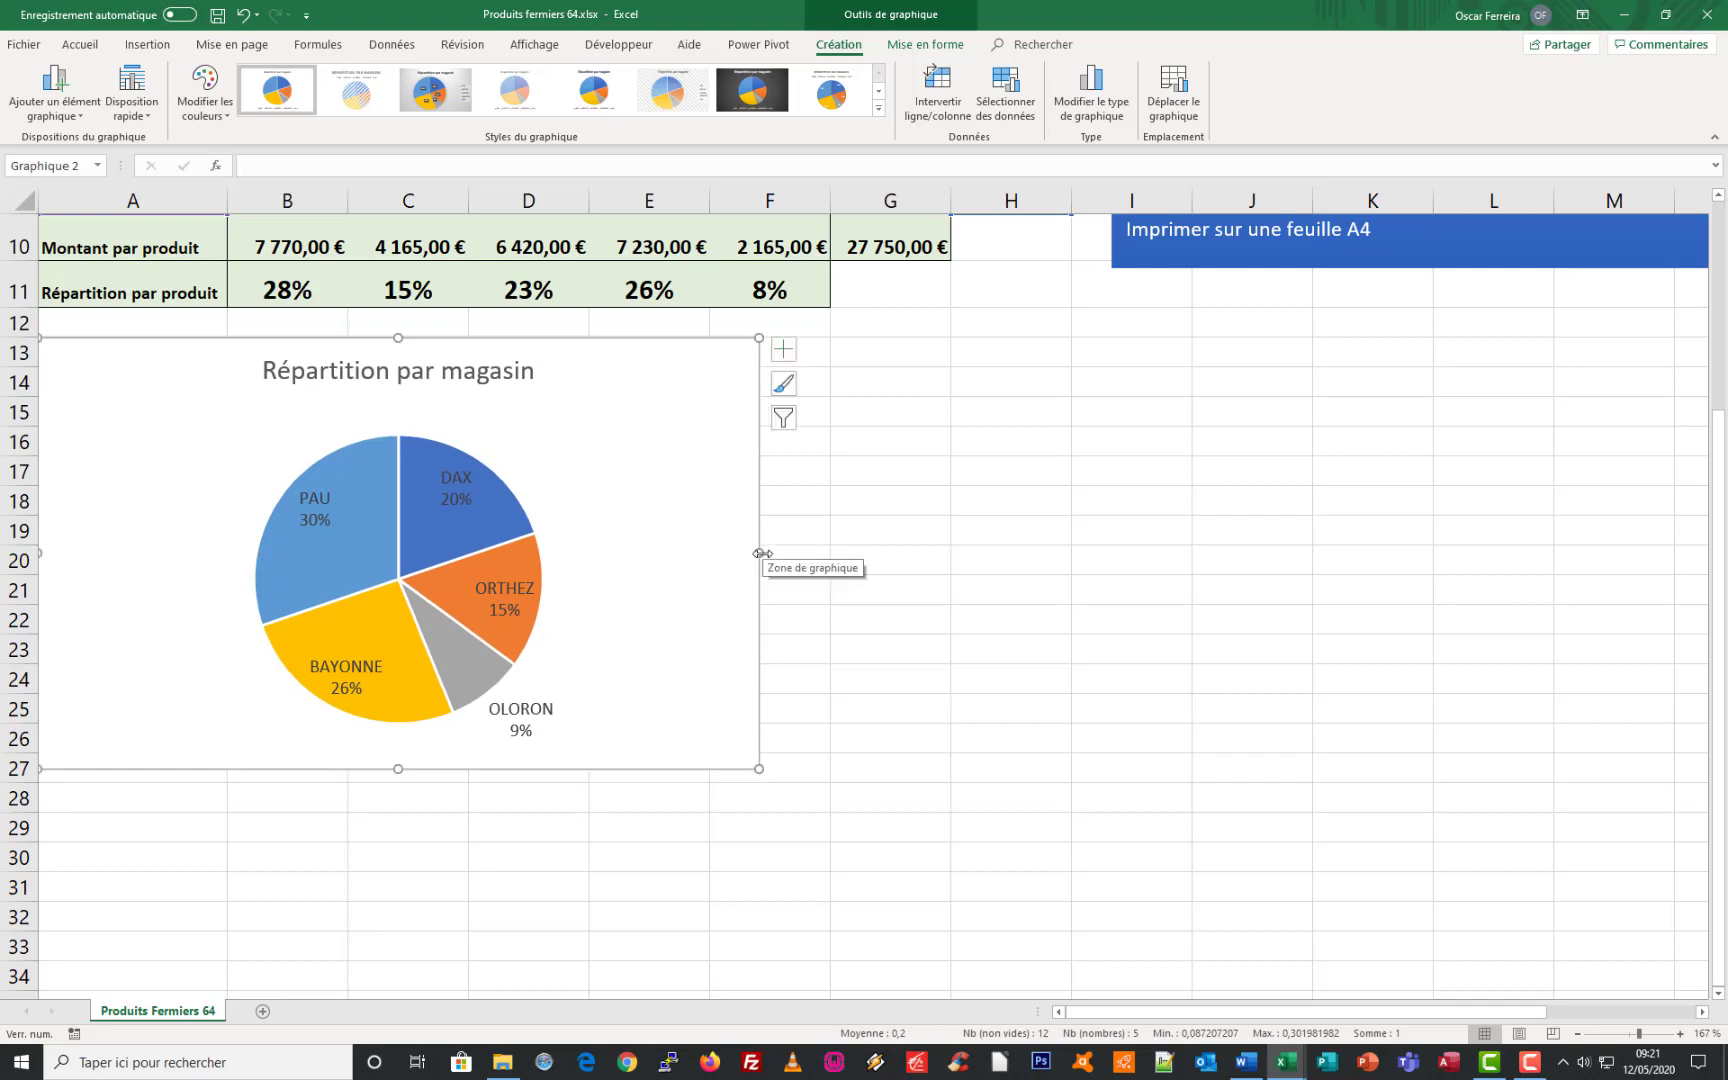
mouse_move(762, 552)
left_mouse_down()
mouse_move(396, 547)
mouse_move(653, 552)
mouse_move(532, 552)
left_mouse_up()
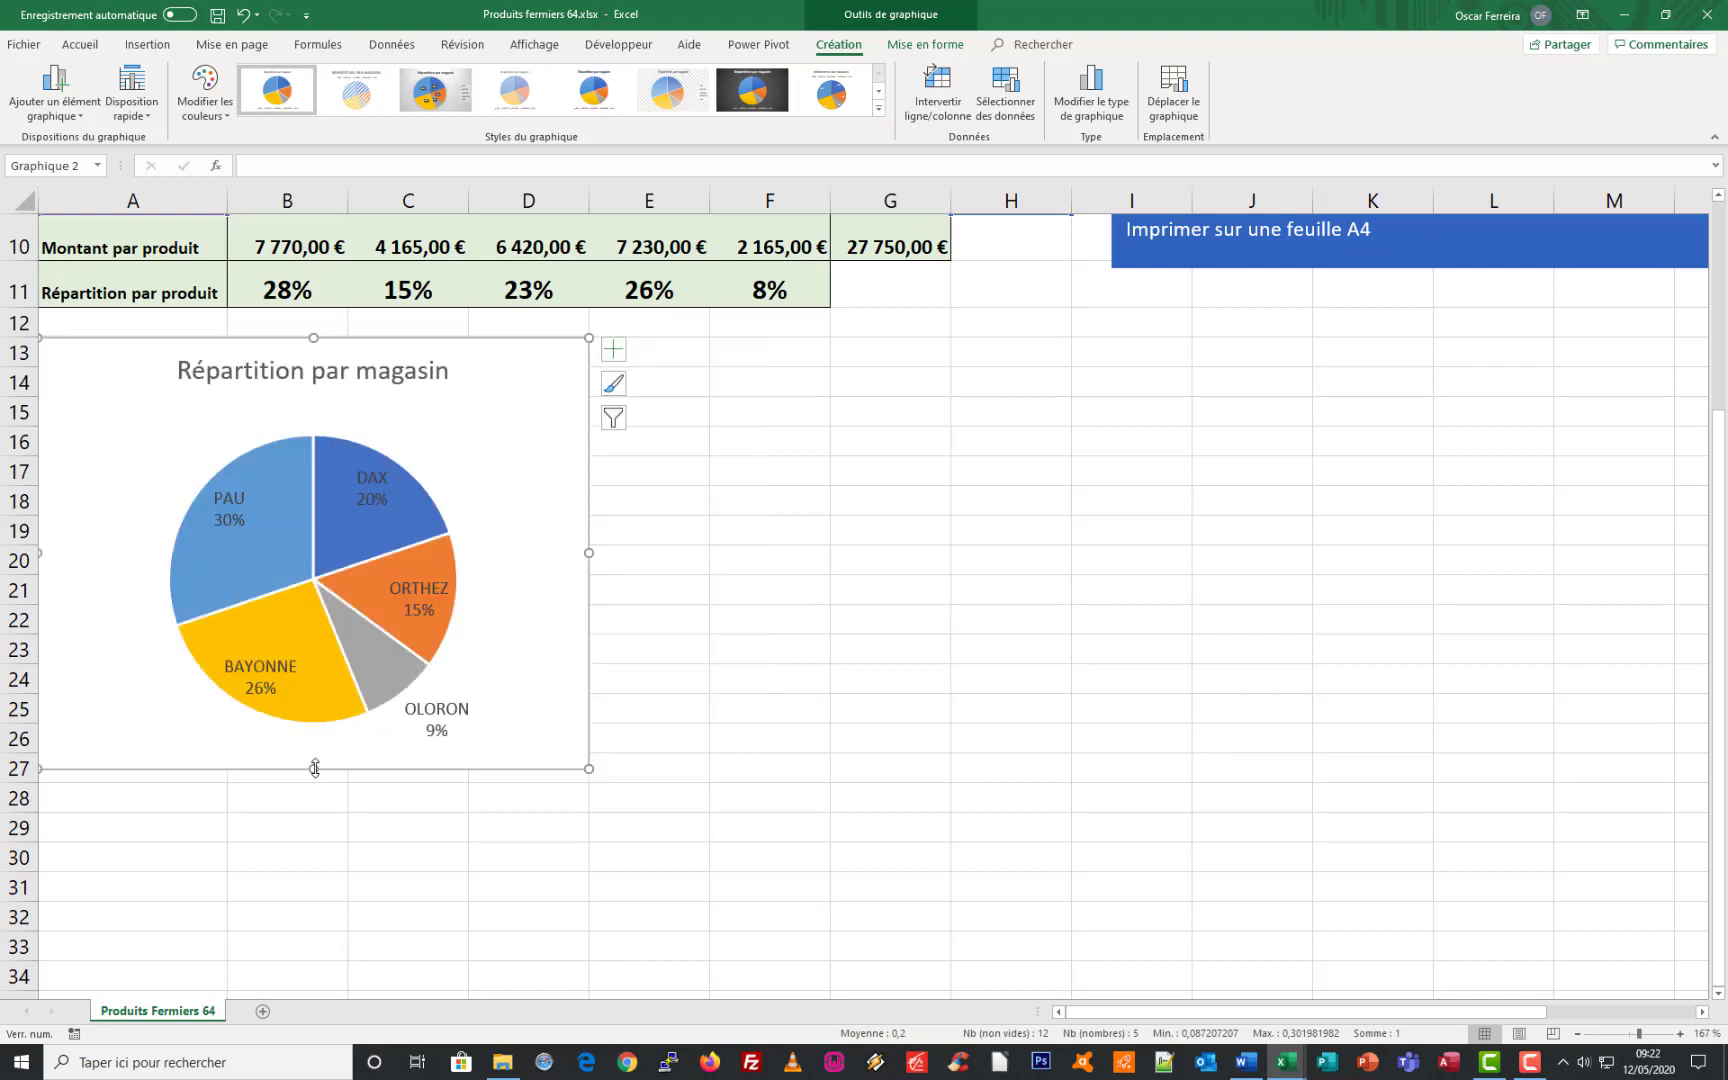
left_click_drag(315, 768, 312, 780)
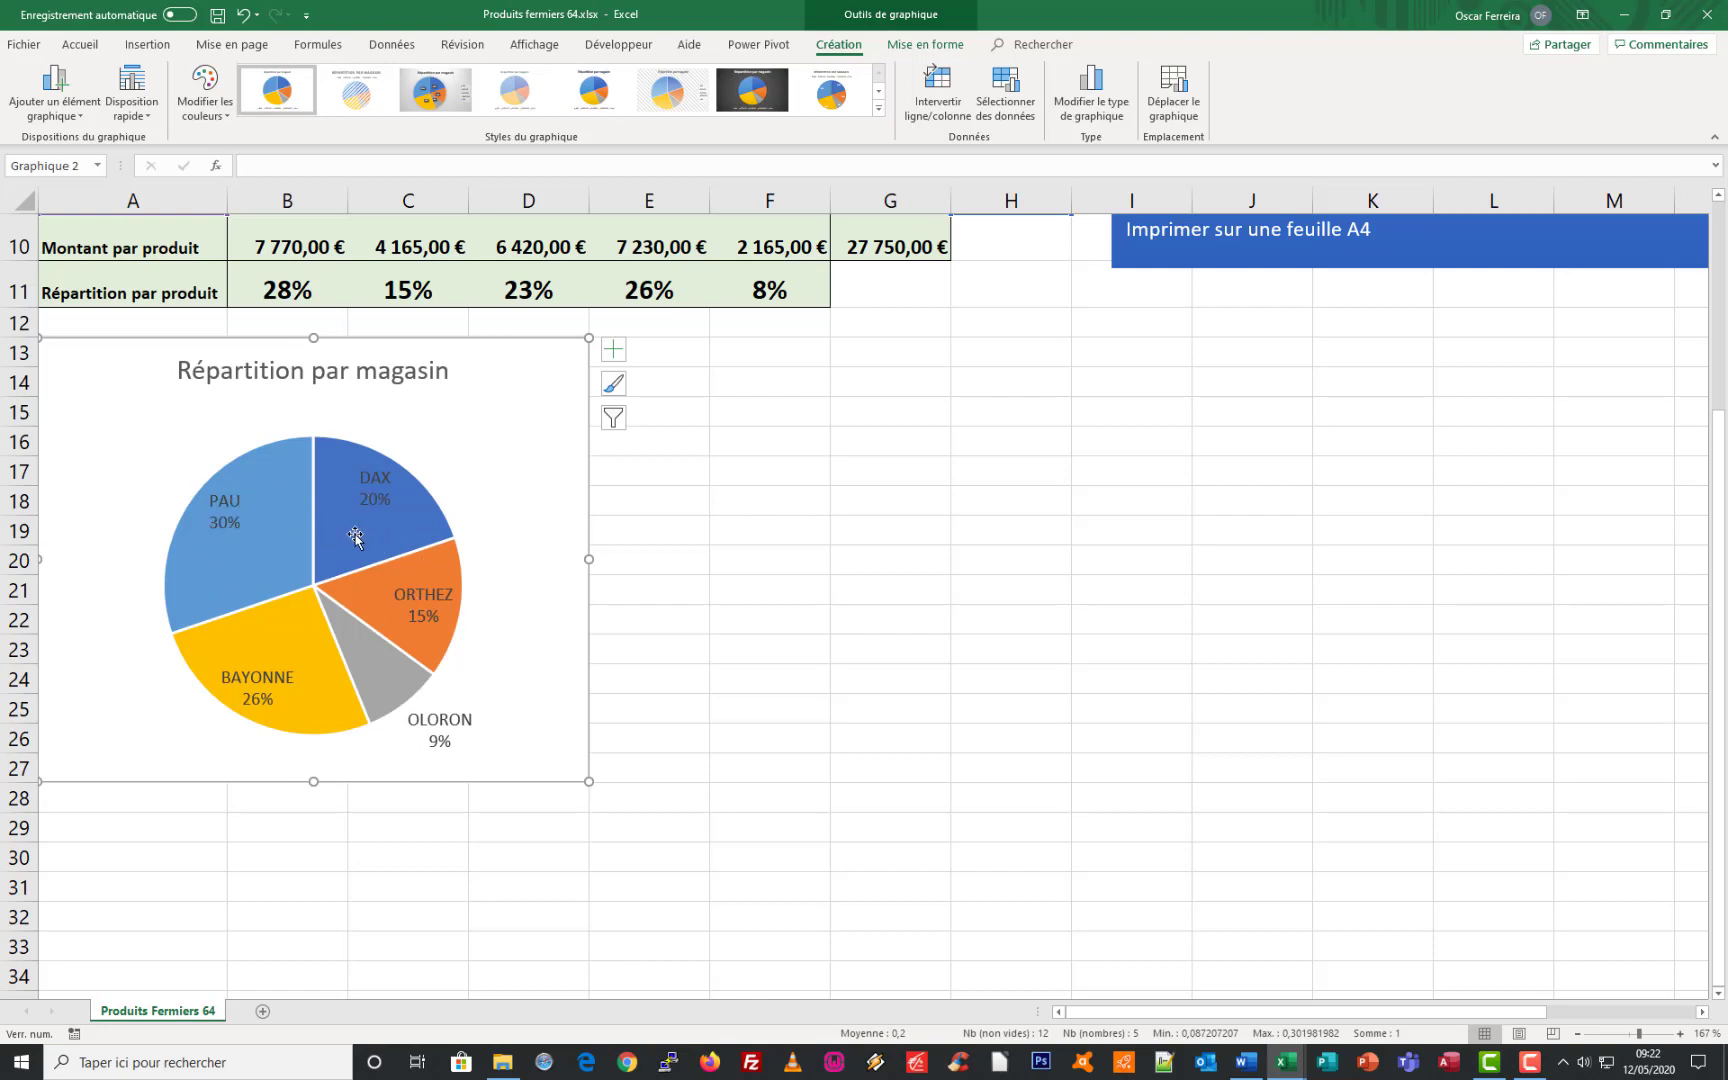
- Make all data labels of the Répartition par magasin pie chart bold
key("Escape")
left_click(220, 509)
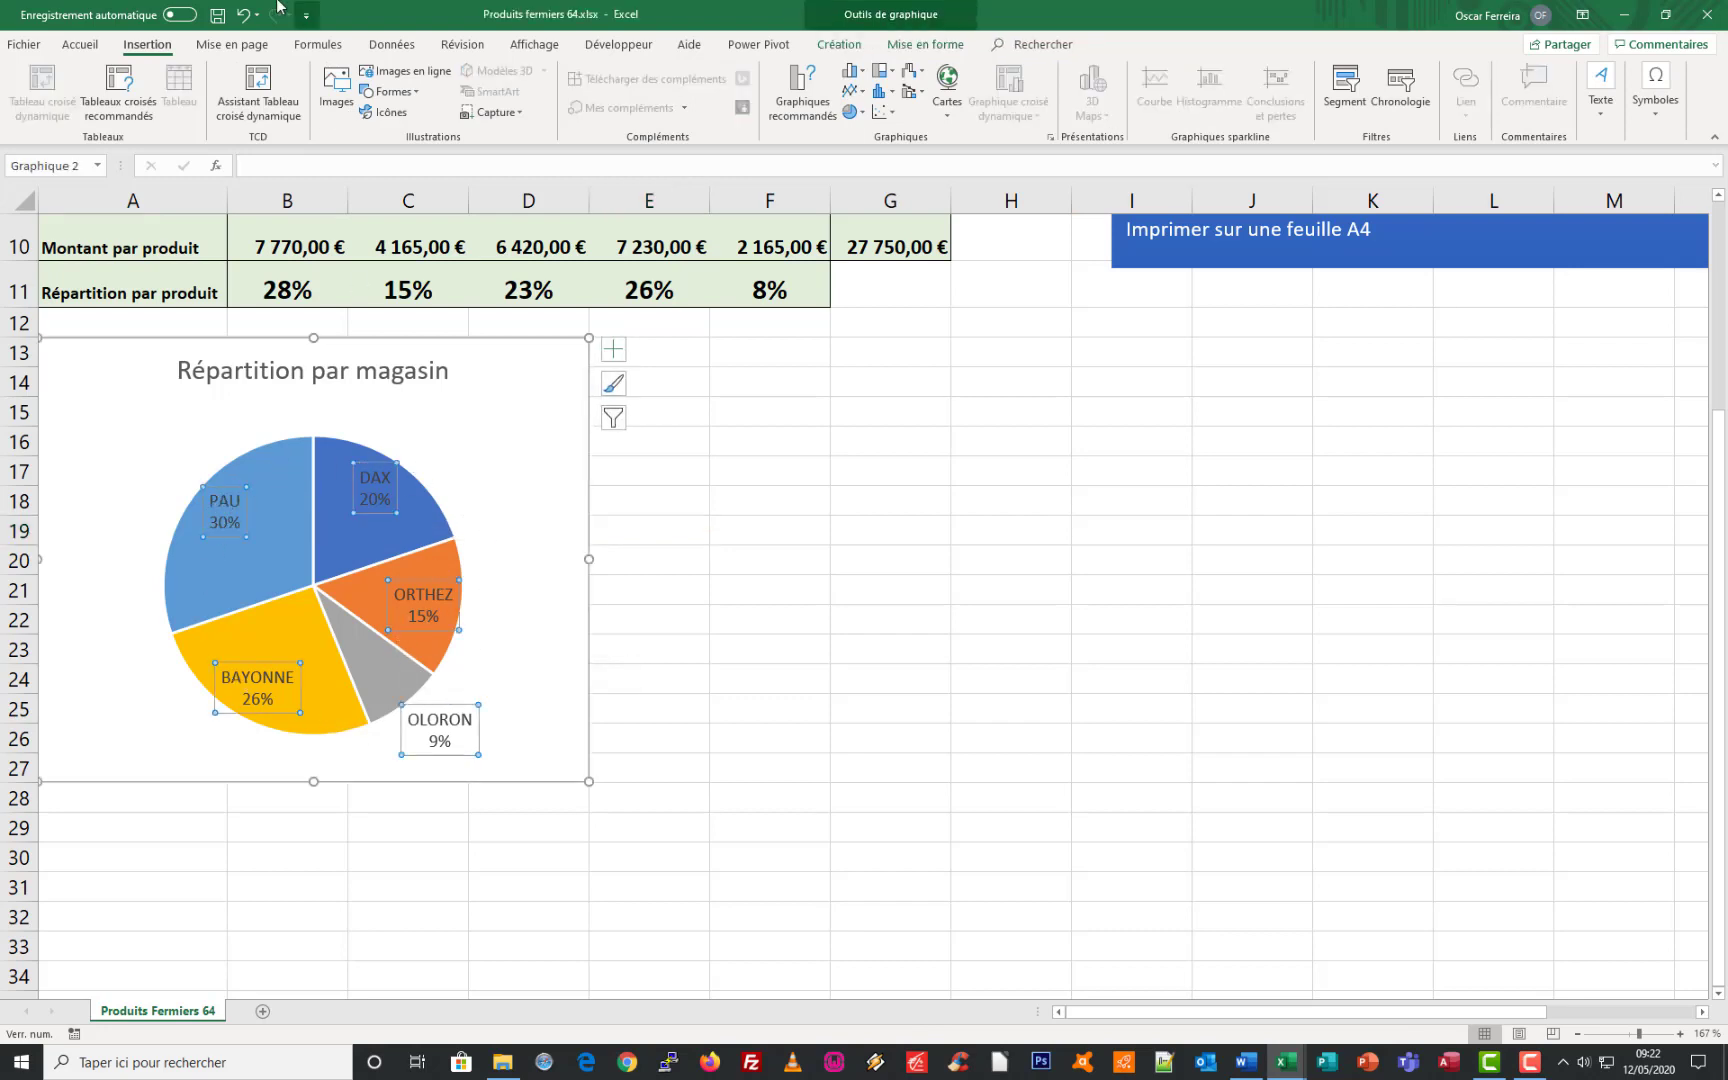
left_click(78, 46)
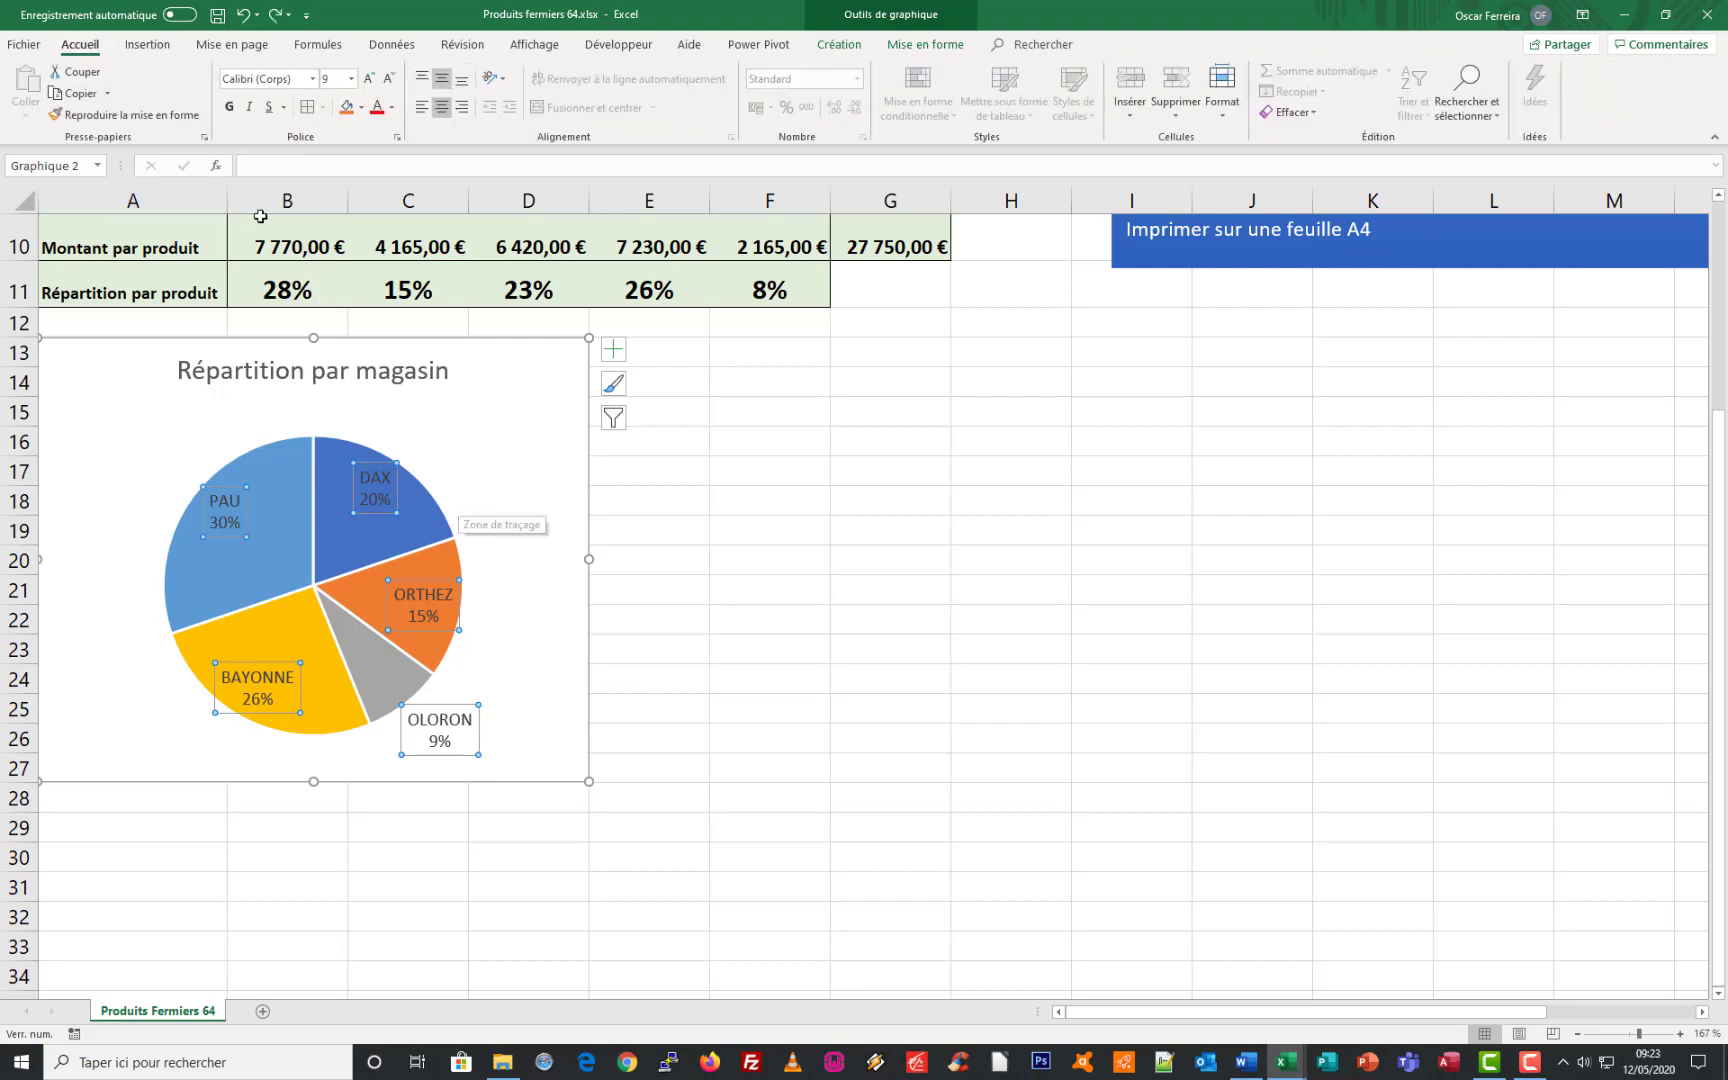
left_click(232, 110)
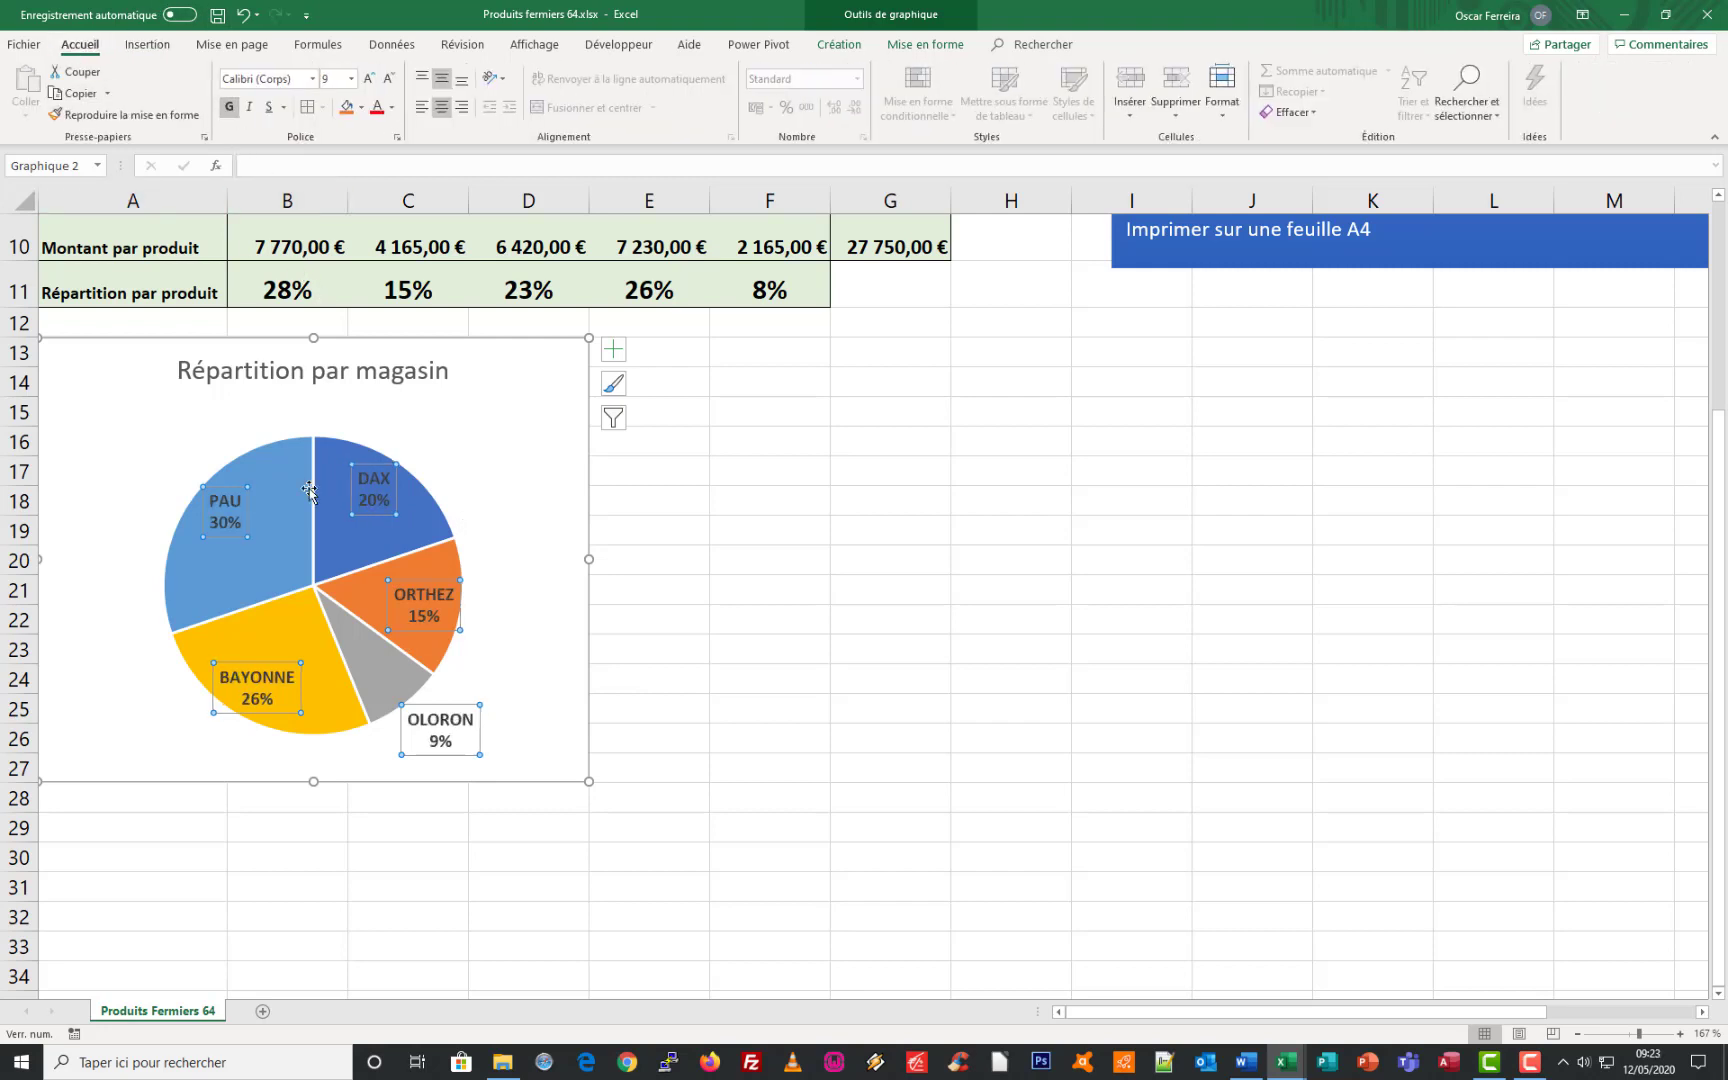
- Move the OLORON data label inside its grey slice and deselect the chart
left_click(418, 705)
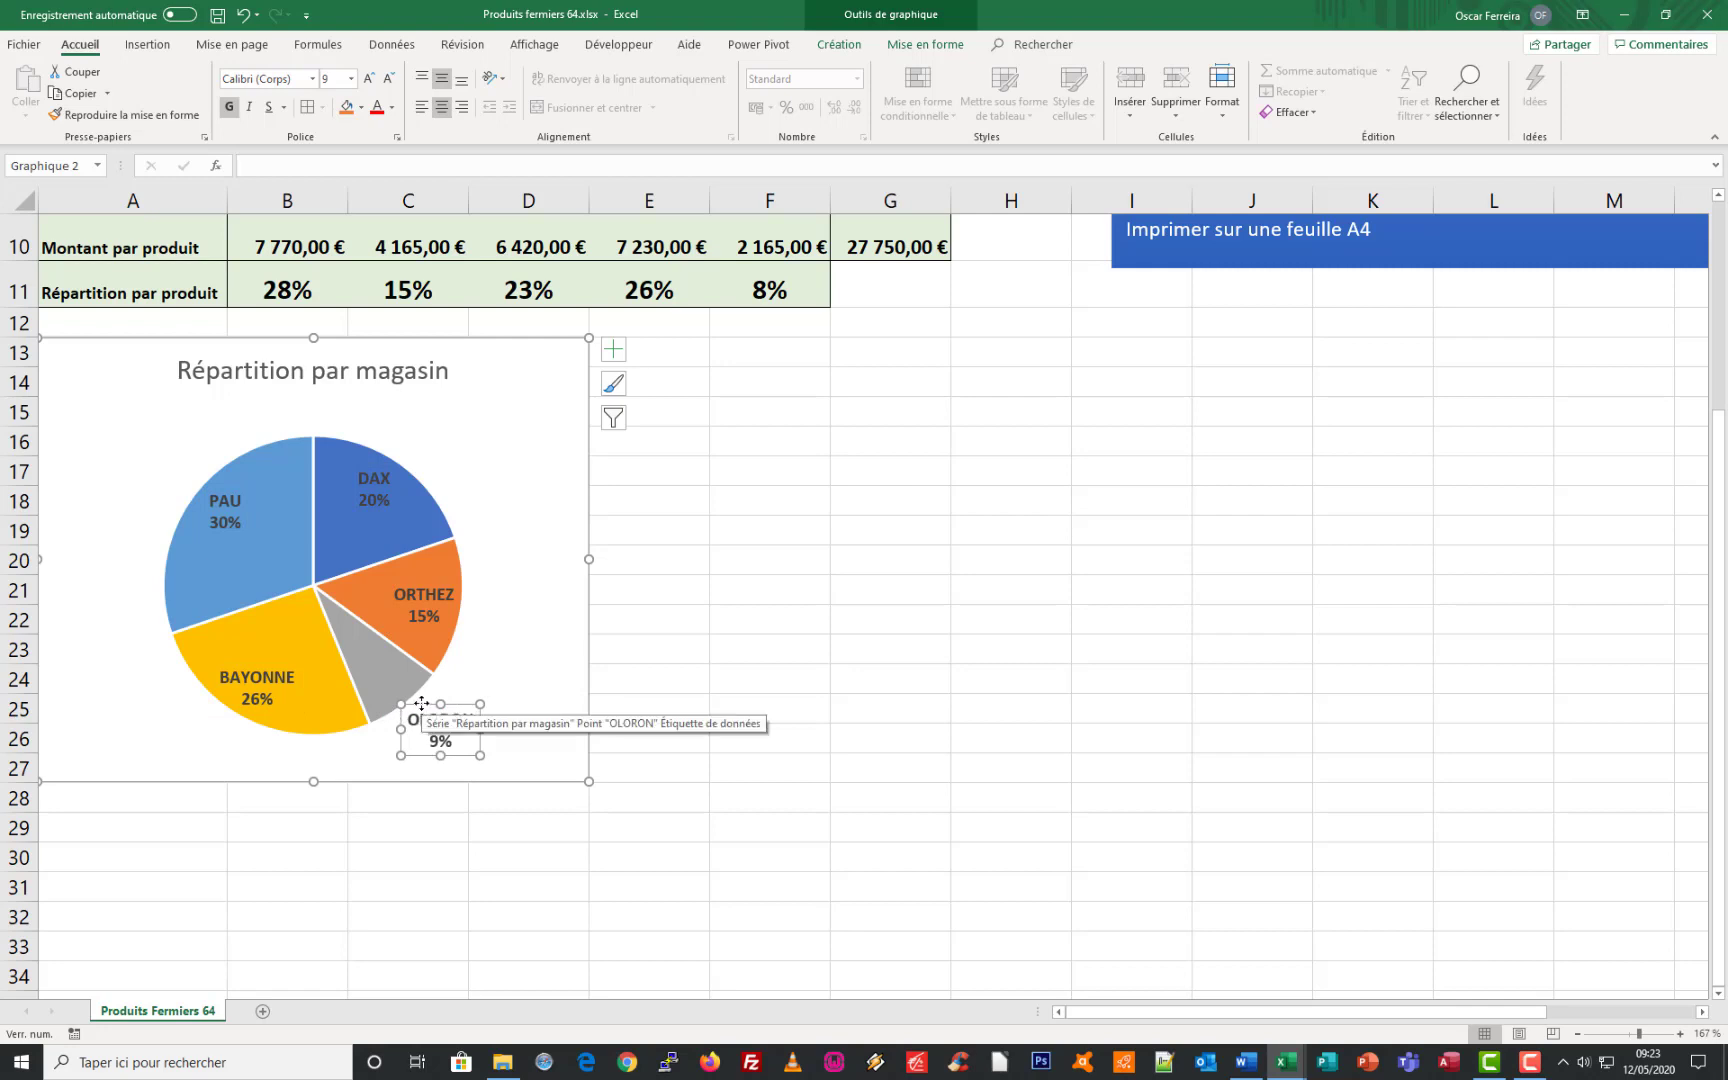
left_click_drag(421, 704, 391, 683)
left_click_drag(365, 645, 354, 636)
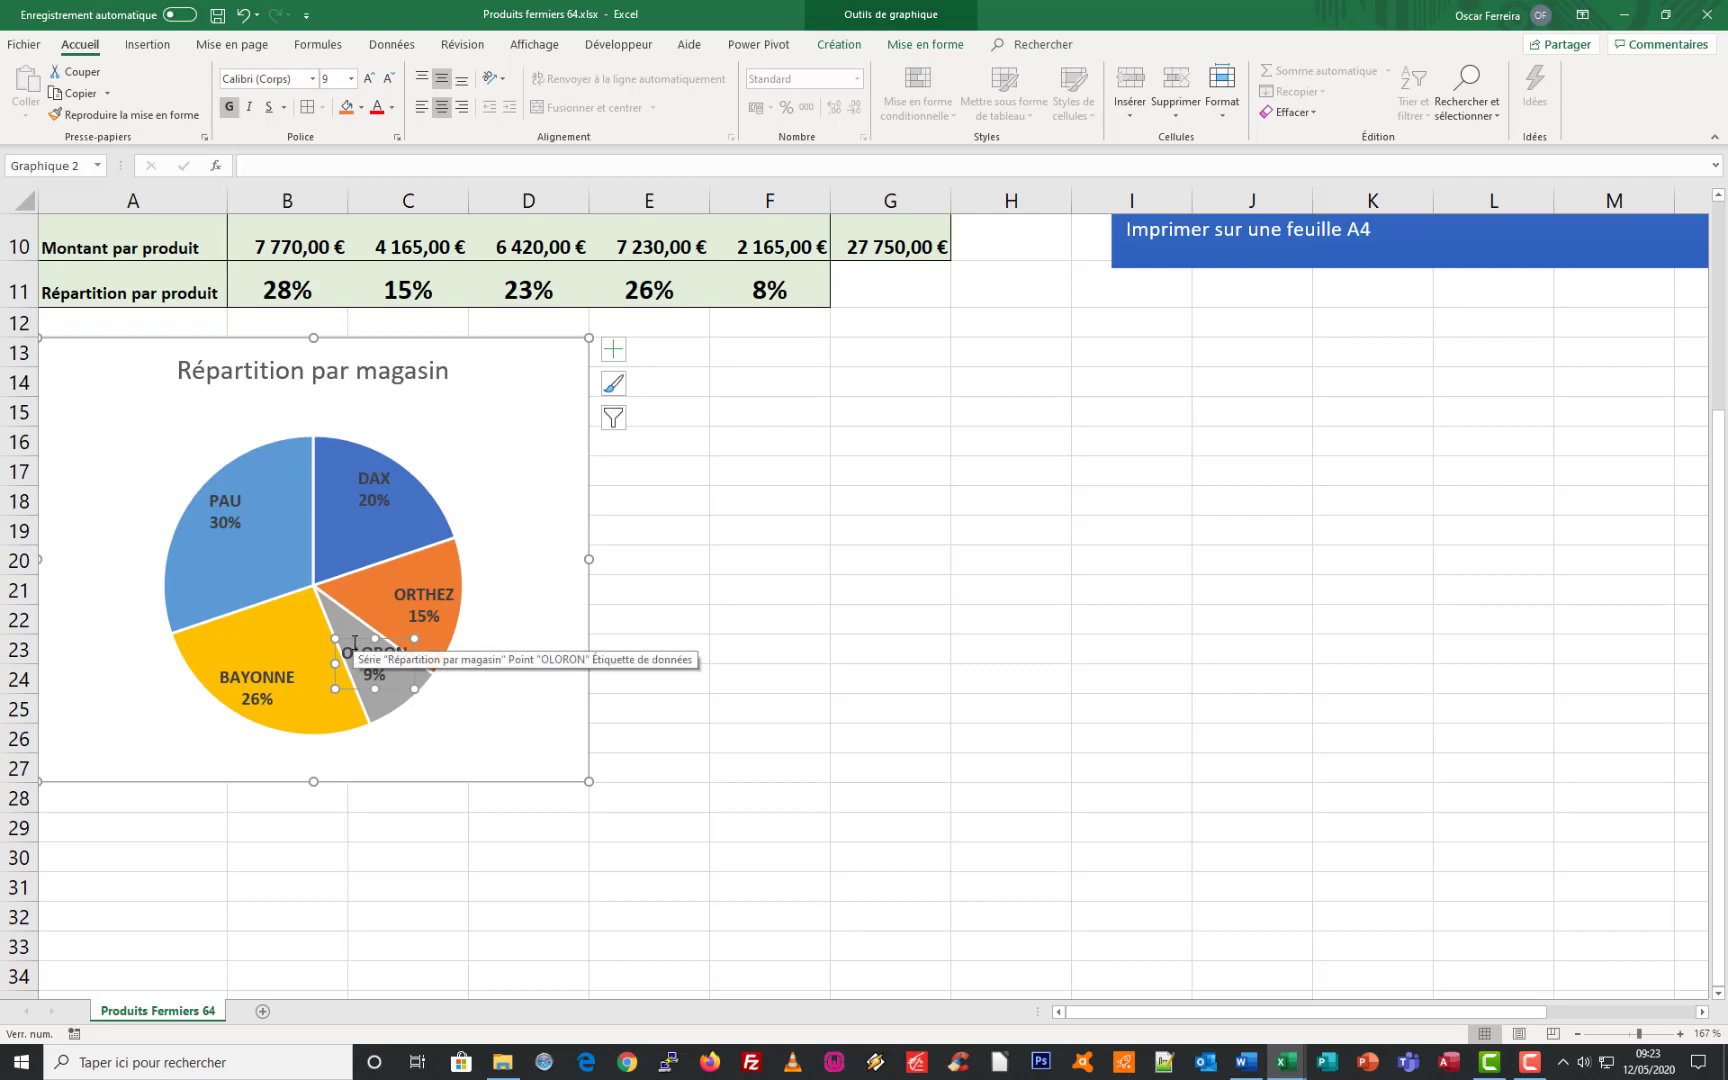
left_click_drag(353, 640, 348, 645)
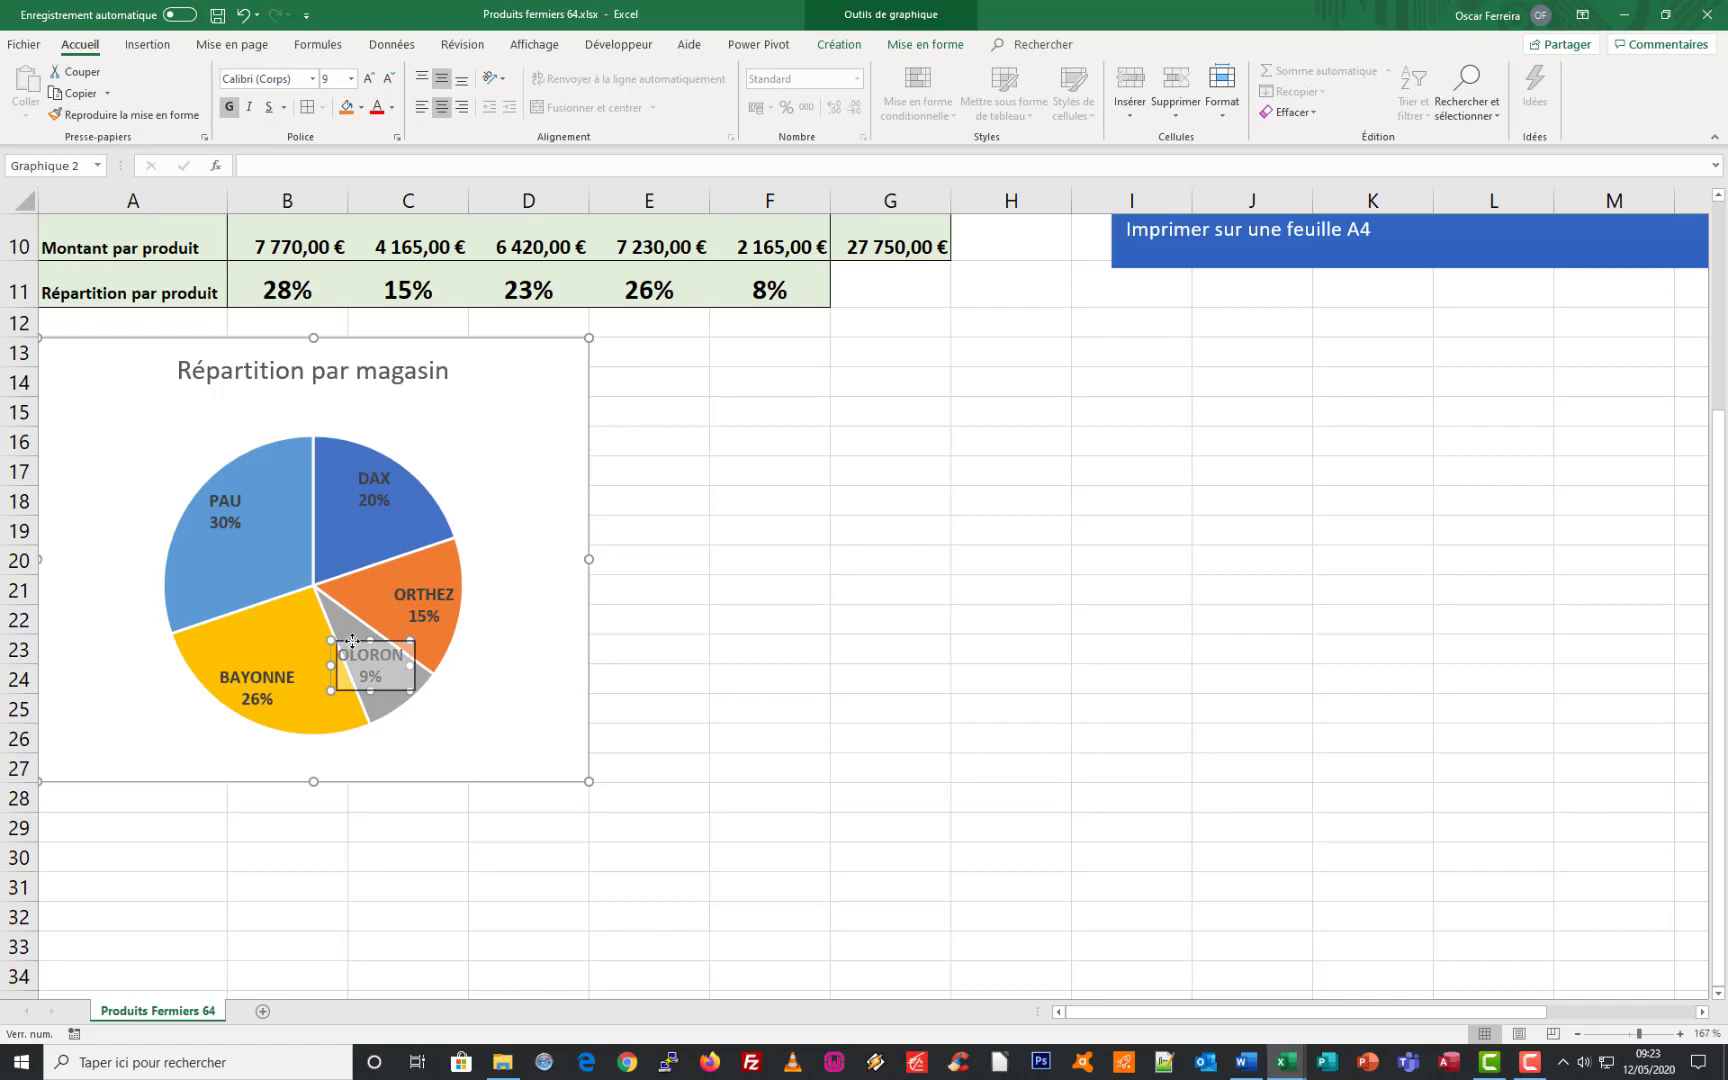
left_click(770, 530)
- Insert the recommended pie chart from the product names in B4:F4 and the percentages in B11:F11
scroll(822, 603, "up", 3)
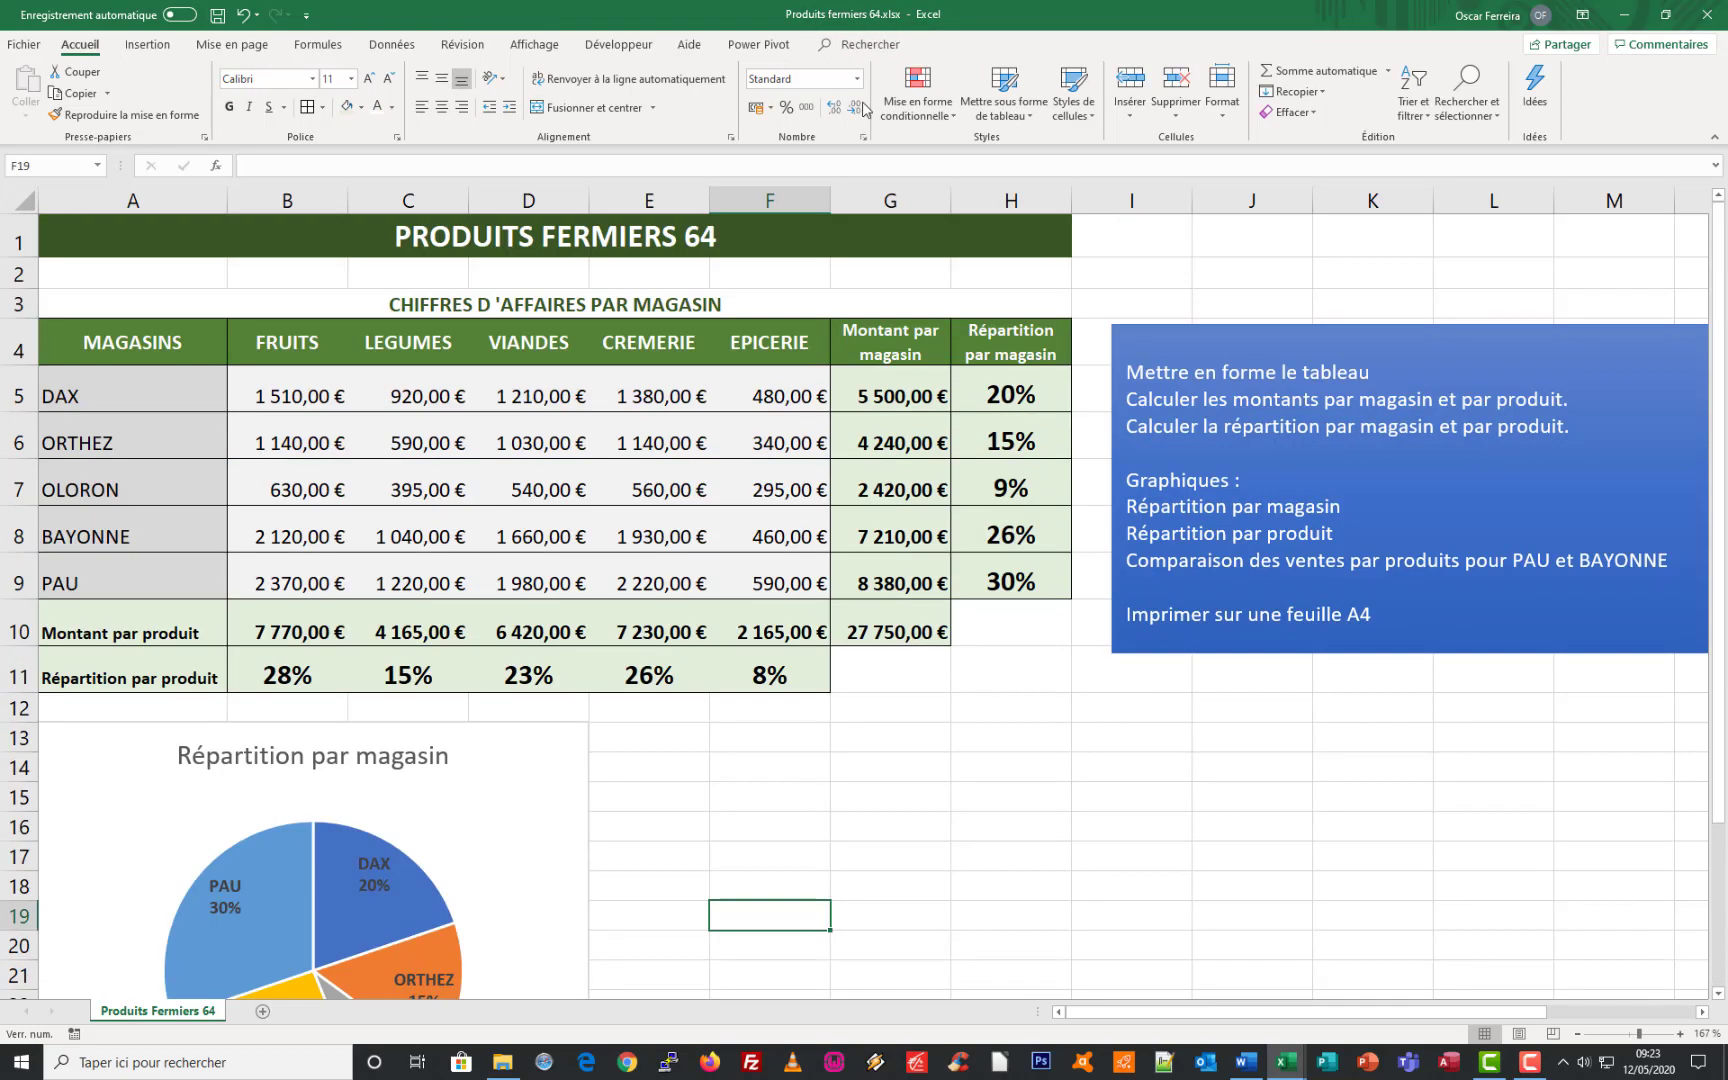
scroll(1027, 545, "down", 1)
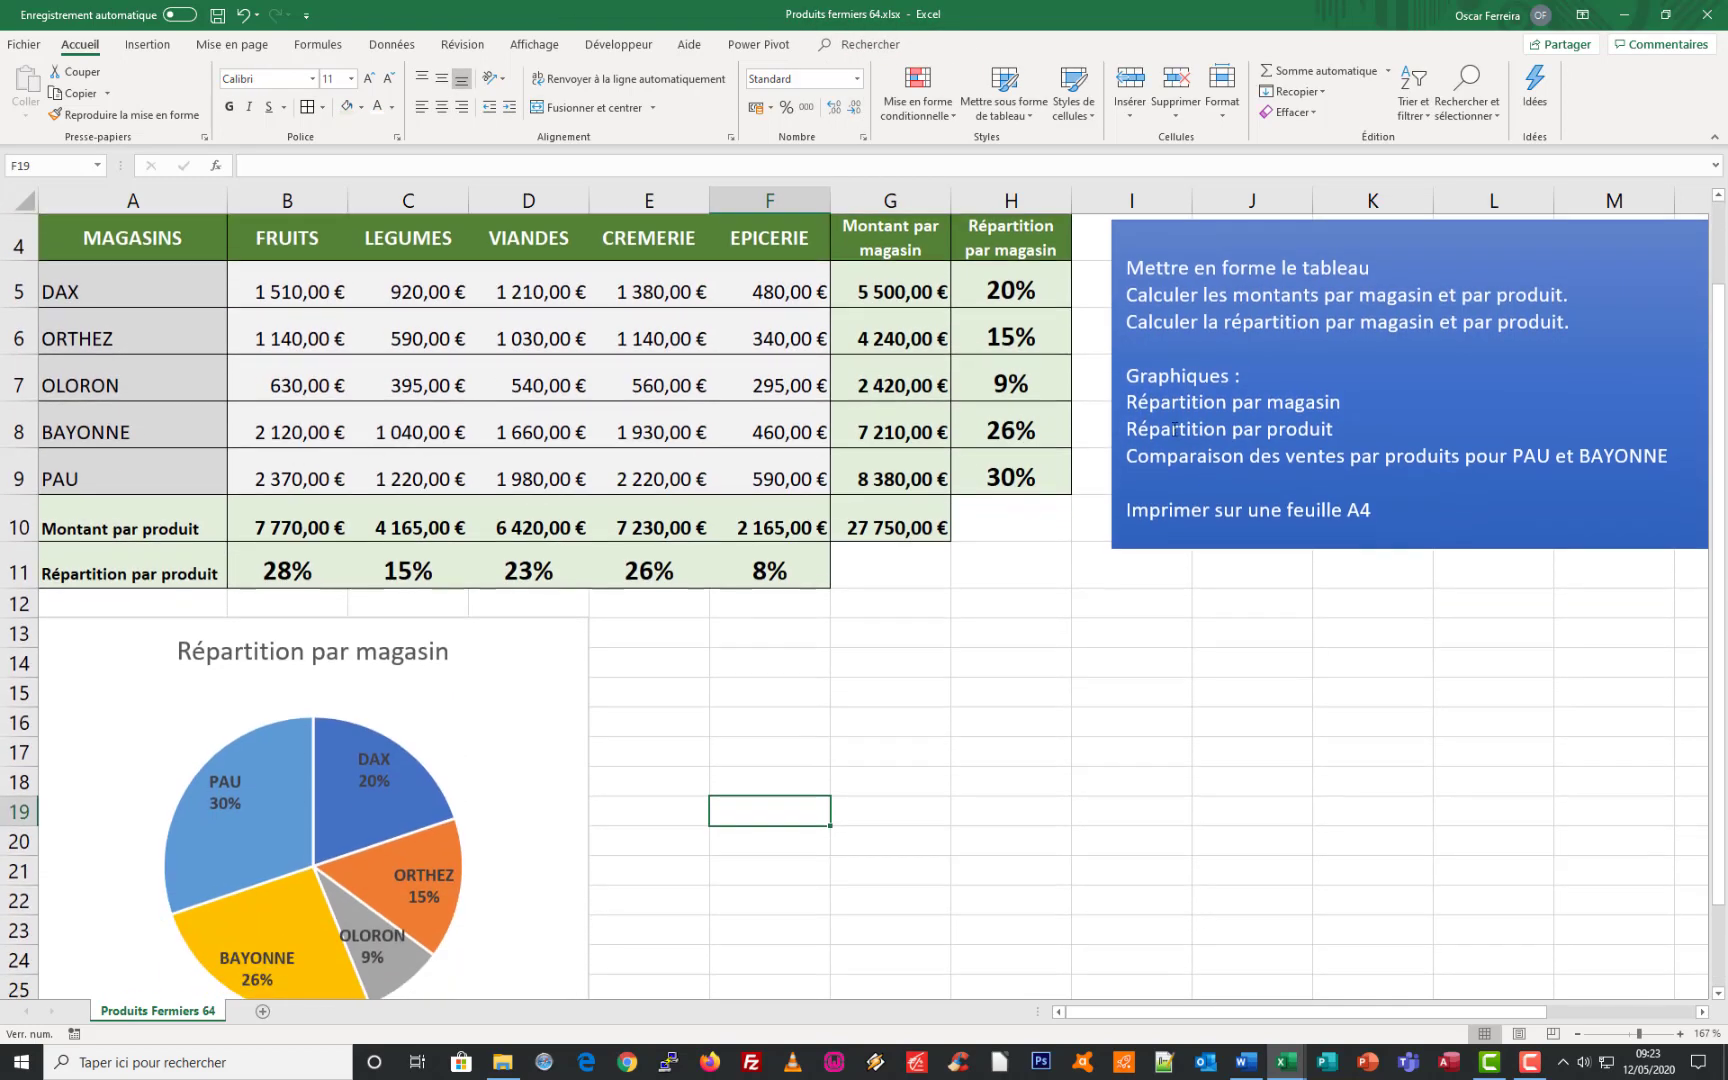
scroll(872, 561, "up", 1)
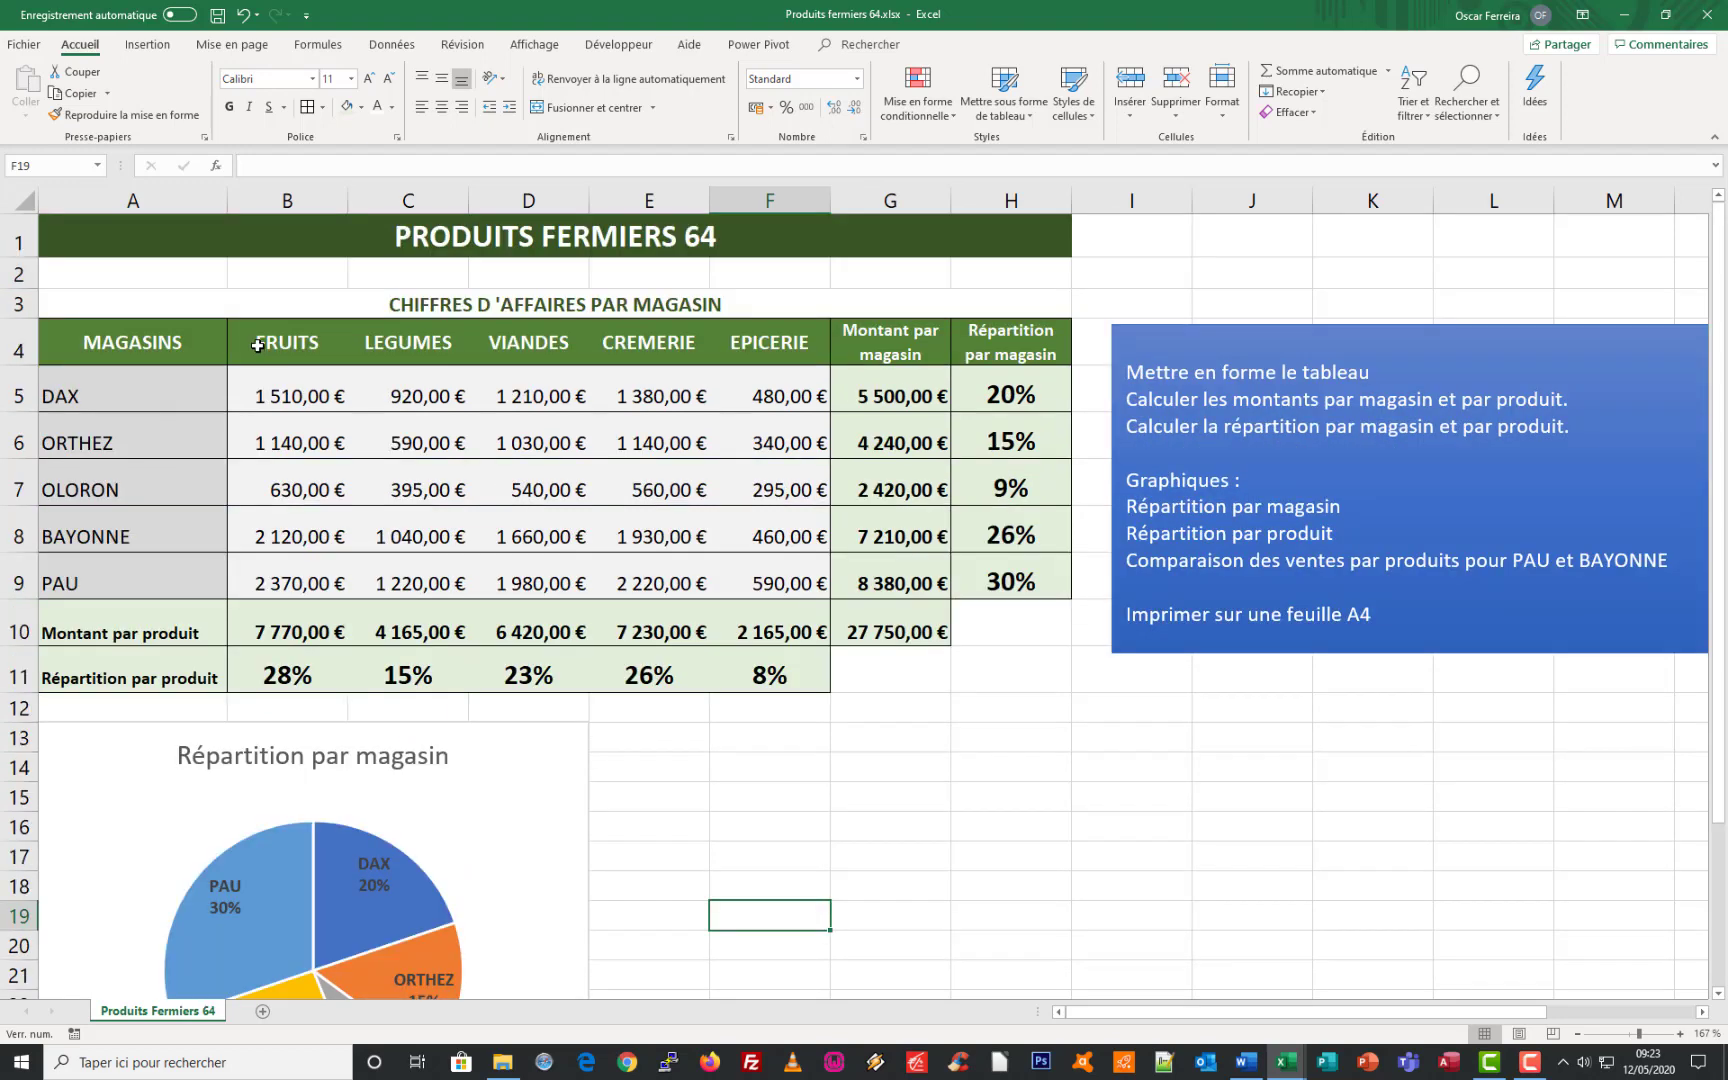
left_click_drag(259, 348, 746, 378)
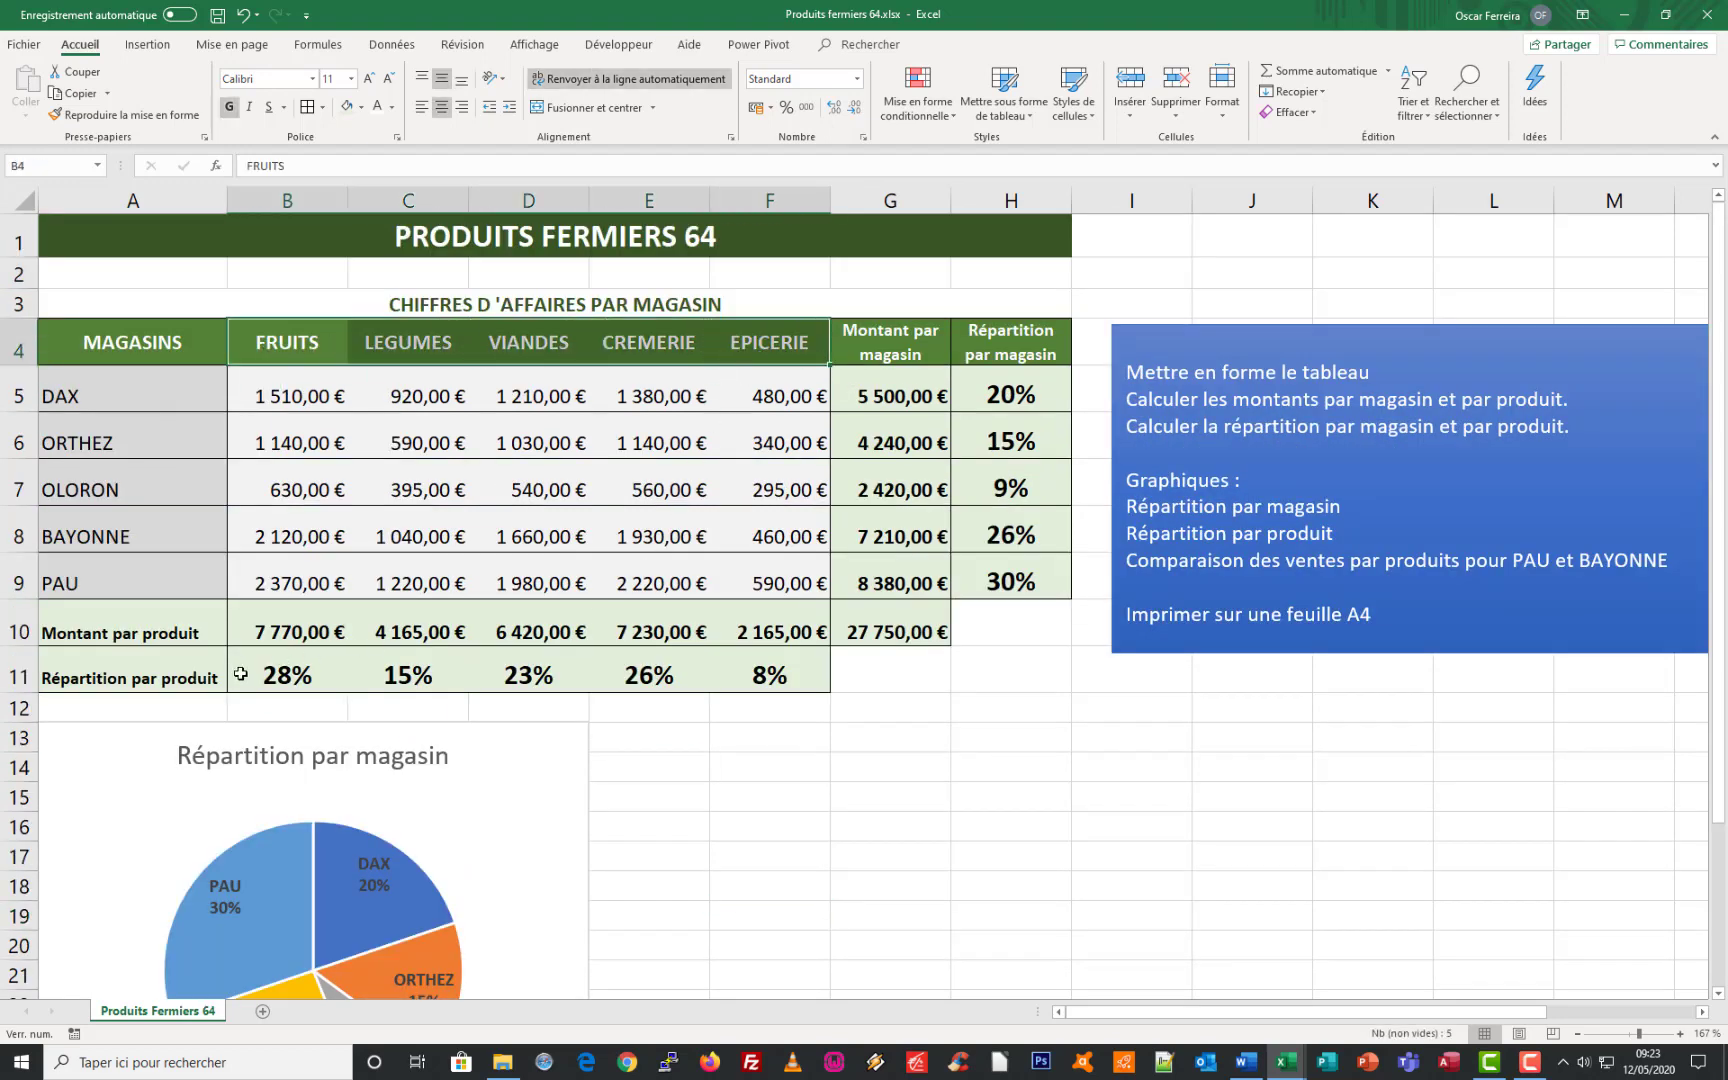
left_click_drag(244, 675, 765, 675)
left_click(148, 44)
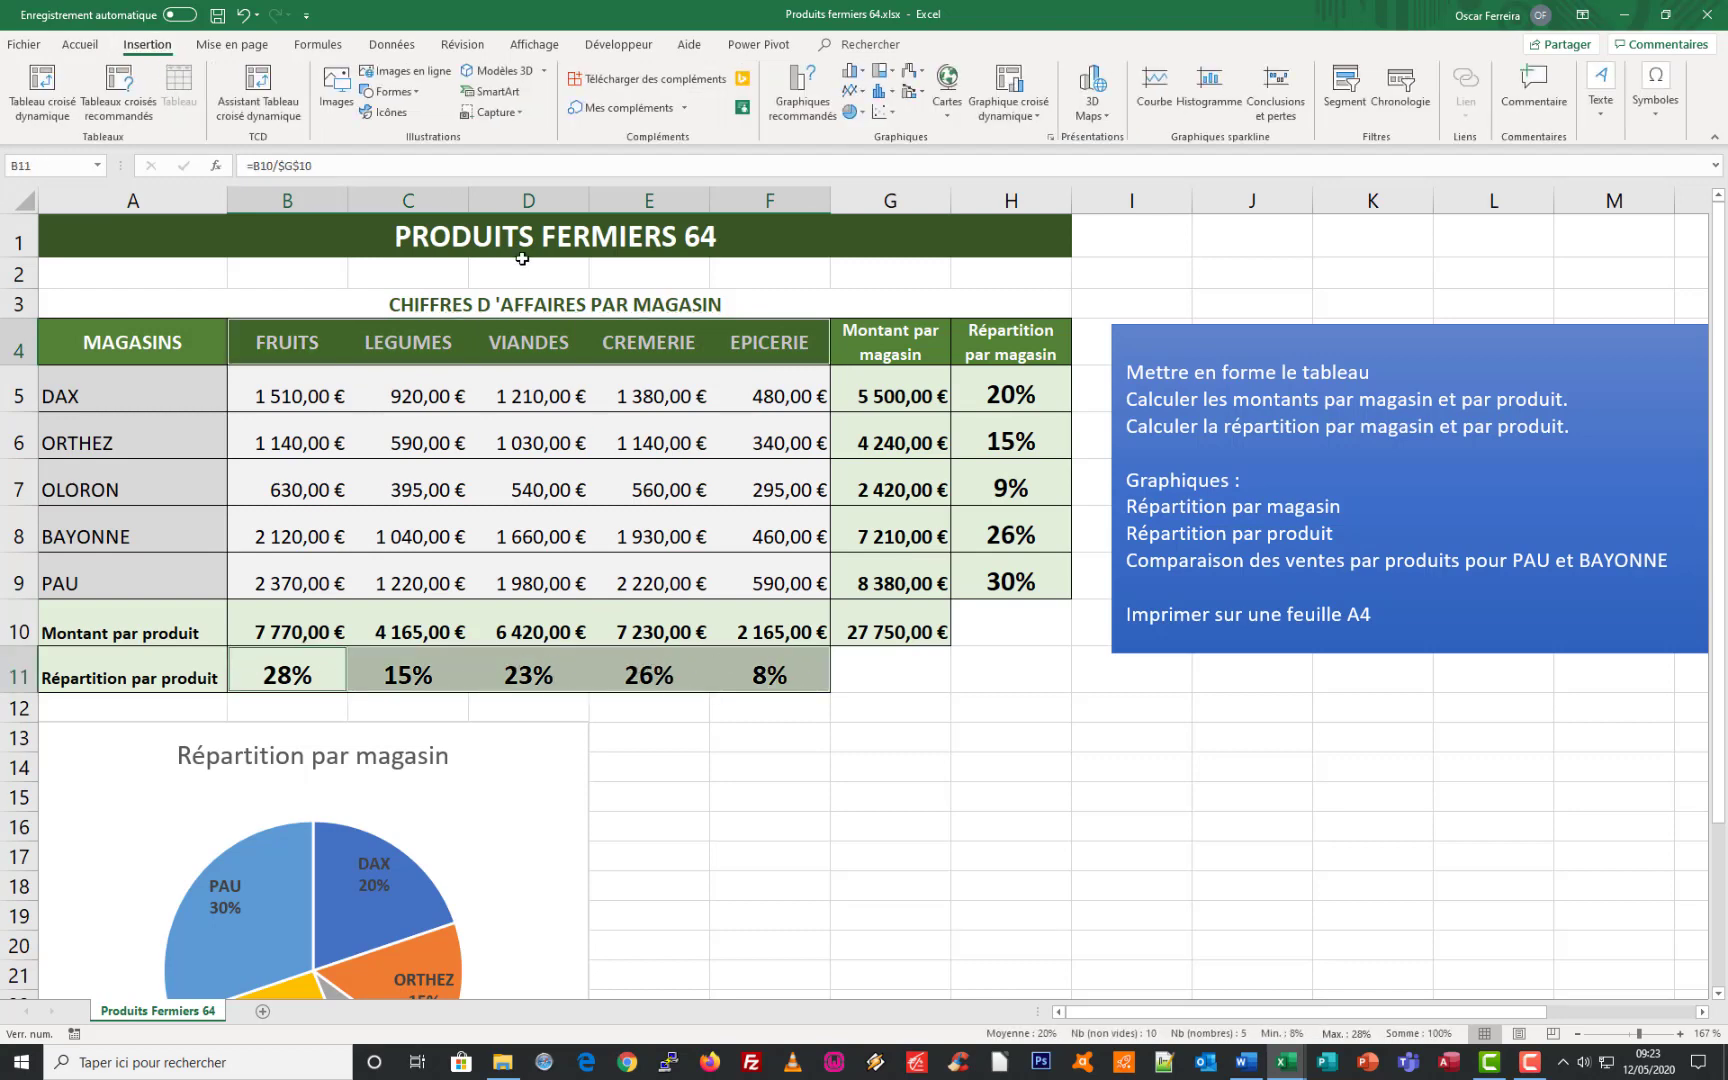
left_click(805, 100)
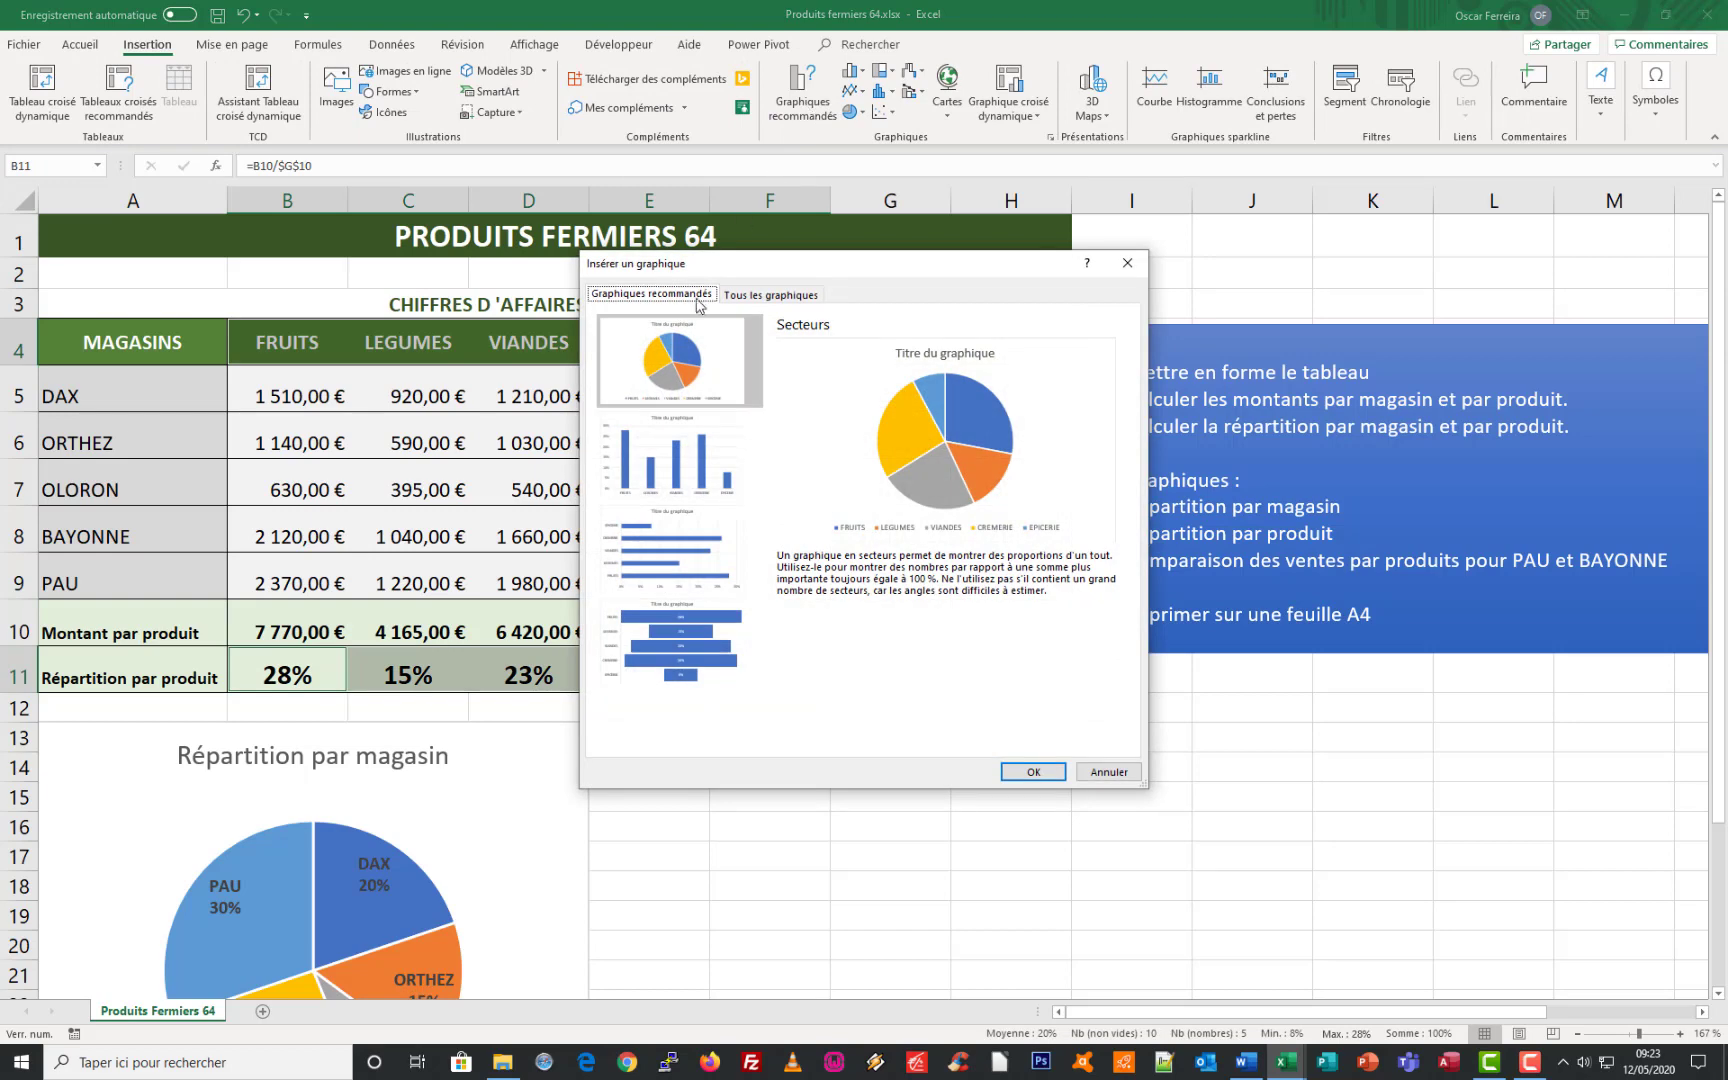
left_click(1038, 772)
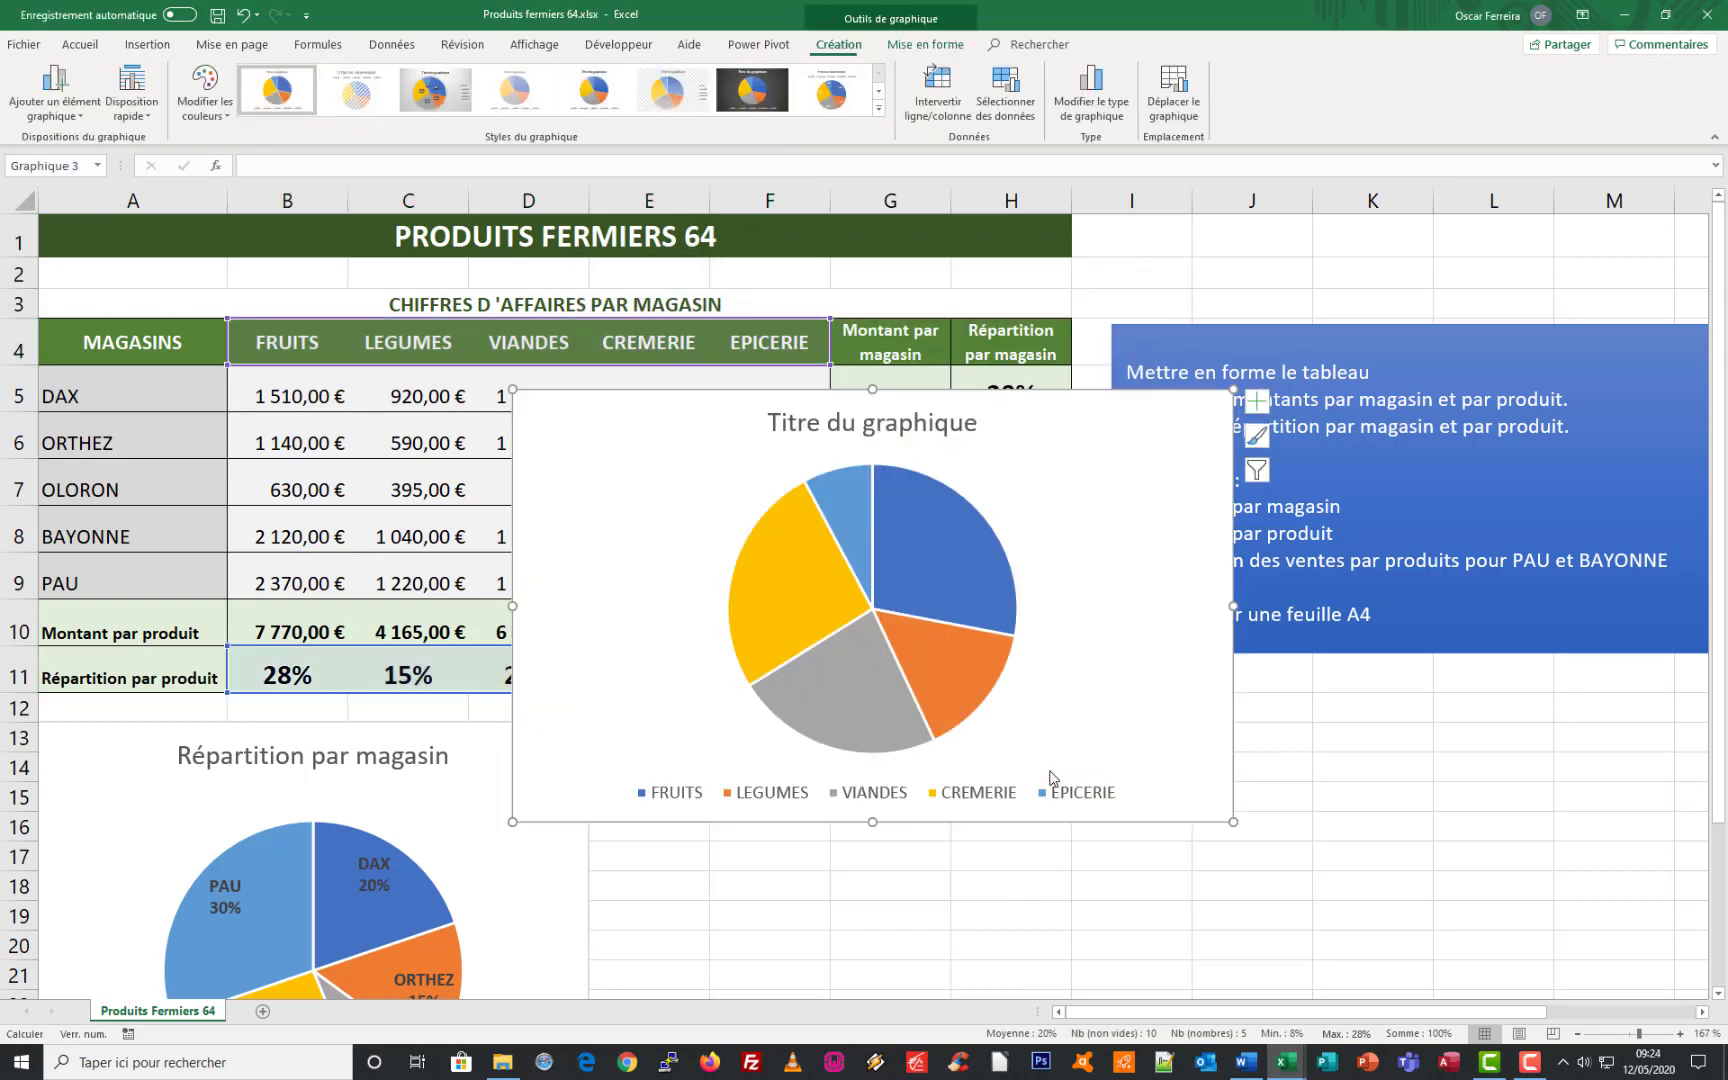
- Place the product pie chart directly beside the store pie and resize it to cover E13:H27
scroll(1022, 607, "down", 3)
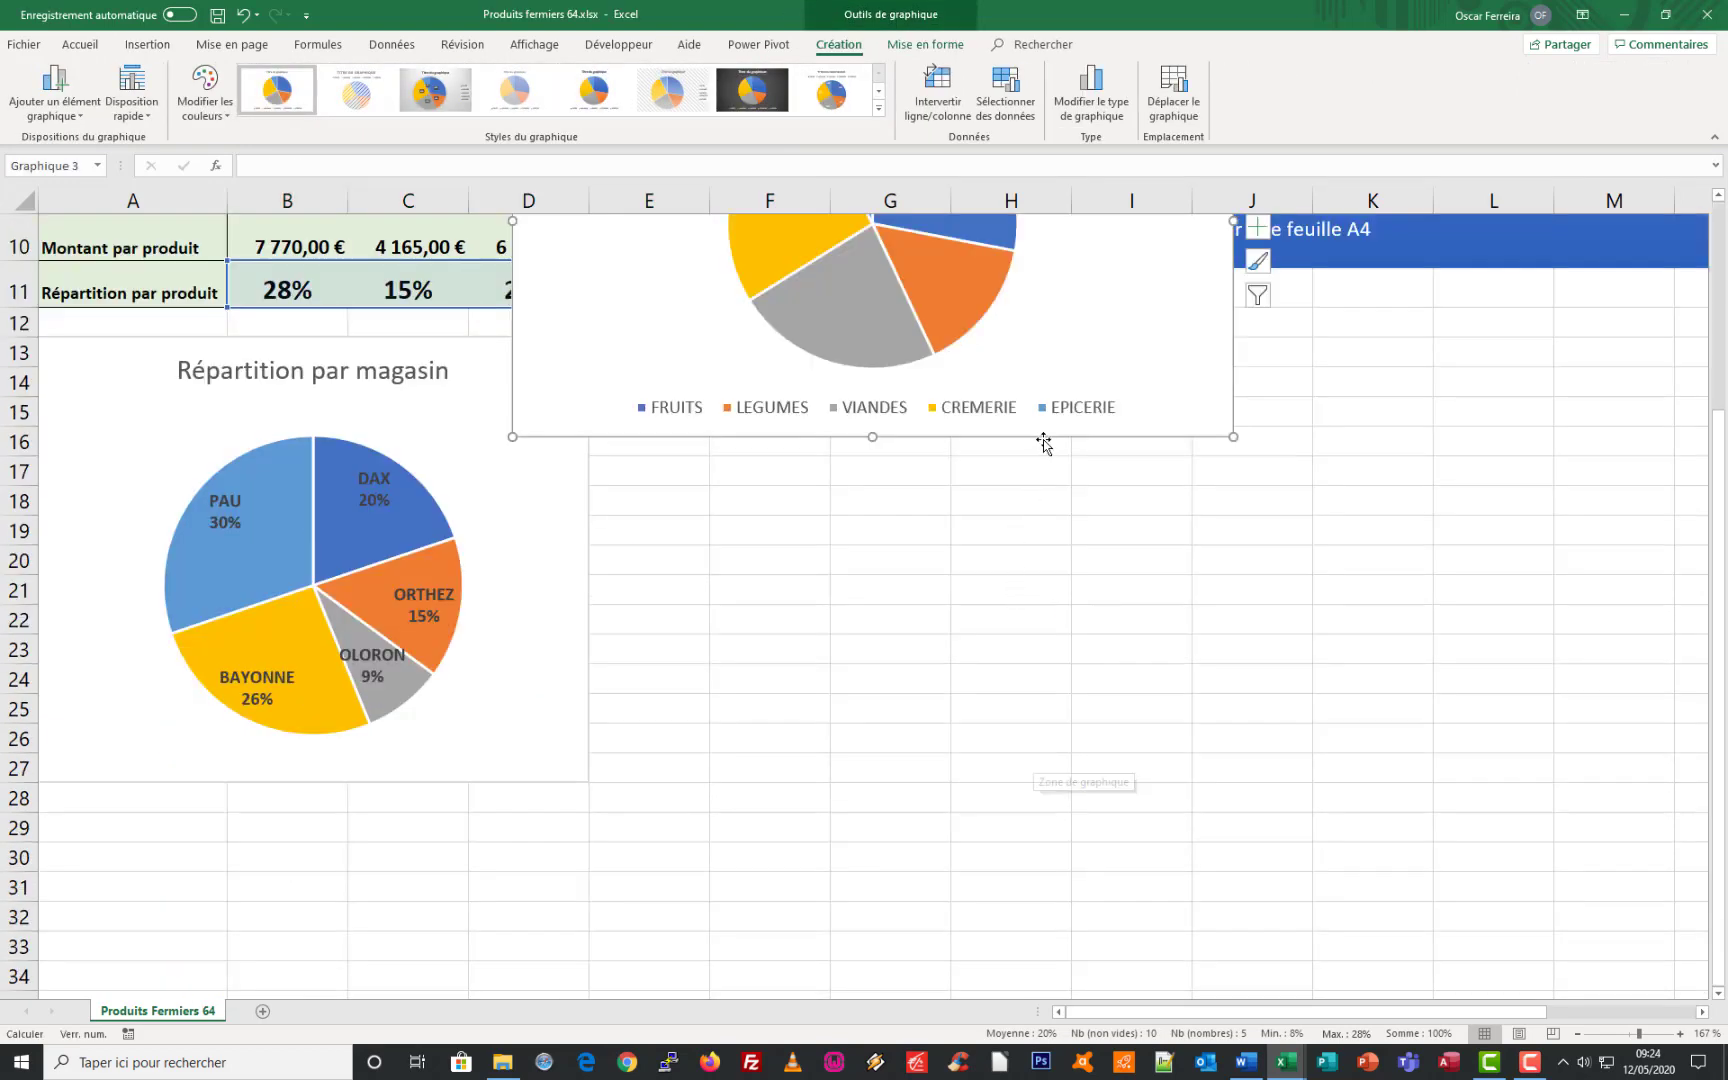
left_click_drag(1073, 497, 1140, 773)
mouse_move(789, 328)
left_mouse_down()
mouse_move(786, 355)
mouse_move(782, 340)
left_mouse_up()
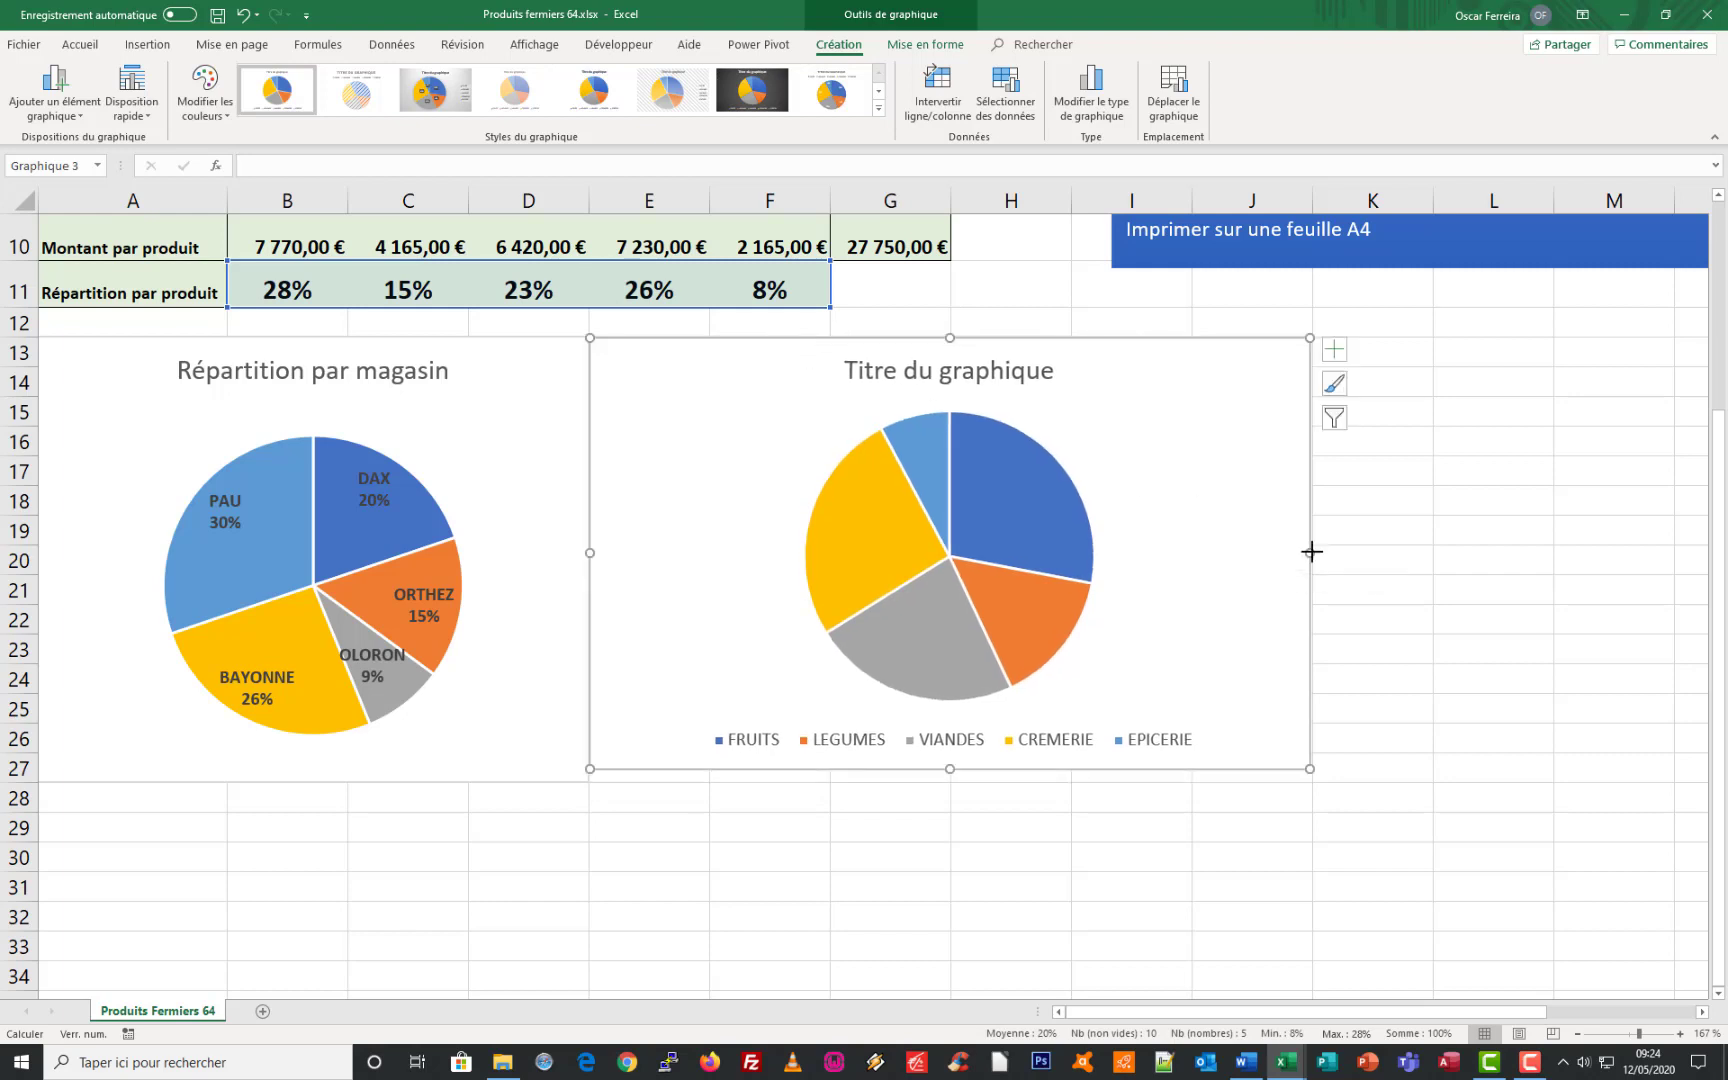
left_click_drag(1311, 551, 1071, 552)
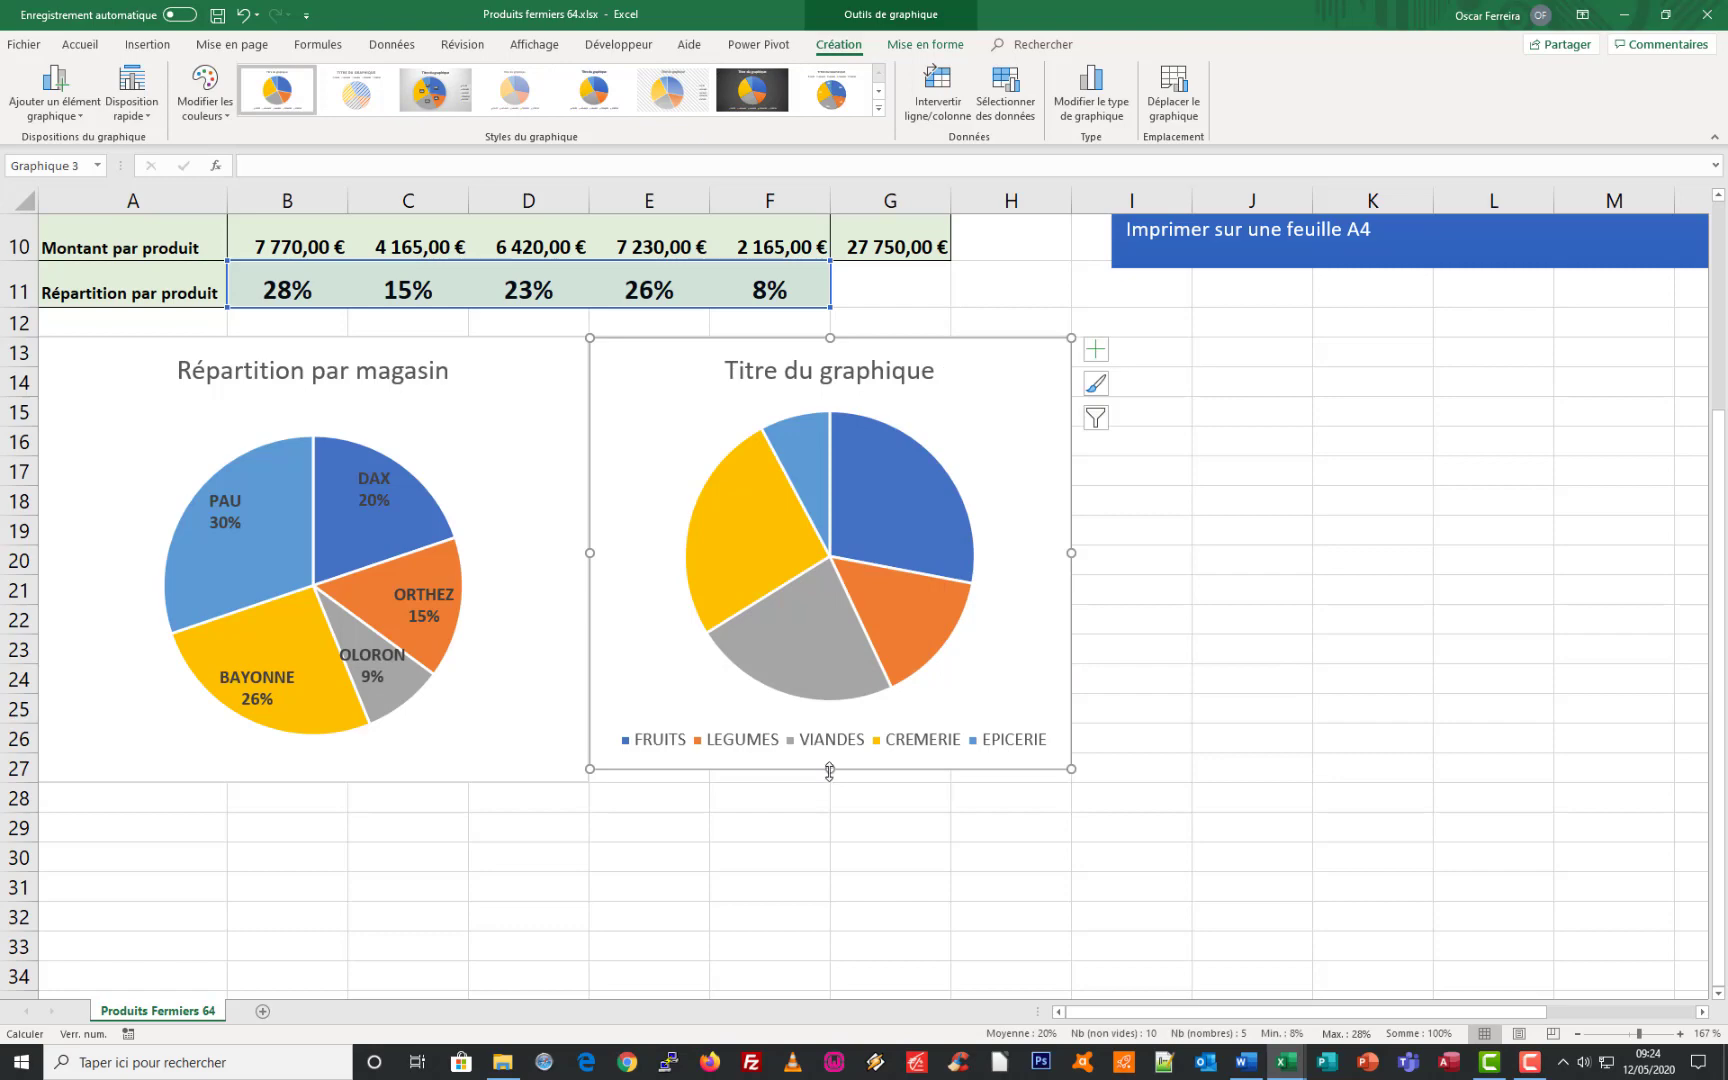
left_click_drag(829, 770, 829, 781)
- Recolour the product pie chart with the third multicolour palette, which begins with orange, yellow and green
scroll(584, 565, "up", 1)
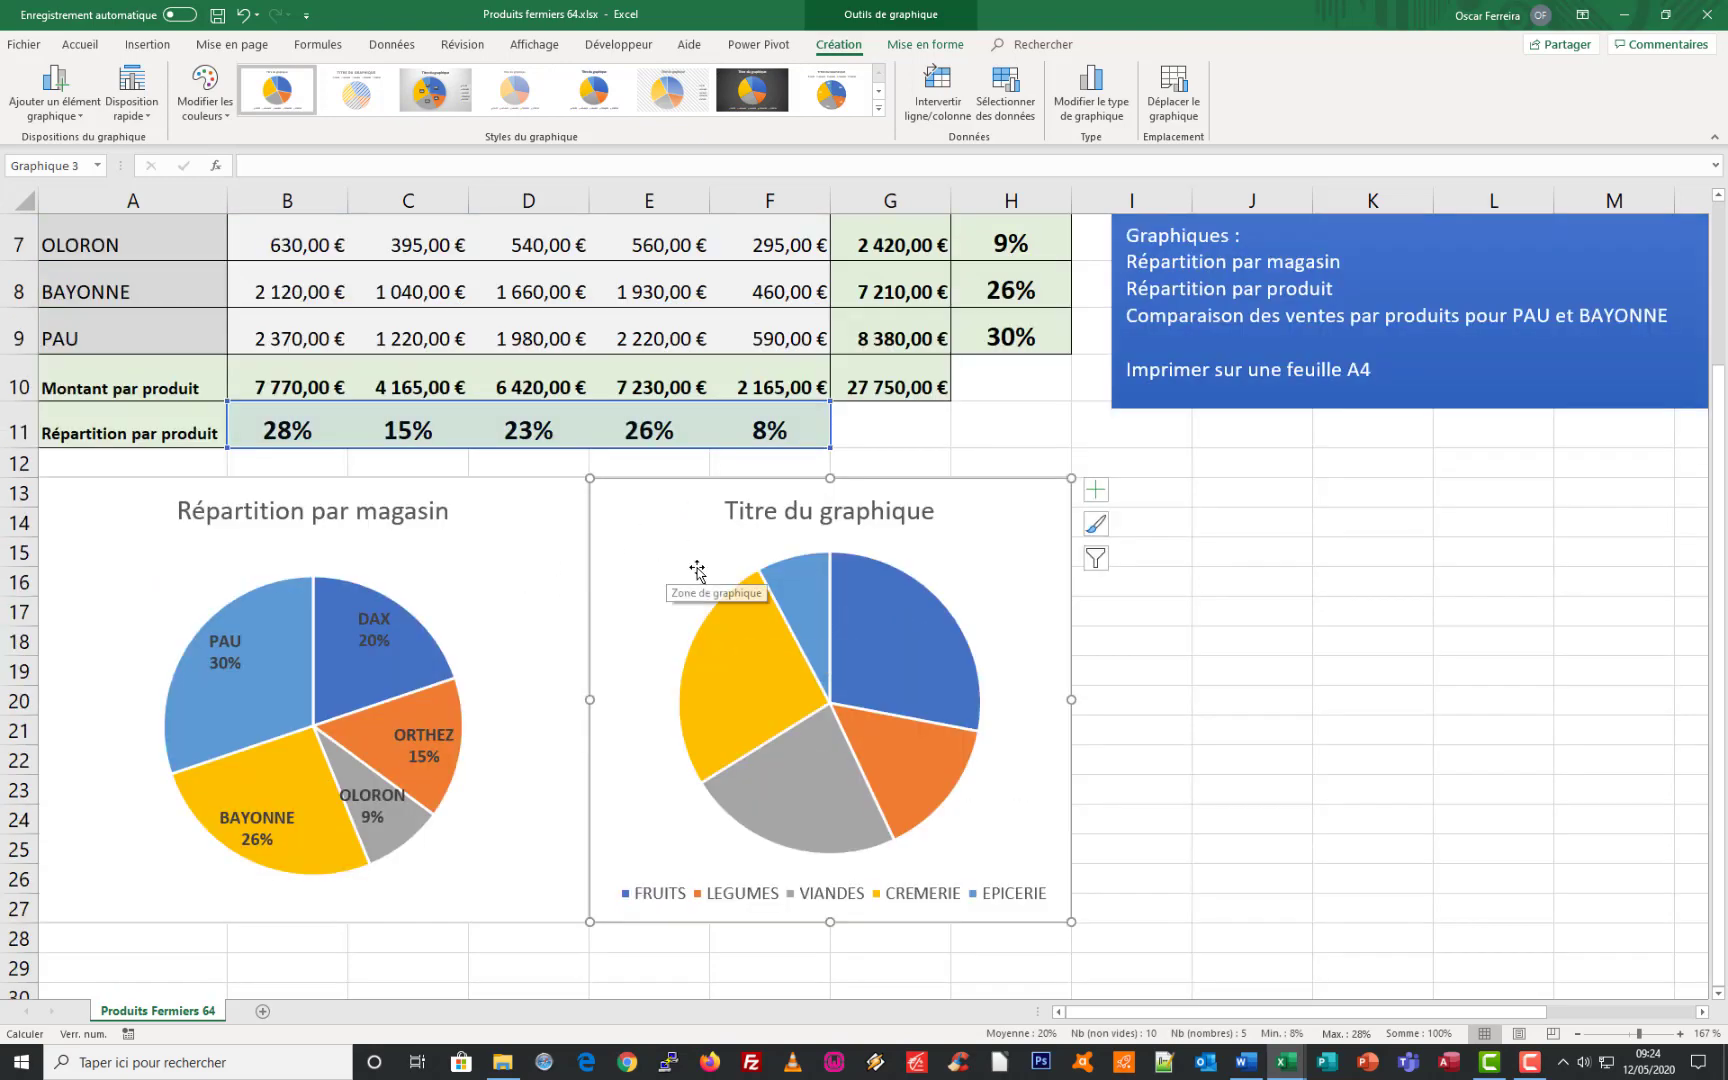
scroll(697, 570, "up", 2)
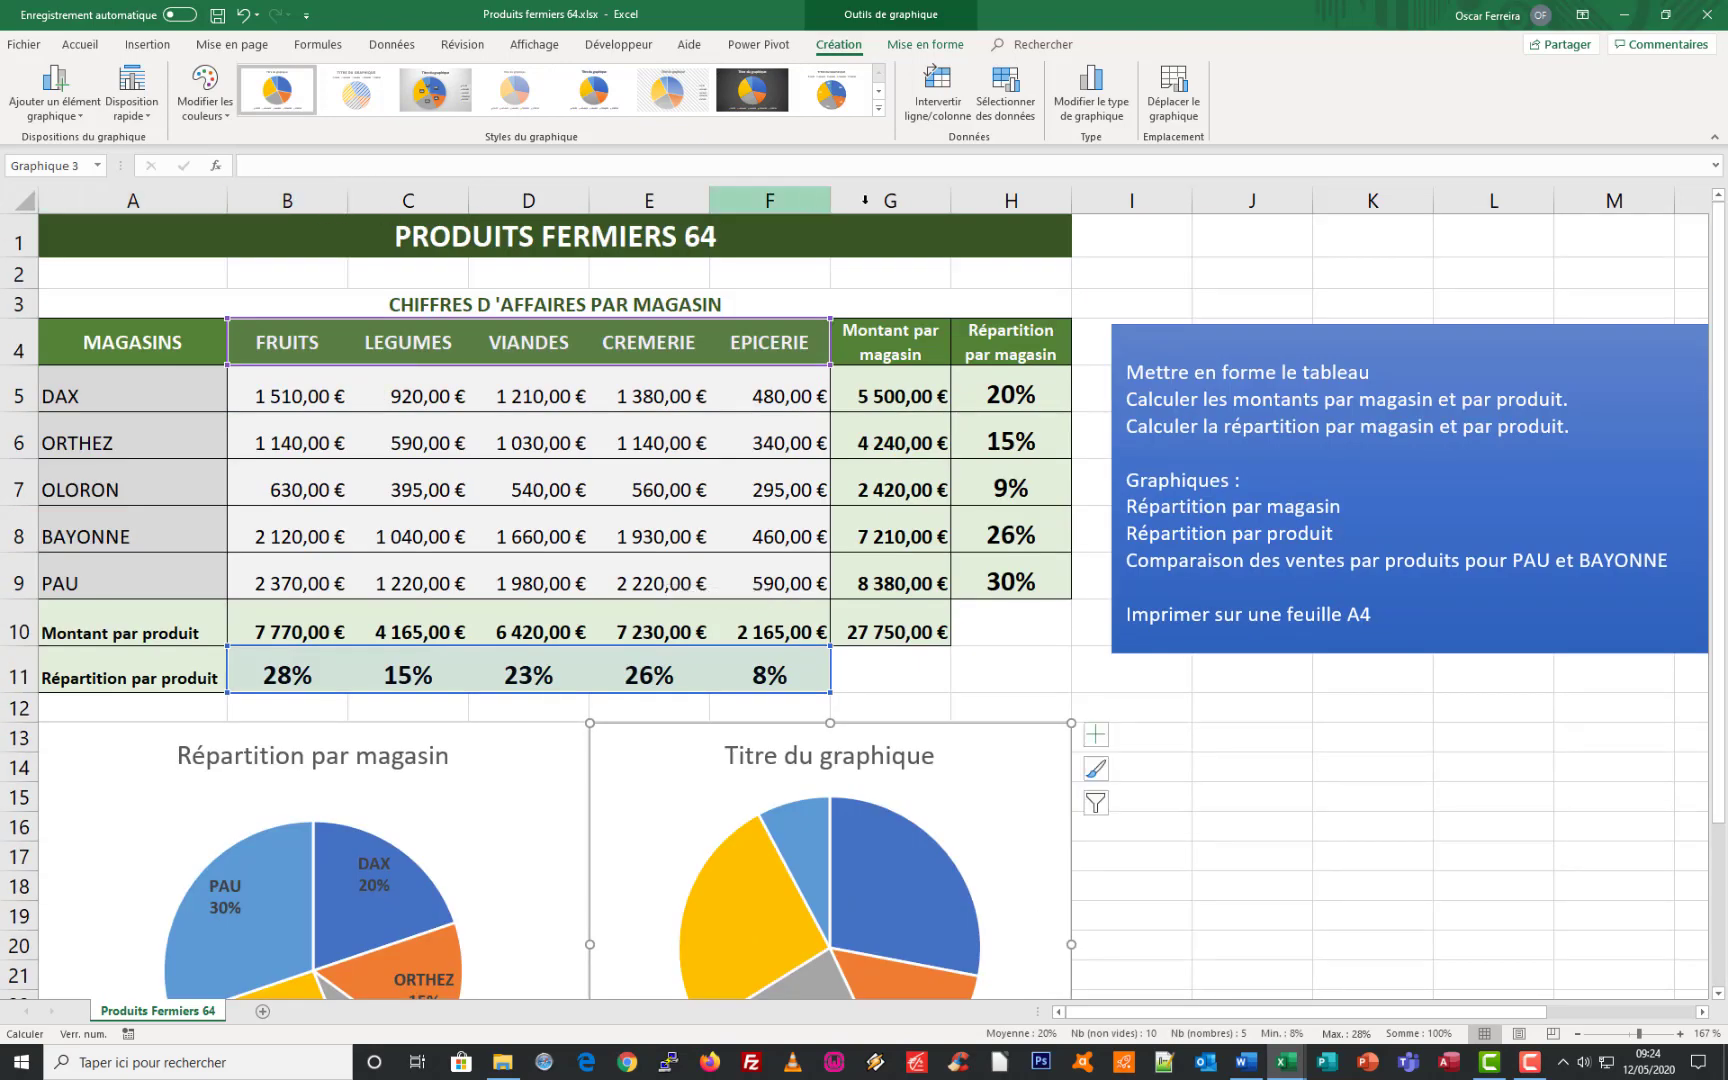
scroll(614, 448, "down", 3)
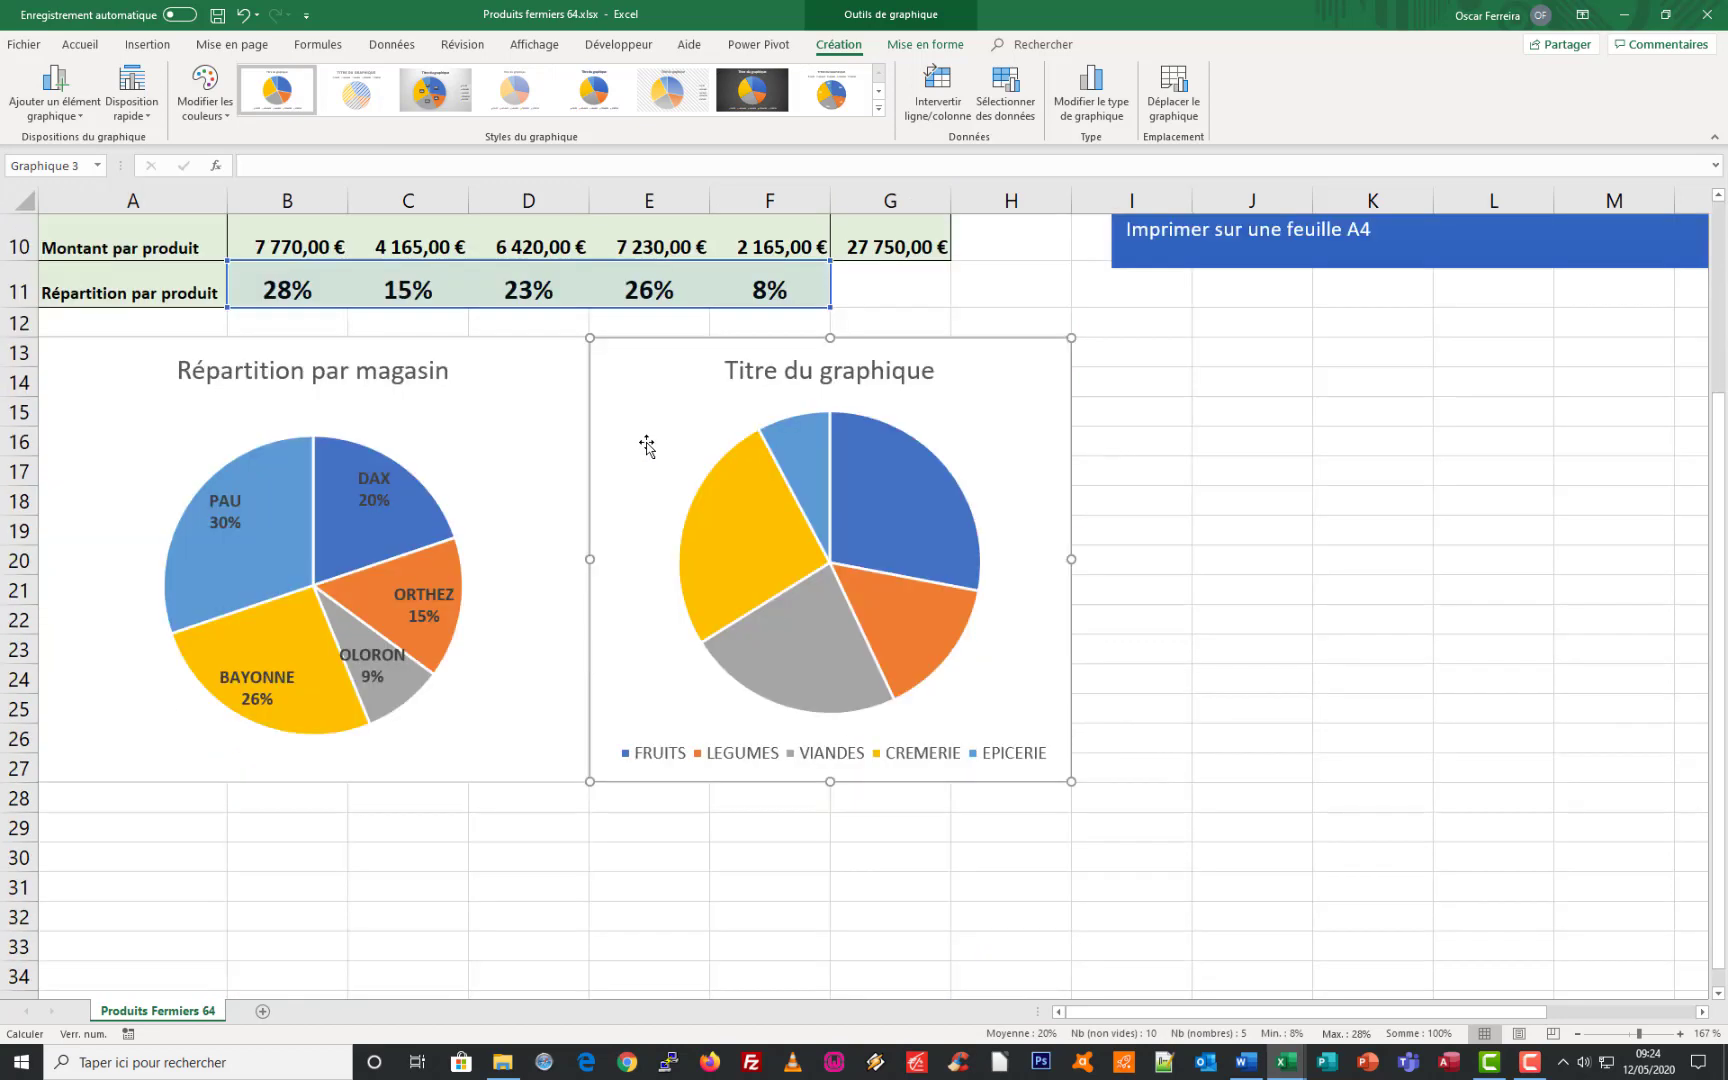
scroll(833, 740, "up", 1)
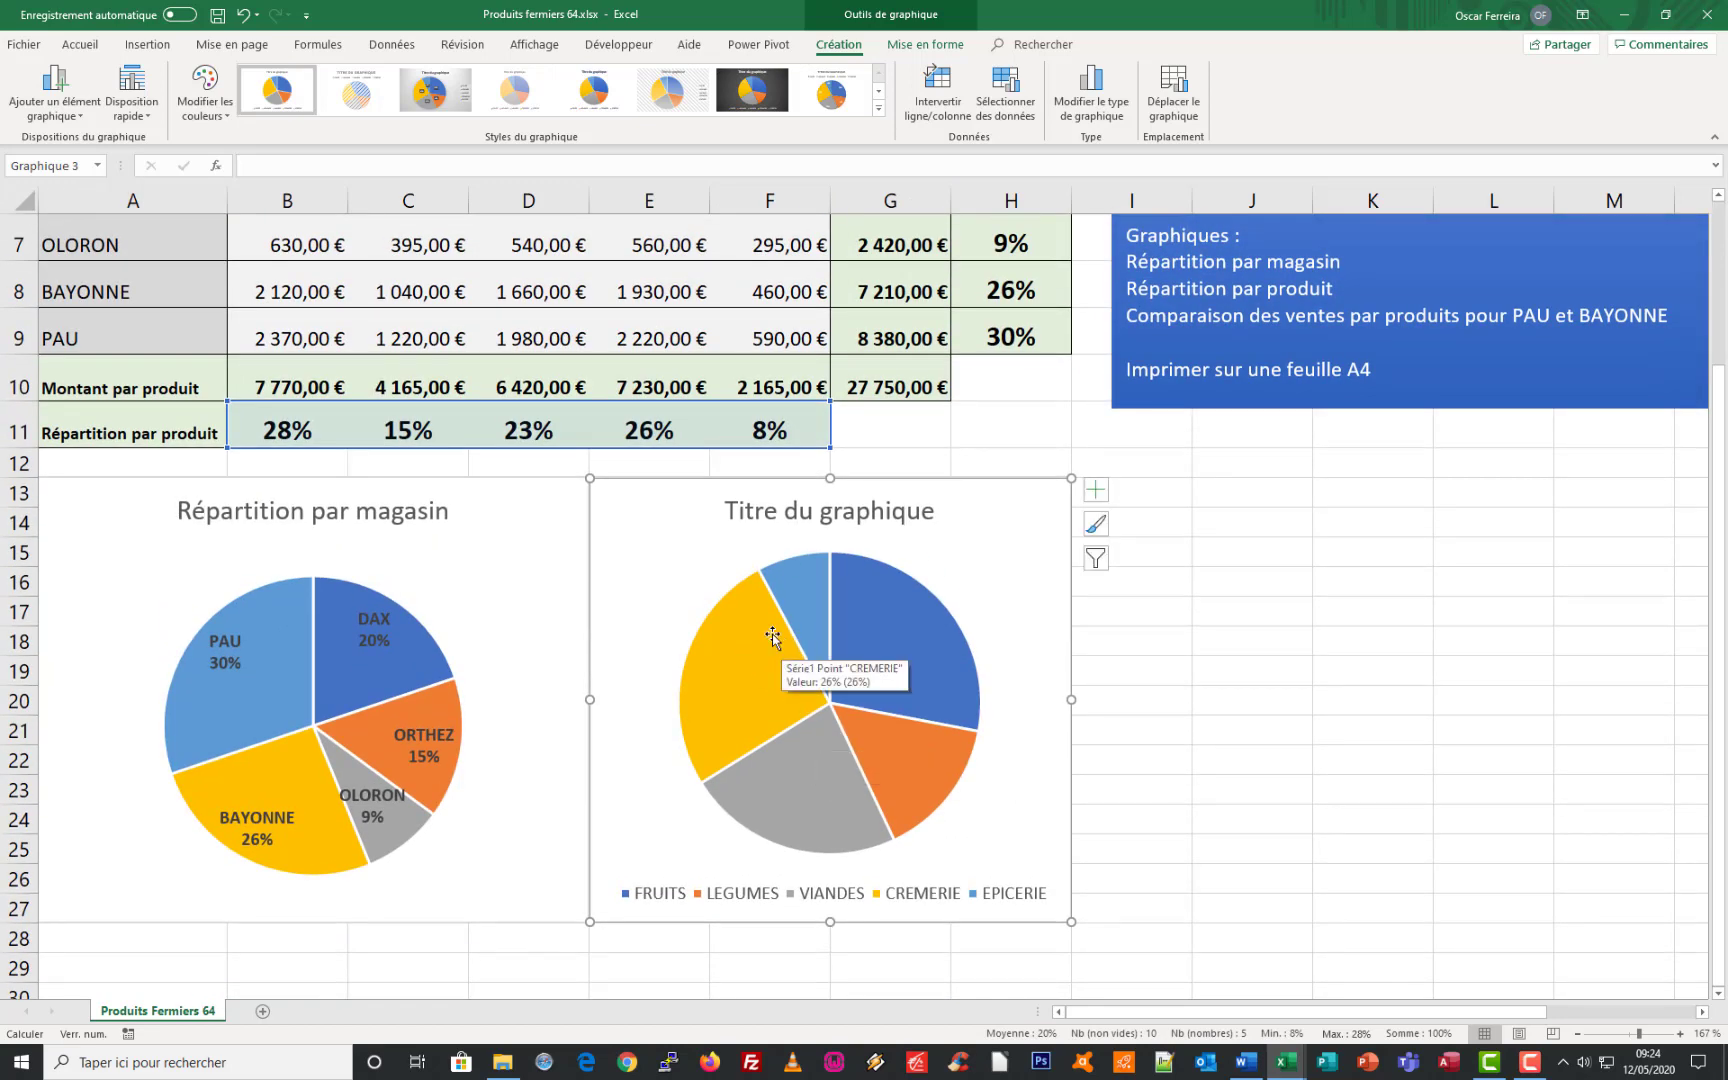
left_click(218, 117)
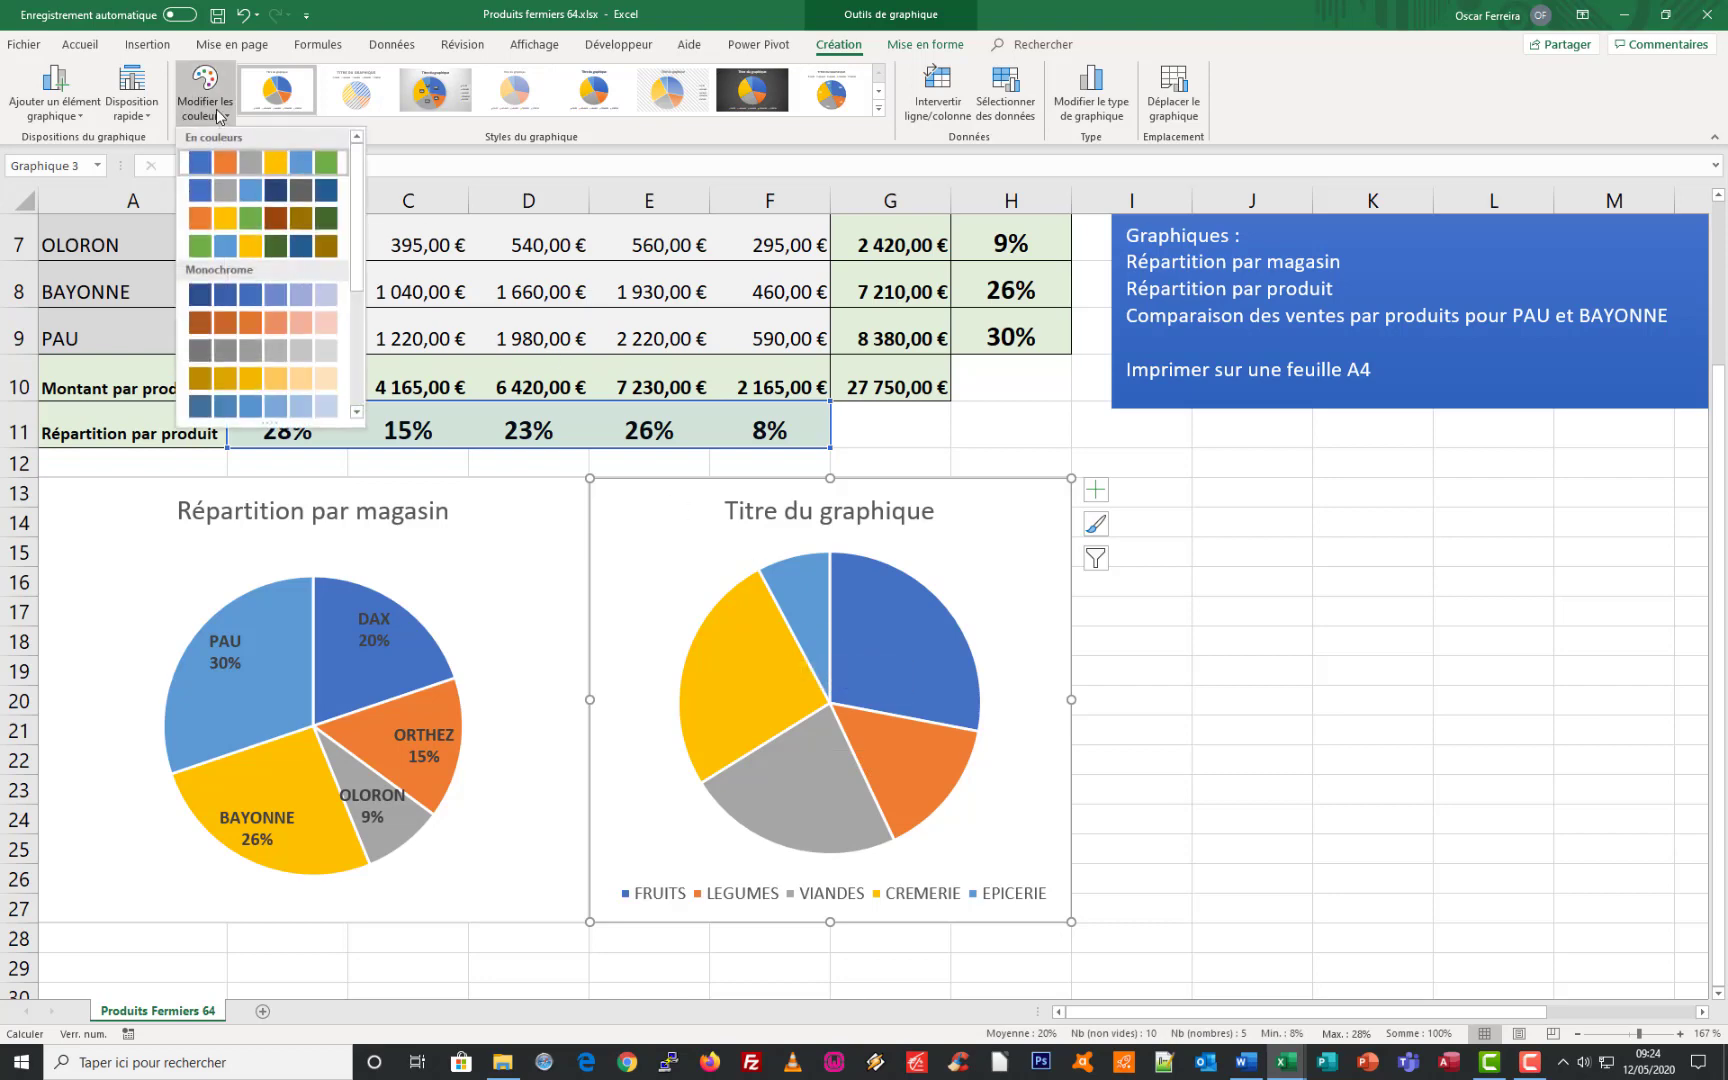
left_click(226, 217)
scroll(462, 443, "down", 1)
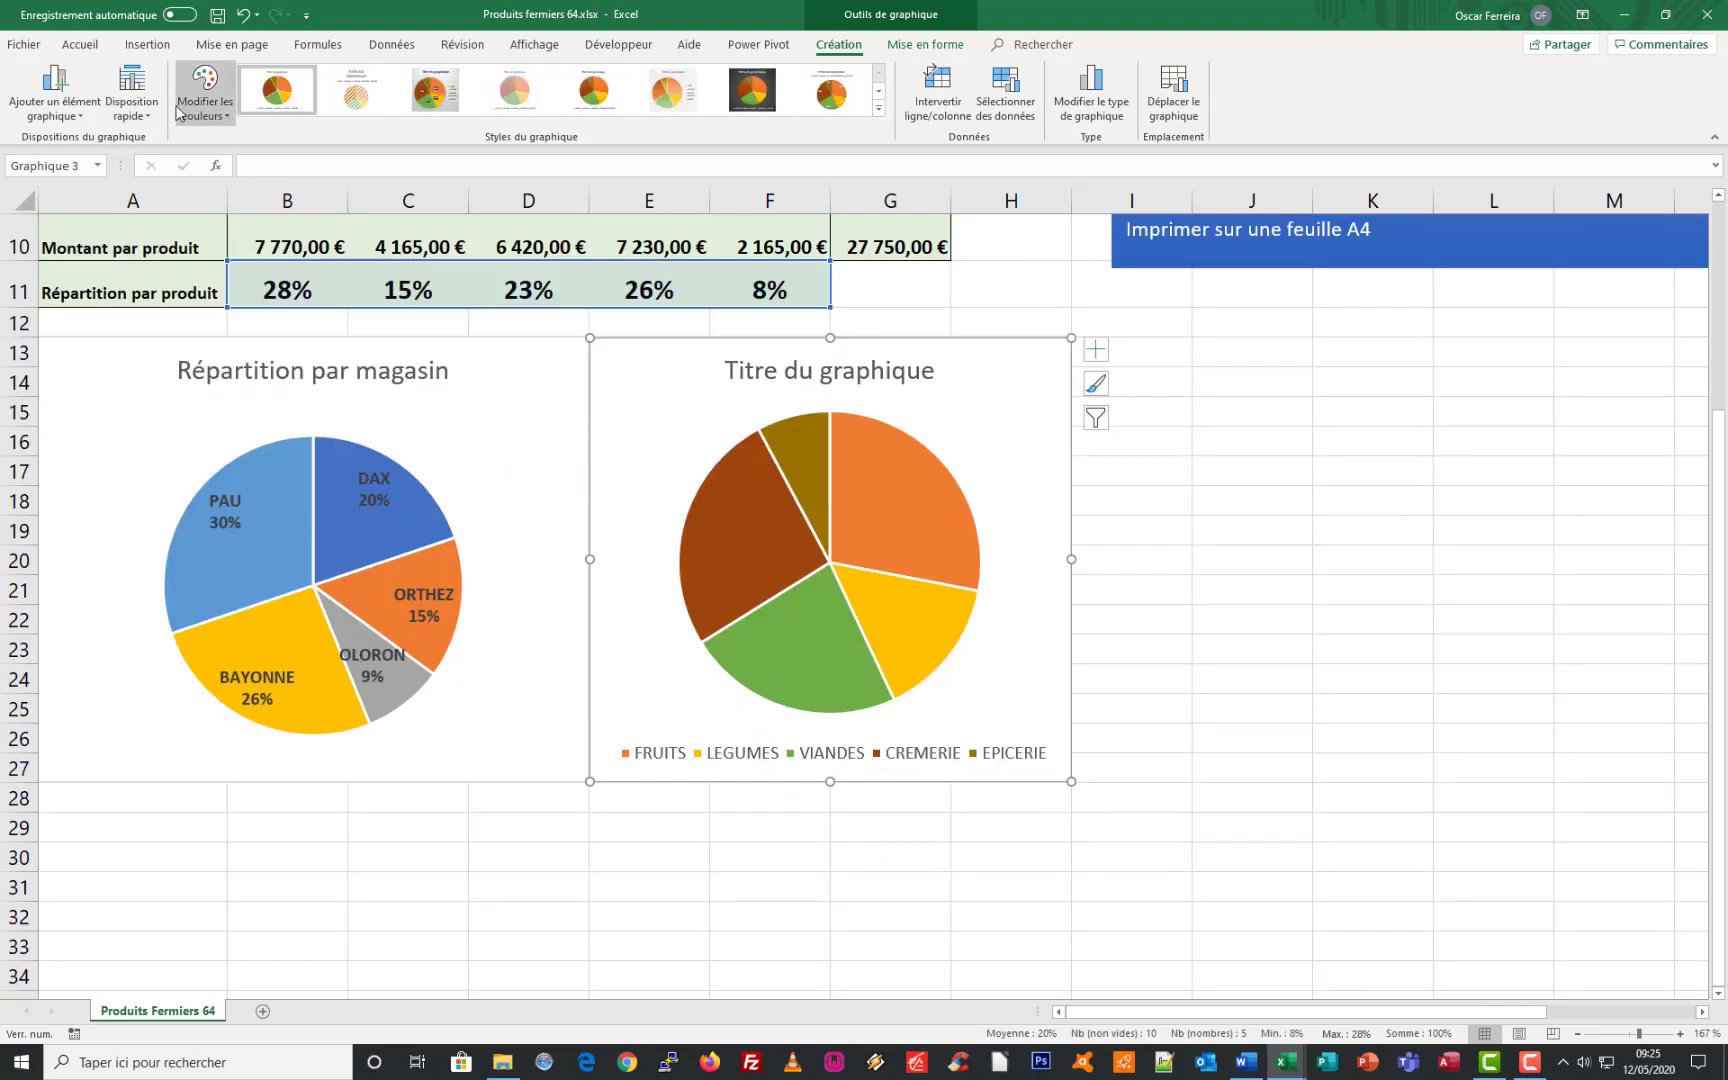
- Apply the quick layout with product names and percentages on the slices of the product pie, and make its data labels bold
left_click(142, 110)
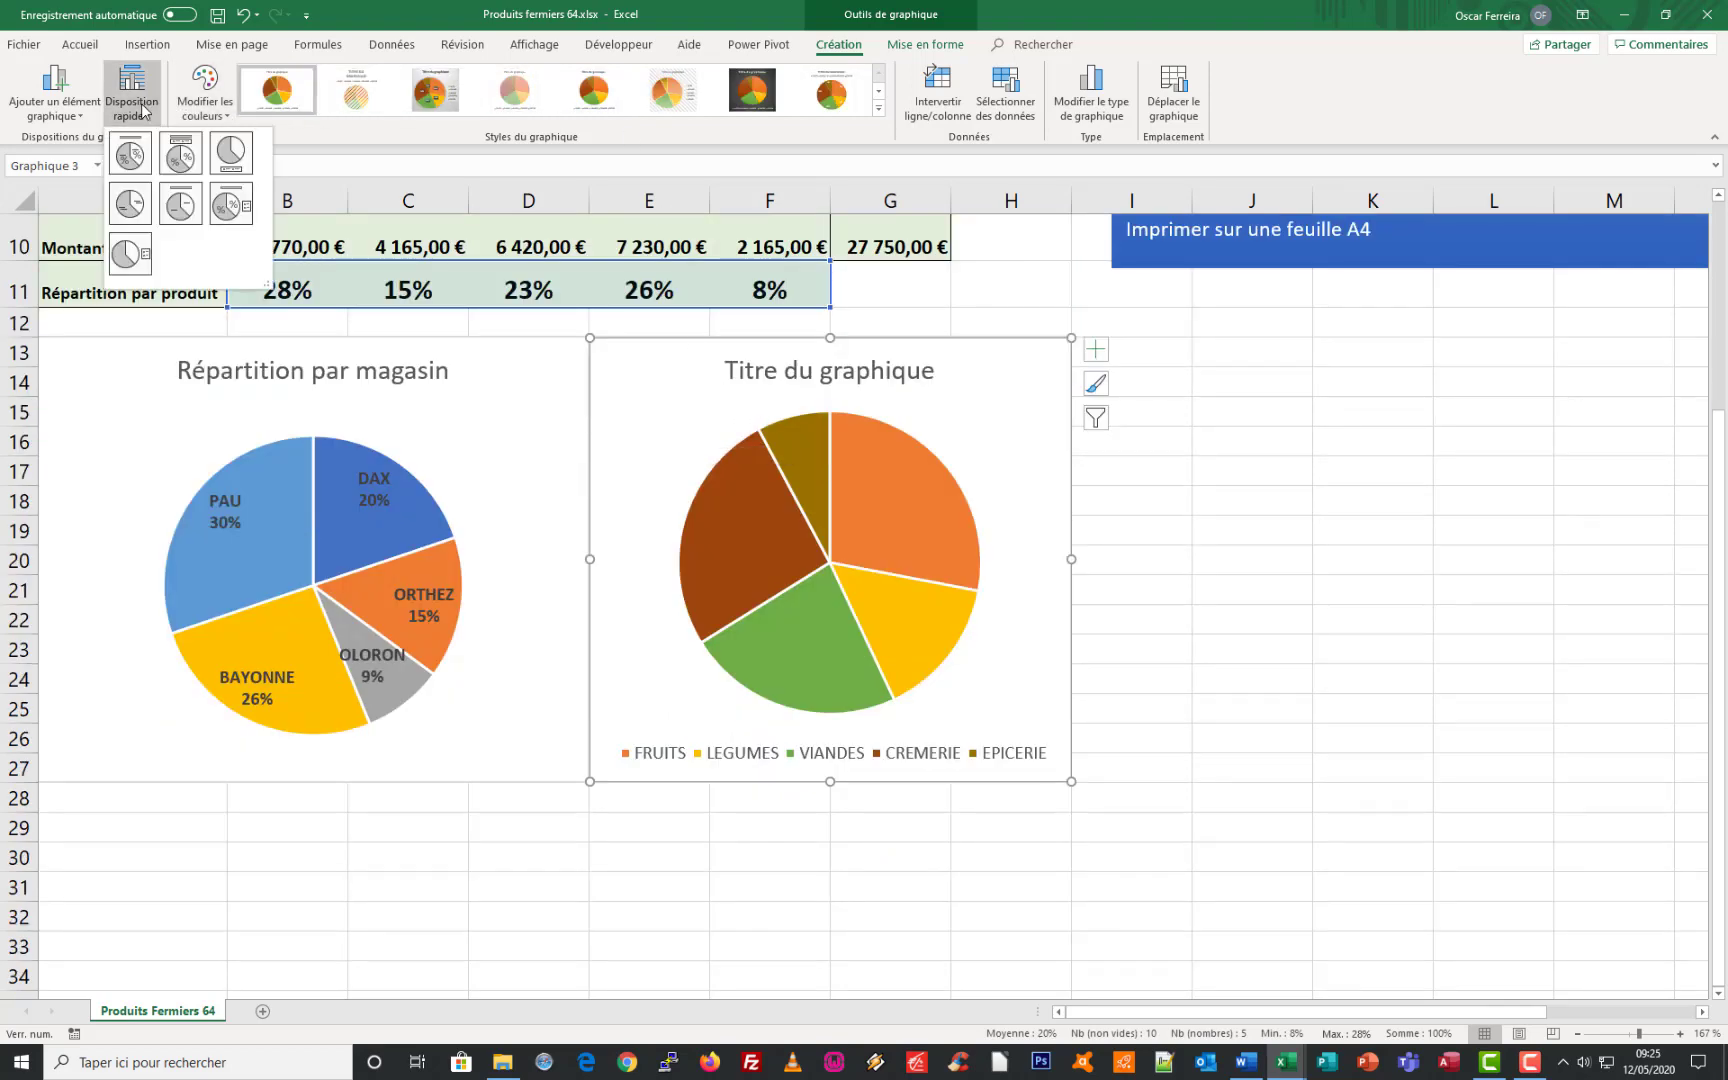
left_click(130, 157)
left_click(727, 567)
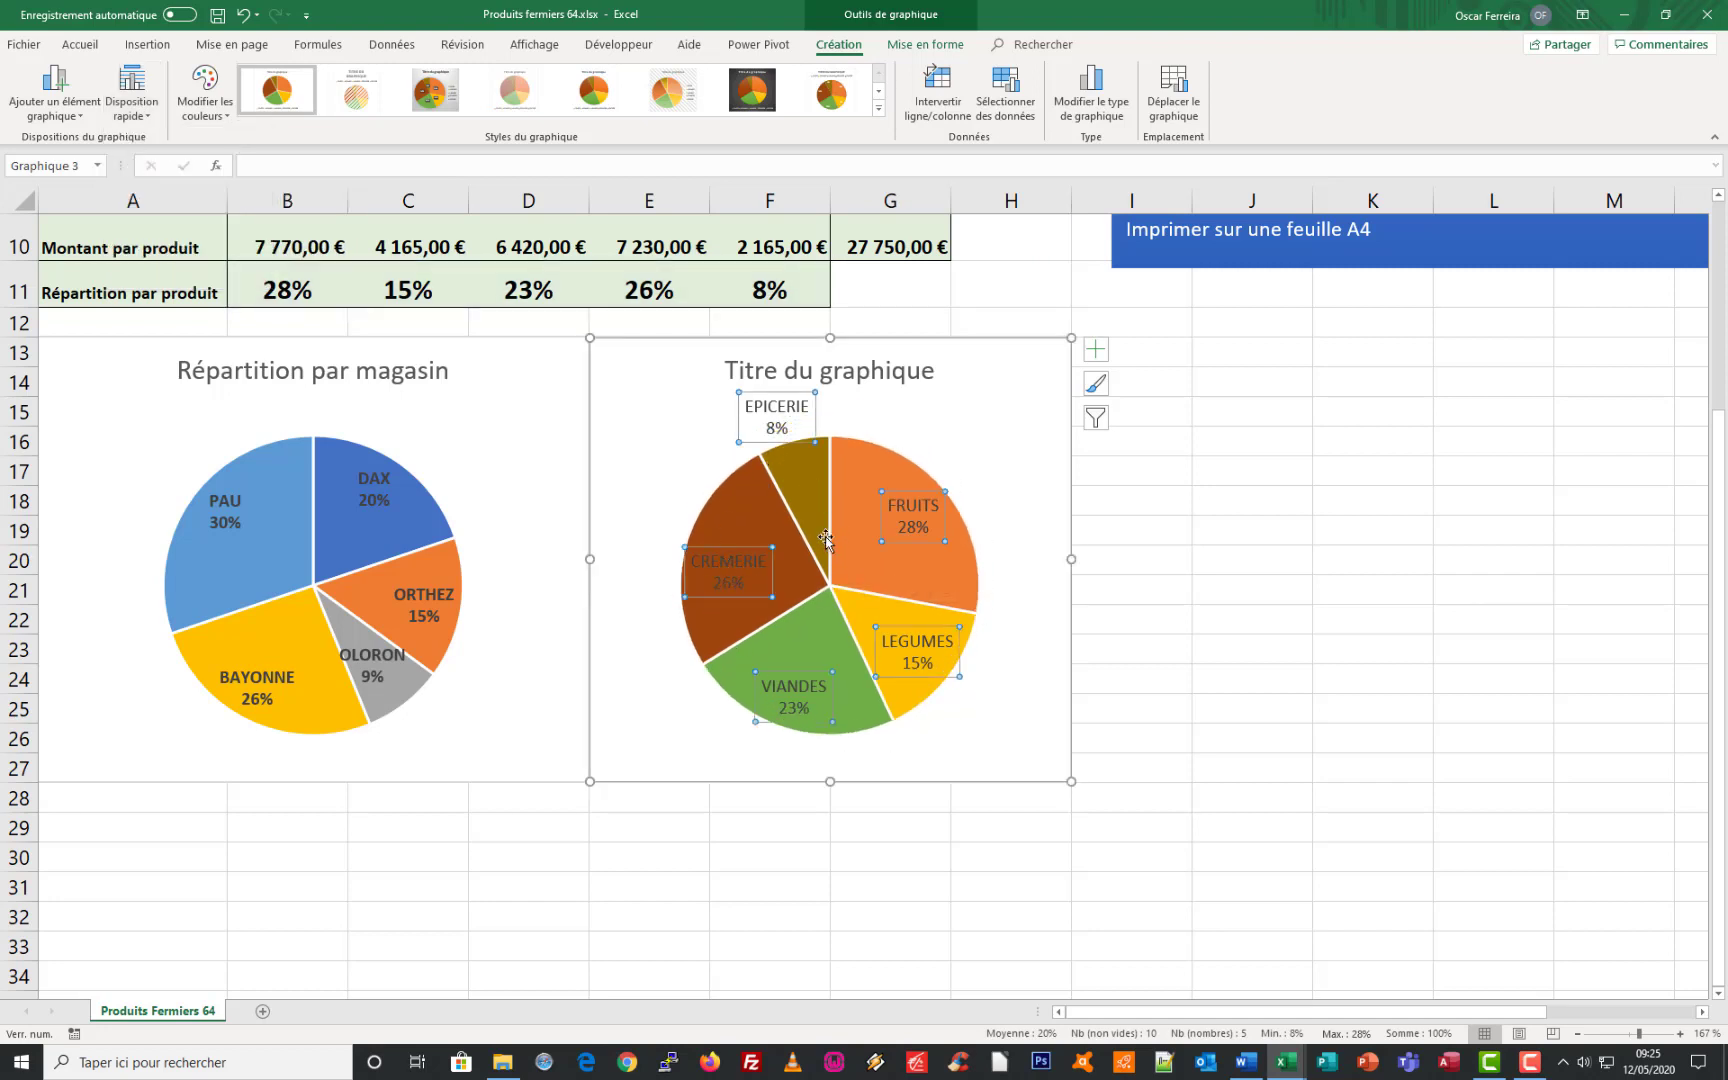
left_click(80, 44)
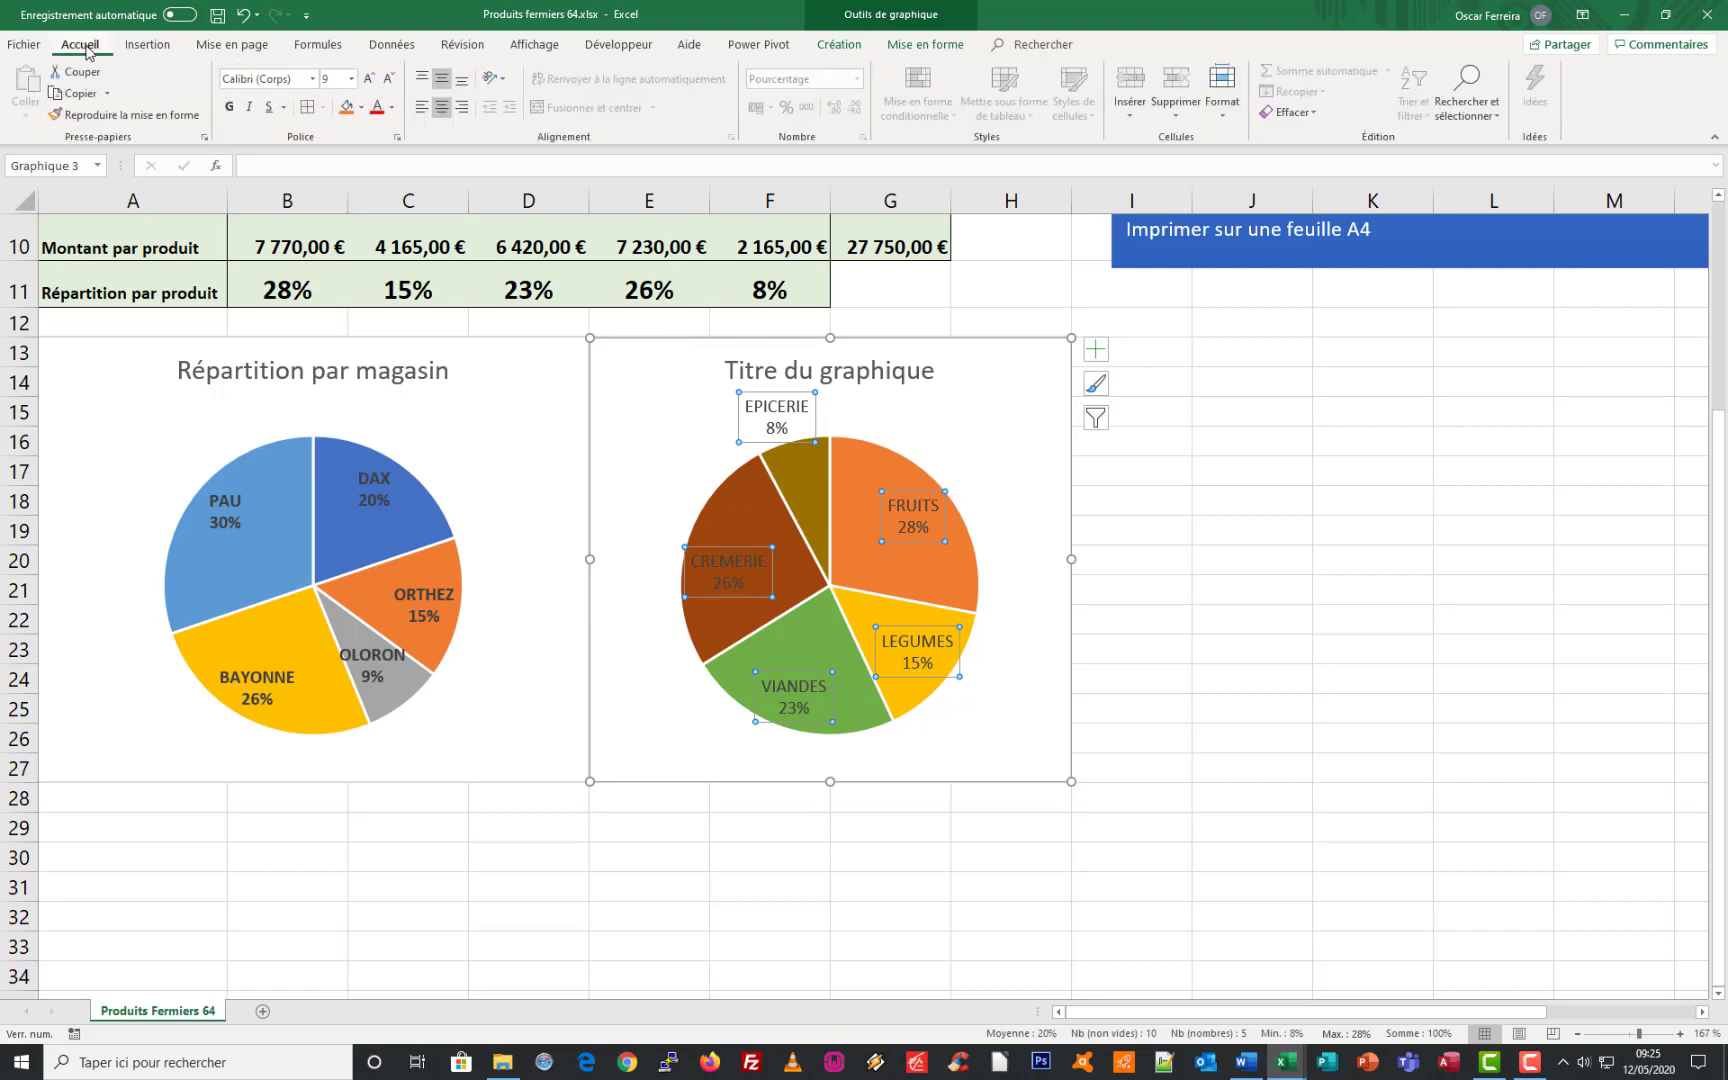
left_click(231, 107)
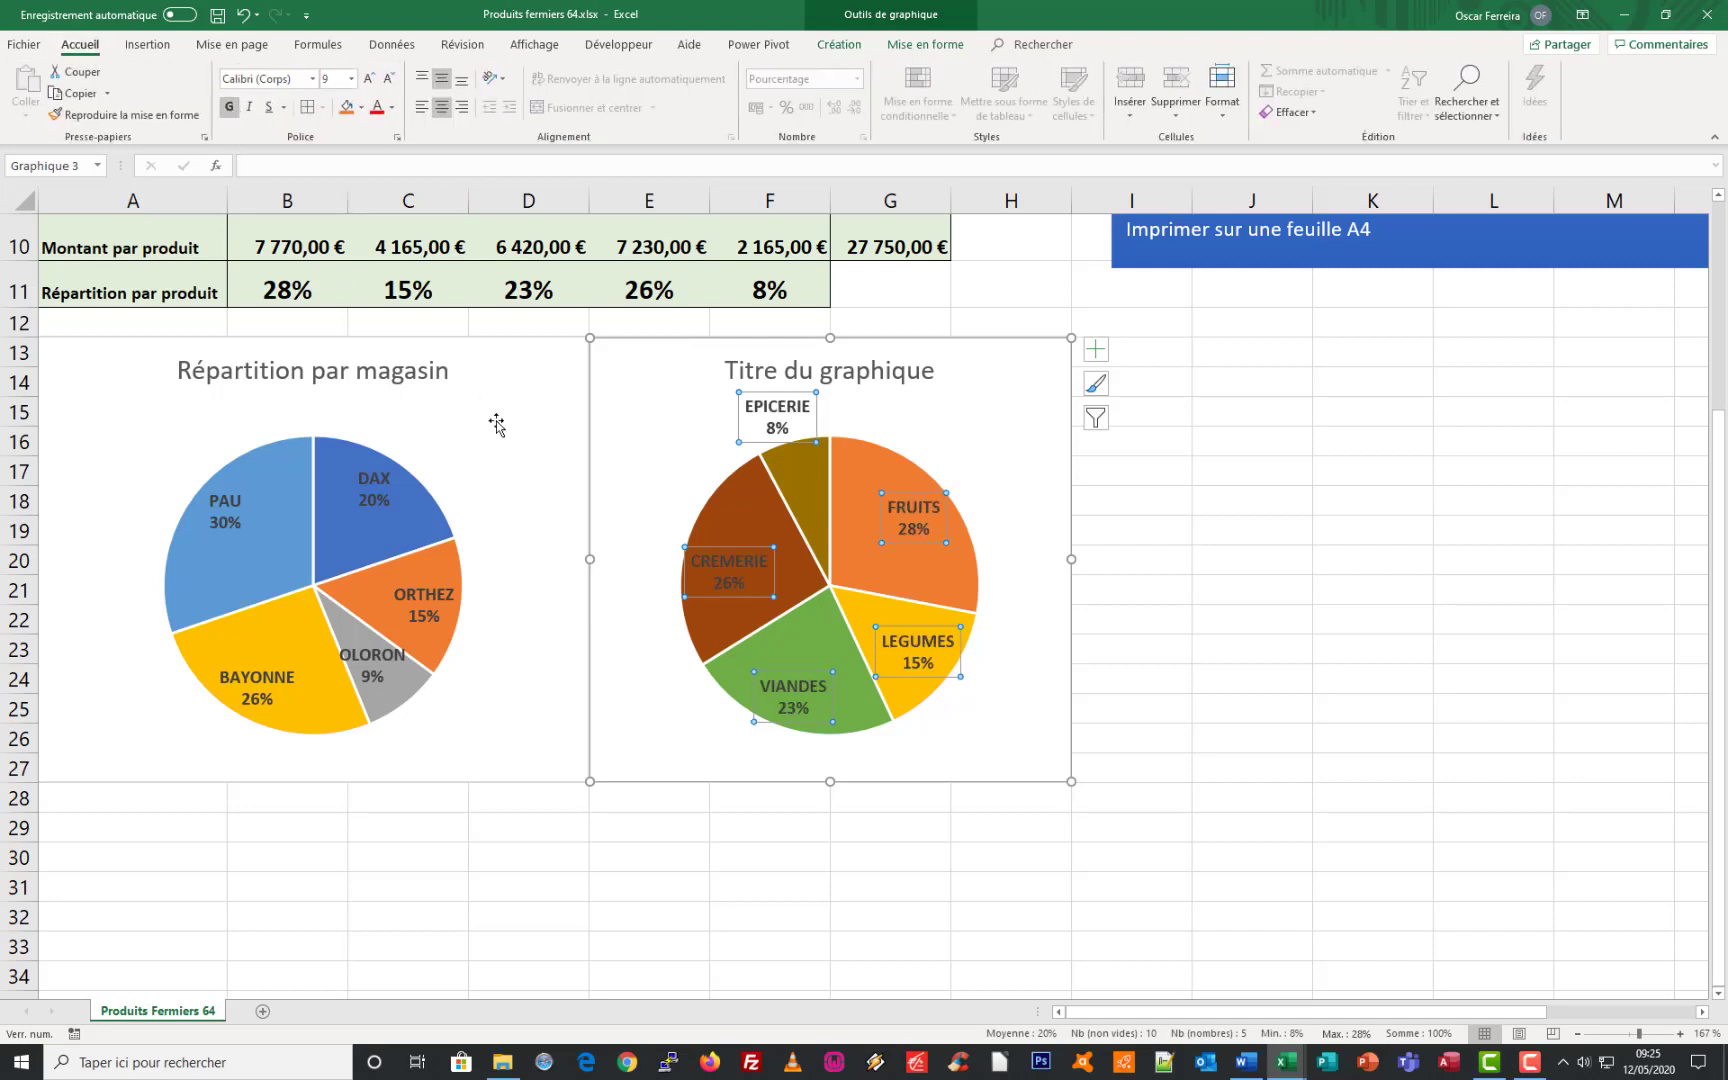
- Move the EPICERIE label inside its slice and colour all data labels of the product pie black
left_click(737, 413)
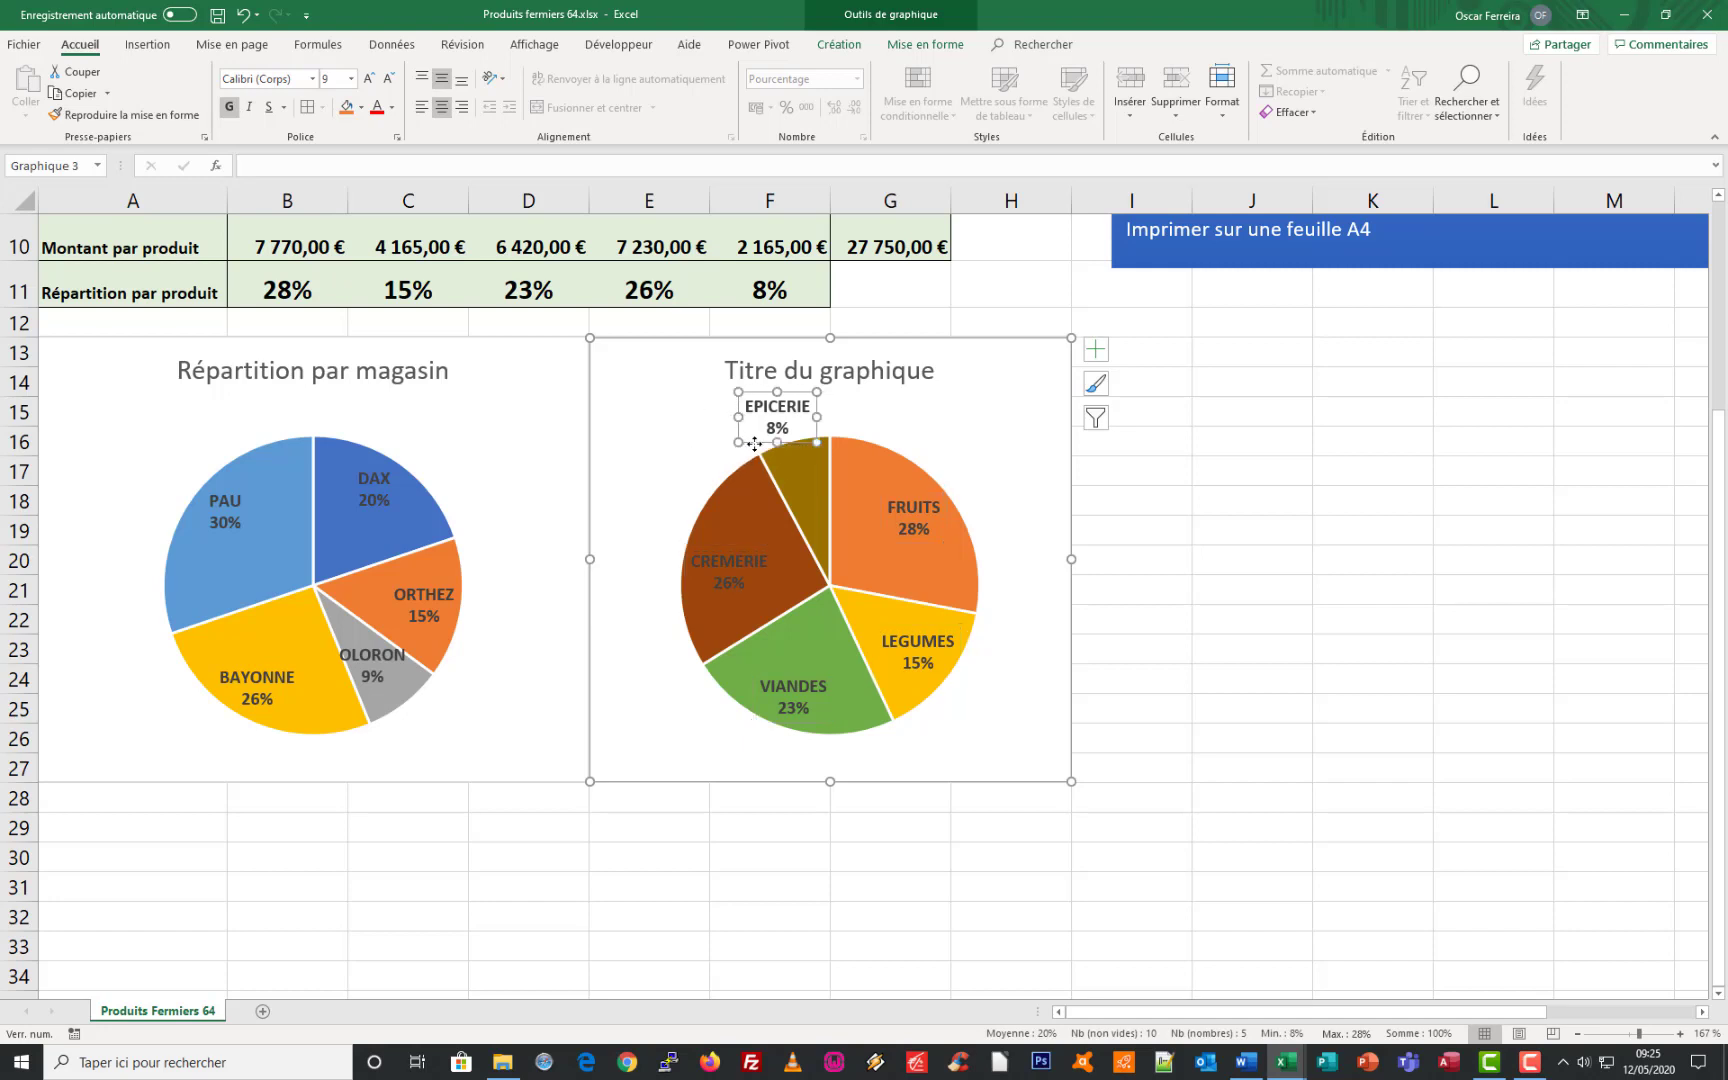
left_click_drag(754, 443, 784, 517)
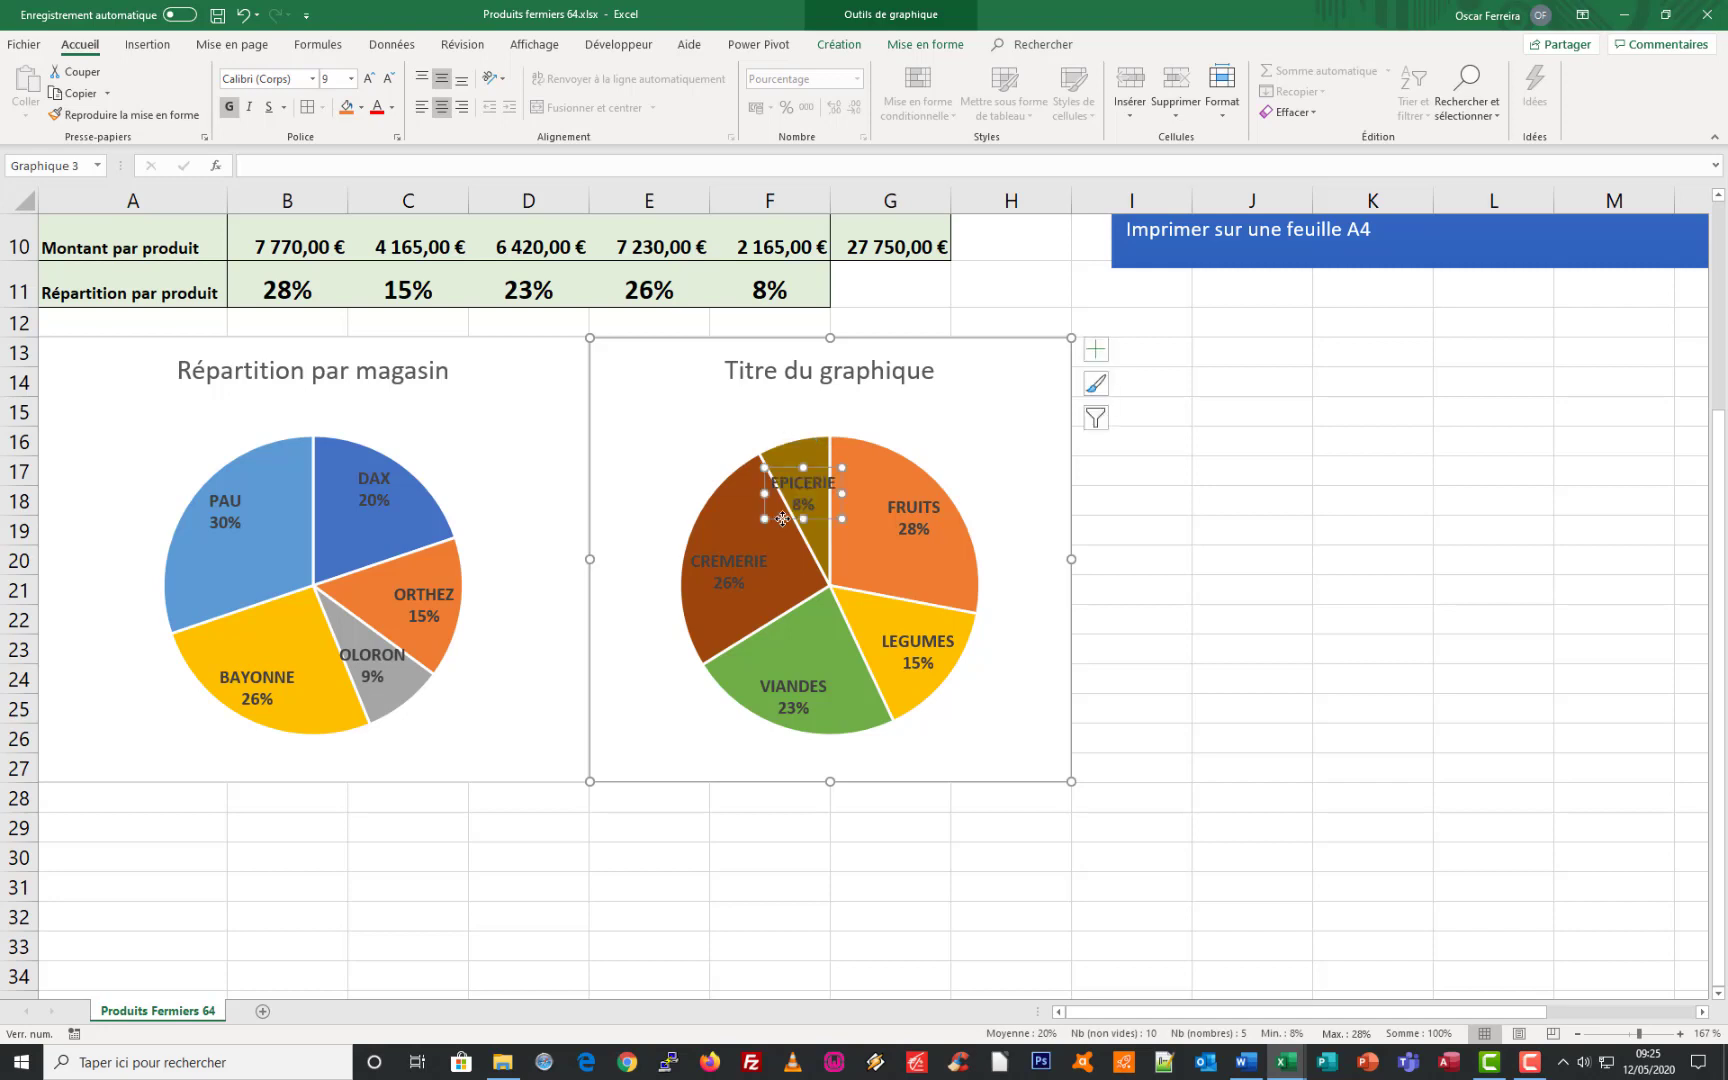
left_click(778, 581)
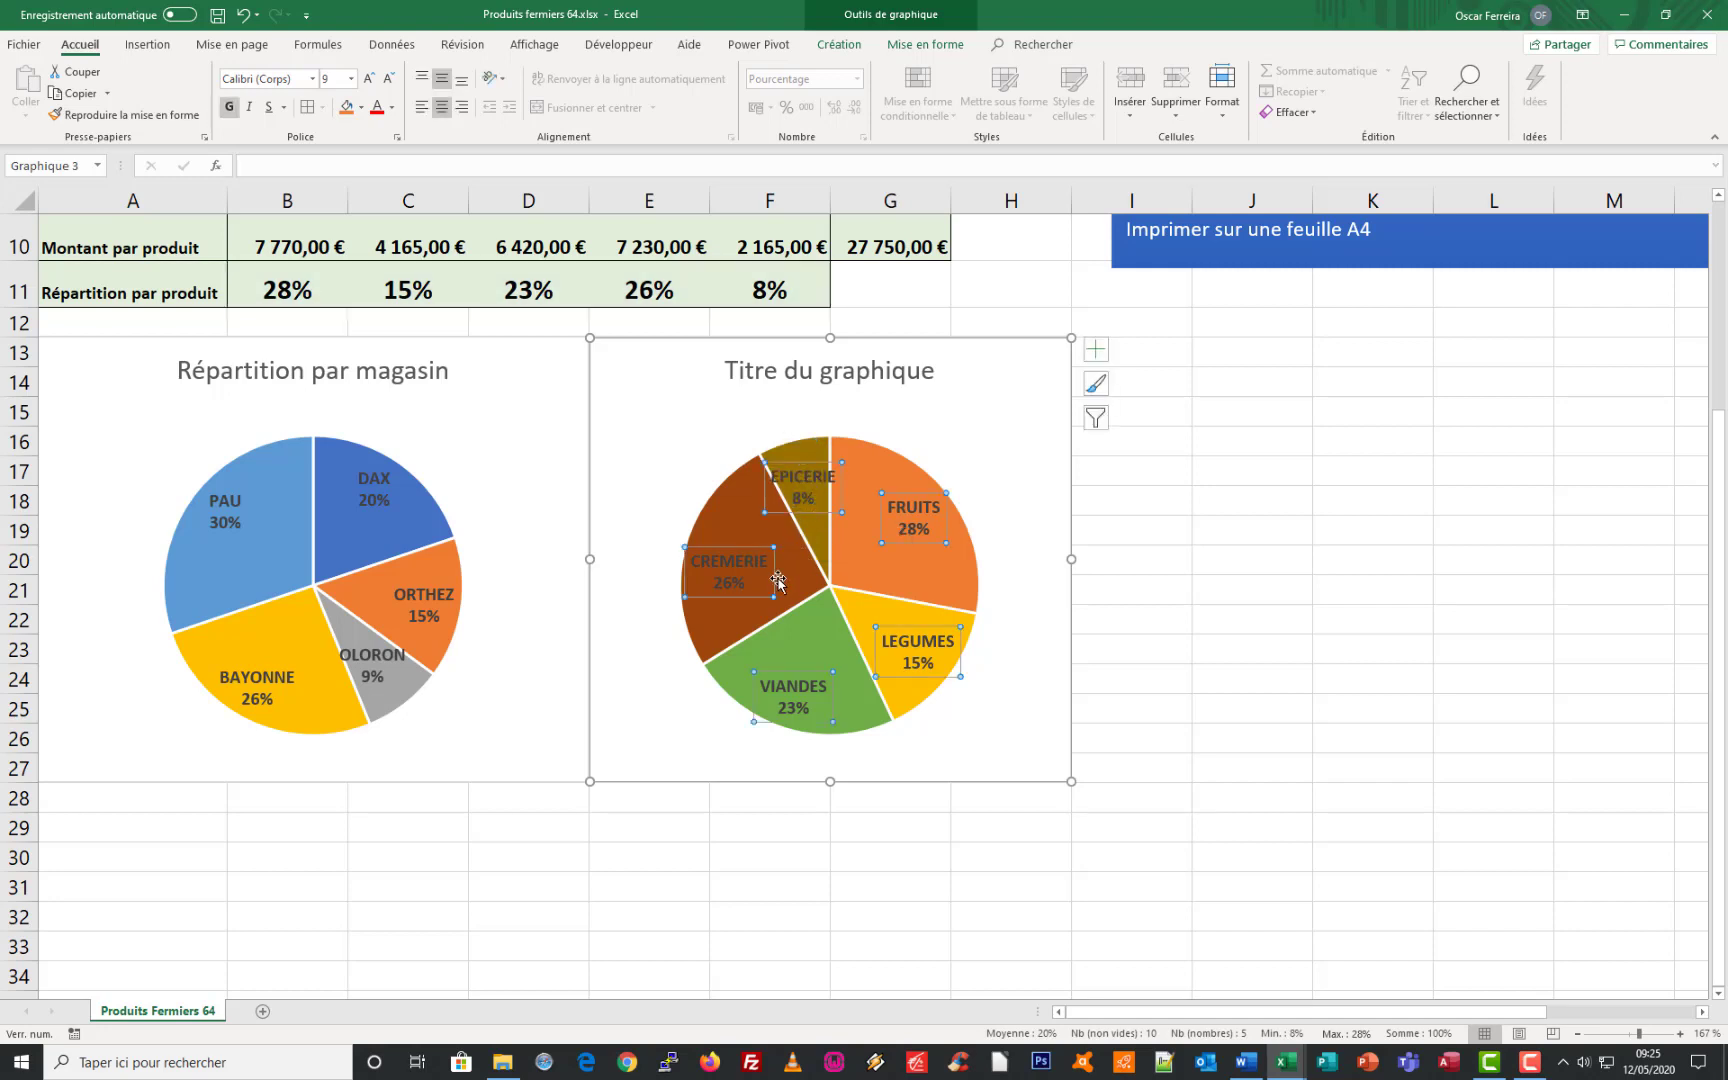
left_click(392, 108)
left_click(395, 165)
left_click(652, 395)
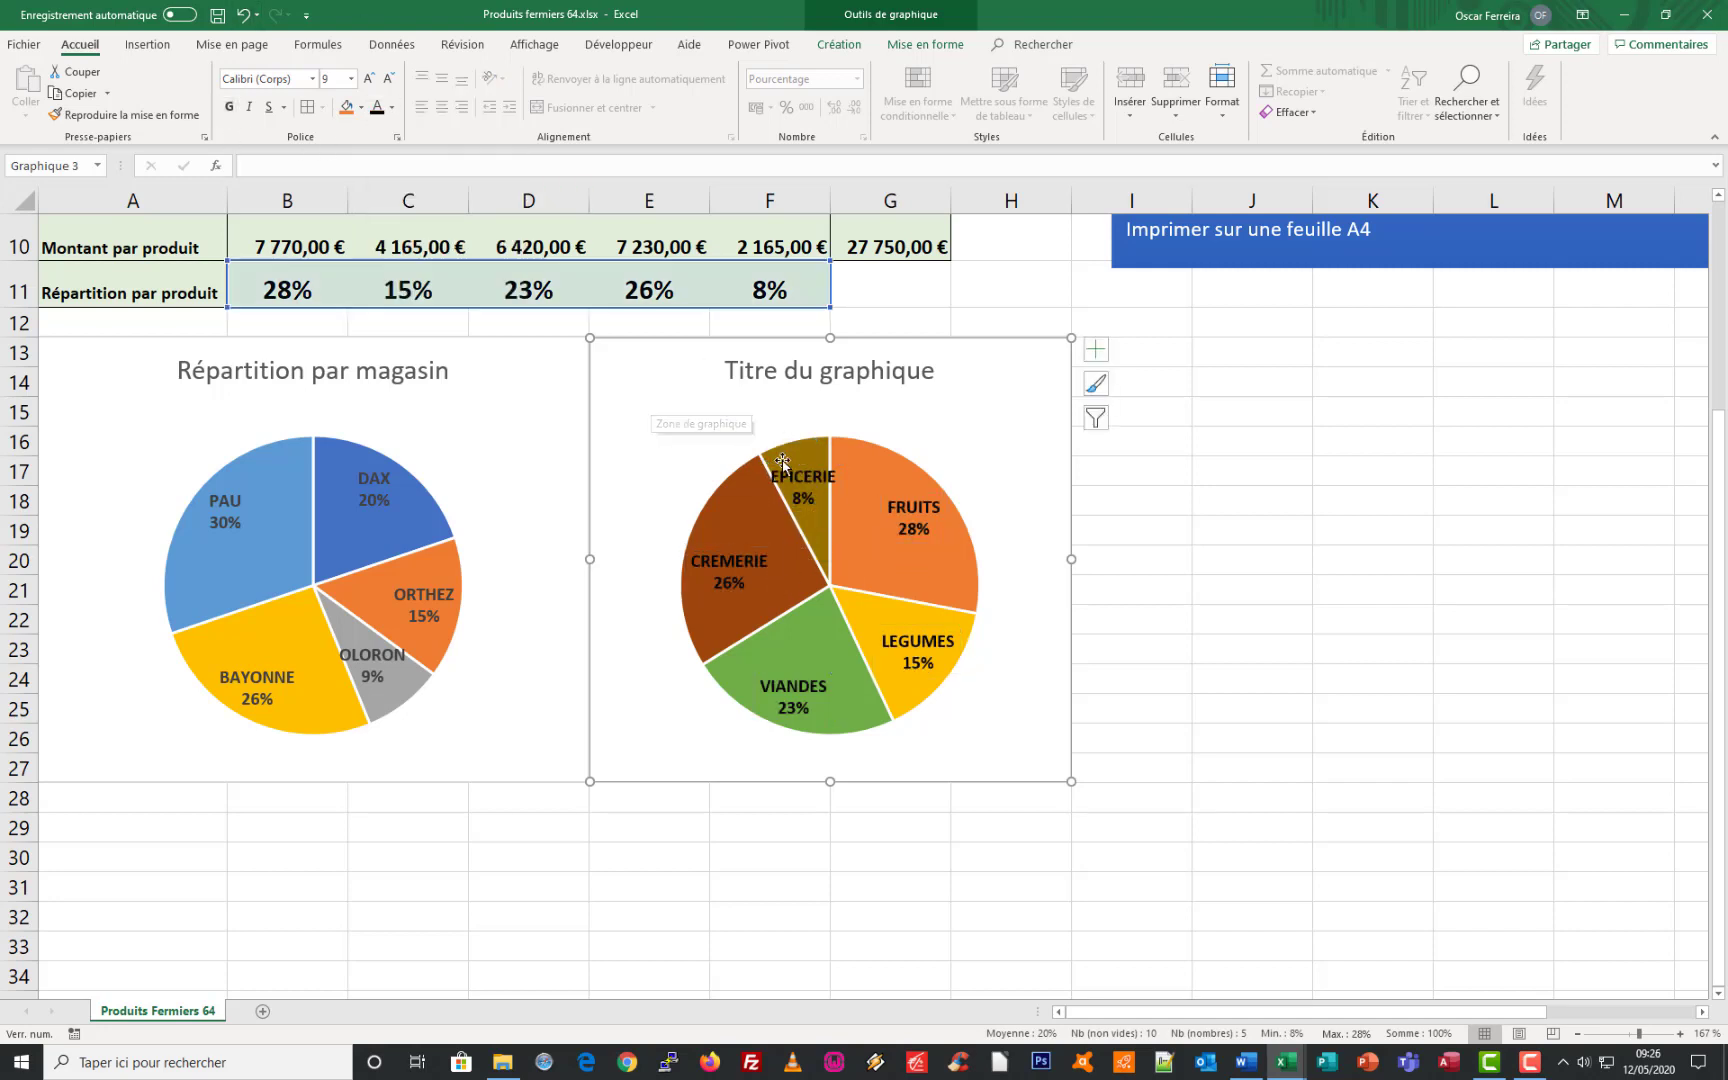
- Replace the product pie chart's placeholder title with "Répartition par produit"
left_click(754, 372)
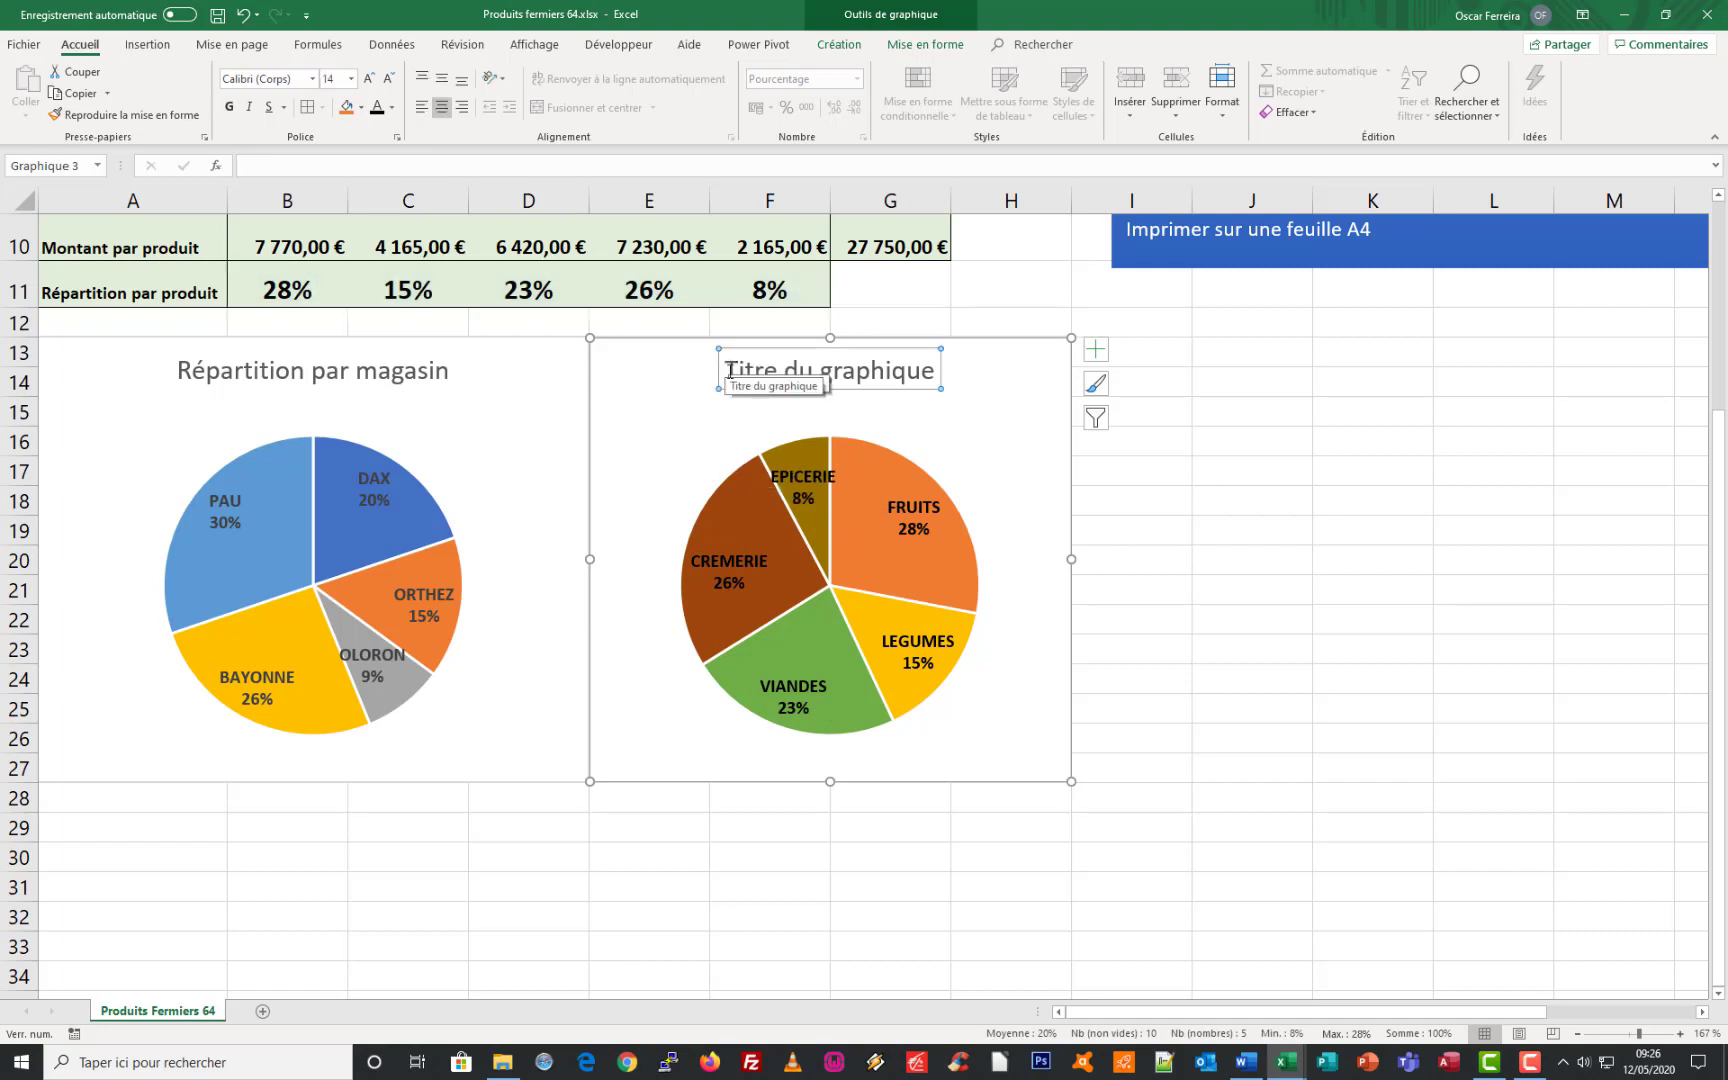
left_click_drag(726, 371, 896, 373)
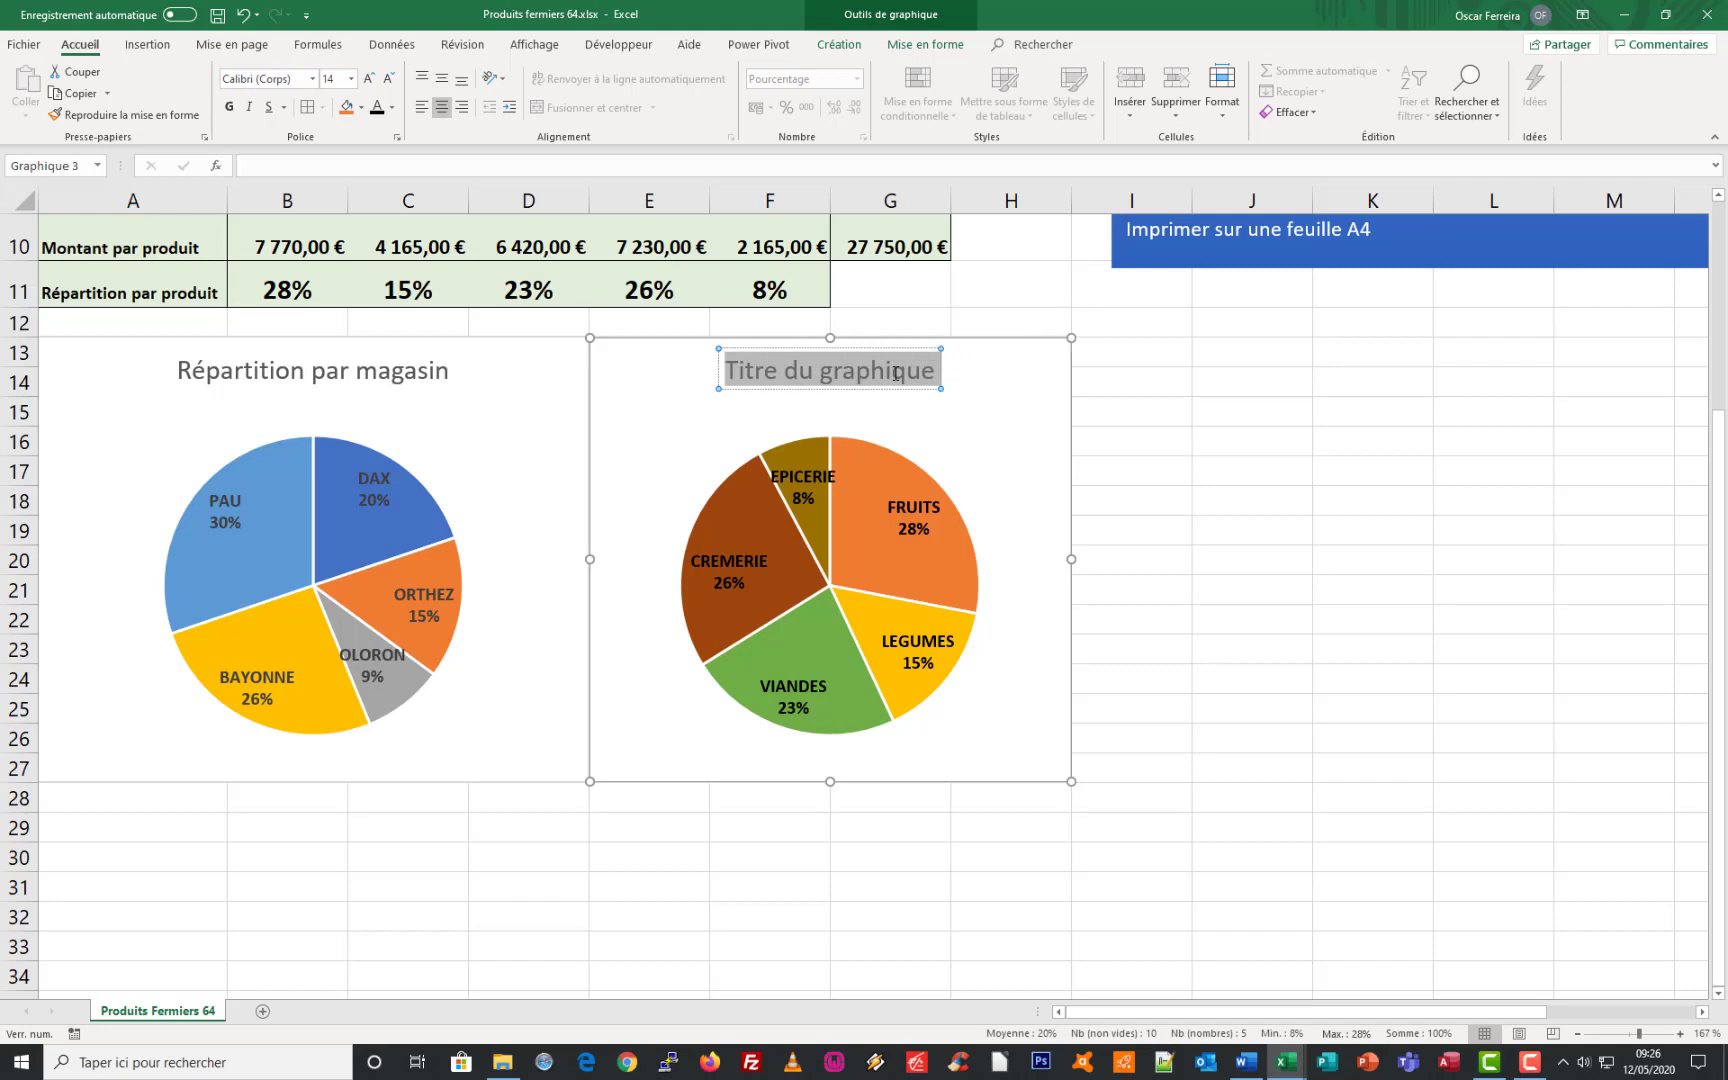
type("Répartitio")
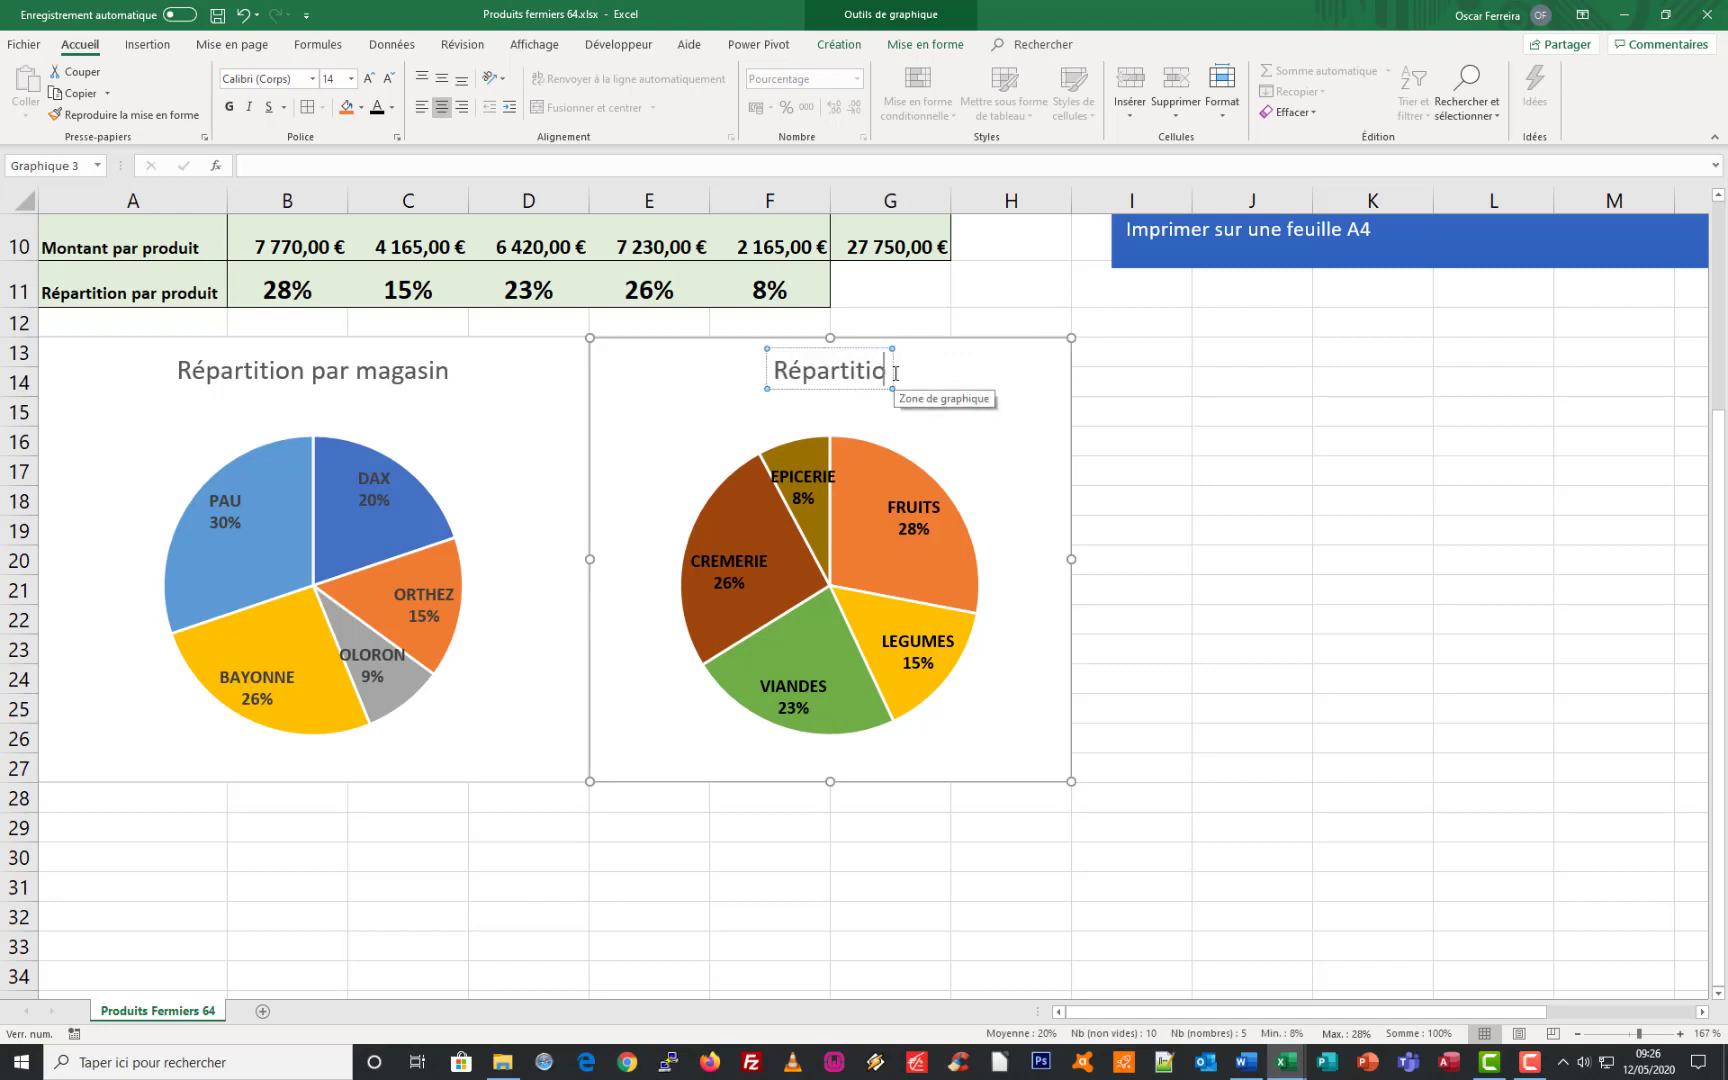
type("n par p")
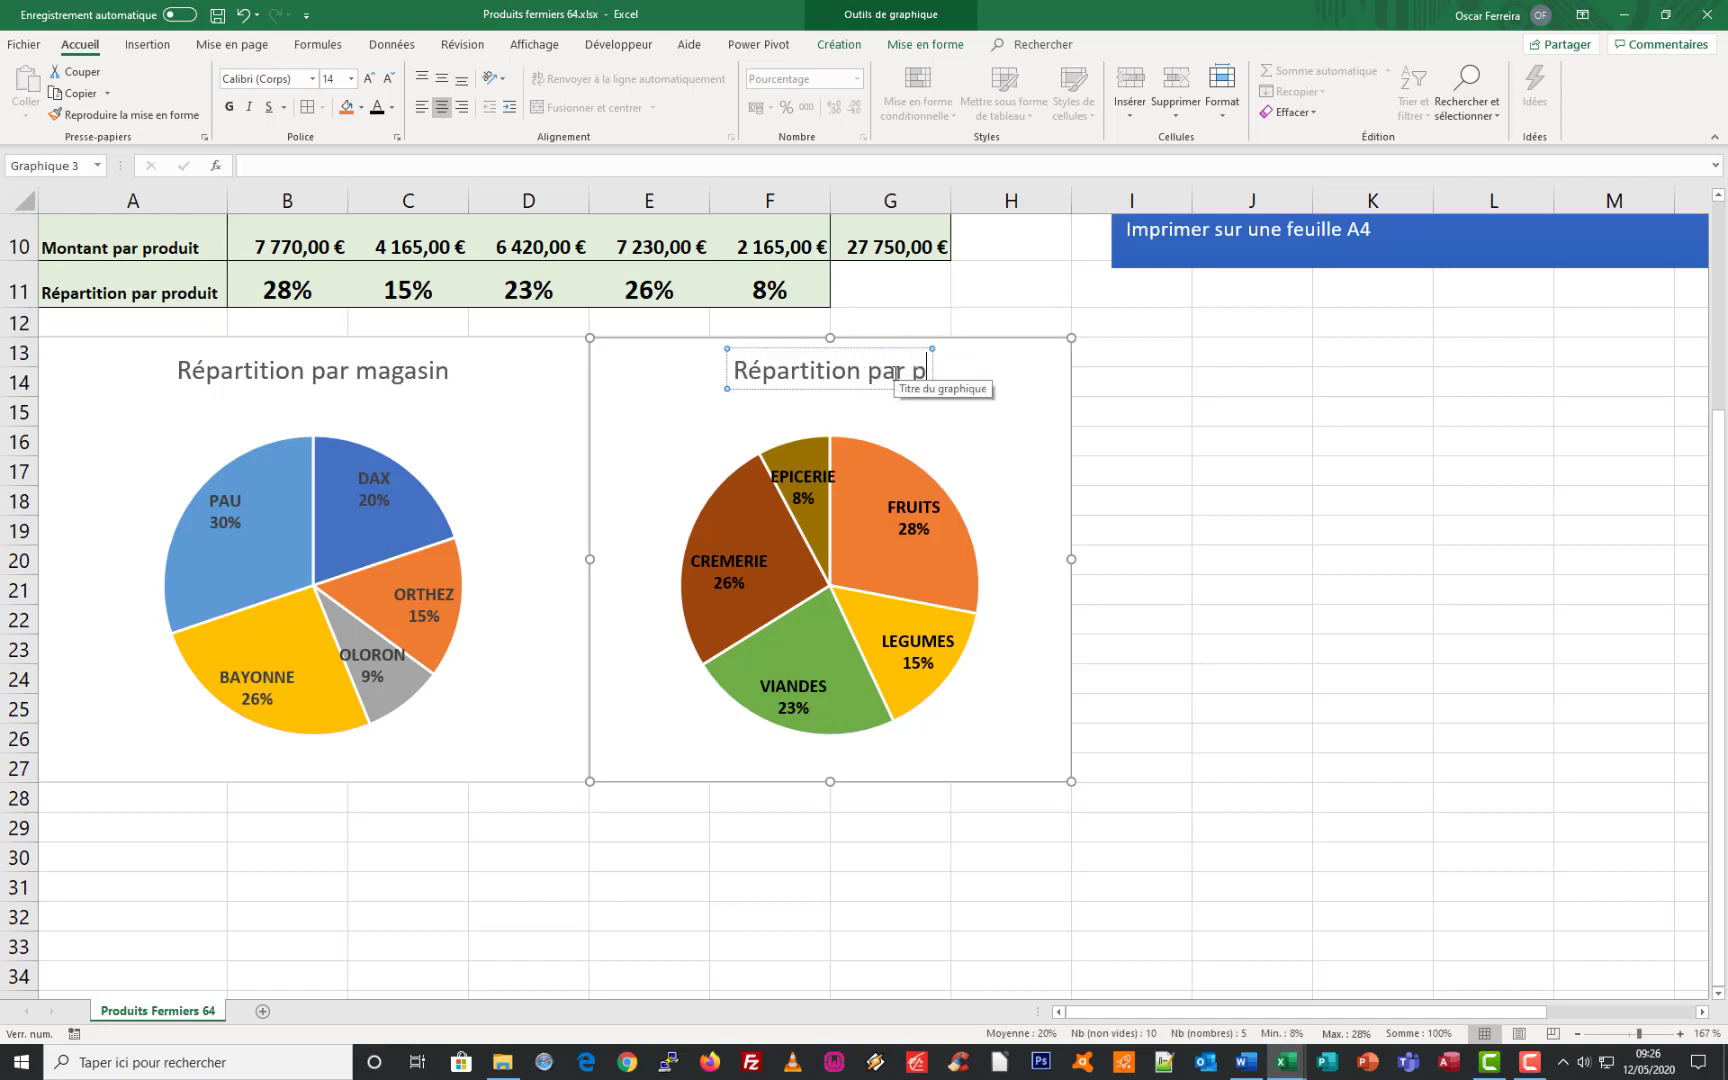
type("roduit")
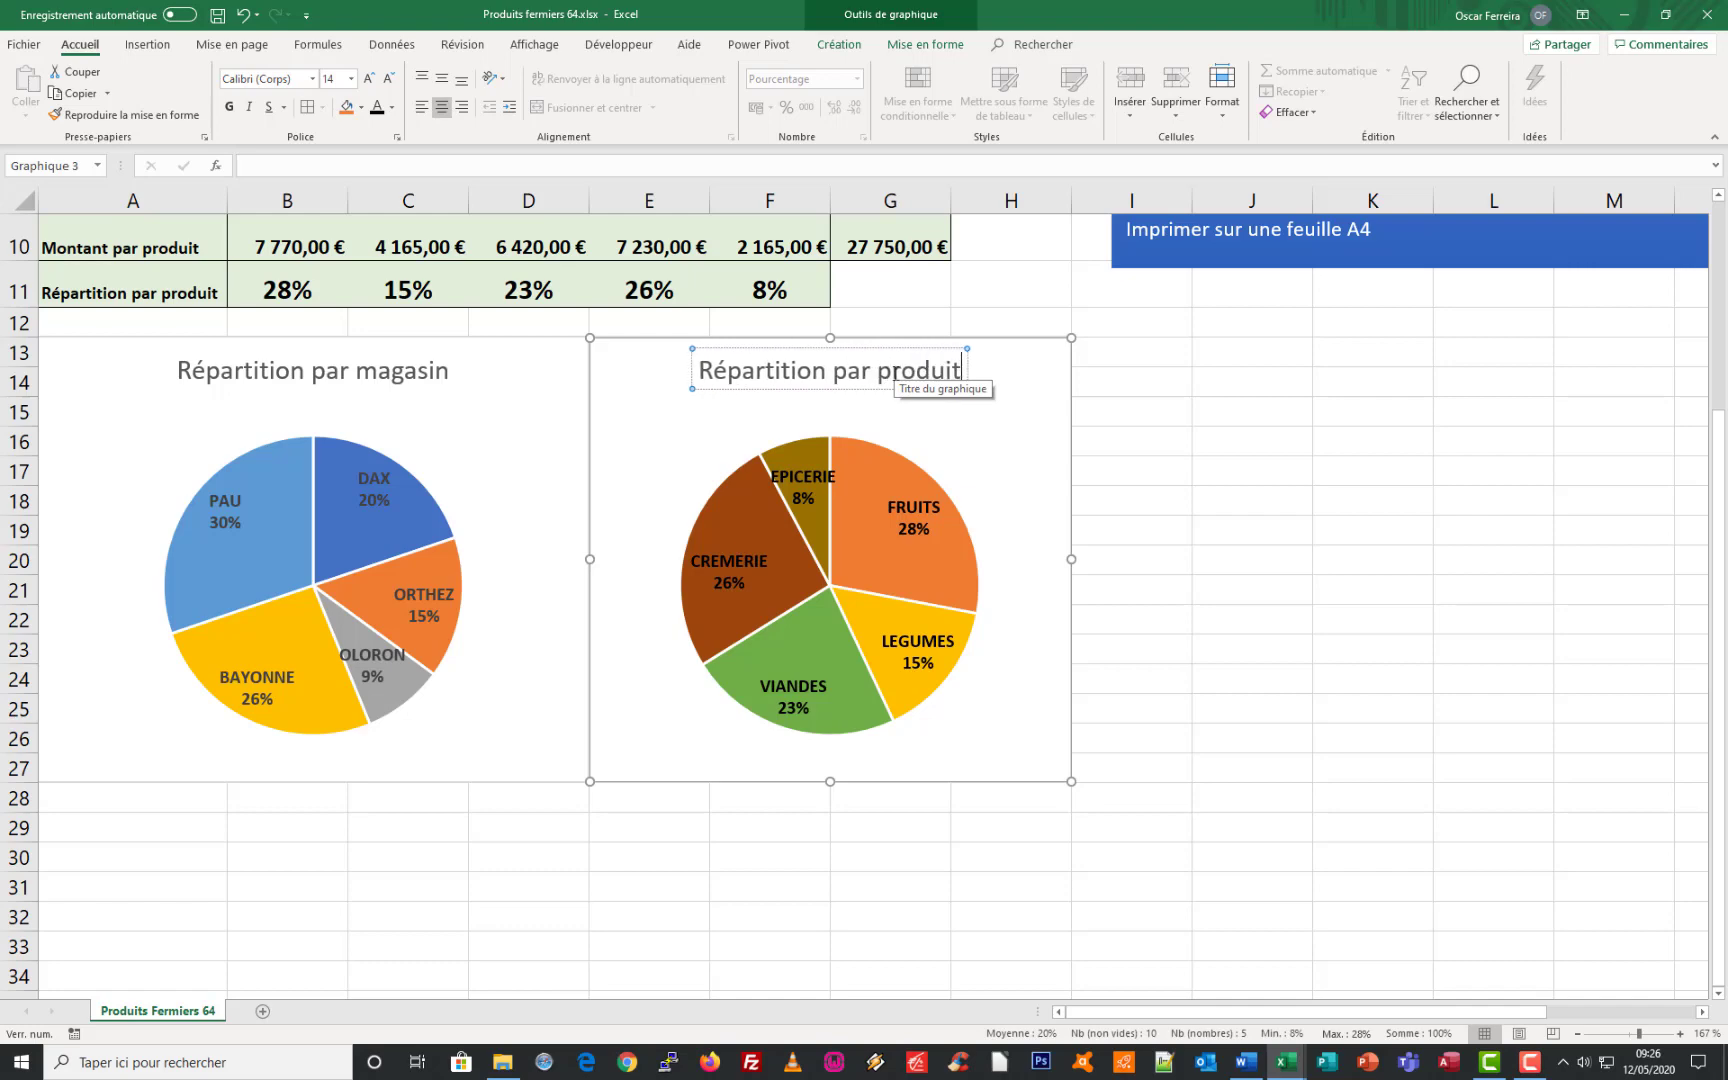
left_click(1120, 442)
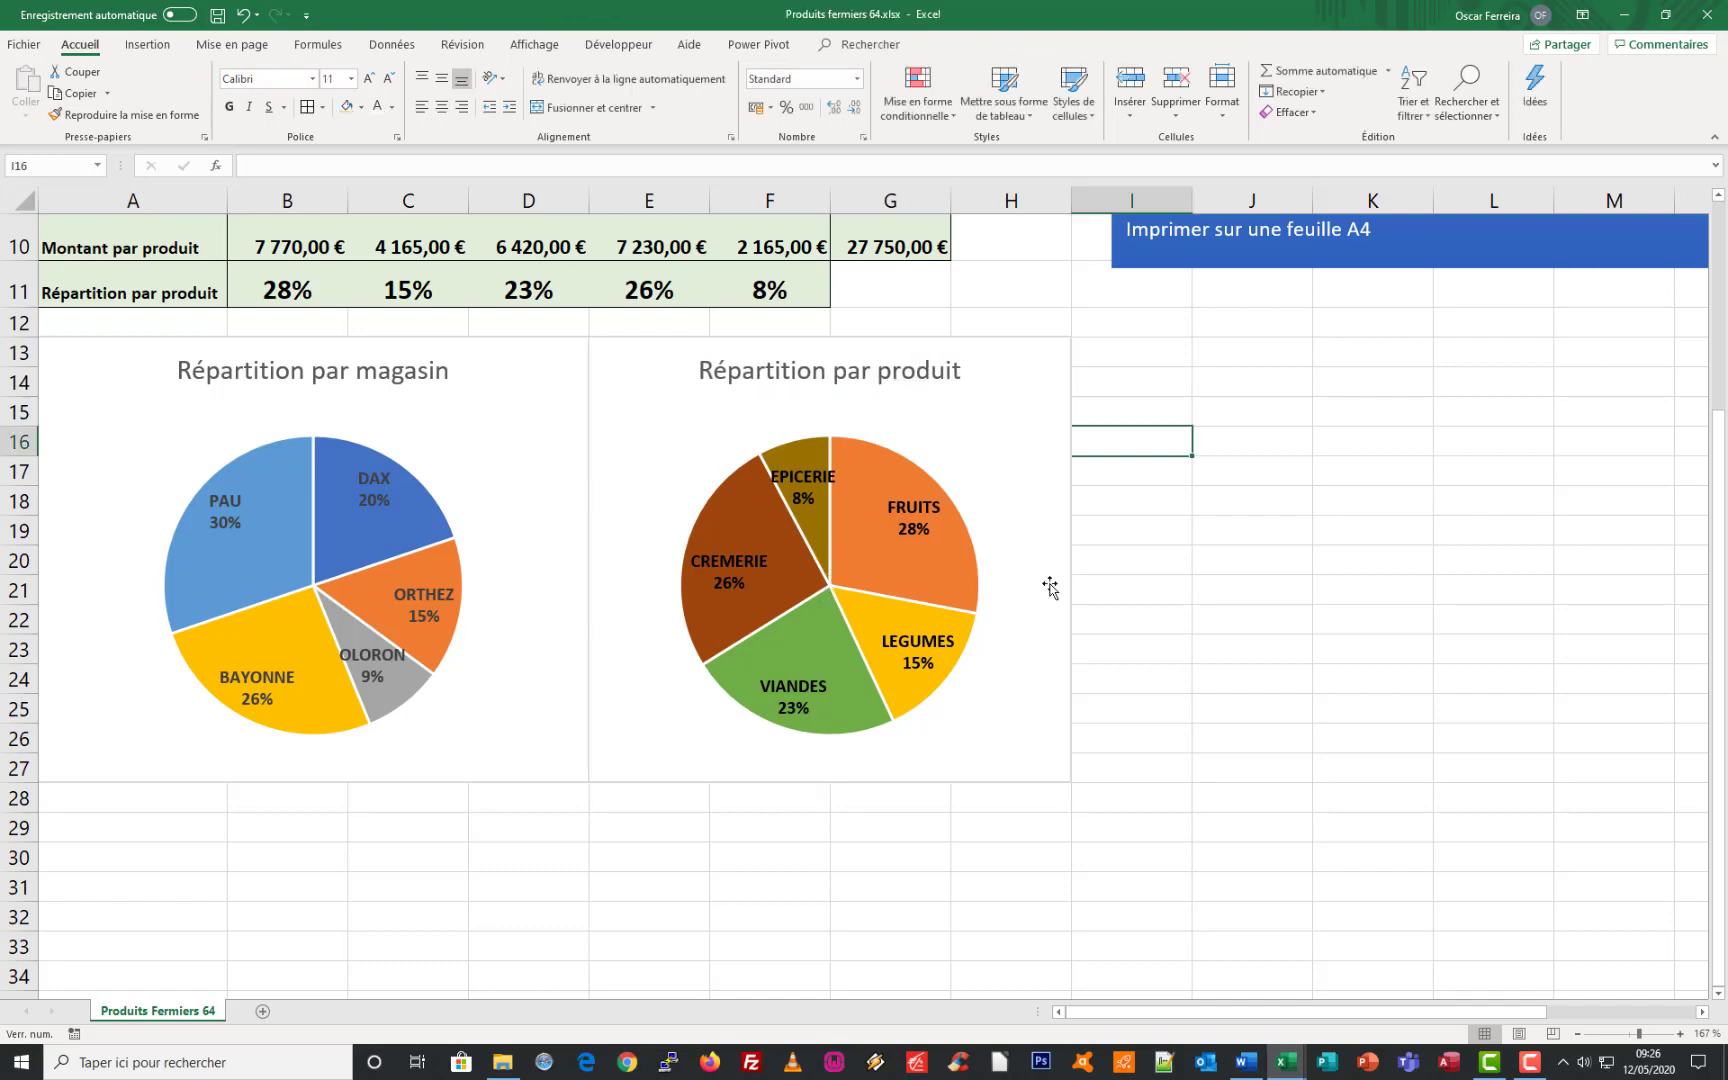
- Insert the recommended clustered column chart from the headers in A4:F4 and the BAYONNE and PAU rows in A8:F9
scroll(1341, 564, "up", 2)
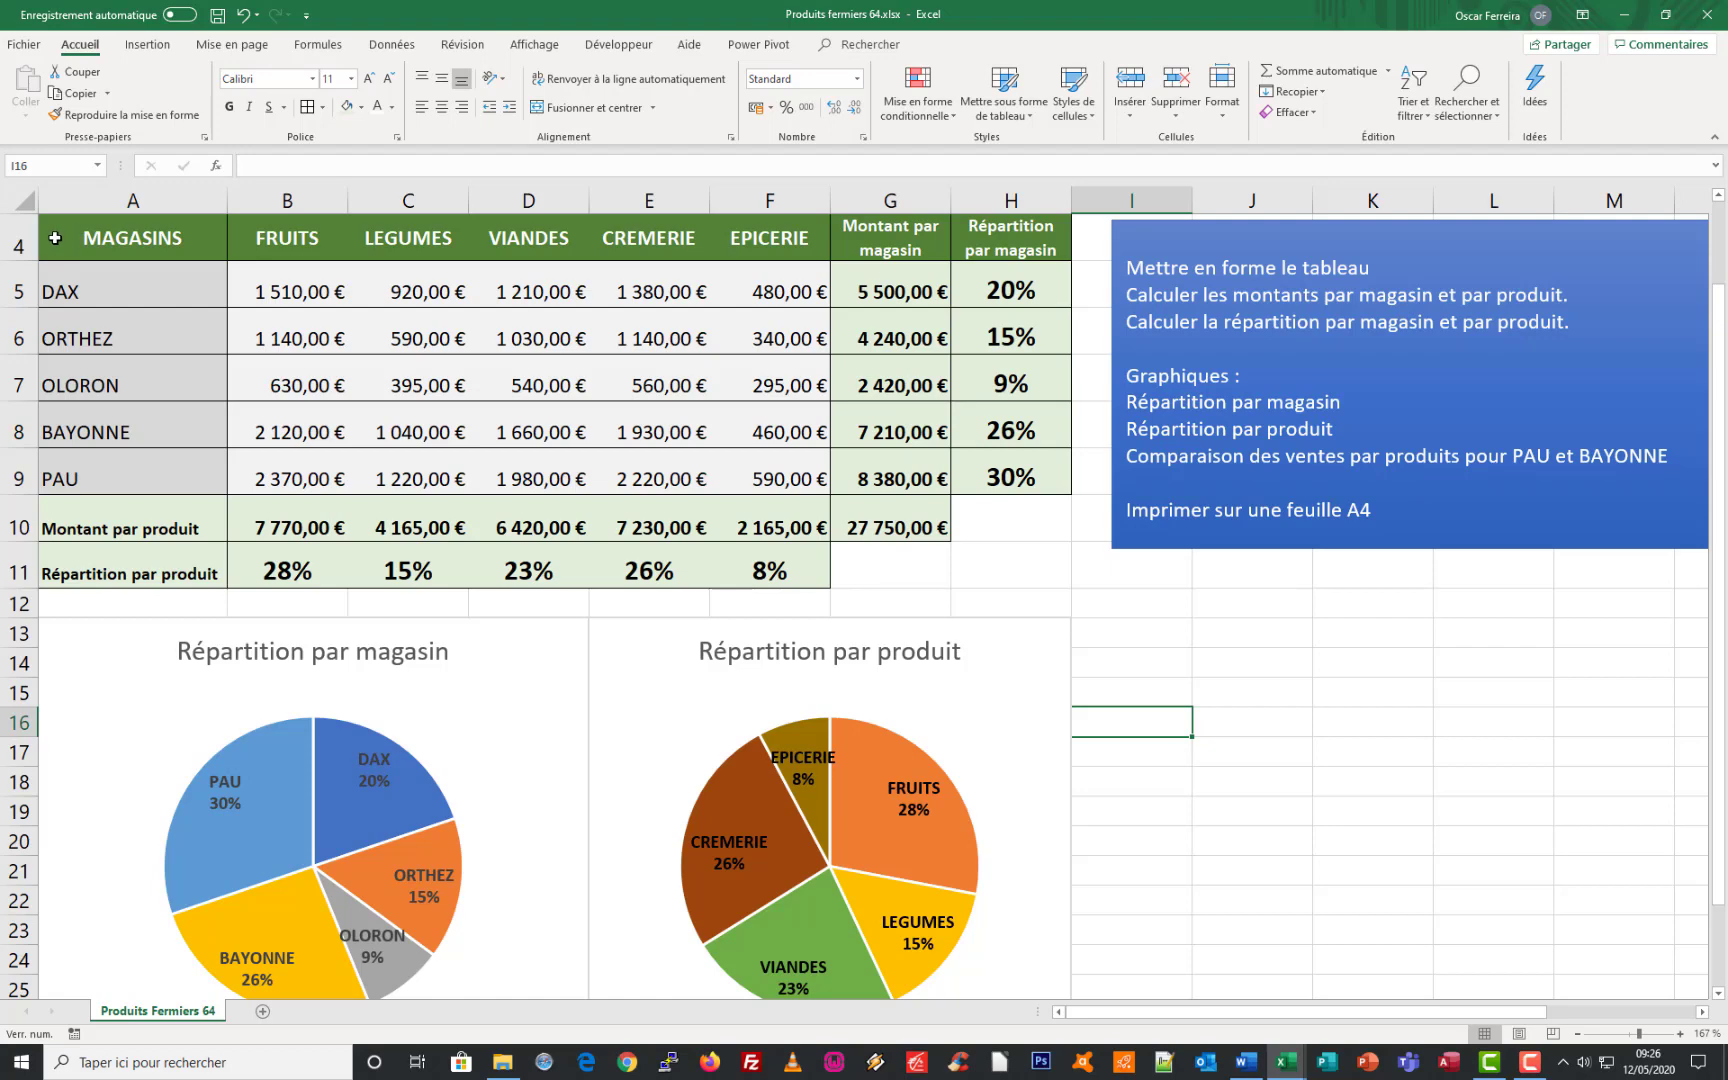
left_click_drag(57, 234, 800, 250)
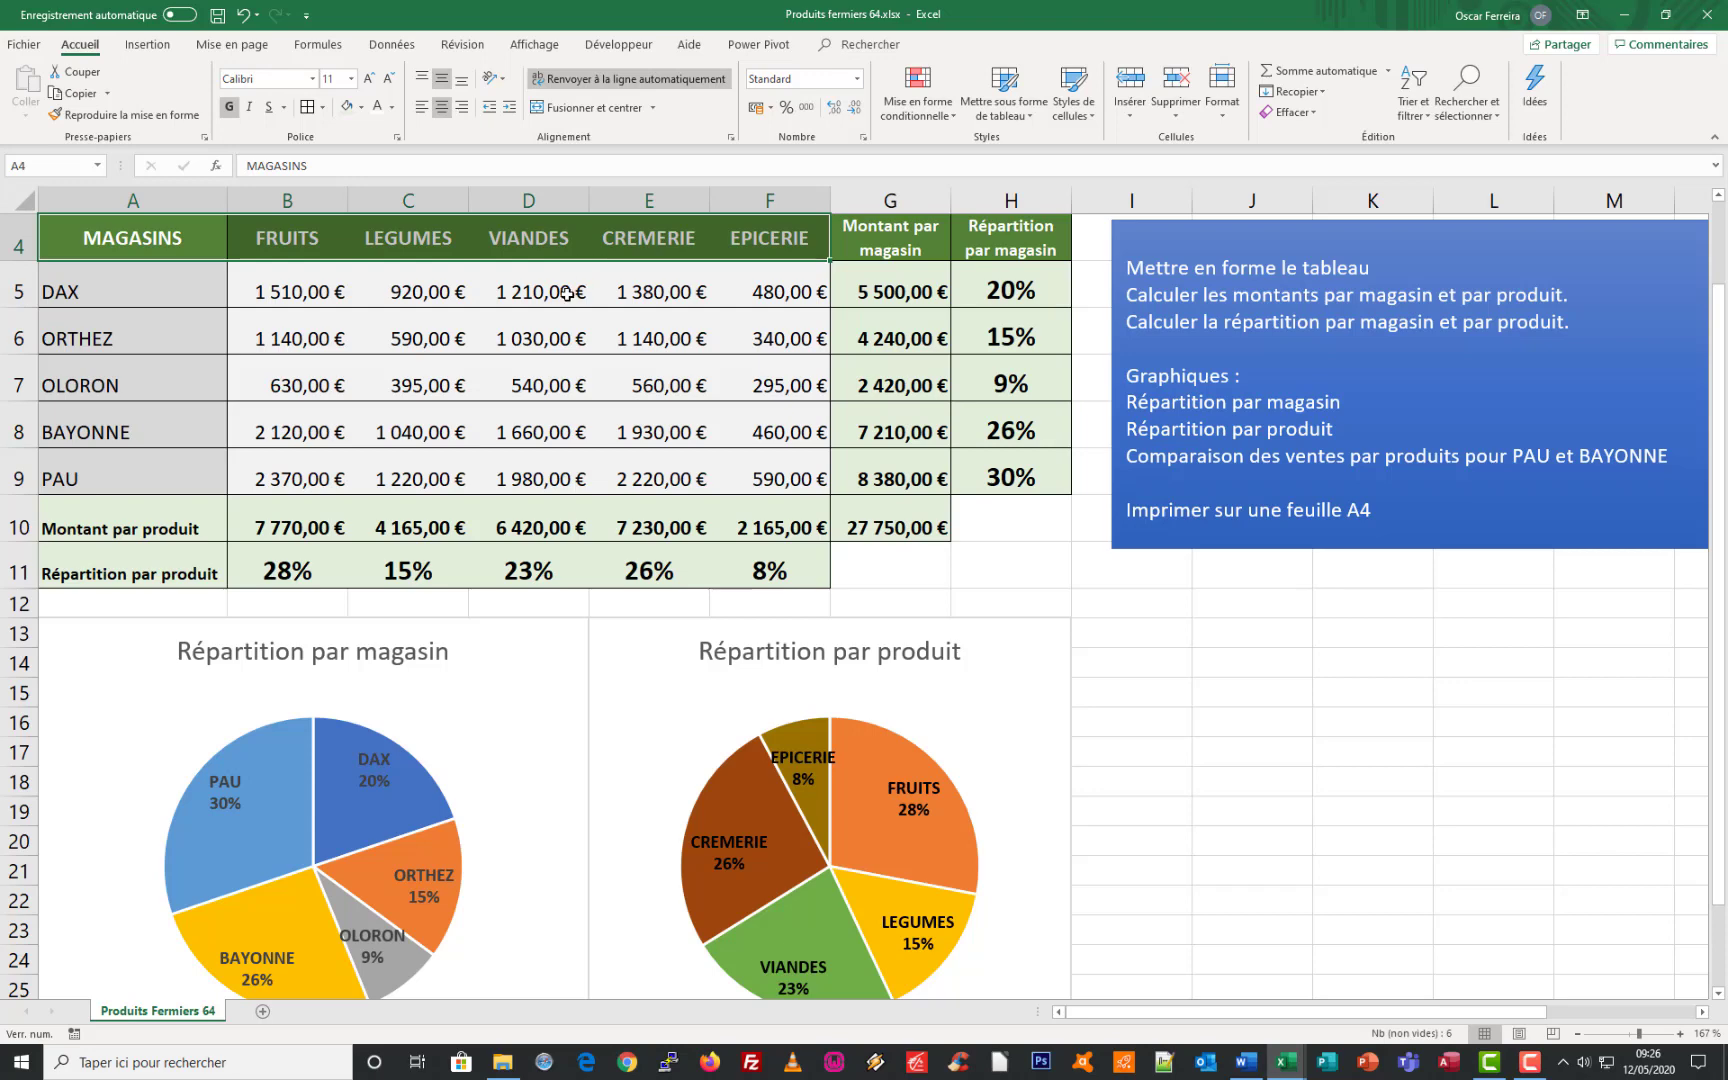
left_click_drag(106, 425, 772, 478)
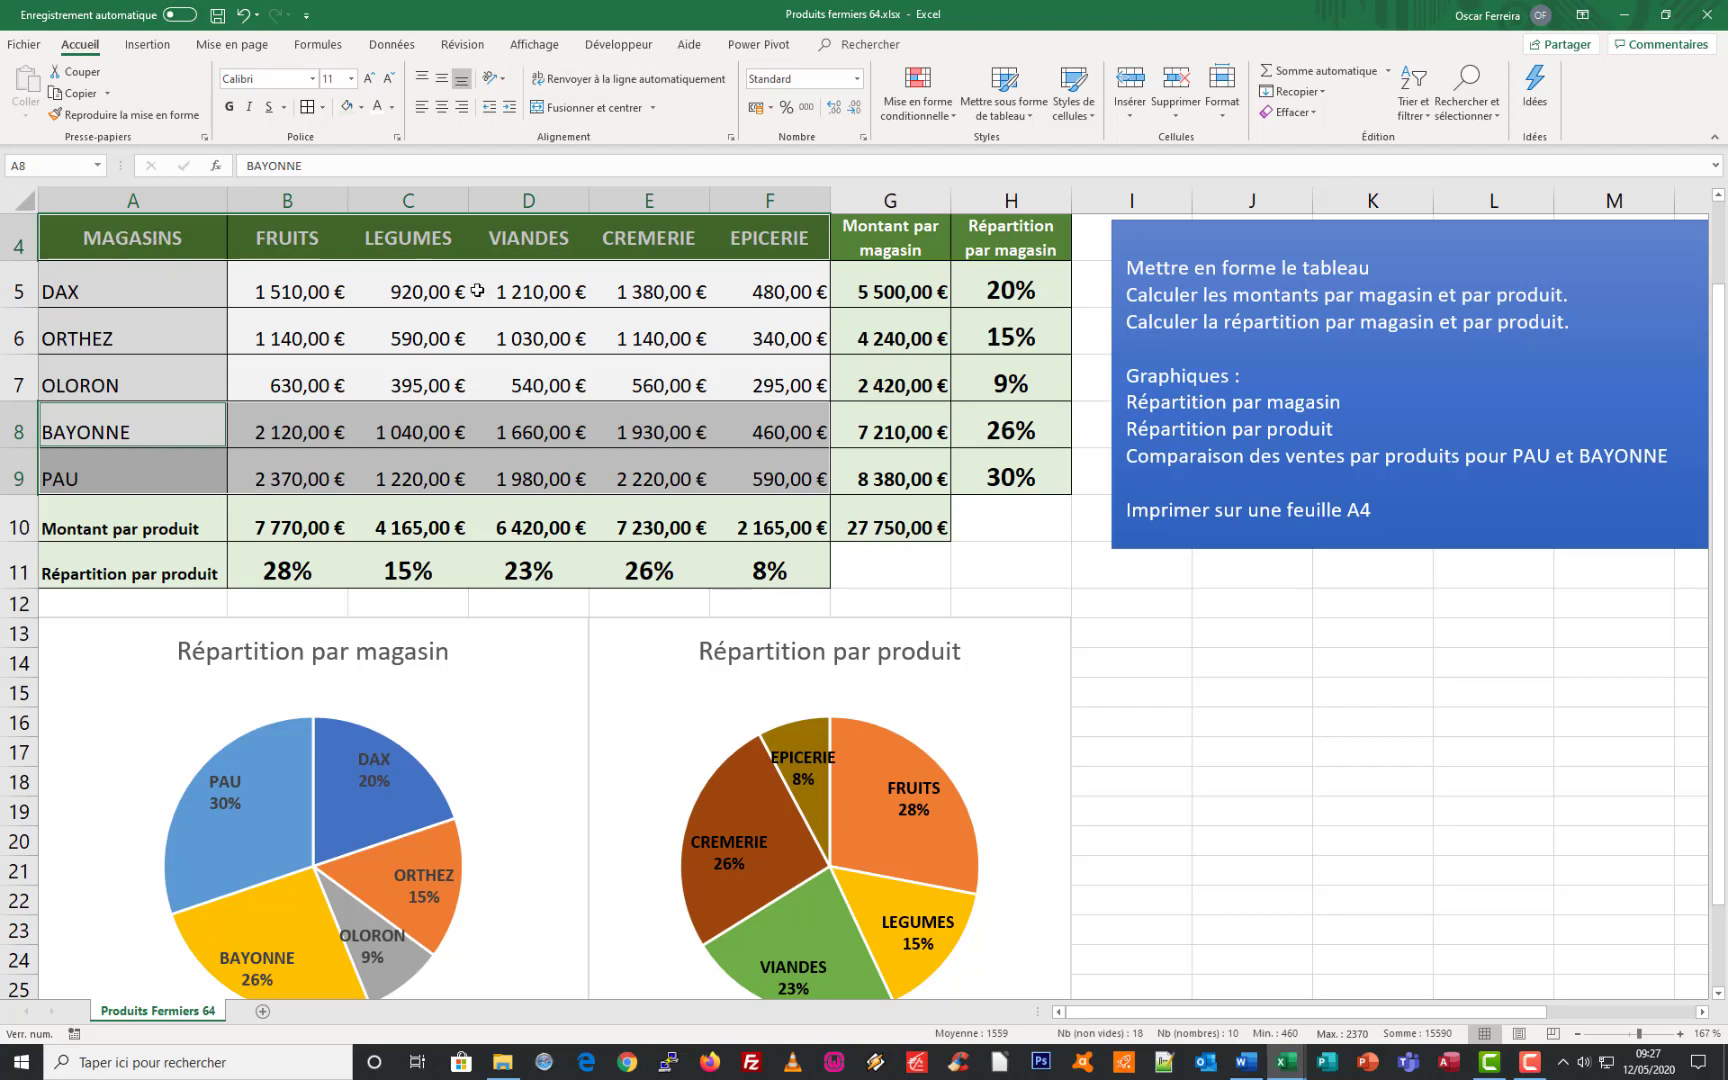
left_click(148, 45)
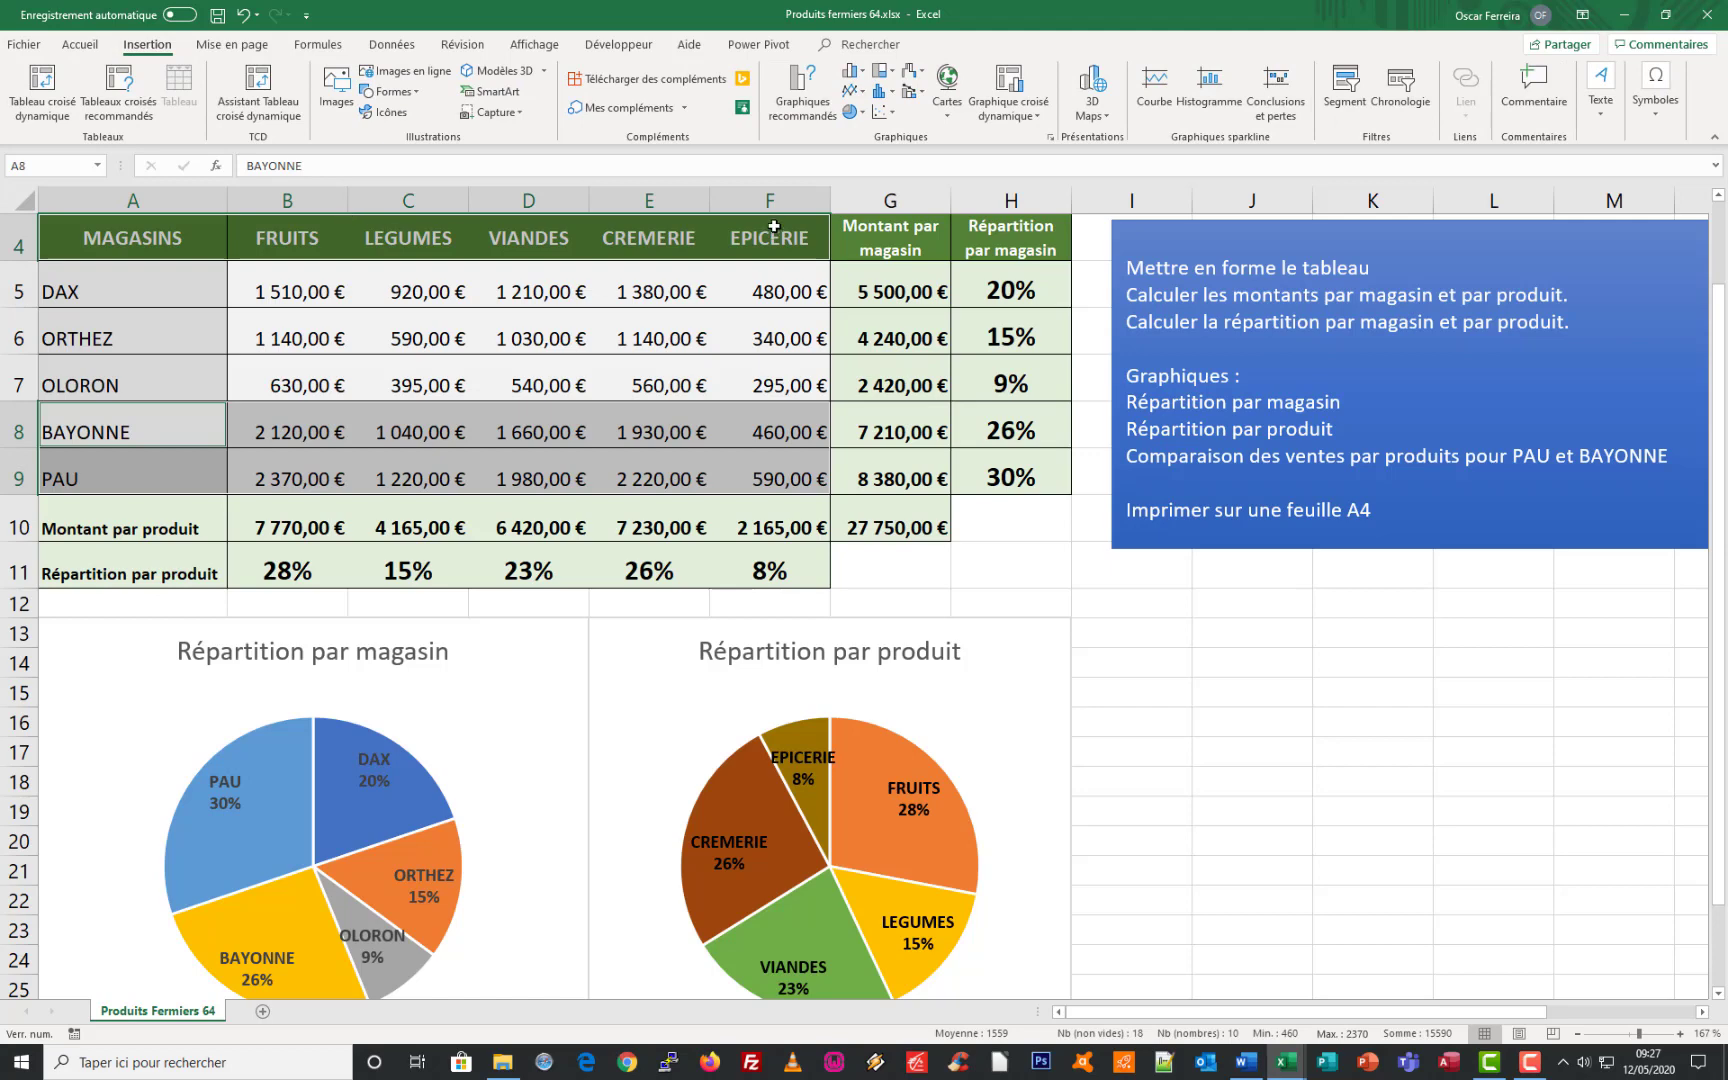
left_click(797, 97)
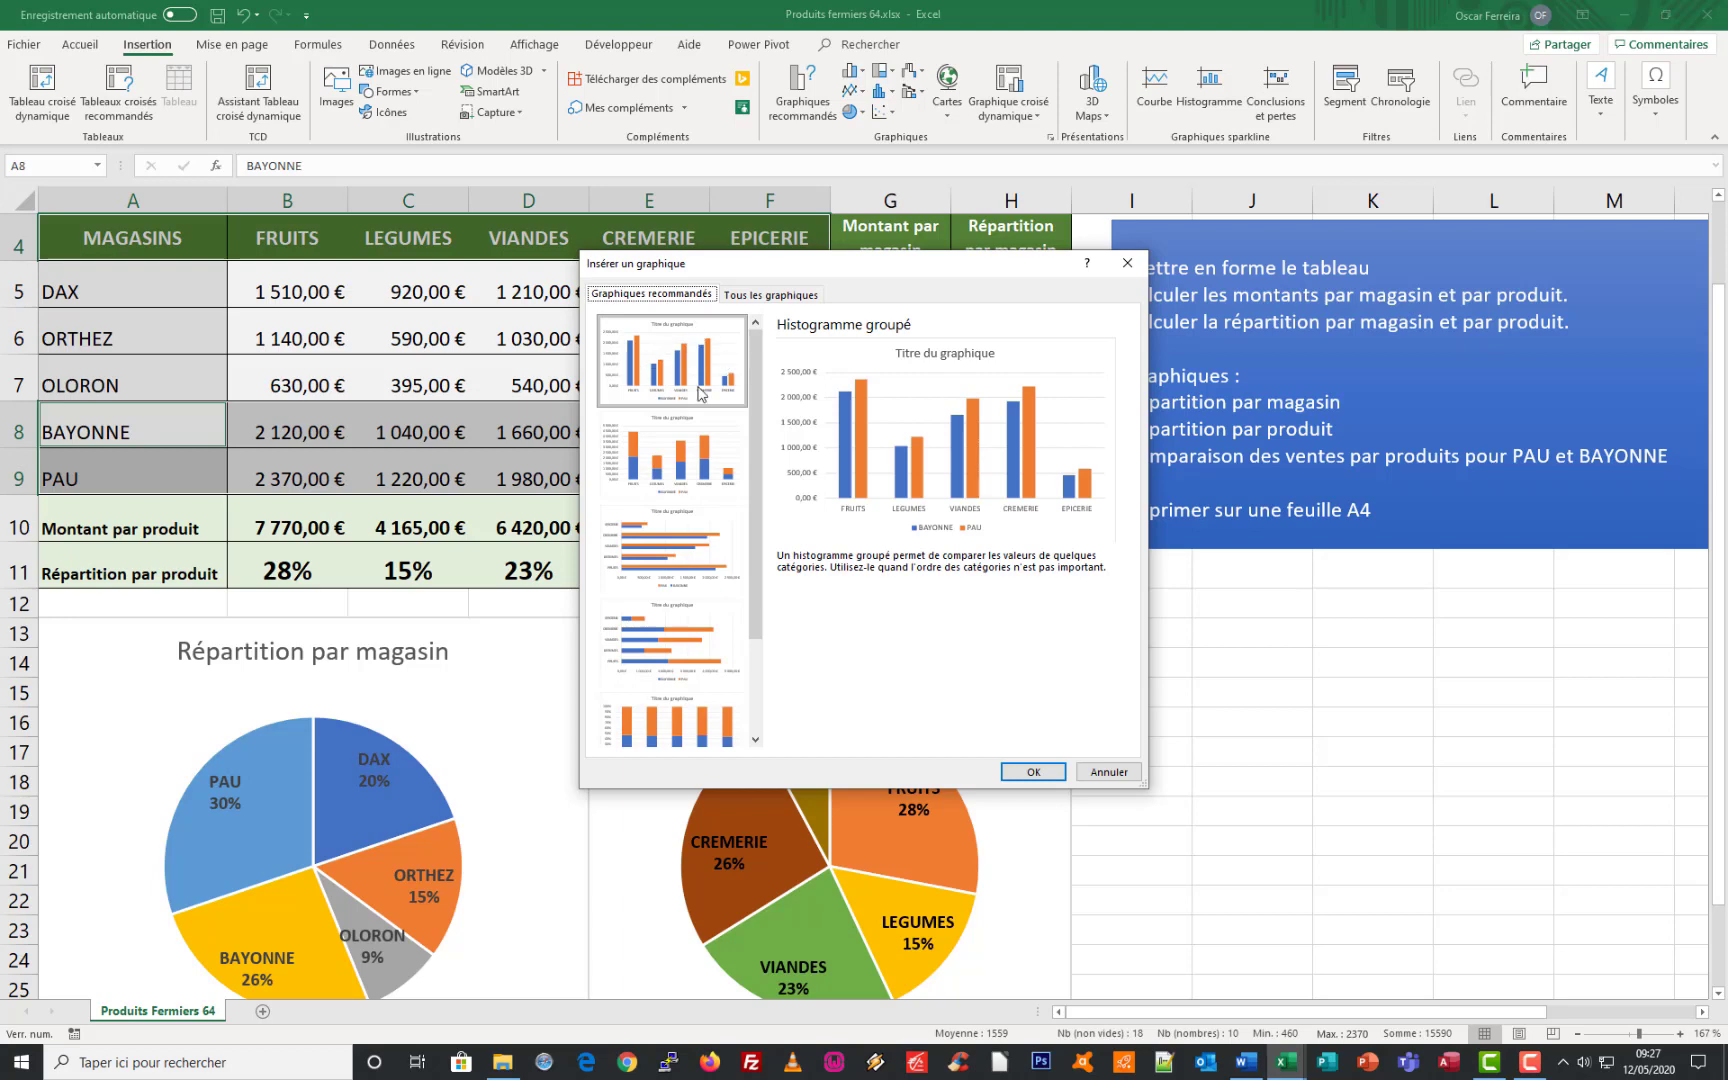
left_click(1024, 771)
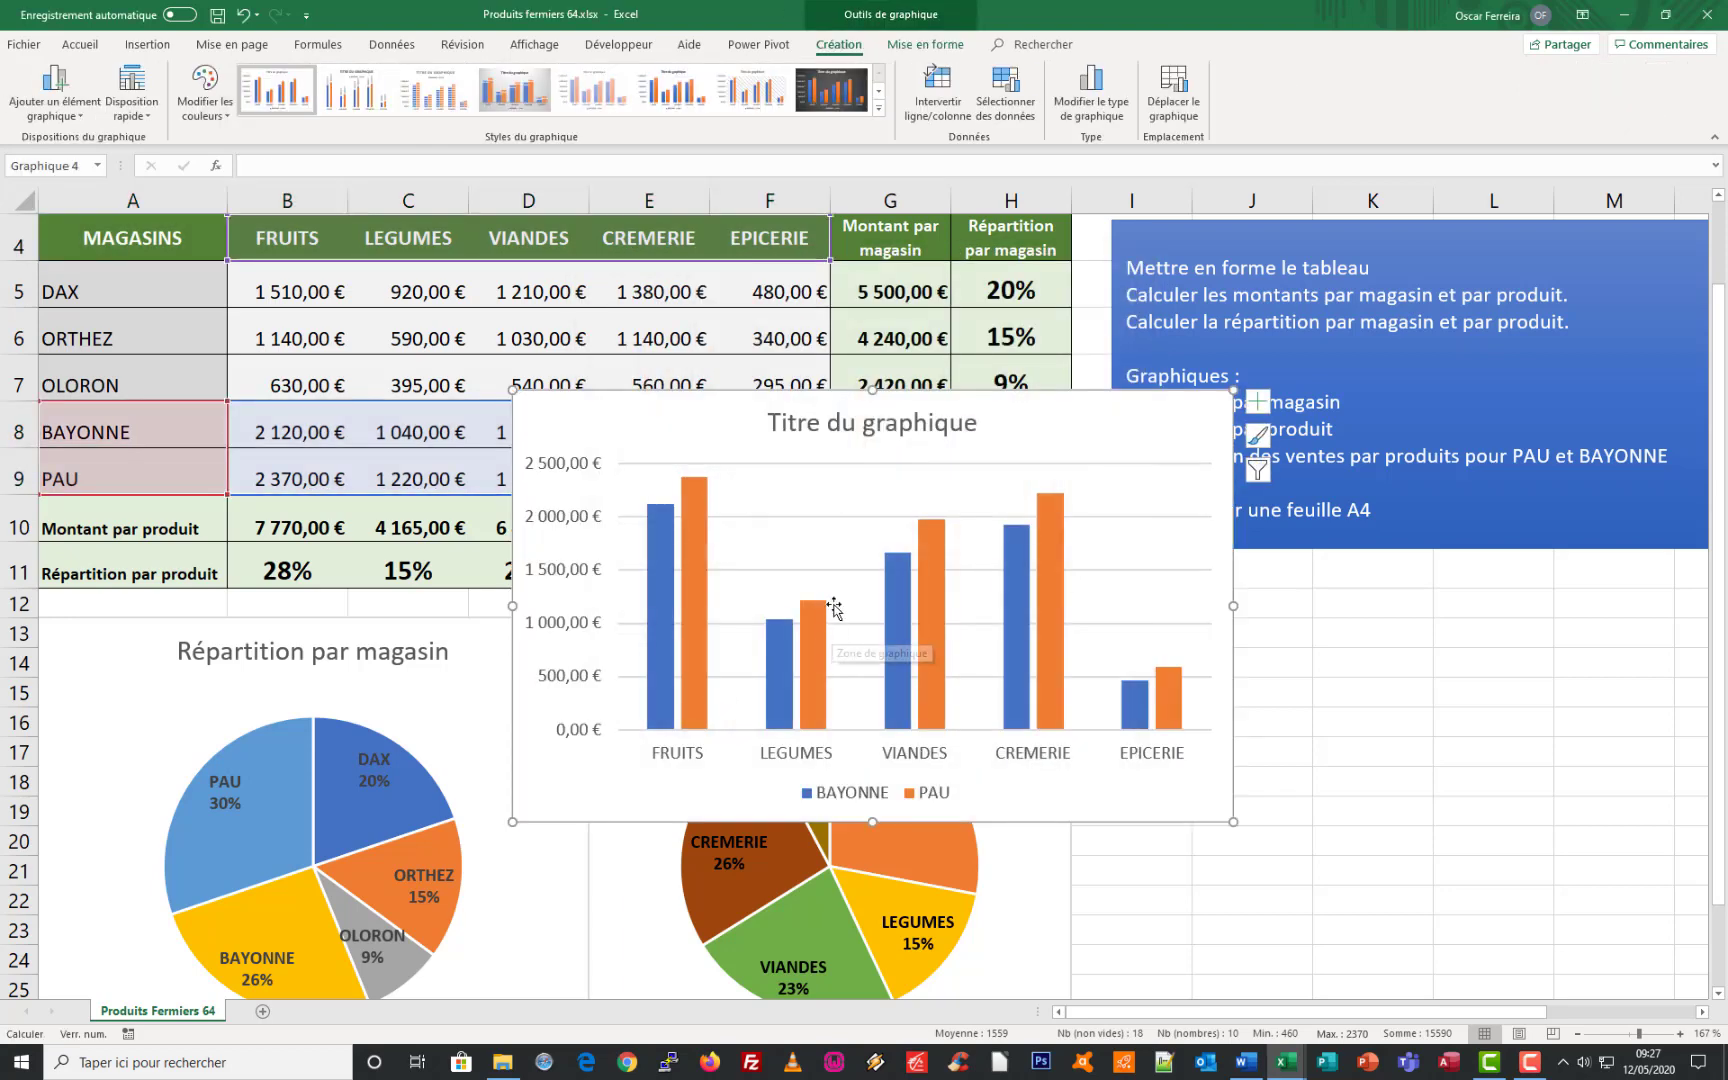
- Place the column chart below the two pie charts and widen it to cover A29:H43
scroll(834, 607, "down", 4)
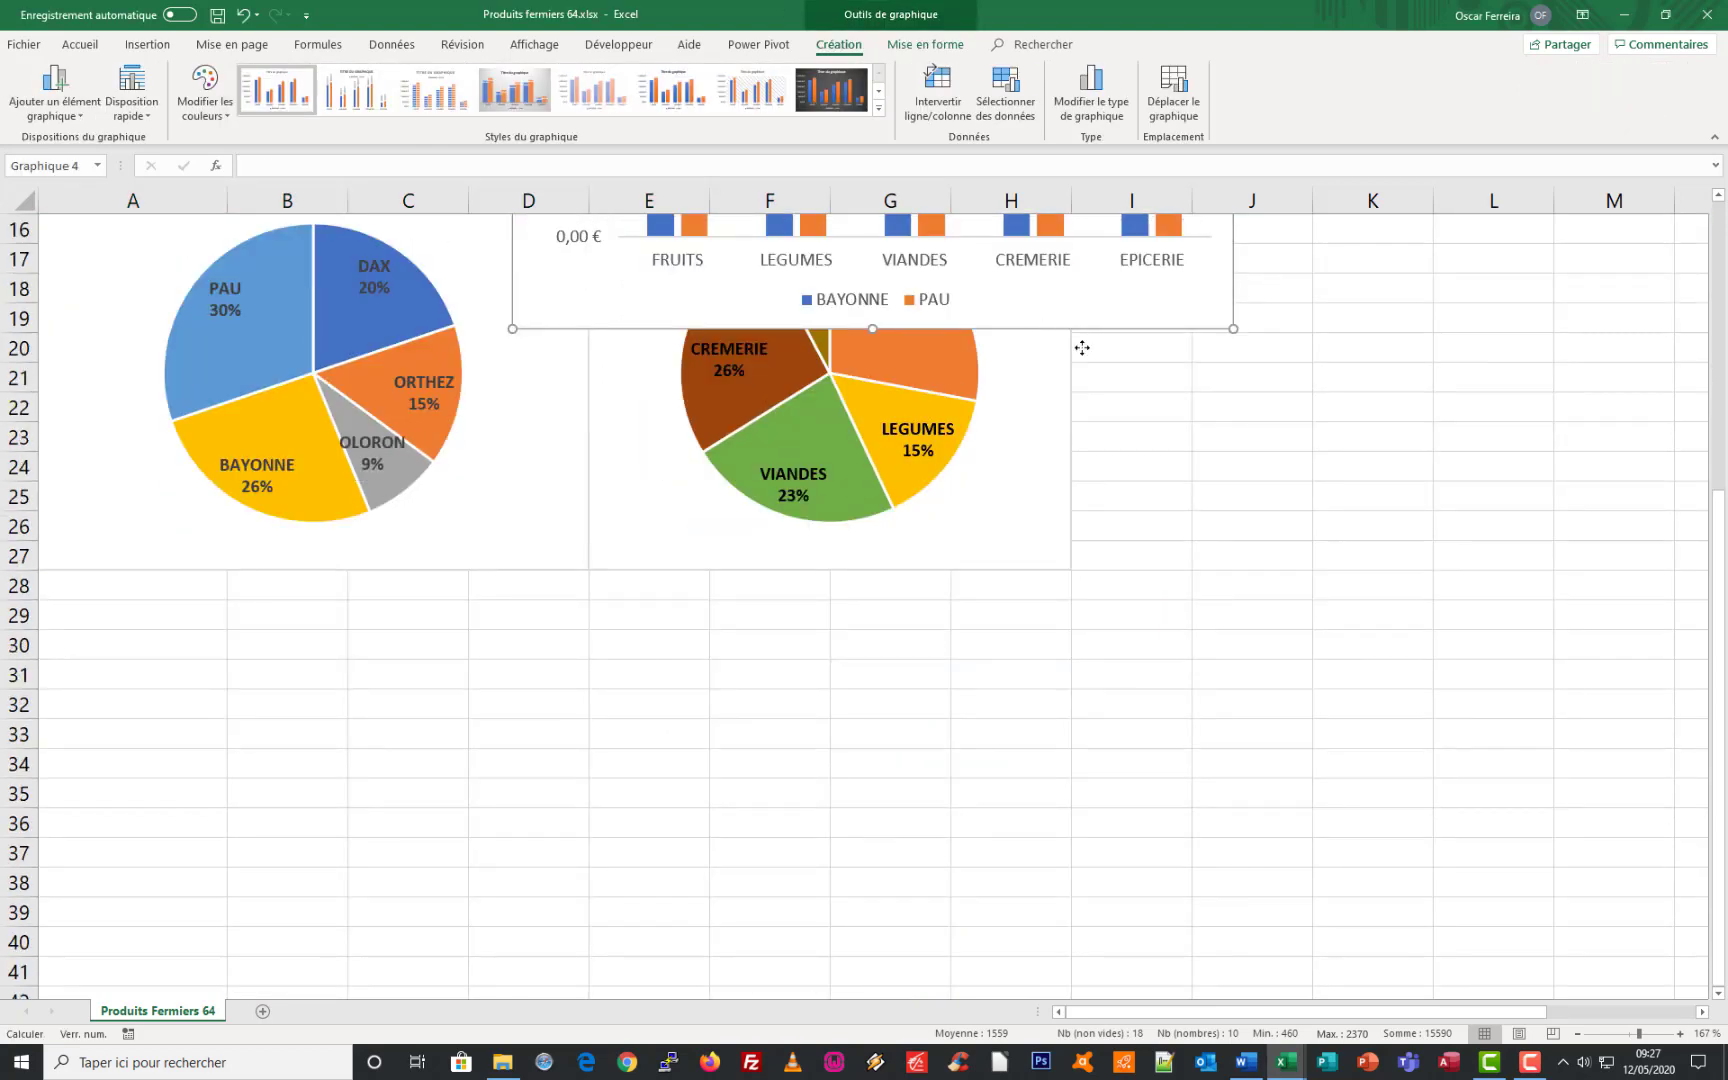
left_click_drag(1082, 347, 636, 963)
left_click_drag(754, 756, 1030, 749)
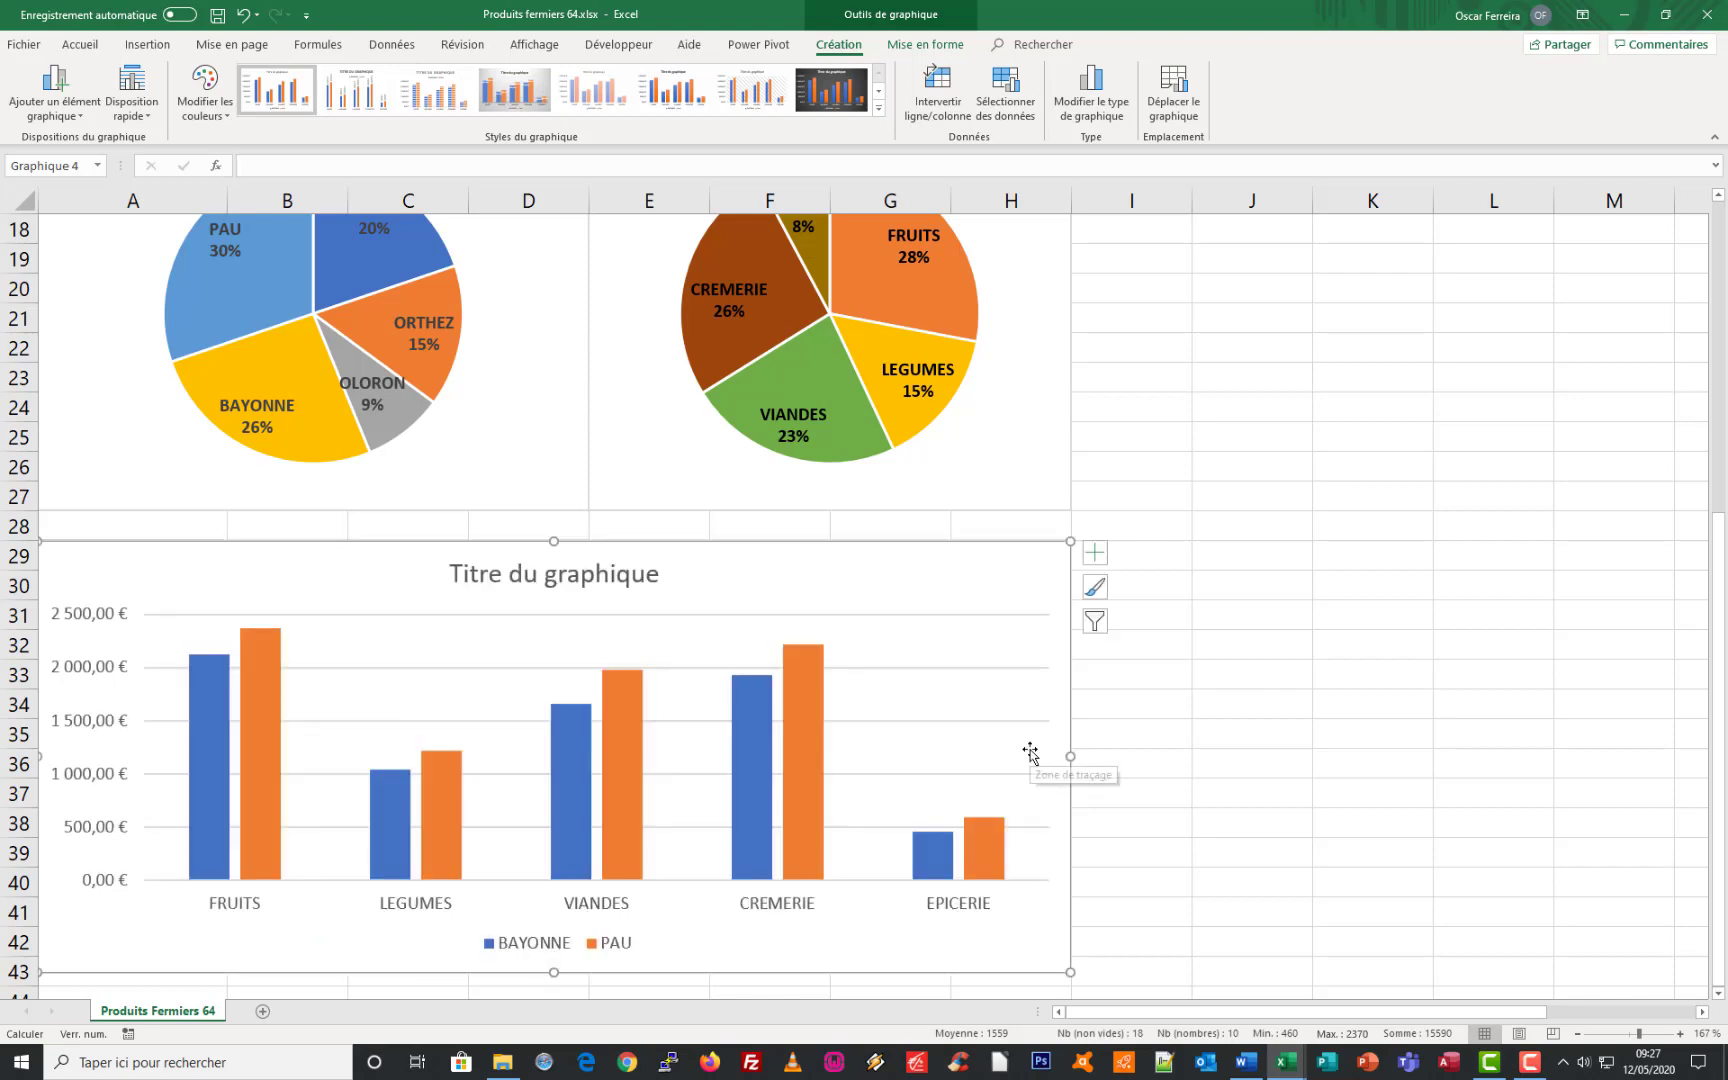
- Replace the column chart's placeholder title with "Ventes des produits sur PAU et BAYONNE"
scroll(700, 585, "down", 1)
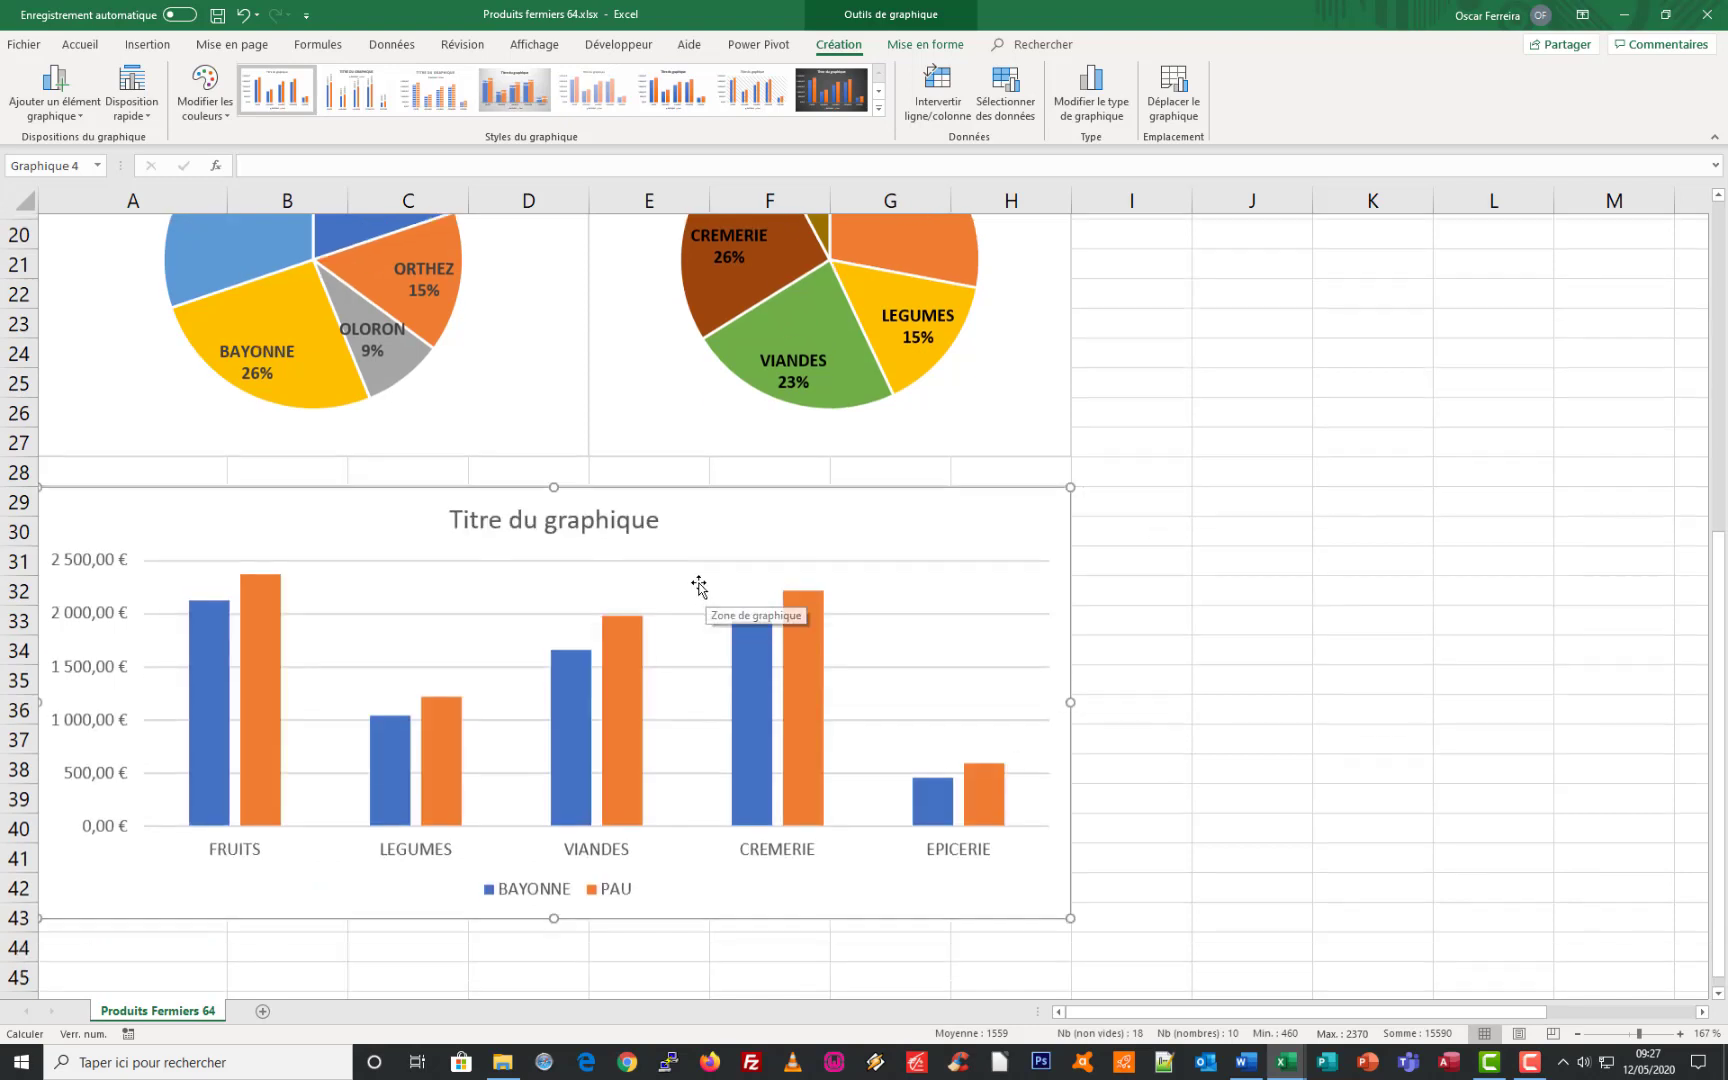
left_click(502, 482)
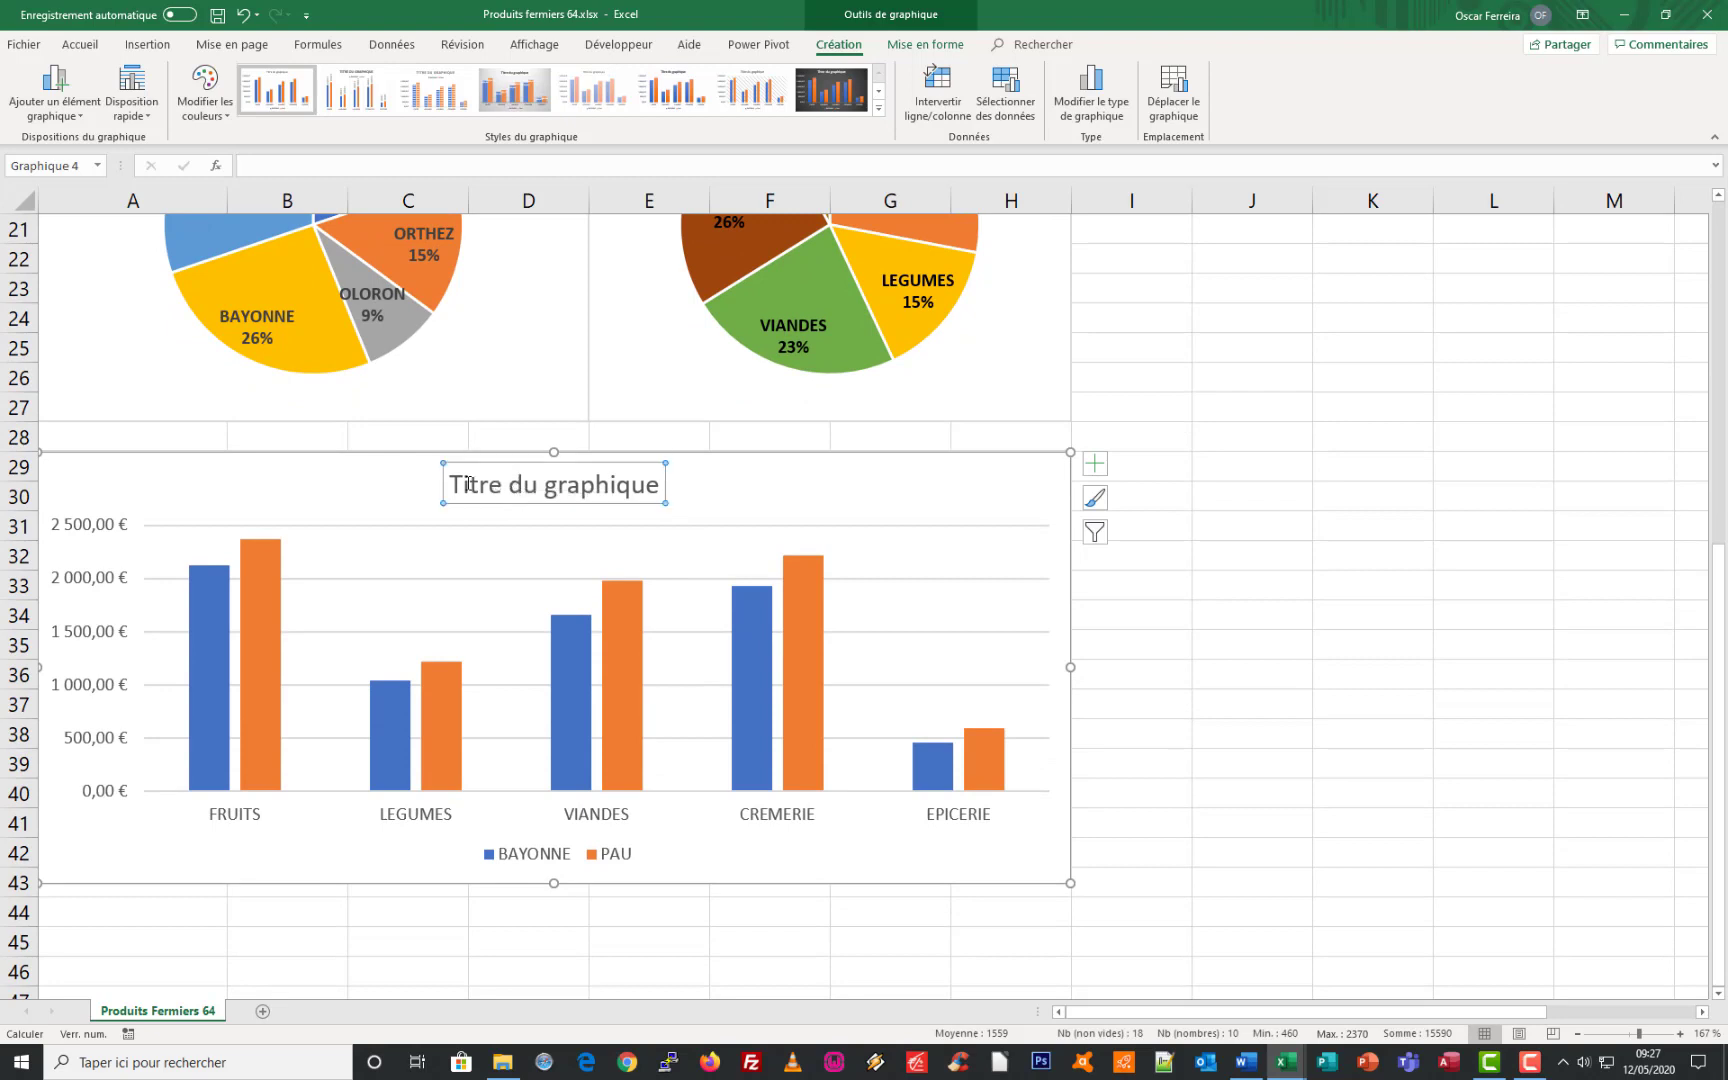
left_click_drag(453, 485, 662, 485)
type("V")
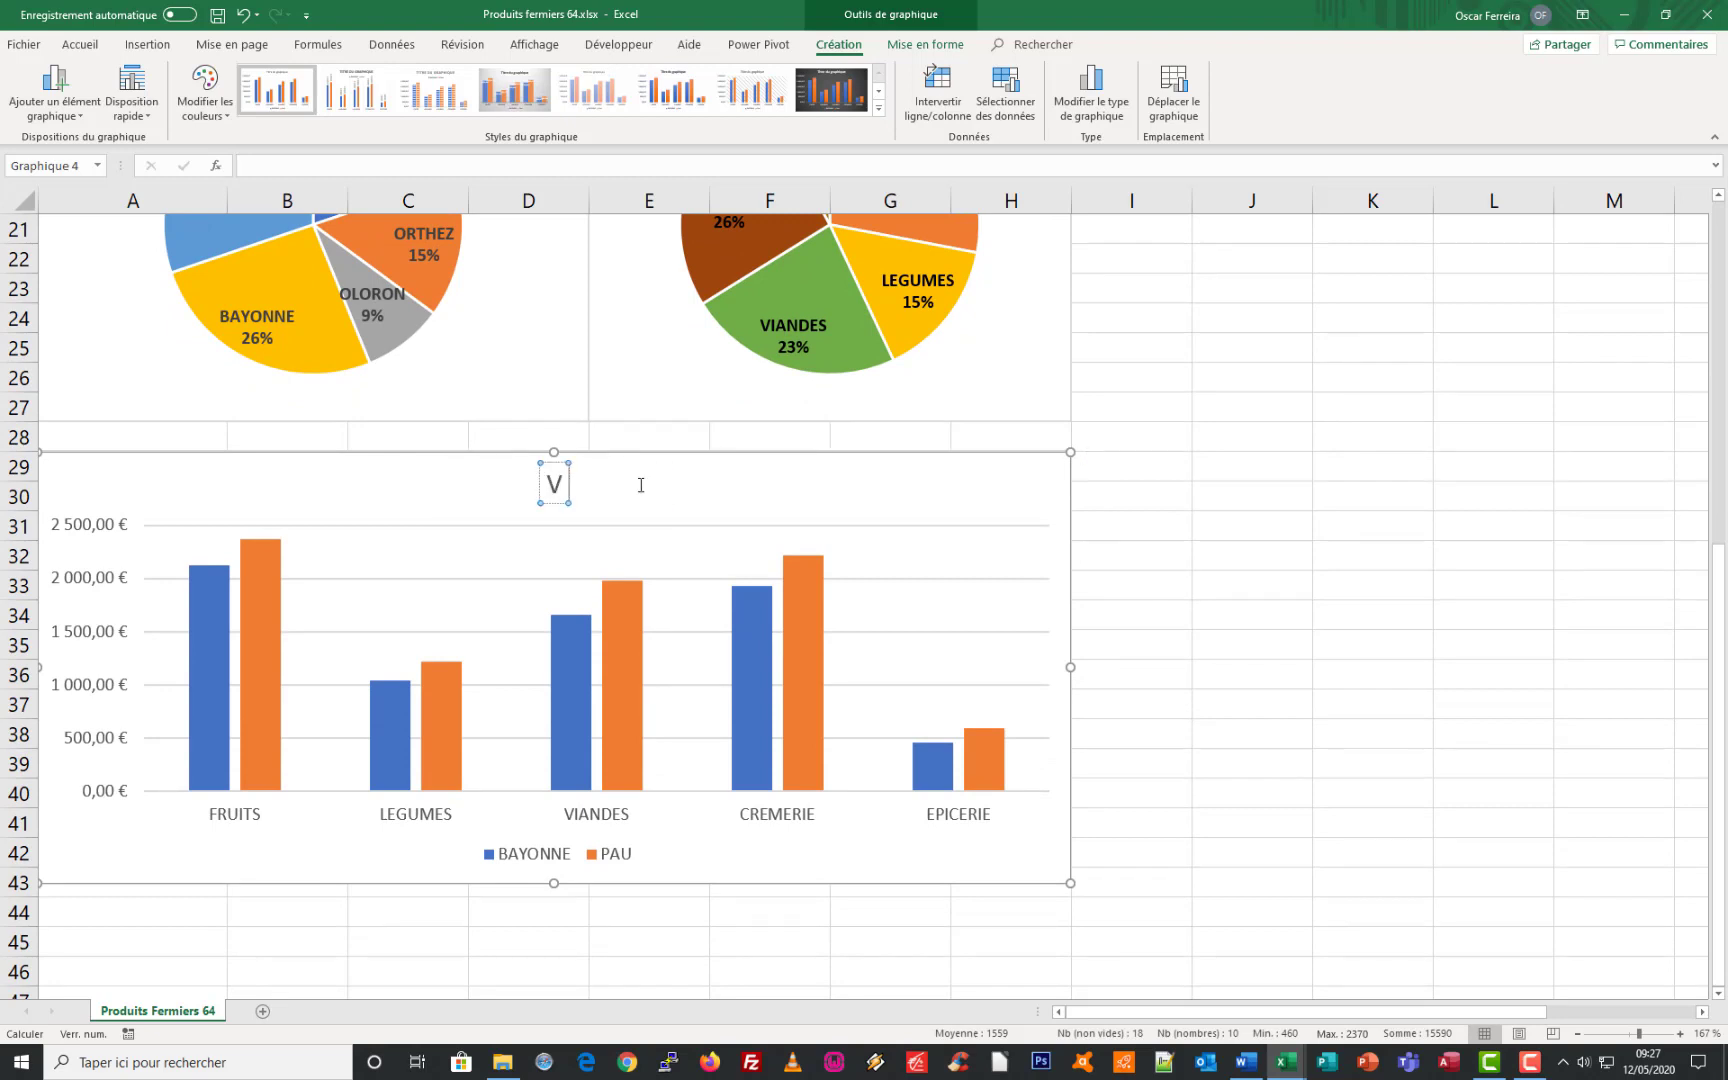
type("ente")
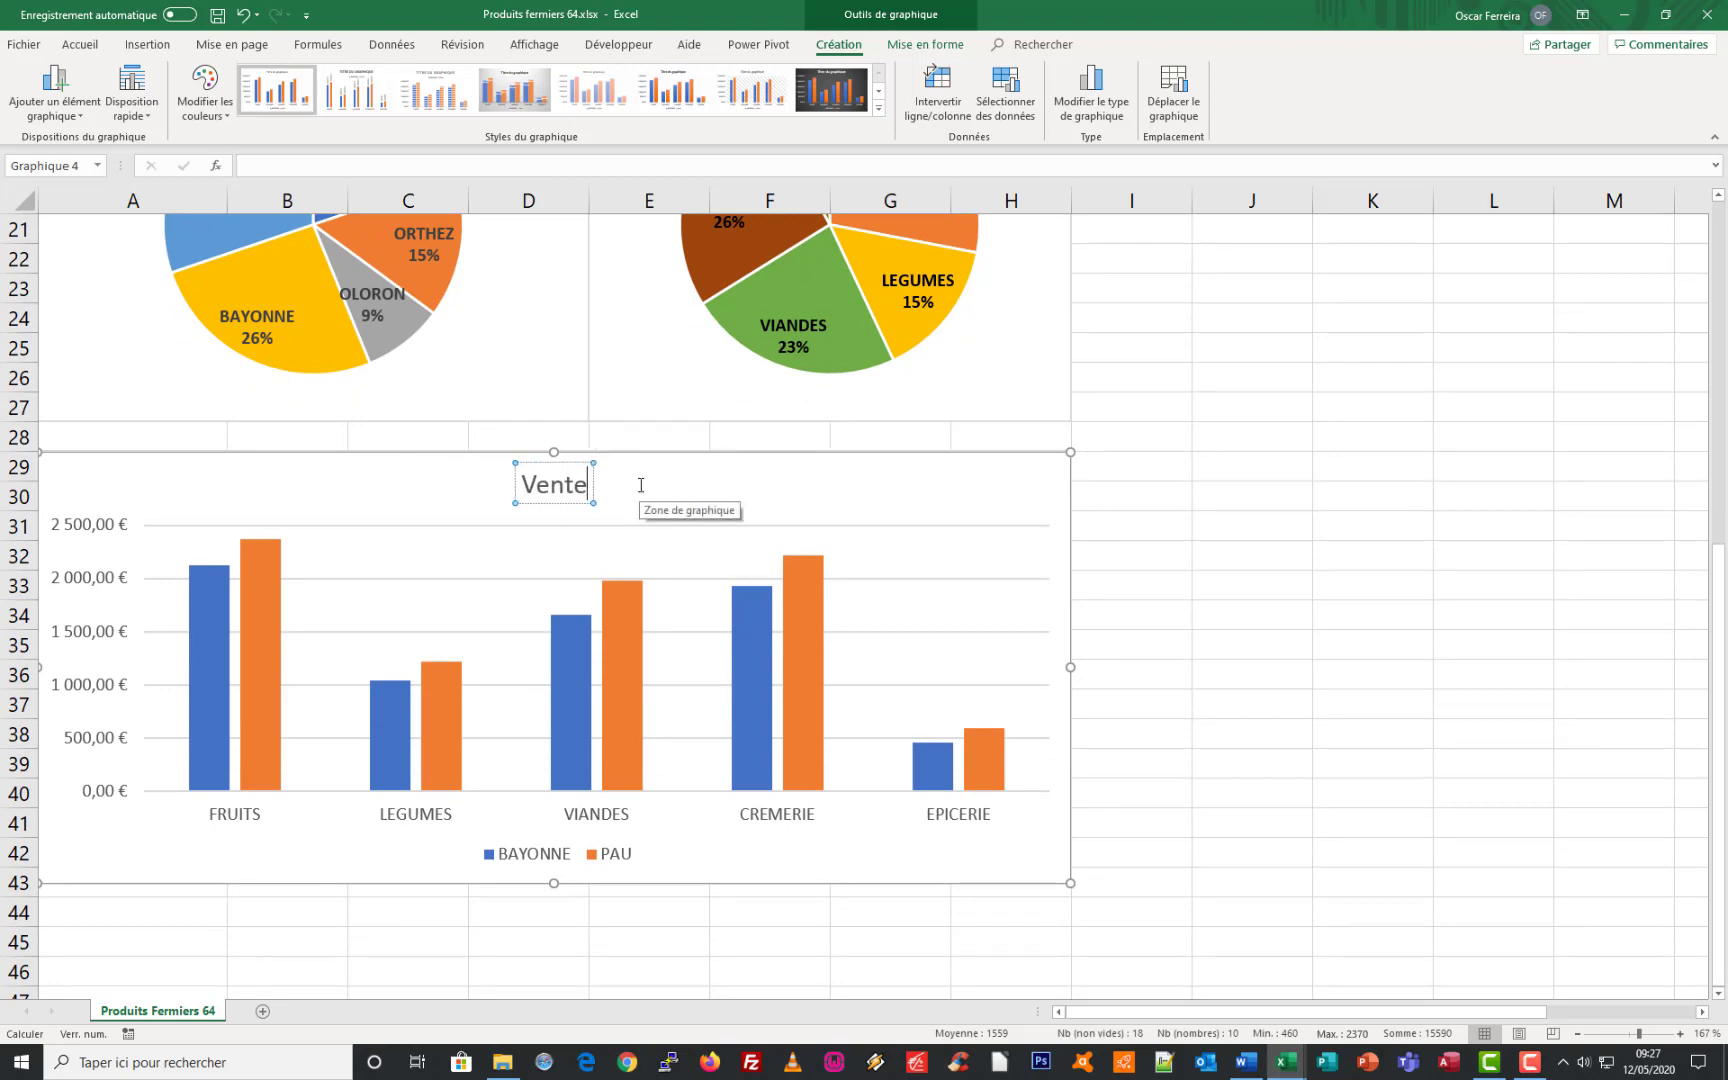
type("s des produit")
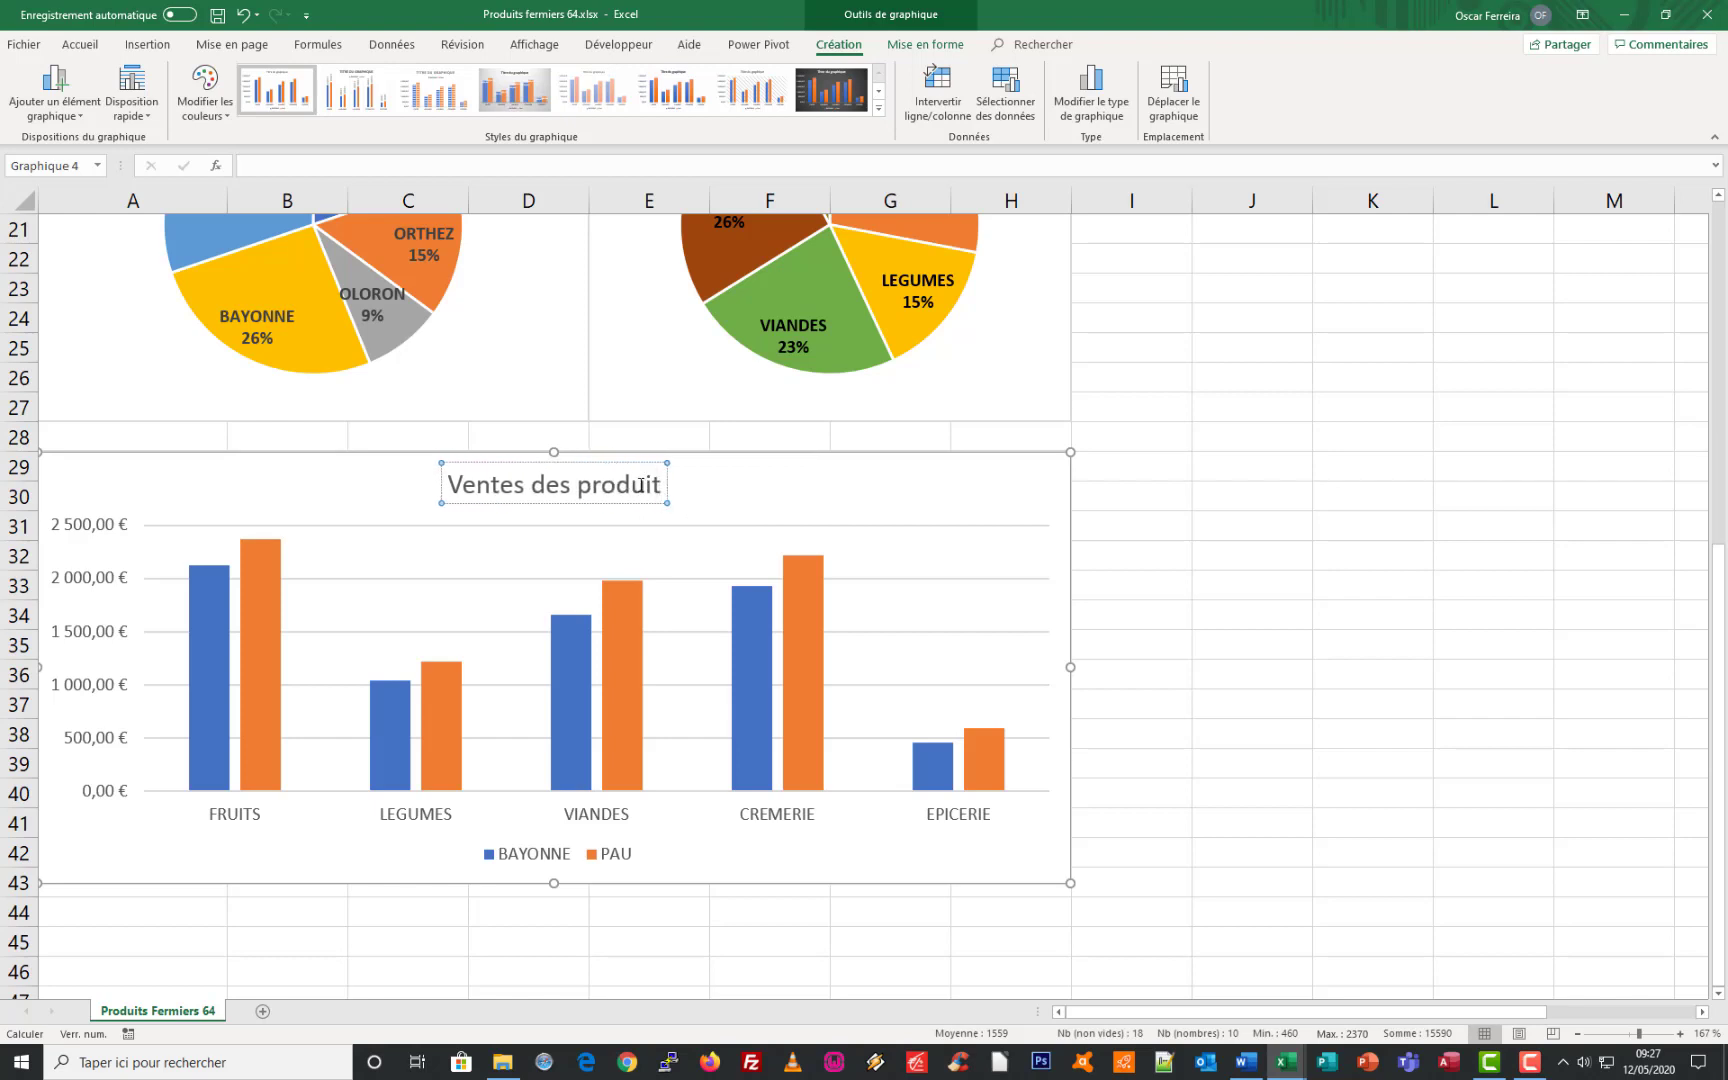
type("s")
type(" s")
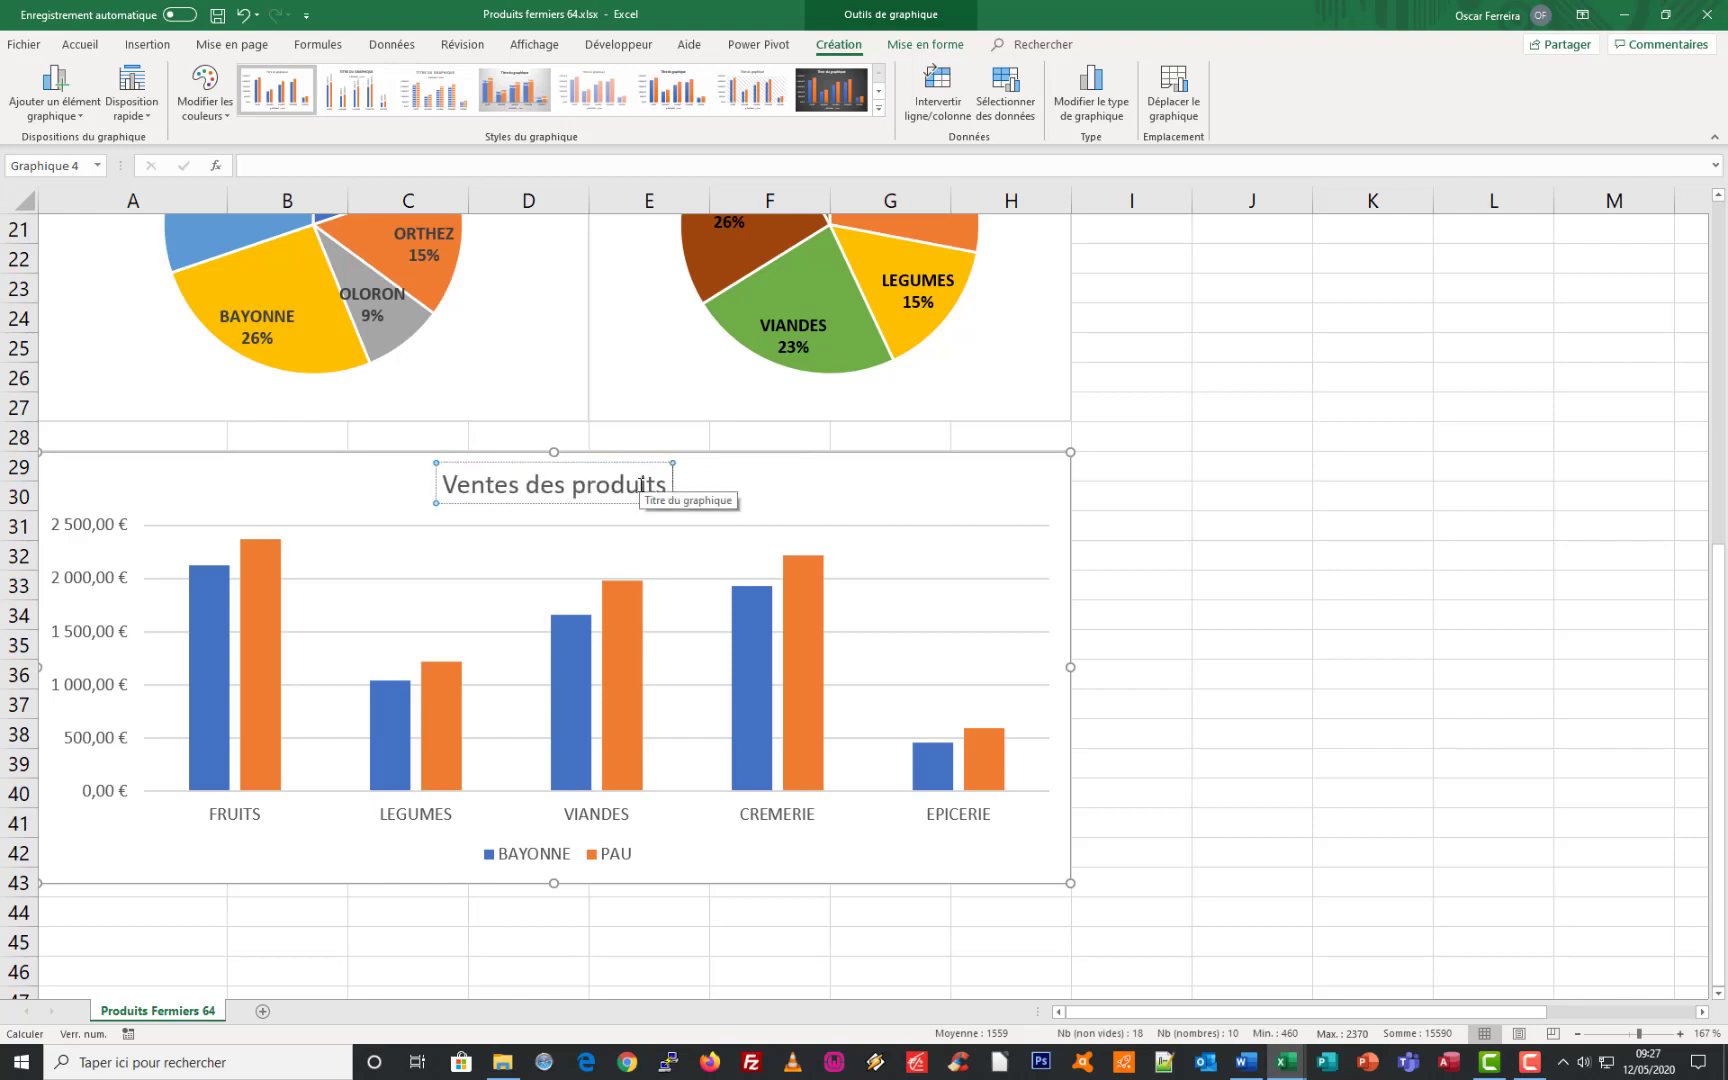
type(" sur P")
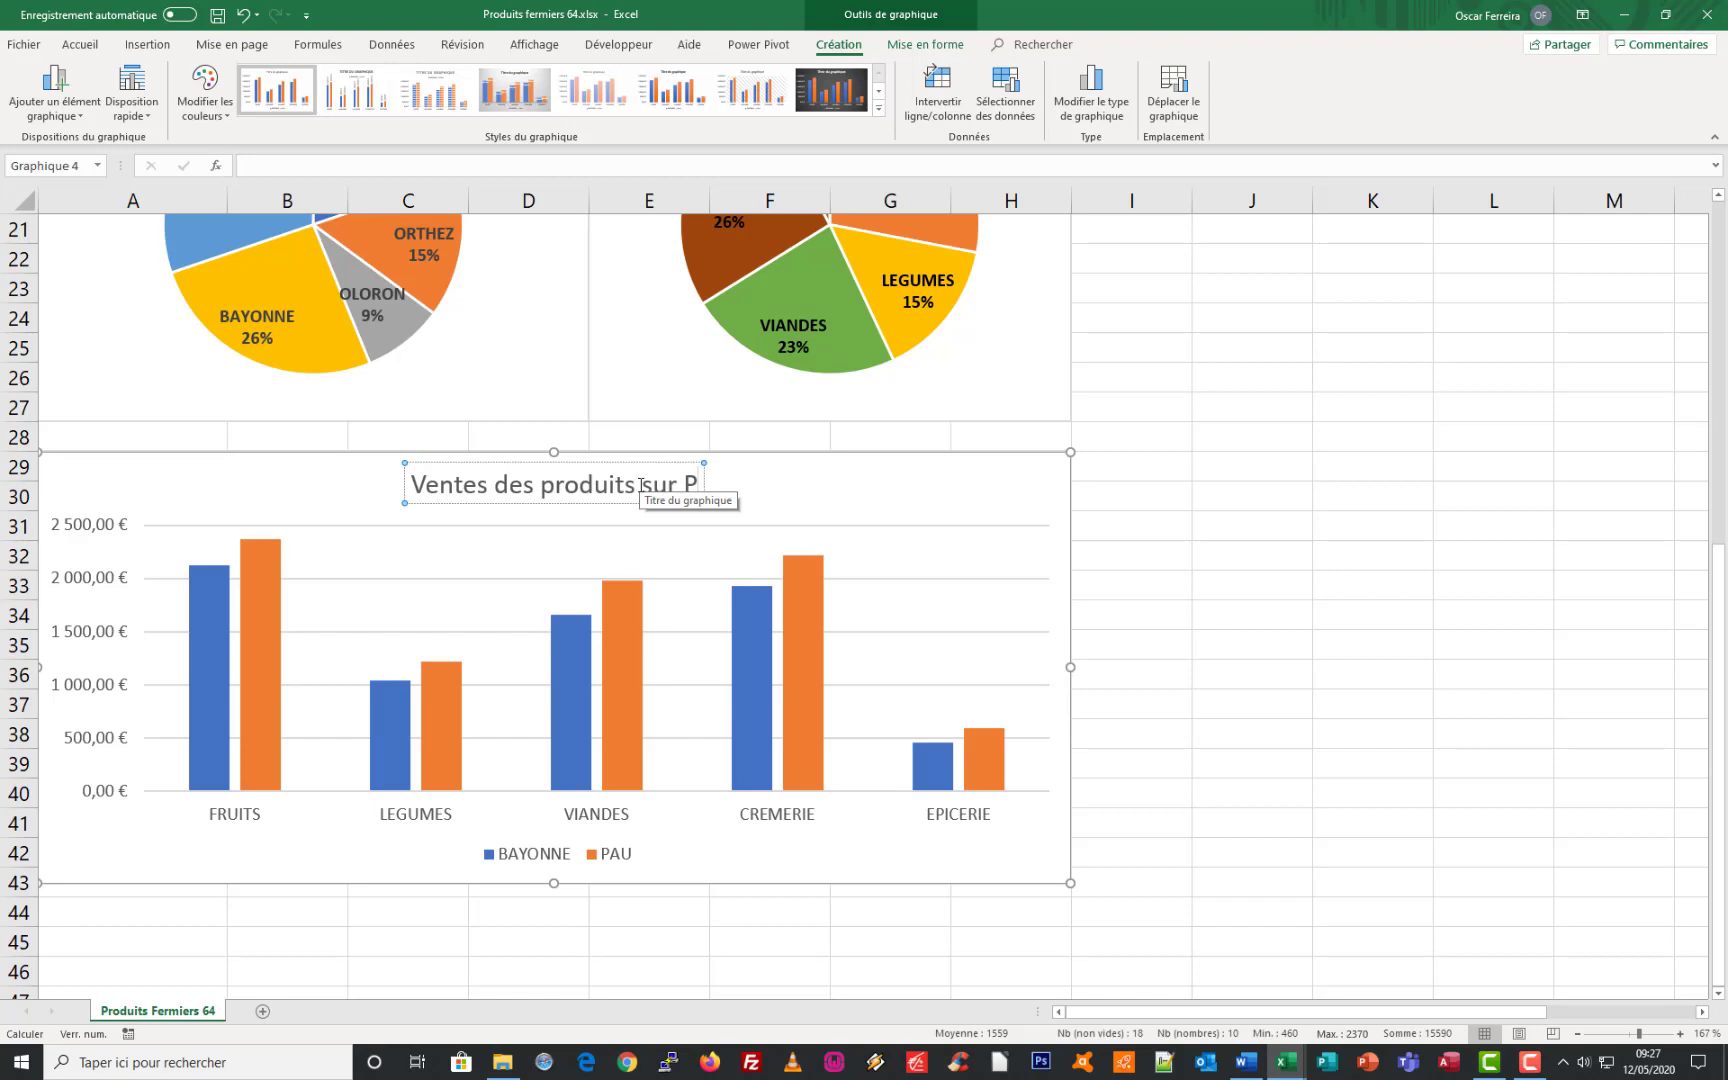
type("AU e")
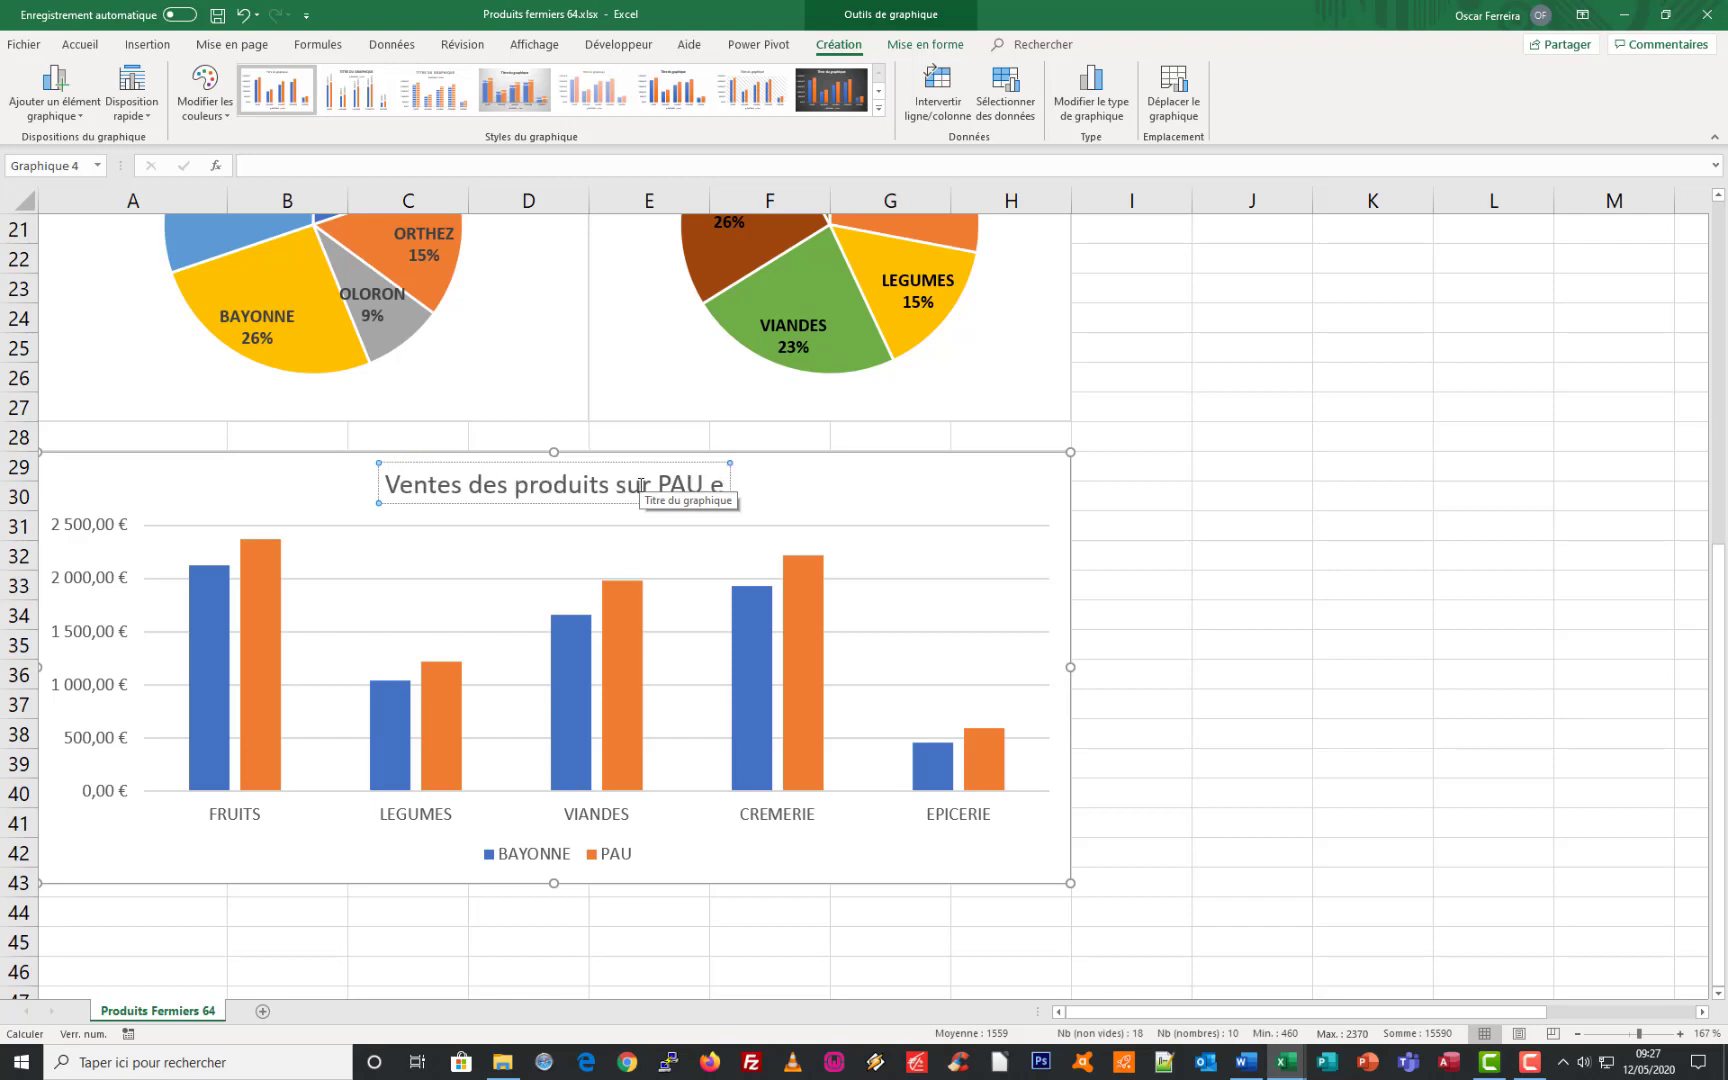
type("t BA")
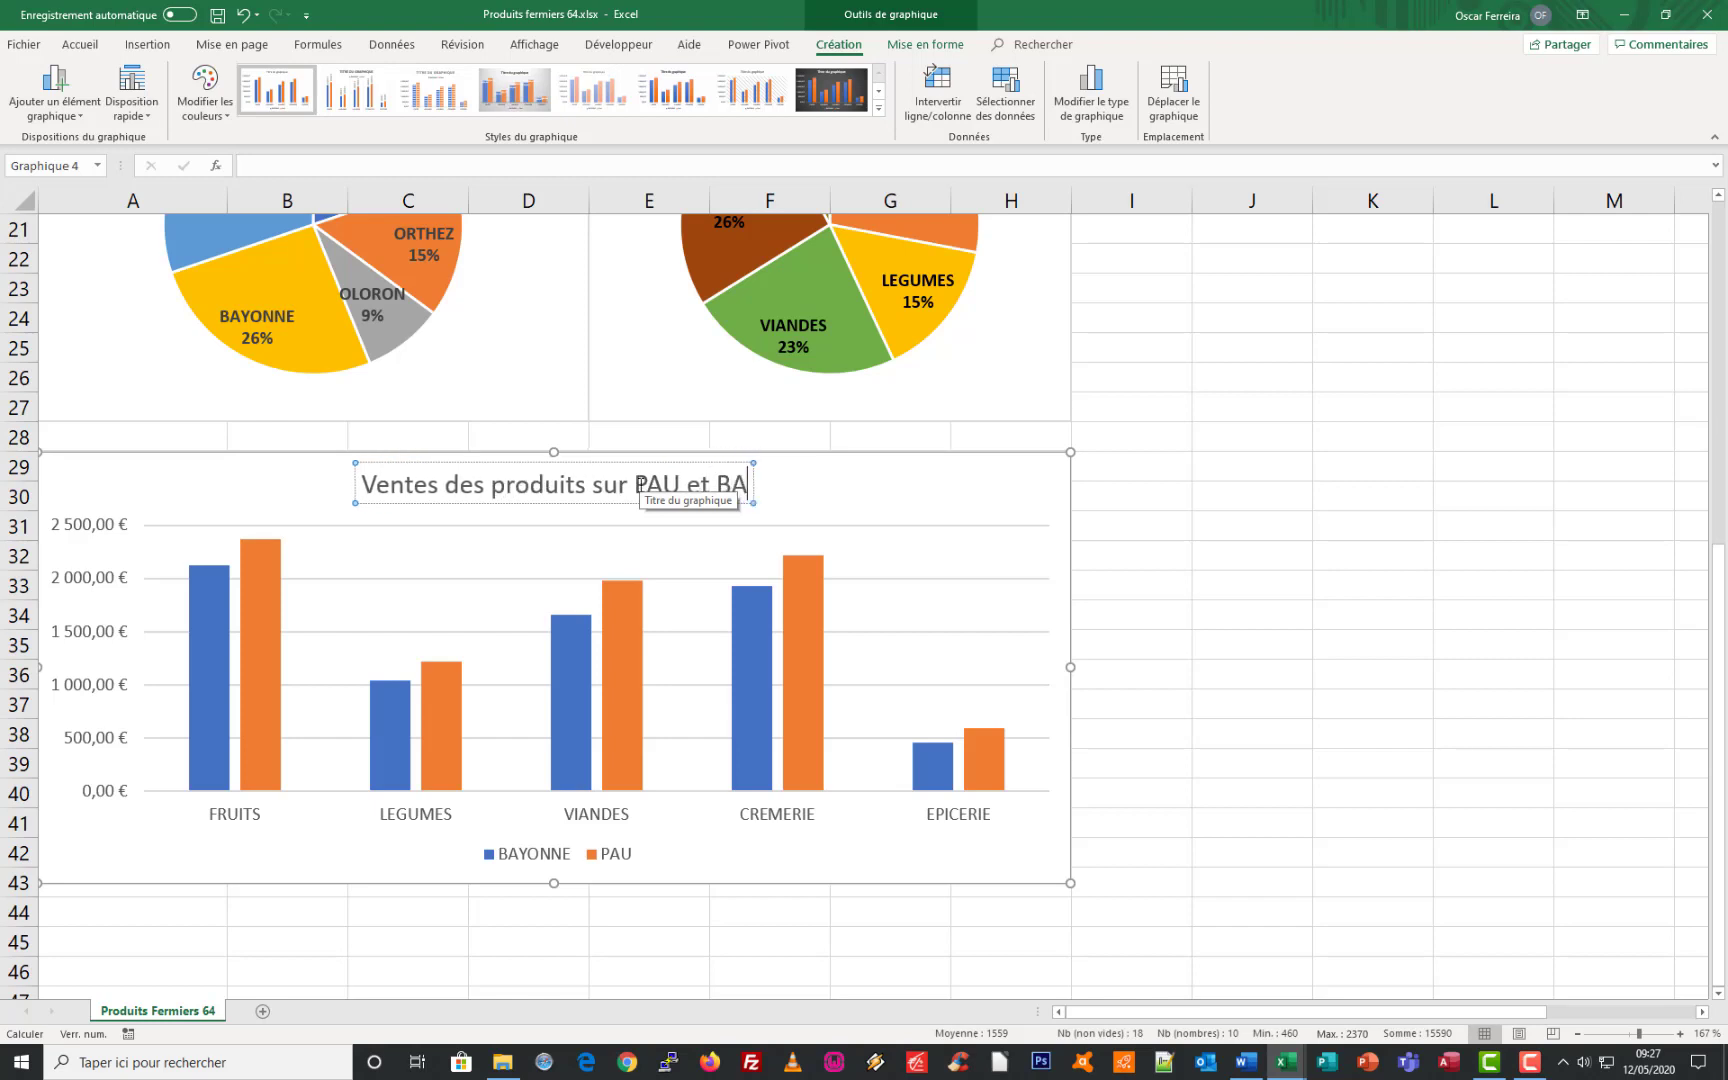
type("YONNE")
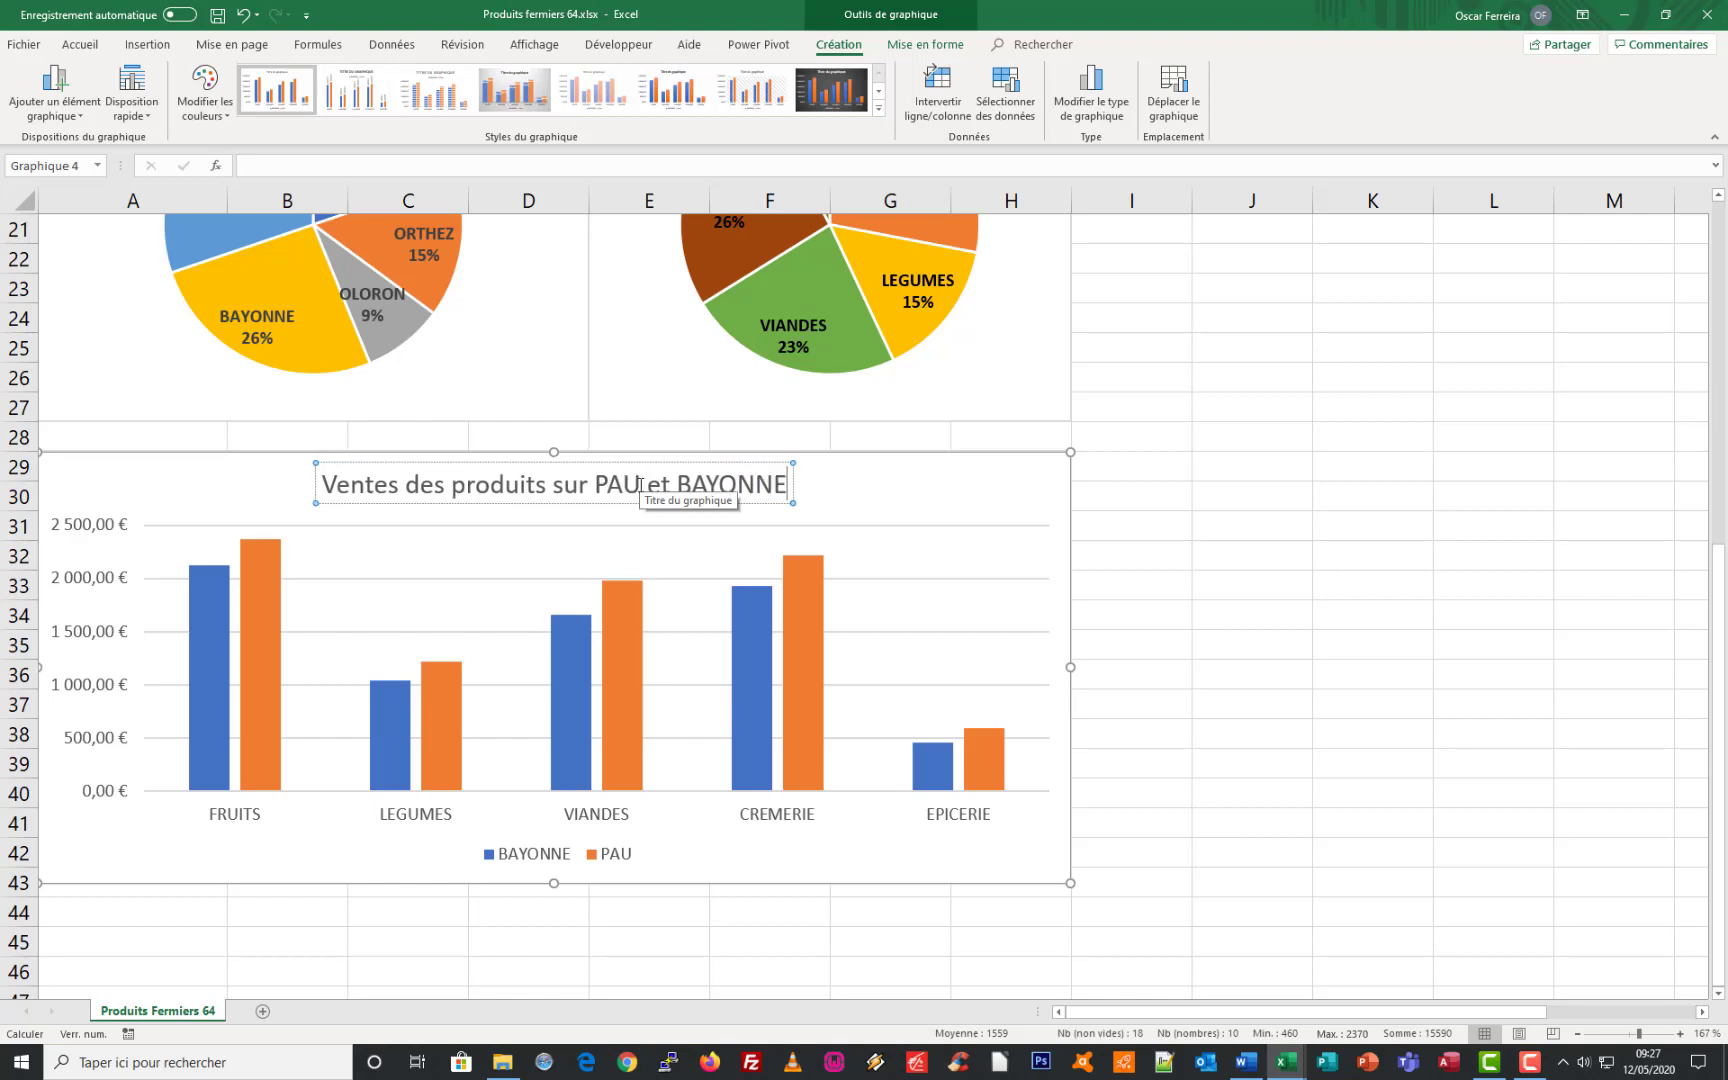
left_click(1131, 555)
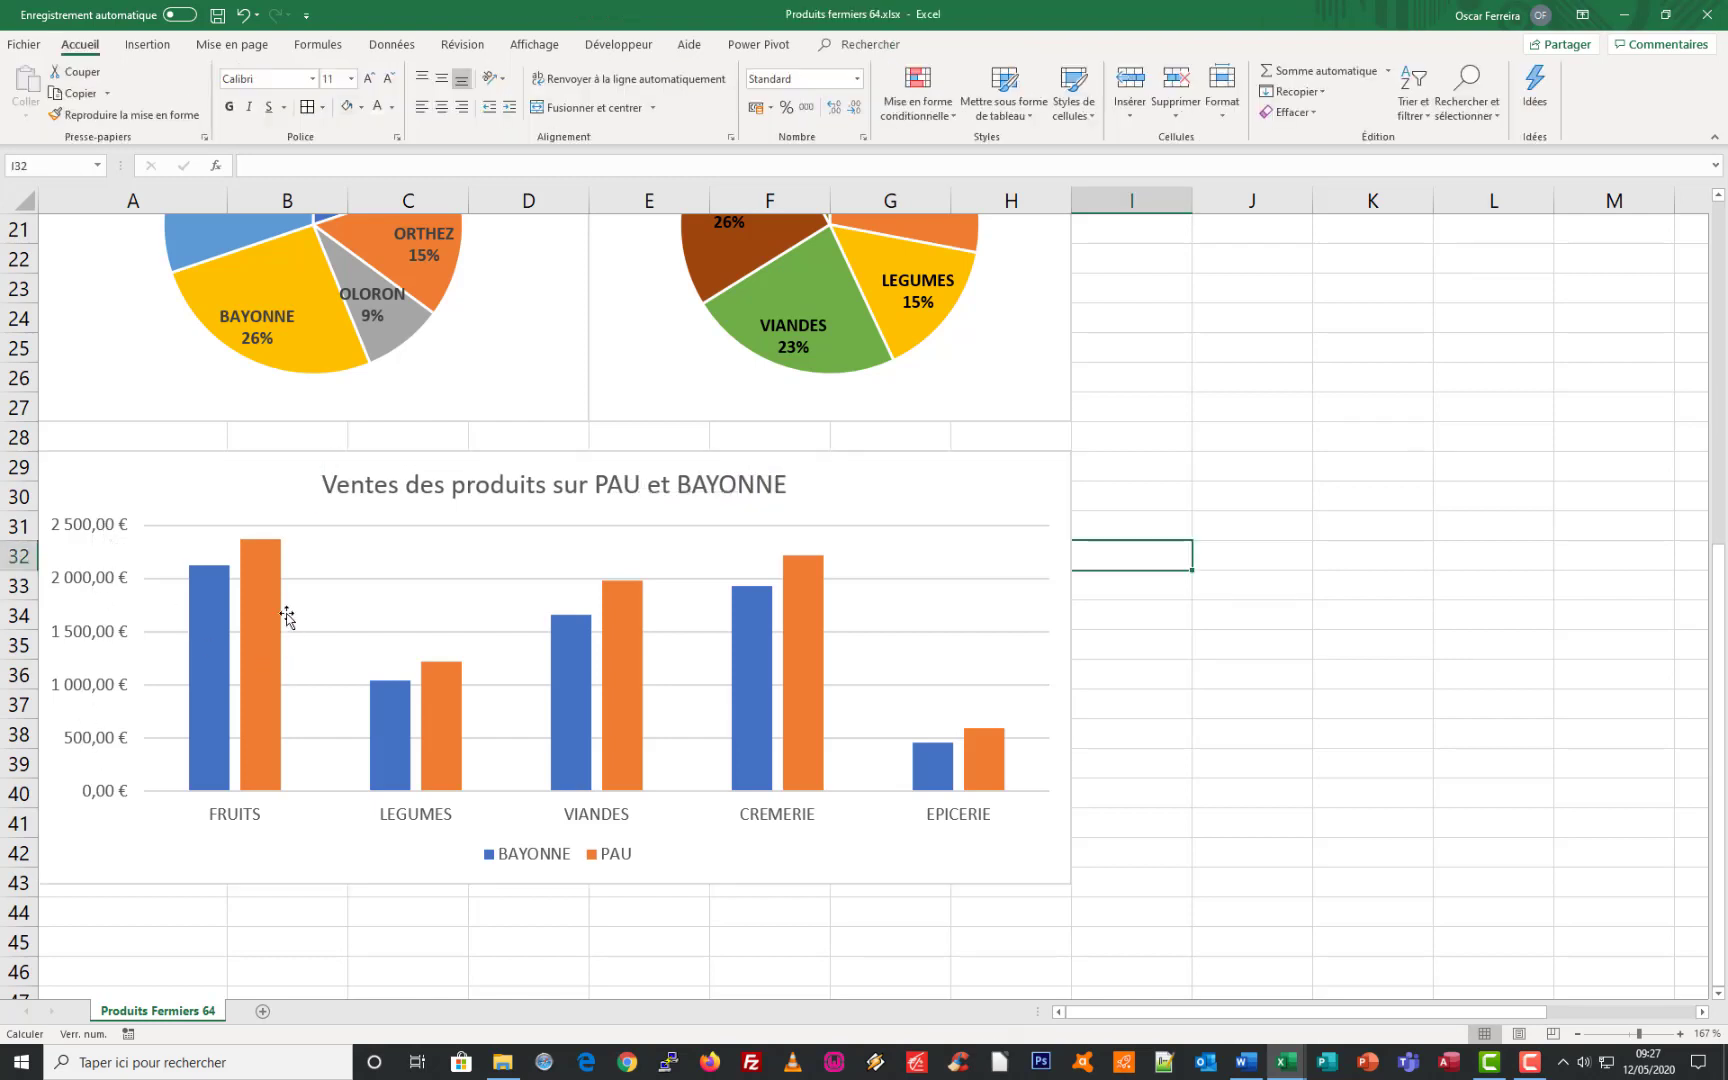
- Apply the second chart style to the column chart, with vertical amount labels above the bars and the legend under the title
scroll(281, 605, "down", 1)
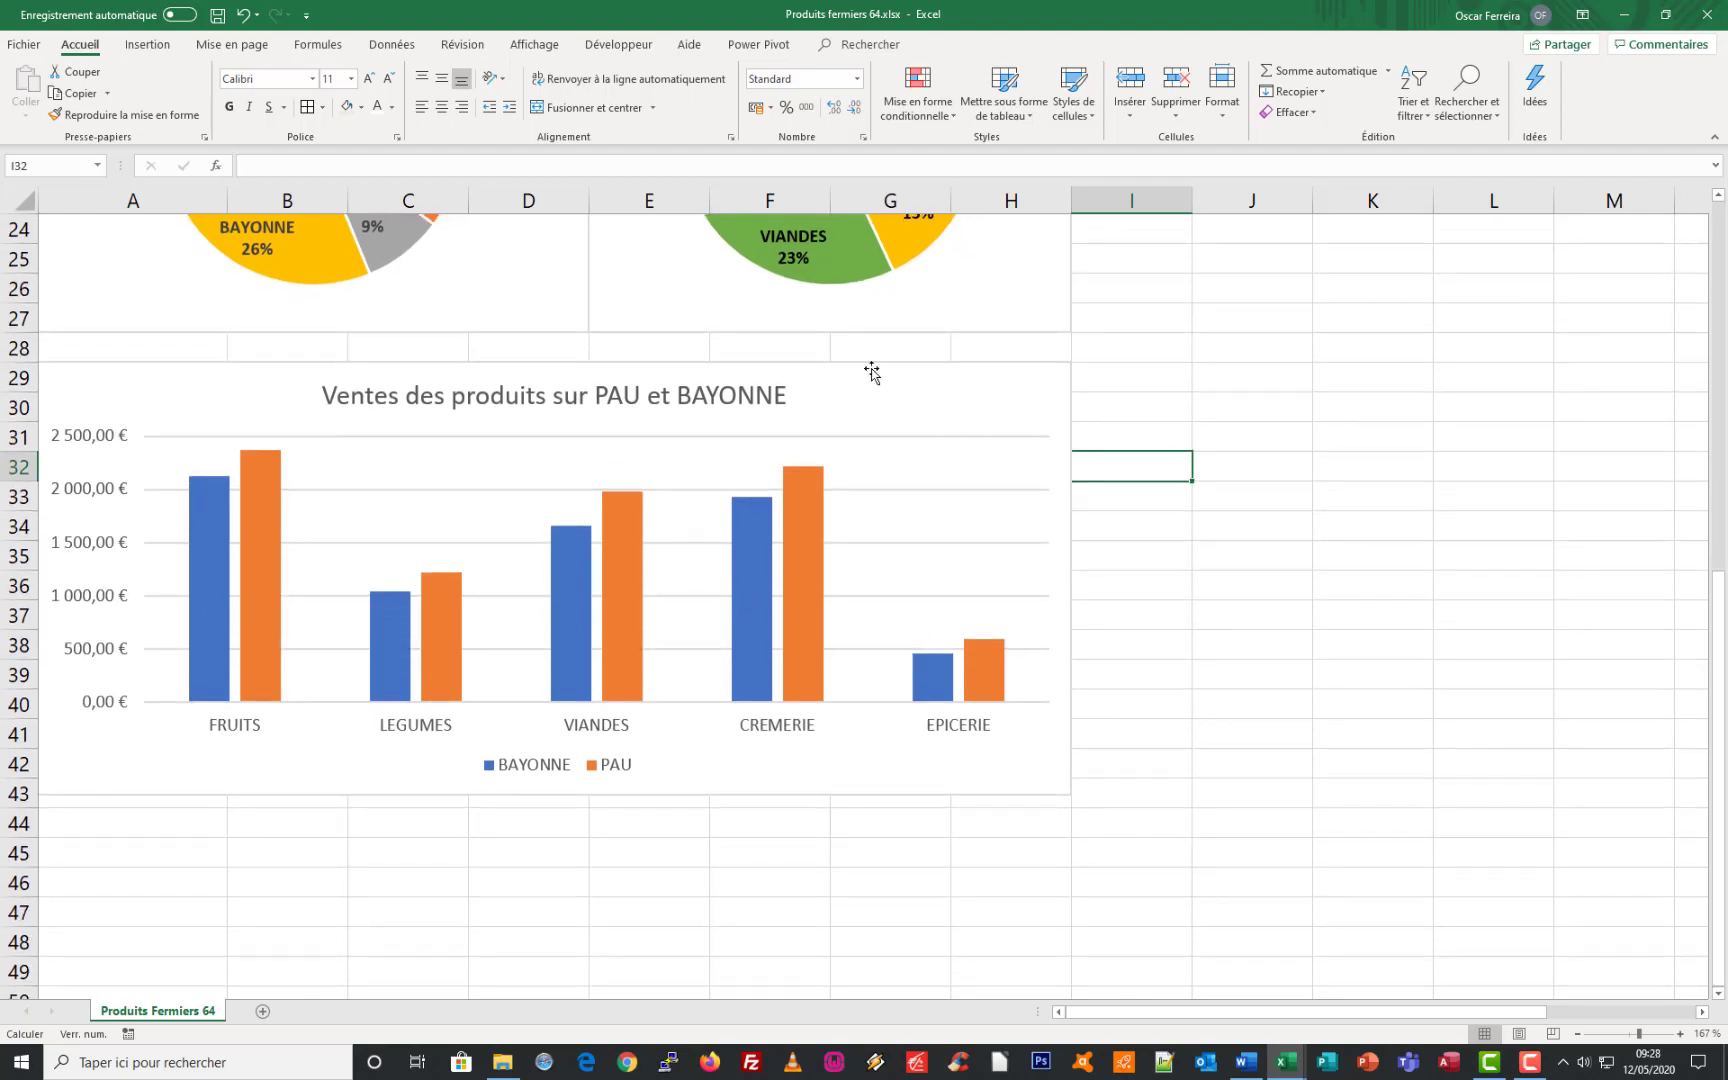
left_click(937, 400)
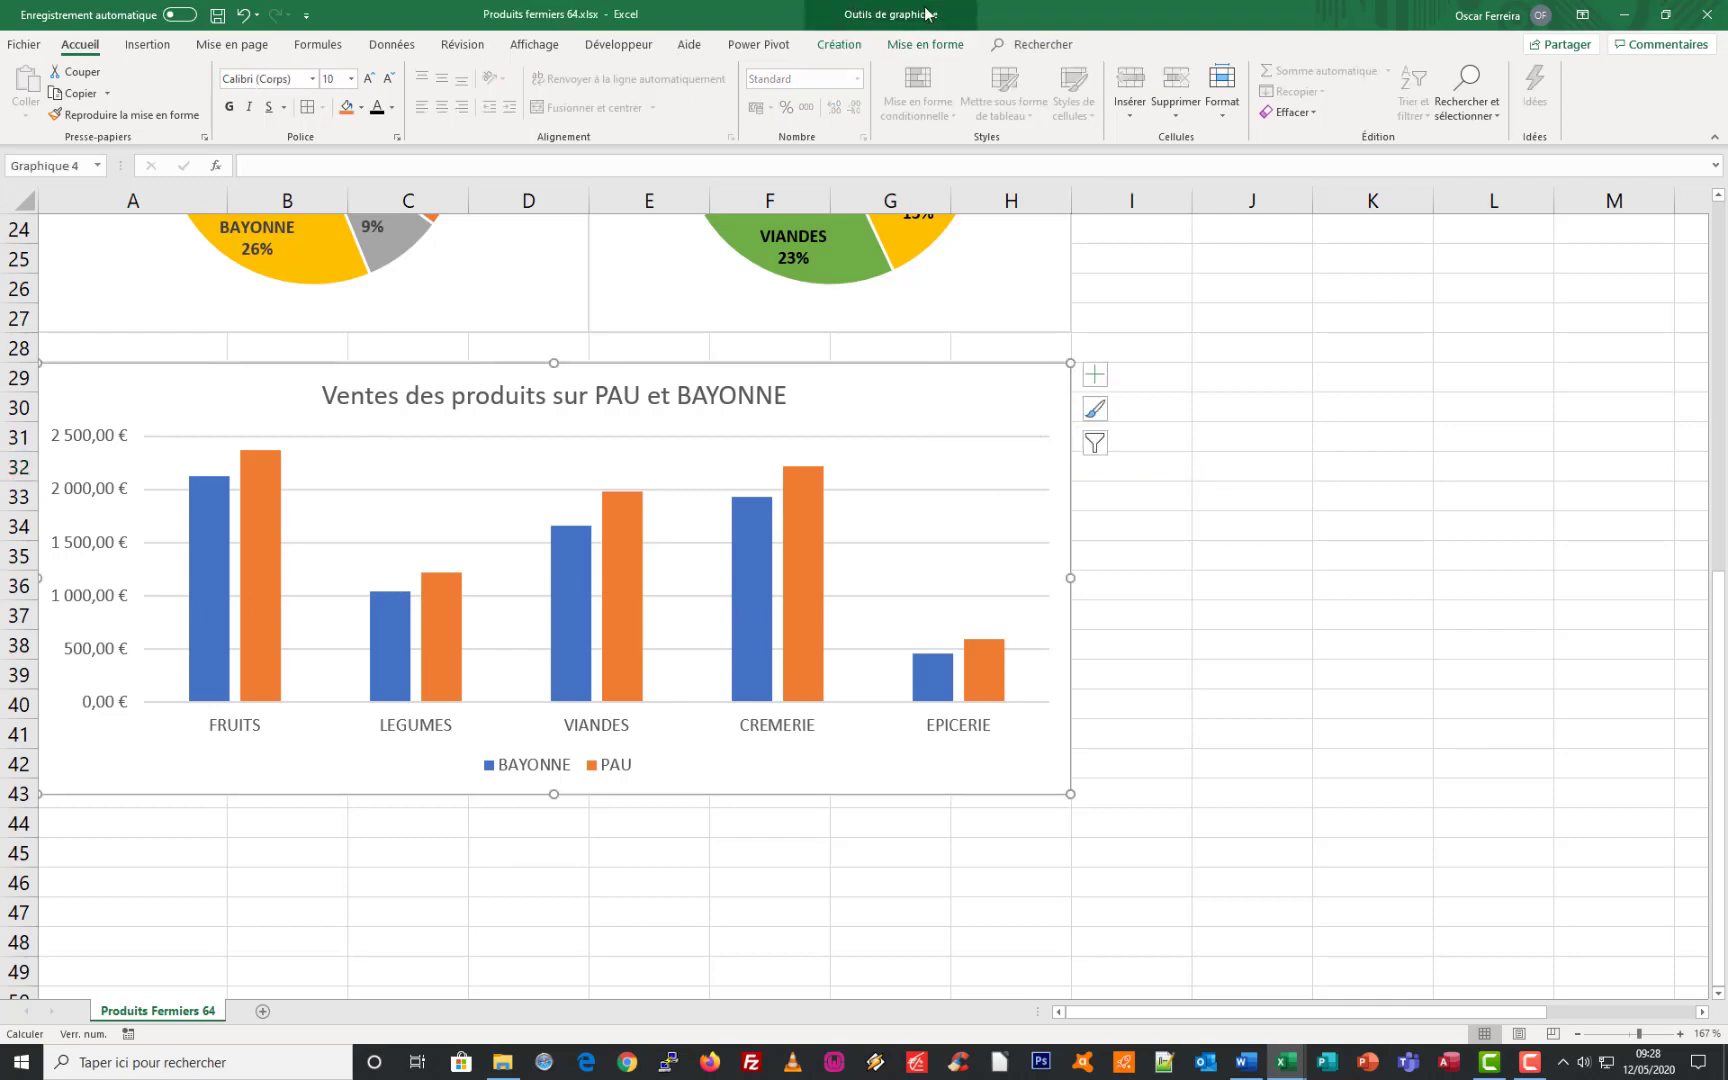
left_click(850, 47)
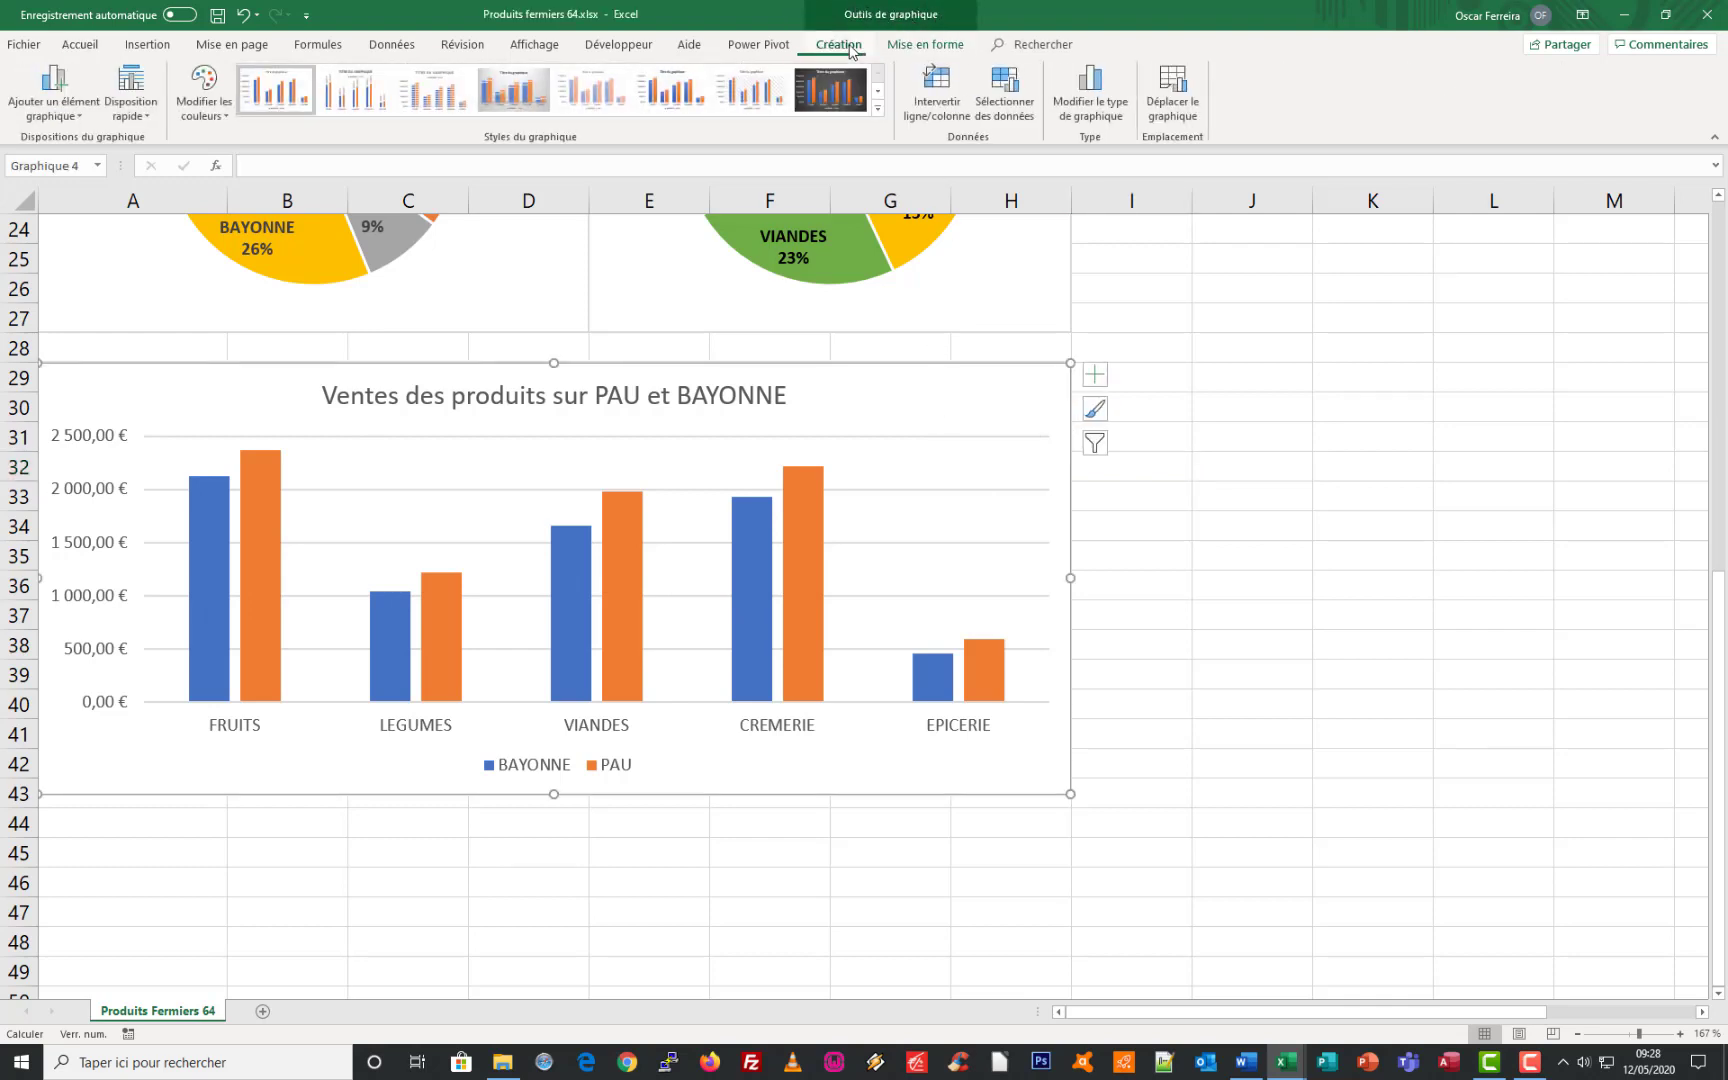
left_click(878, 114)
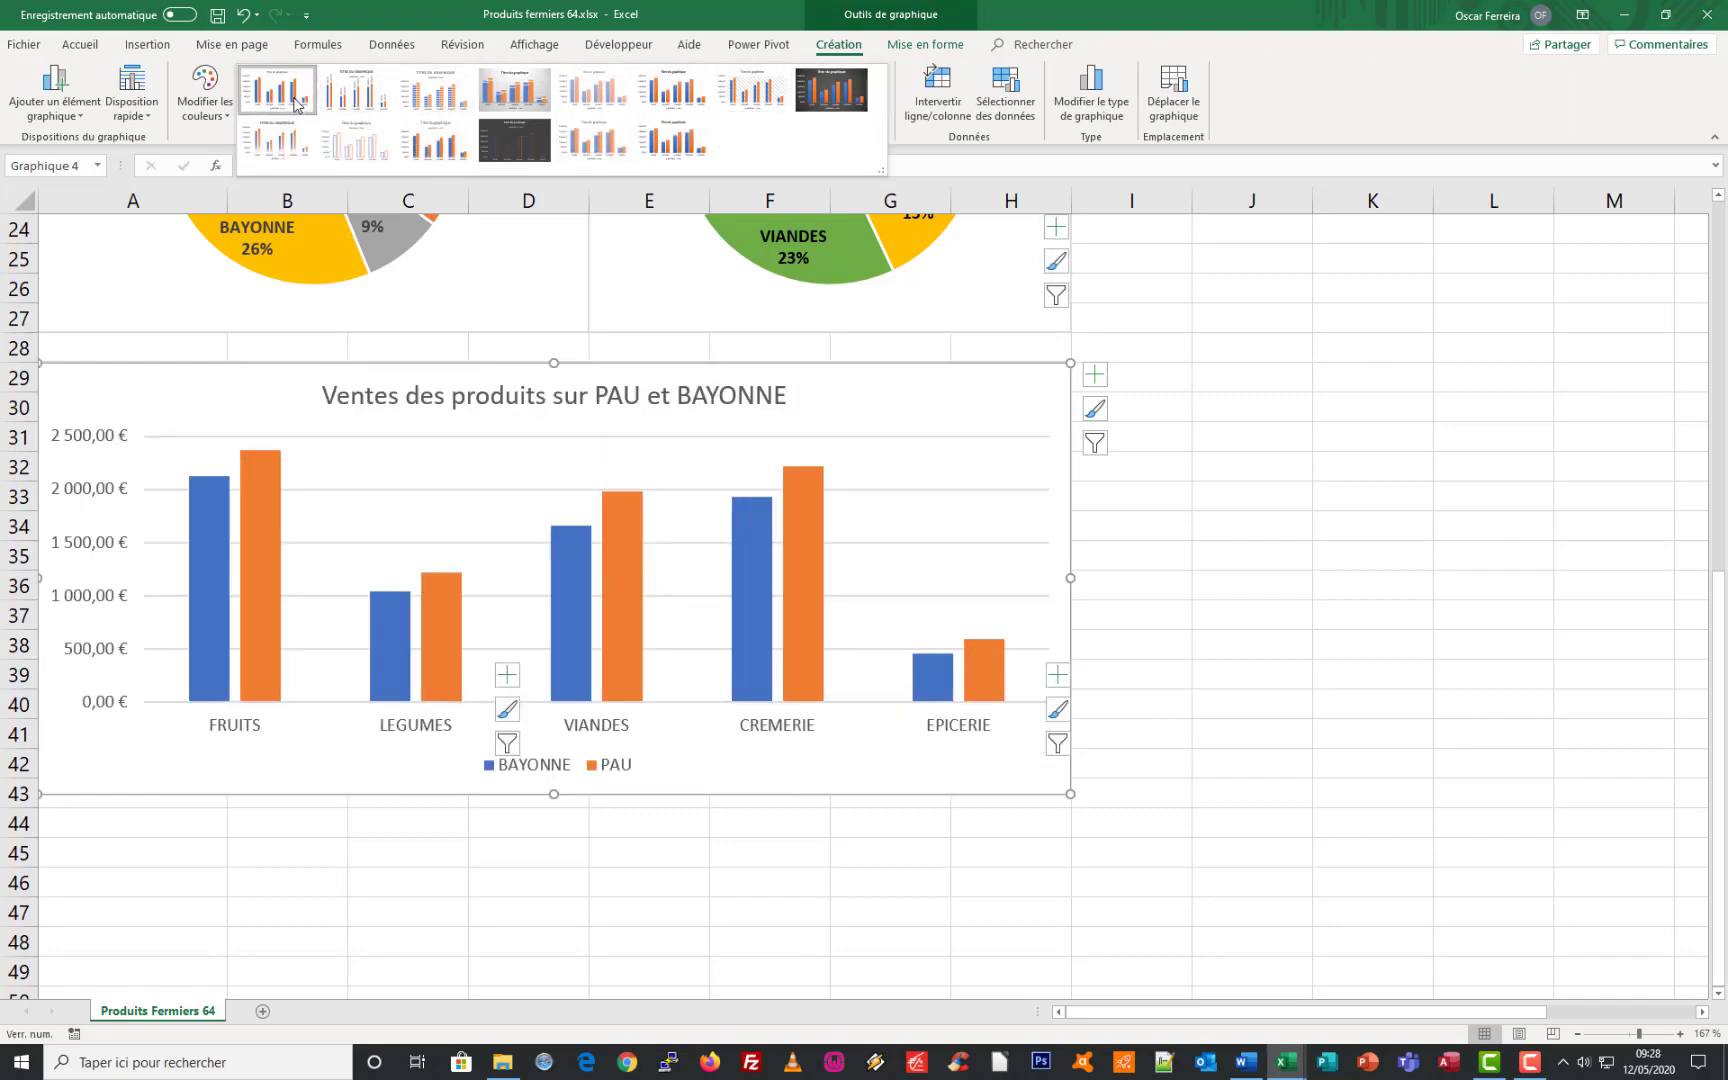
left_click(360, 96)
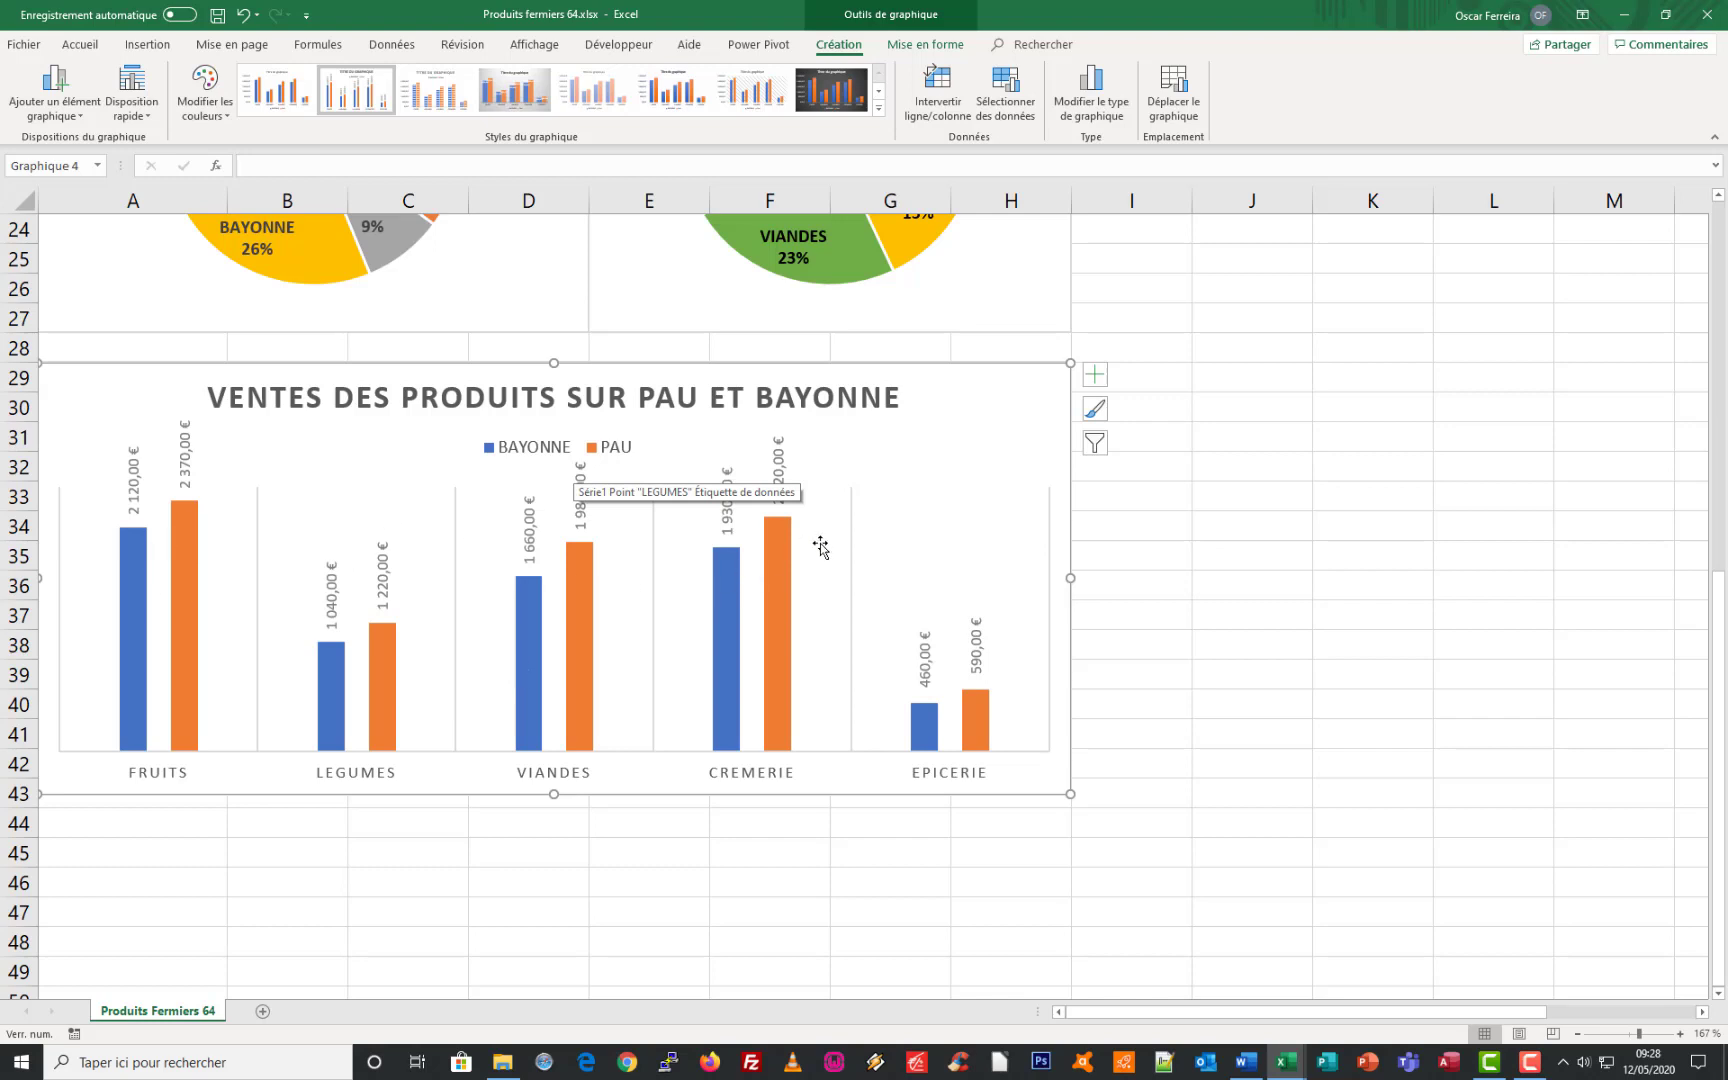
scroll(166, 787, "down", 1)
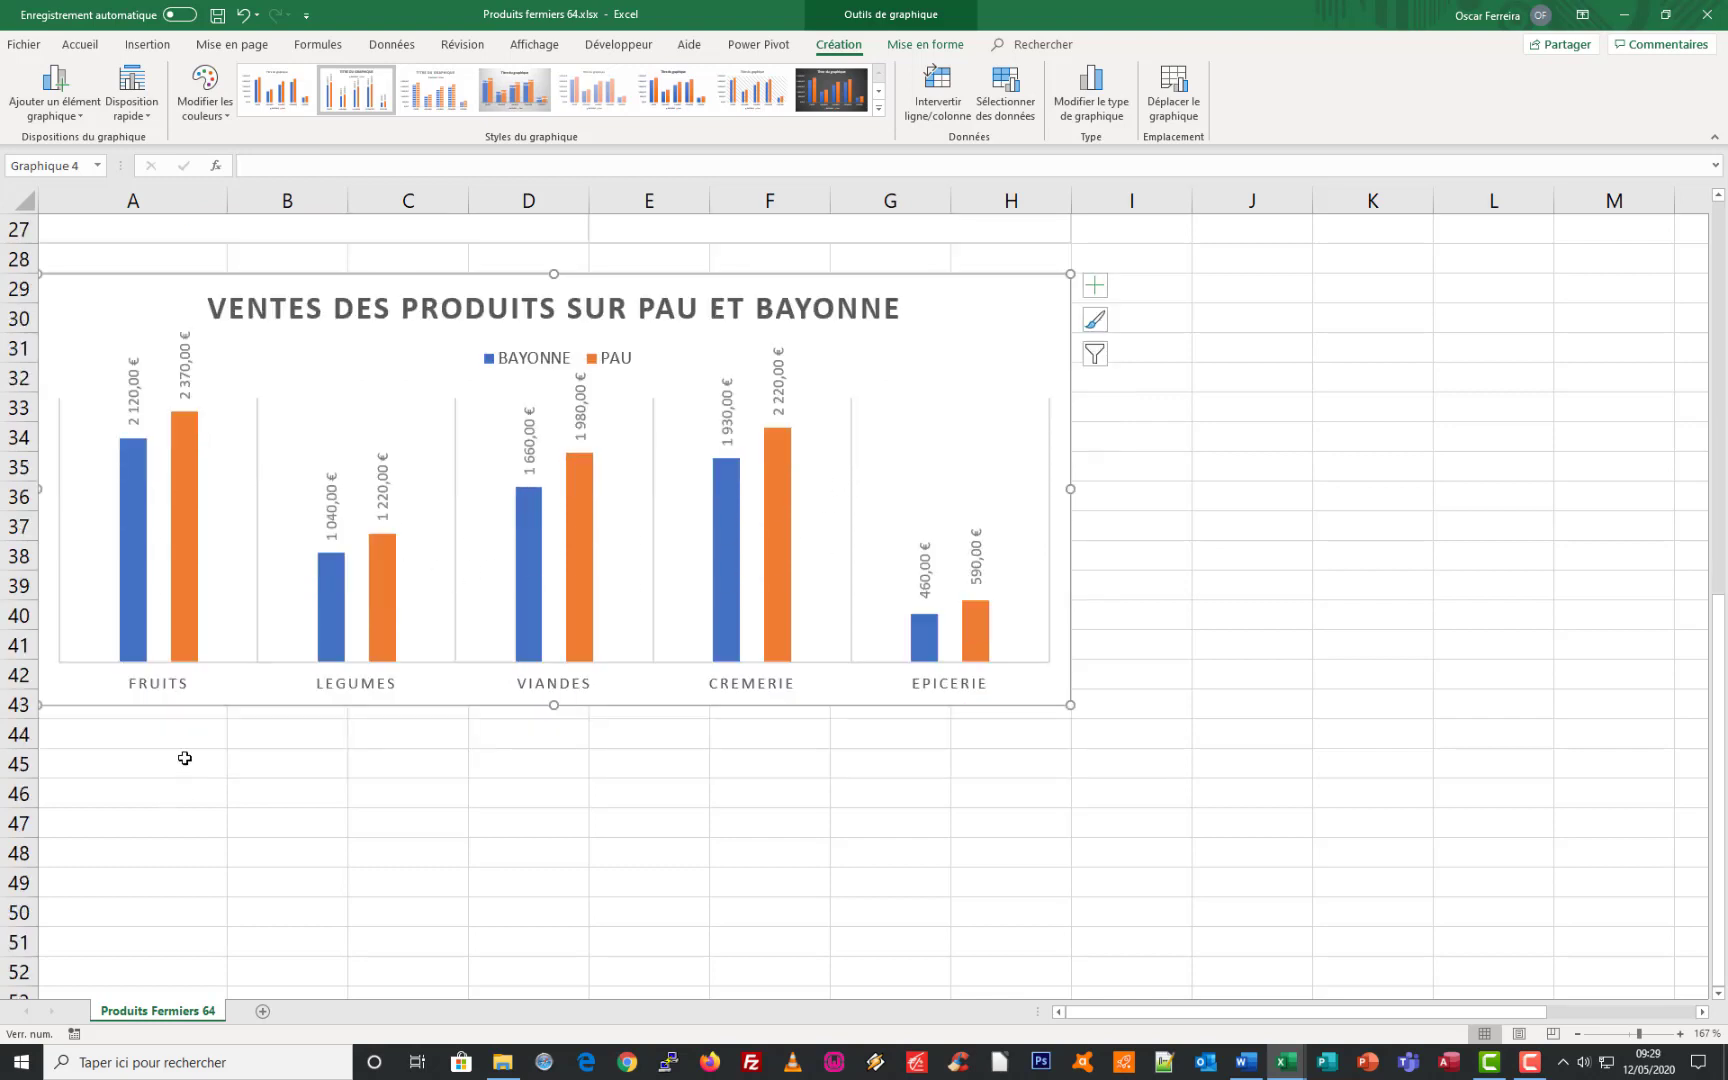
- Enlarge the column chart's product category labels to size 10 and make them bold
left_click(158, 688)
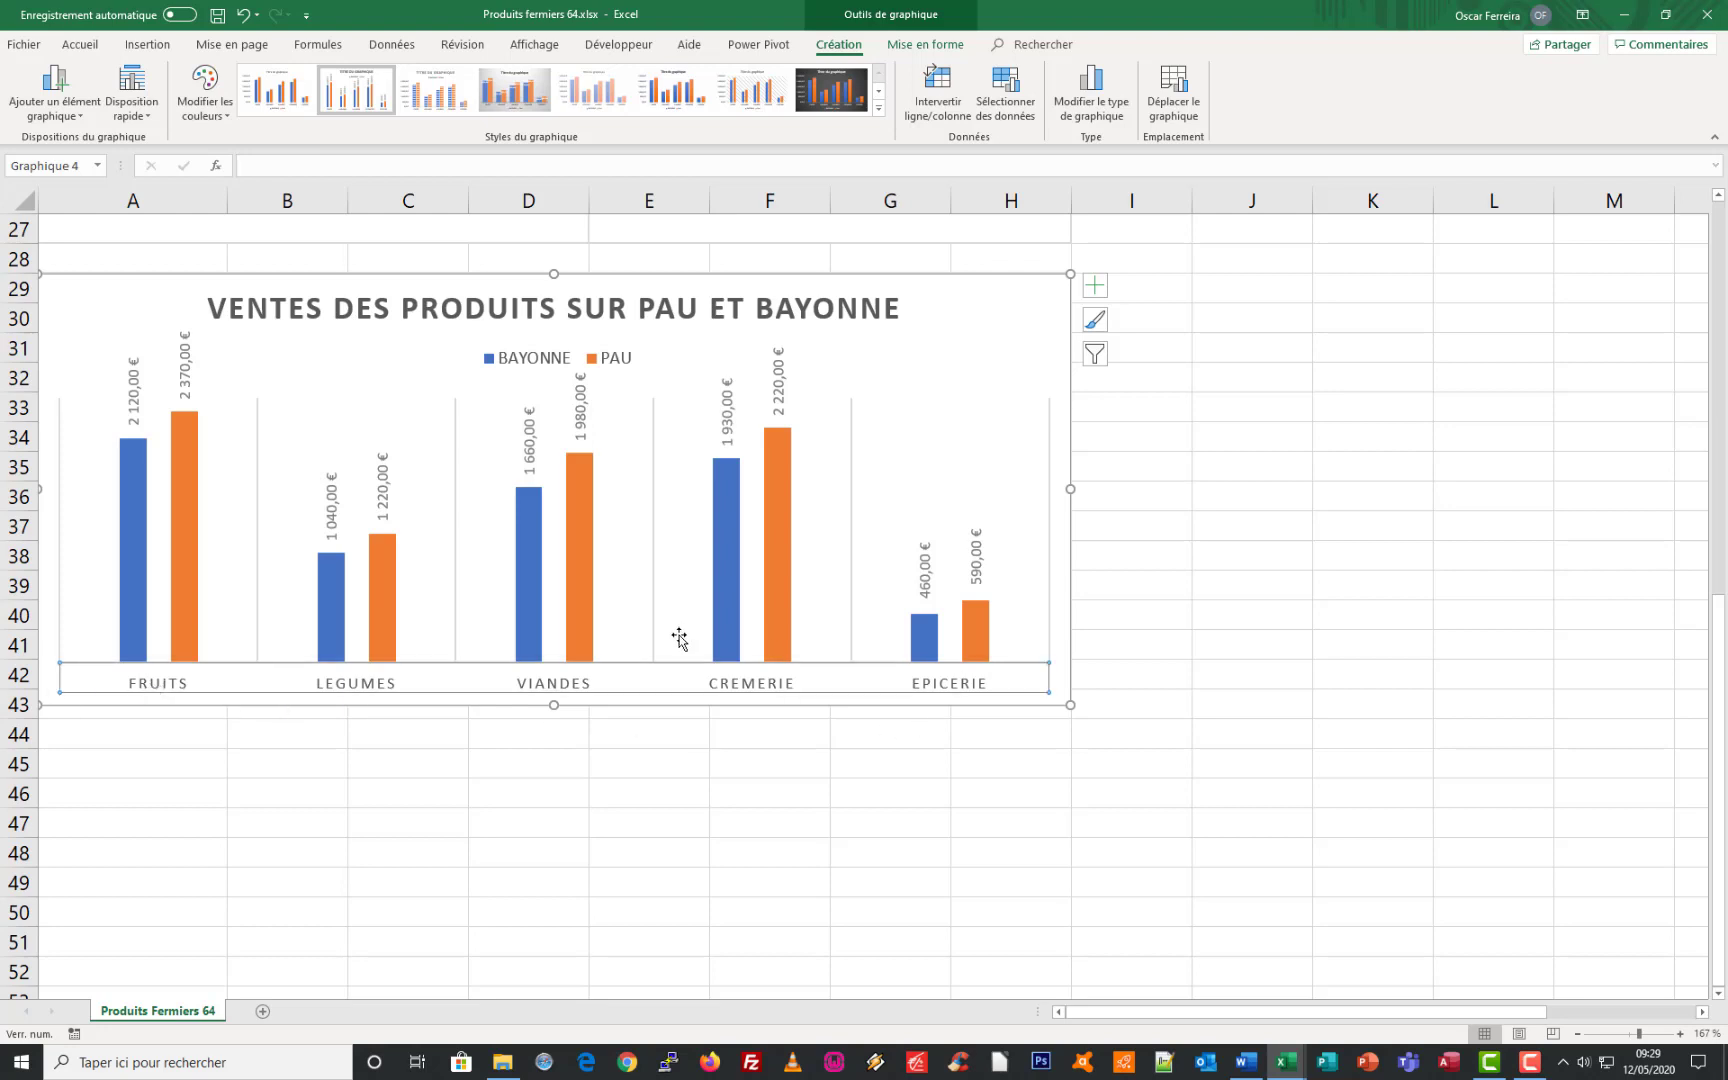
left_click(79, 46)
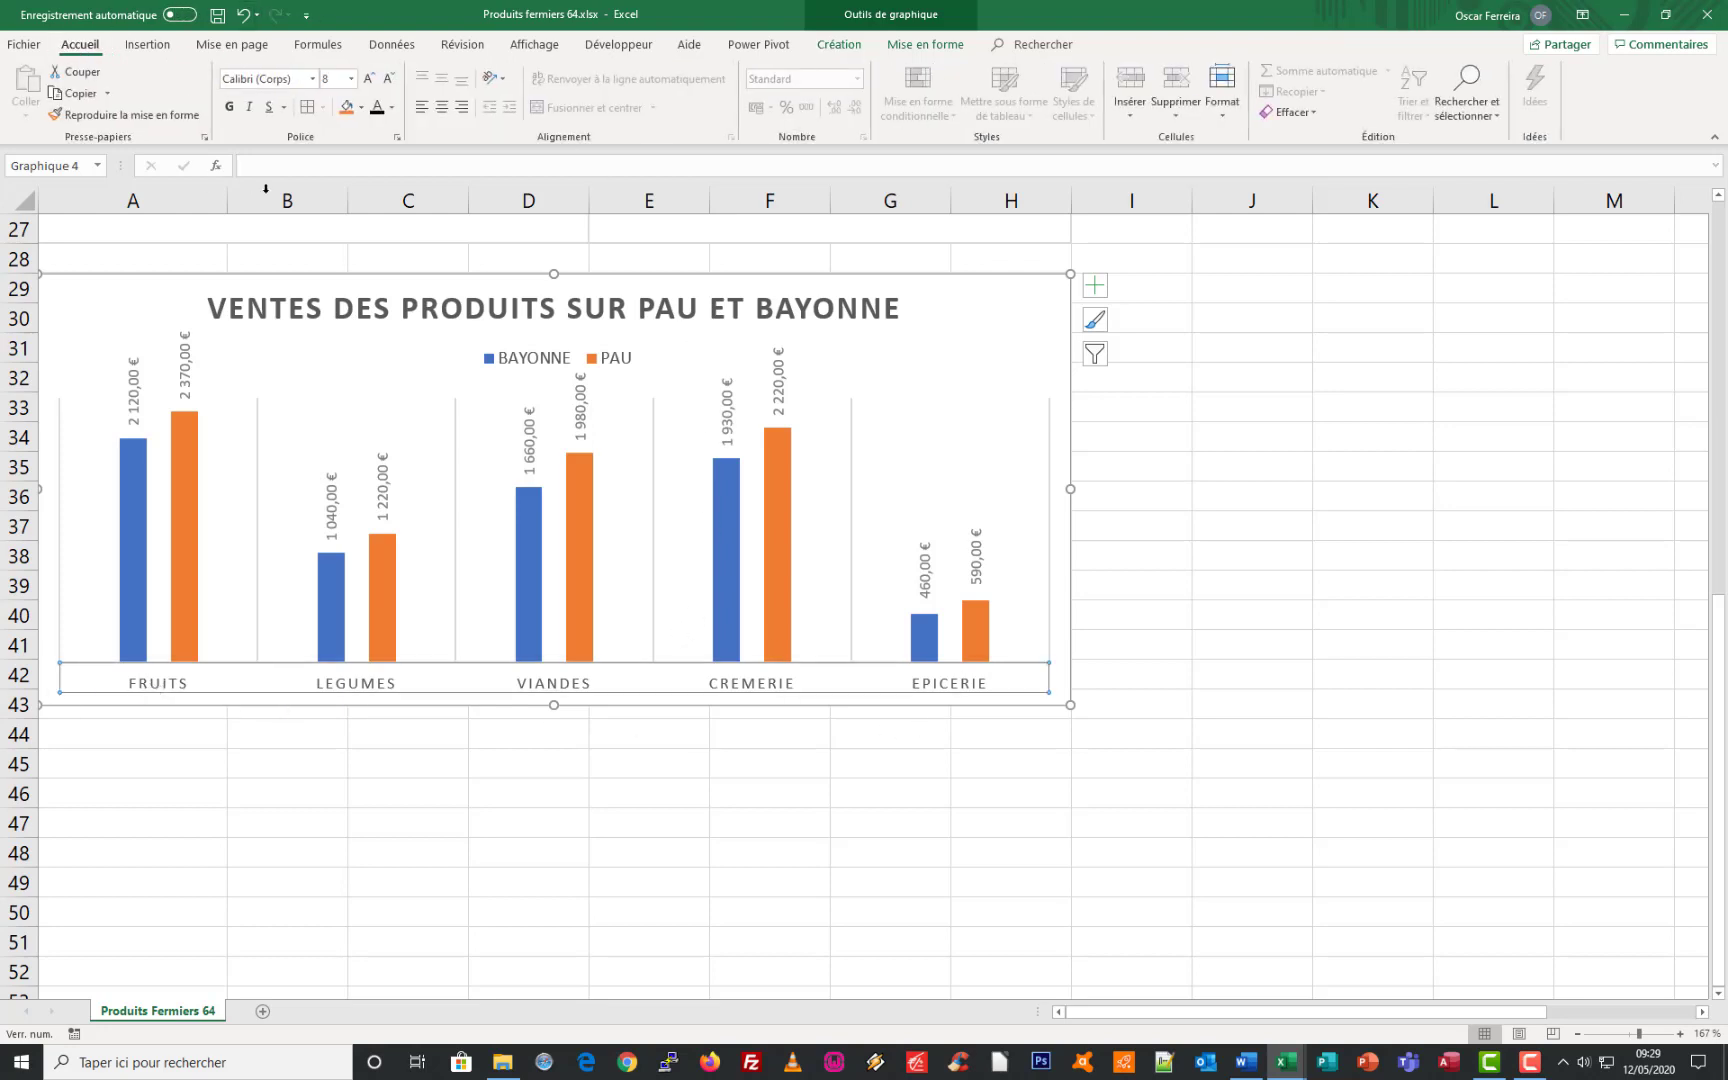
left_click(370, 80)
left_click(370, 80)
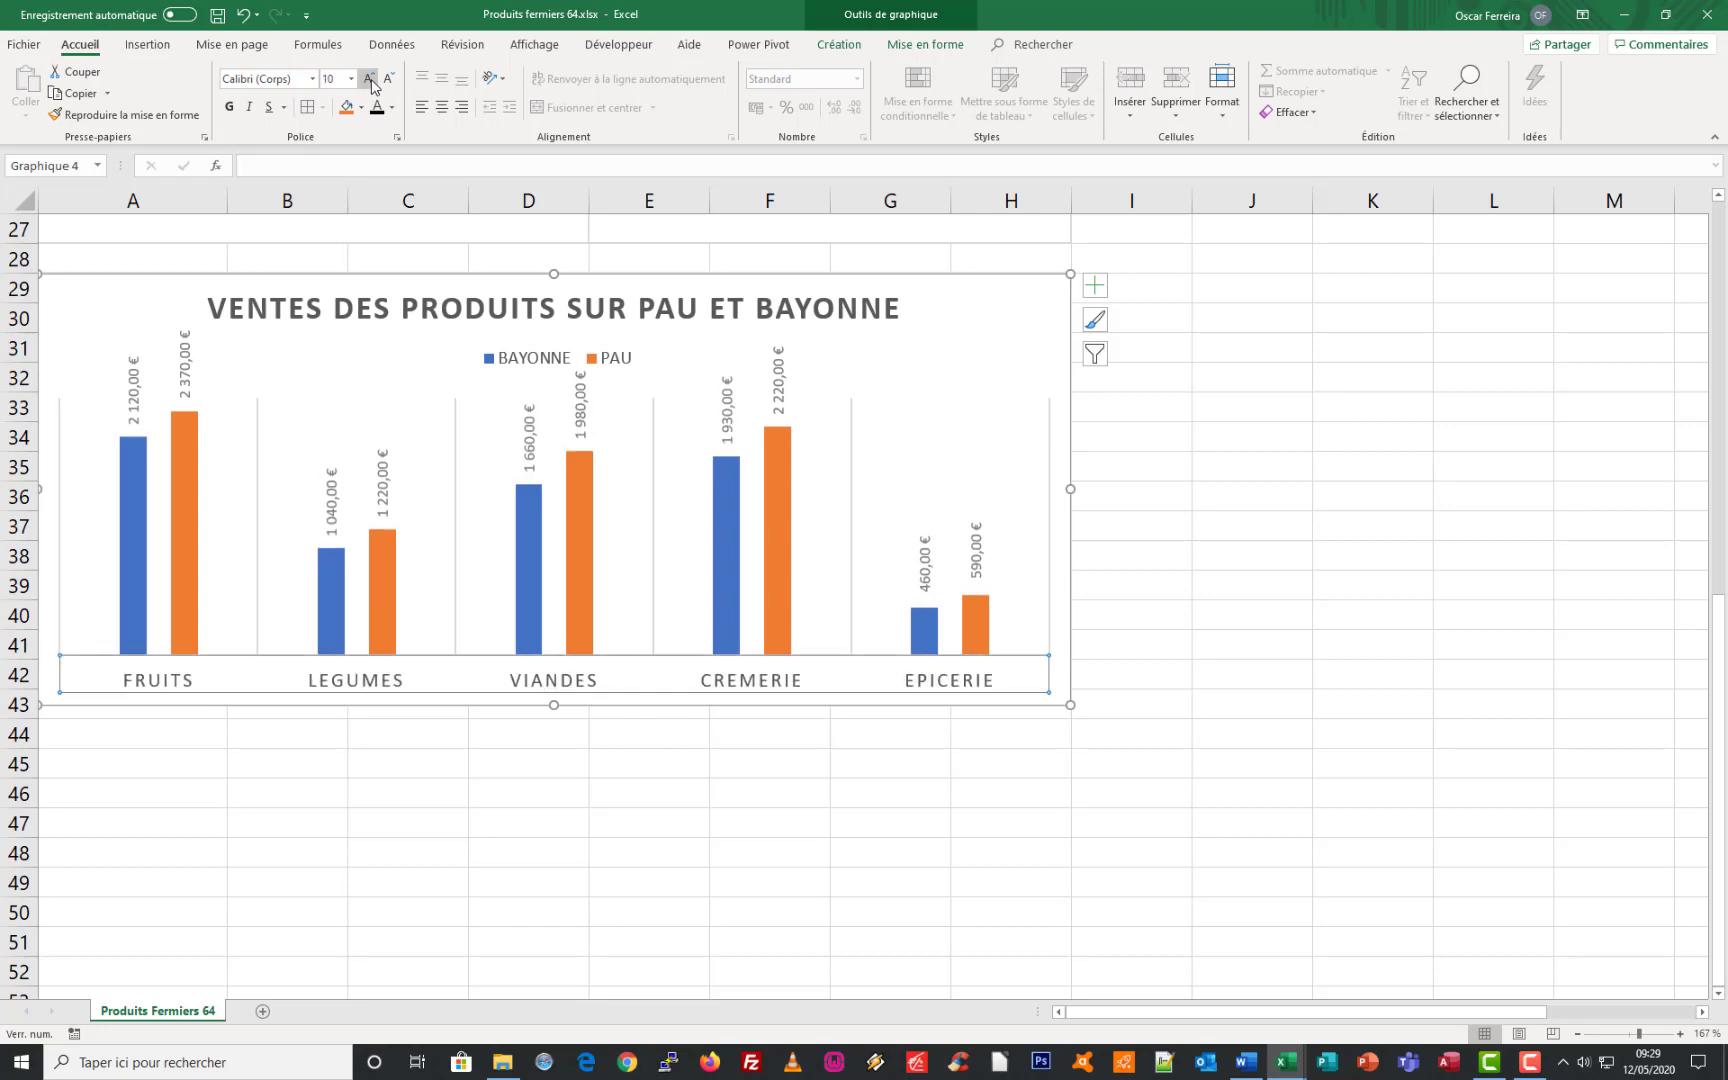
left_click(230, 107)
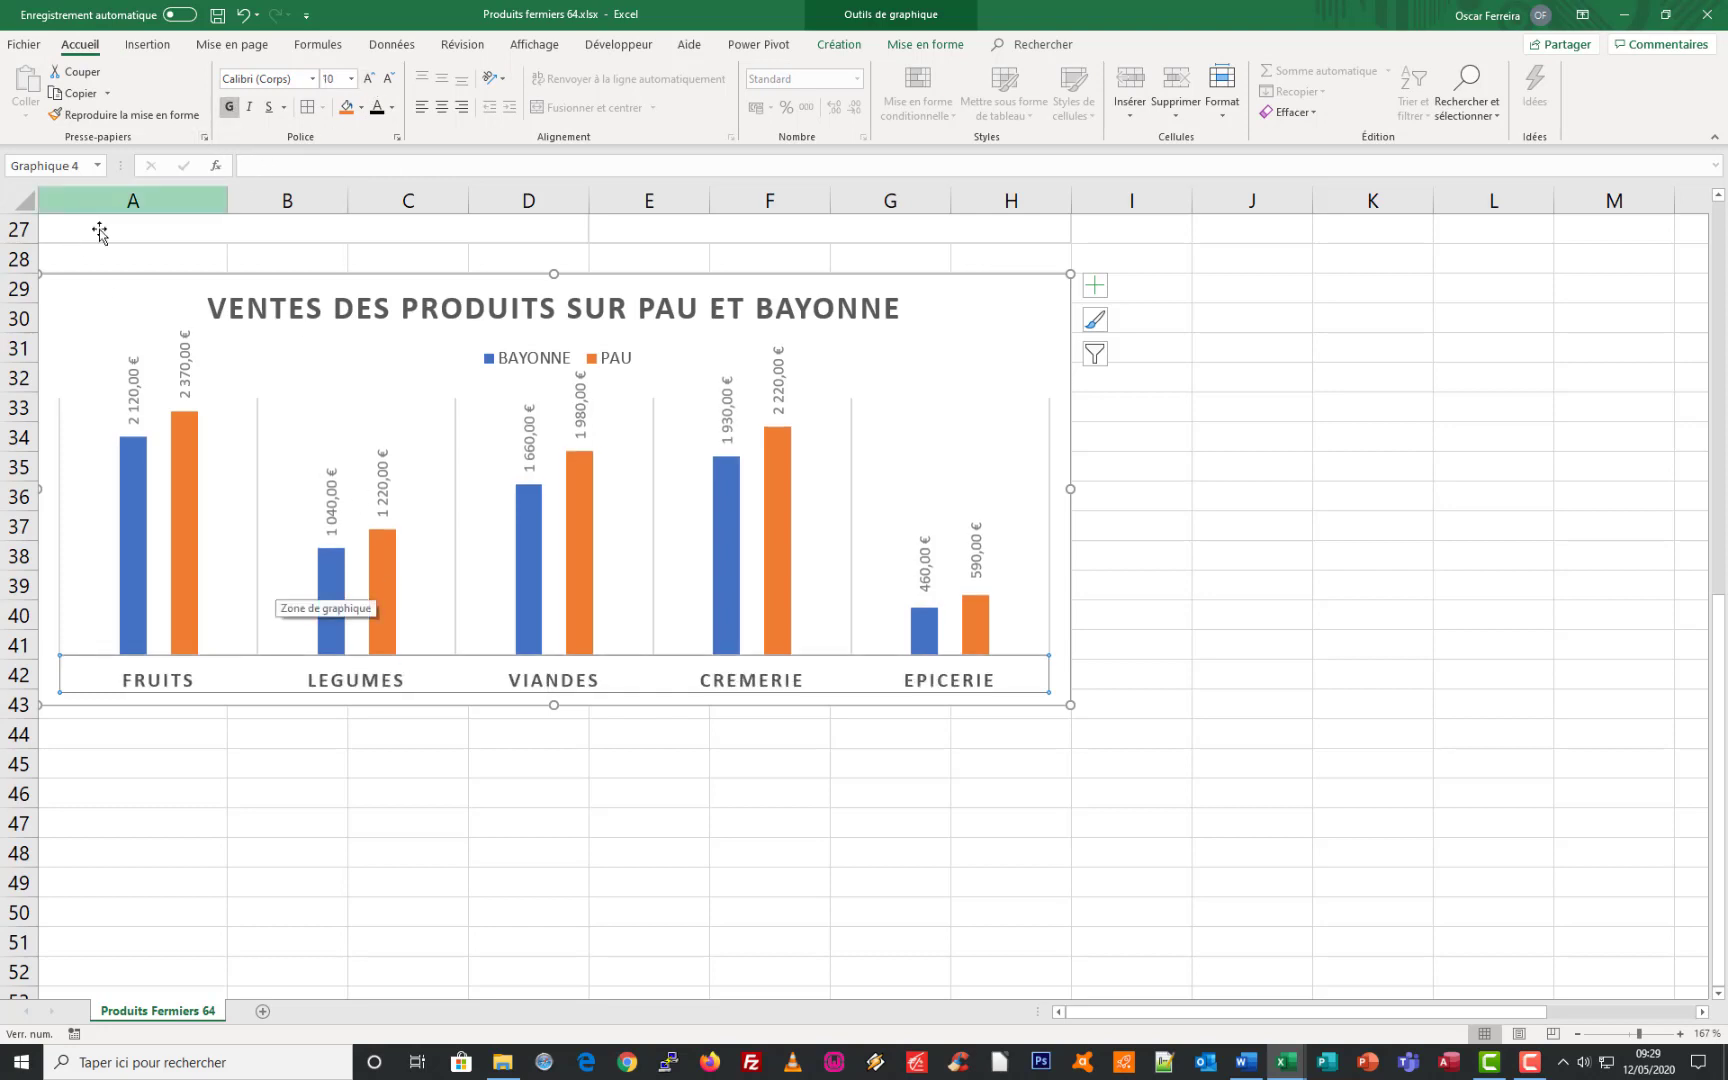
- Make the BAYONNE data labels in the column chart bold and theme blue, matching their bars
left_click(131, 386)
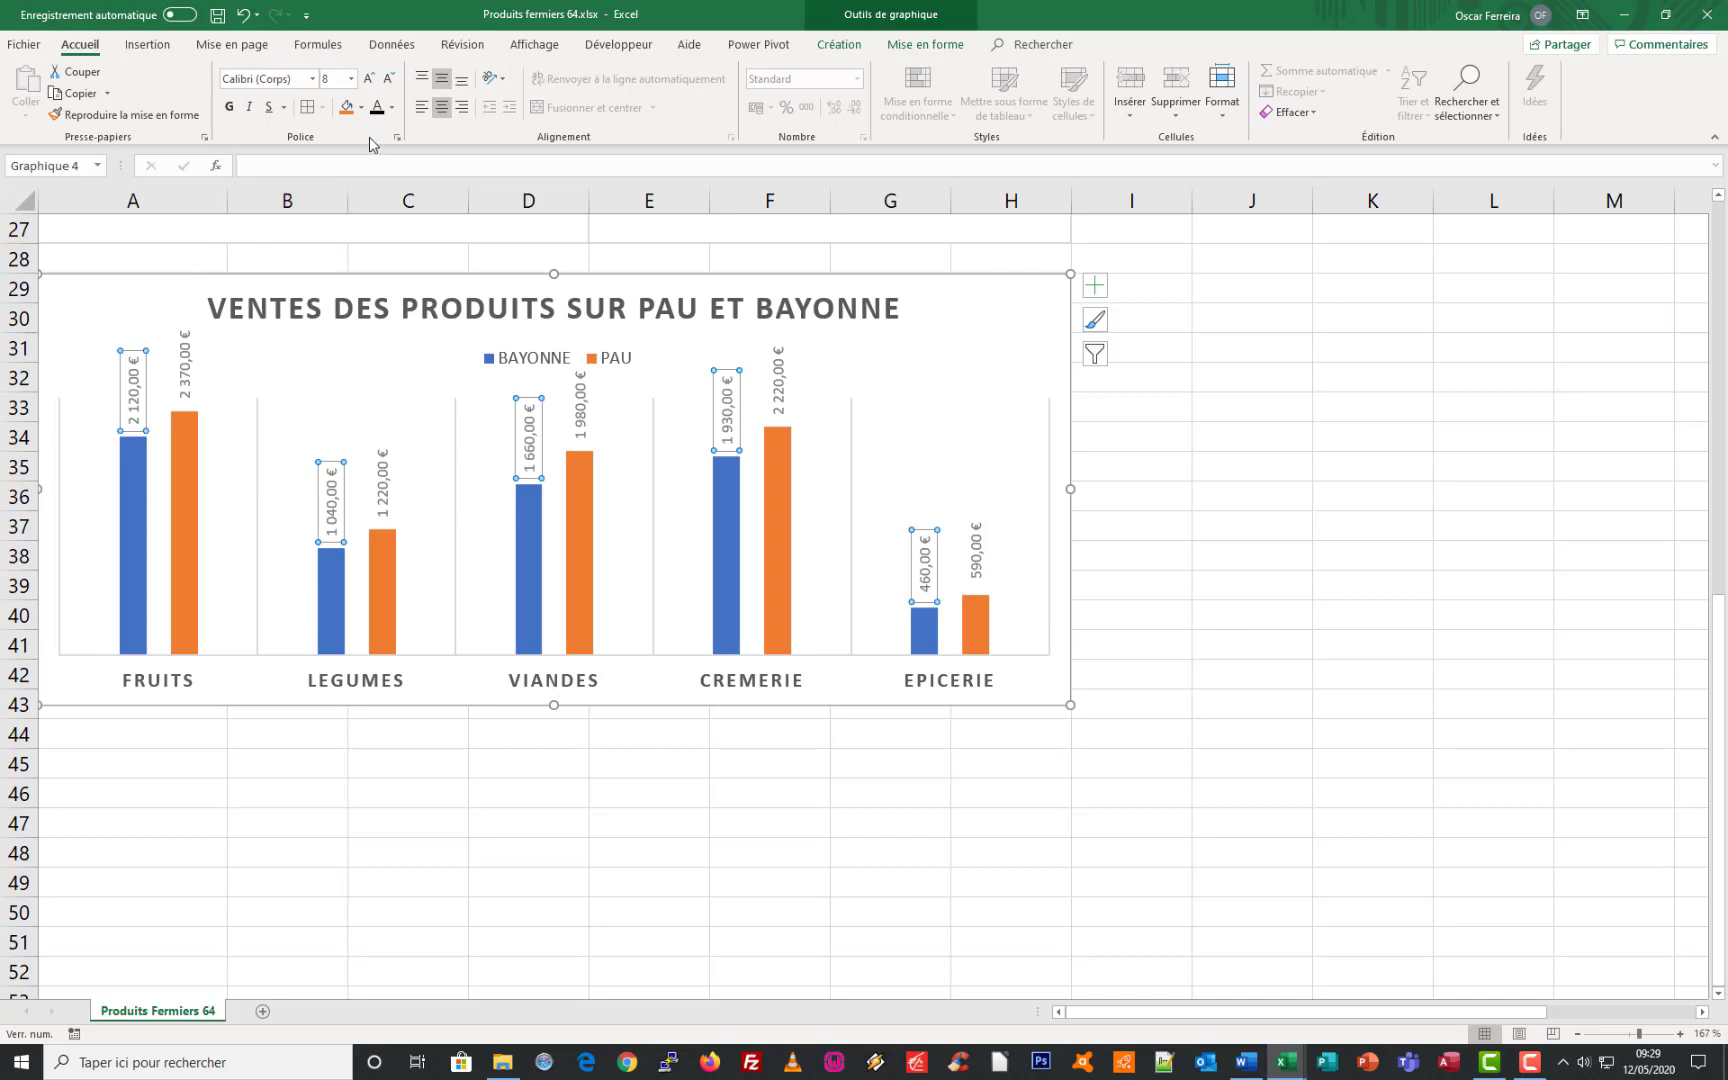
left_click(391, 107)
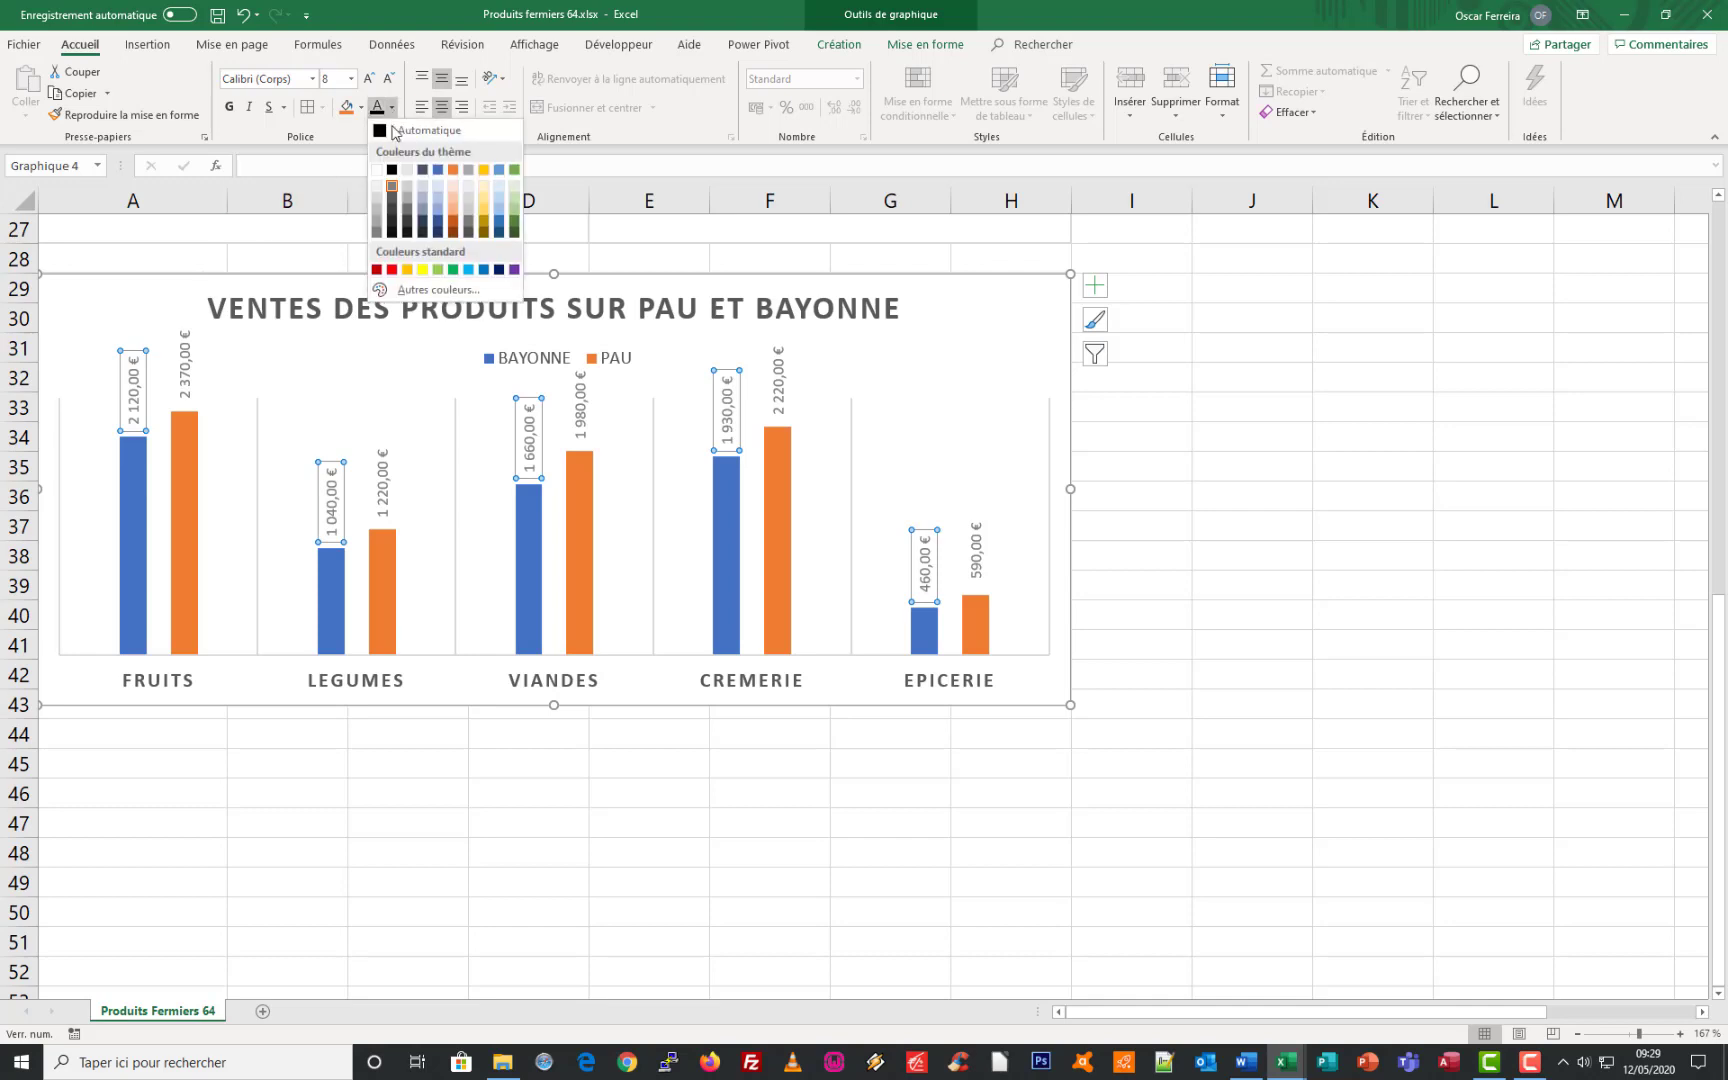
left_click(438, 172)
left_click(229, 107)
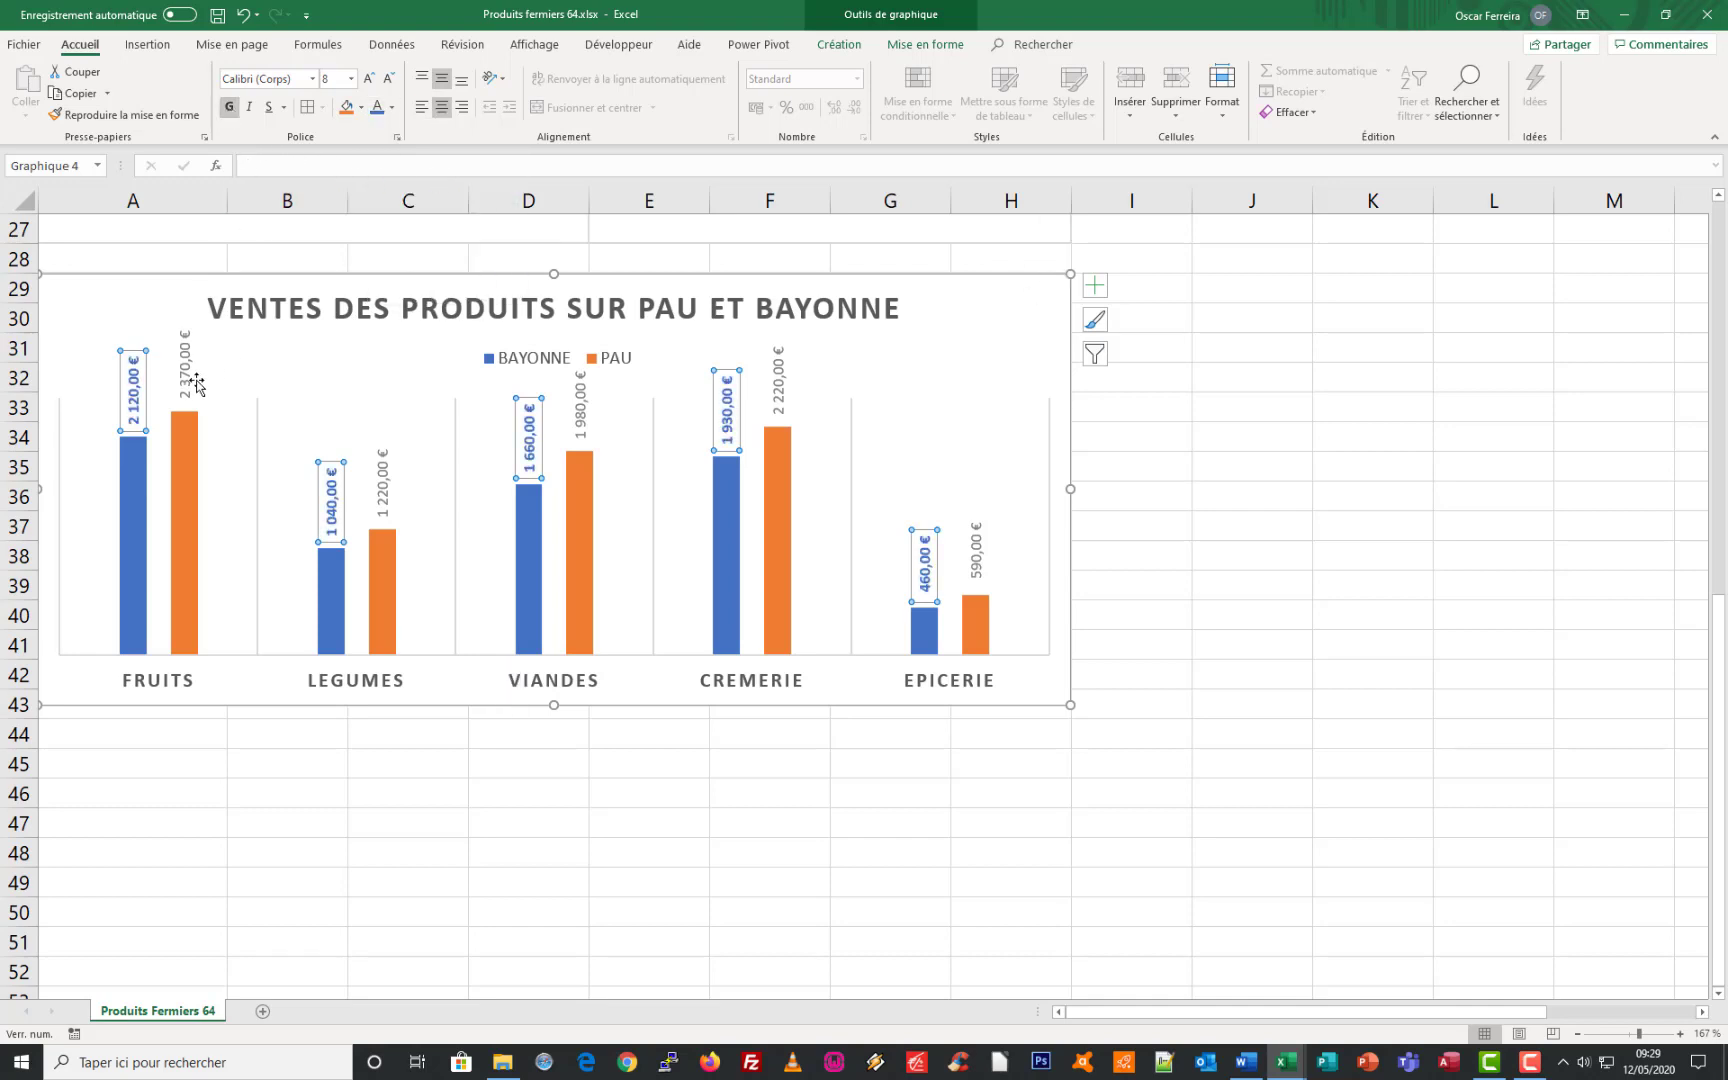
- Make the PAU data labels in the column chart bold and theme orange, matching their bars
left_click(183, 372)
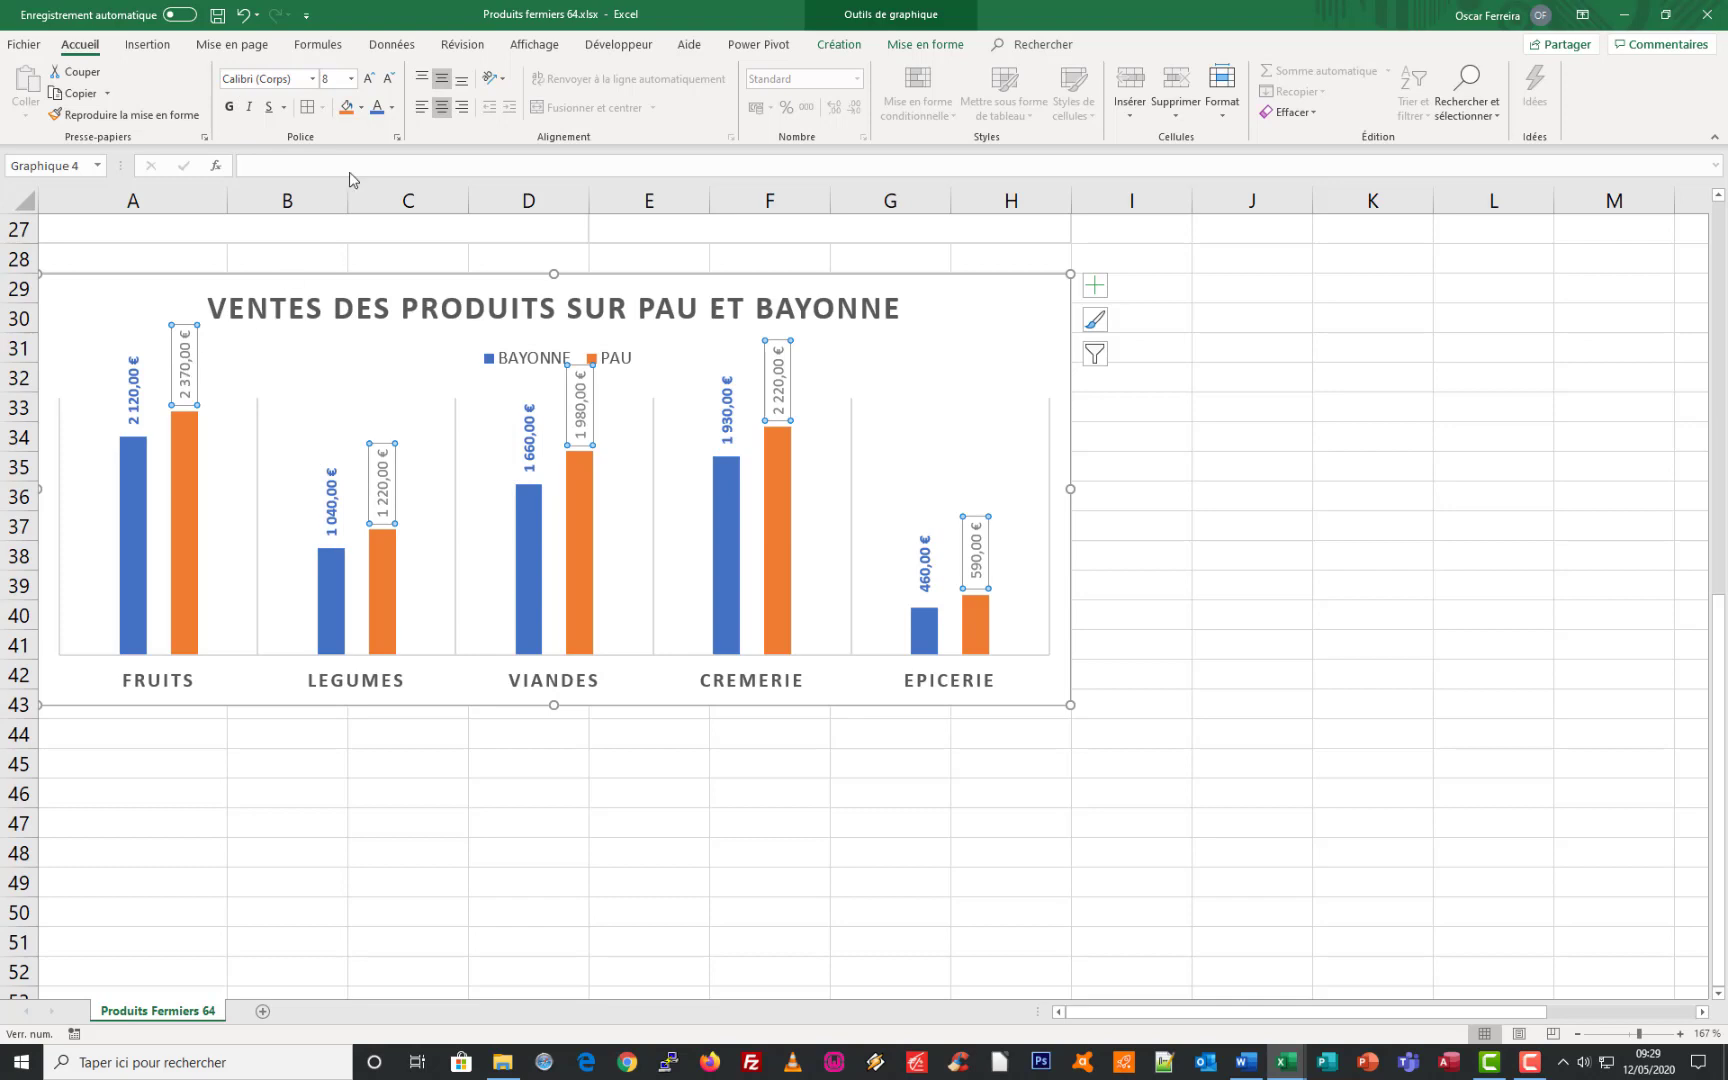
left_click(392, 108)
left_click(453, 164)
left_click(230, 107)
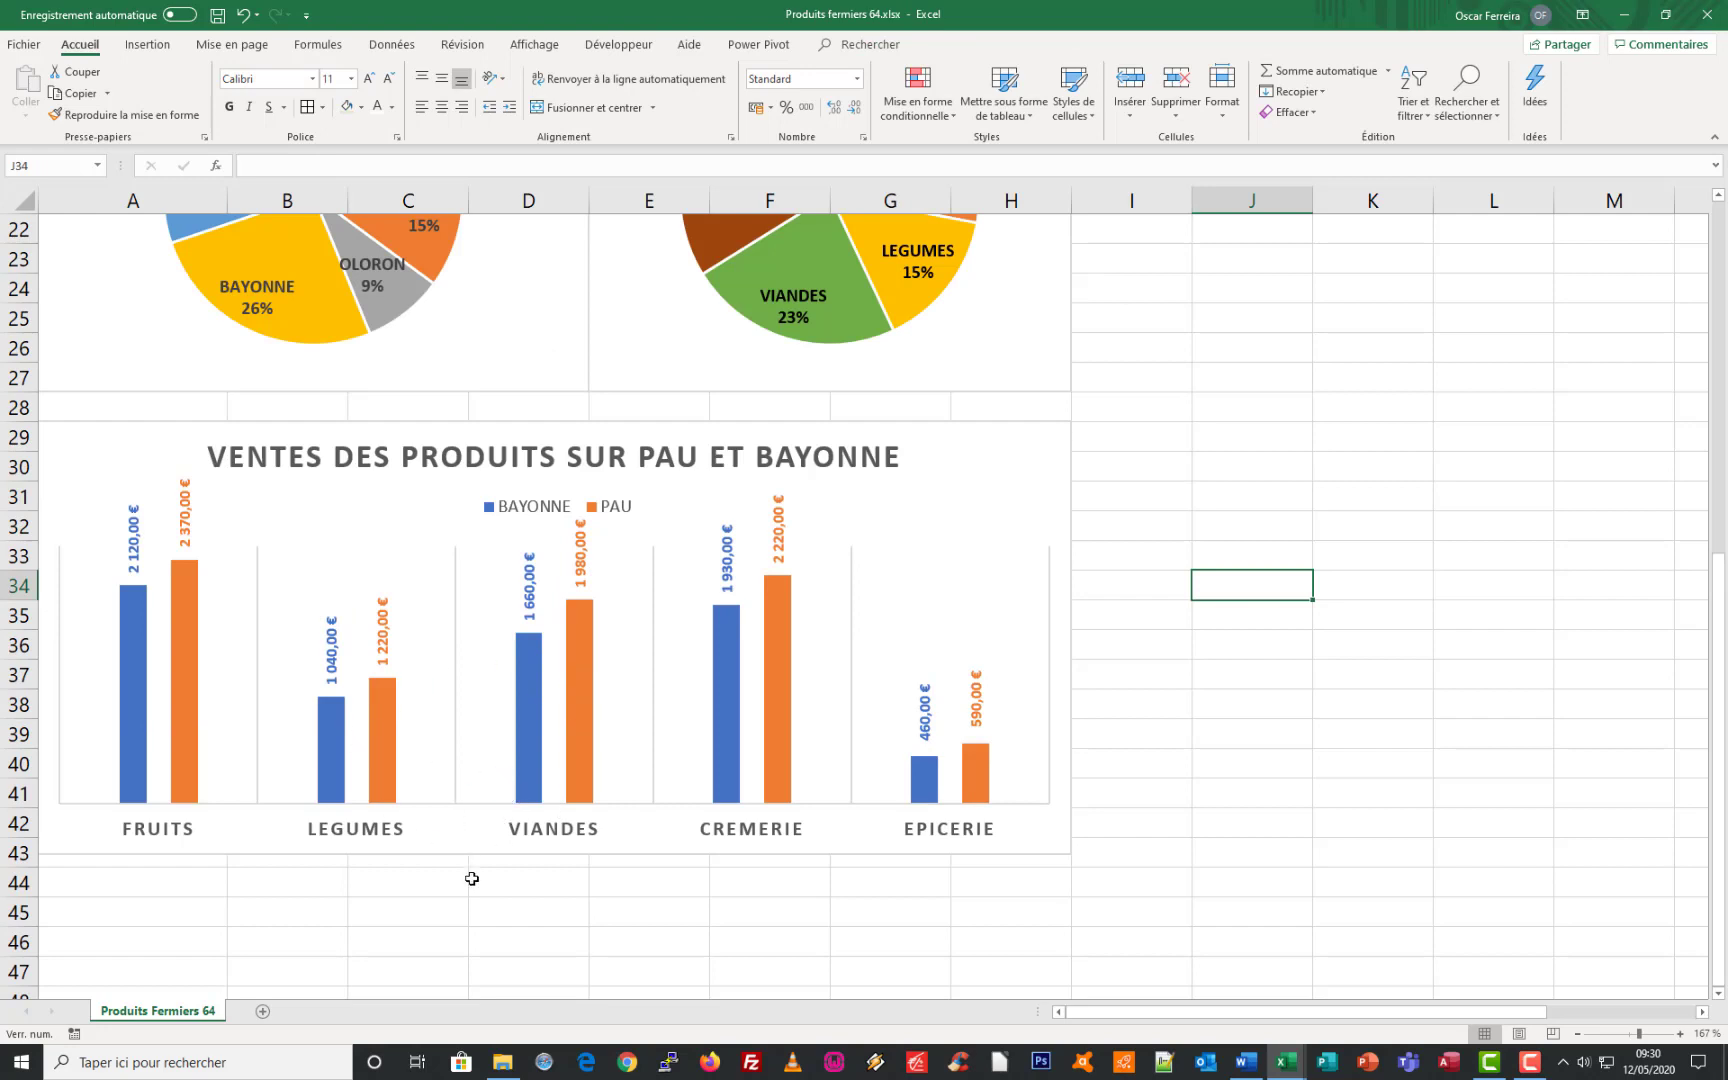
- Extend the column chart's lower edge slightly to the bottom of row 43
left_click(470, 842)
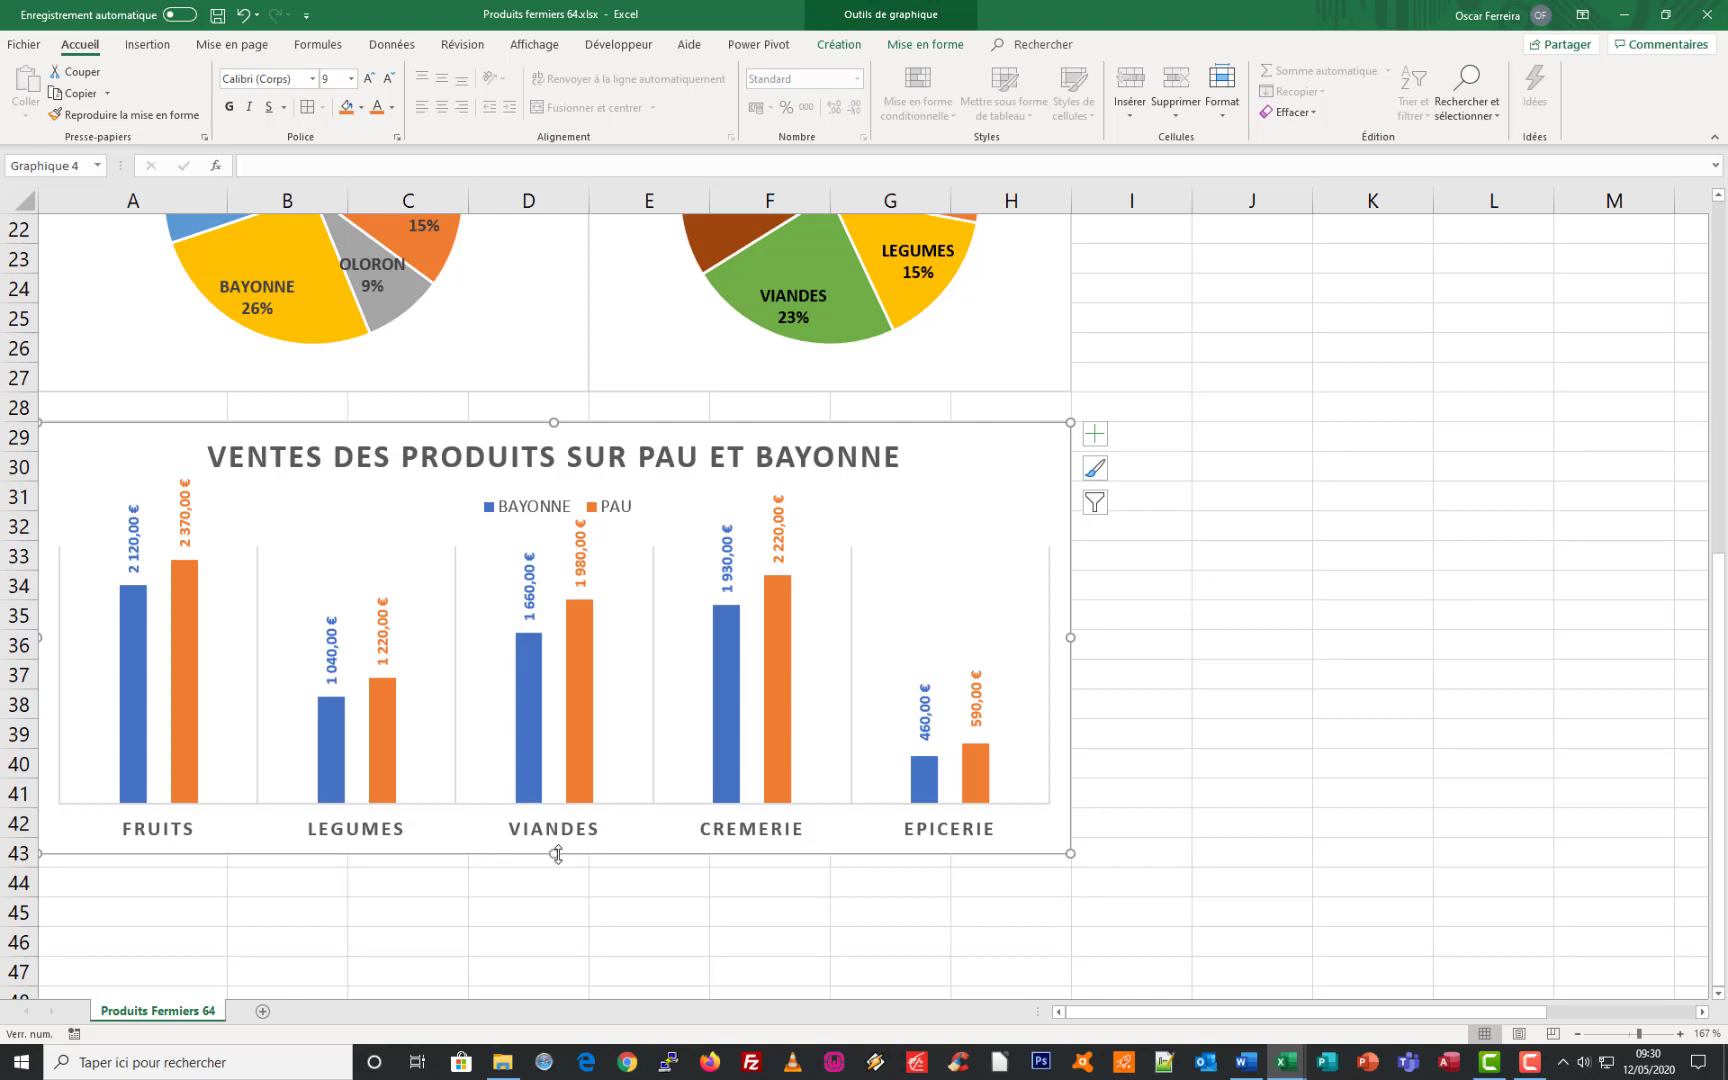
left_click_drag(556, 858, 554, 867)
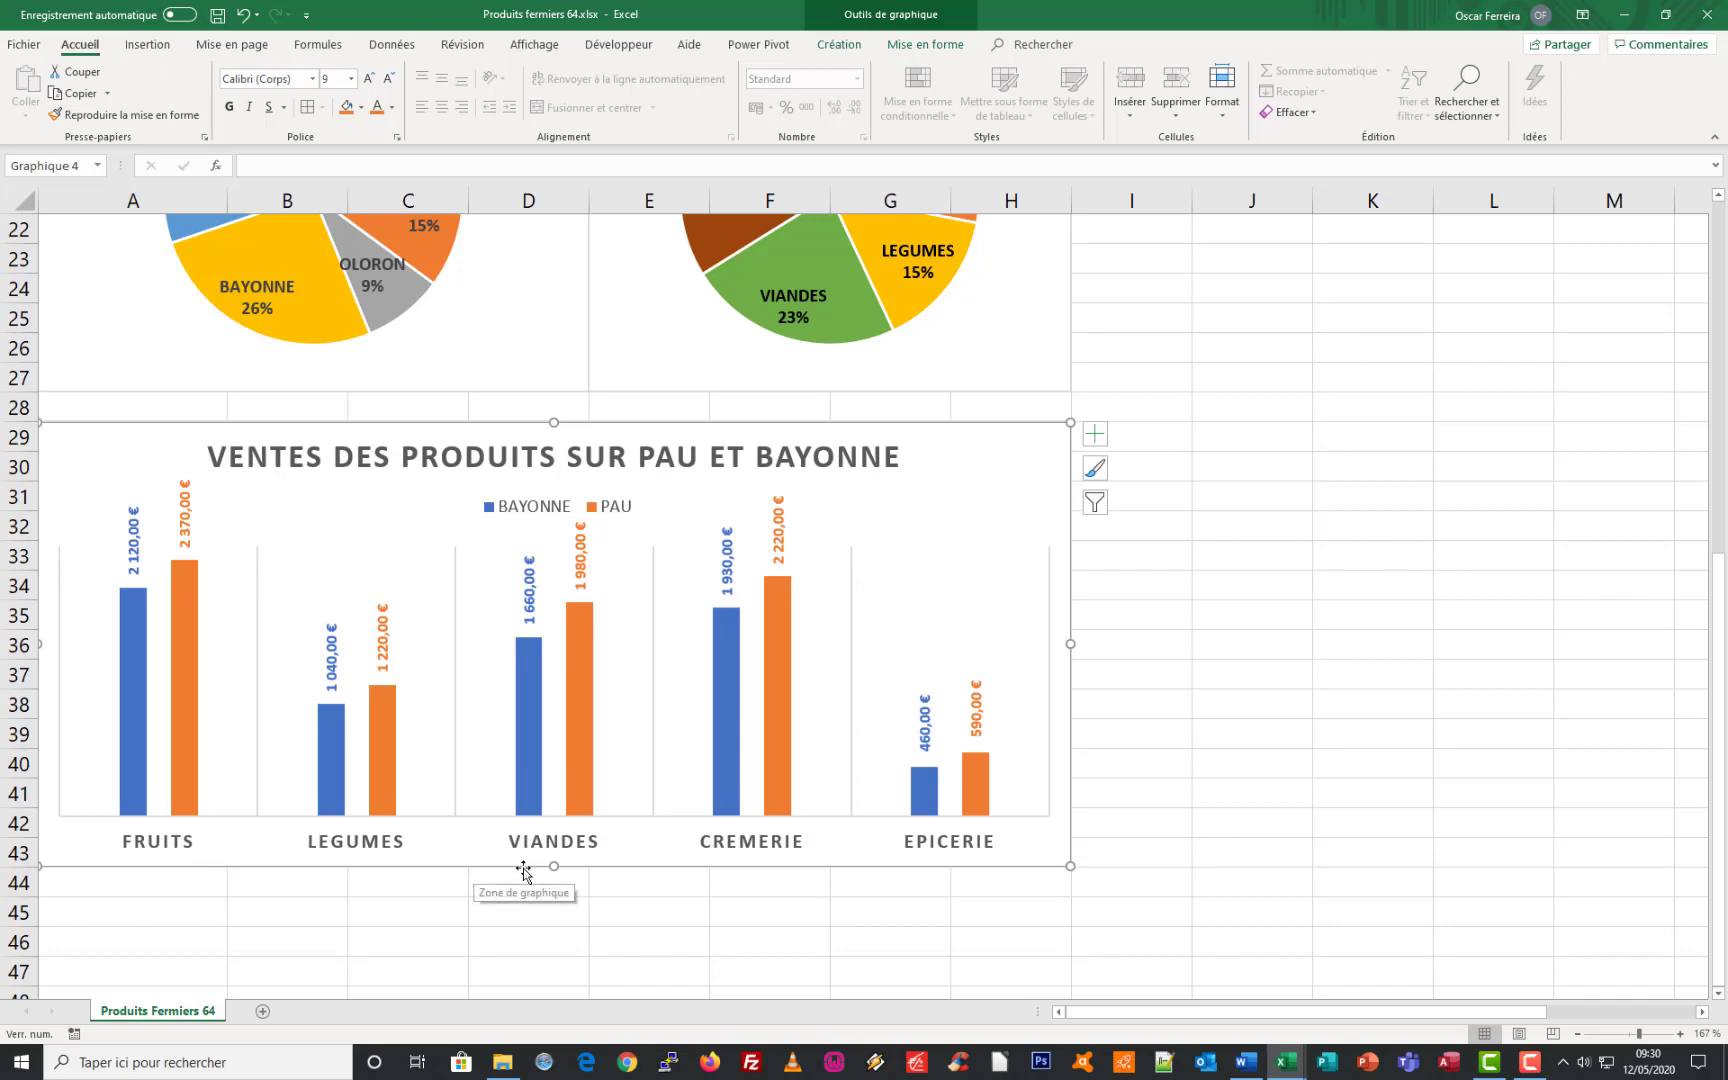
left_click(1140, 703)
- Define the print area from A1 across columns A to H, covering the table and all three charts
scroll(1248, 683, "up", 3)
scroll(1248, 683, "up", 4)
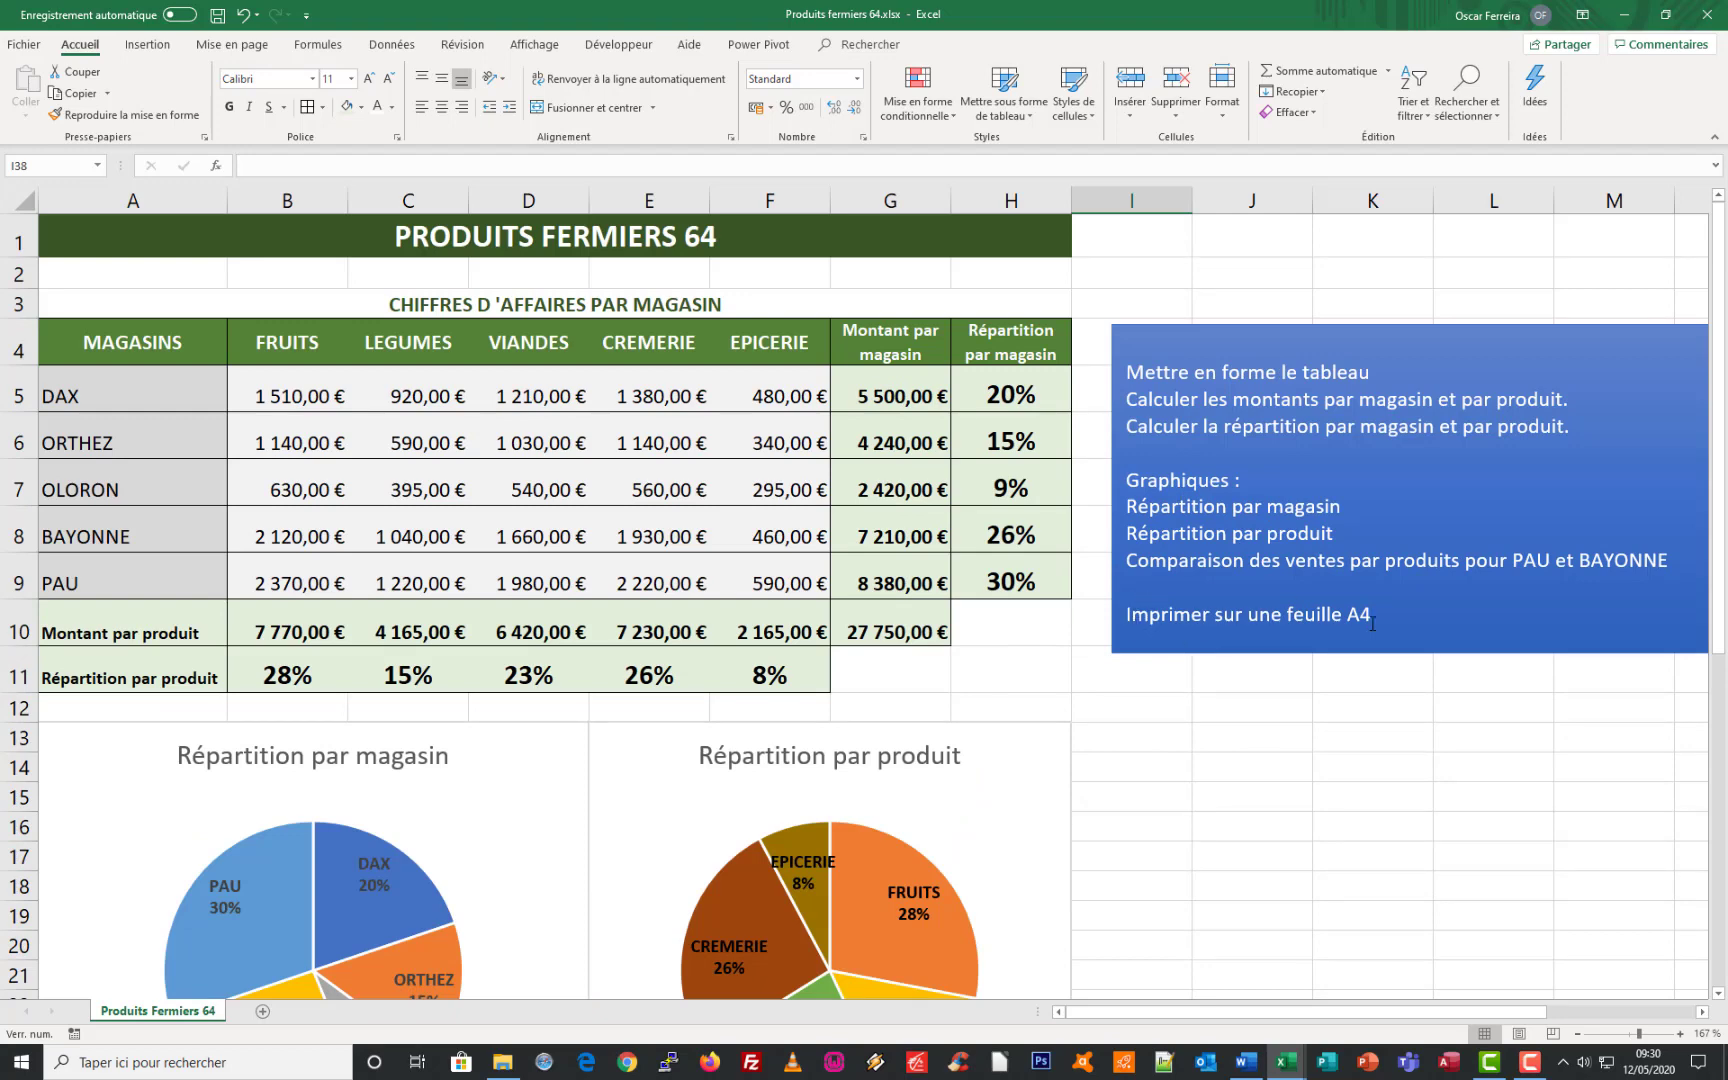
left_click_drag(92, 240, 812, 331)
scroll(835, 396, "up", 11)
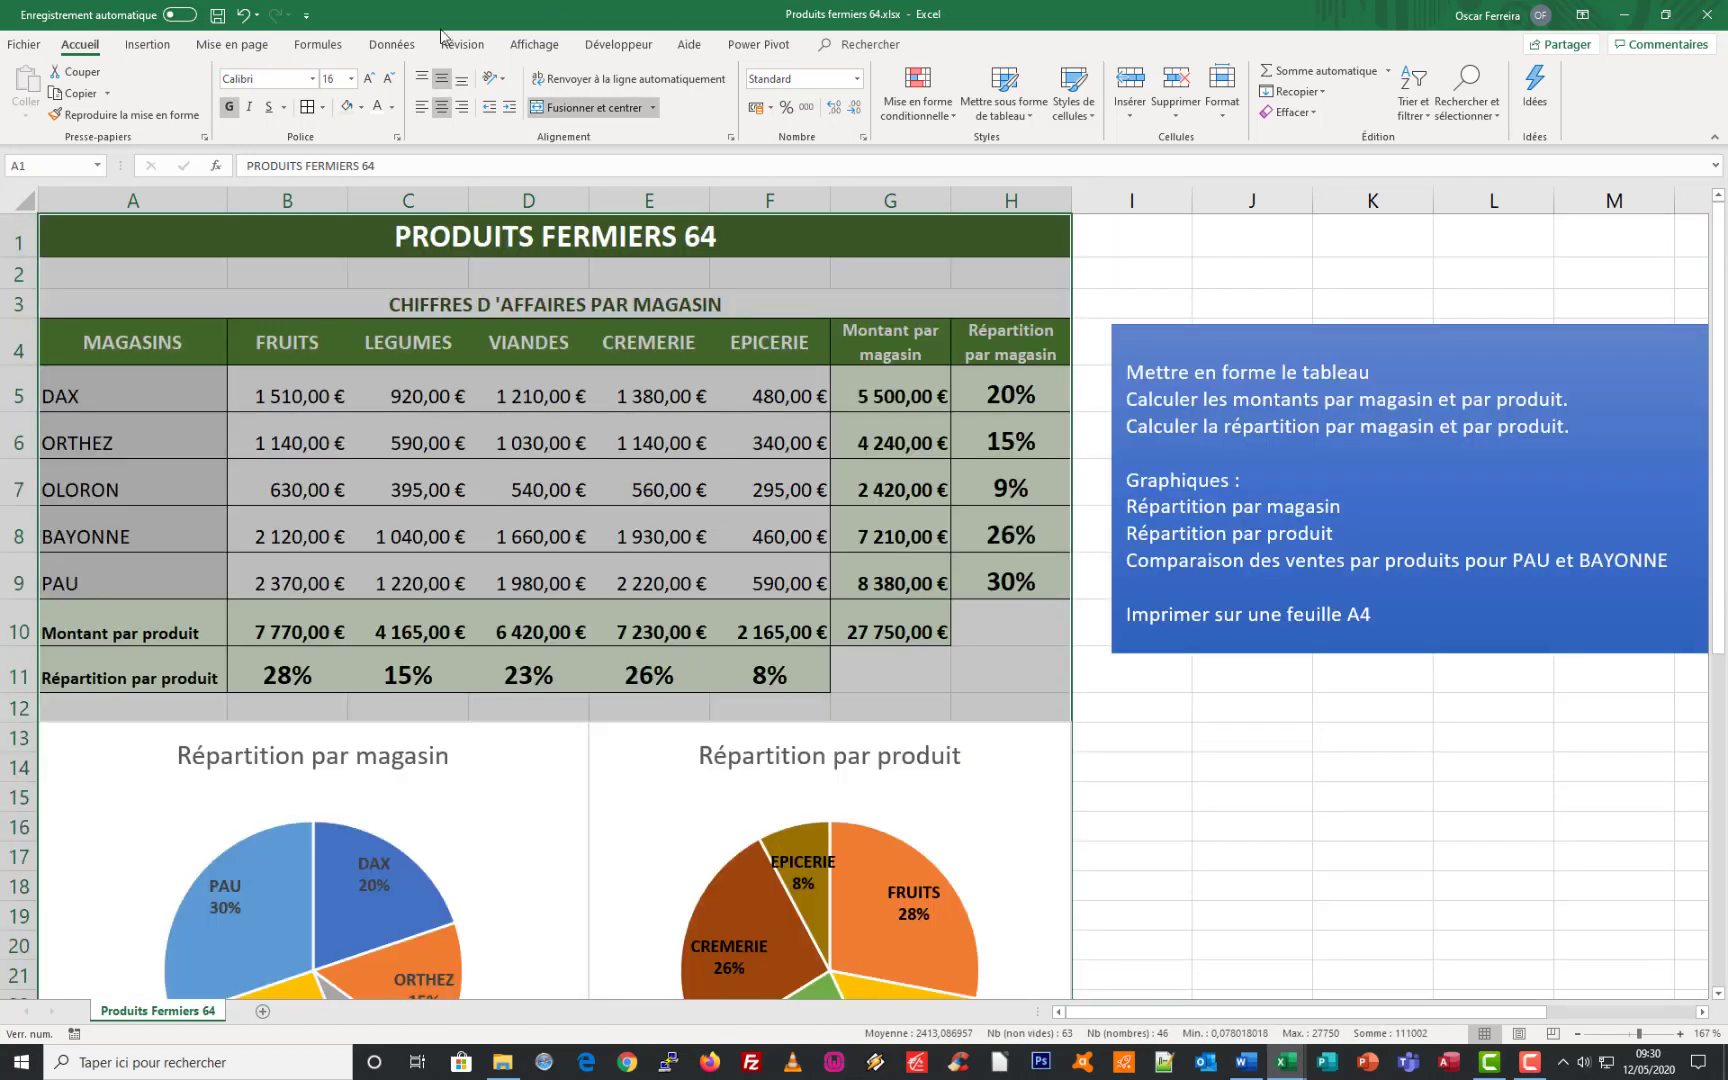
left_click(241, 50)
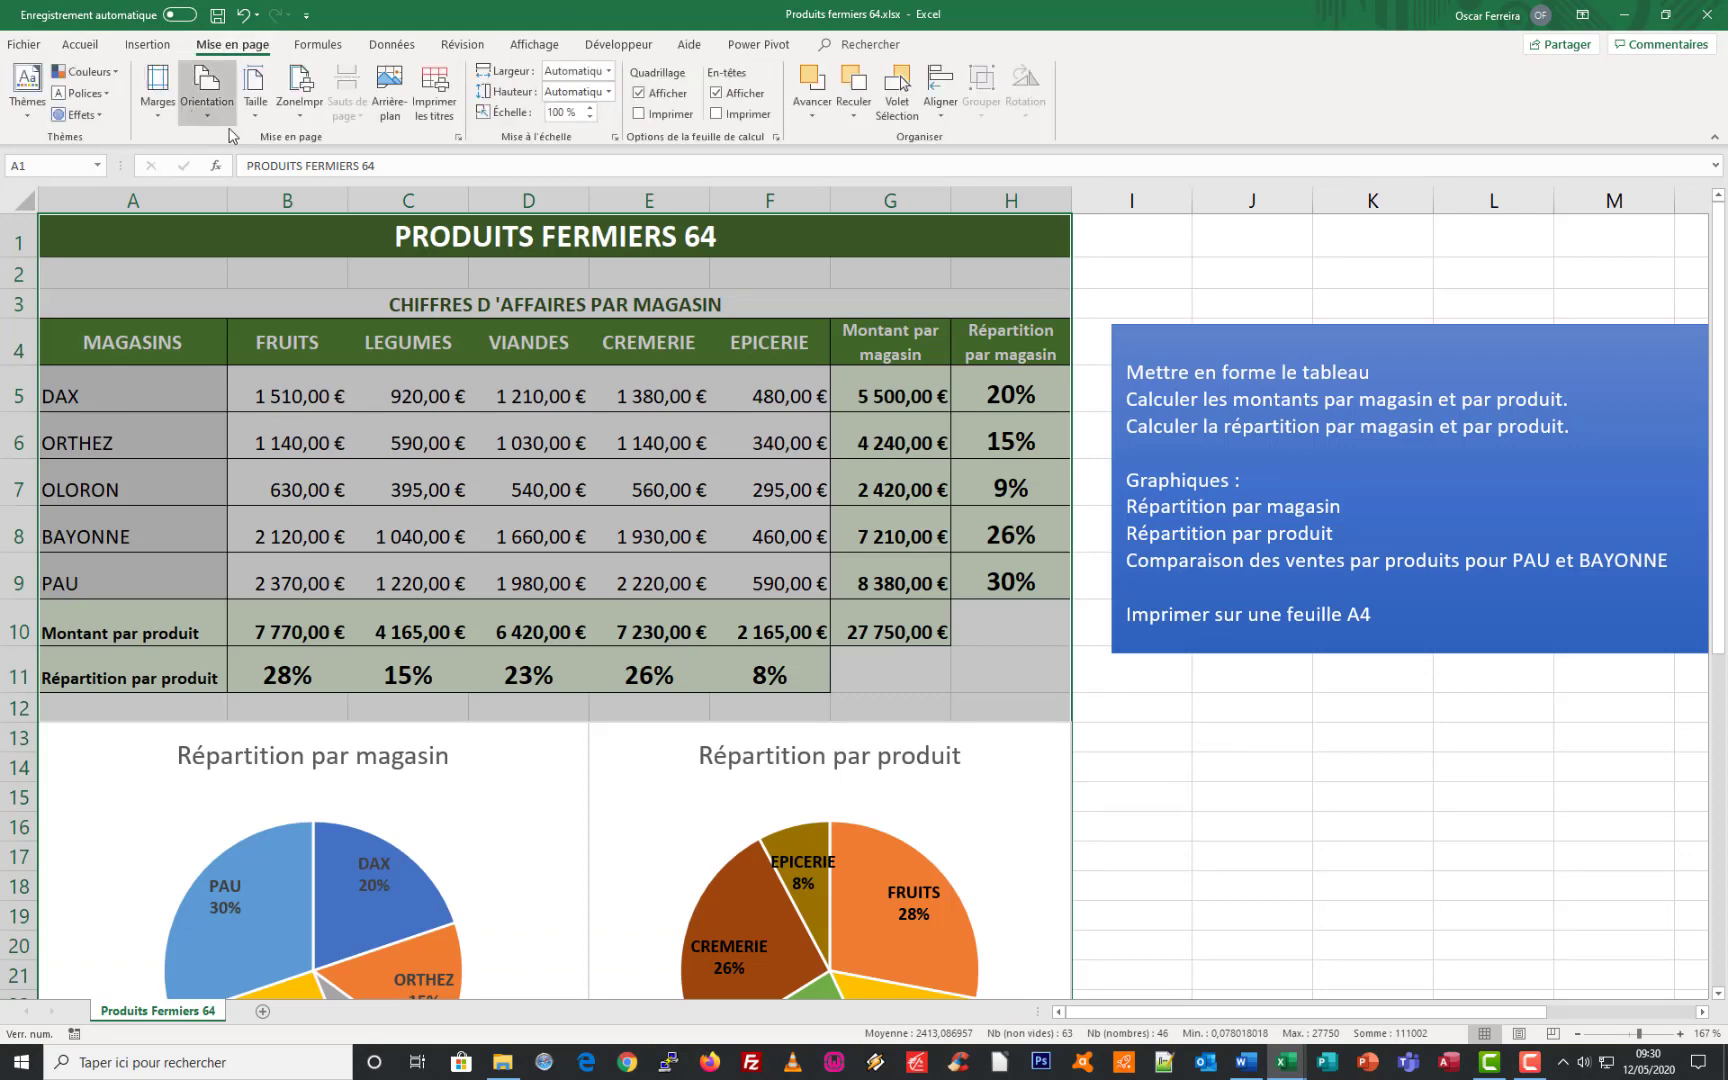
left_click(300, 114)
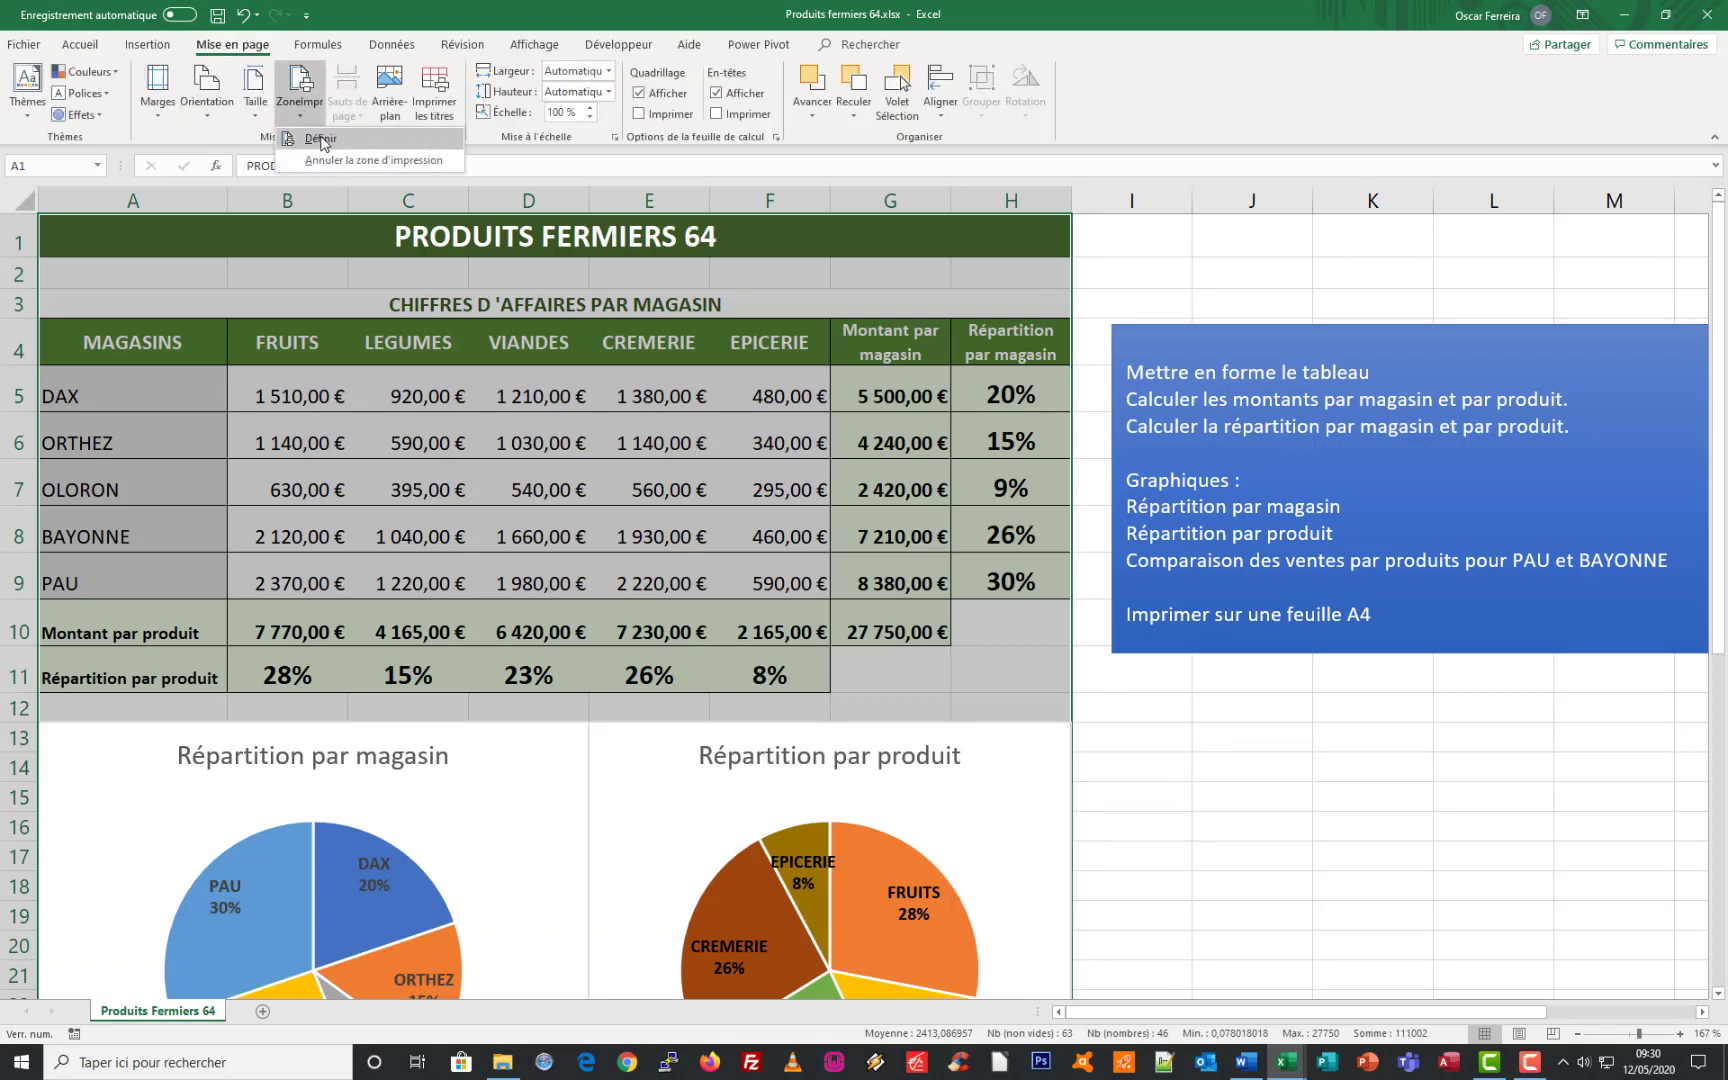
left_click(321, 139)
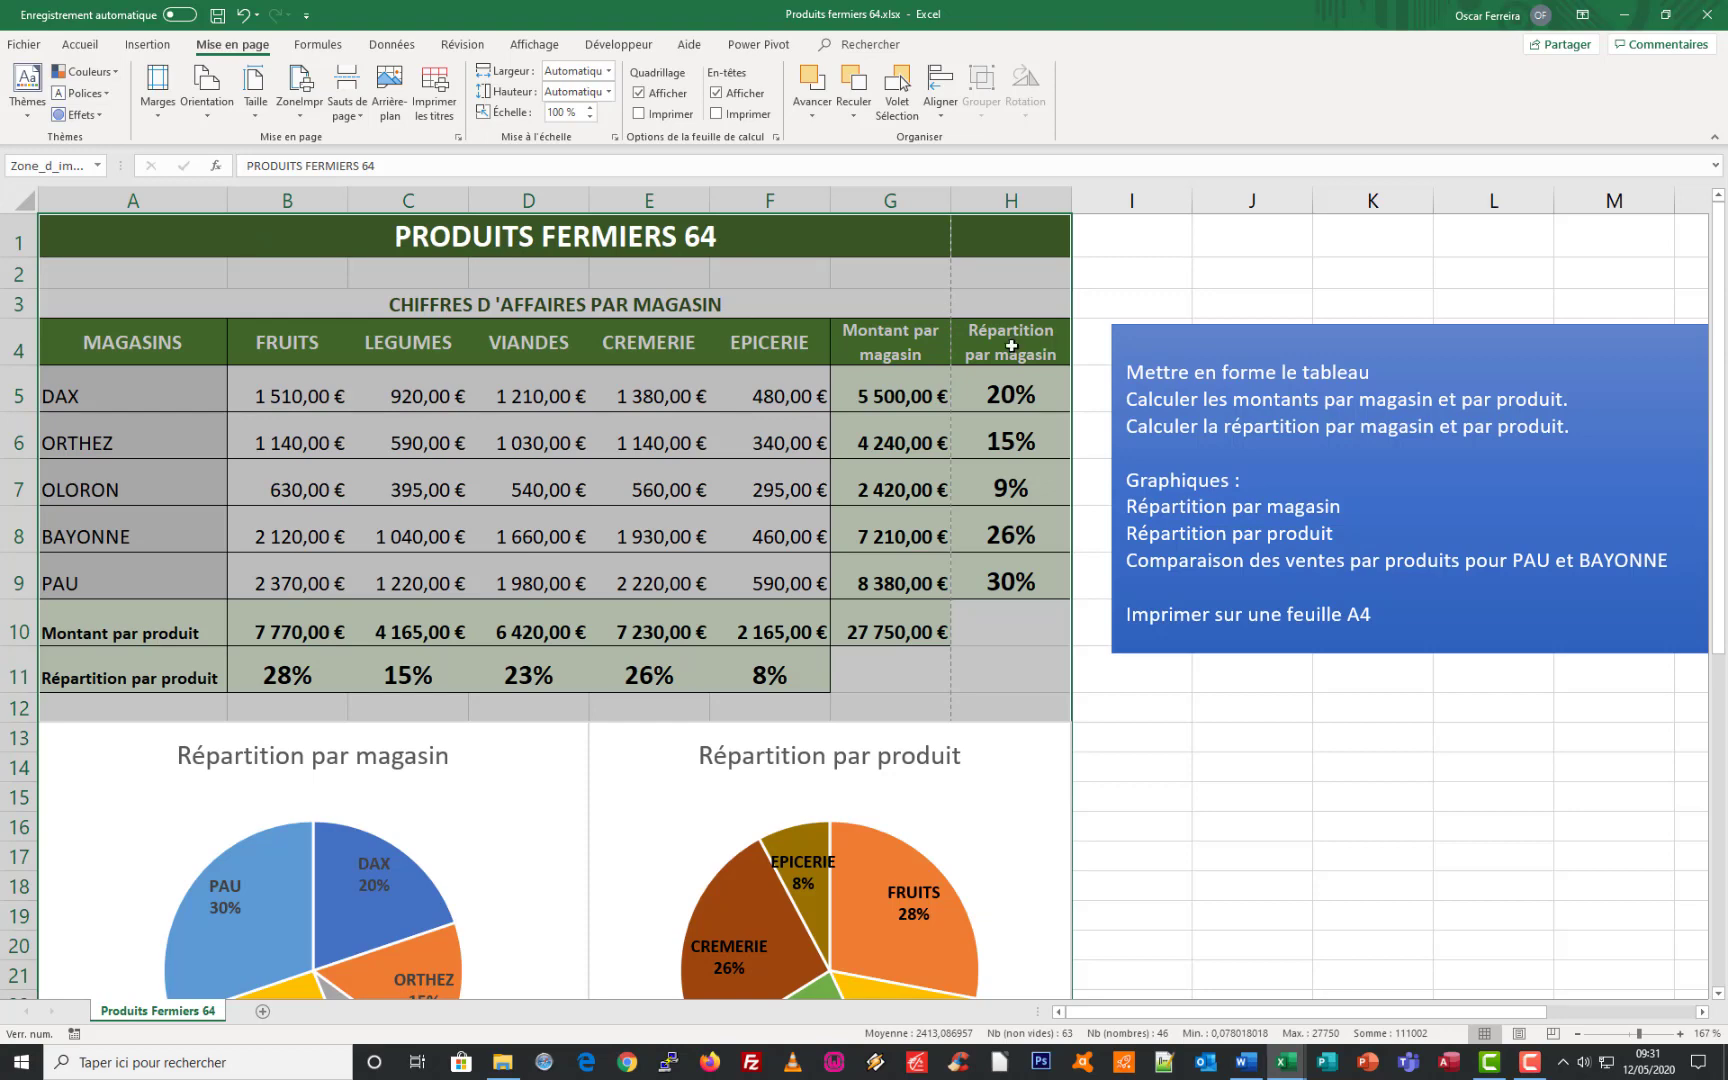
scroll(1010, 336, "down", 3)
scroll(1010, 336, "up", 3)
- Open the print preview and examine how the table and charts are laid out on each page
left_click(25, 47)
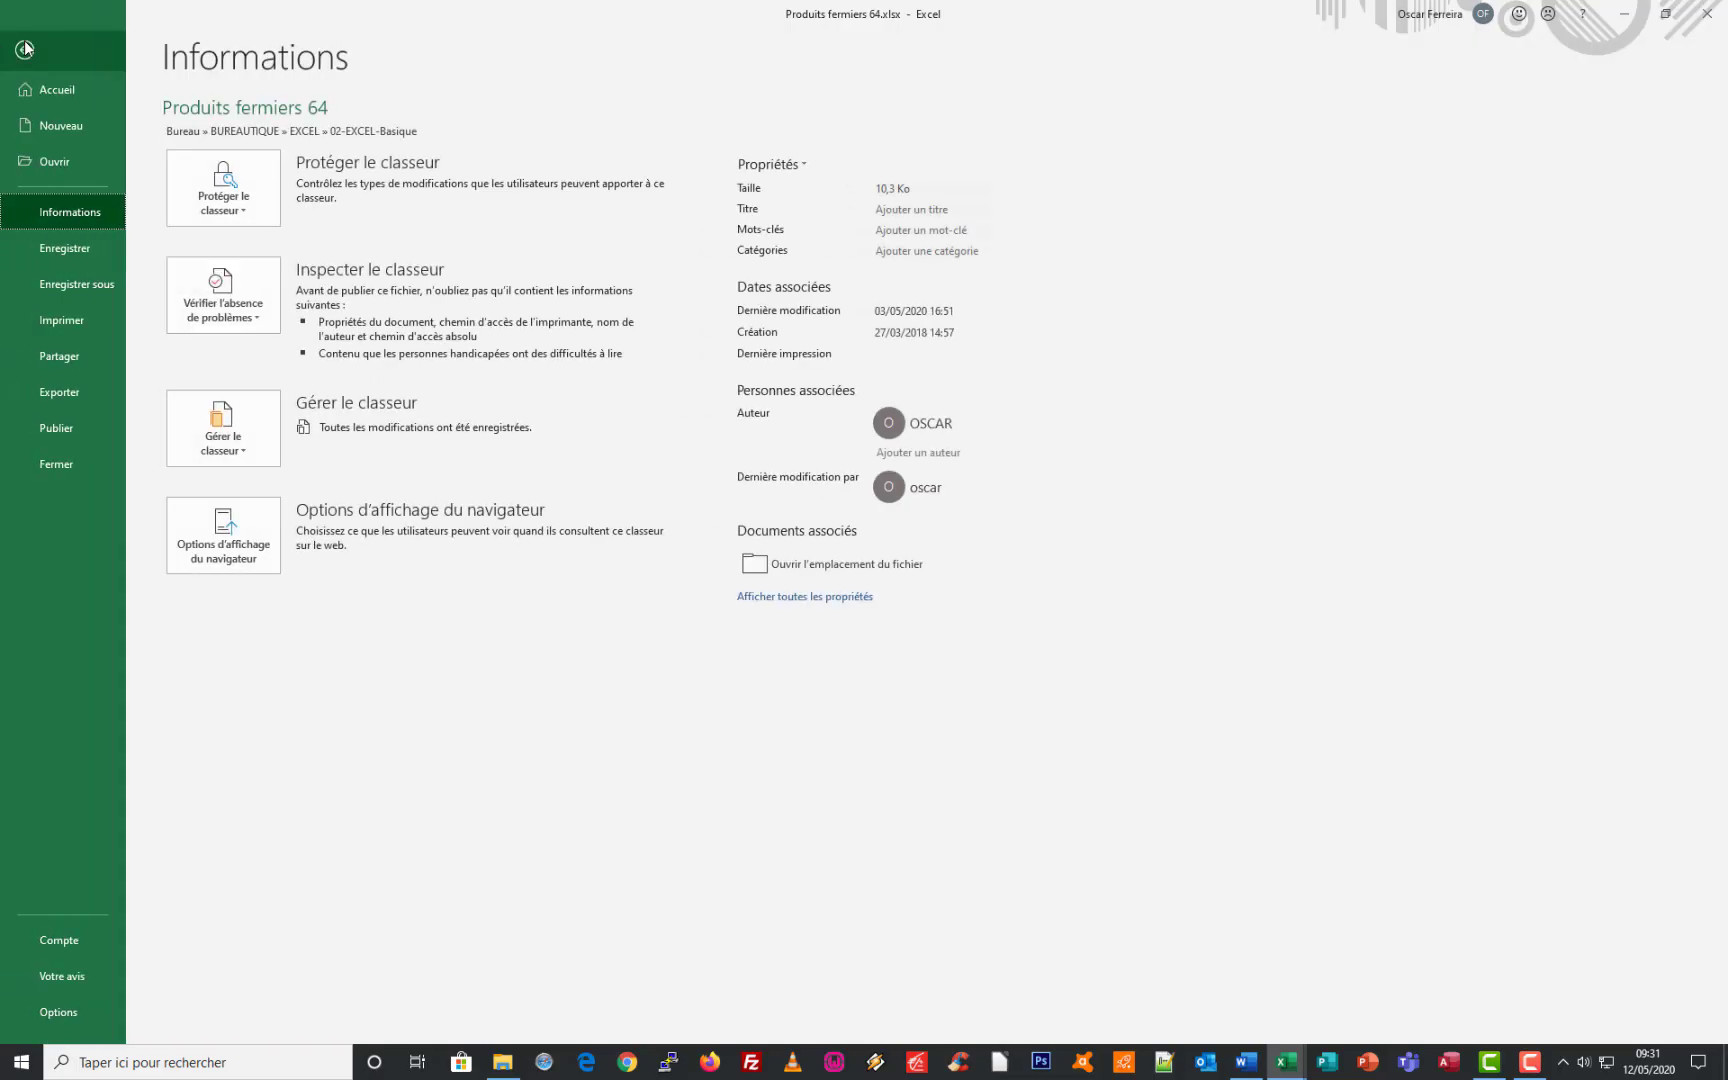
left_click(55, 319)
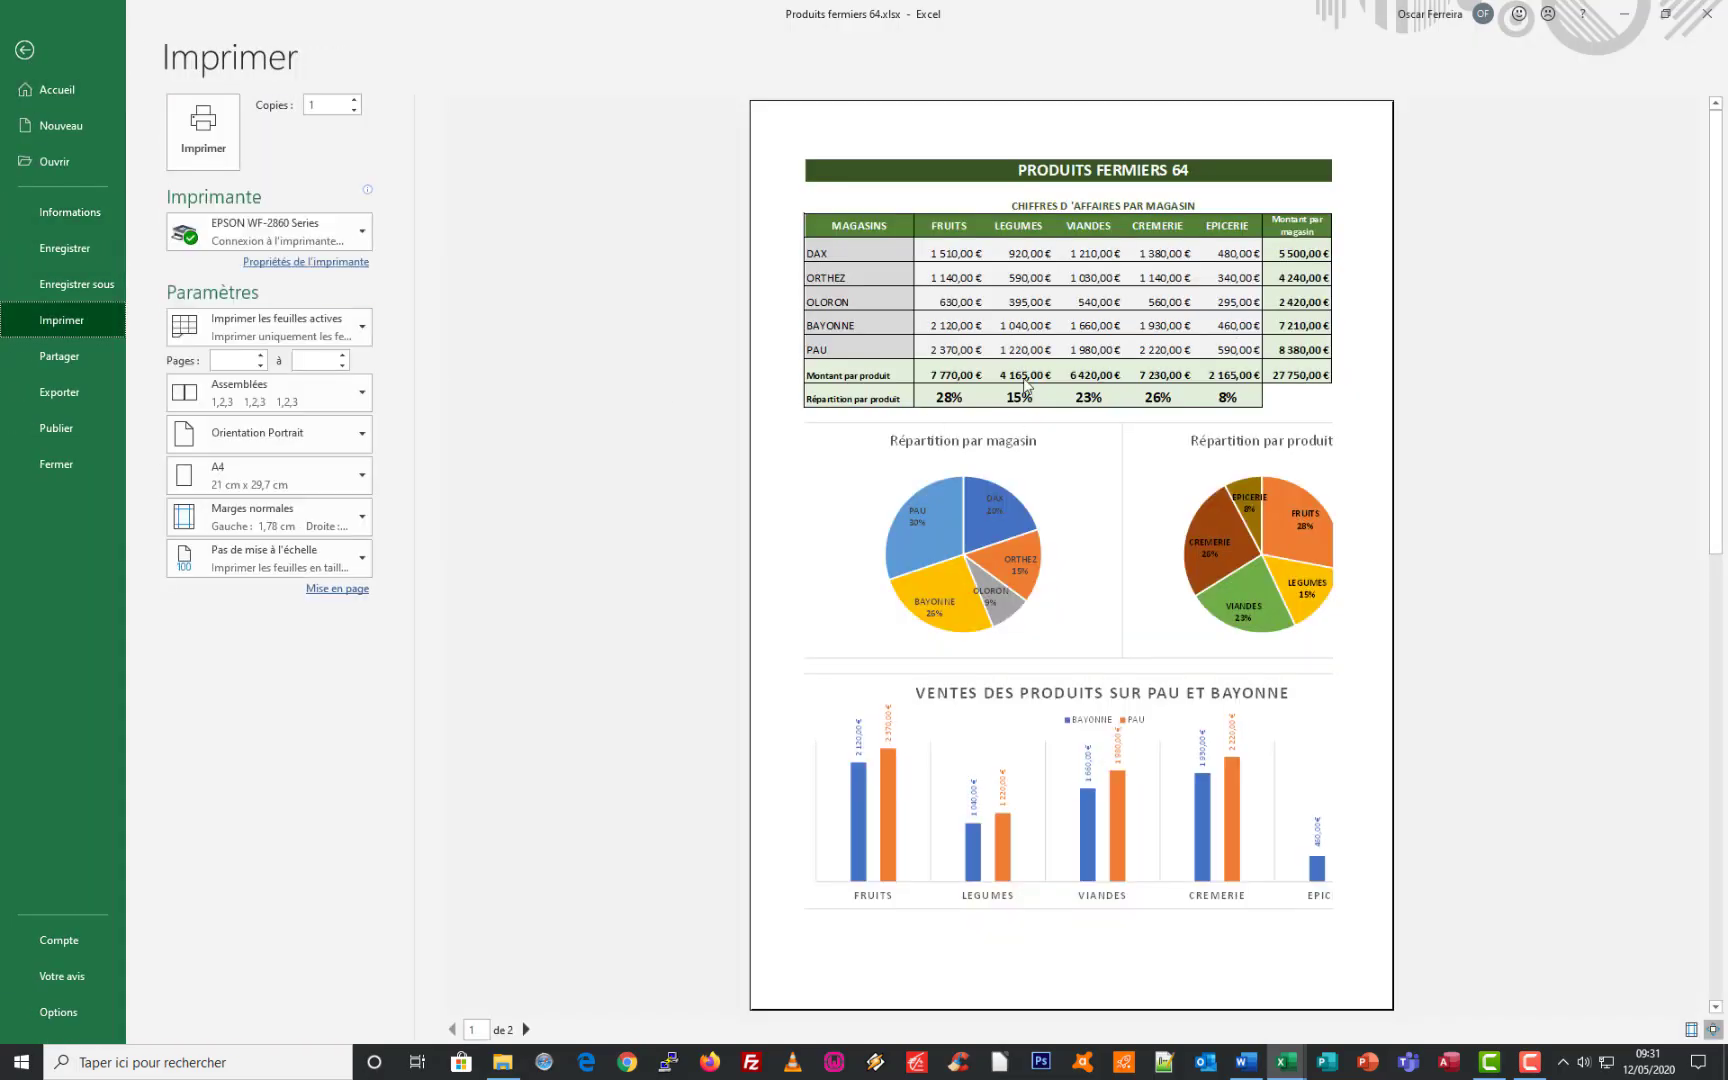
scroll(1025, 385, "down", 2)
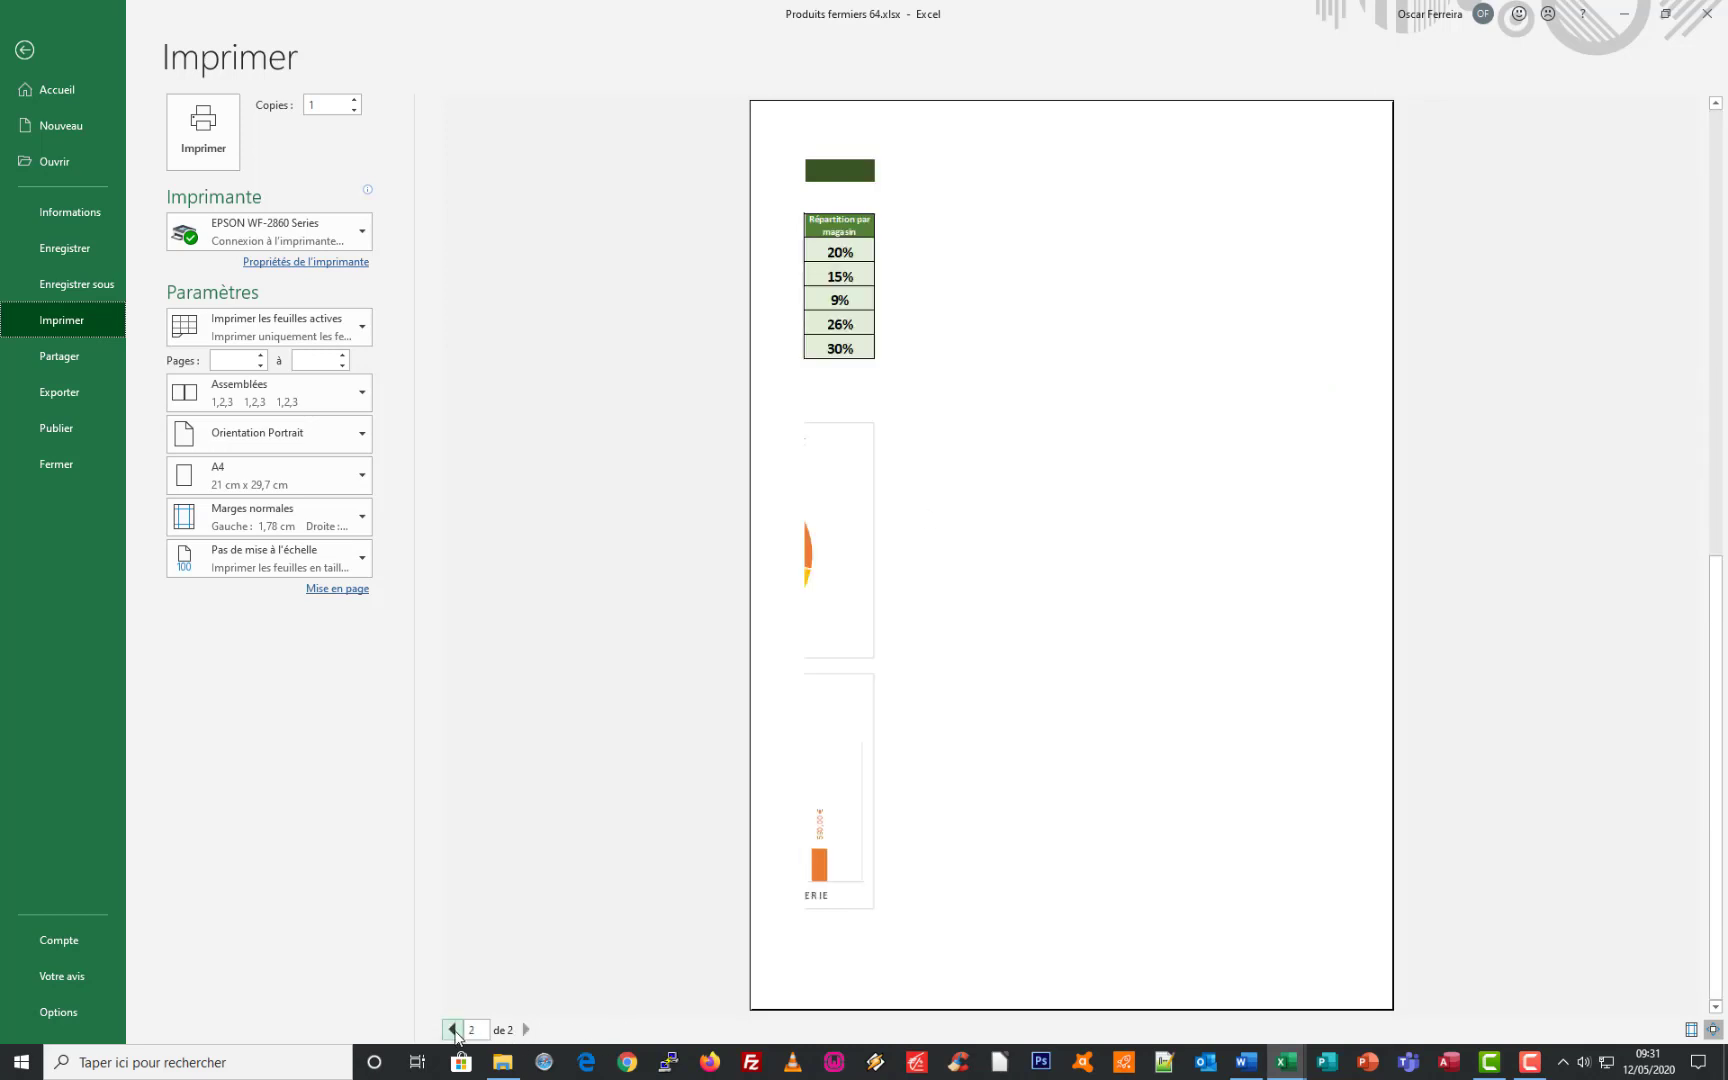
left_click(452, 1030)
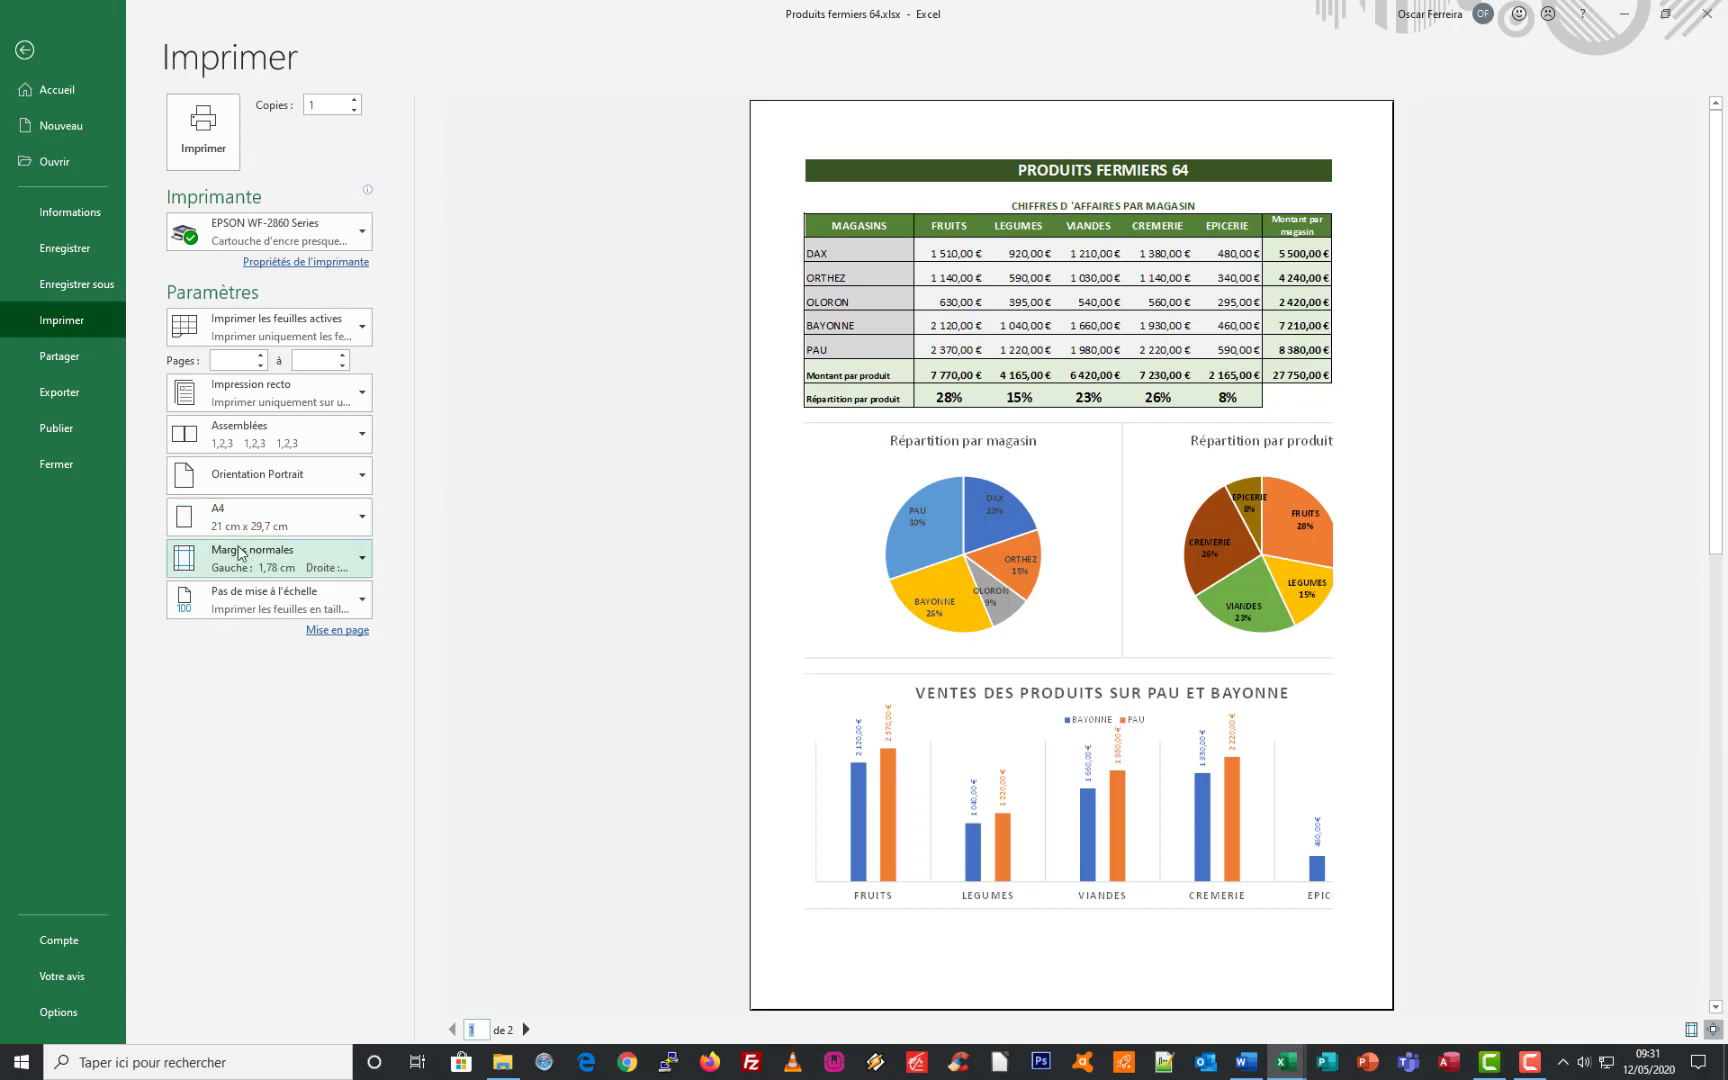
- Set custom left and right page margins of 1 cm for the printout
left_click(363, 558)
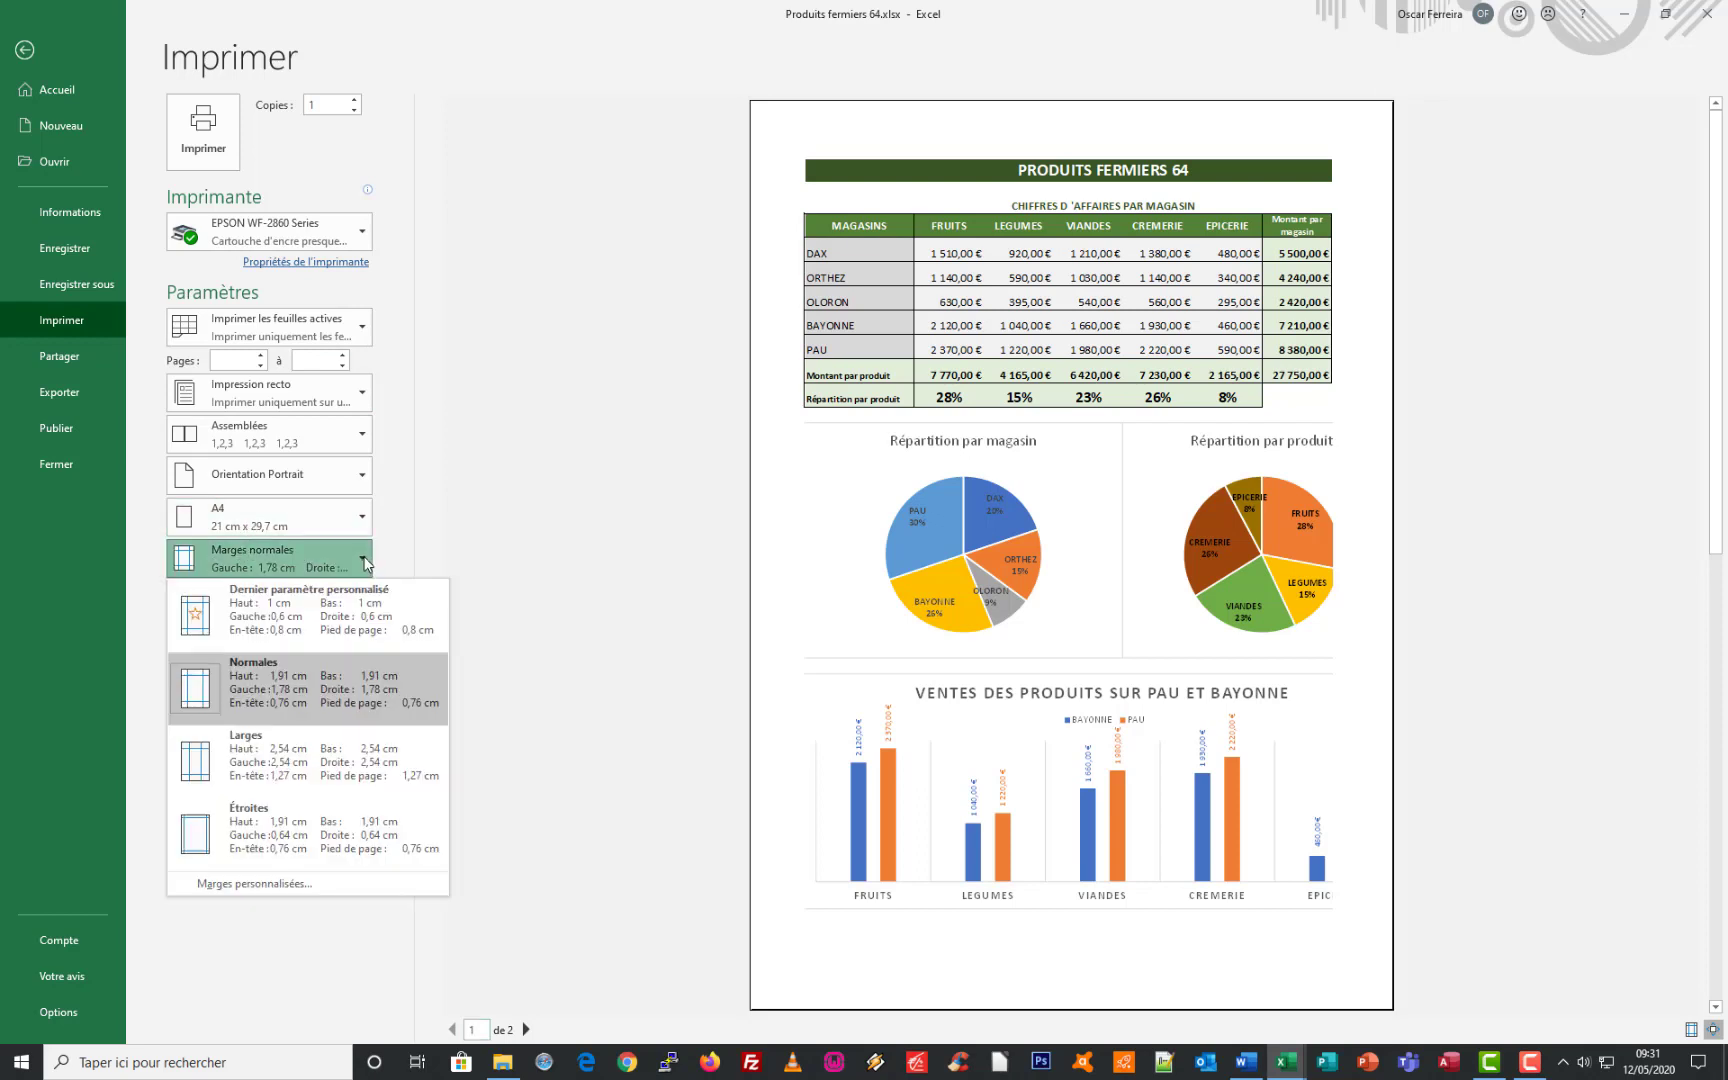
left_click(281, 883)
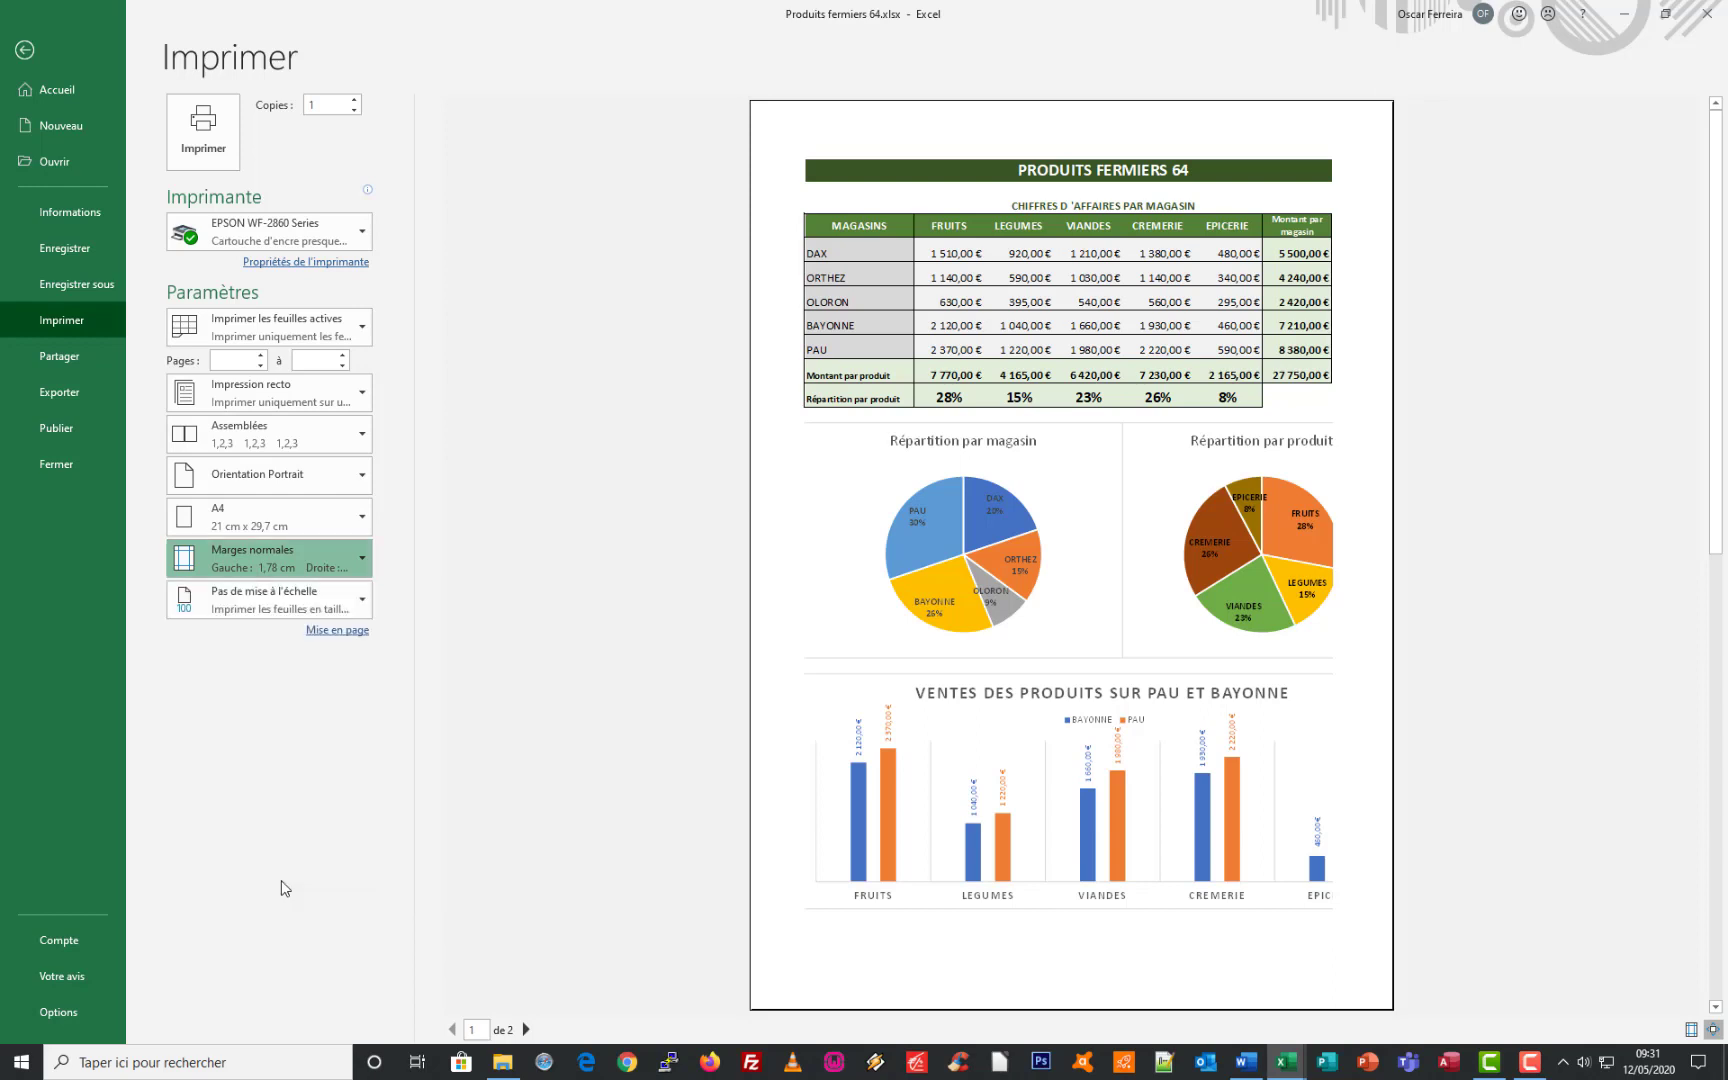
left_click_drag(978, 250, 655, 145)
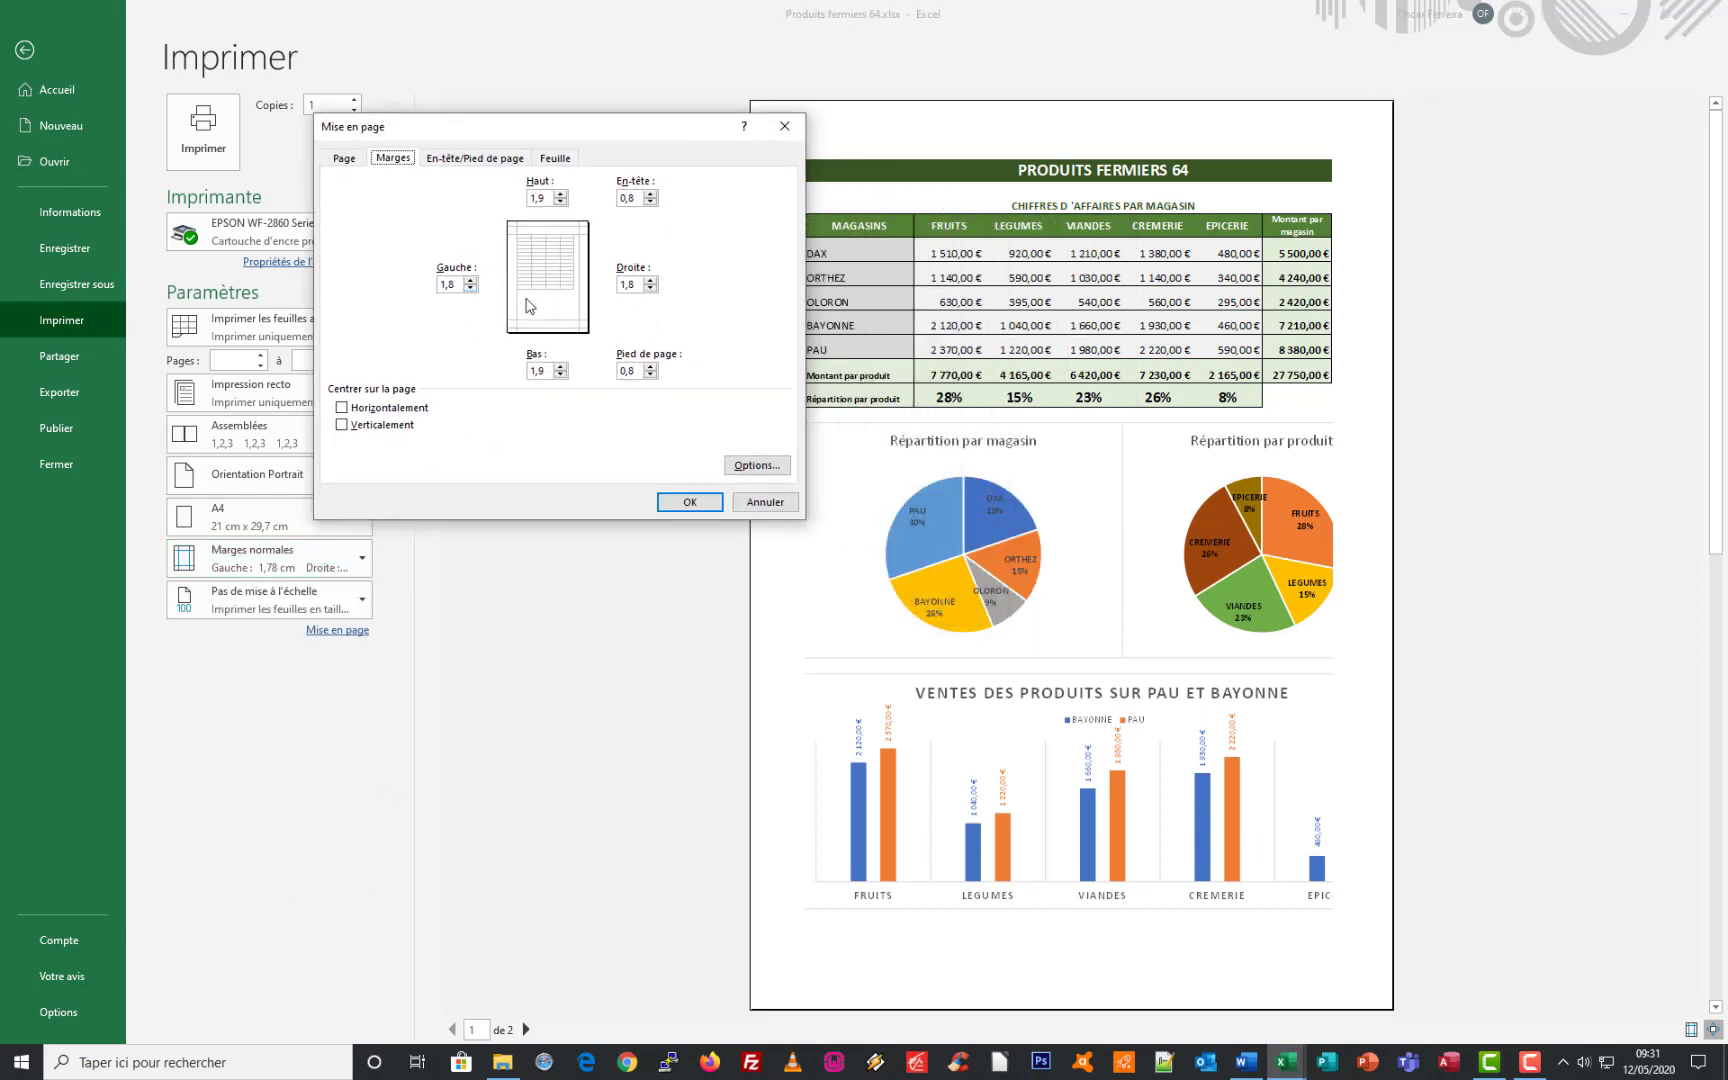
left_click_drag(455, 285, 410, 287)
type("1")
key("Tab")
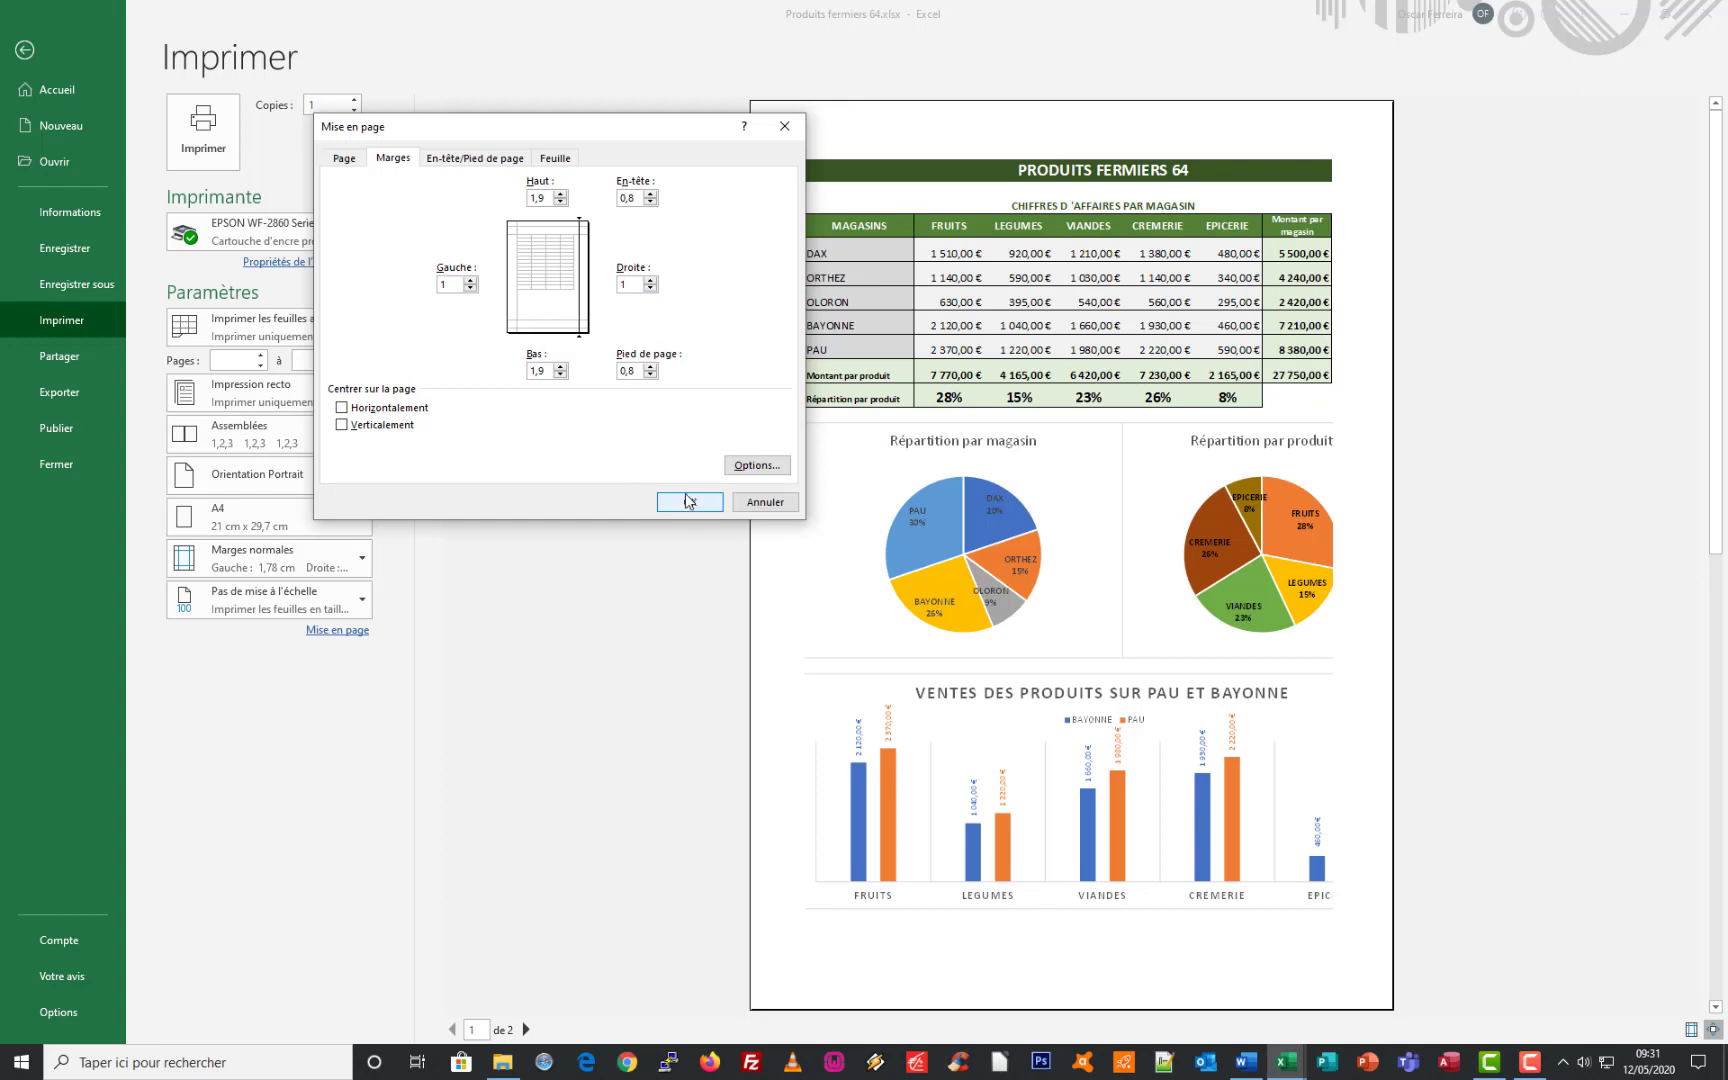
left_click(689, 500)
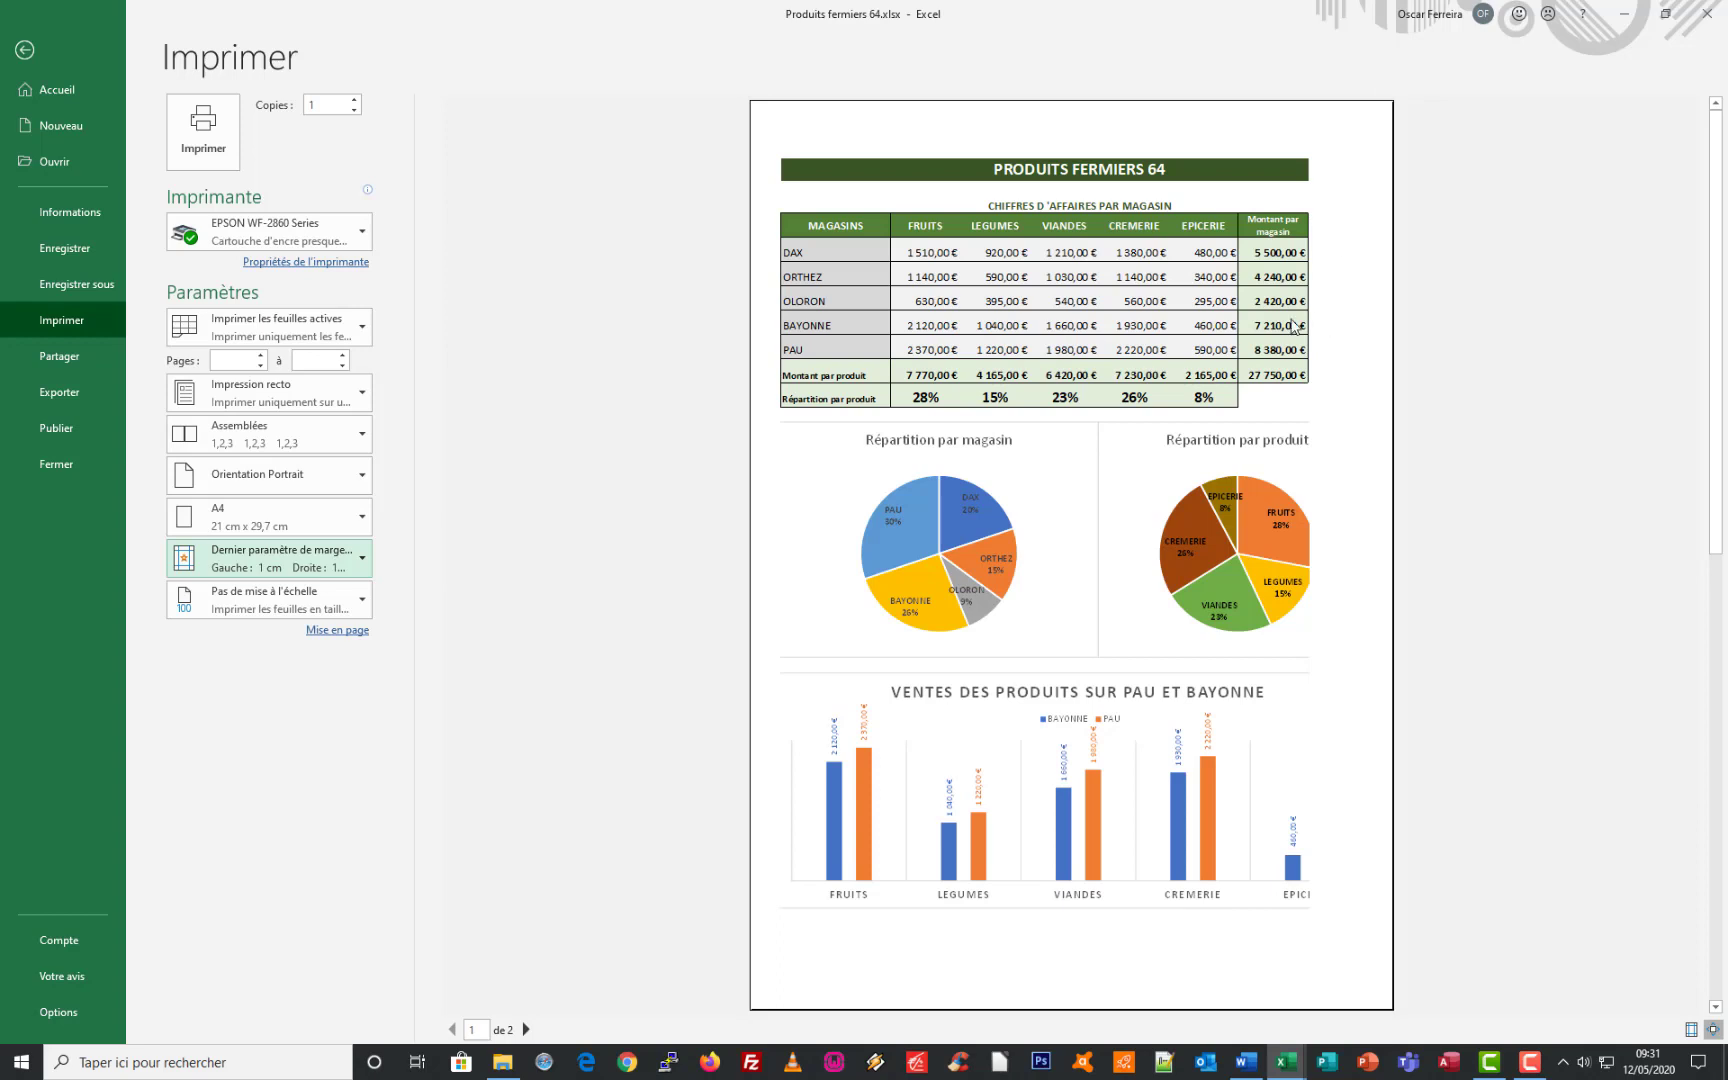
- Scale the printout to fit the whole sheet on one page
left_click(366, 598)
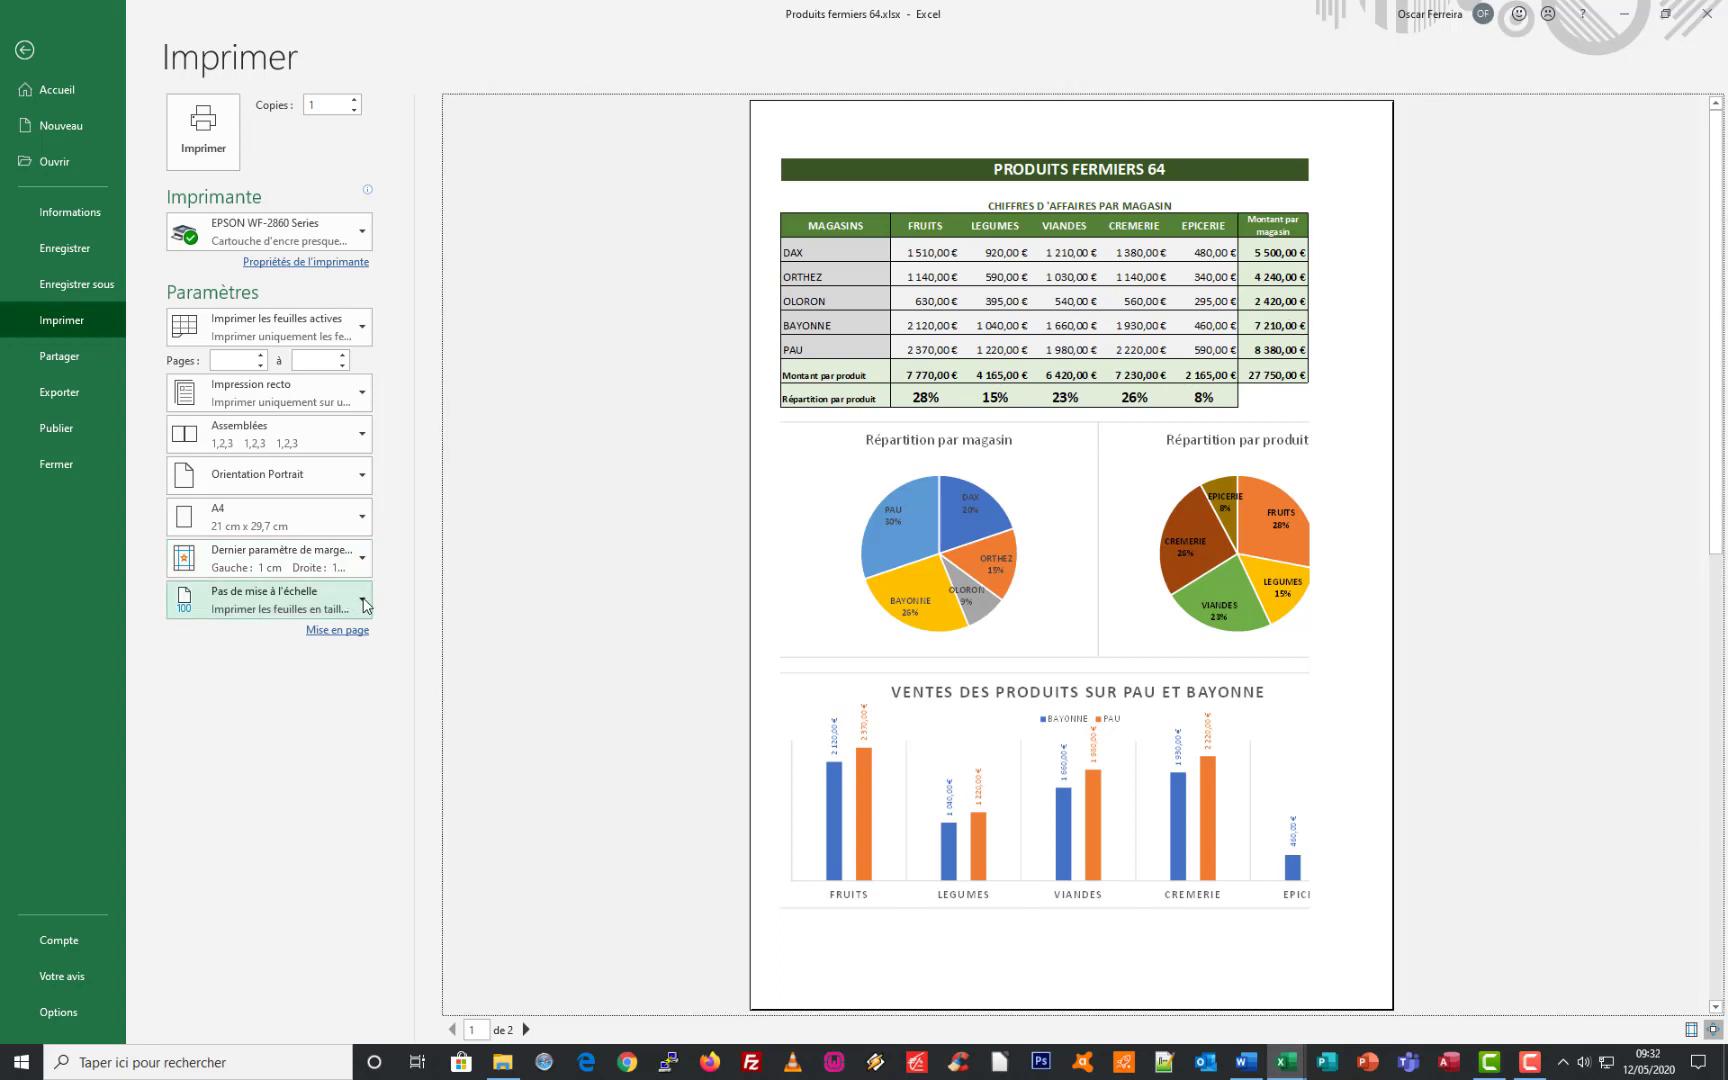
left_click(364, 602)
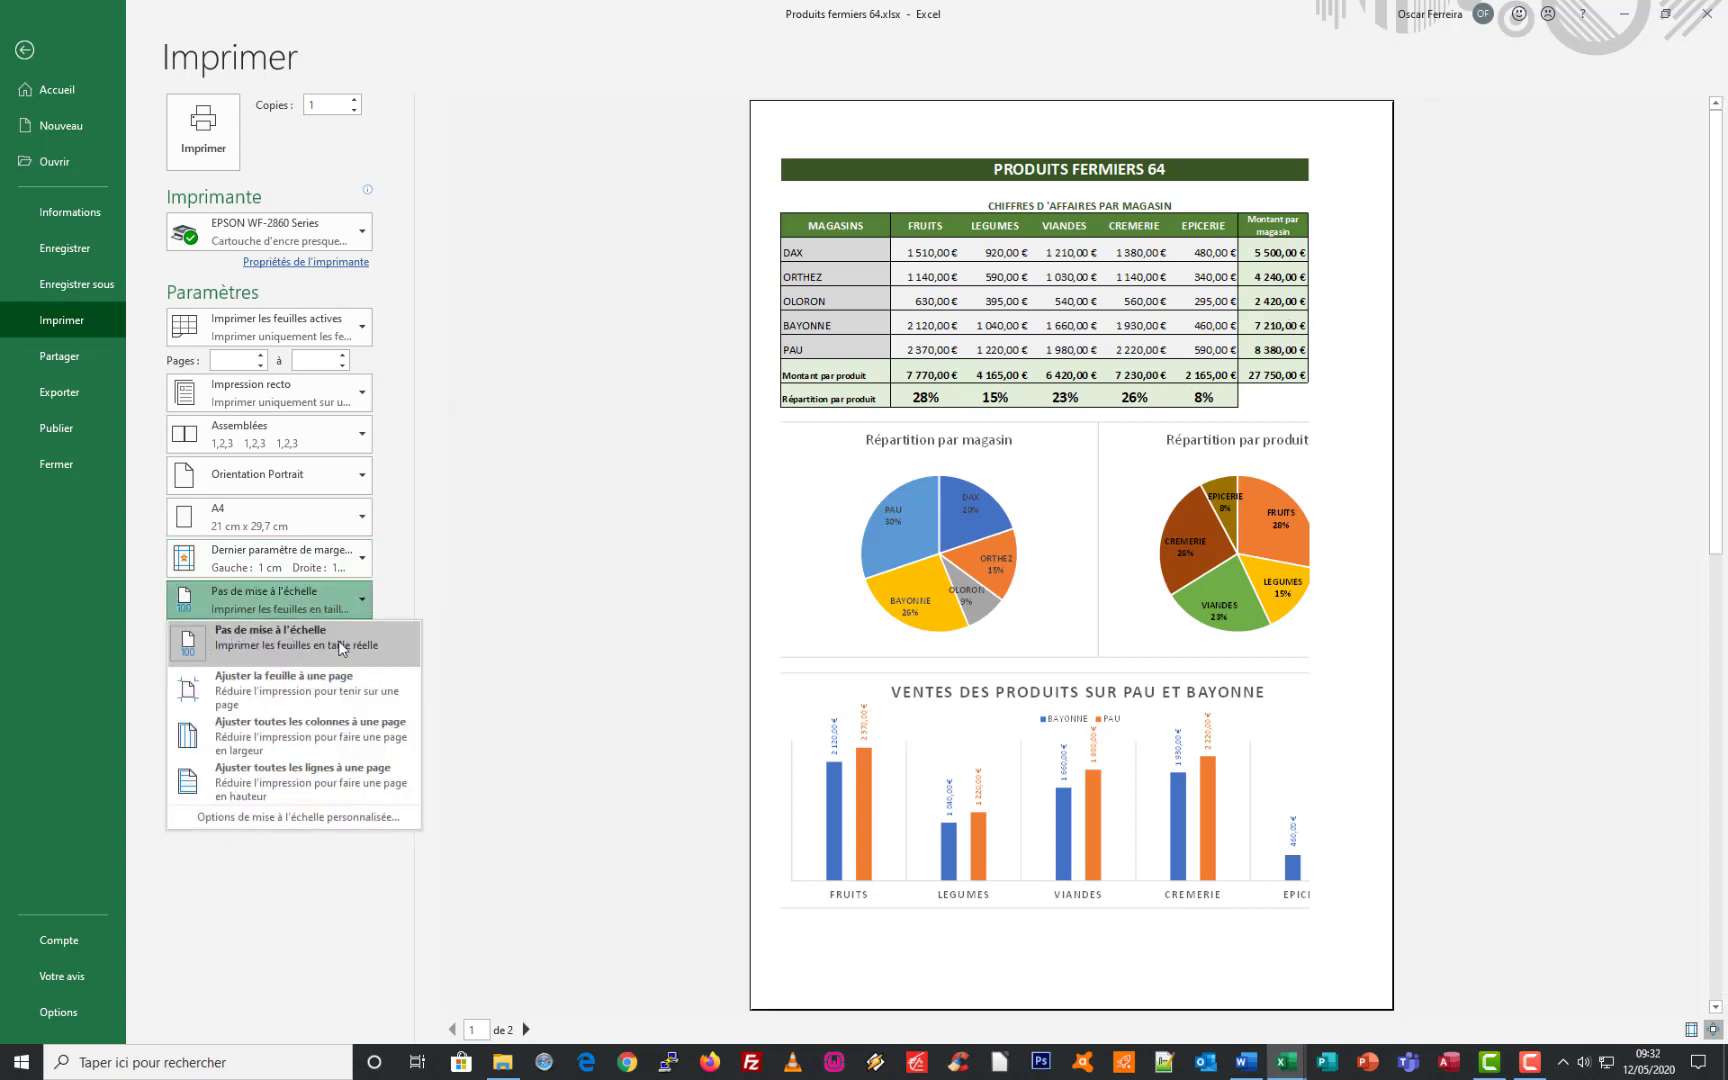
left_click(298, 686)
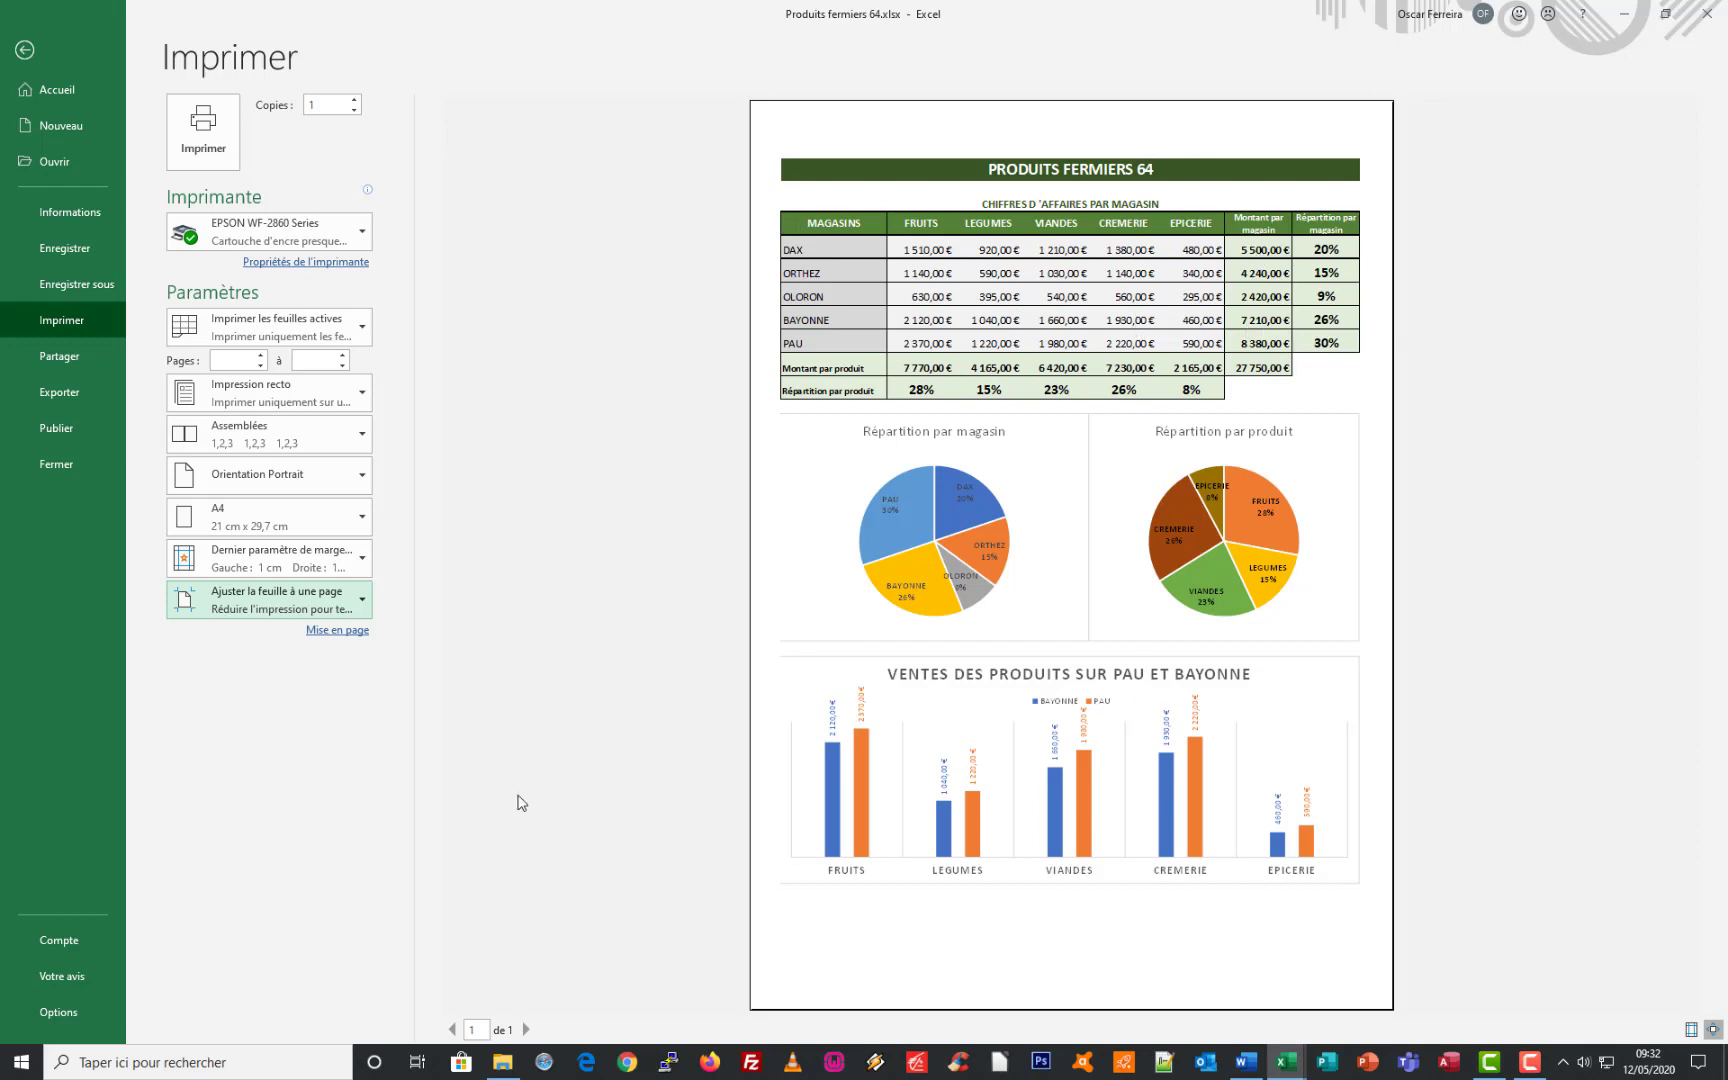
- Center the printout on the page both horizontally and vertically
left_click(330, 630)
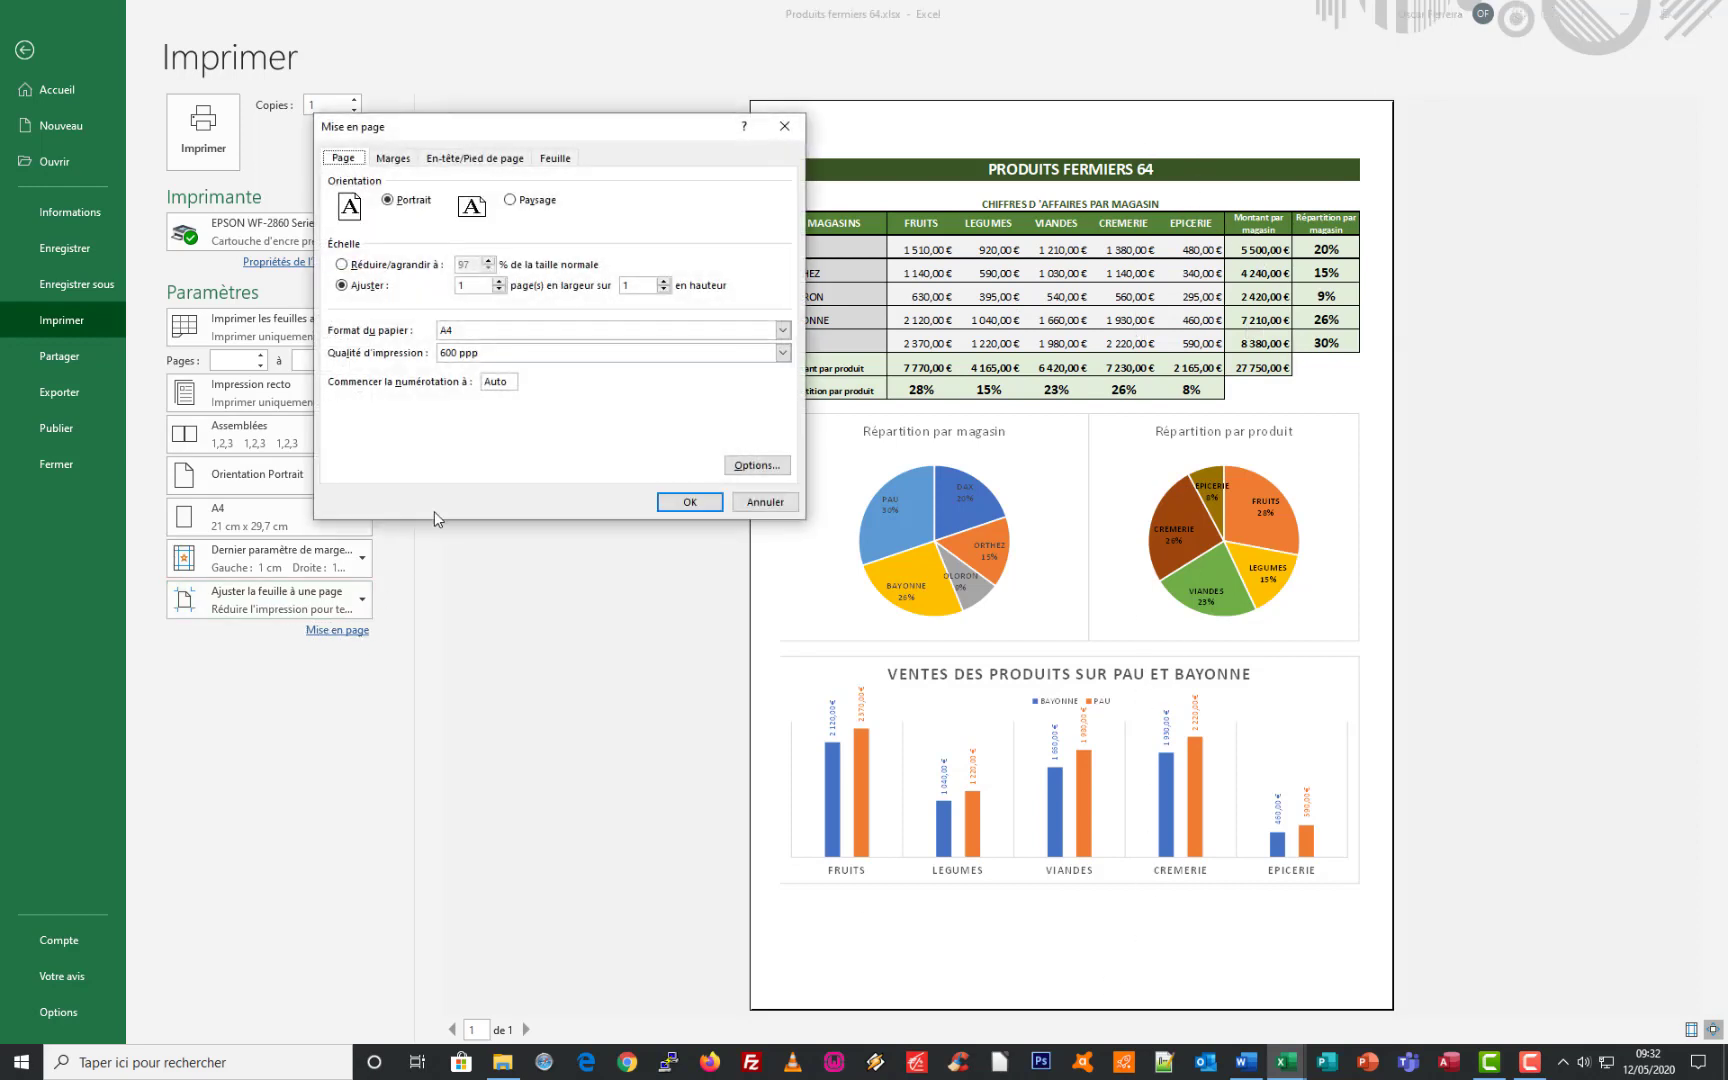
left_click(390, 160)
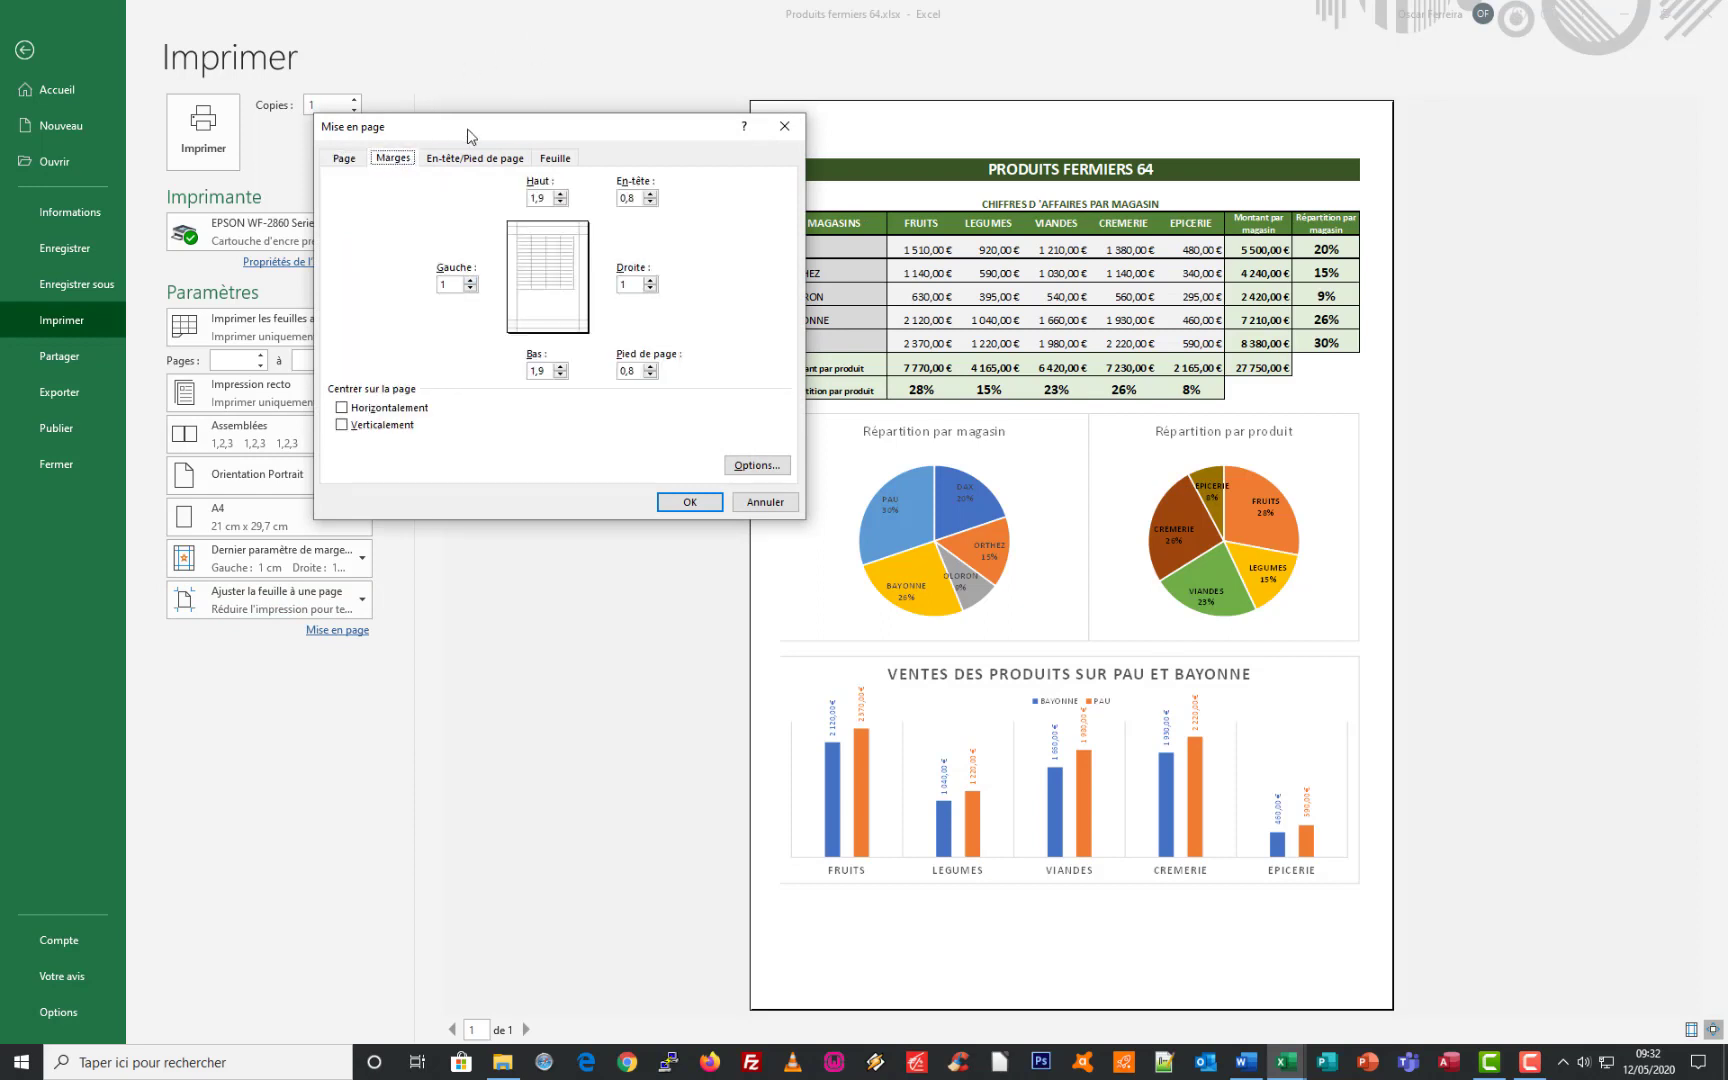
left_click_drag(470, 130, 388, 118)
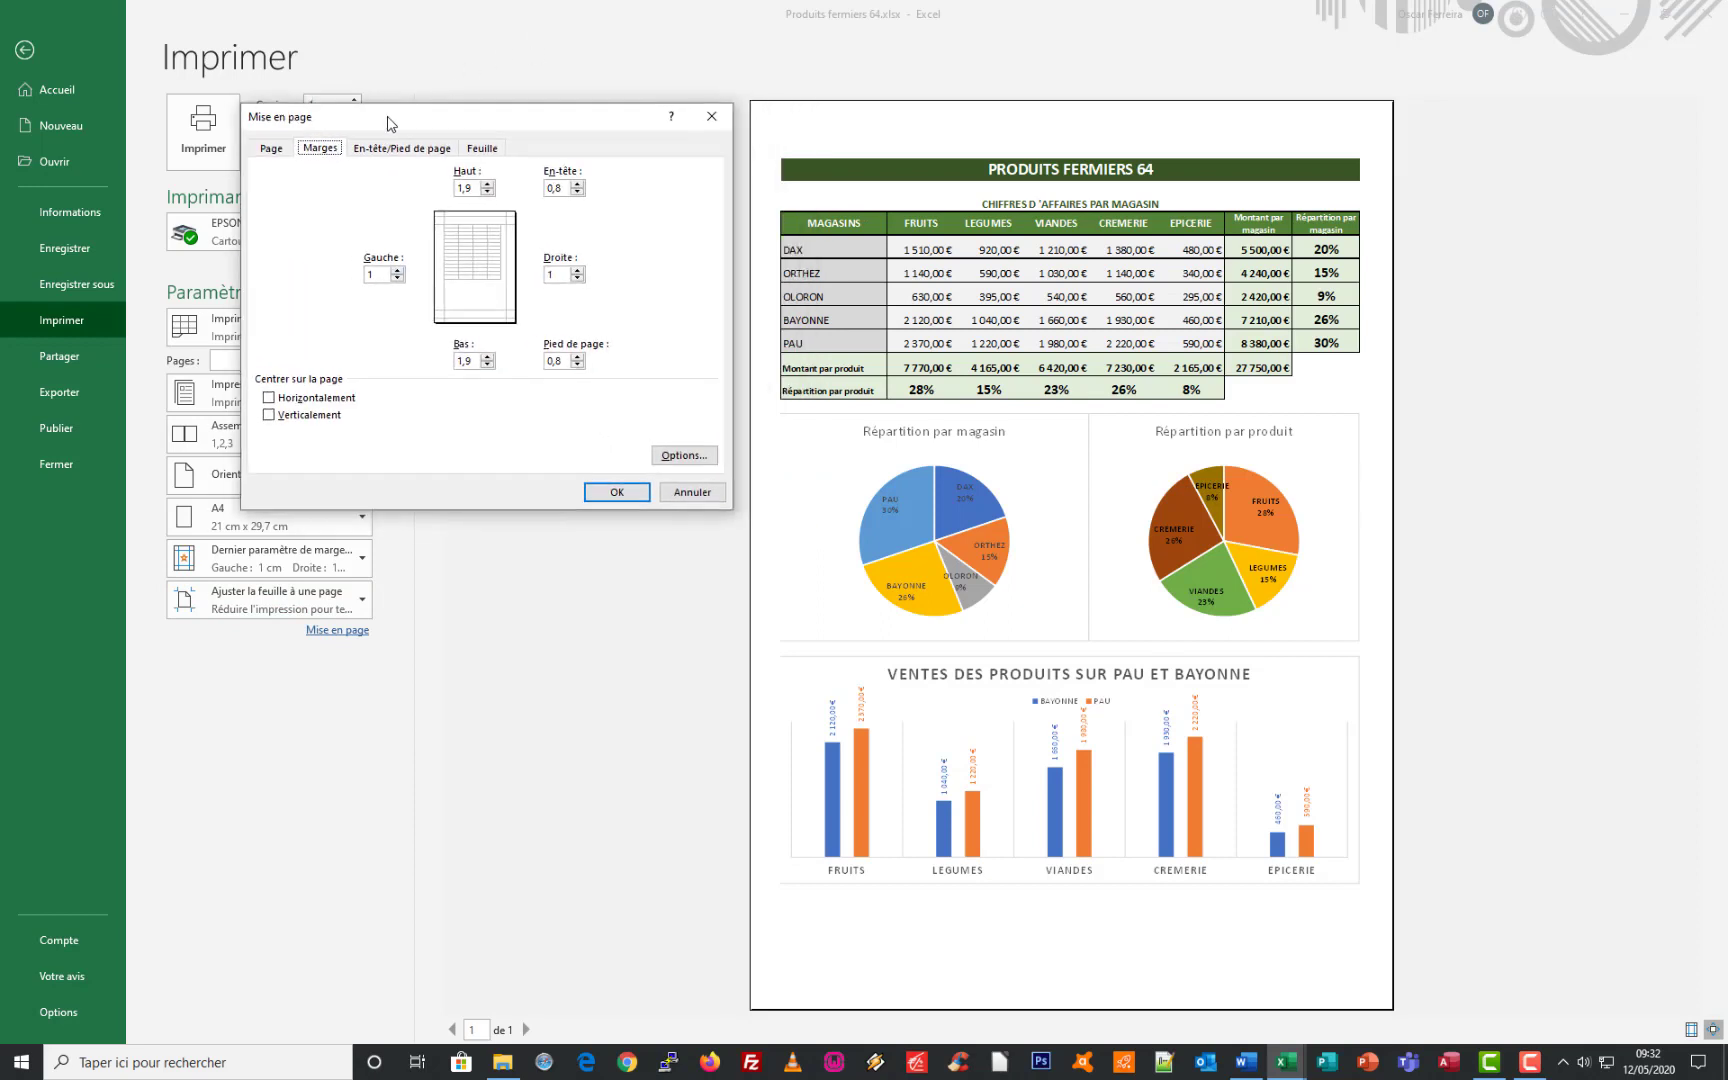
left_click(261, 396)
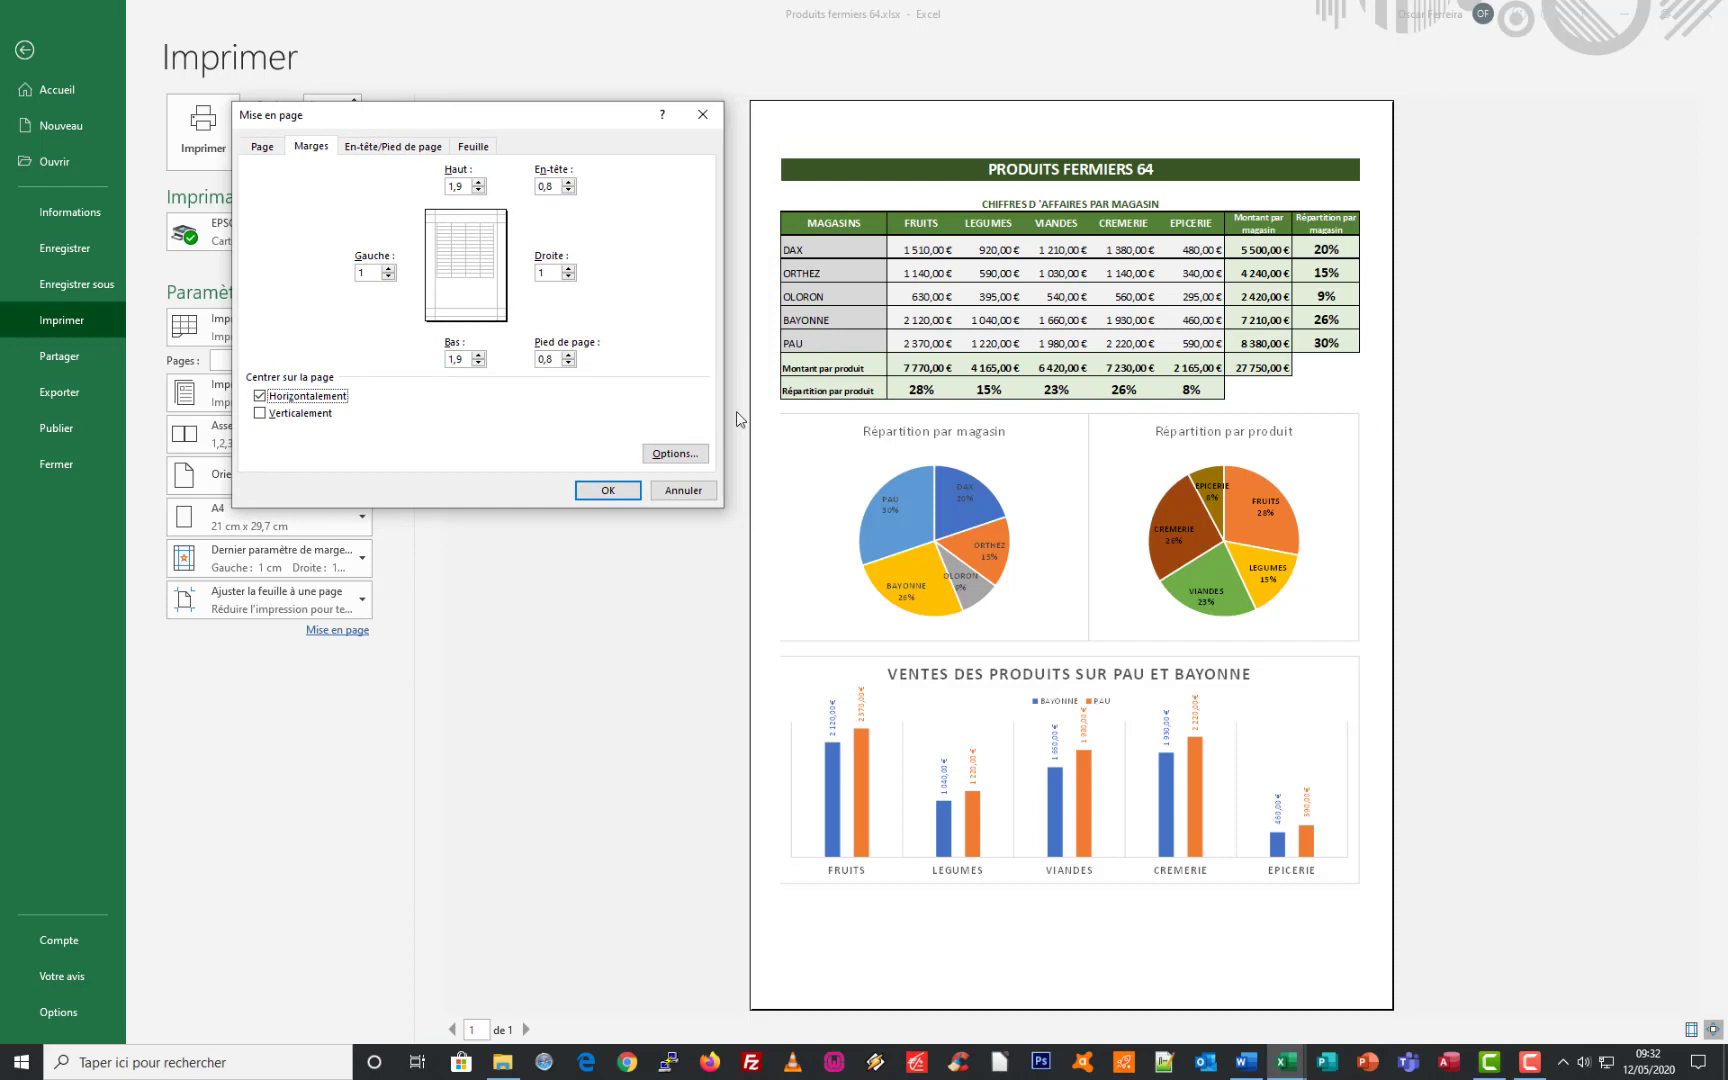
left_click(261, 414)
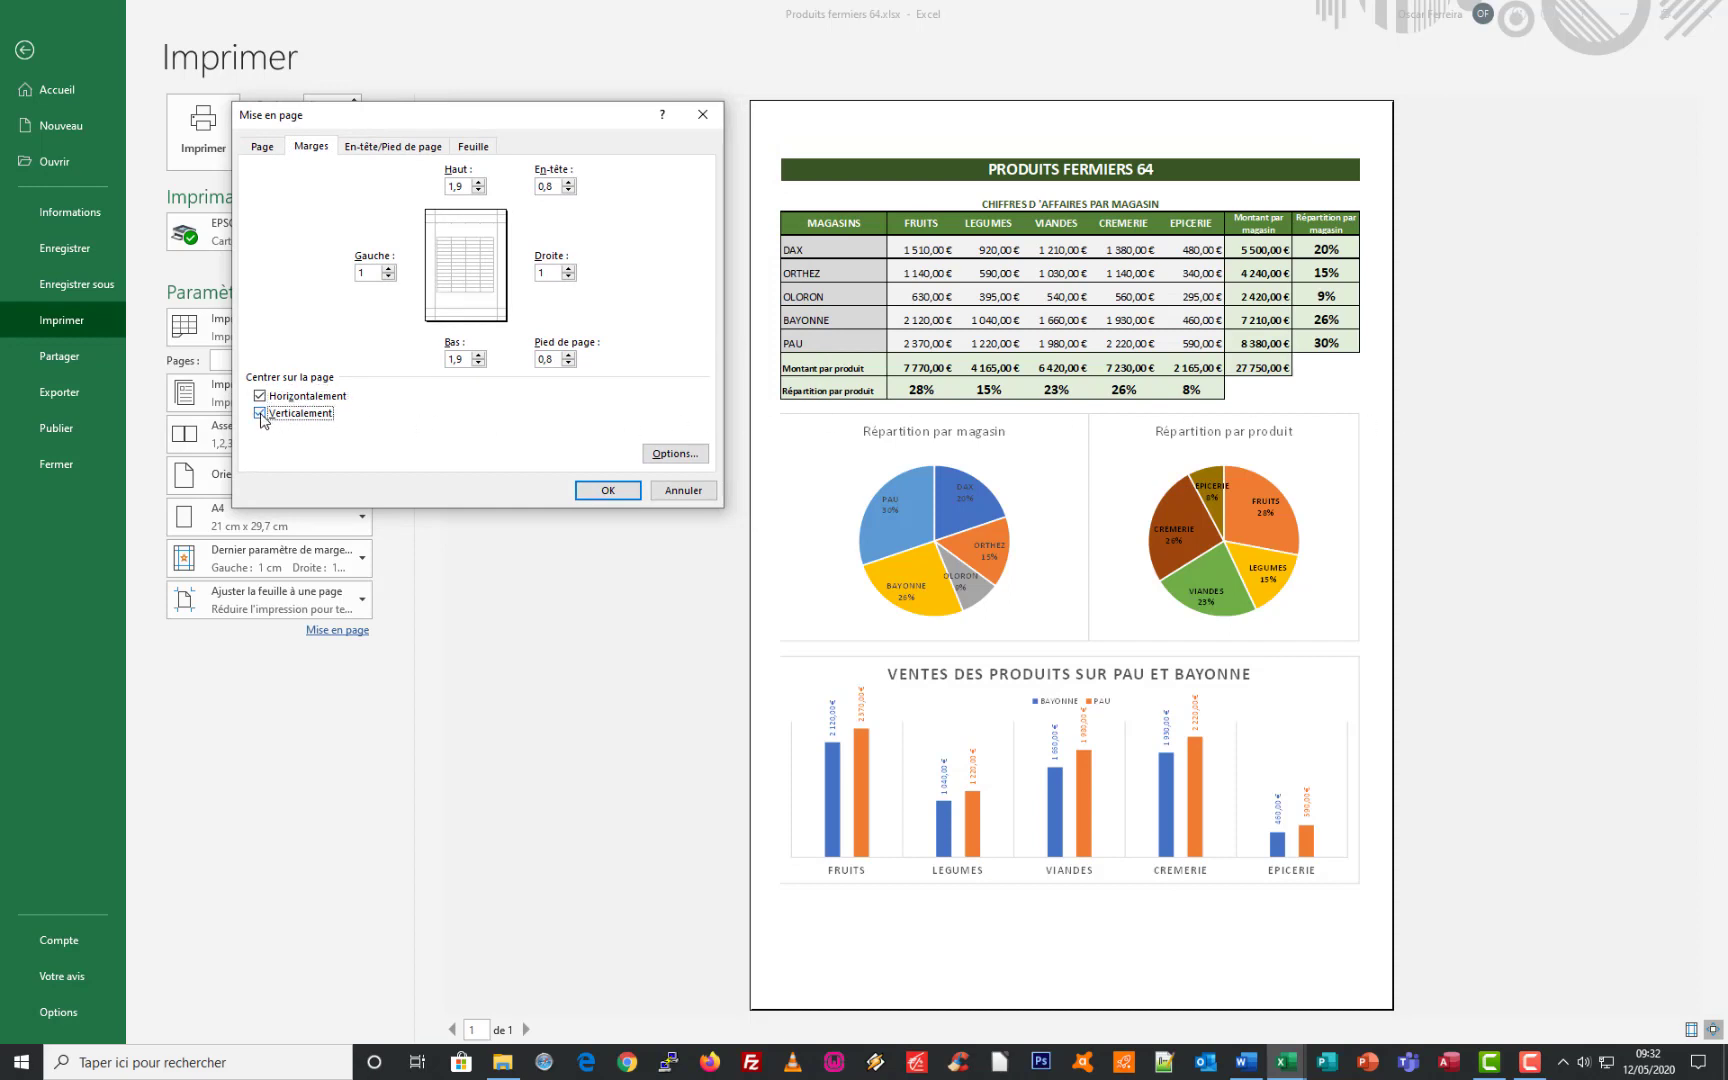
left_click(606, 491)
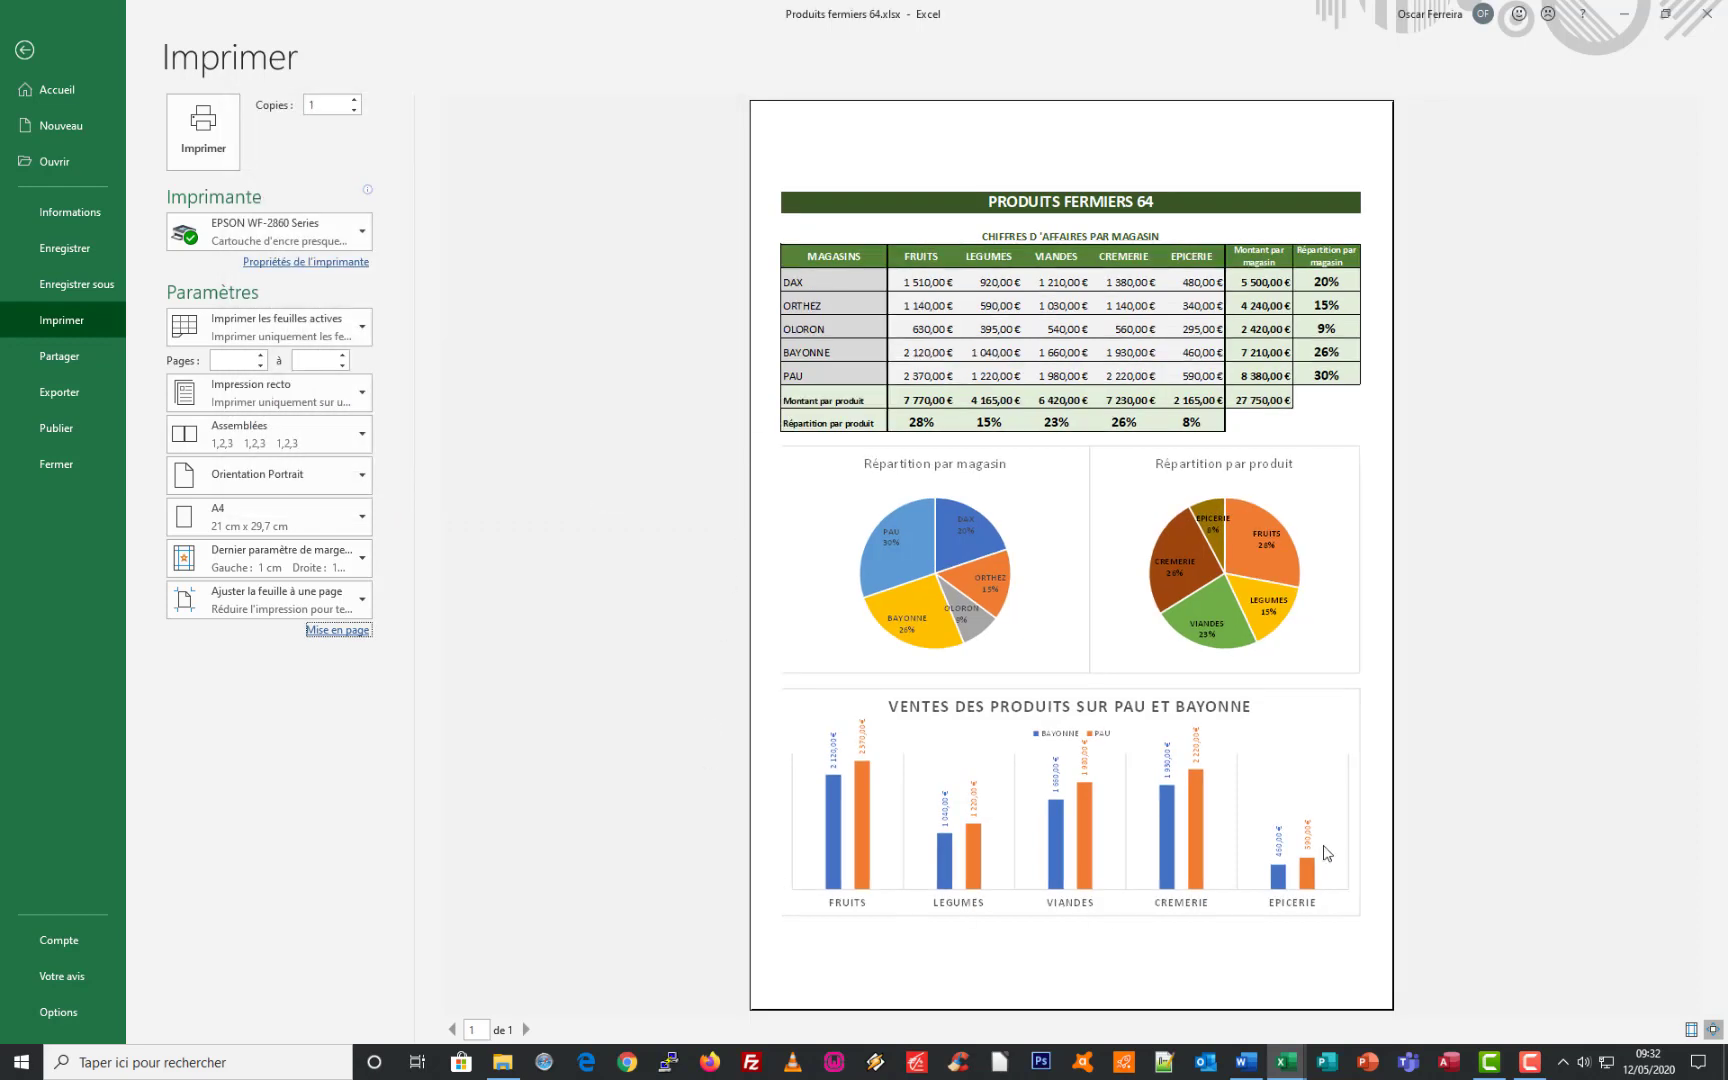
- Return to the worksheet and look over the finished table, charts and exercise instructions
left_click(24, 50)
left_click(1156, 264)
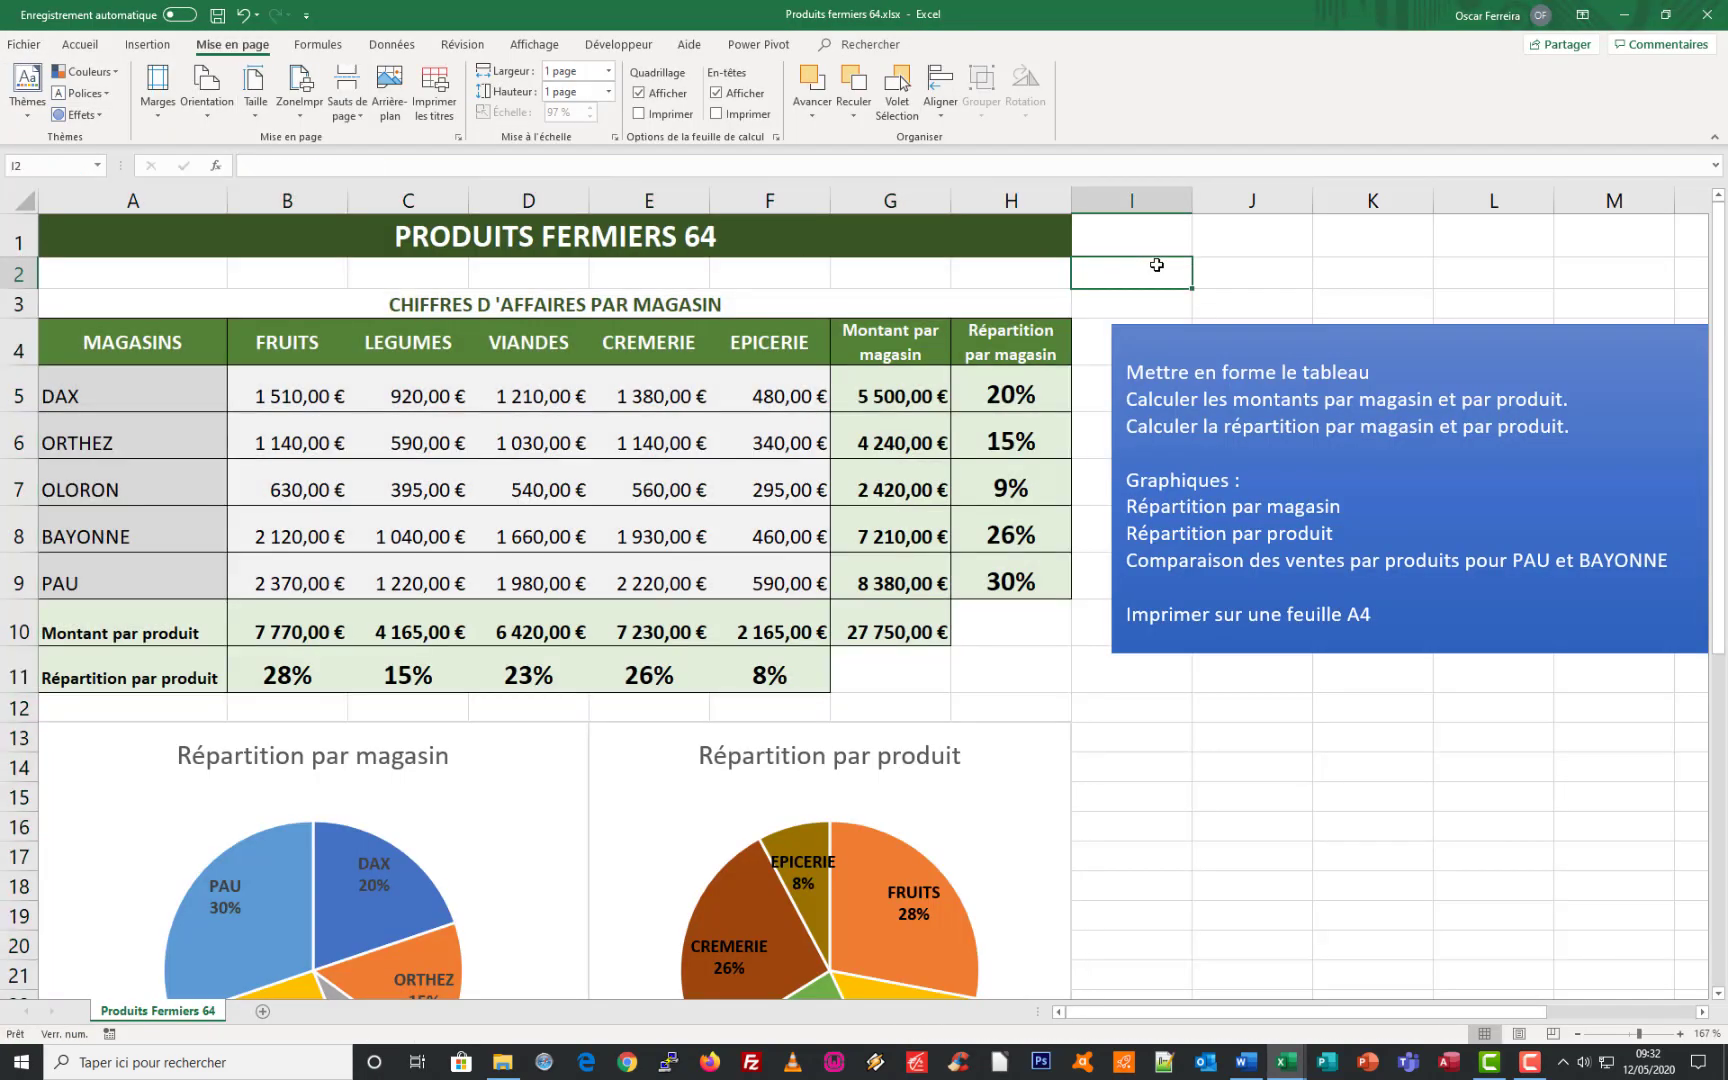
scroll(938, 388, "down", 4)
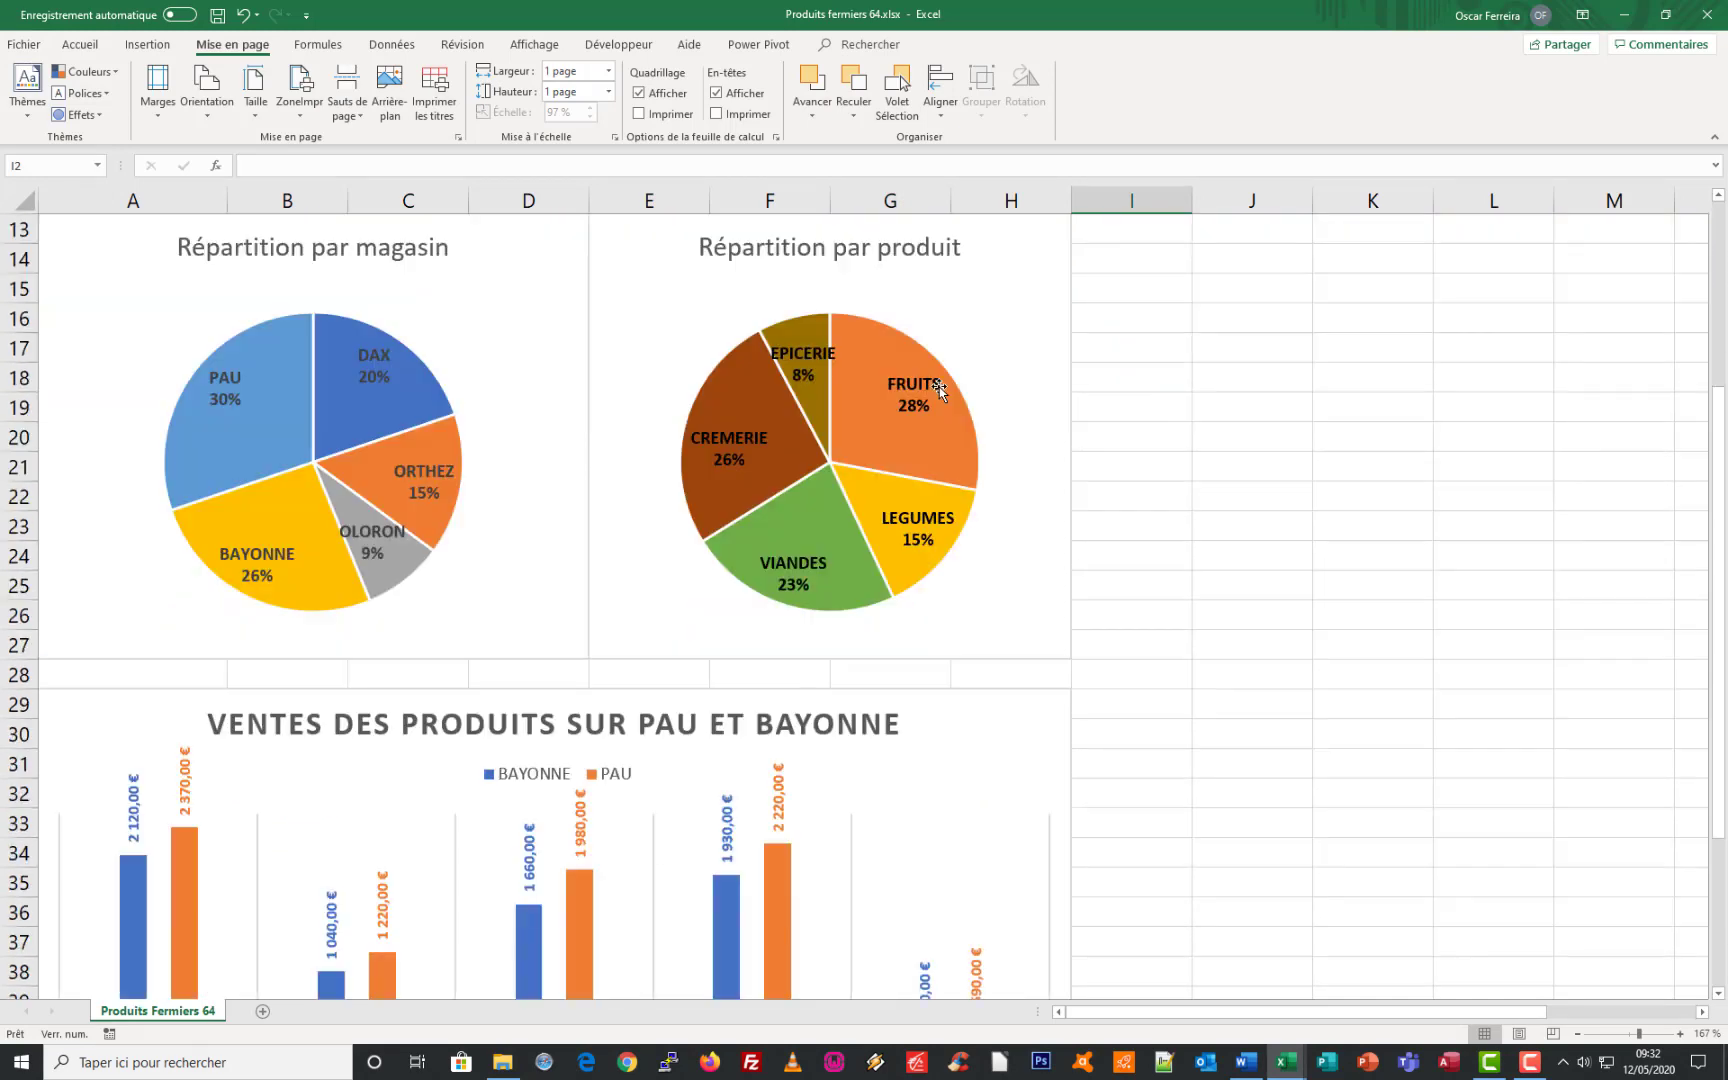
scroll(938, 388, "down", 4)
scroll(938, 388, "up", 8)
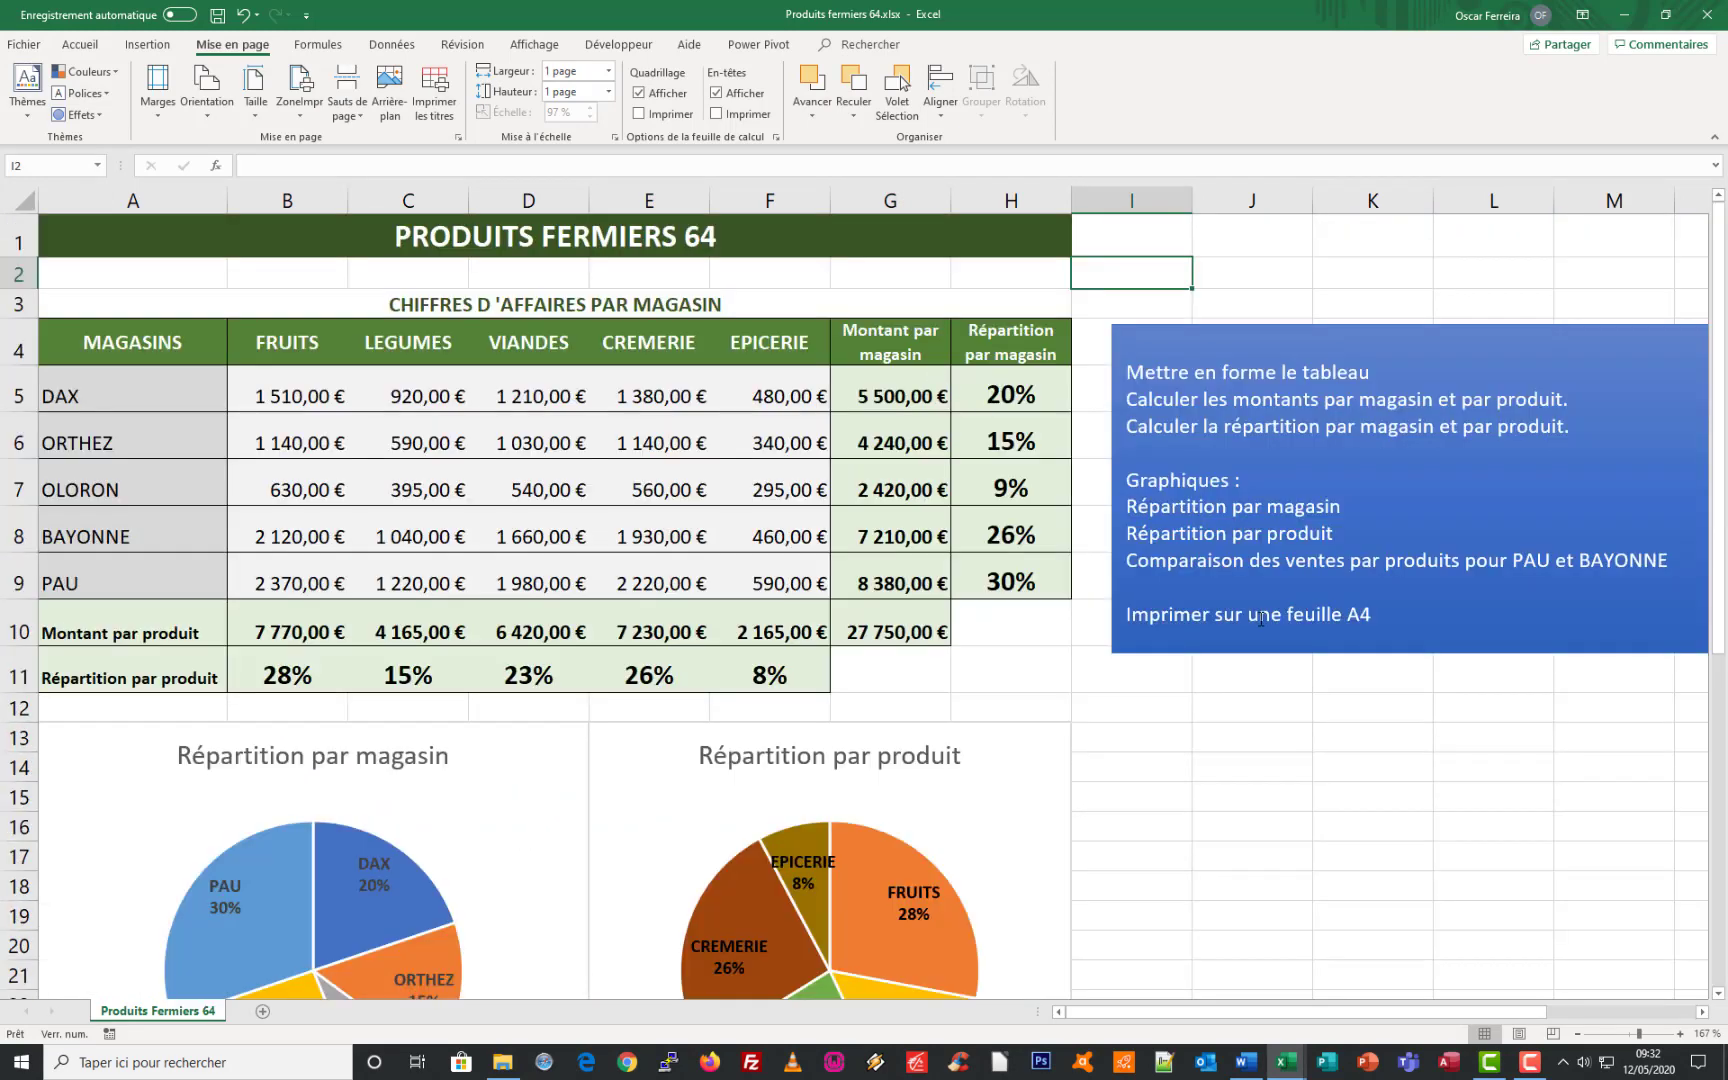
left_click(1148, 706)
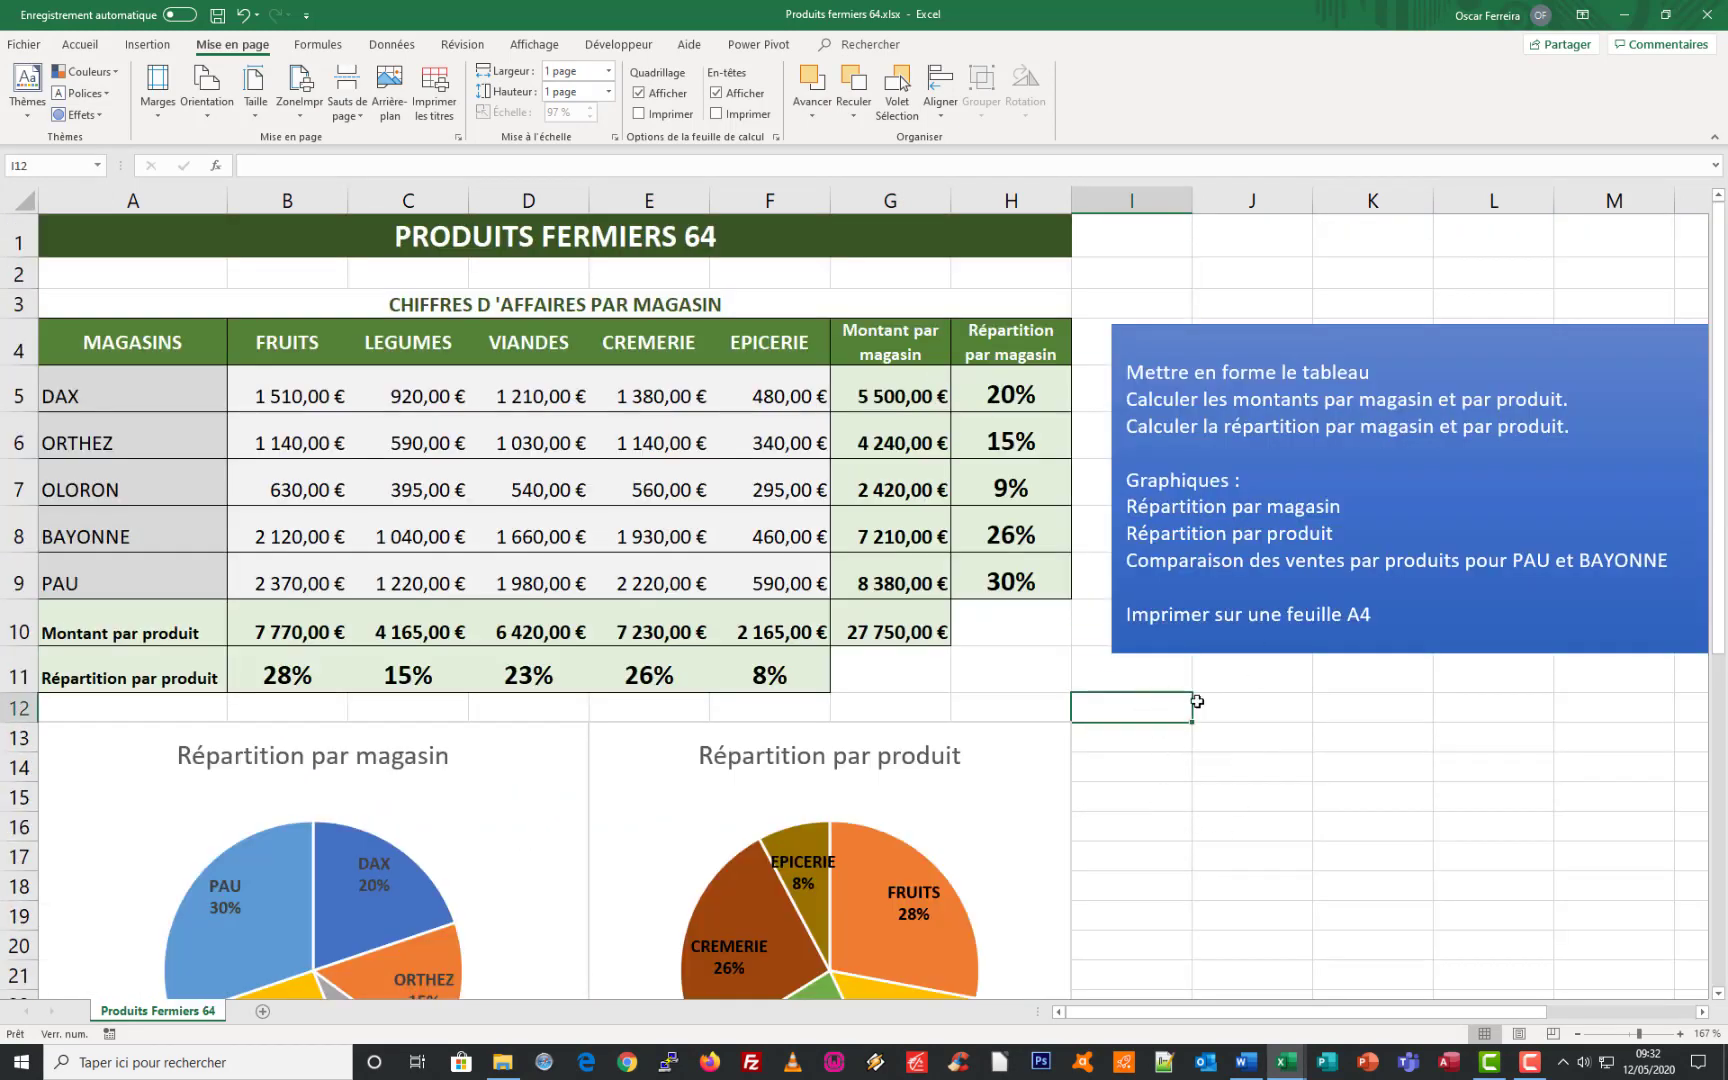